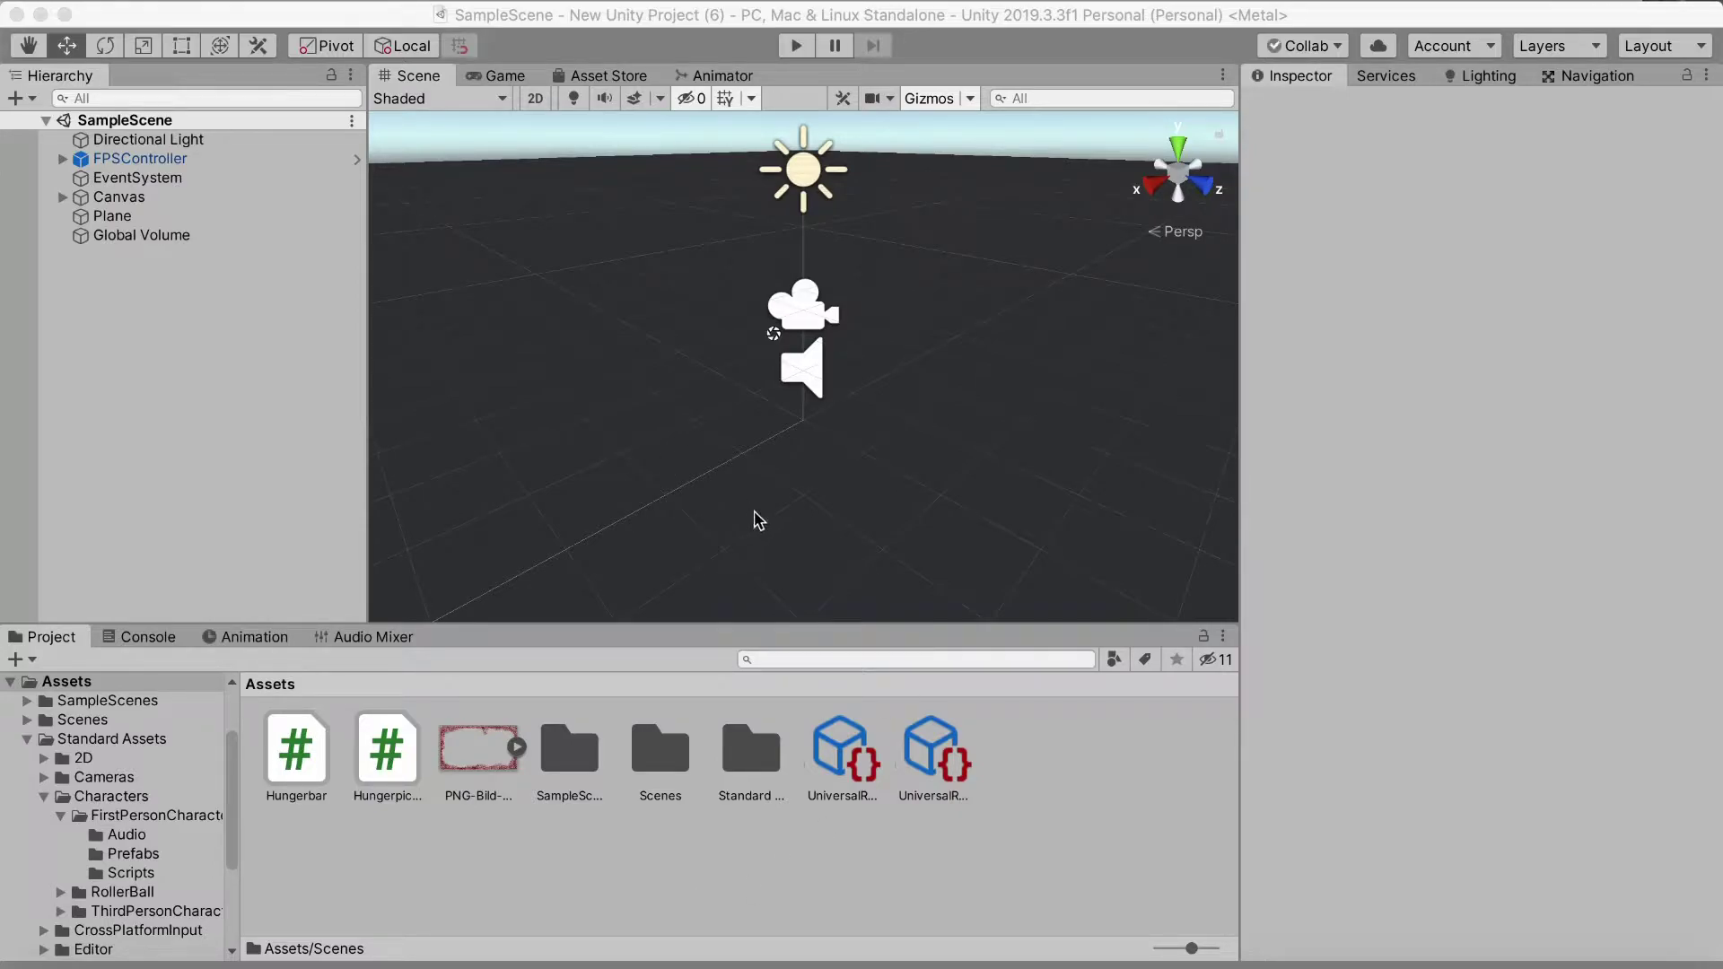
Create a new empty scene in the project
click(624, 855)
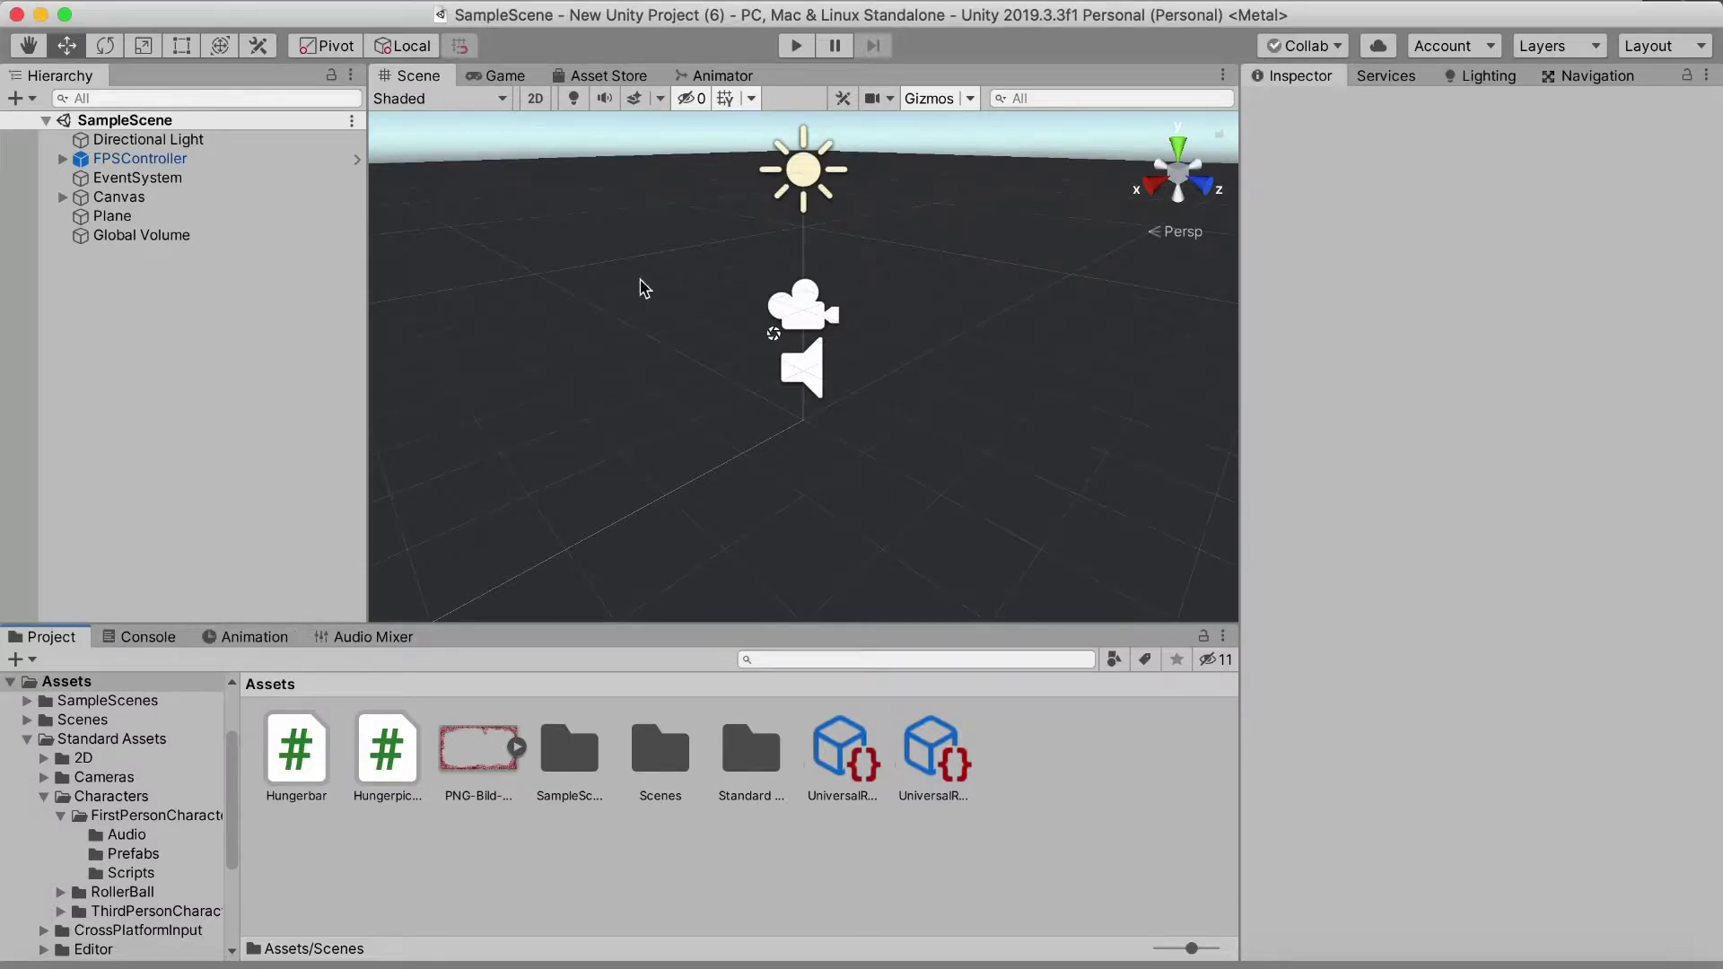
click(154, 75)
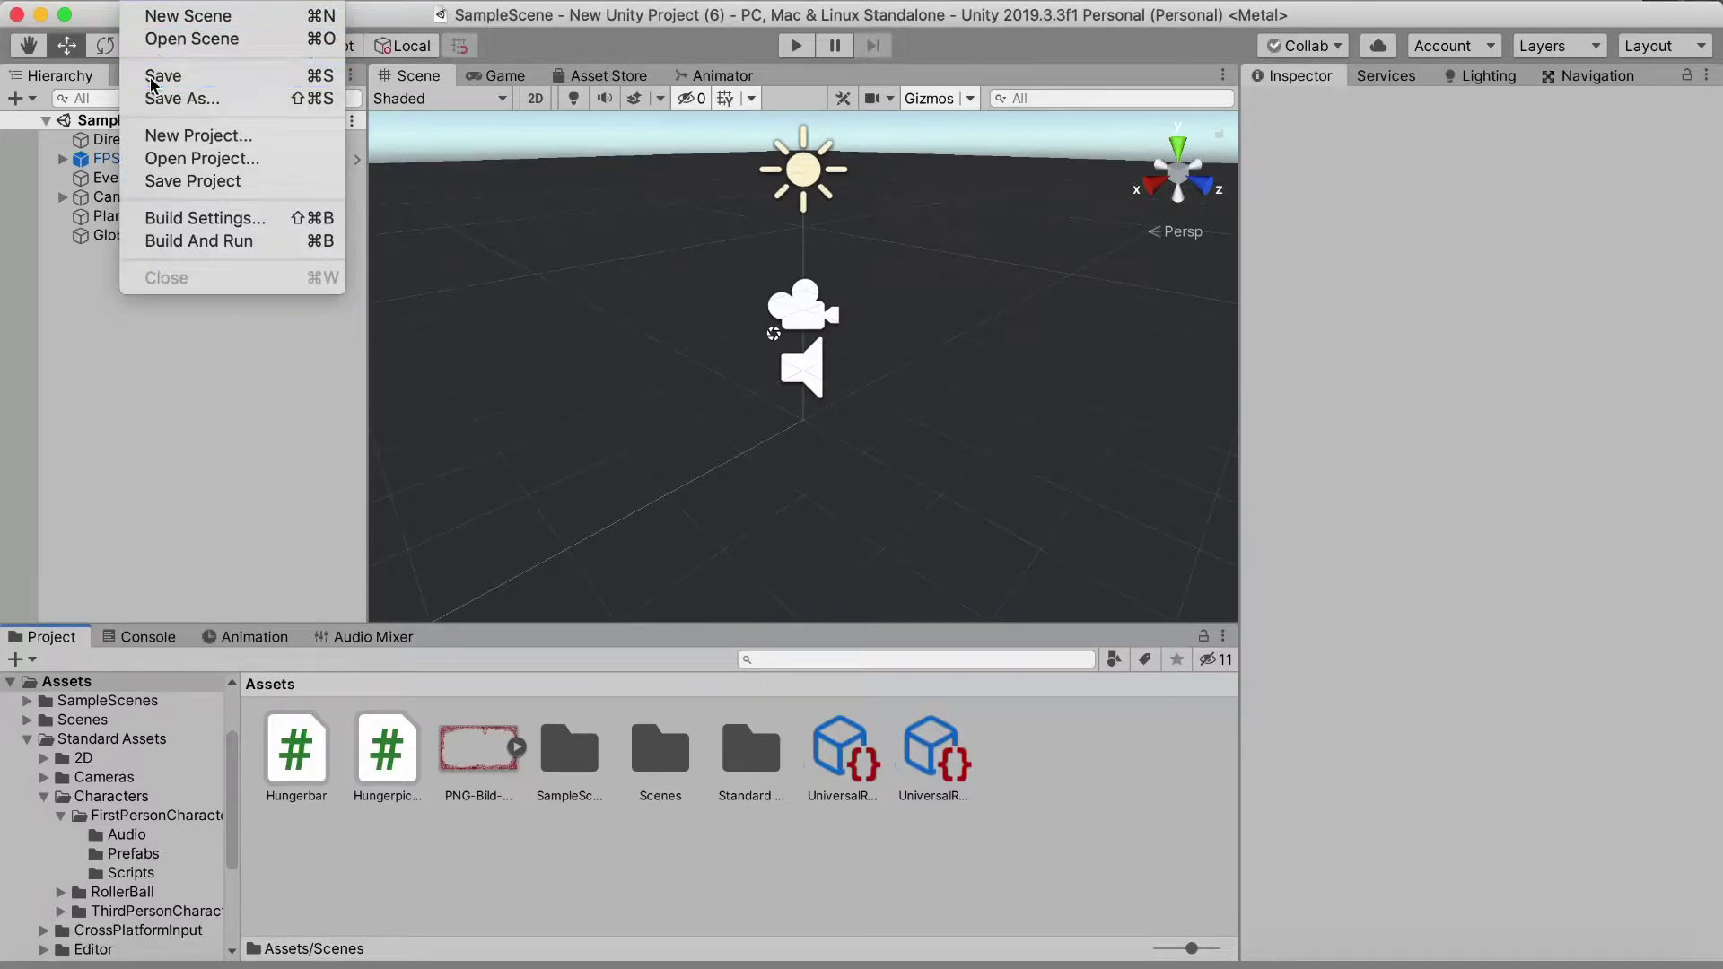
click(135, 0)
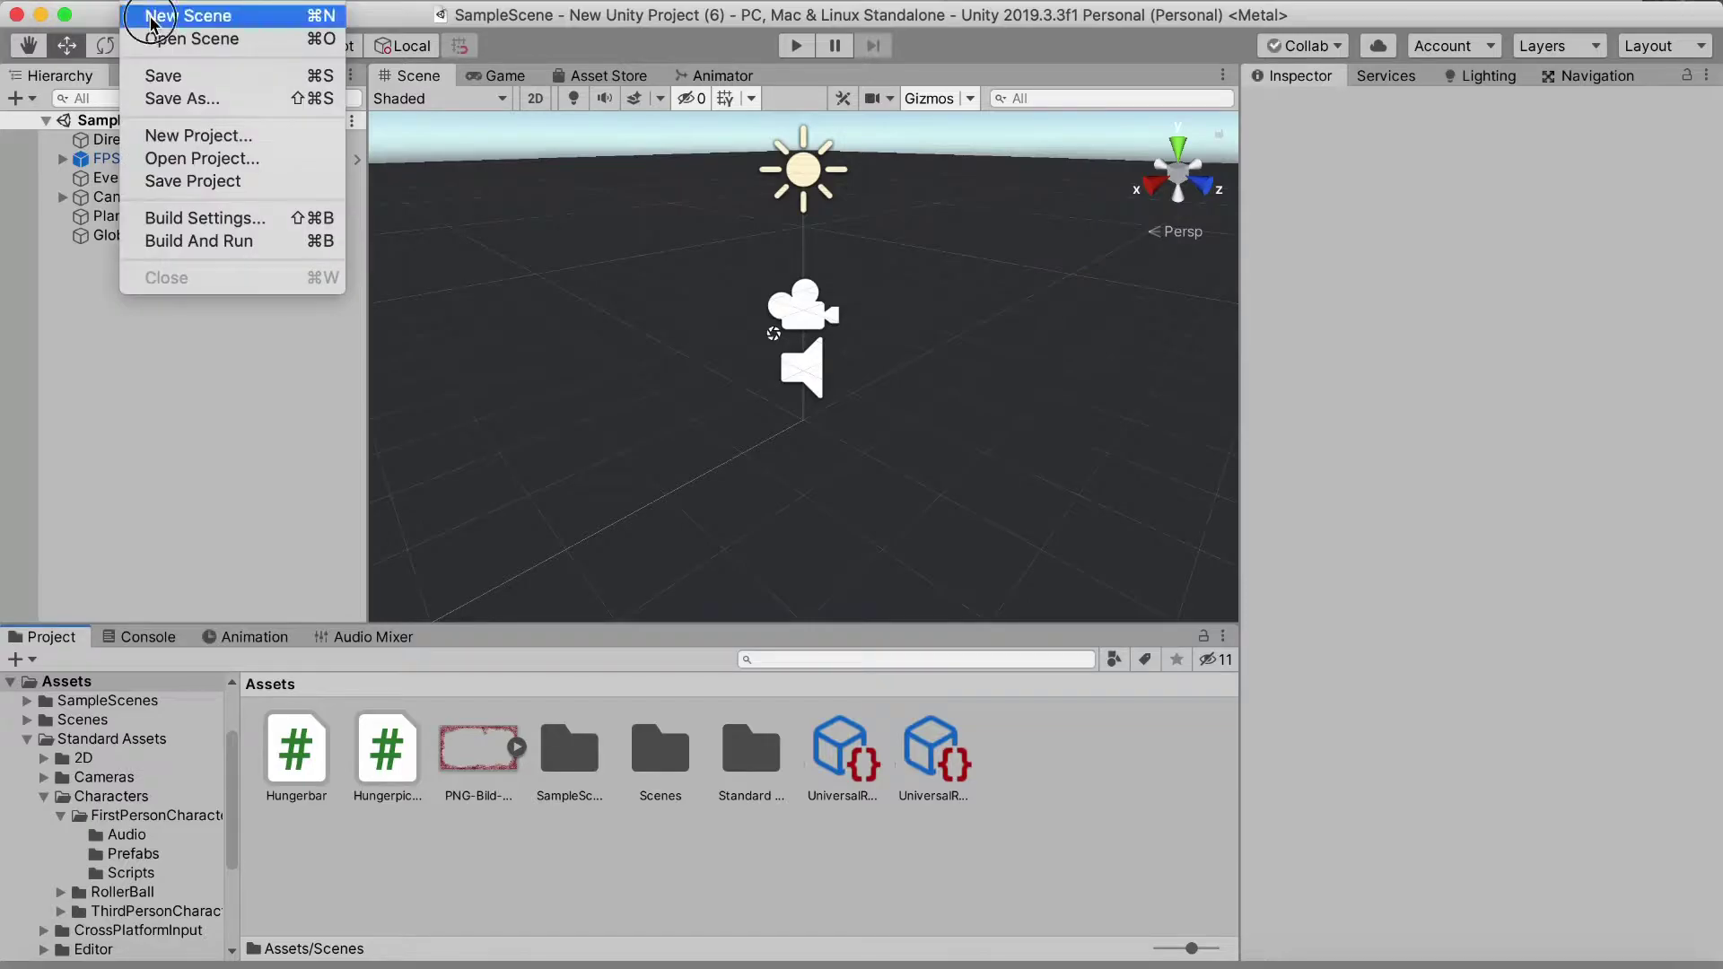
click(155, 16)
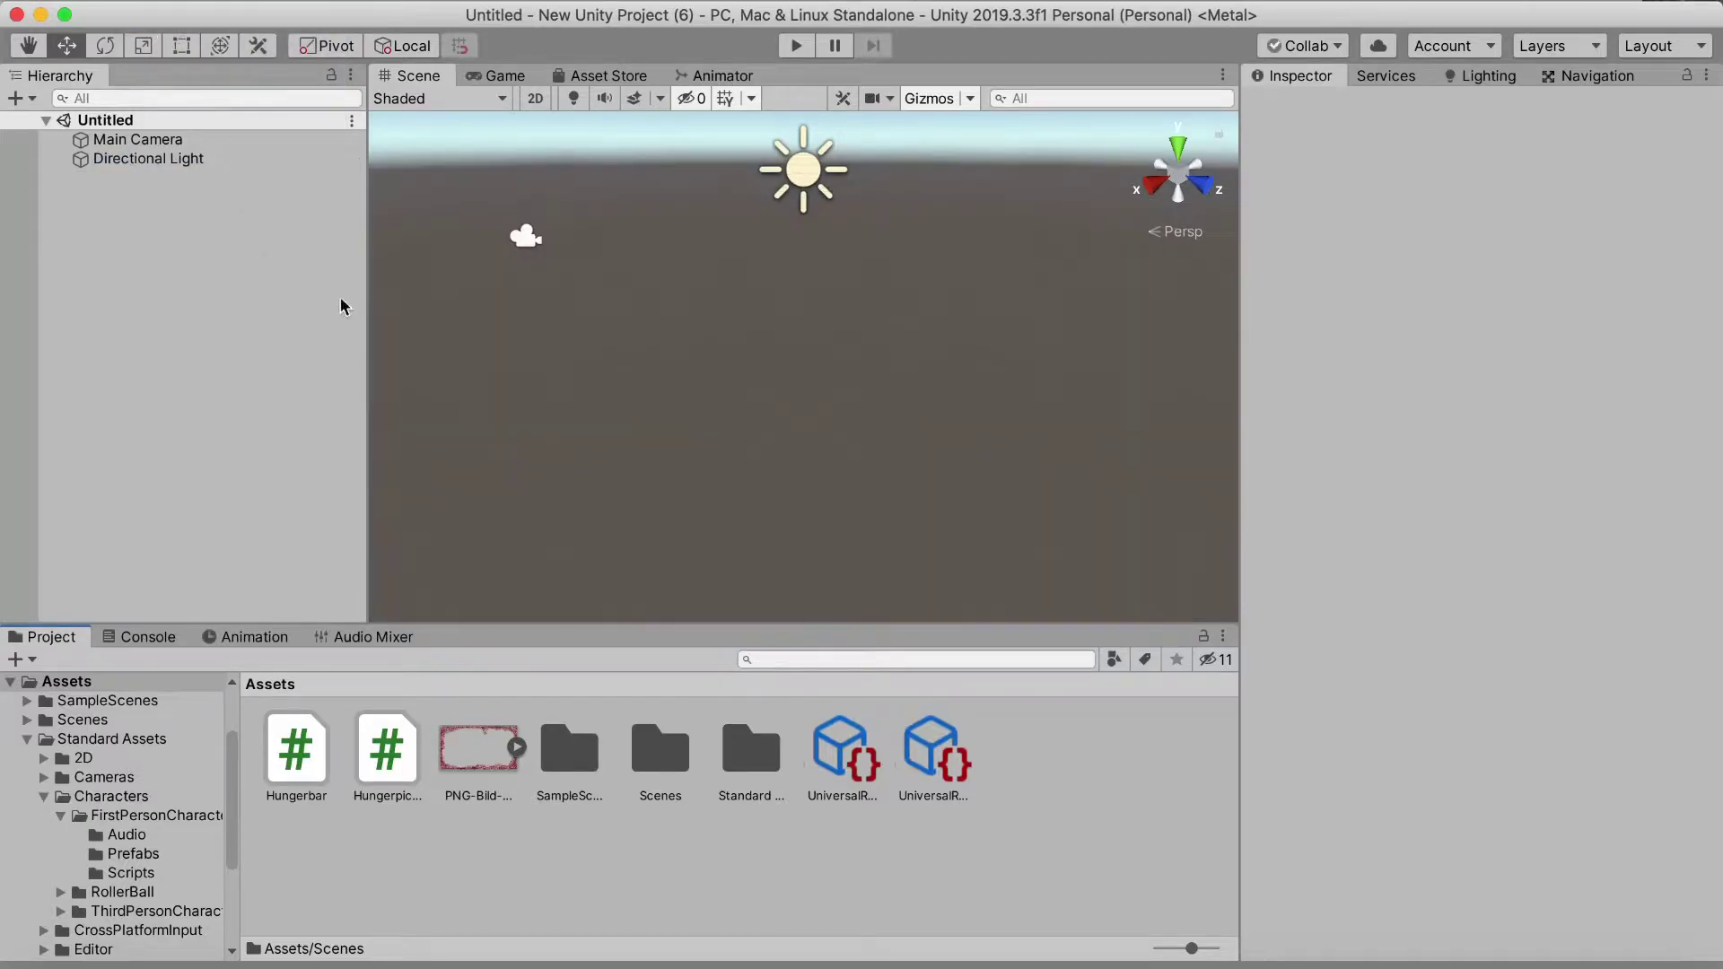
Switch the scene view to 2D mode
scroll(610, 395, down, 3)
scroll(685, 475, up, 1)
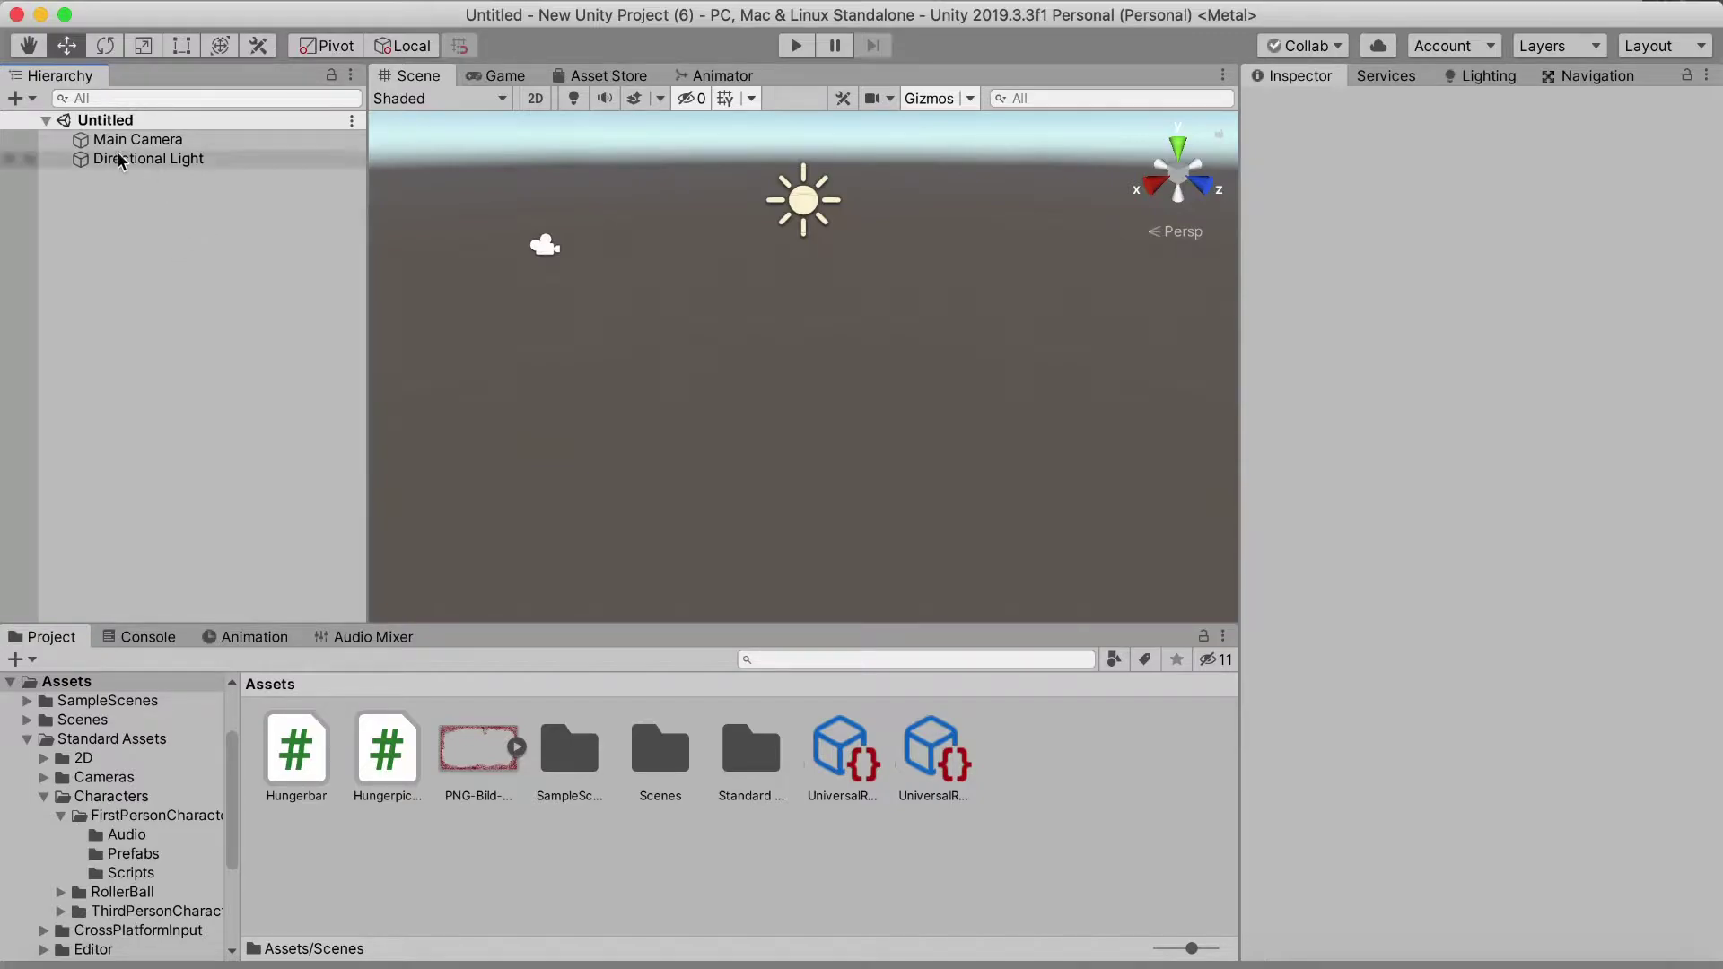
alt+click(647, 269)
alt+drag(647, 269, 507, 106)
click(535, 98)
scroll(712, 255, down, 5)
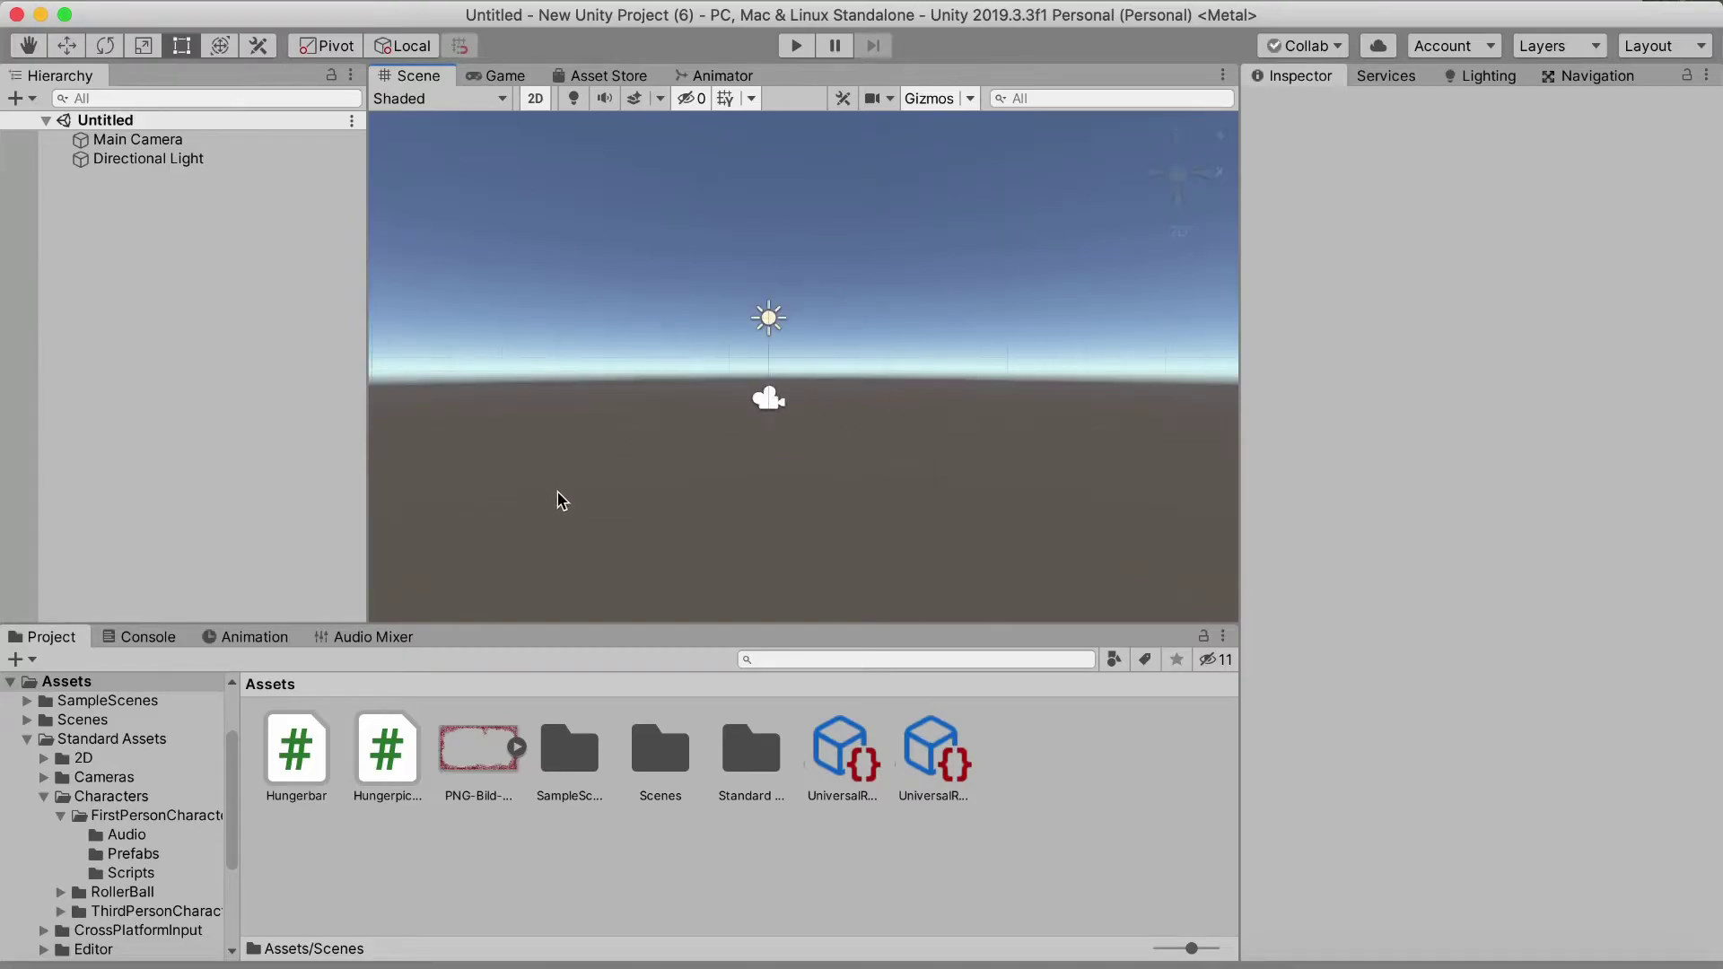
Add a UI Canvas to the scene and frame it in the view
click(146, 274)
right_click(145, 274)
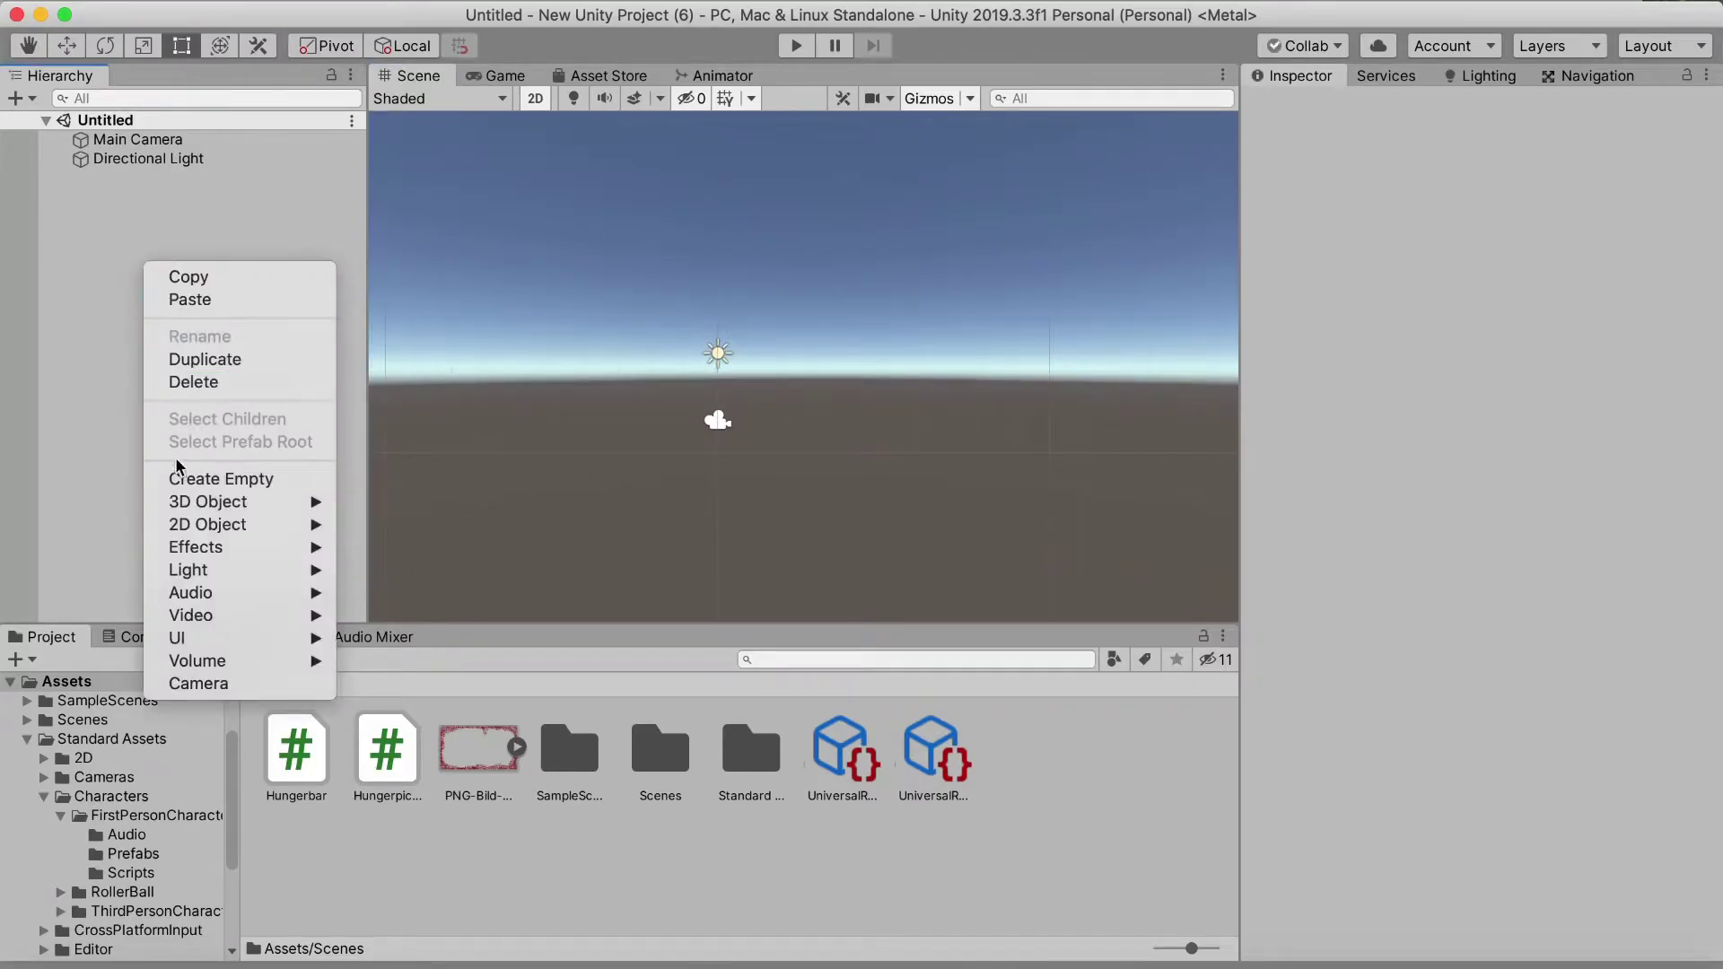
mouse_move(174, 638)
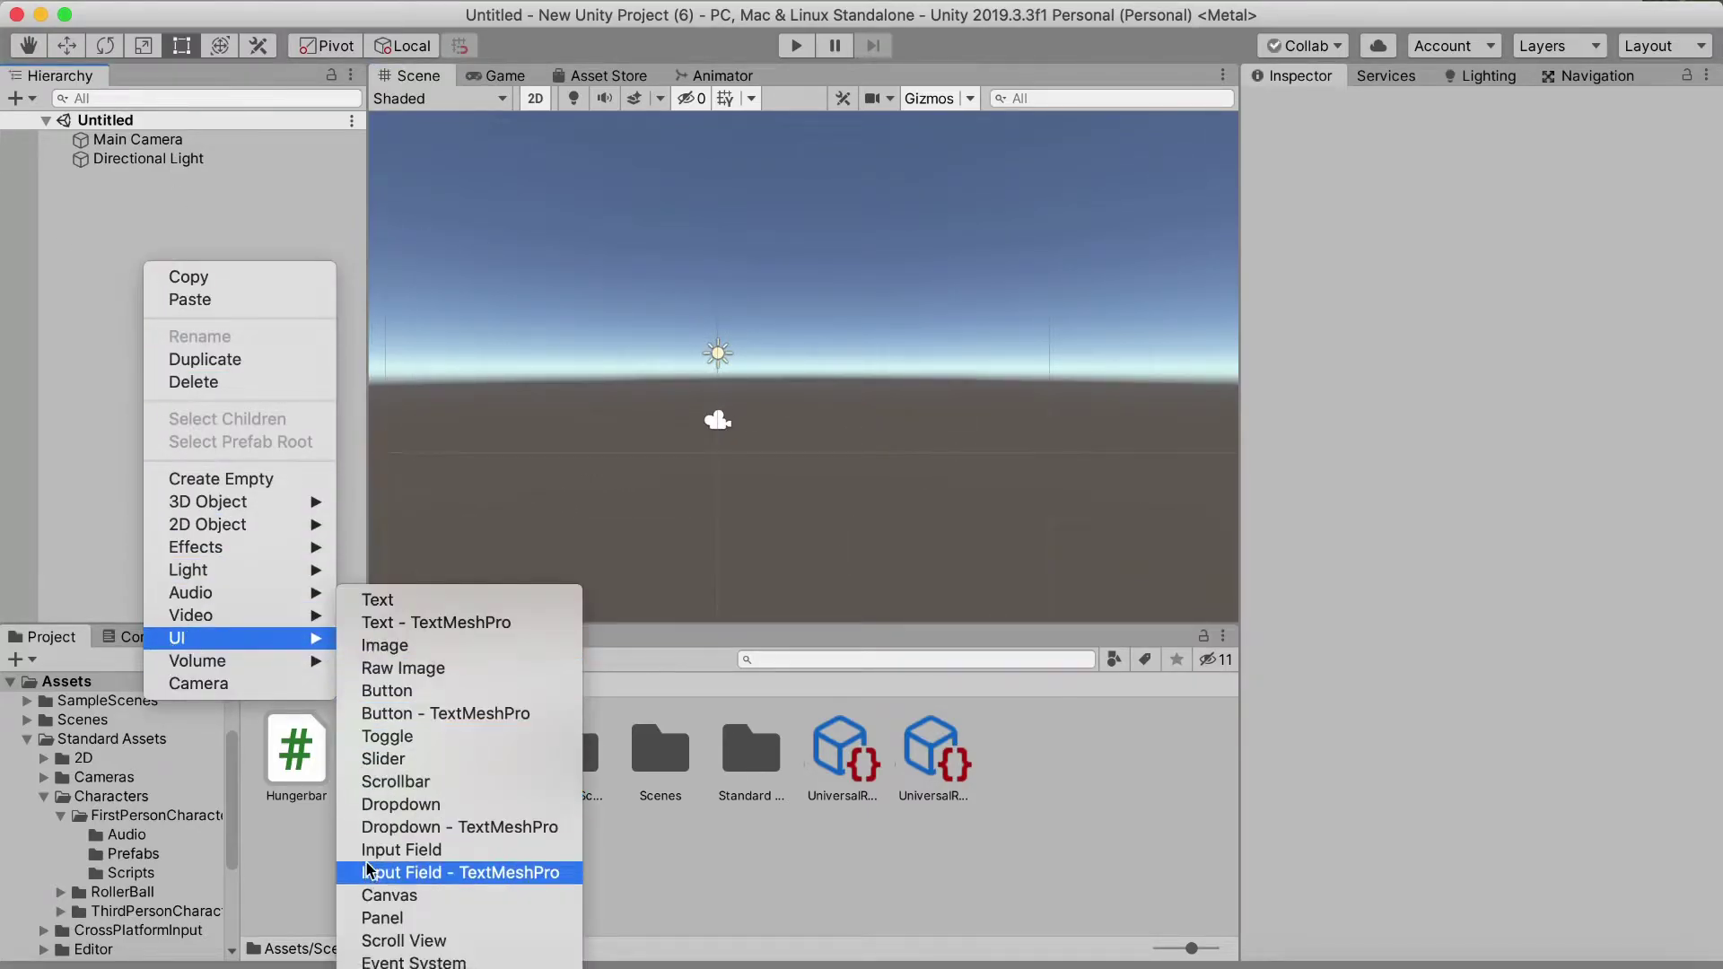
click(373, 894)
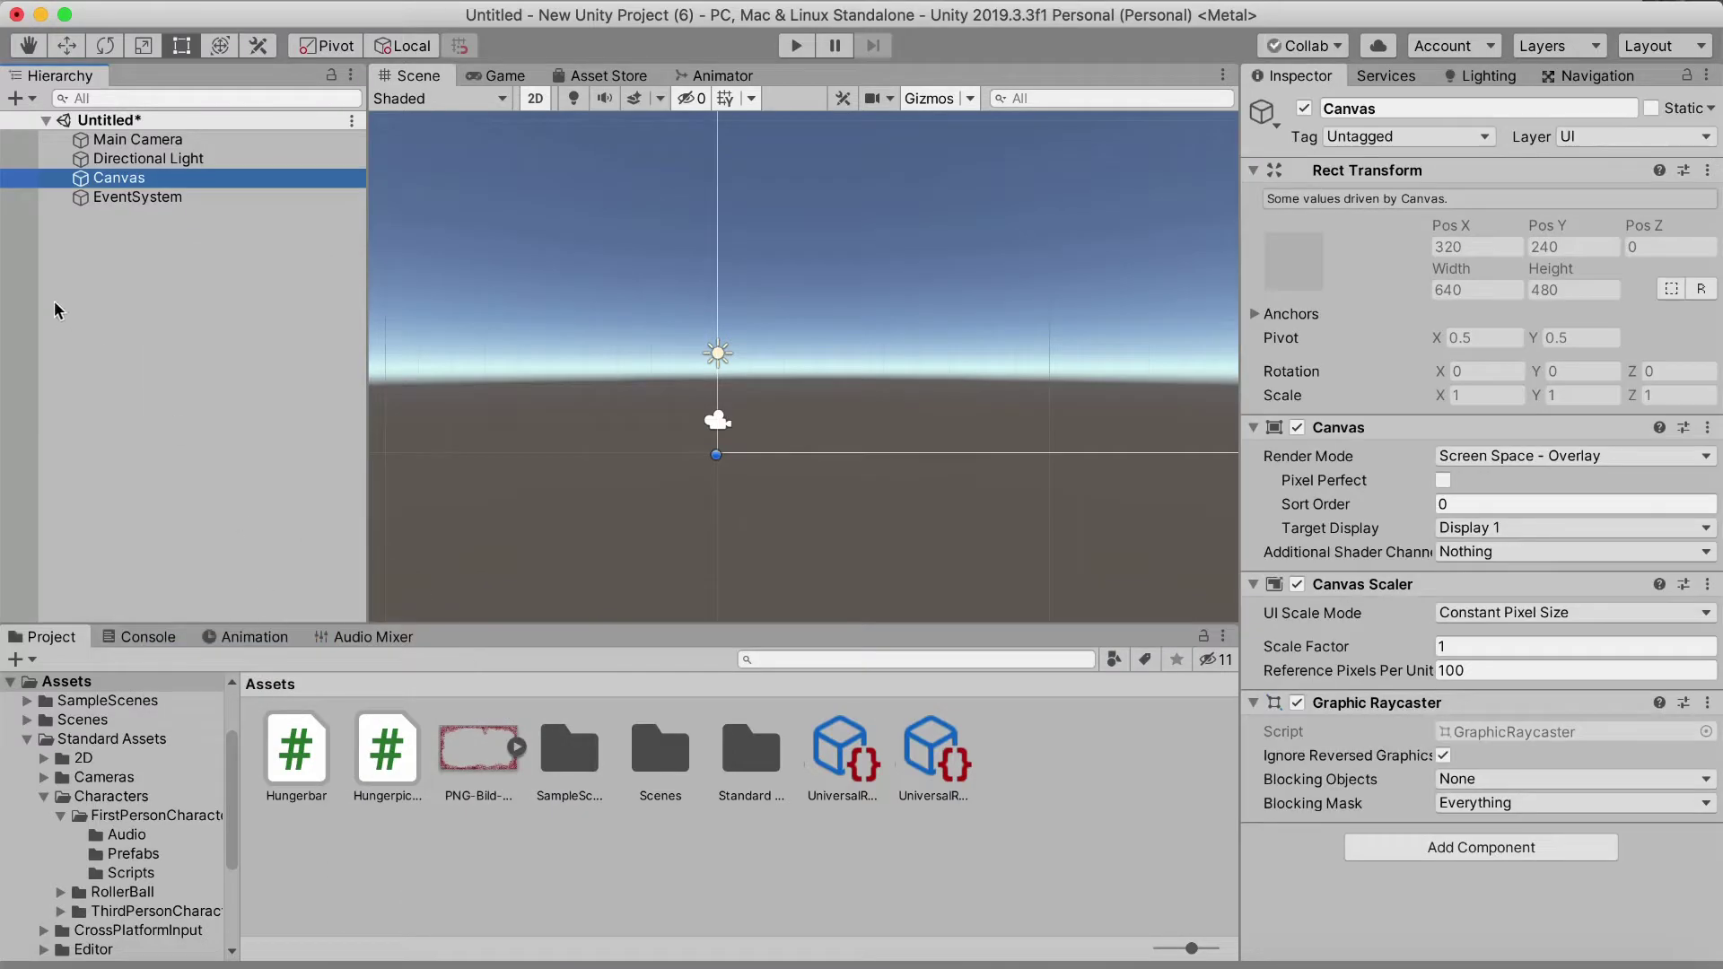
double_click(113, 177)
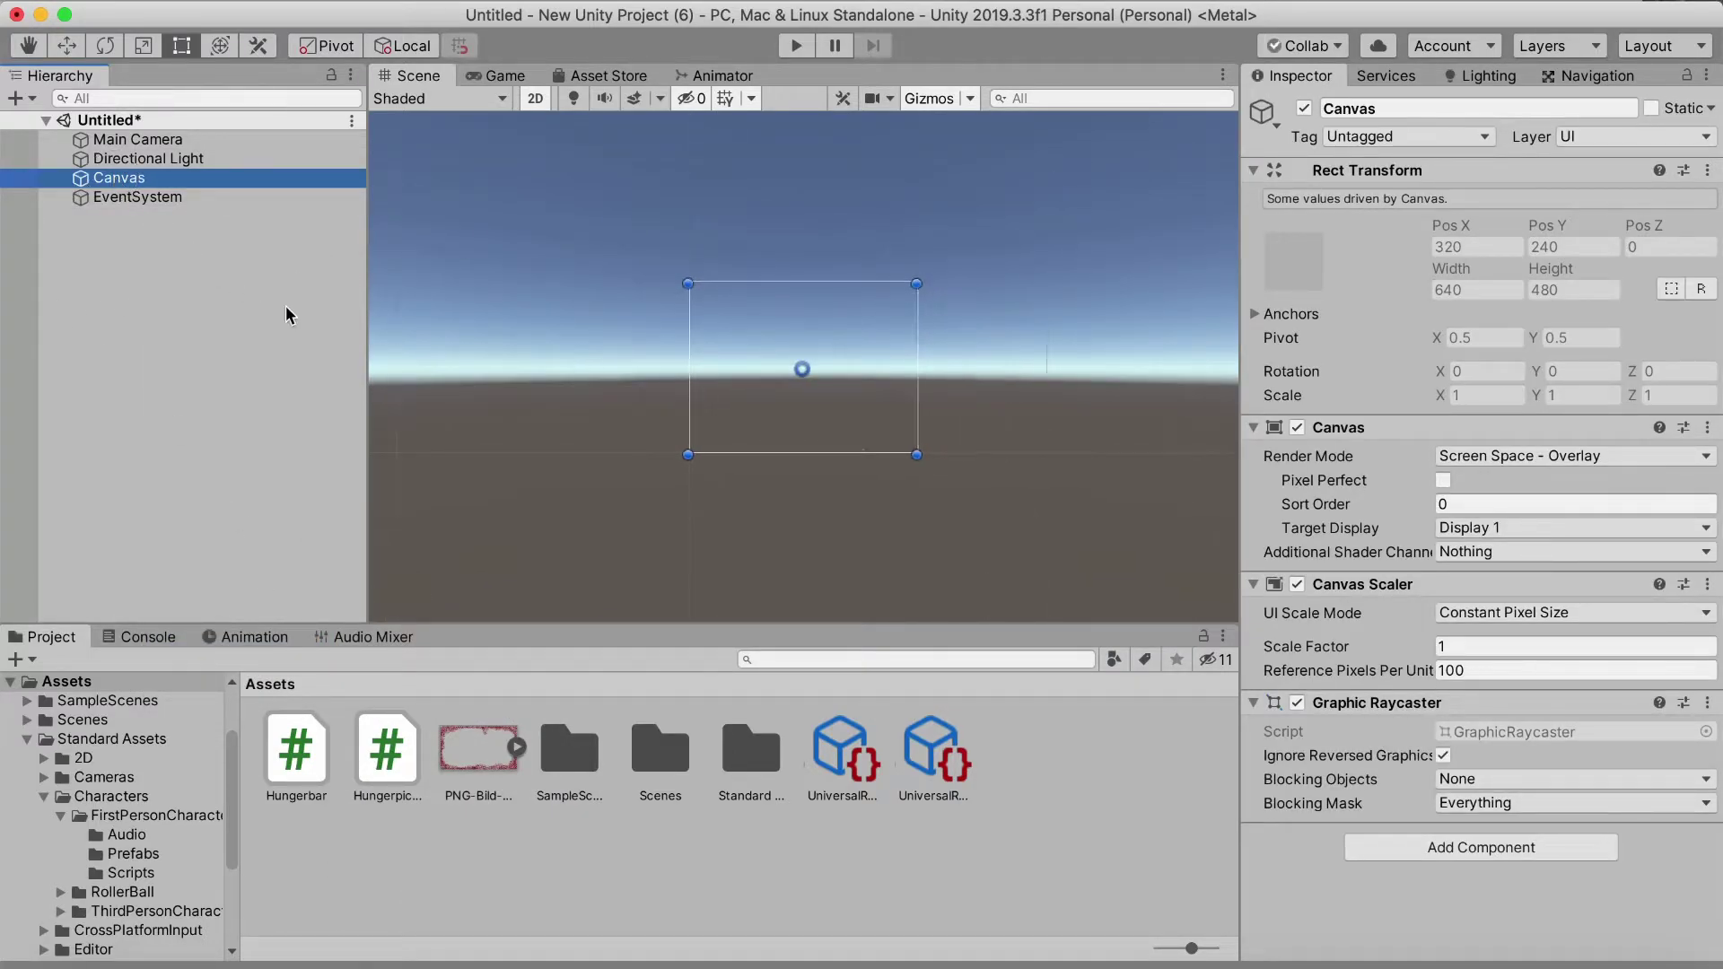
scroll(840, 359, up, 3)
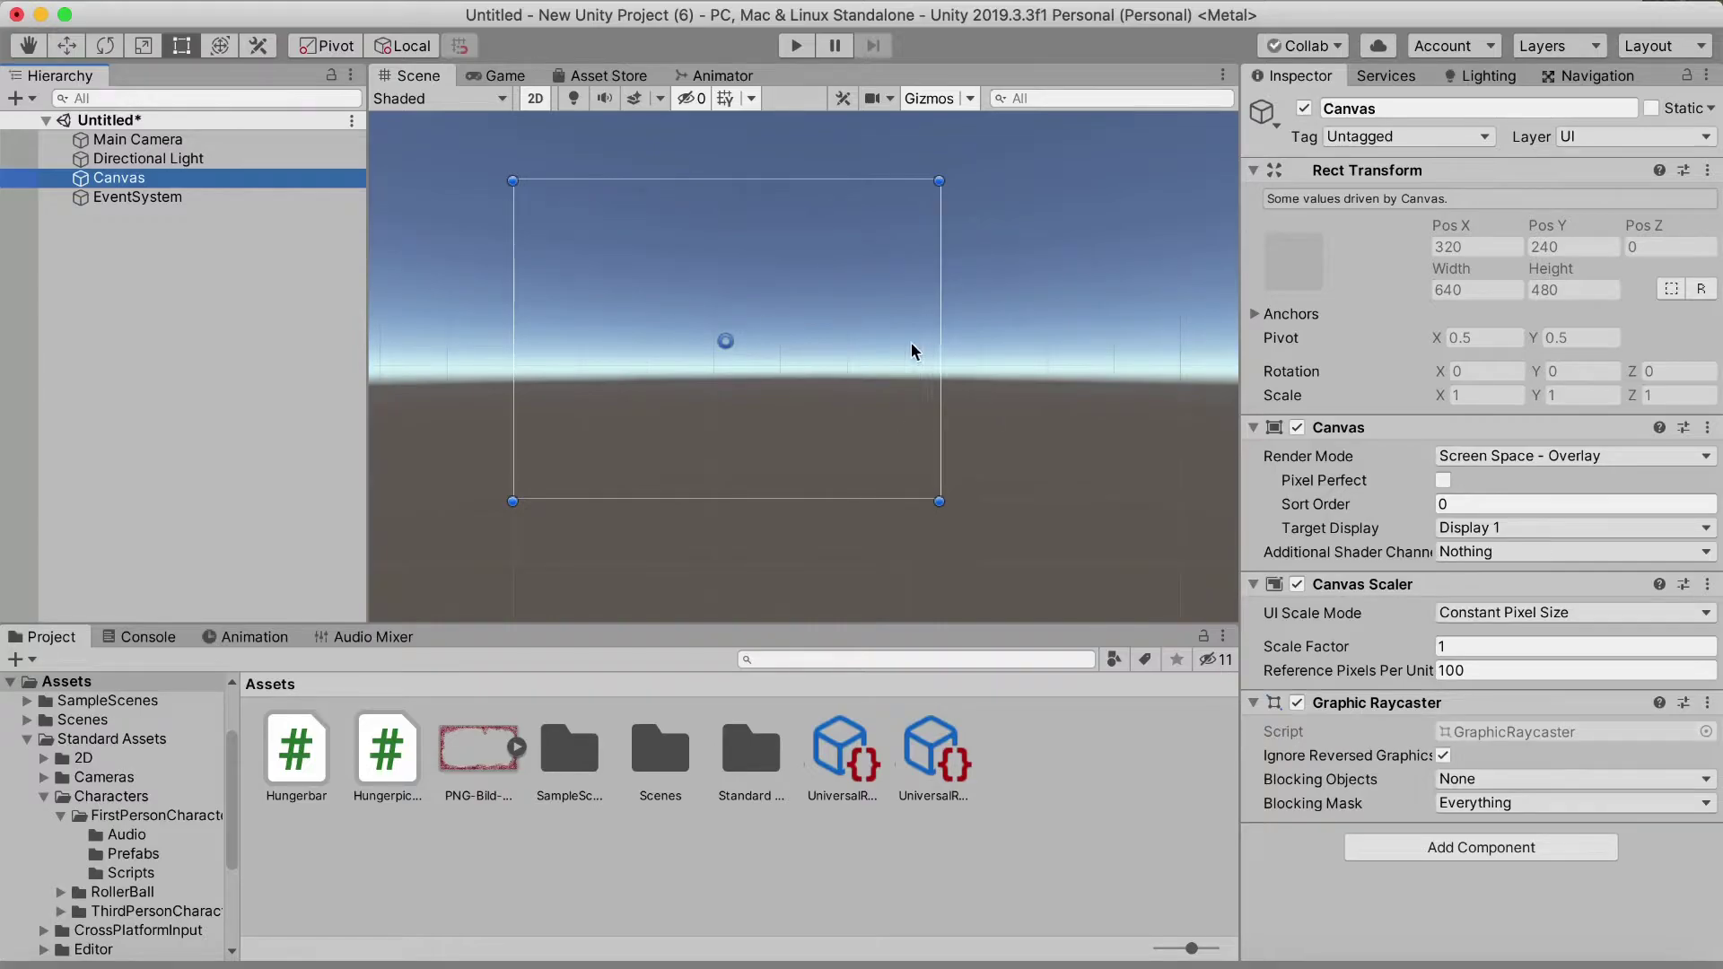
Set the Canvas Scaler to Scale With Screen Size with a reference resolution of 1600 by 900
click(1477, 611)
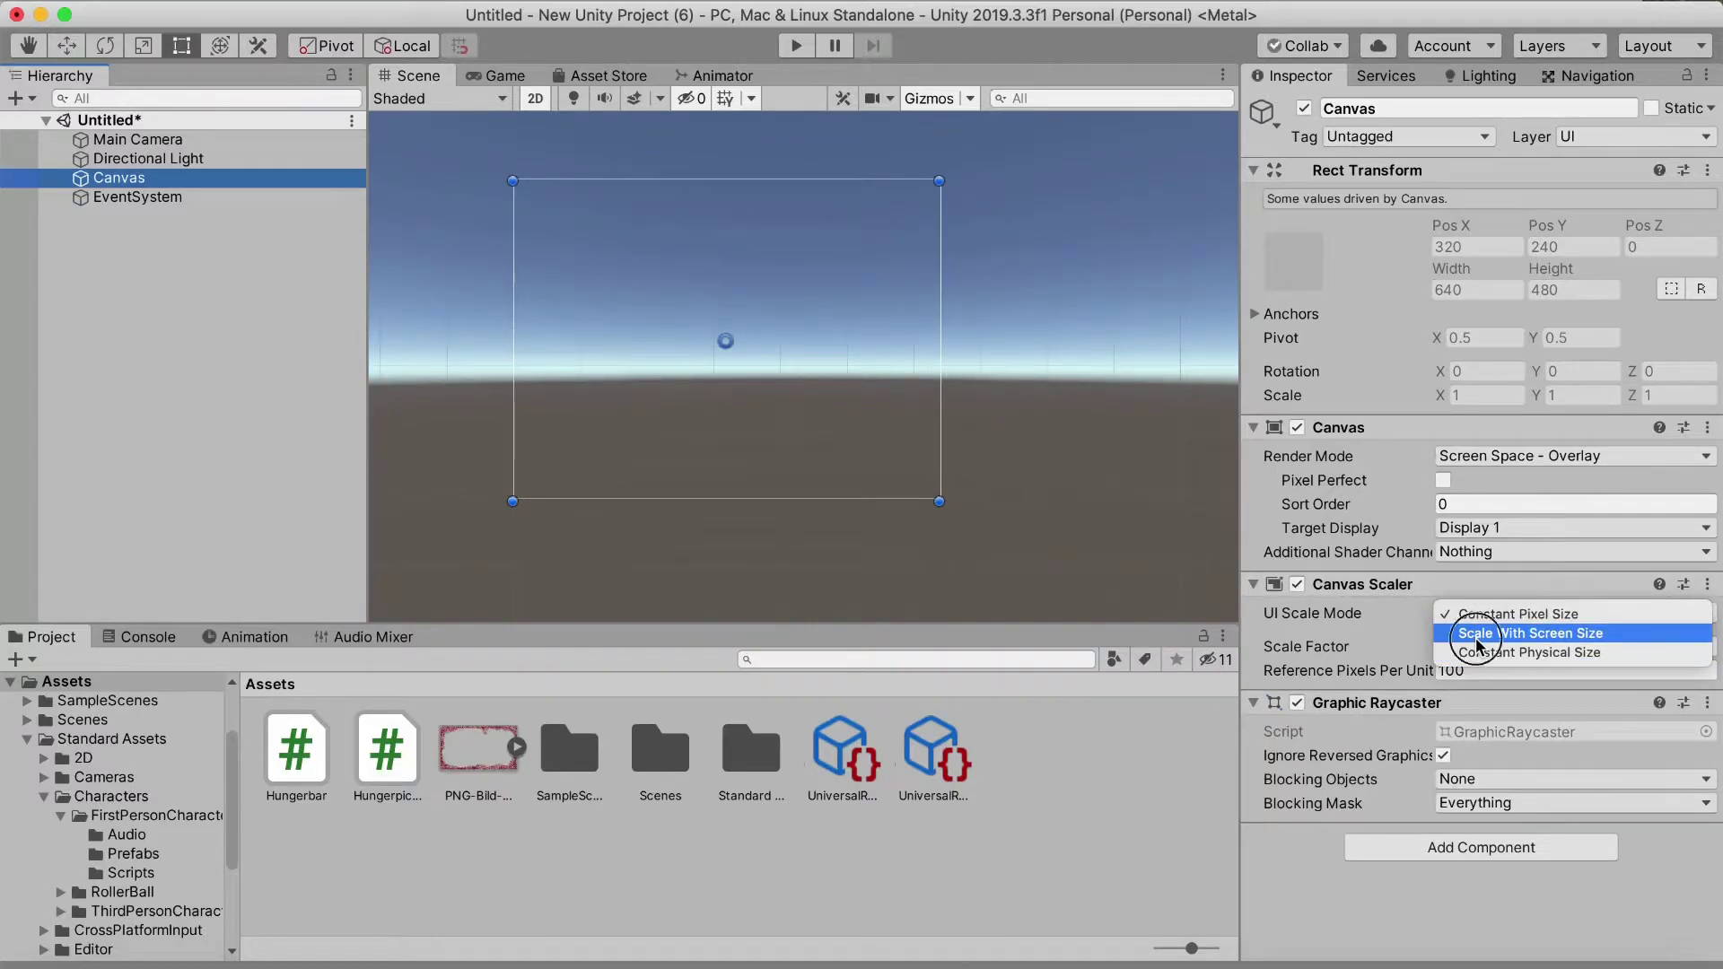
click(1475, 638)
click(1491, 644)
key(BackSpace)
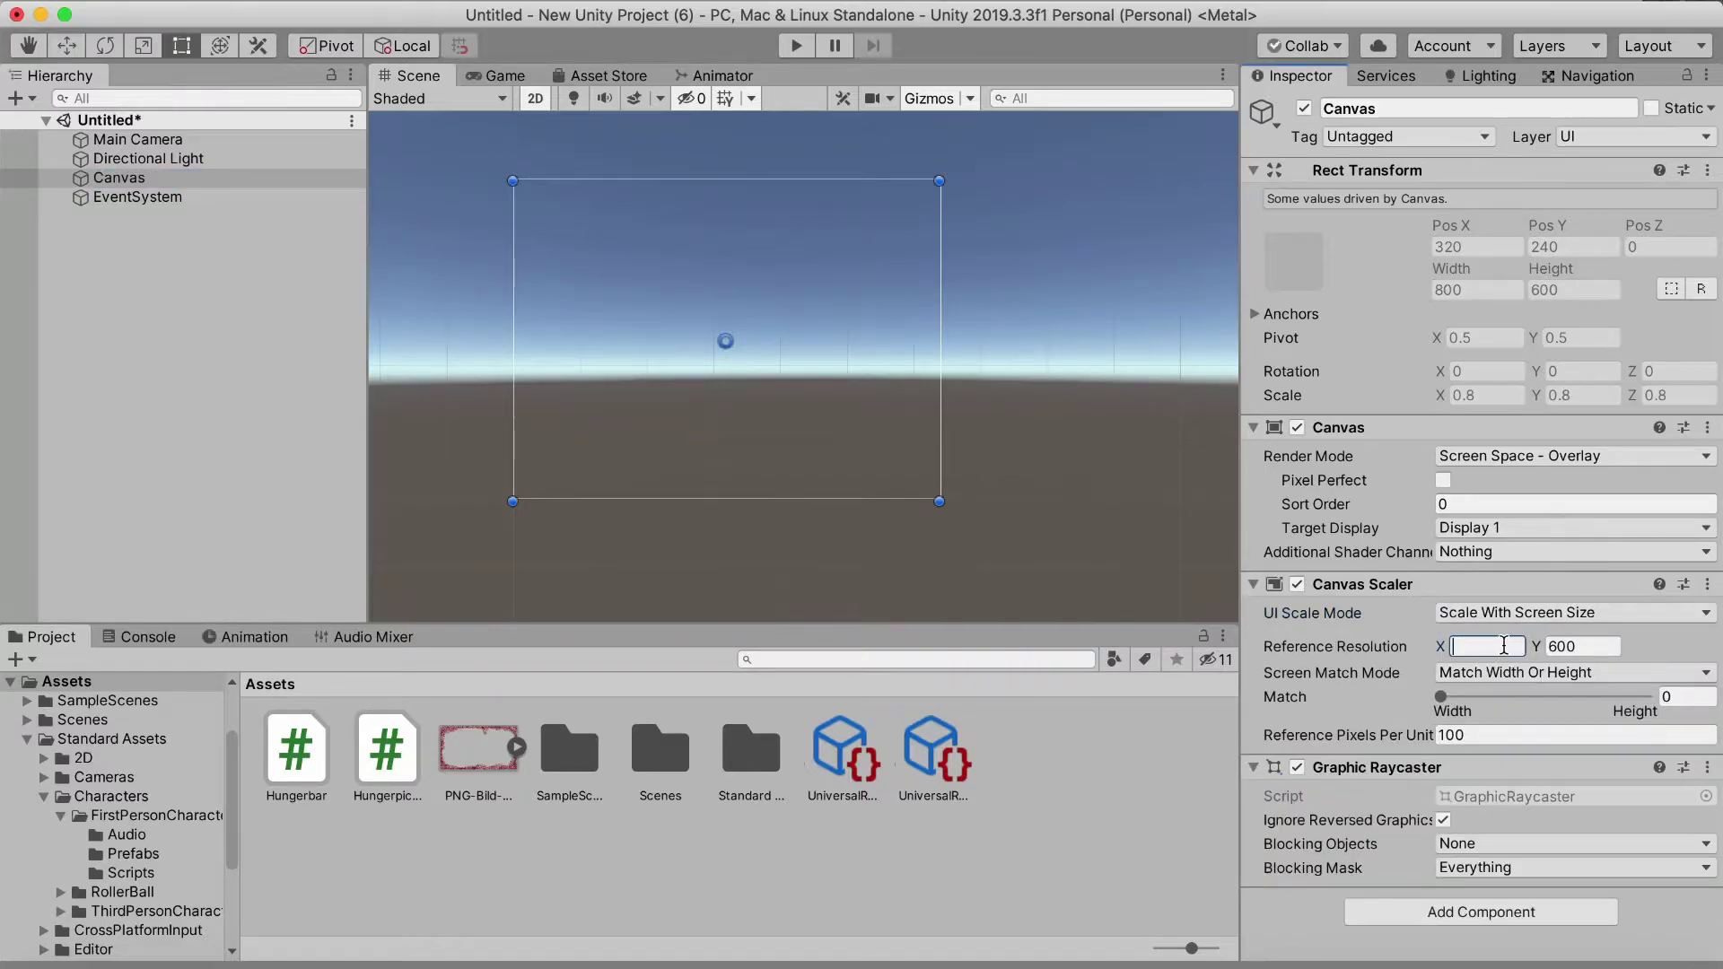
text(1600)
click(1583, 646)
key(BackSpace)
key(BackSpace)
key(BackSpace)
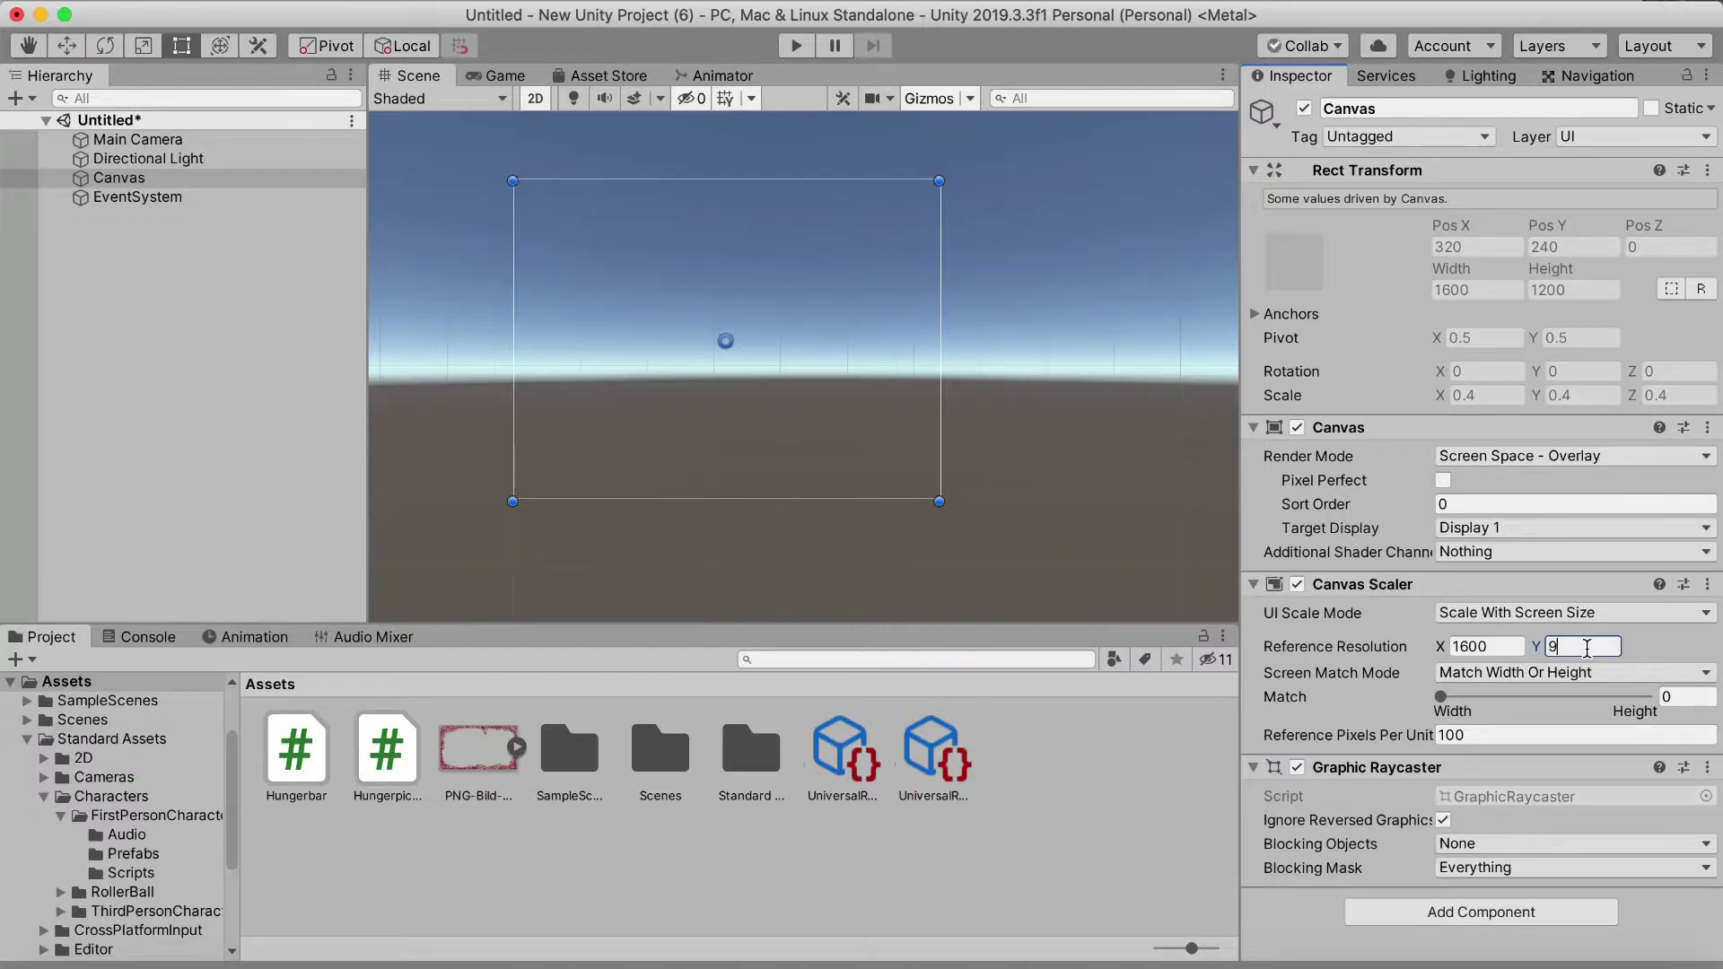
scroll(1020, 404, down, 2)
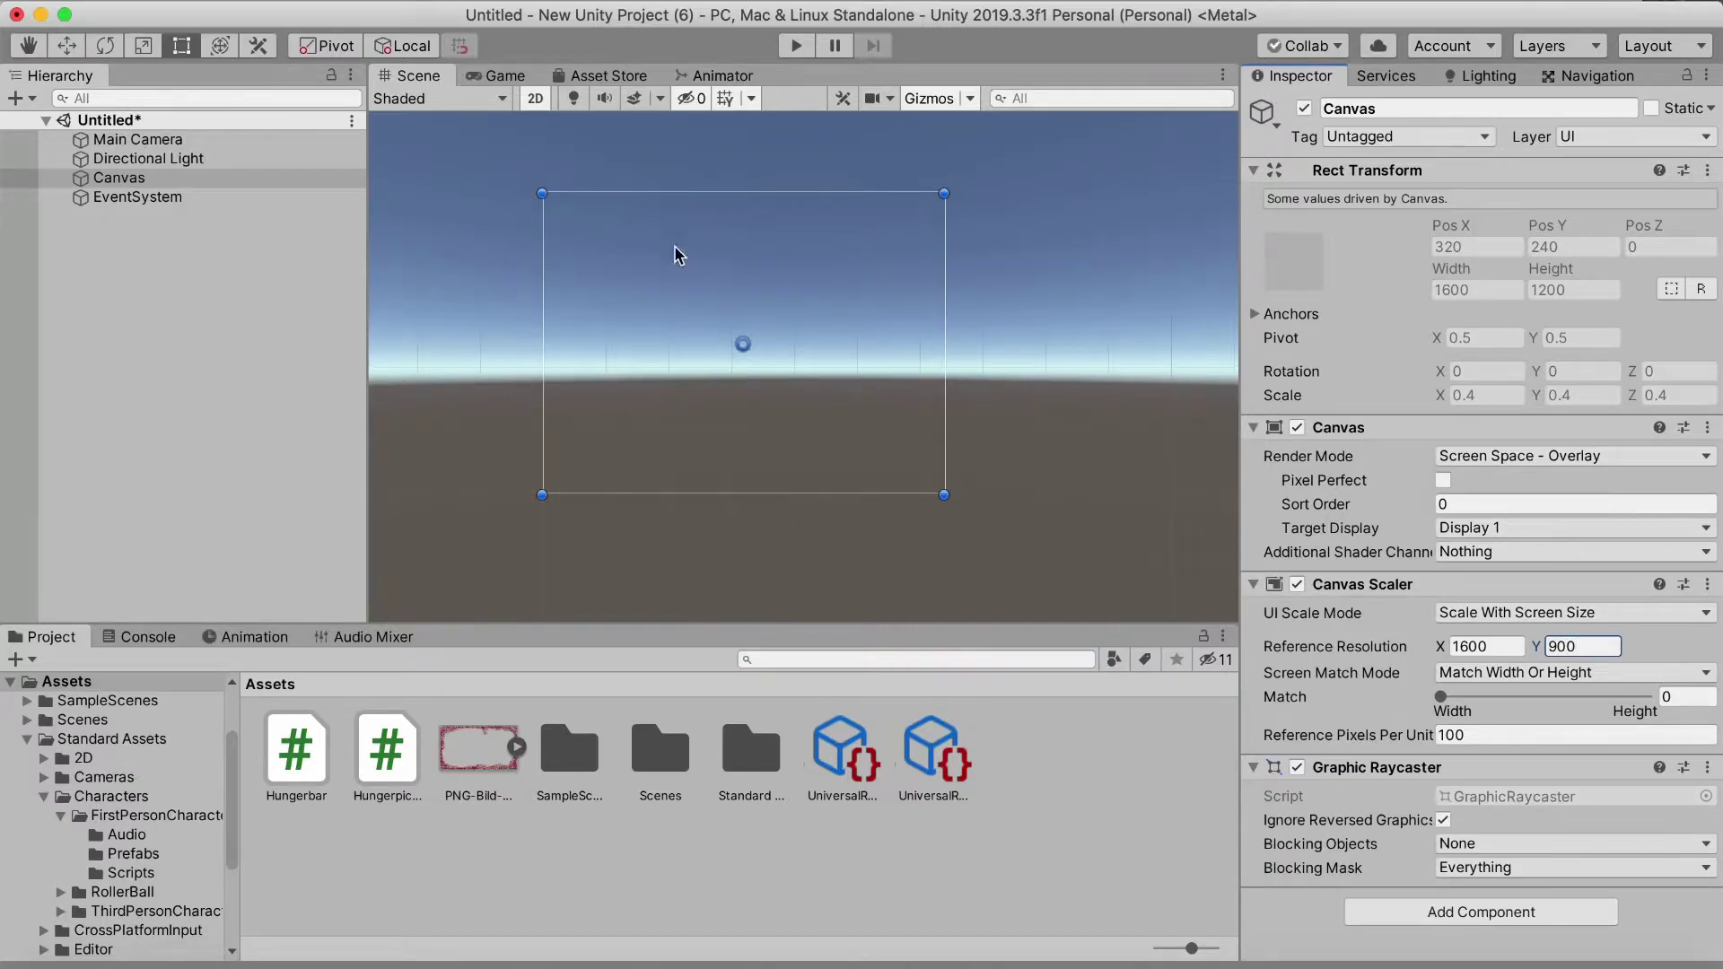
Add a UI Panel as a child of the Canvas
click(55, 338)
right_click(139, 176)
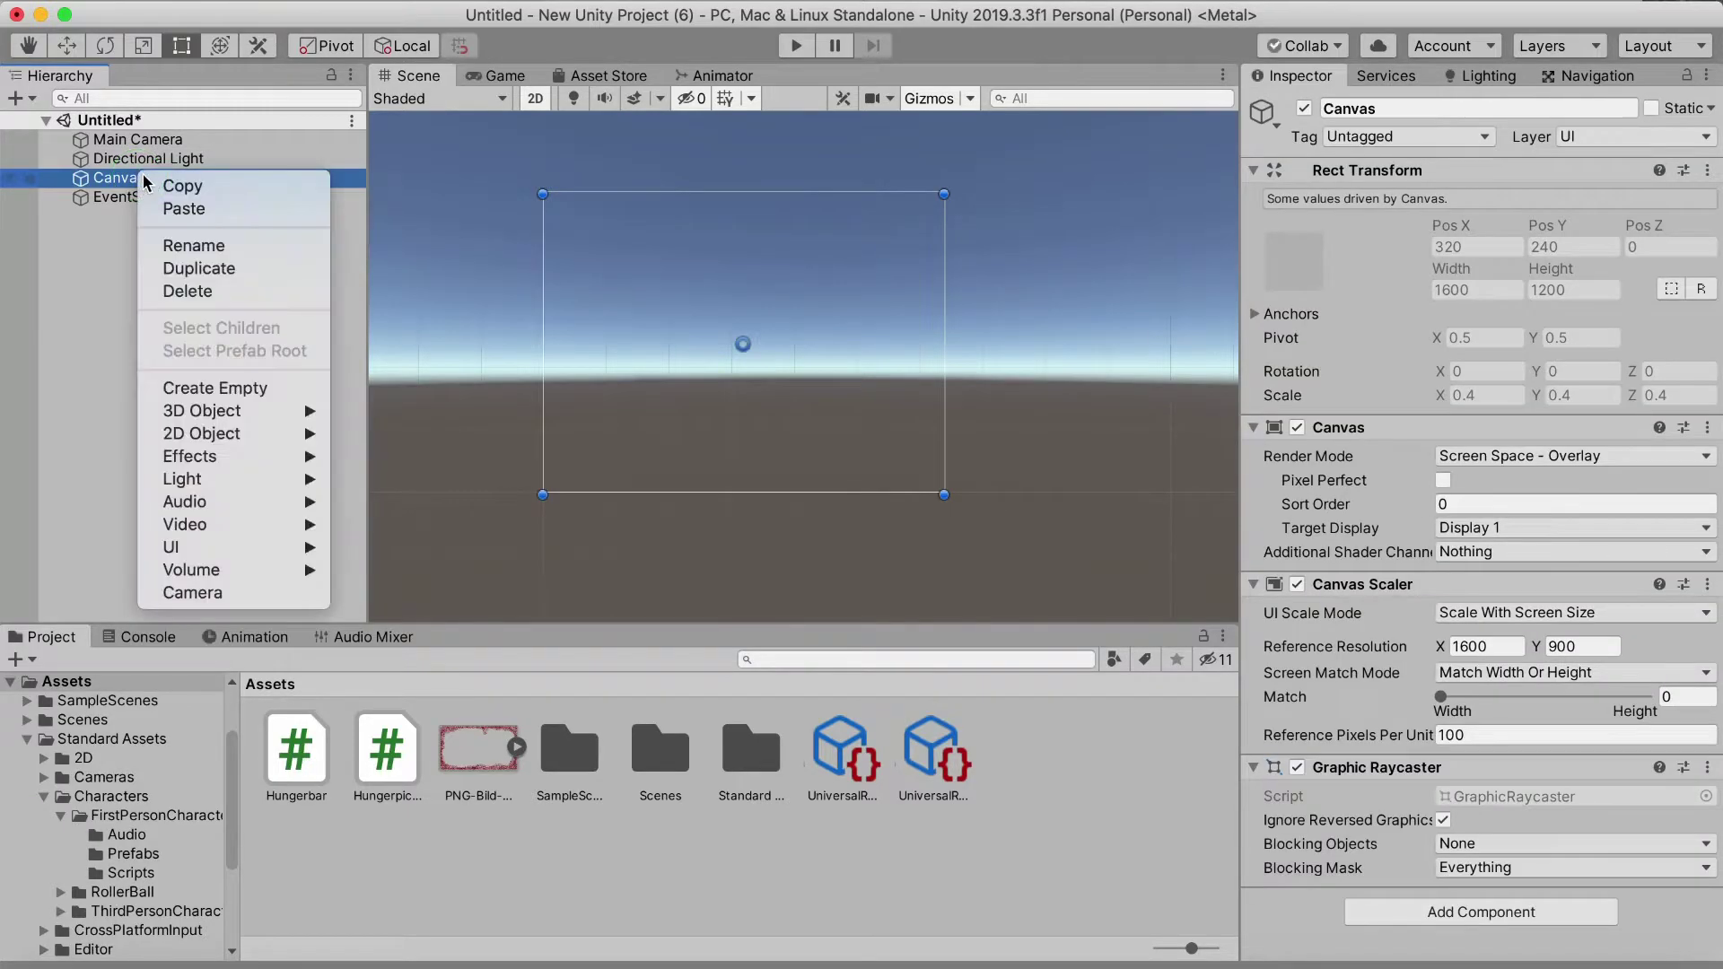
mouse_move(205, 557)
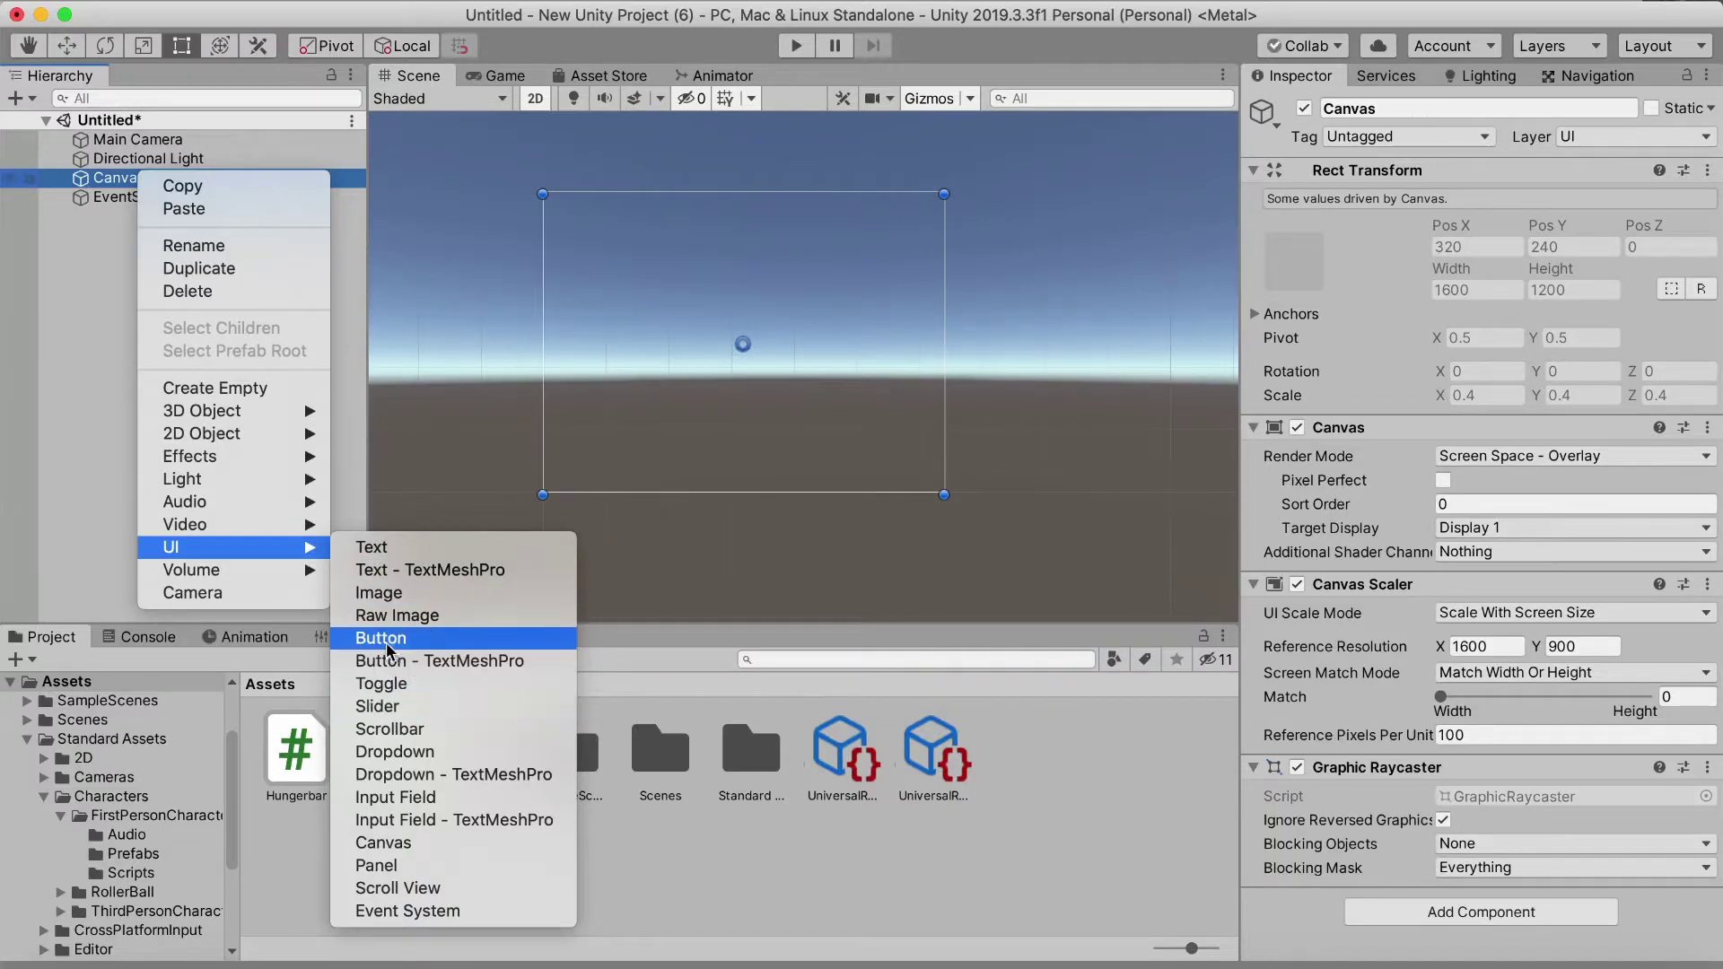
click(377, 865)
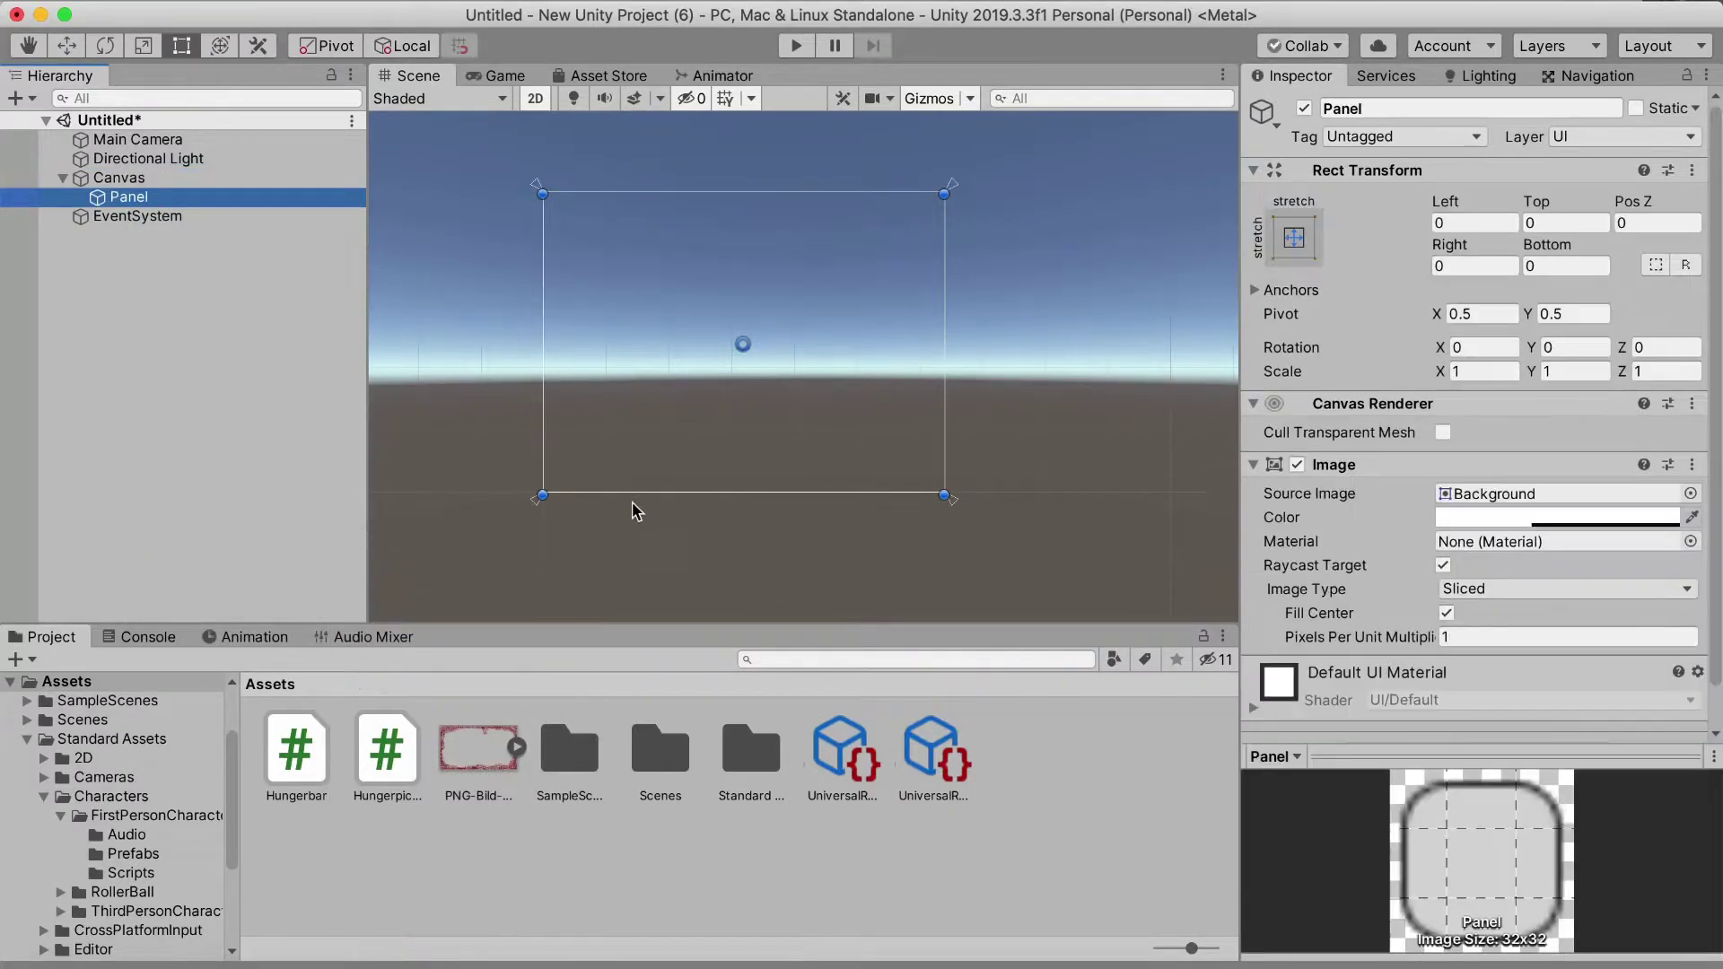
Set the panel's image colour to a fully opaque turquoise, 00FFE5 with alpha 255, checking it in the game view
click(501, 75)
click(1495, 517)
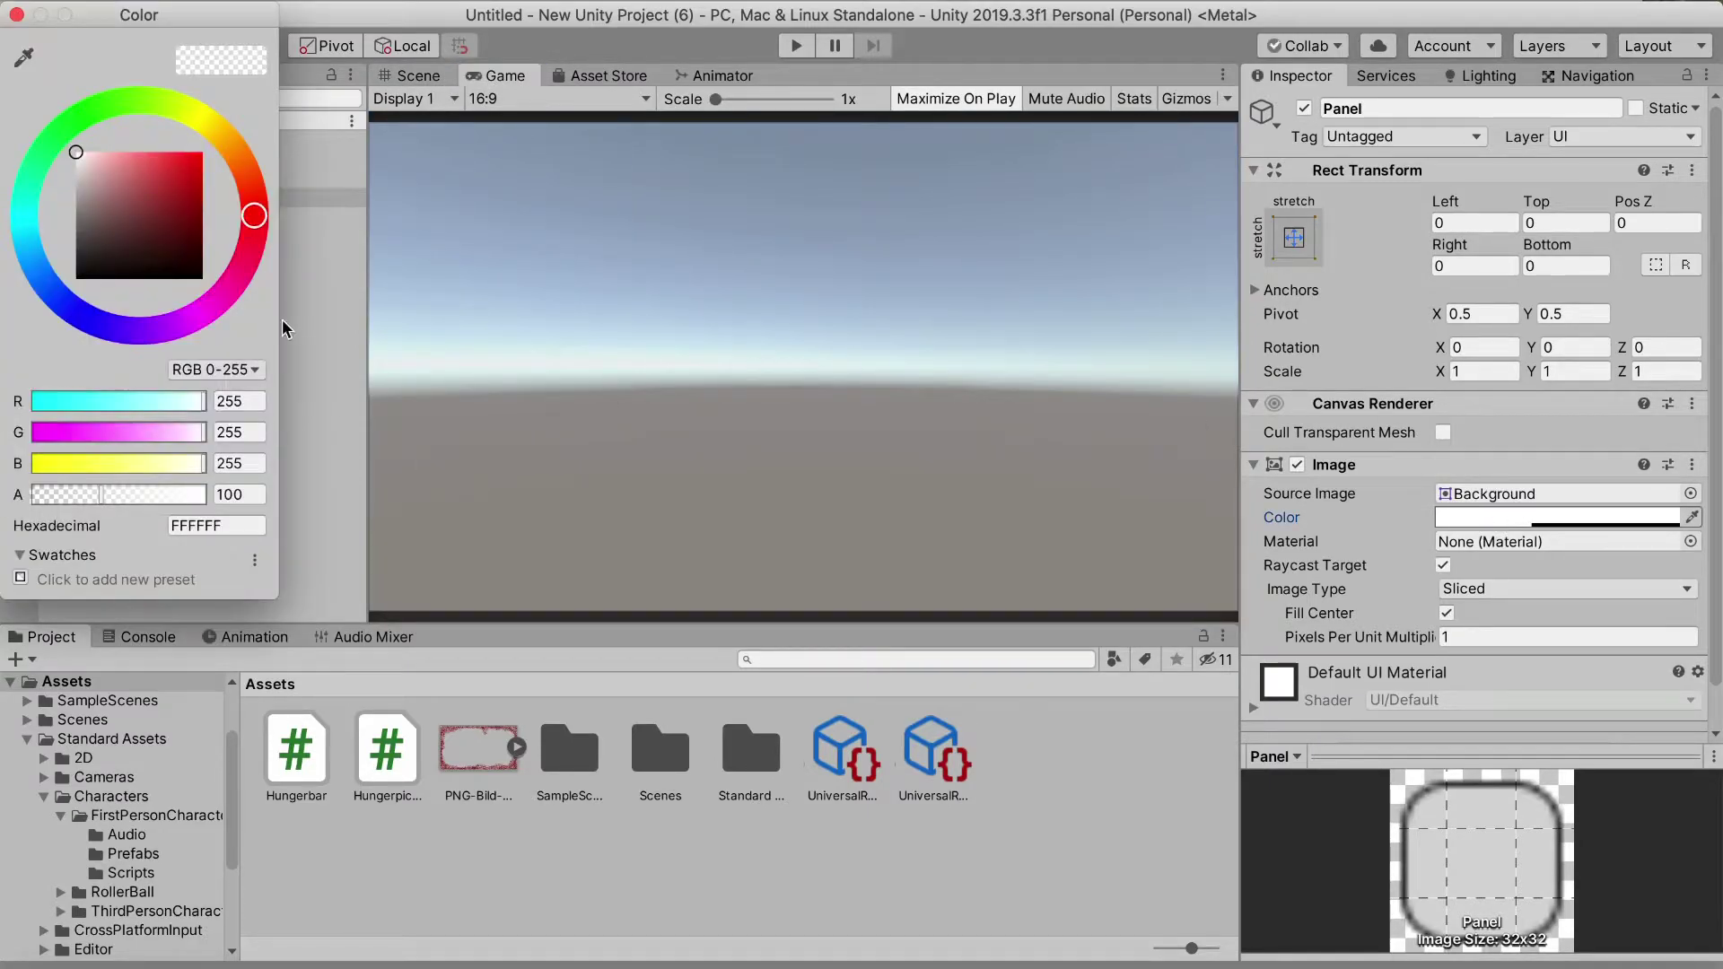
click(193, 330)
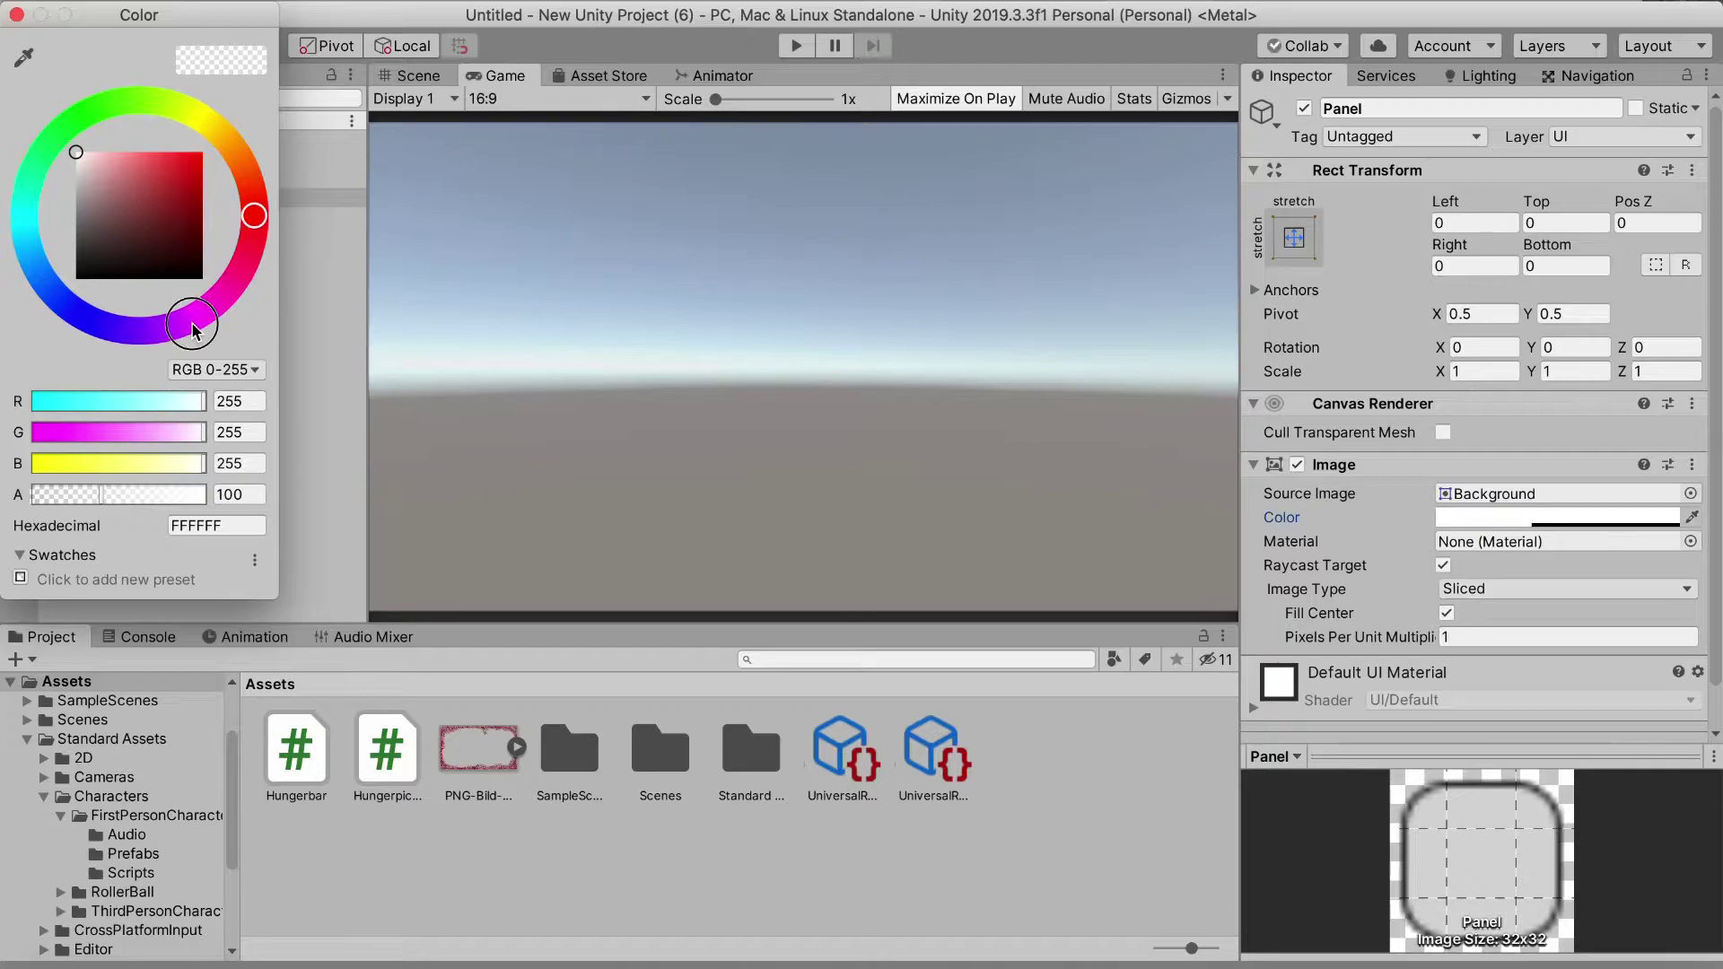
drag(154, 432, 93, 431)
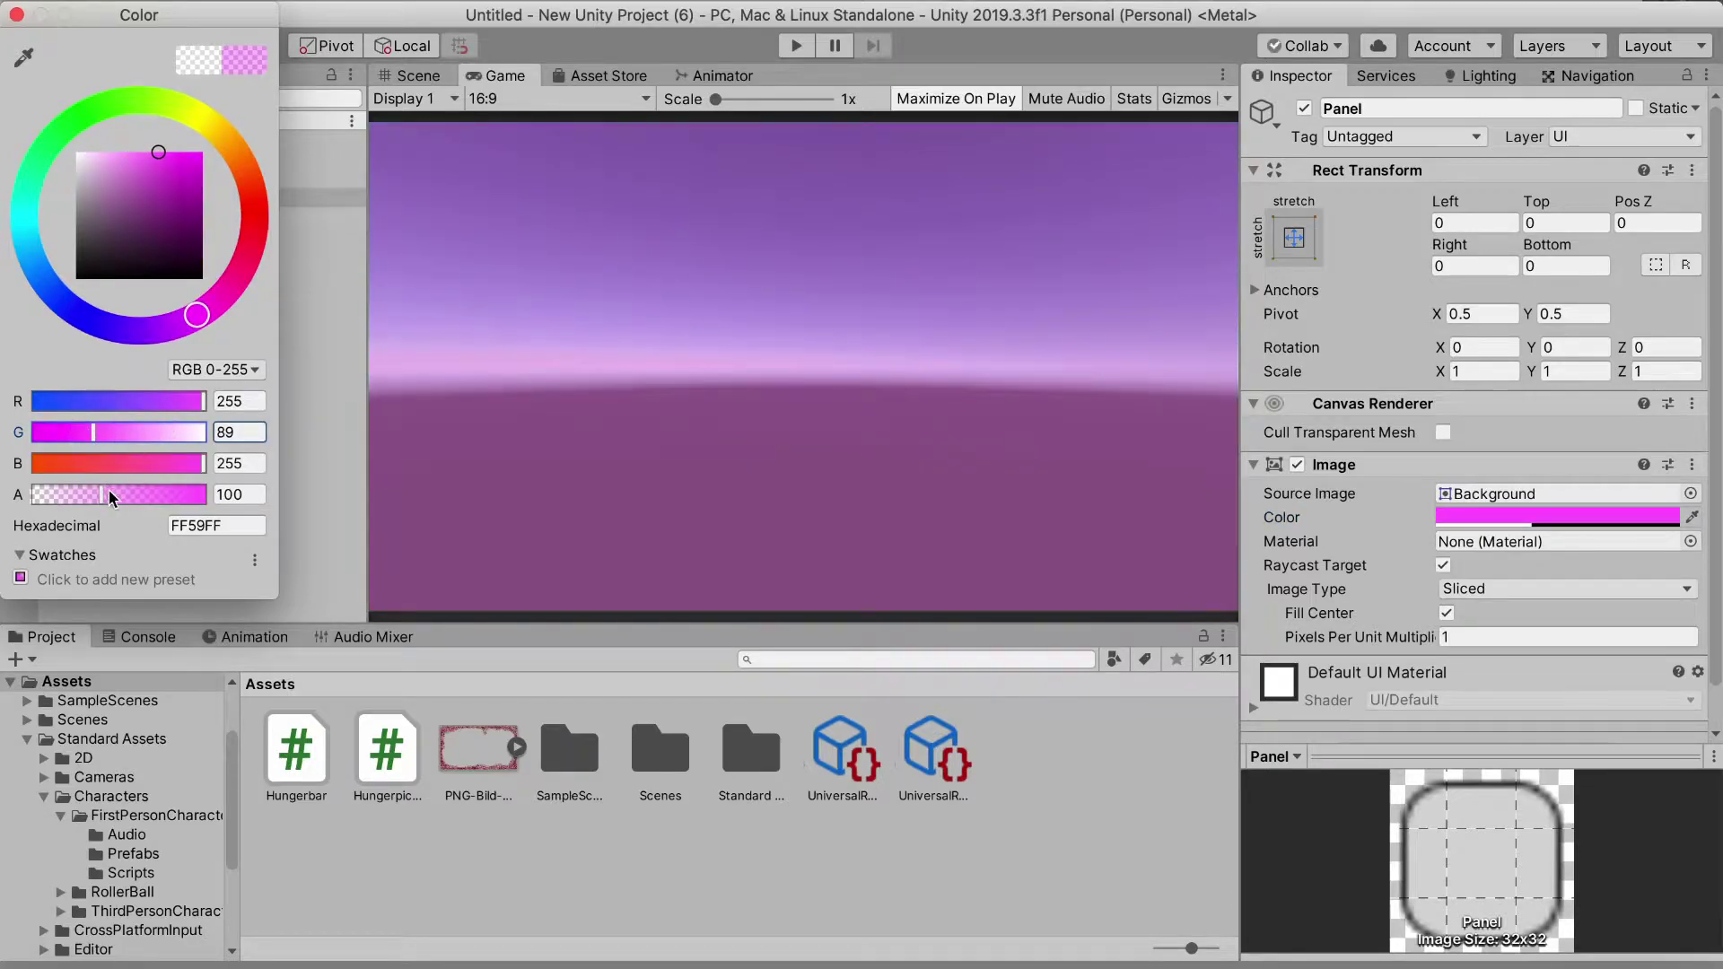
drag(110, 490, 401, 544)
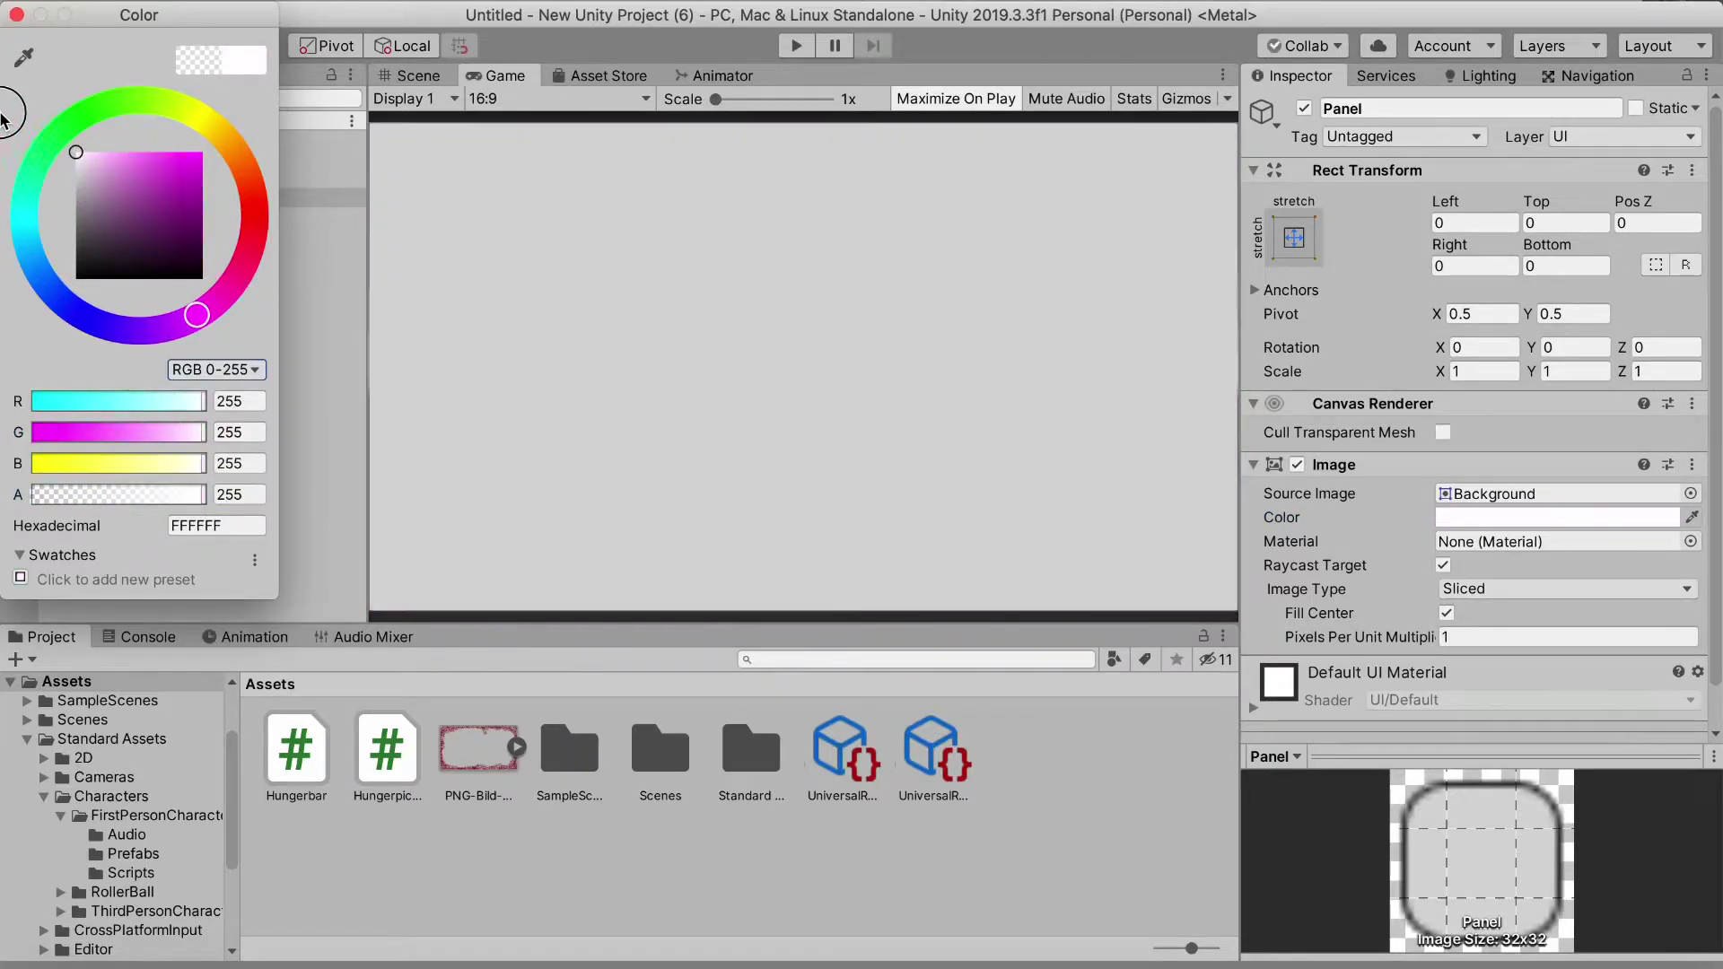
drag(45, 173, 25, 203)
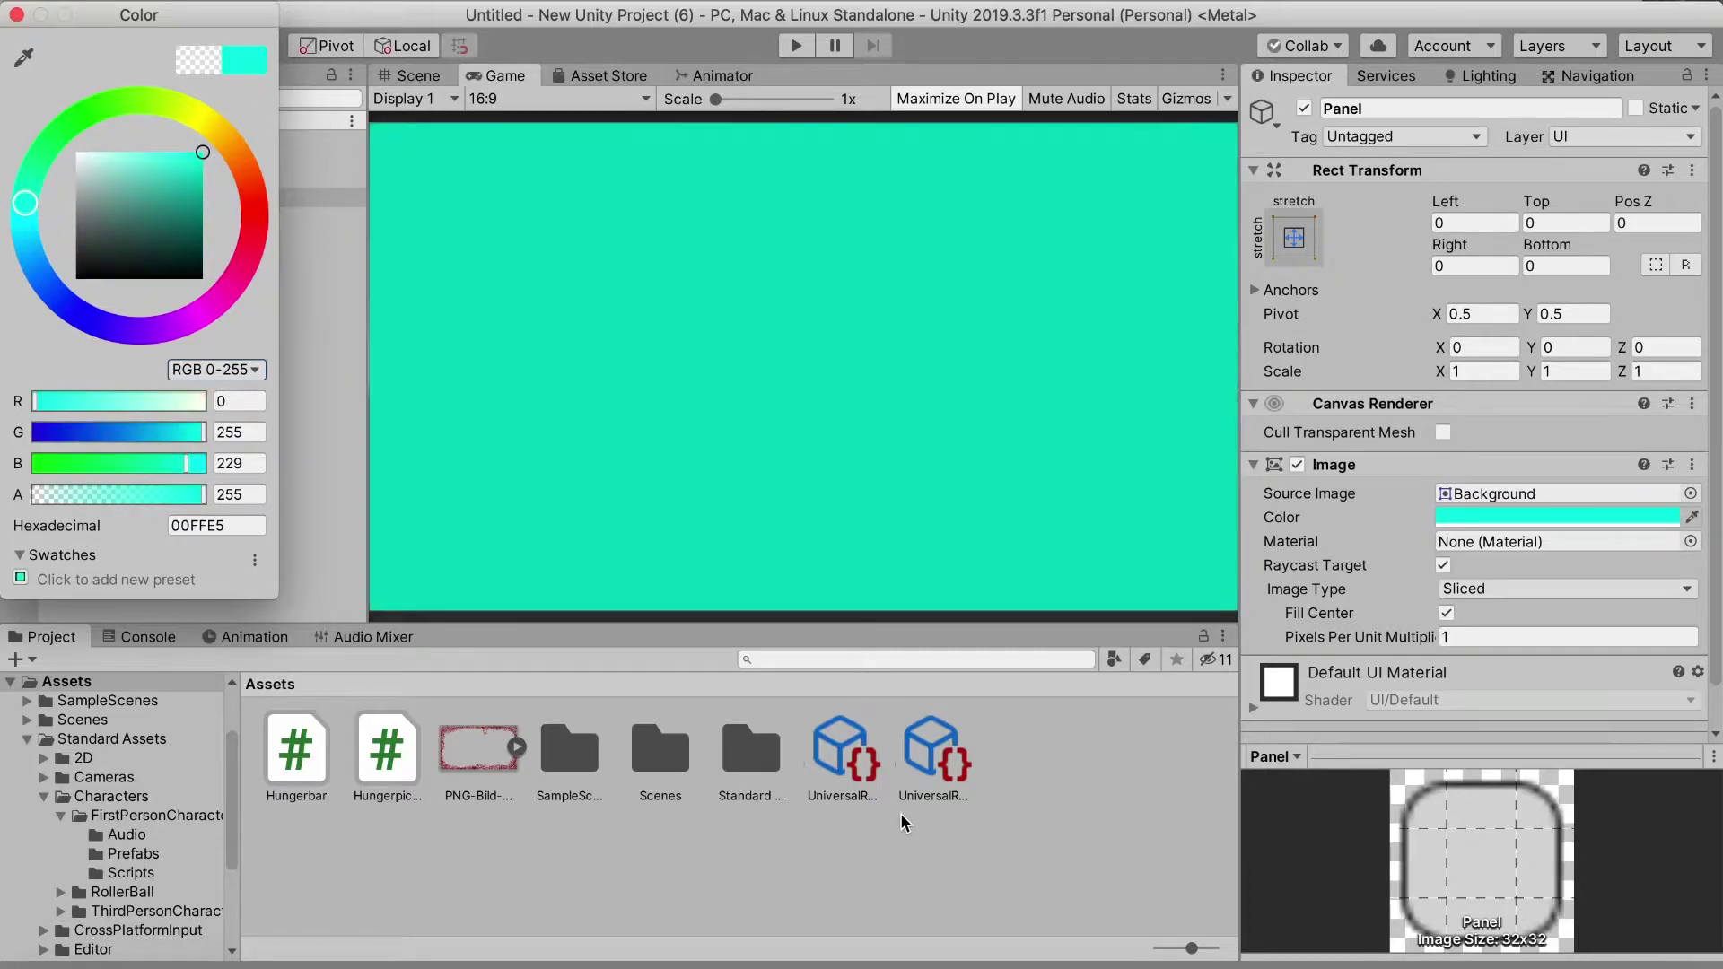
click(725, 259)
click(400, 75)
click(503, 76)
Set the panel's source image to None and check the plain background in the game view
click(1690, 494)
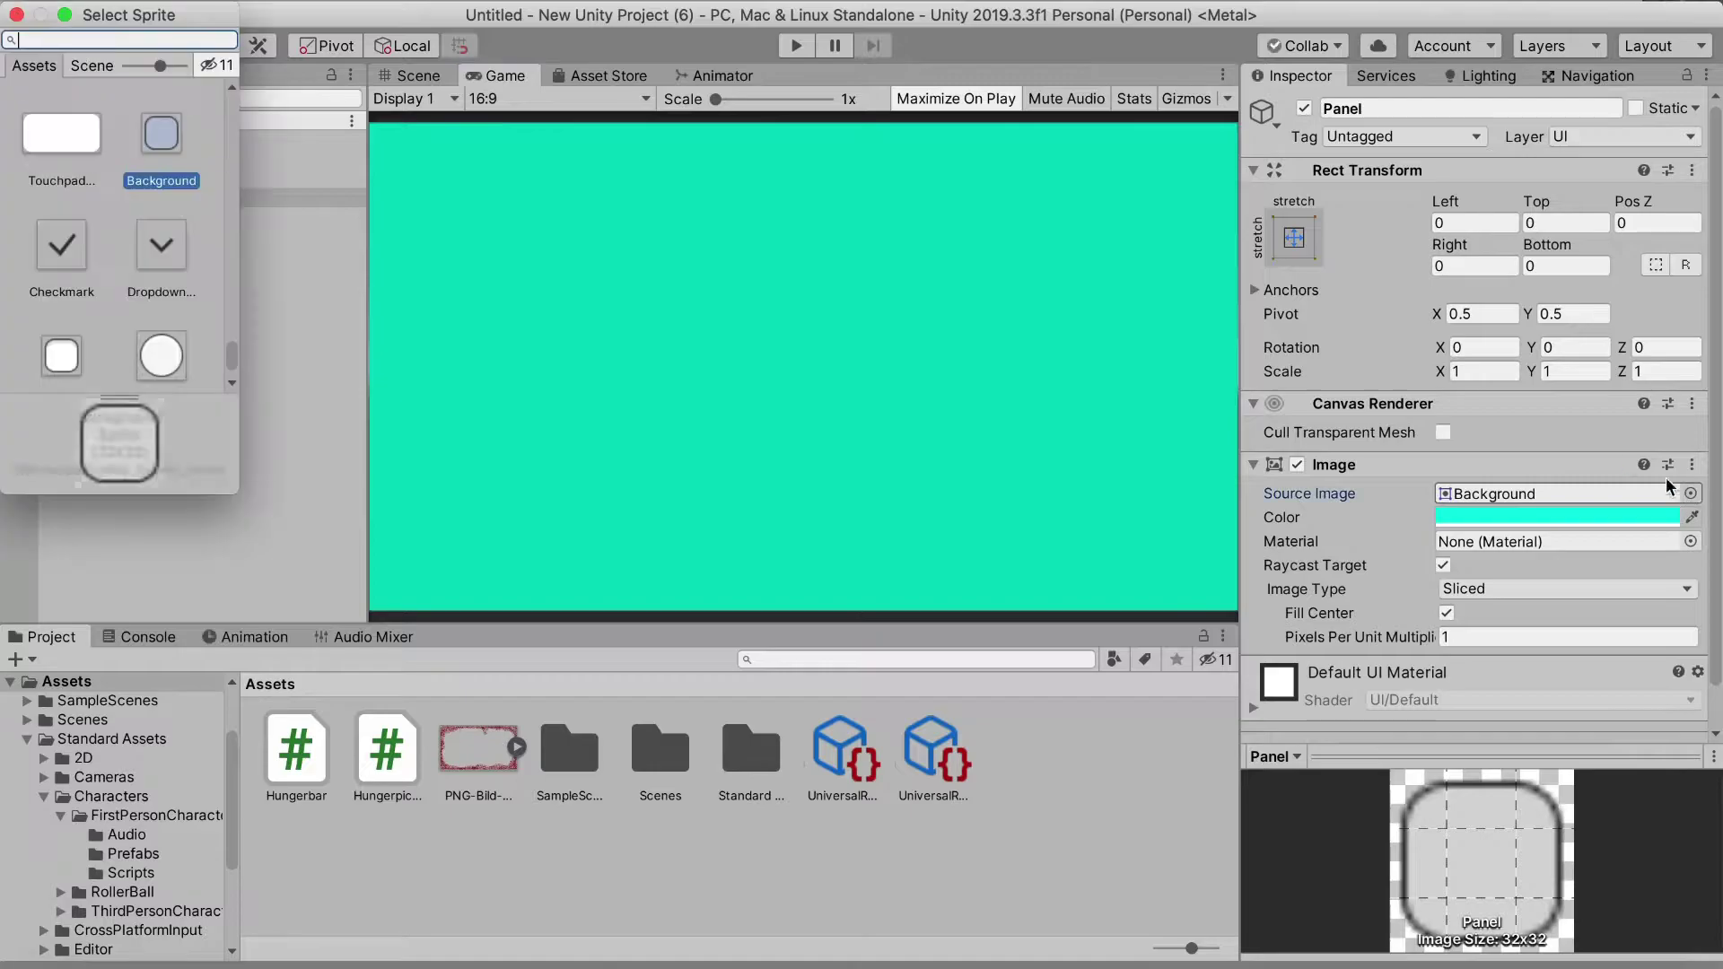
scroll(26, 136, down, 5)
scroll(27, 136, up, 5)
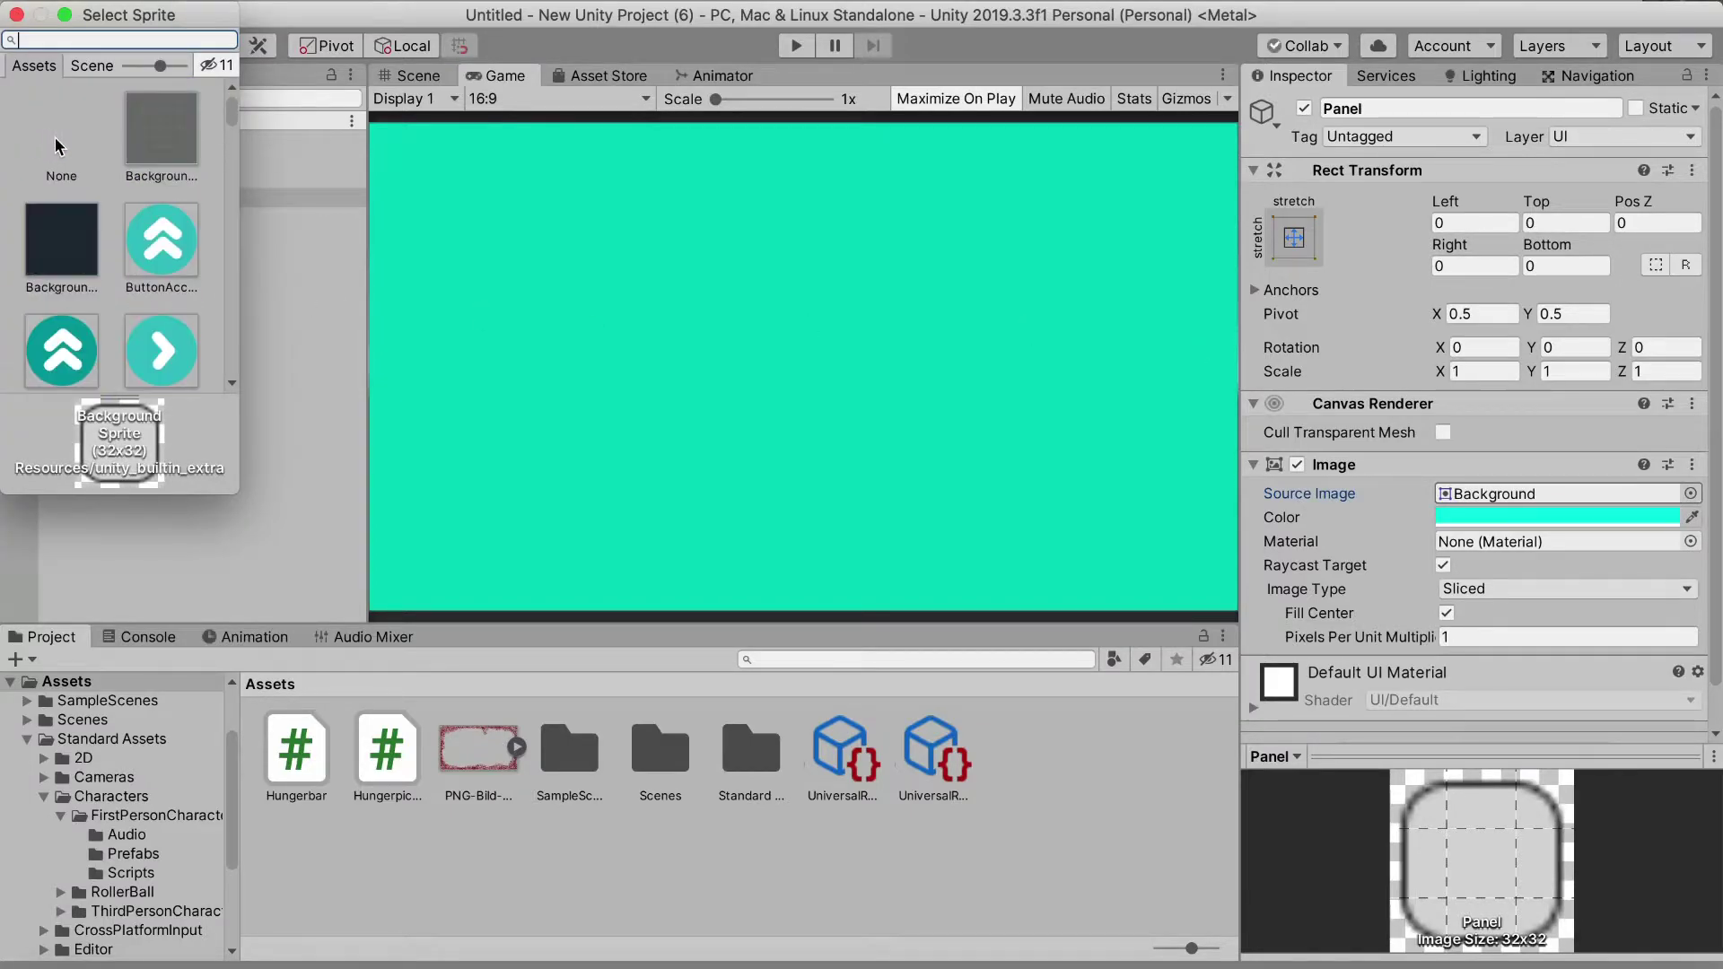
click(57, 135)
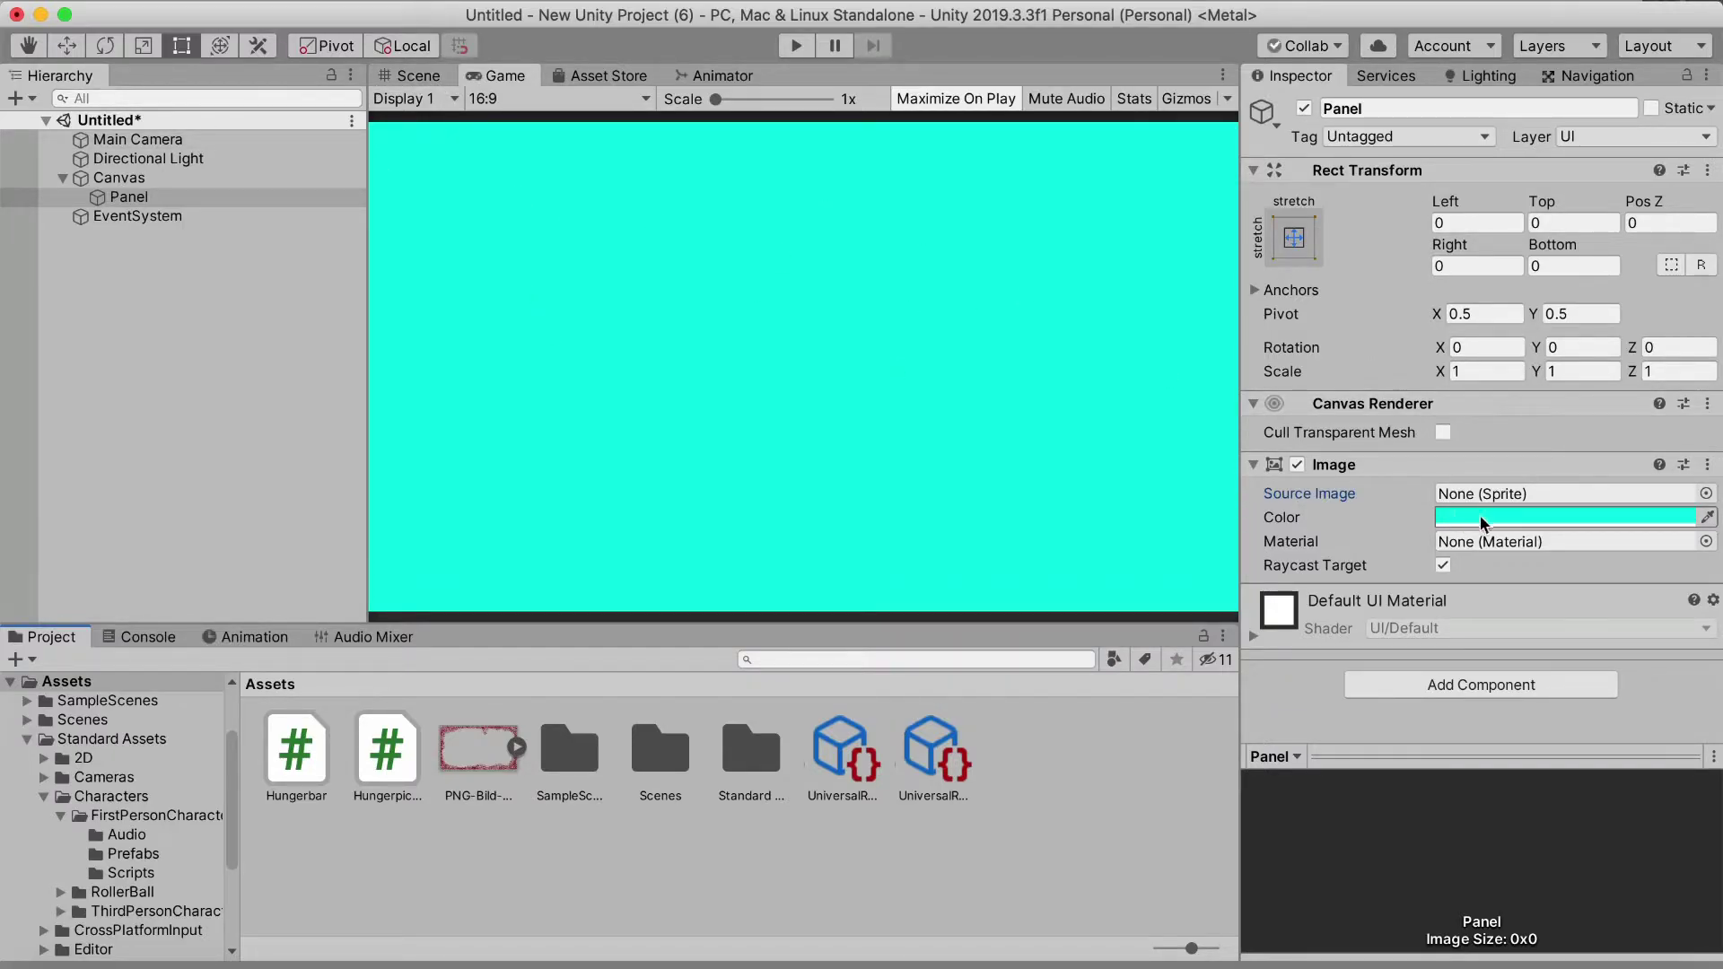
click(72, 375)
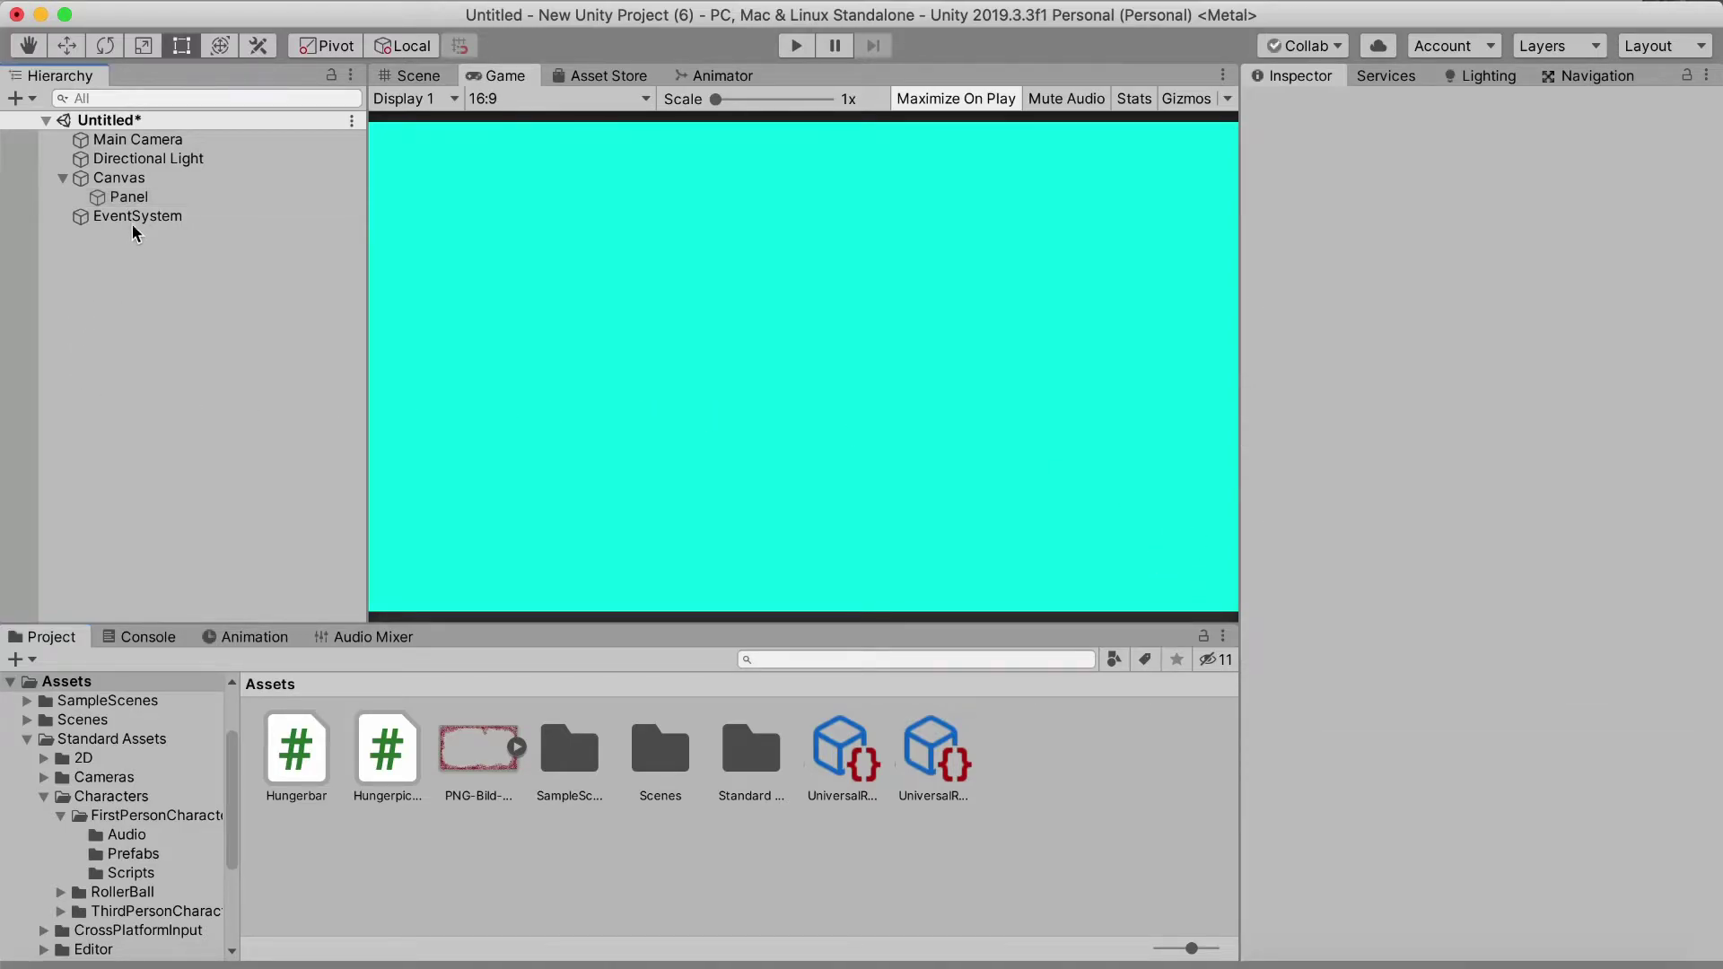
click(404, 74)
click(494, 73)
Add a UI Text object as a child of the Canvas
click(115, 183)
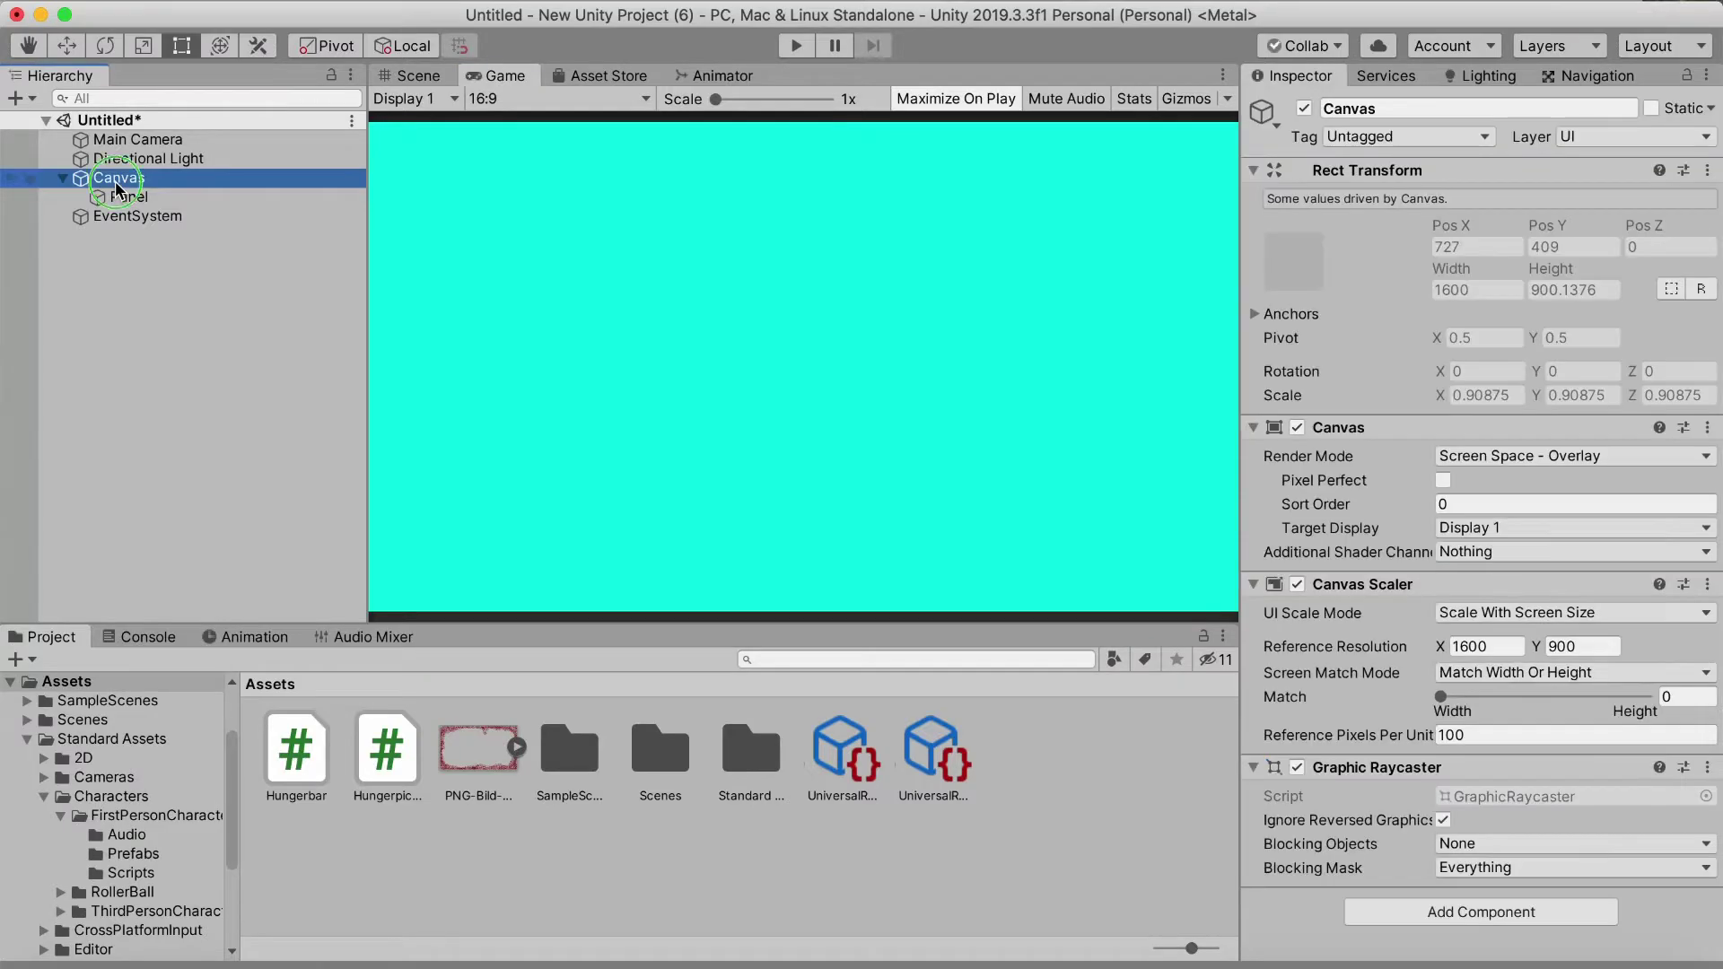
right_click(115, 183)
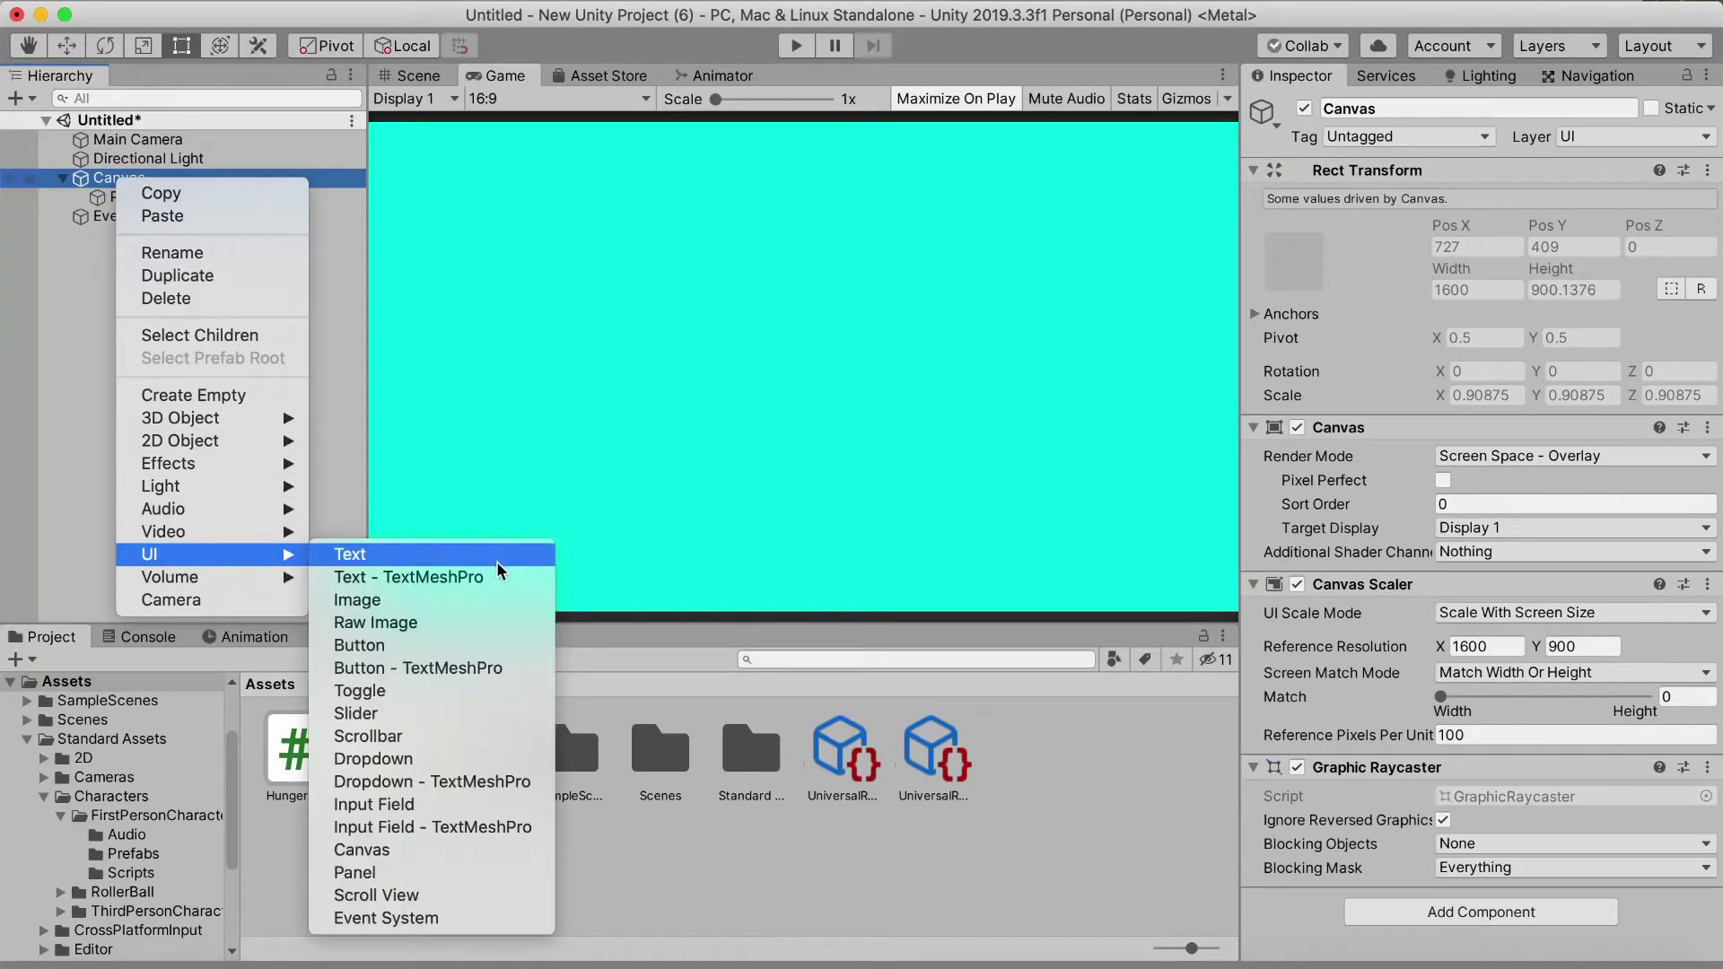
click(405, 555)
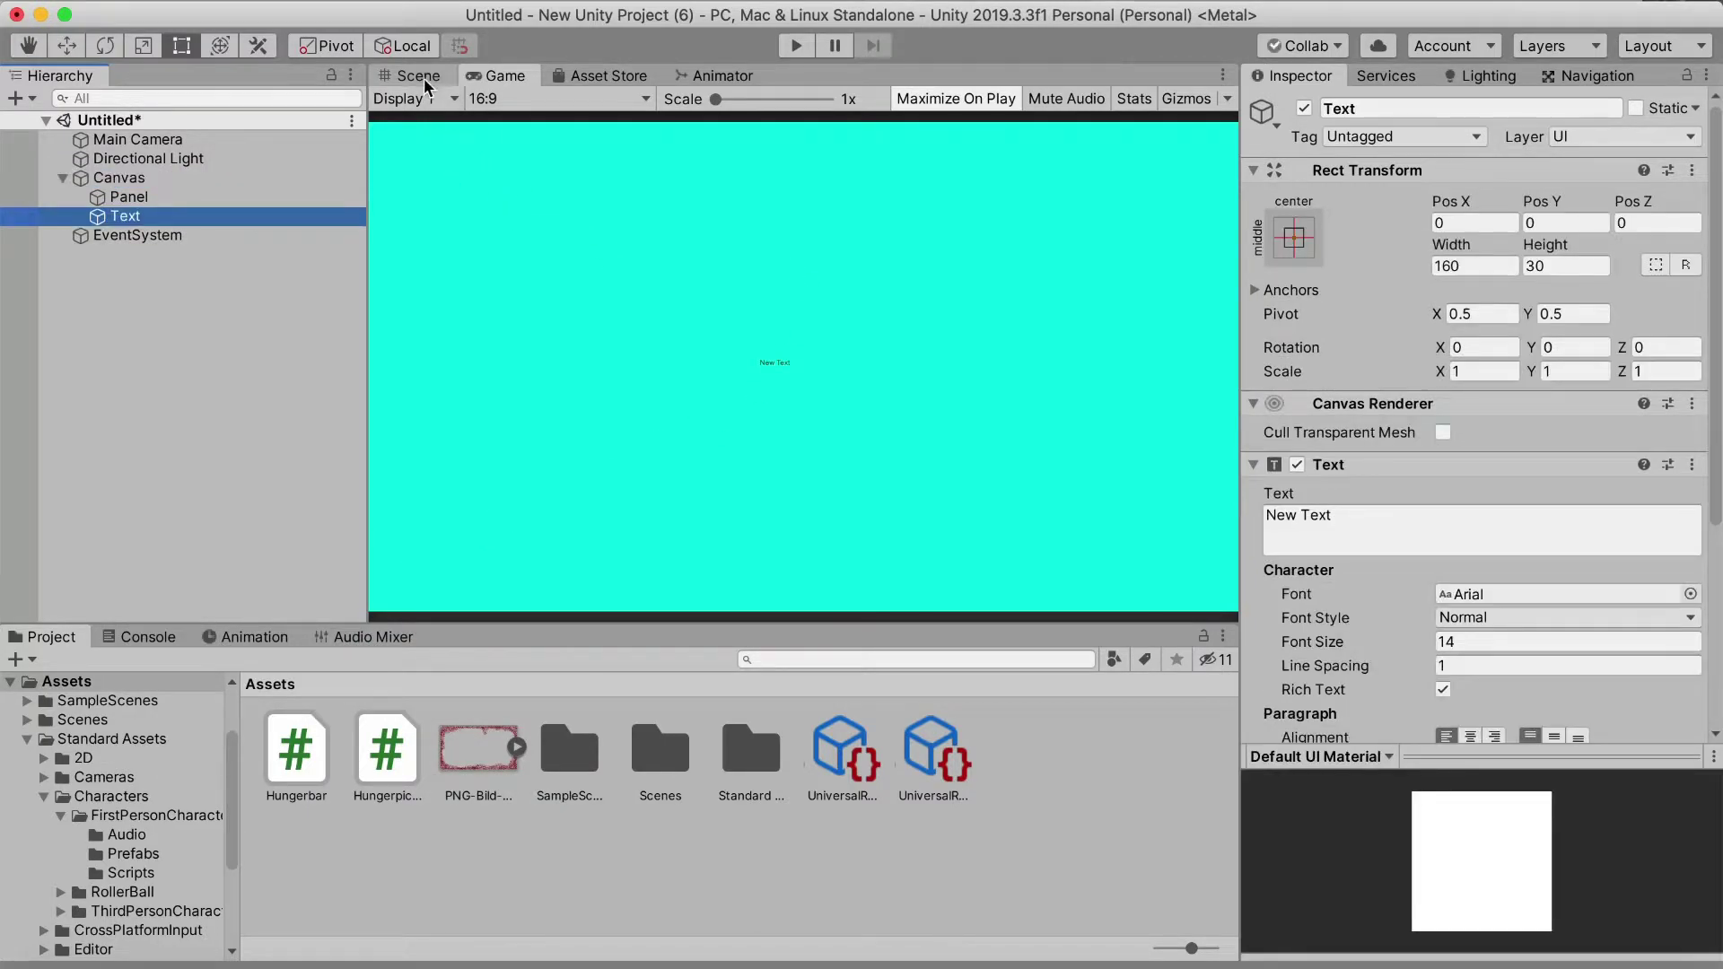
click(418, 76)
click(503, 76)
Set the width of the Text object's rectangle to 300
scroll(1355, 582, down, 6)
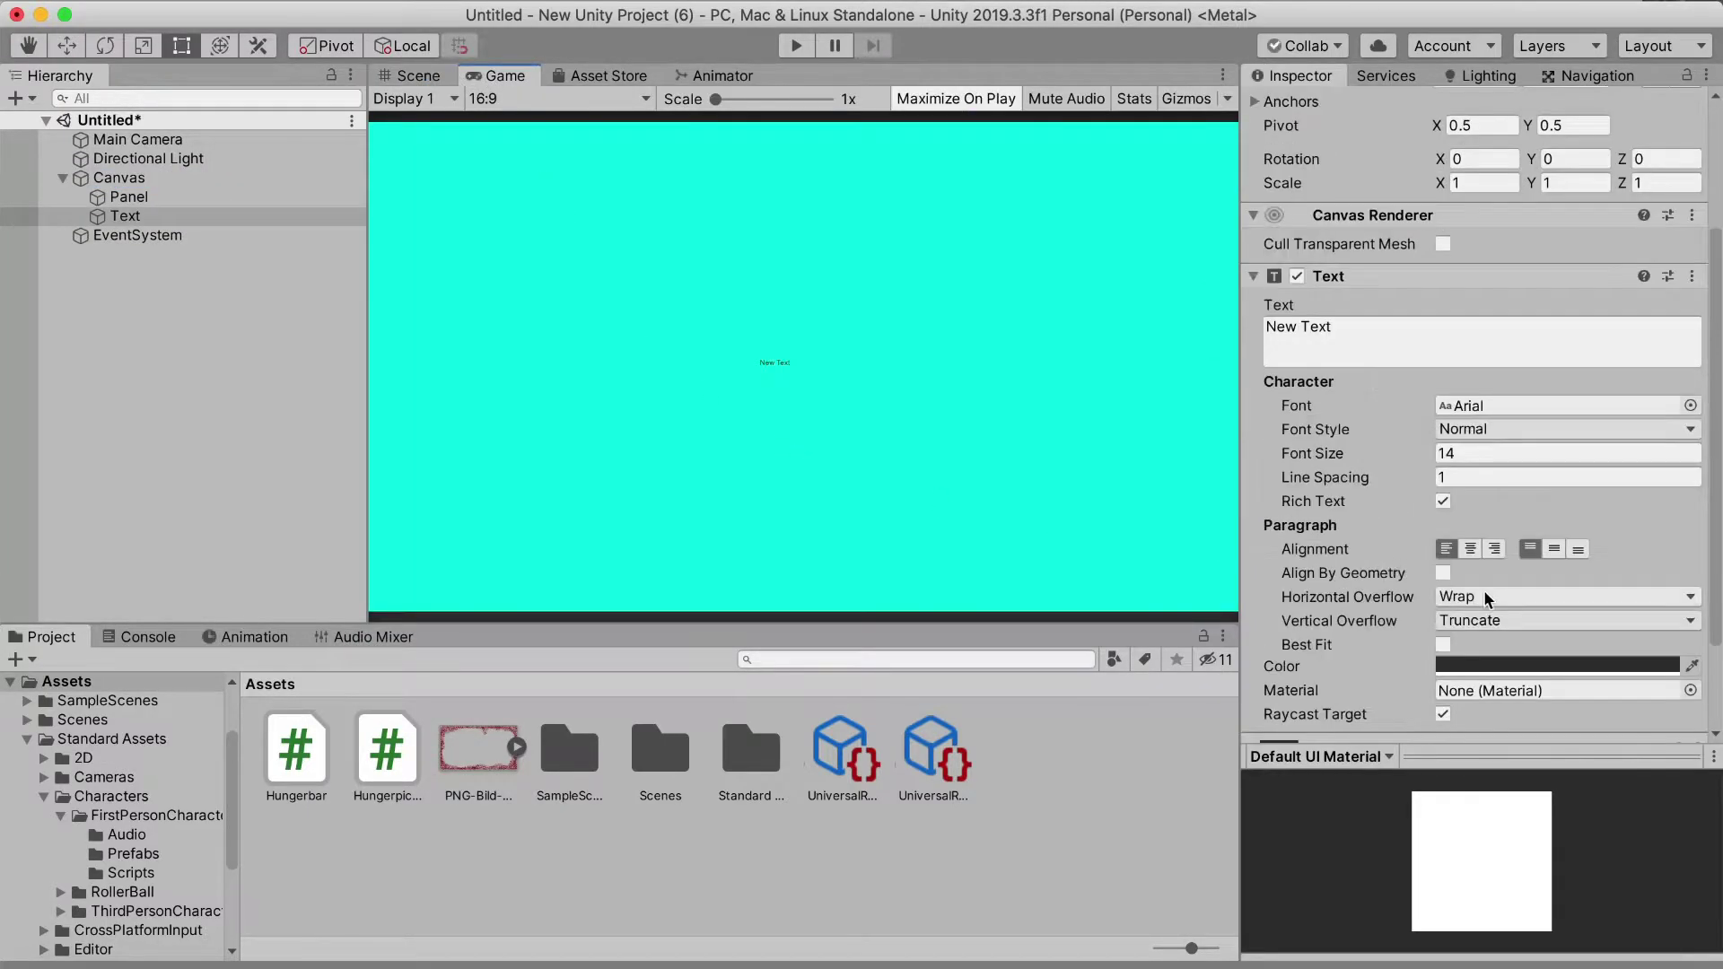
scroll(1485, 460, up, 6)
scroll(614, 343, down, 3)
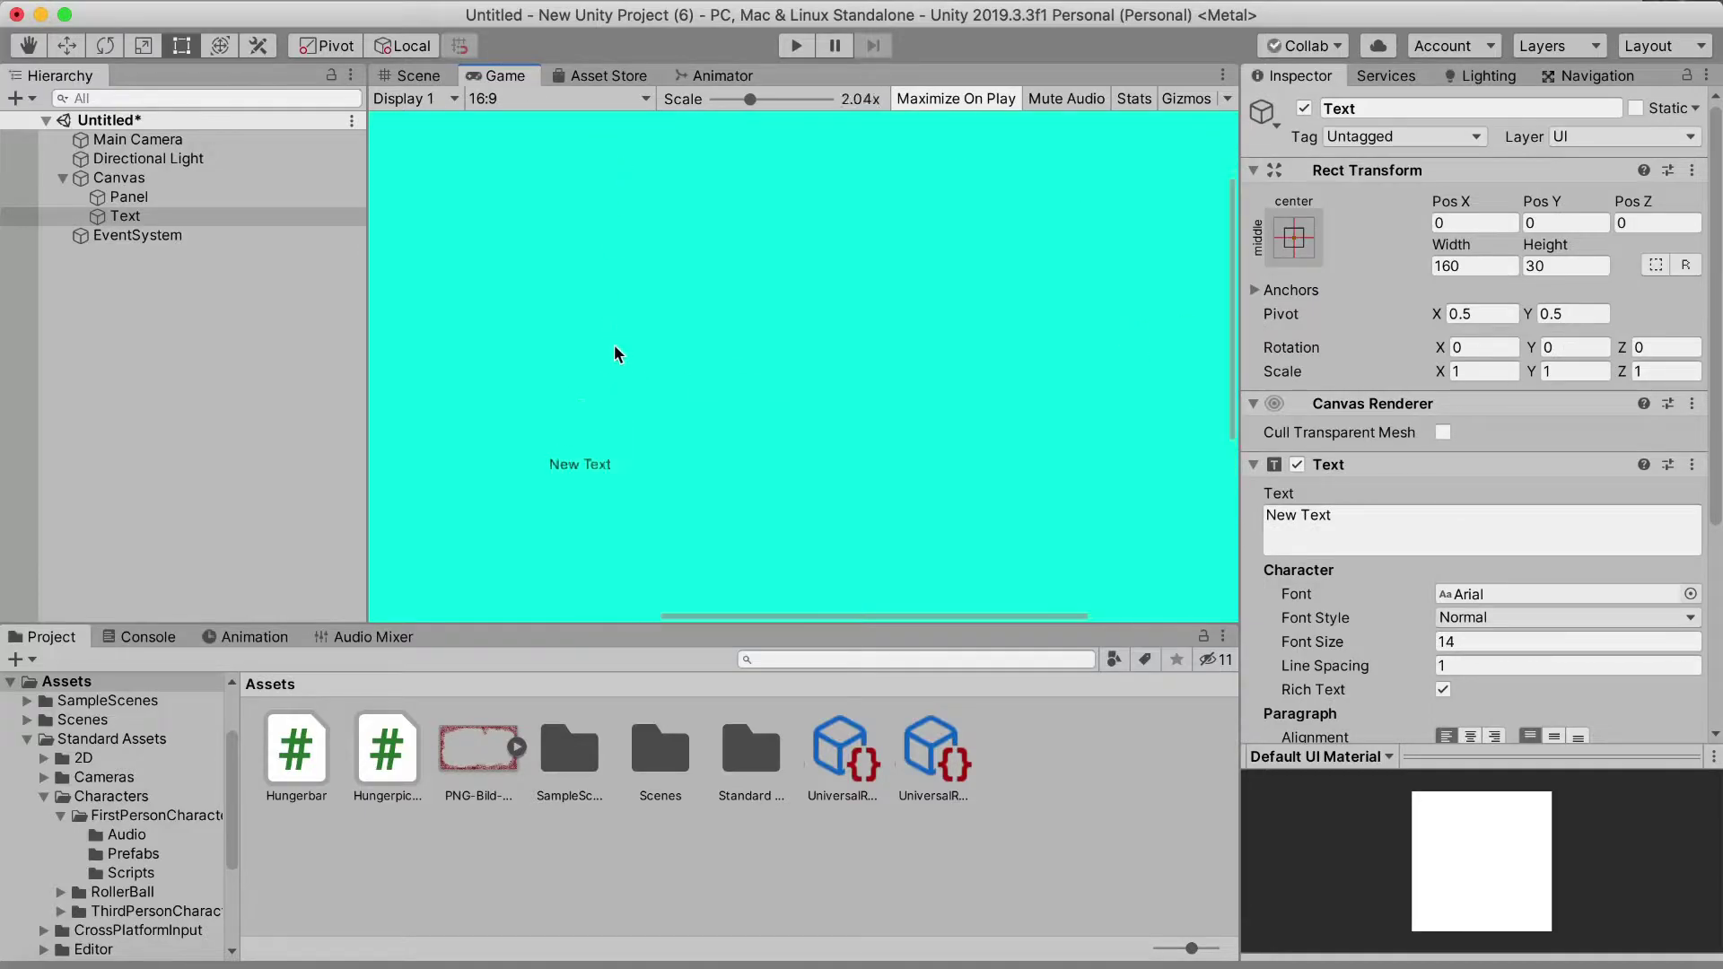
click(438, 85)
scroll(525, 399, down, 4)
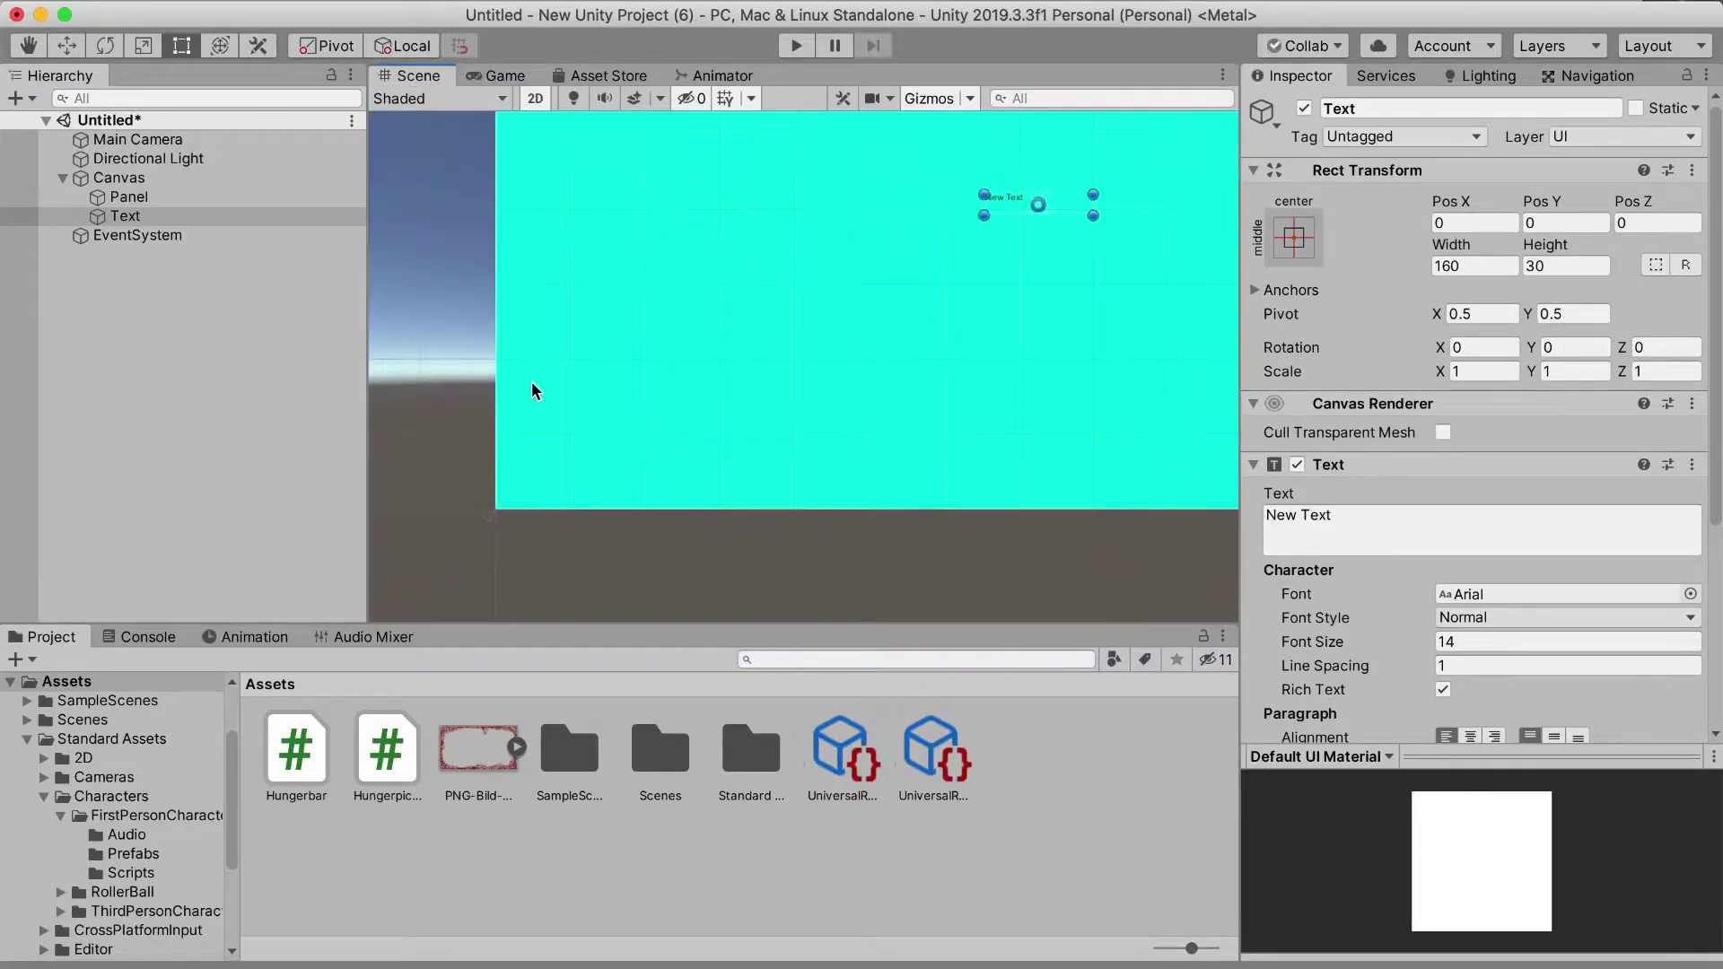
scroll(922, 262, up, 2)
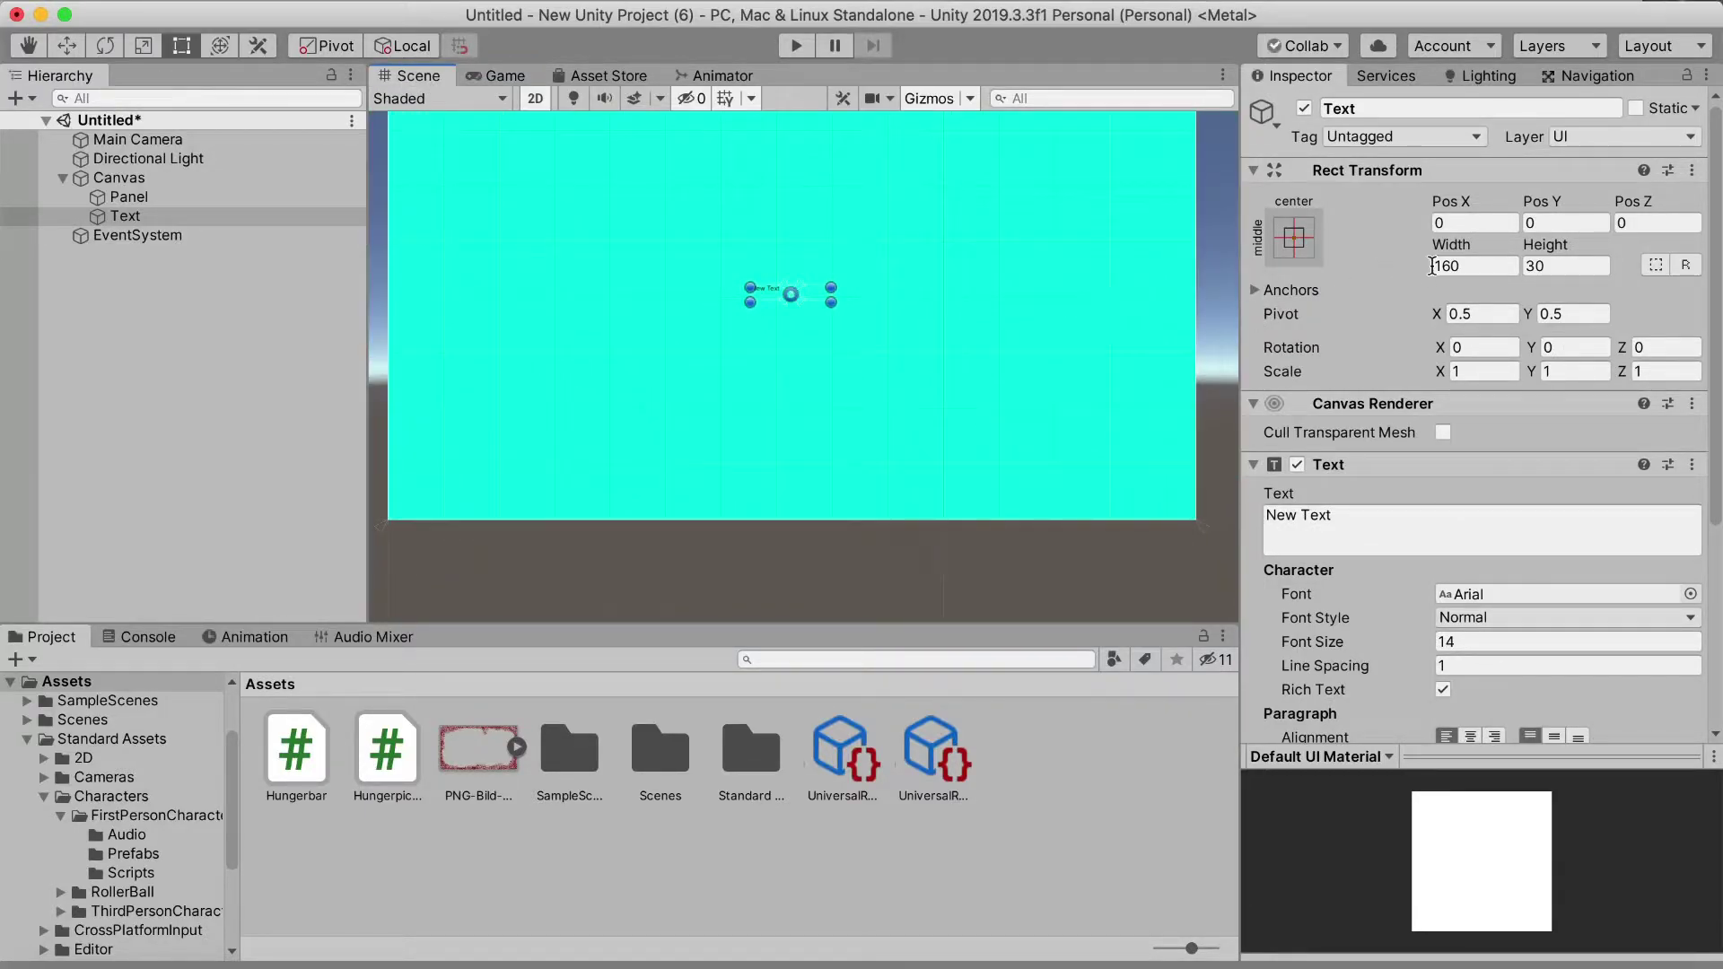
click(1485, 267)
key(BackSpace)
text(300)
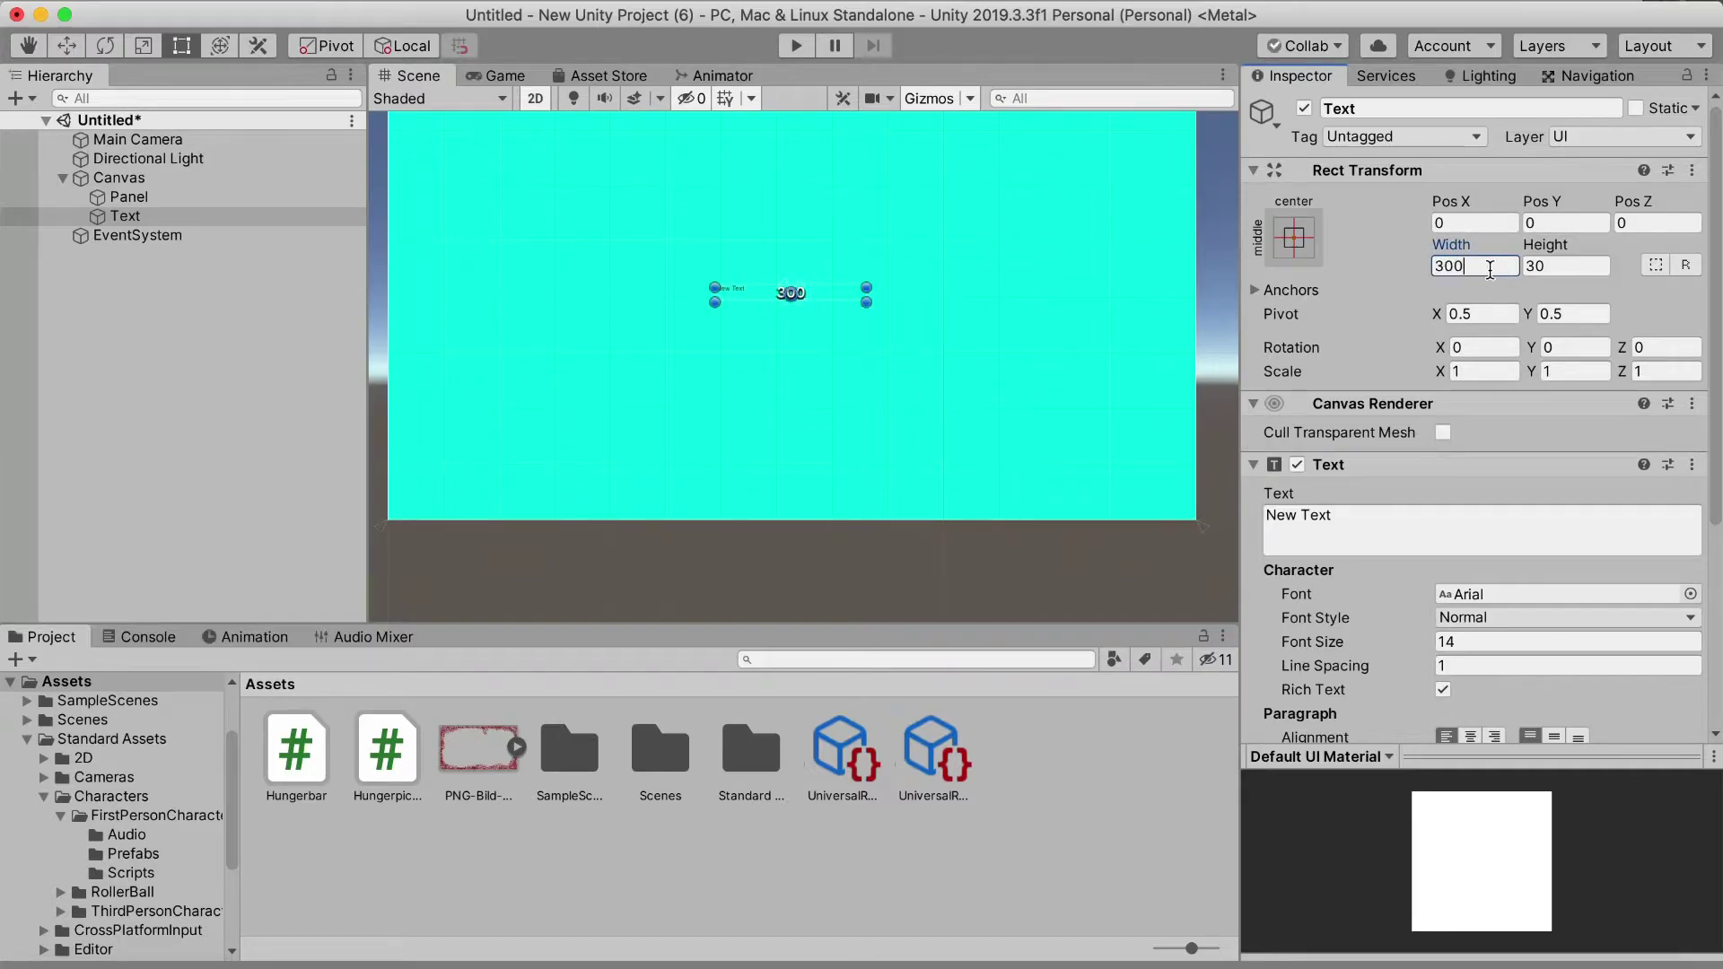
Set the Text object's height to 50 and centre its text both horizontally and vertically
click(1571, 266)
key(BackSpace)
text(50)
scroll(1525, 502, down, 3)
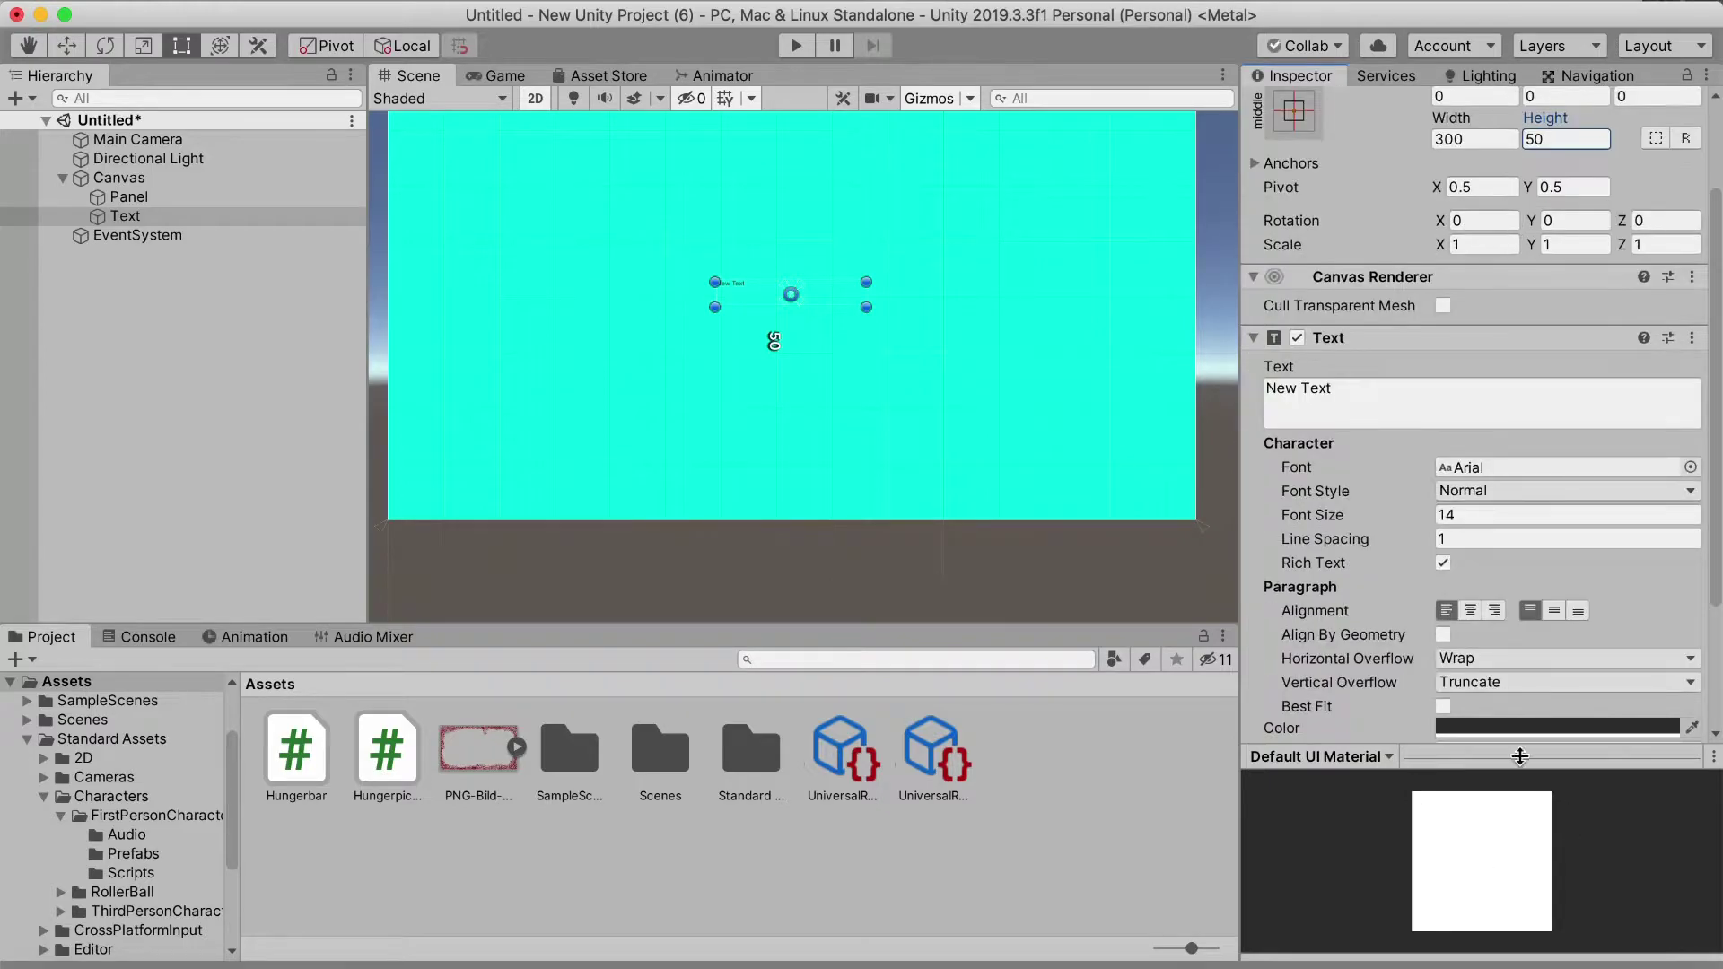
click(1472, 611)
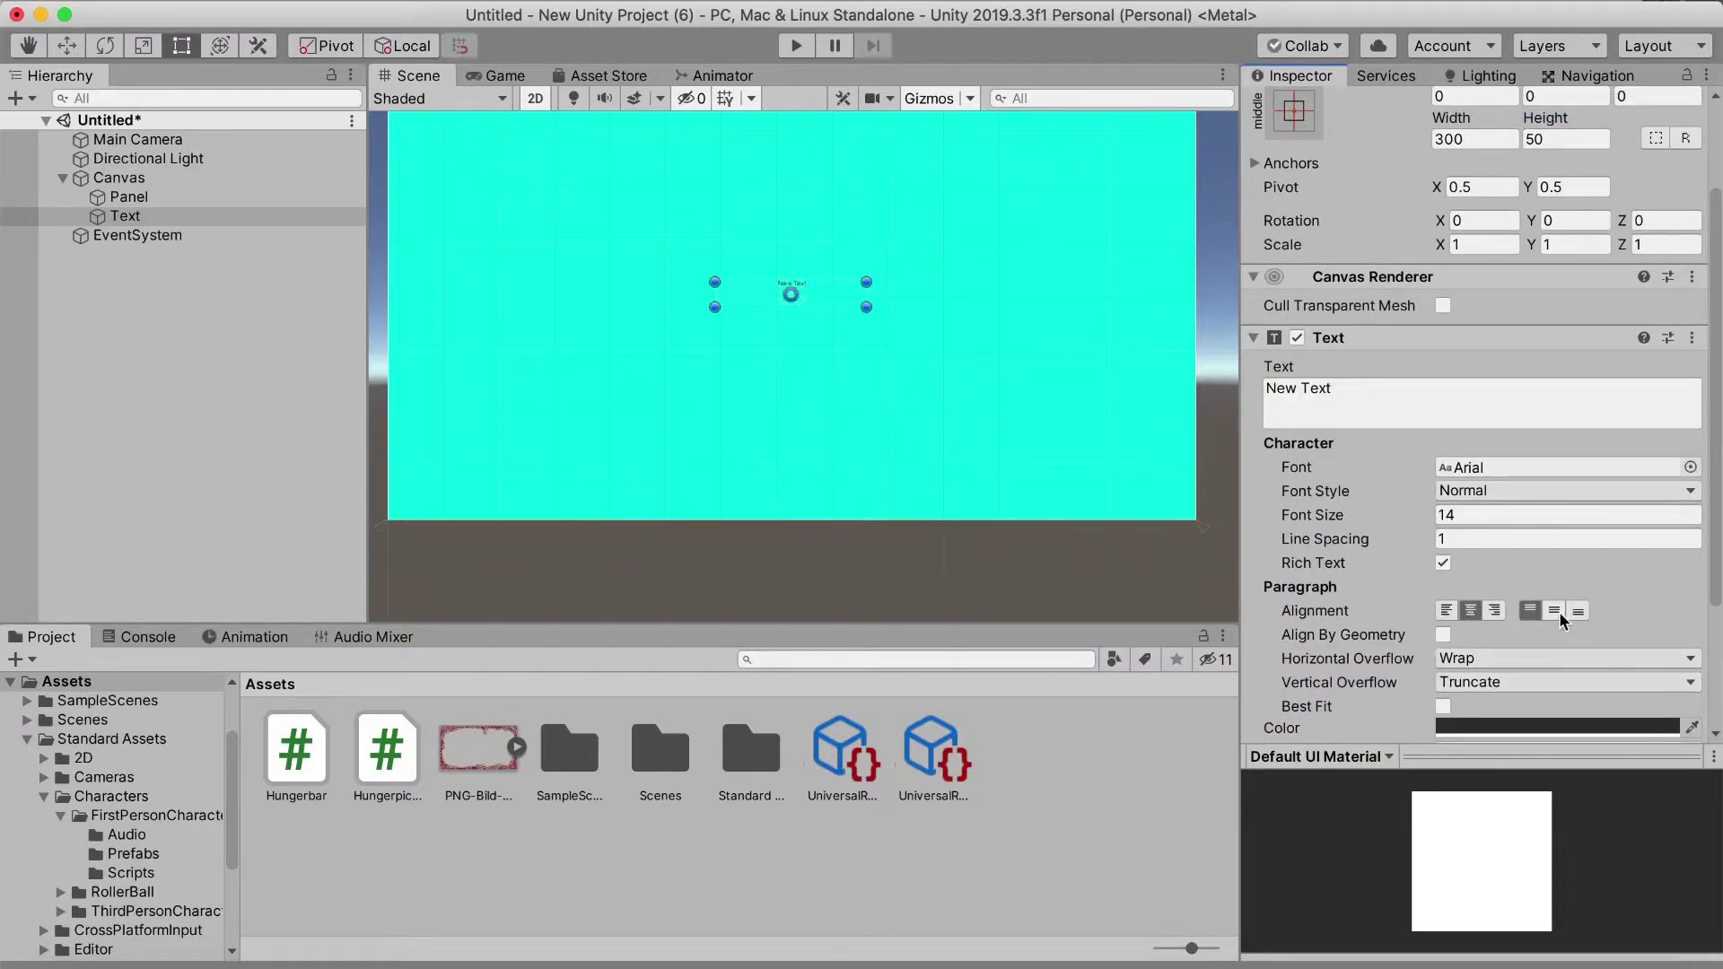
Enlarge the text to font size 54 and stretch its rectangle upward to a height of about 104.5, checking the game view
drag(1350, 525, 1382, 525)
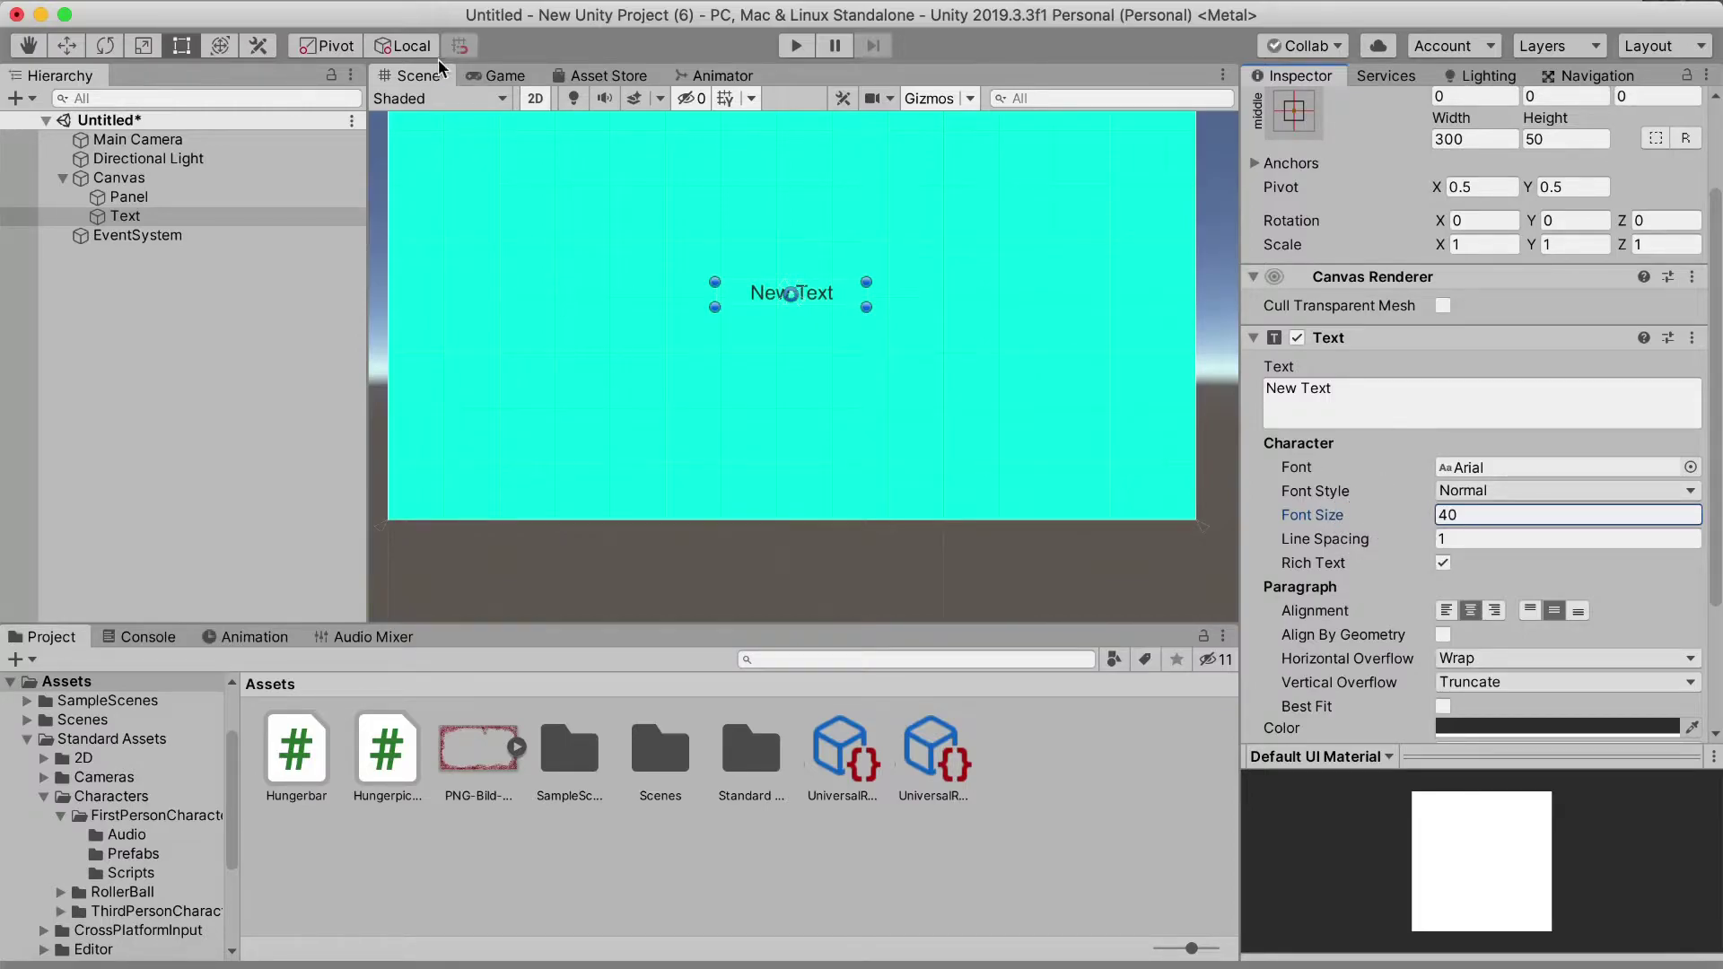
click(503, 78)
click(407, 77)
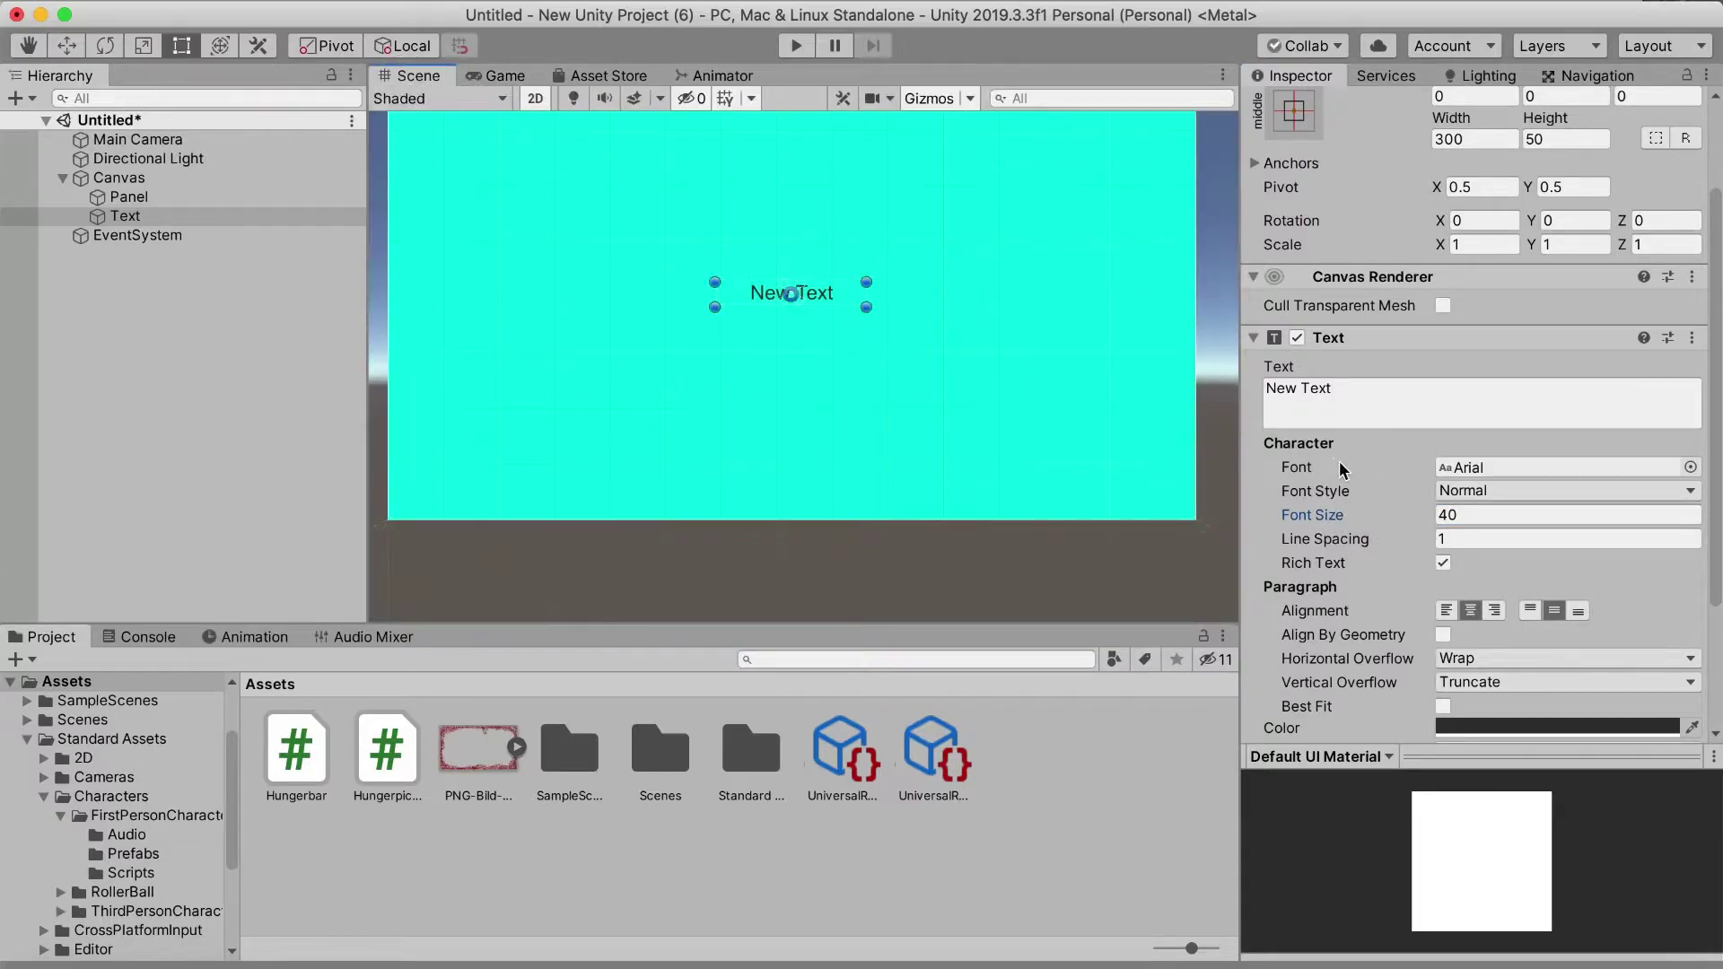
drag(1365, 524, 1371, 526)
drag(835, 284, 847, 256)
drag(1341, 516, 1373, 517)
Replace the Text object's content with "Play" and check it in the game view
click(1374, 386)
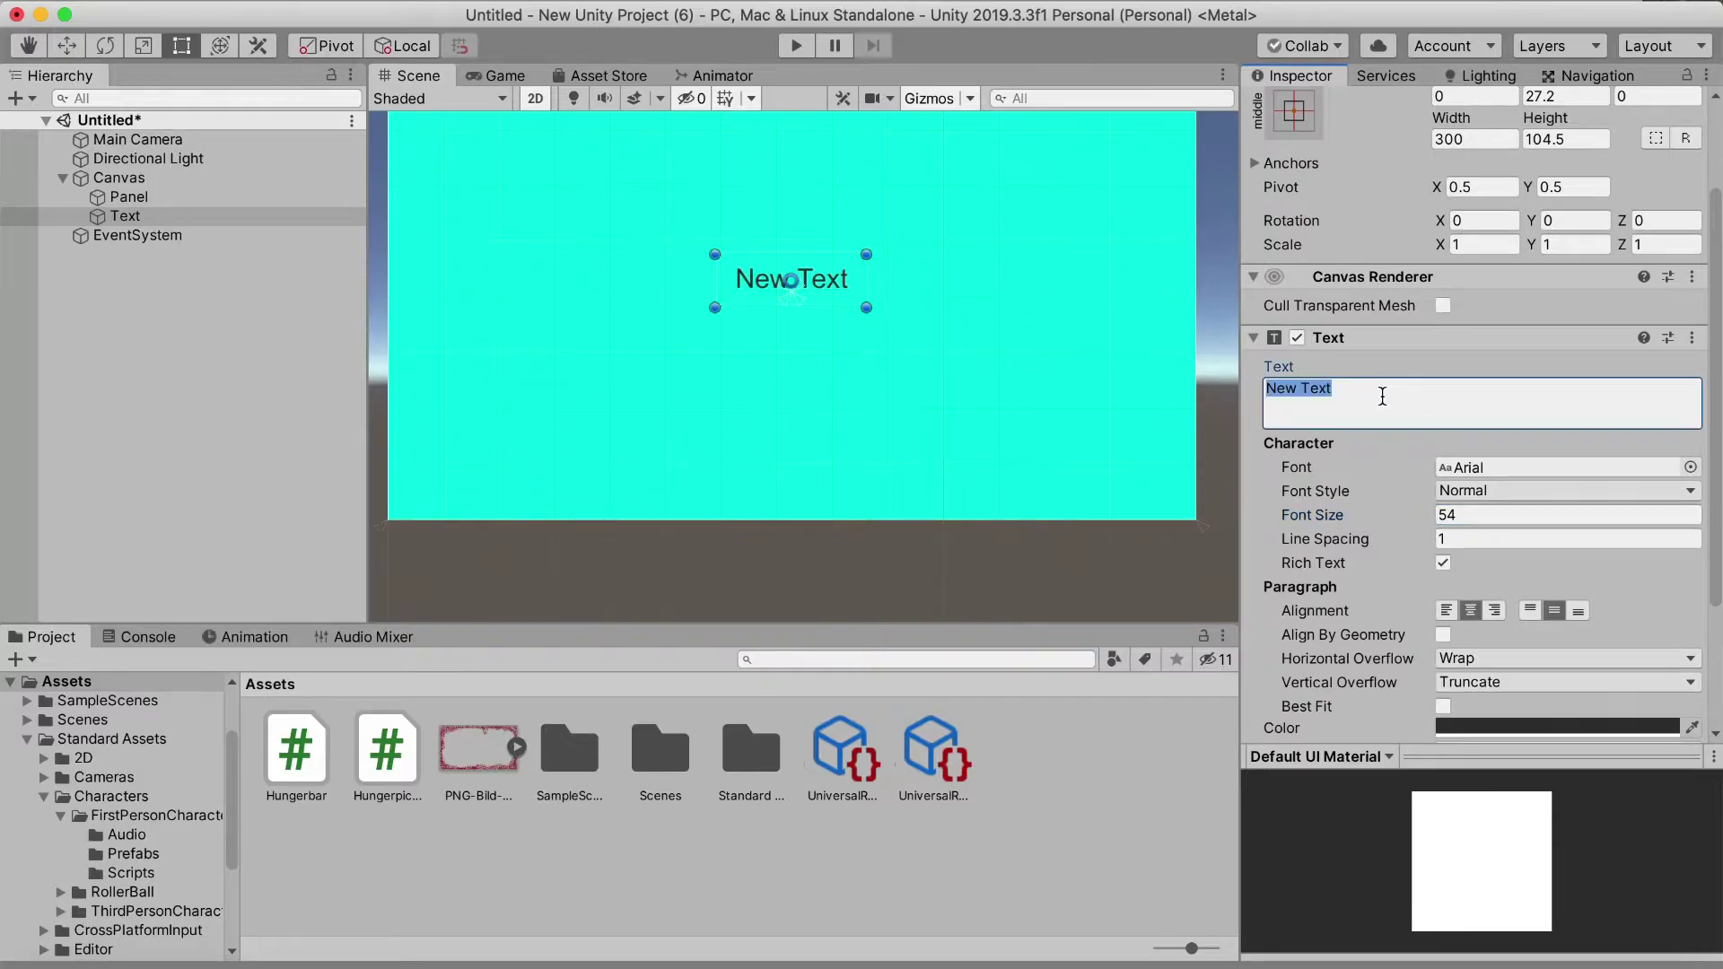
key(BackSpace)
text(Play)
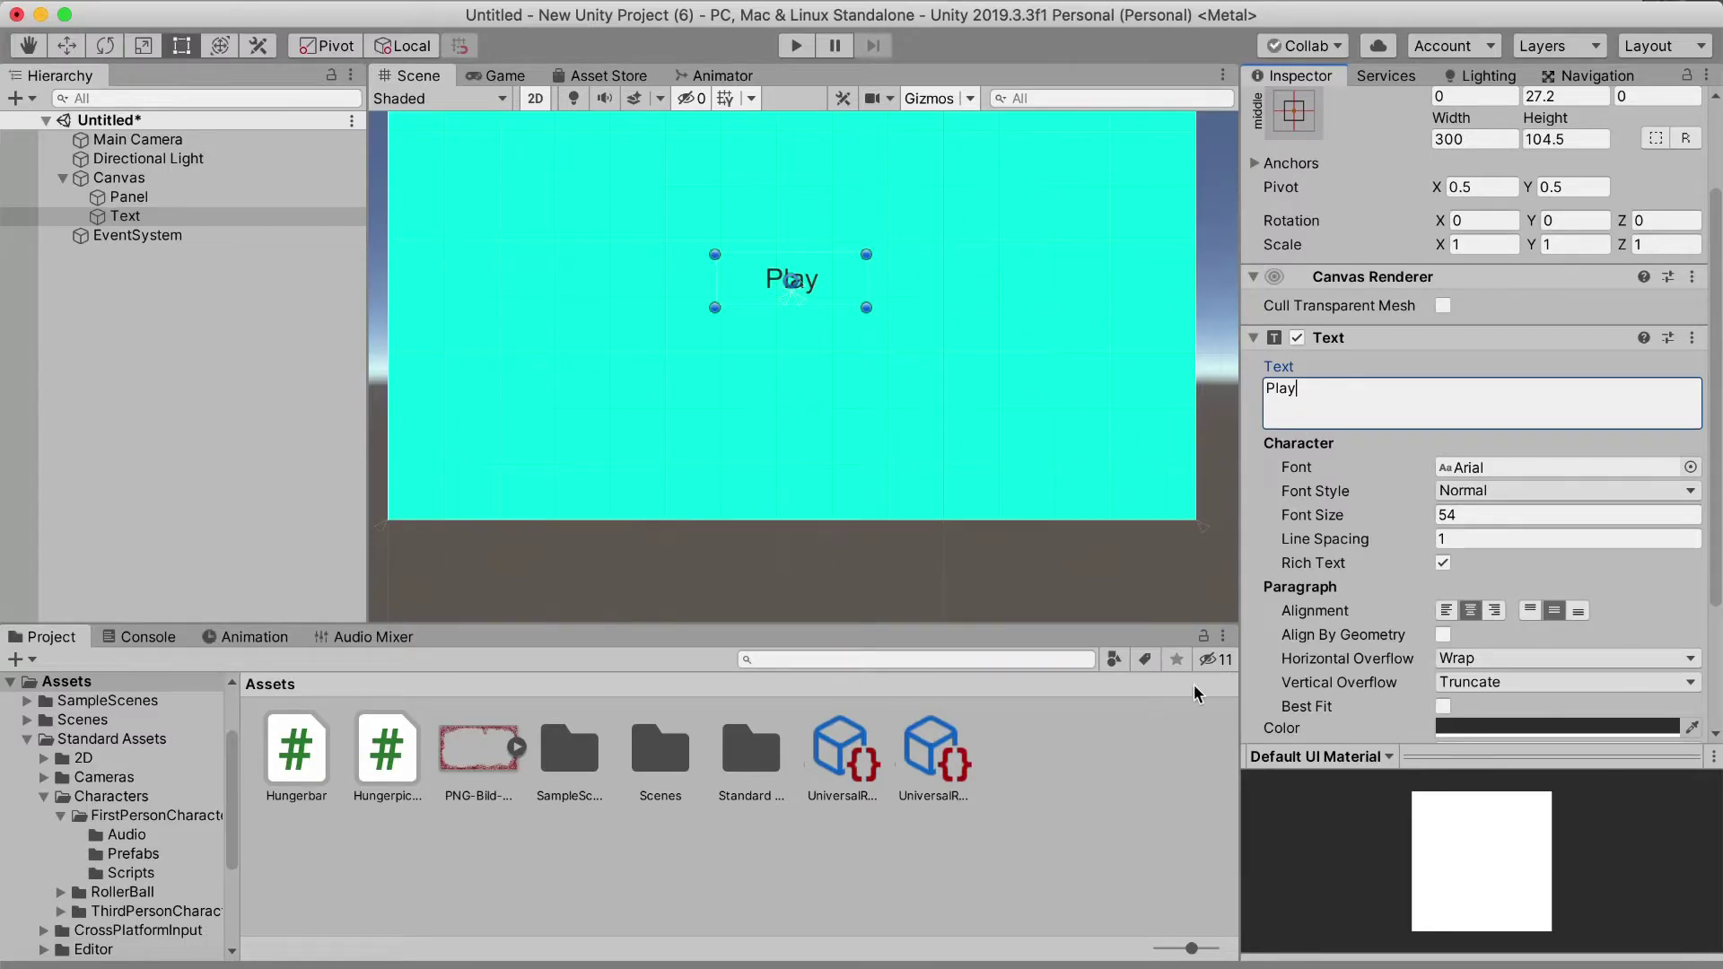
key(Tab)
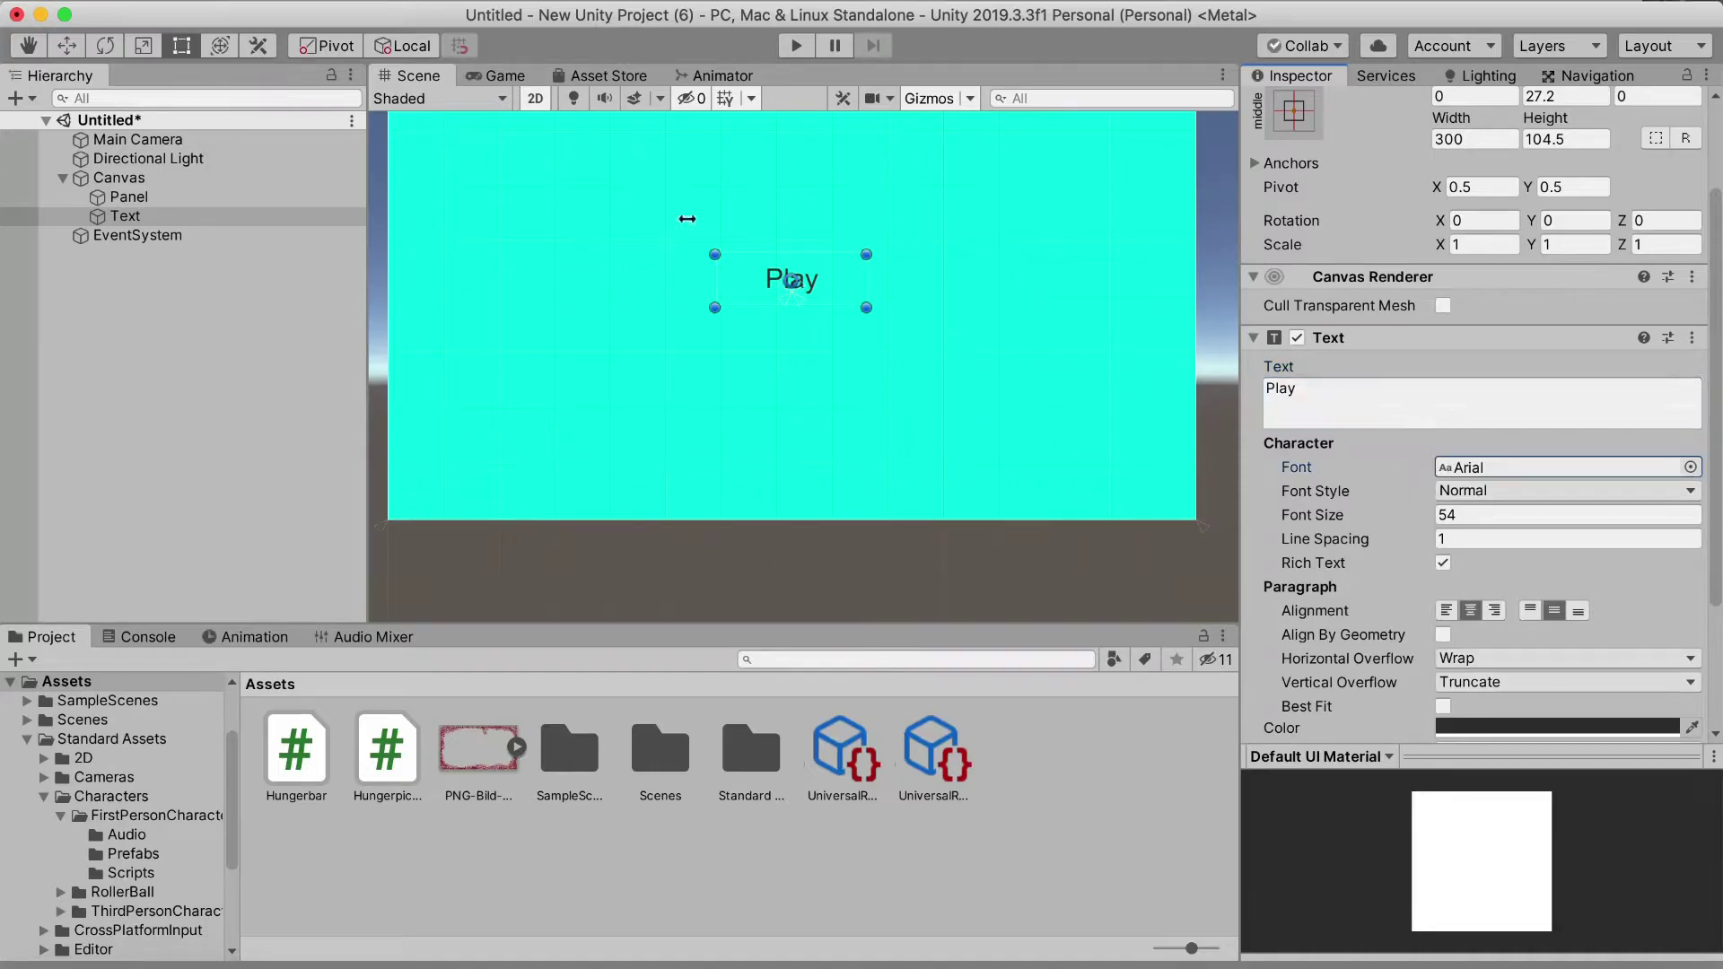
click(489, 75)
click(422, 76)
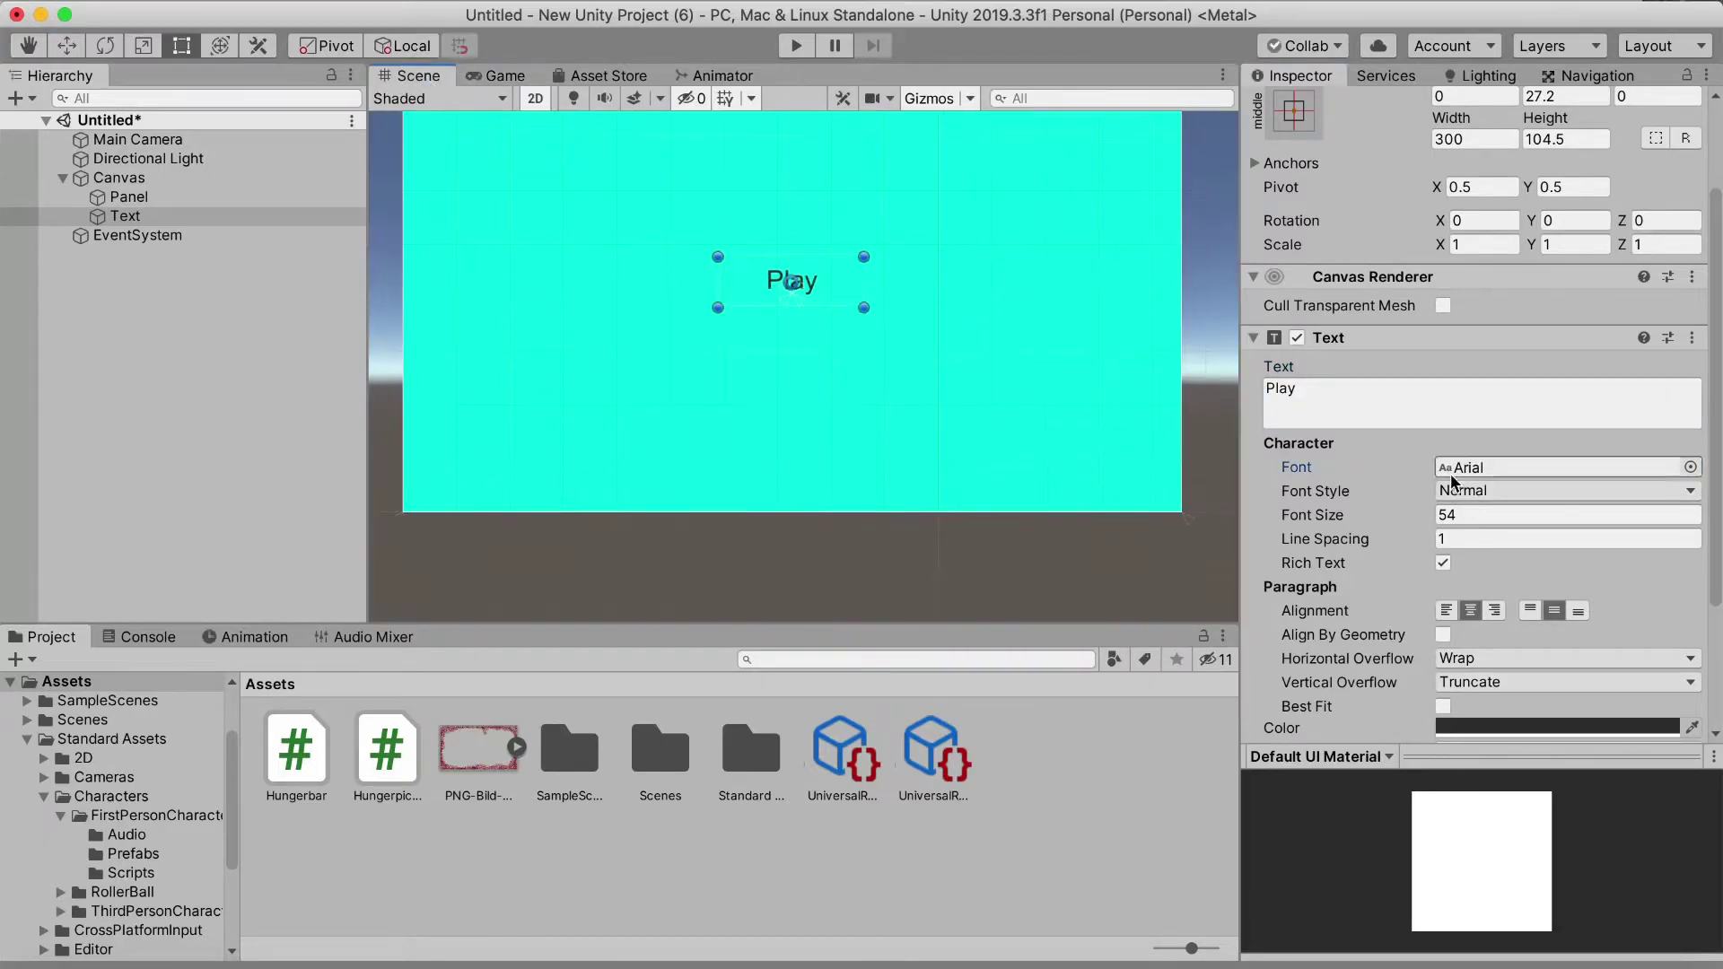
Increase the Play text's font size to 86 and check it in the game view
drag(1355, 528, 1406, 530)
click(490, 75)
click(422, 75)
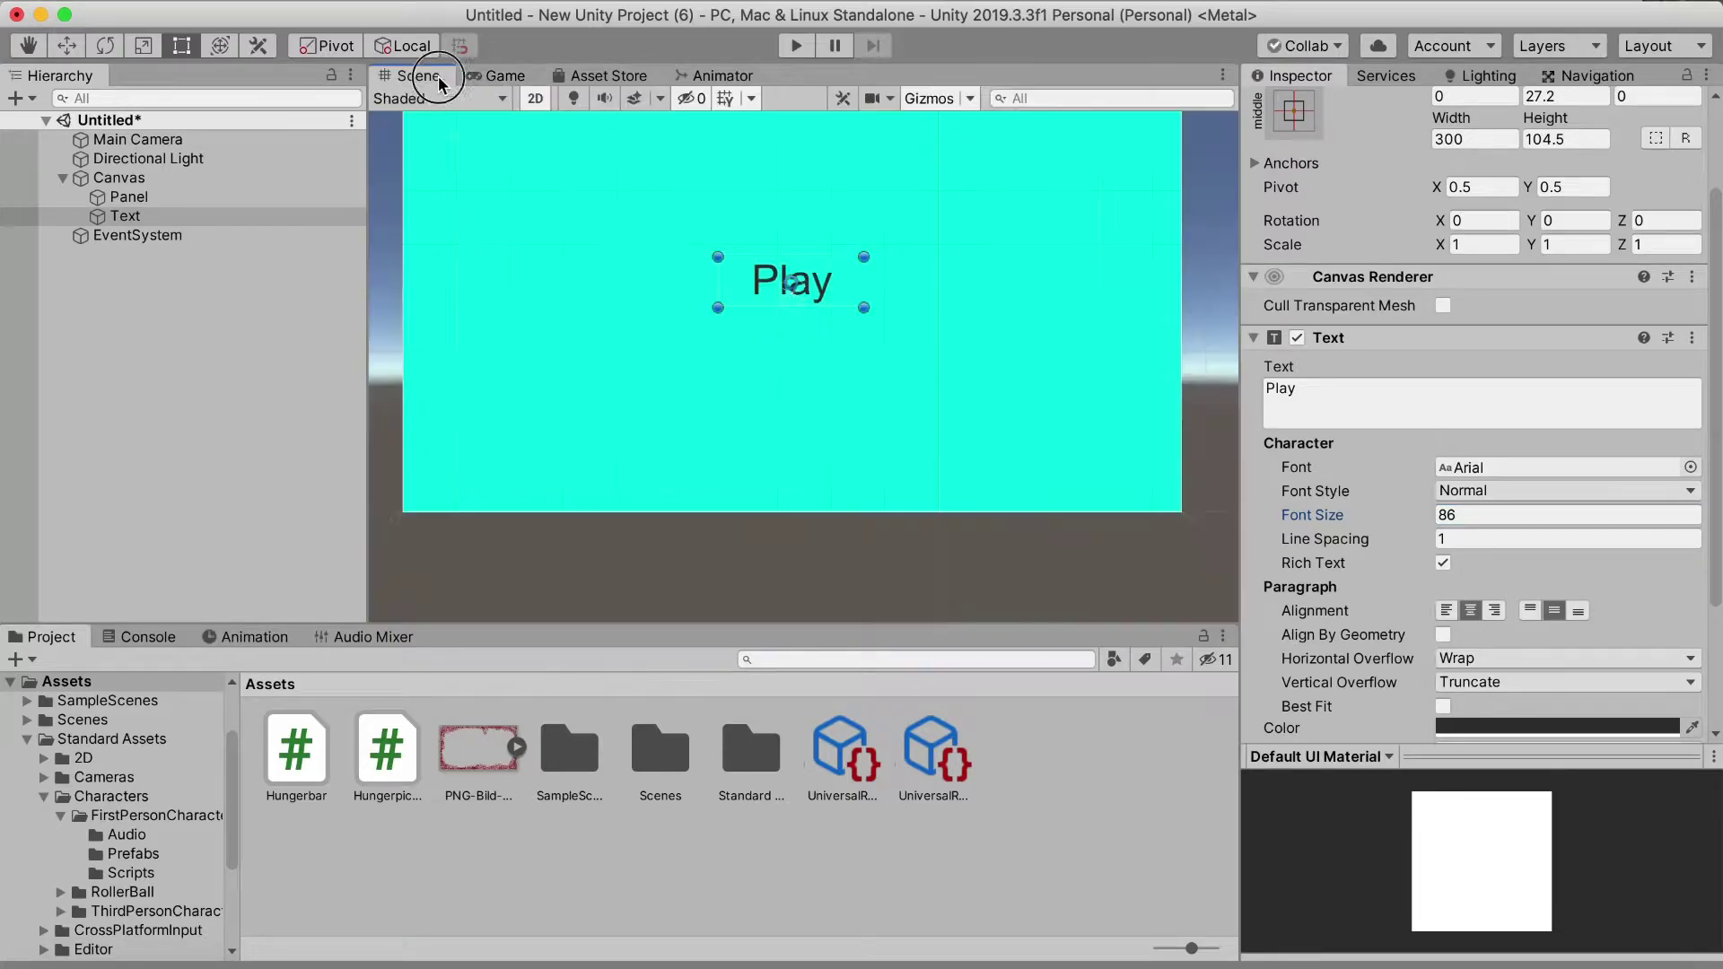
Try other fonts on the Play text, ending with OpenSansRegular, and reduce the font size to 85
click(1691, 468)
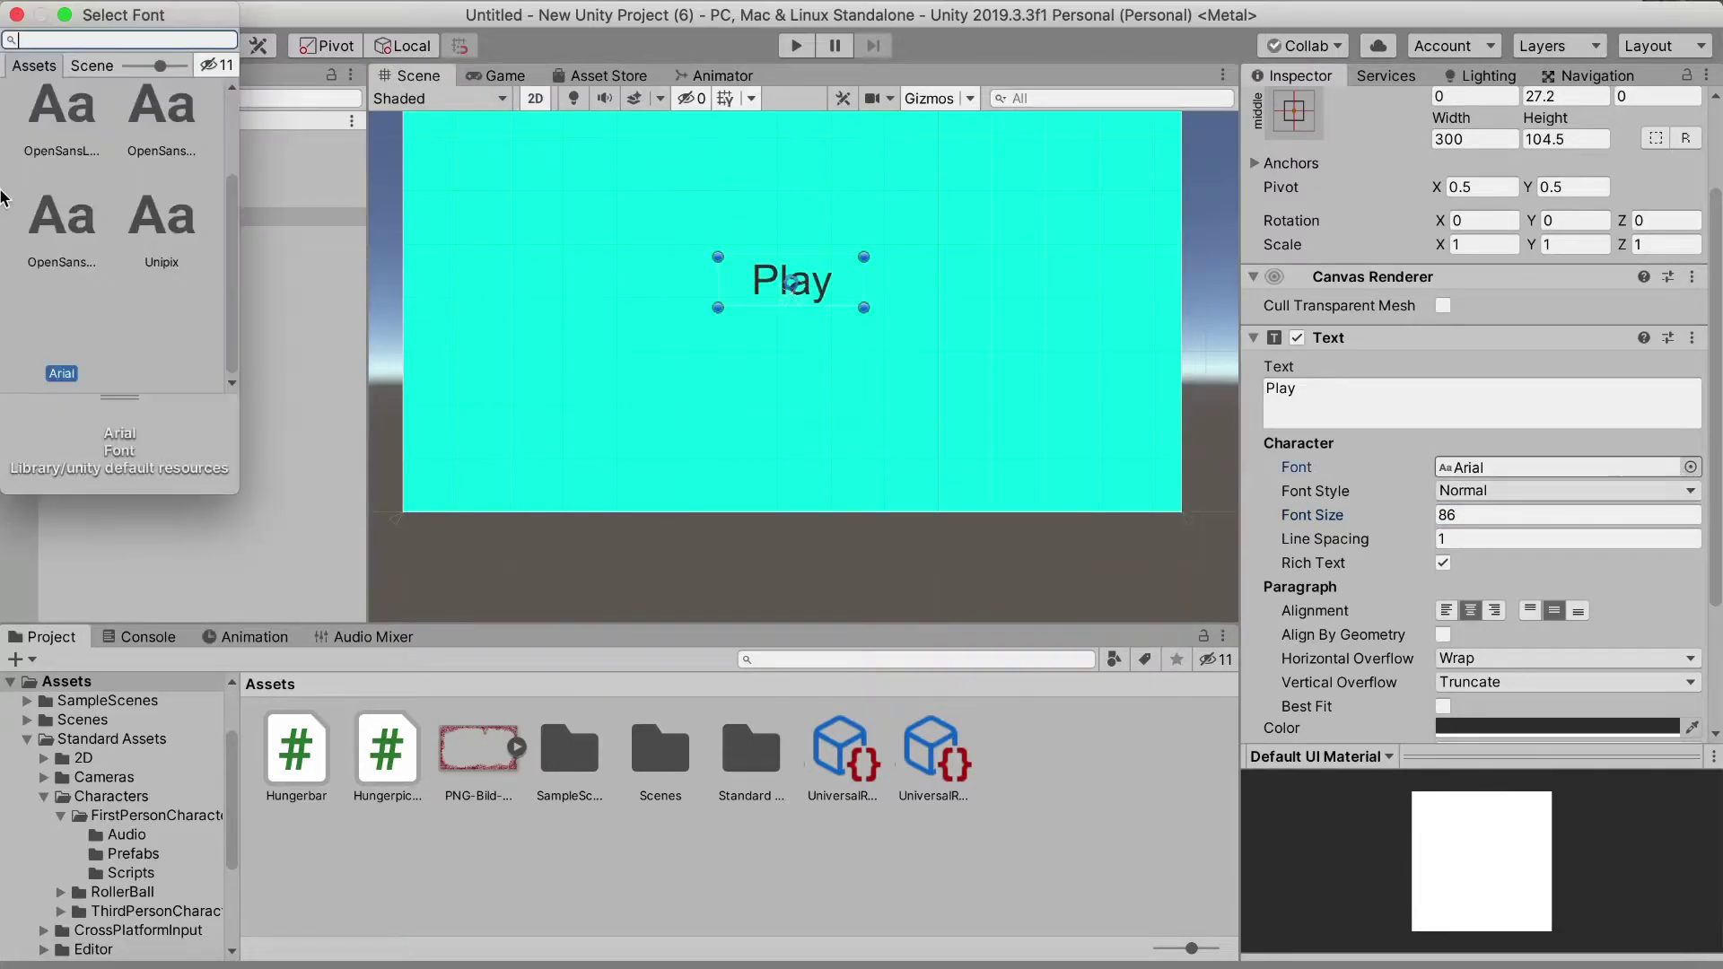
click(153, 257)
click(76, 229)
scroll(79, 215, up, 3)
click(87, 263)
click(137, 258)
mouse_move(1421, 512)
mouse_down()
mouse_move(1365, 519)
mouse_move(1435, 513)
mouse_up()
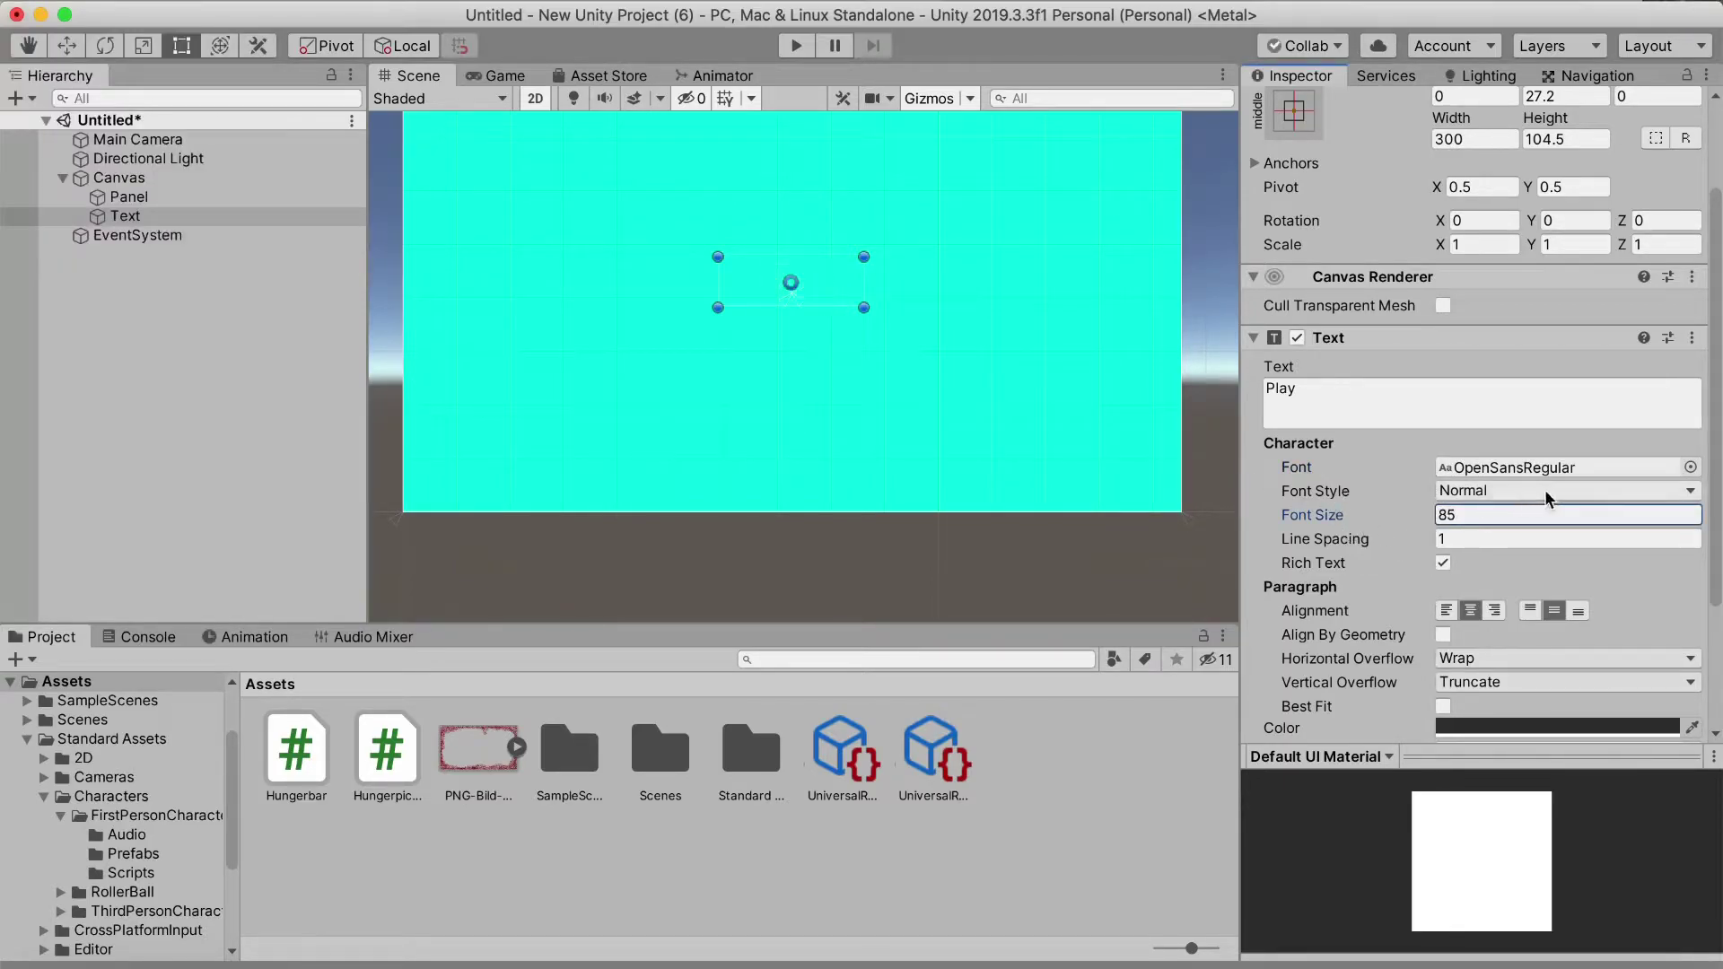
Set the Play text's font to OpenSansBold at font size 76 and check it in the game view
click(1688, 468)
click(59, 142)
scroll(76, 261, up, 3)
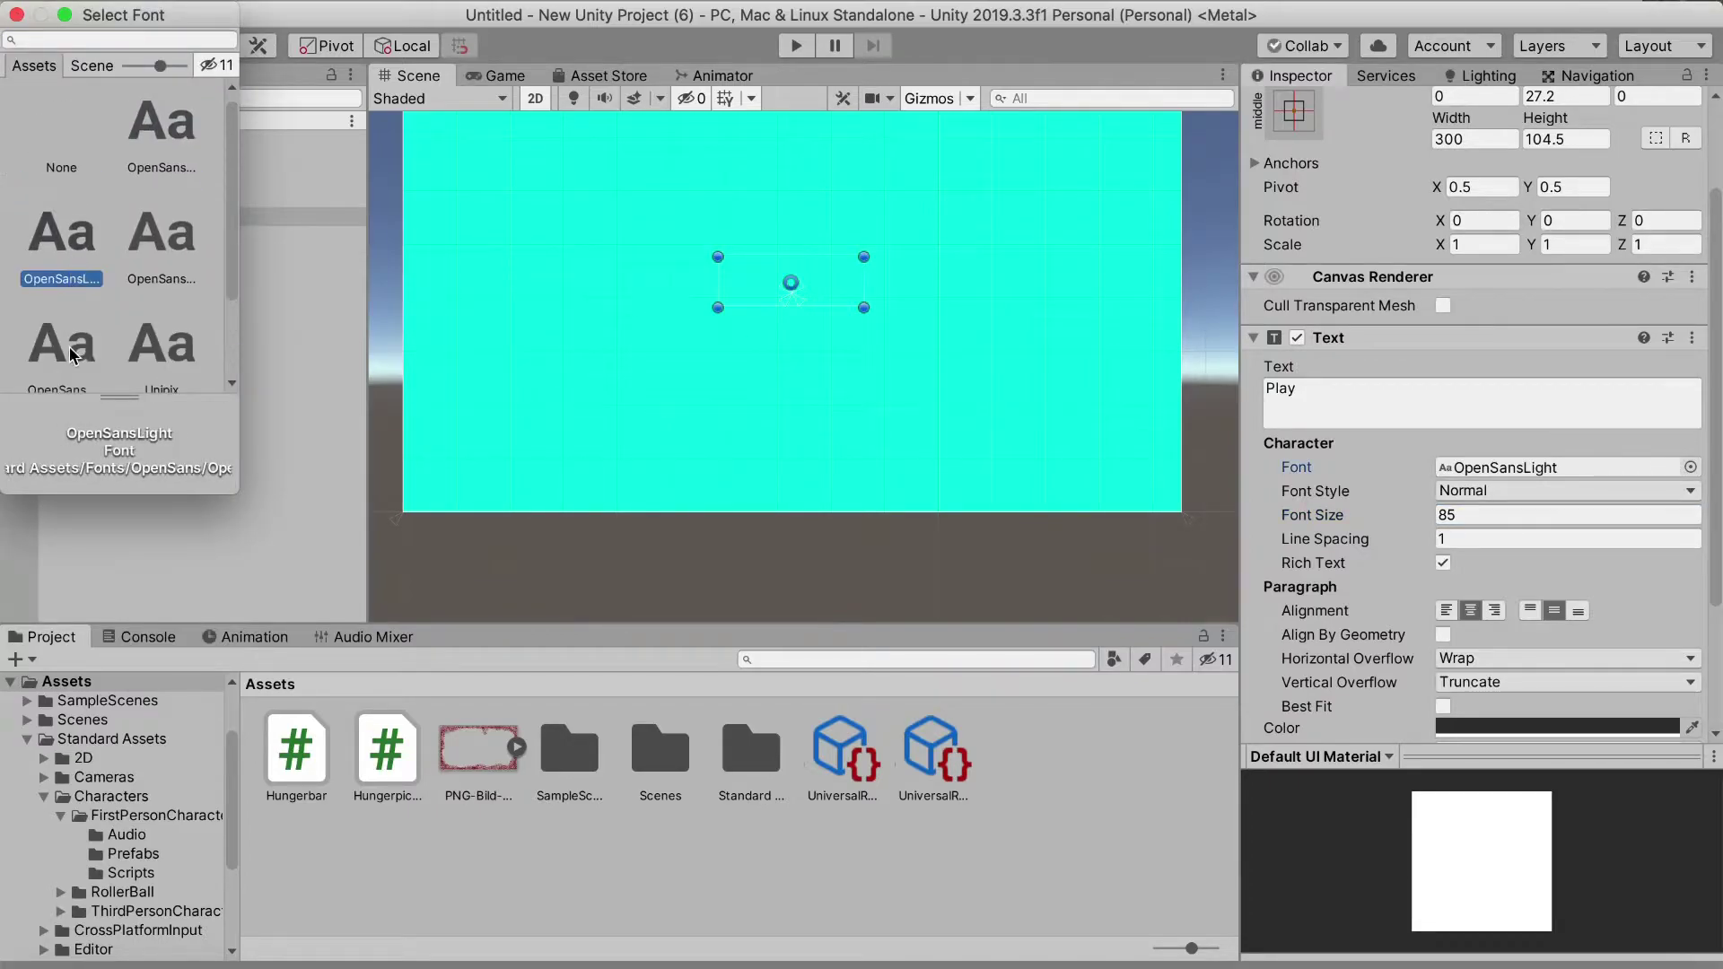
click(162, 157)
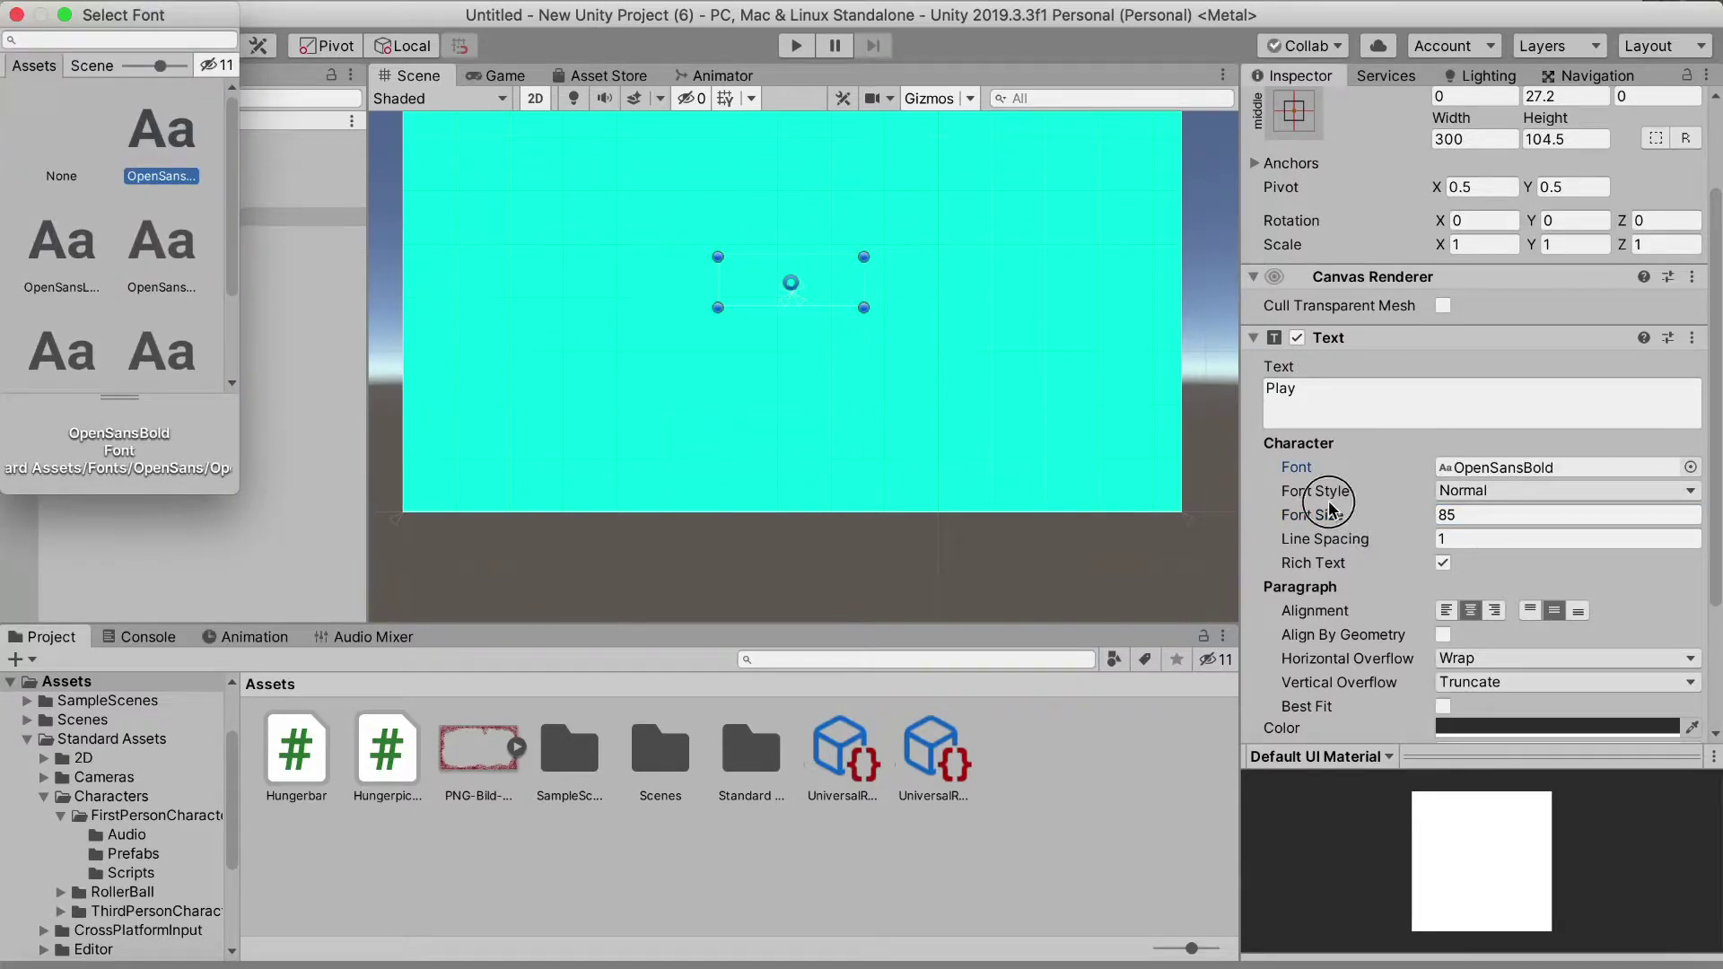
drag(1312, 515, 1310, 508)
click(459, 75)
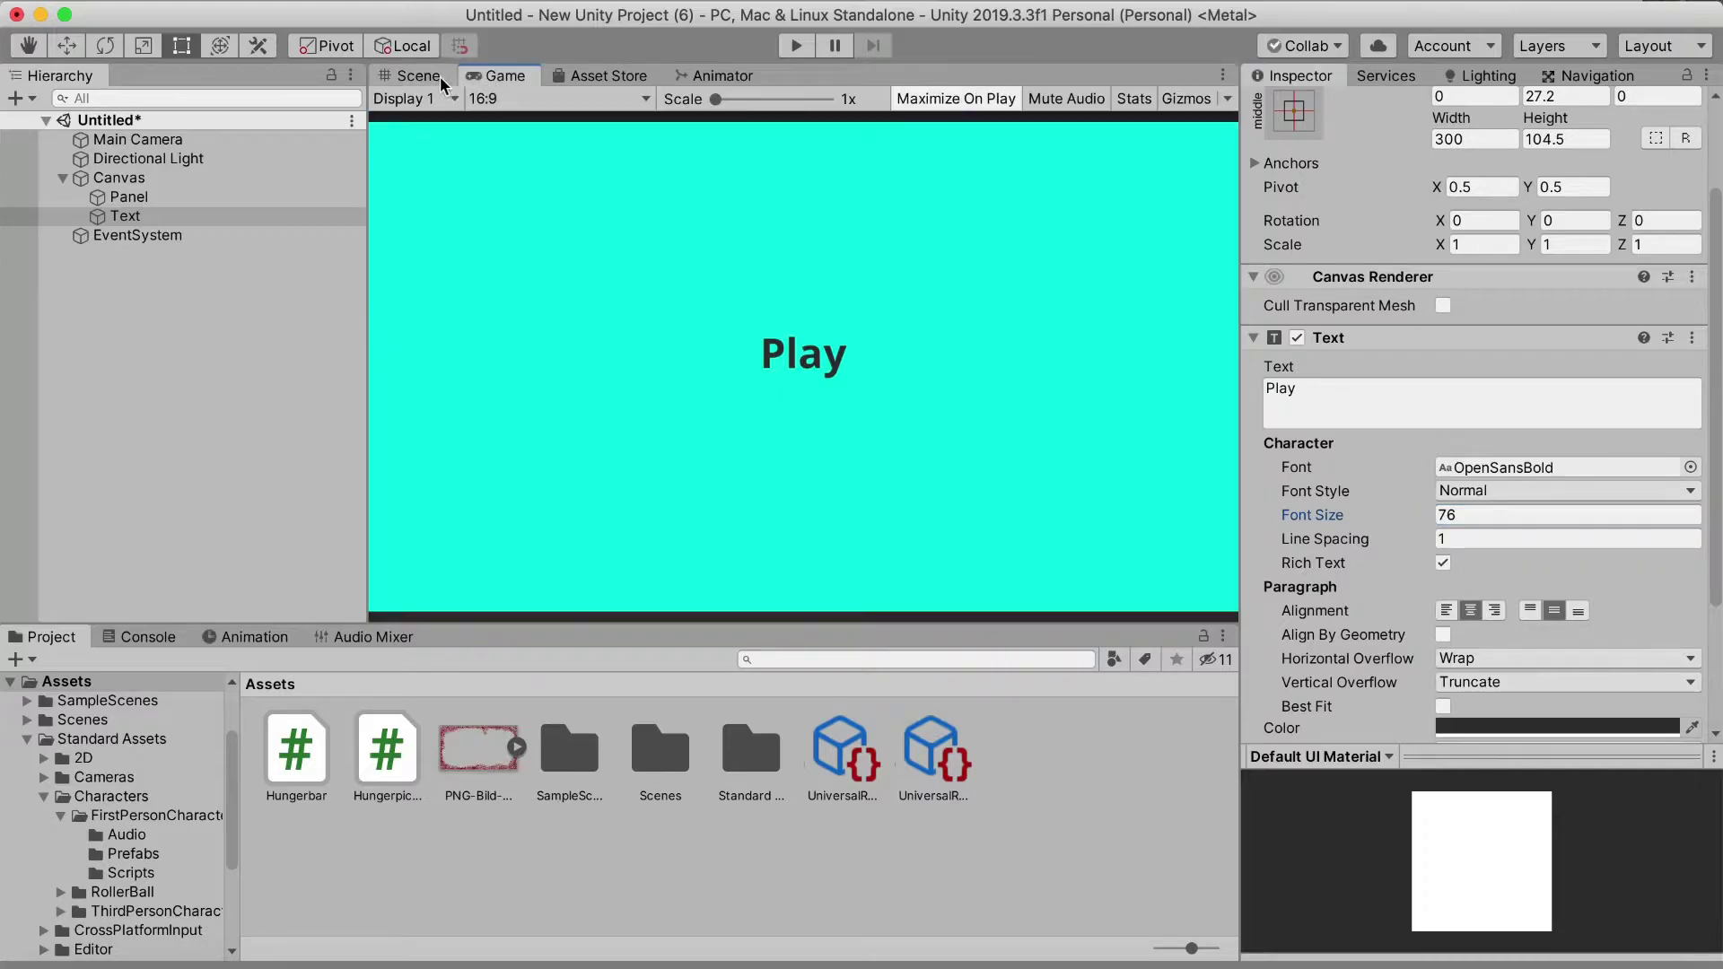
click(433, 79)
Change the Play text's colour to white, FFFFFF
scroll(1488, 592, down, 1)
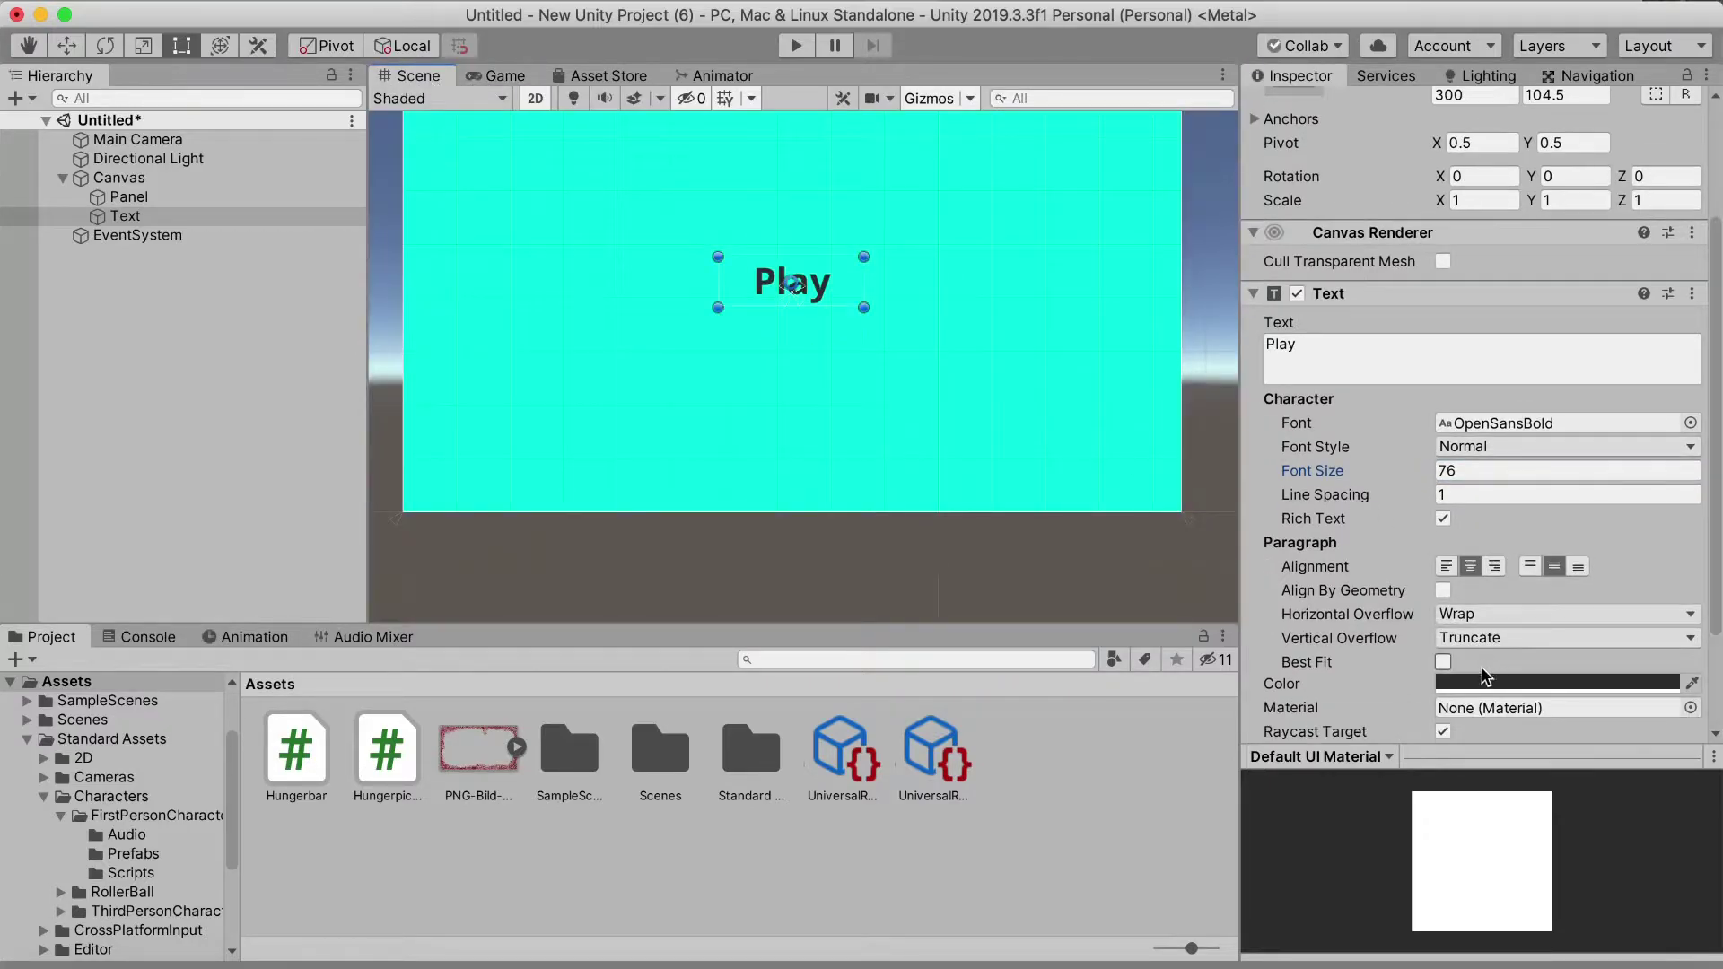
click(1485, 682)
drag(141, 204, 77, 154)
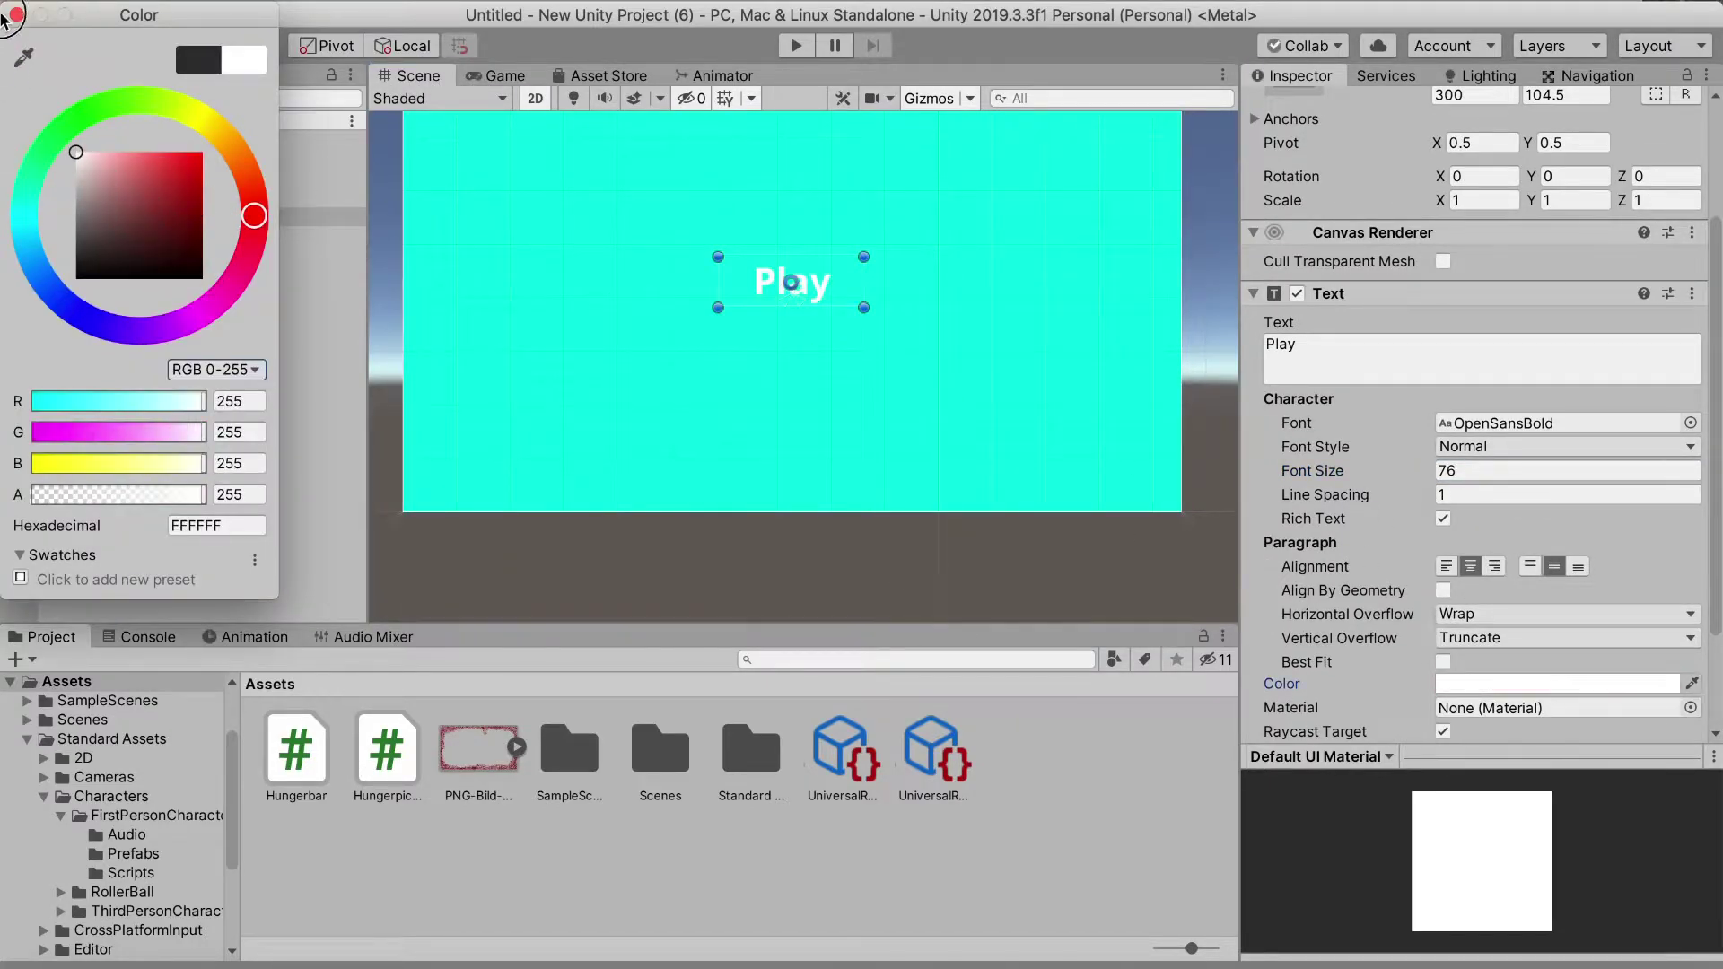
click(16, 14)
Add a Shadow component to the Text object and check the effect in the game view
scroll(1427, 558, down, 3)
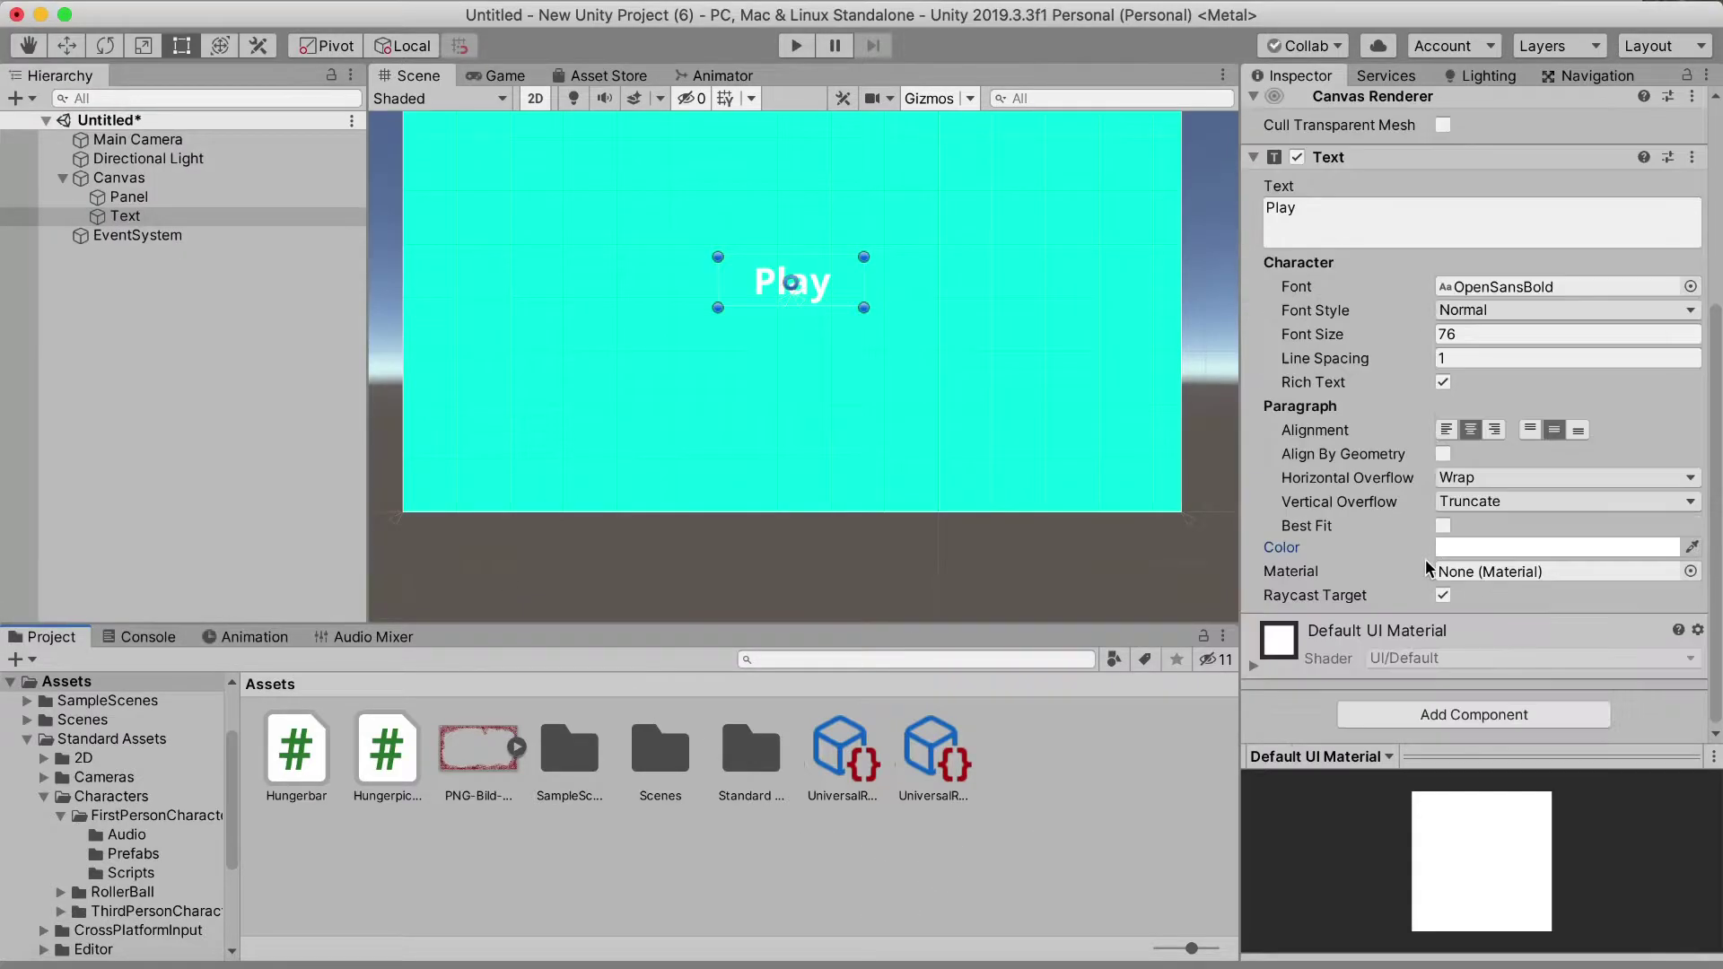
click(1439, 711)
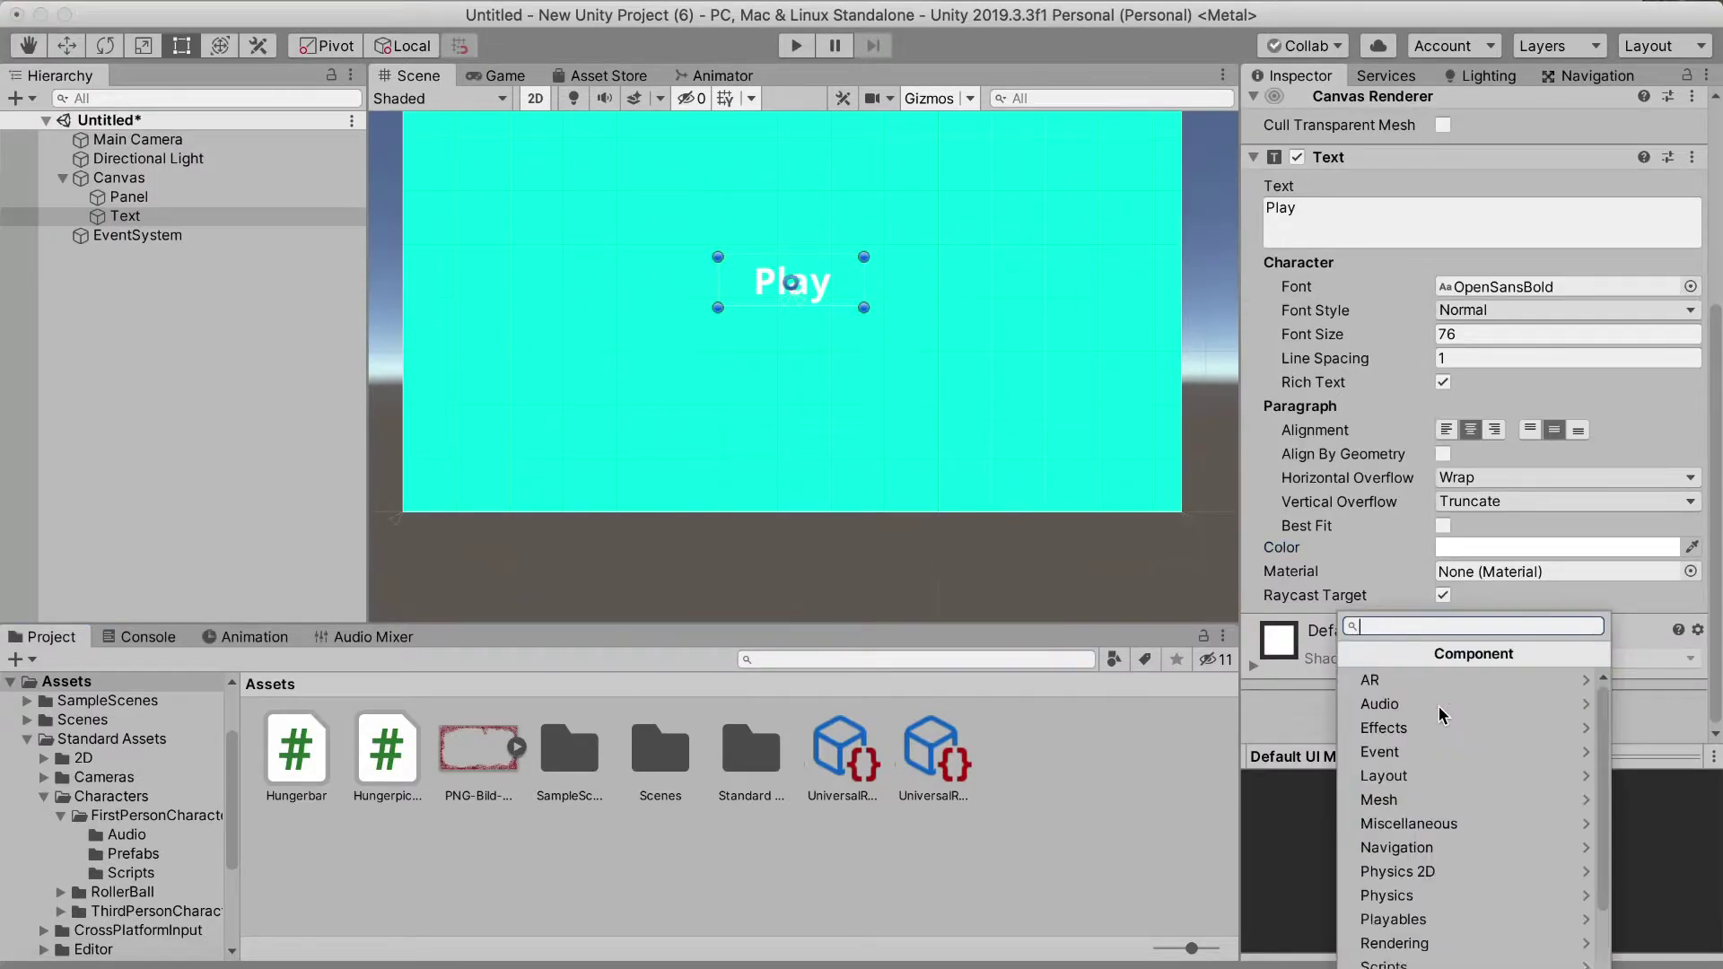
text(shad)
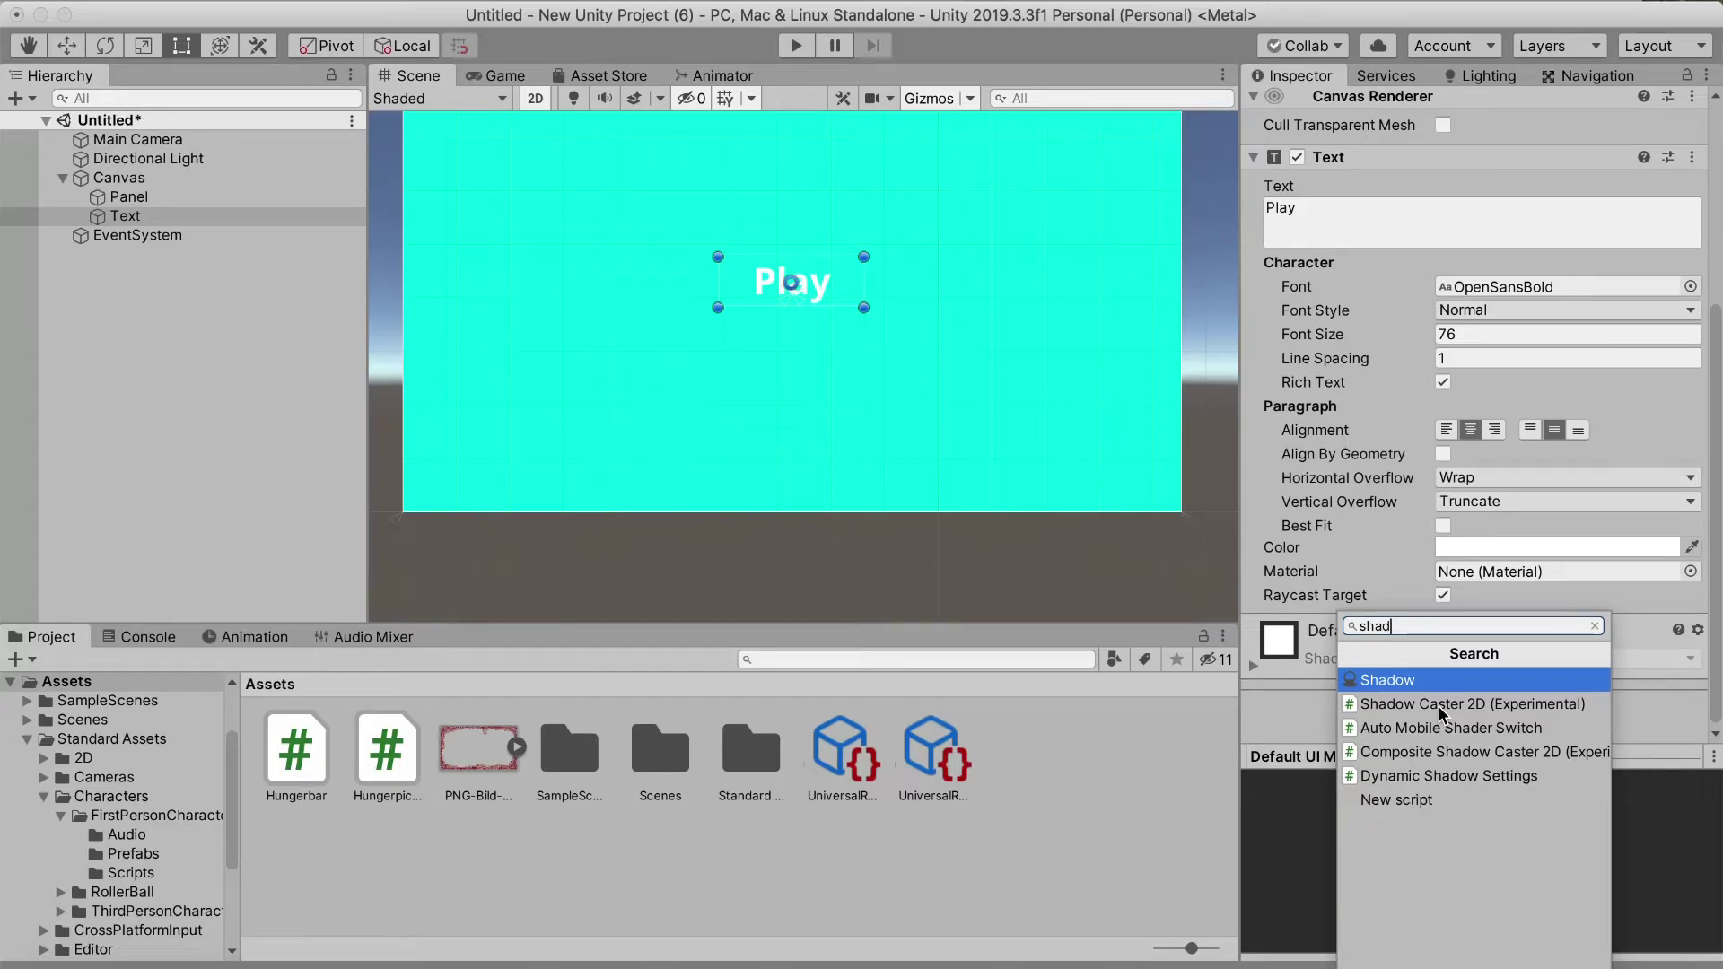
click(1424, 684)
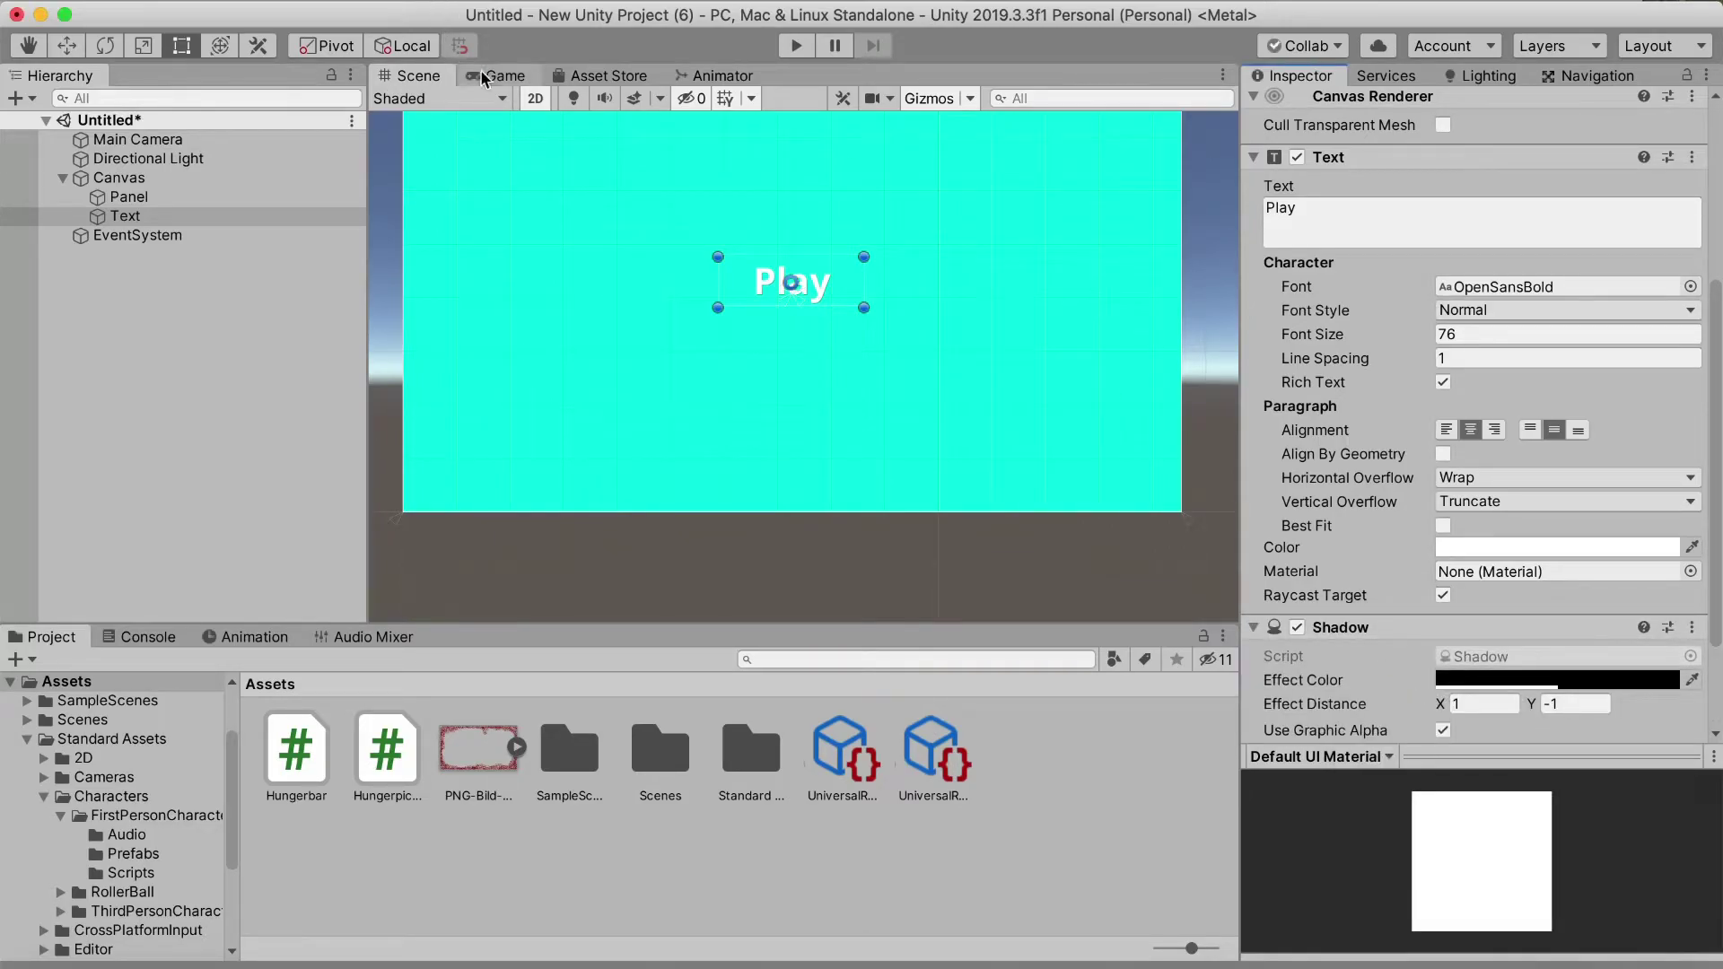
click(490, 77)
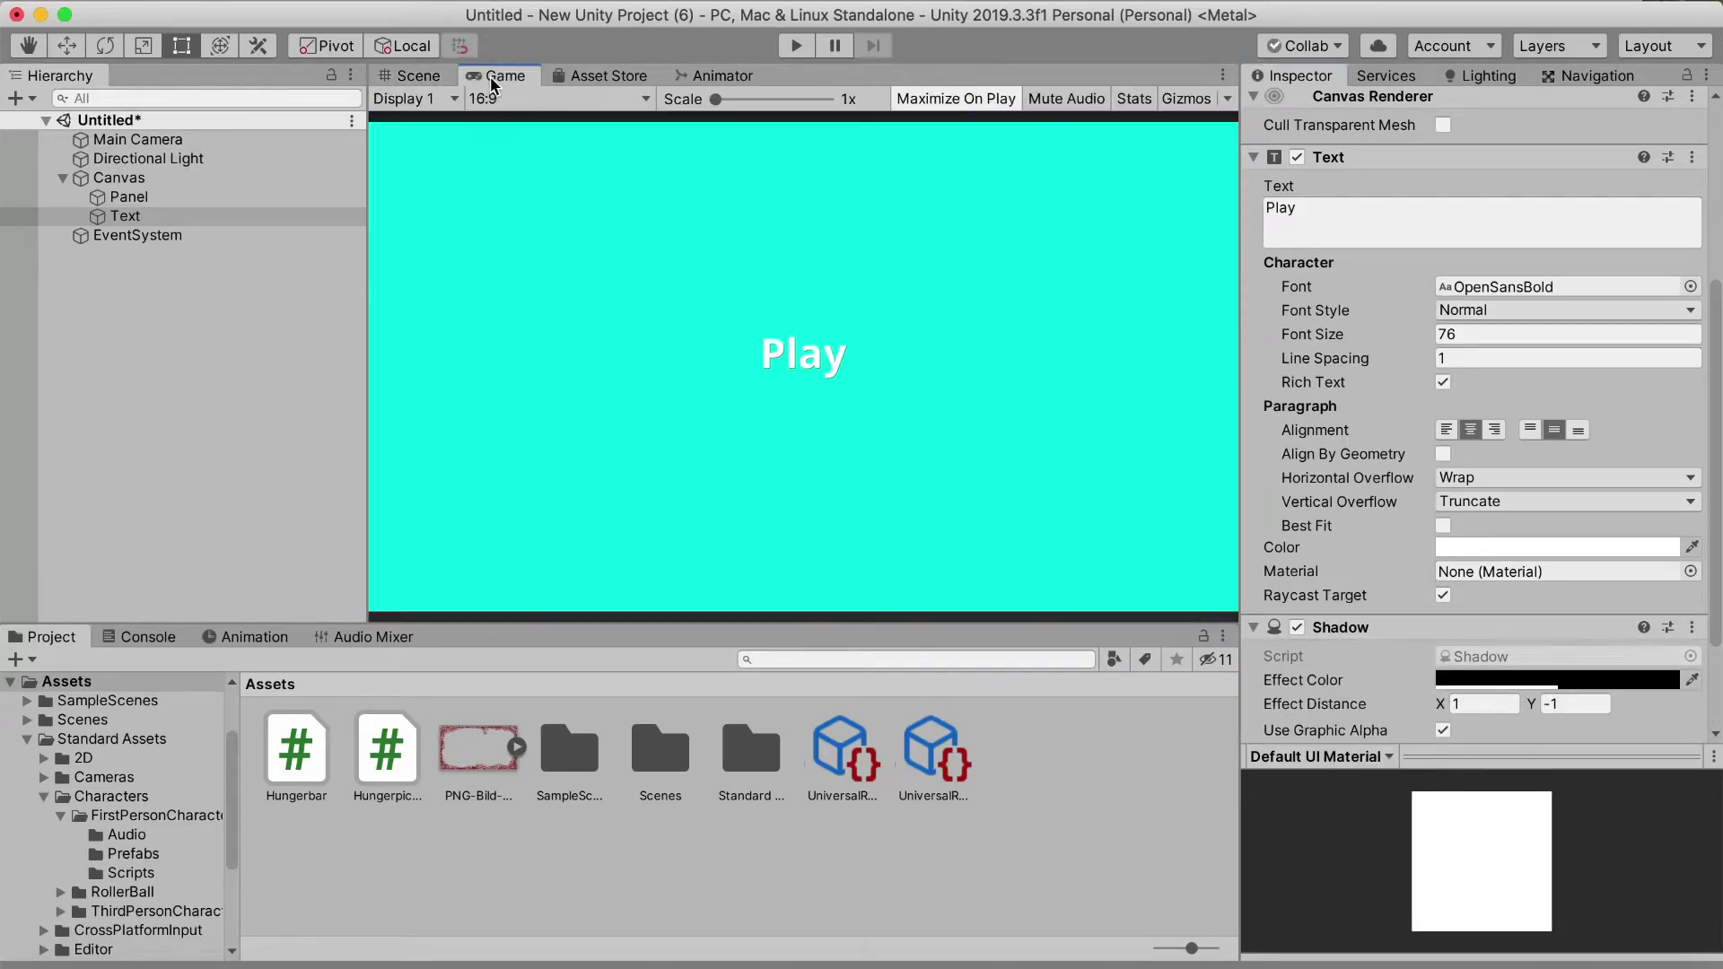
click(411, 76)
Add a Button component to the Text object and check the result in the game view
scroll(1474, 628, down, 3)
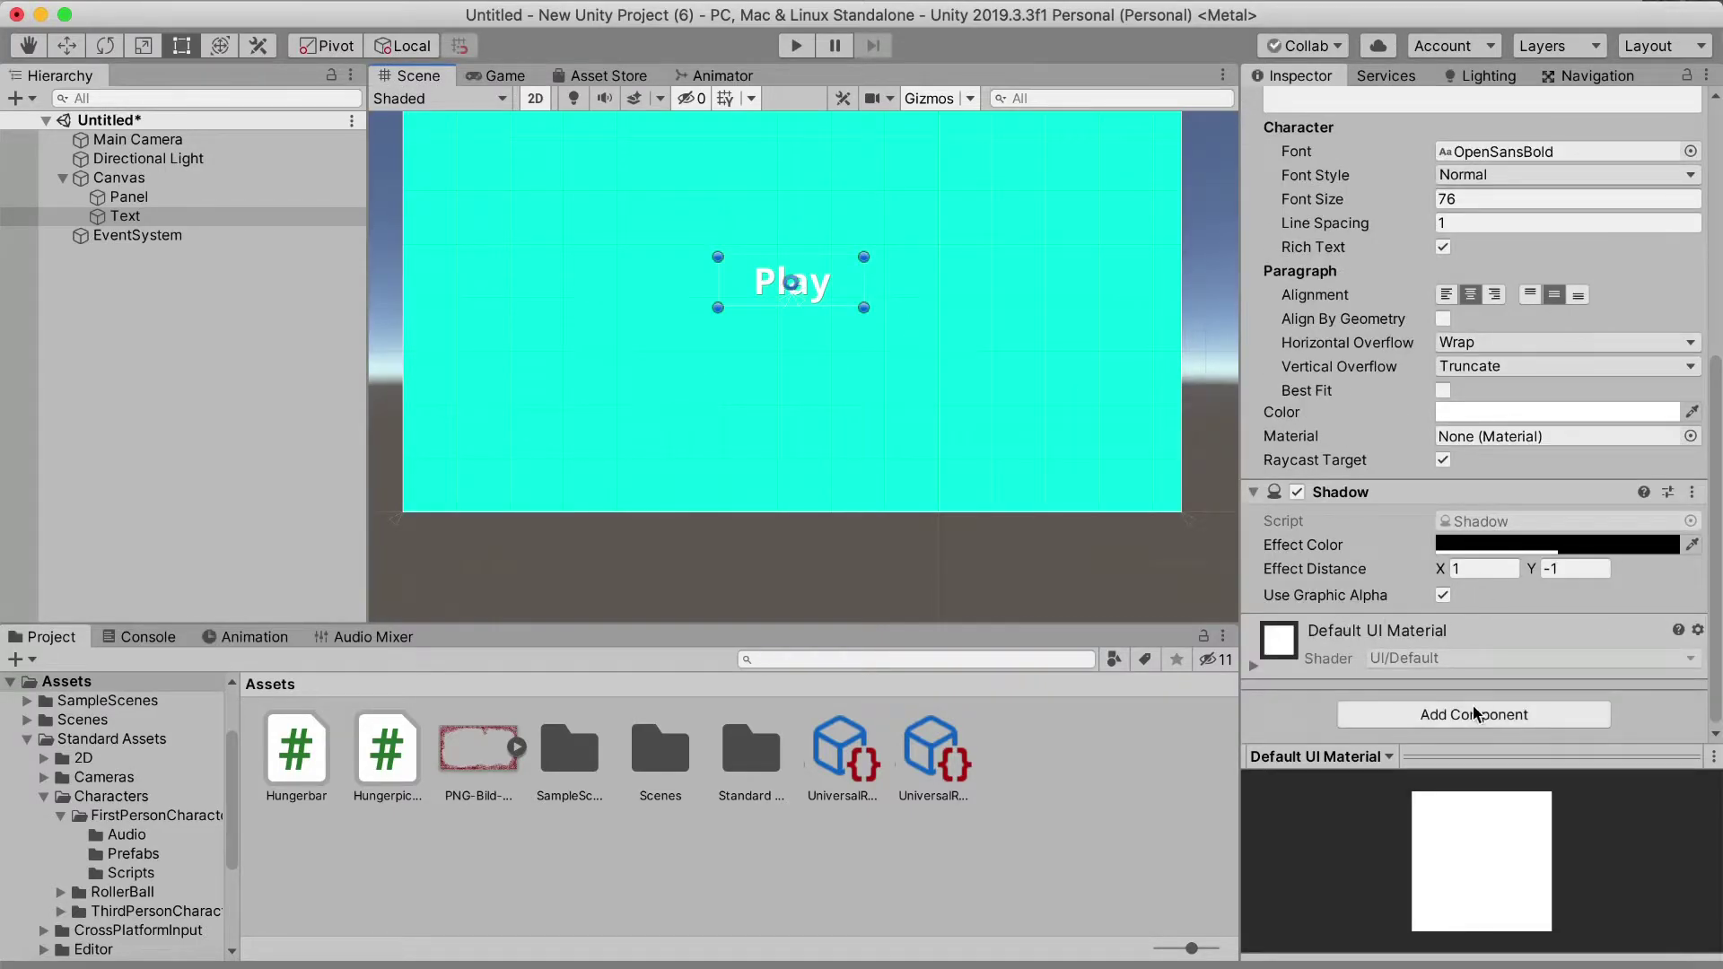
scroll(788, 429, down, 3)
scroll(788, 429, up, 1)
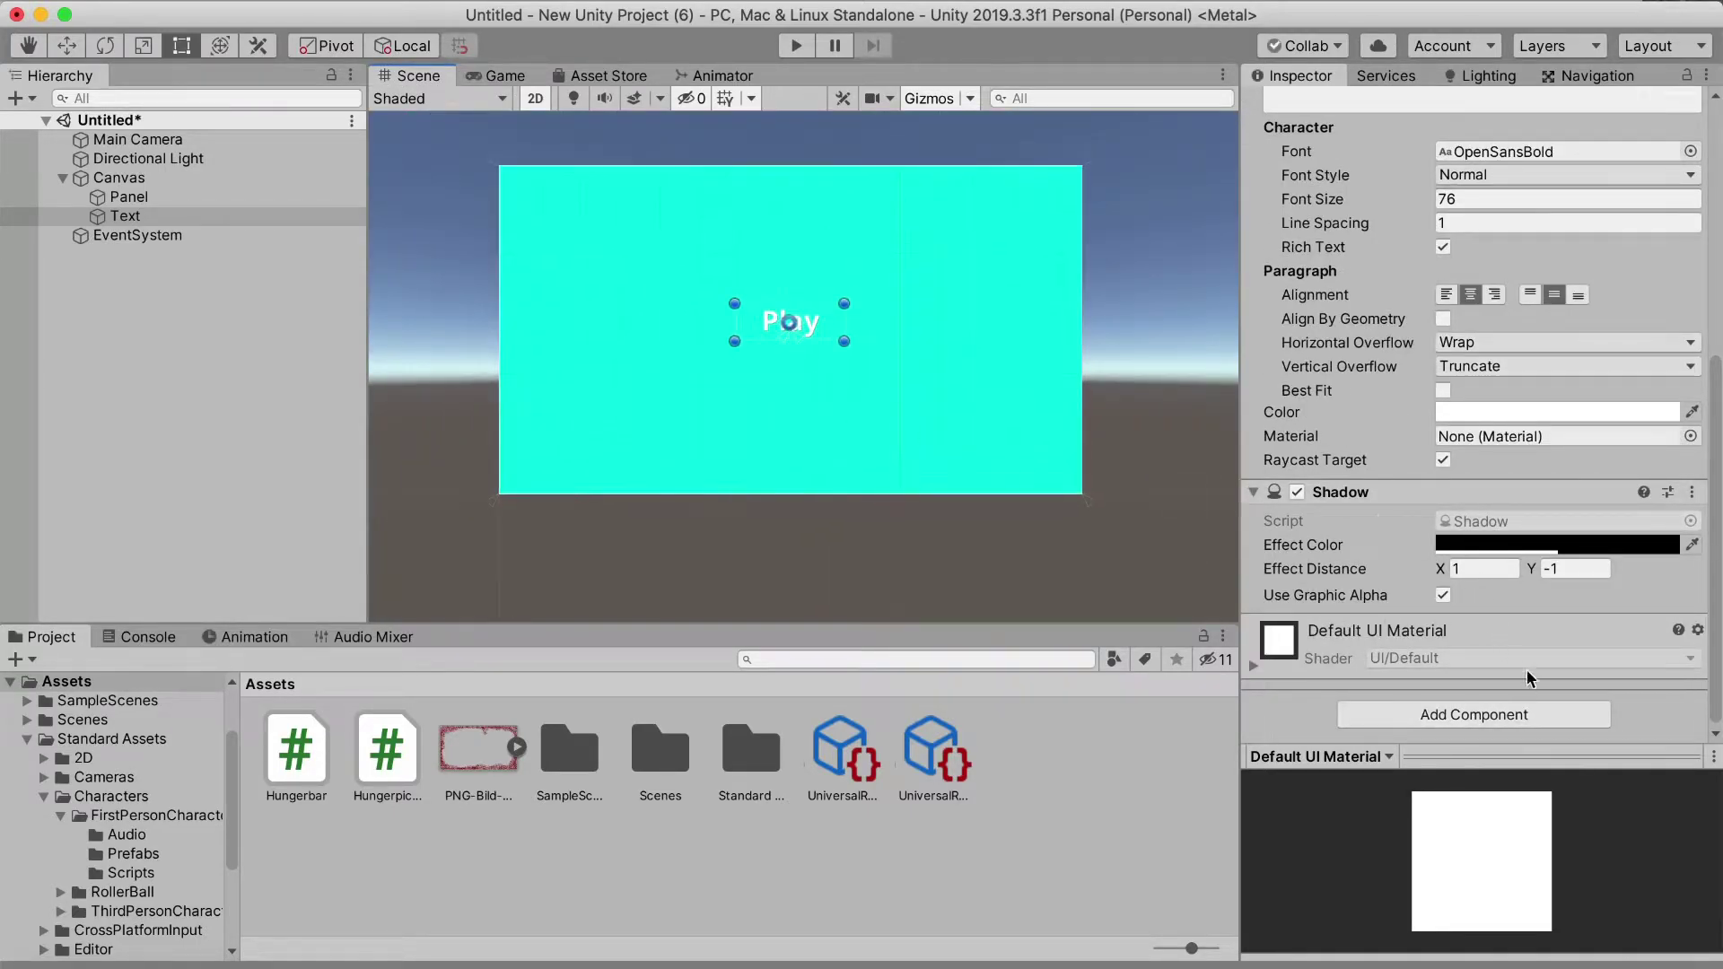
click(1433, 714)
key(BackSpace)
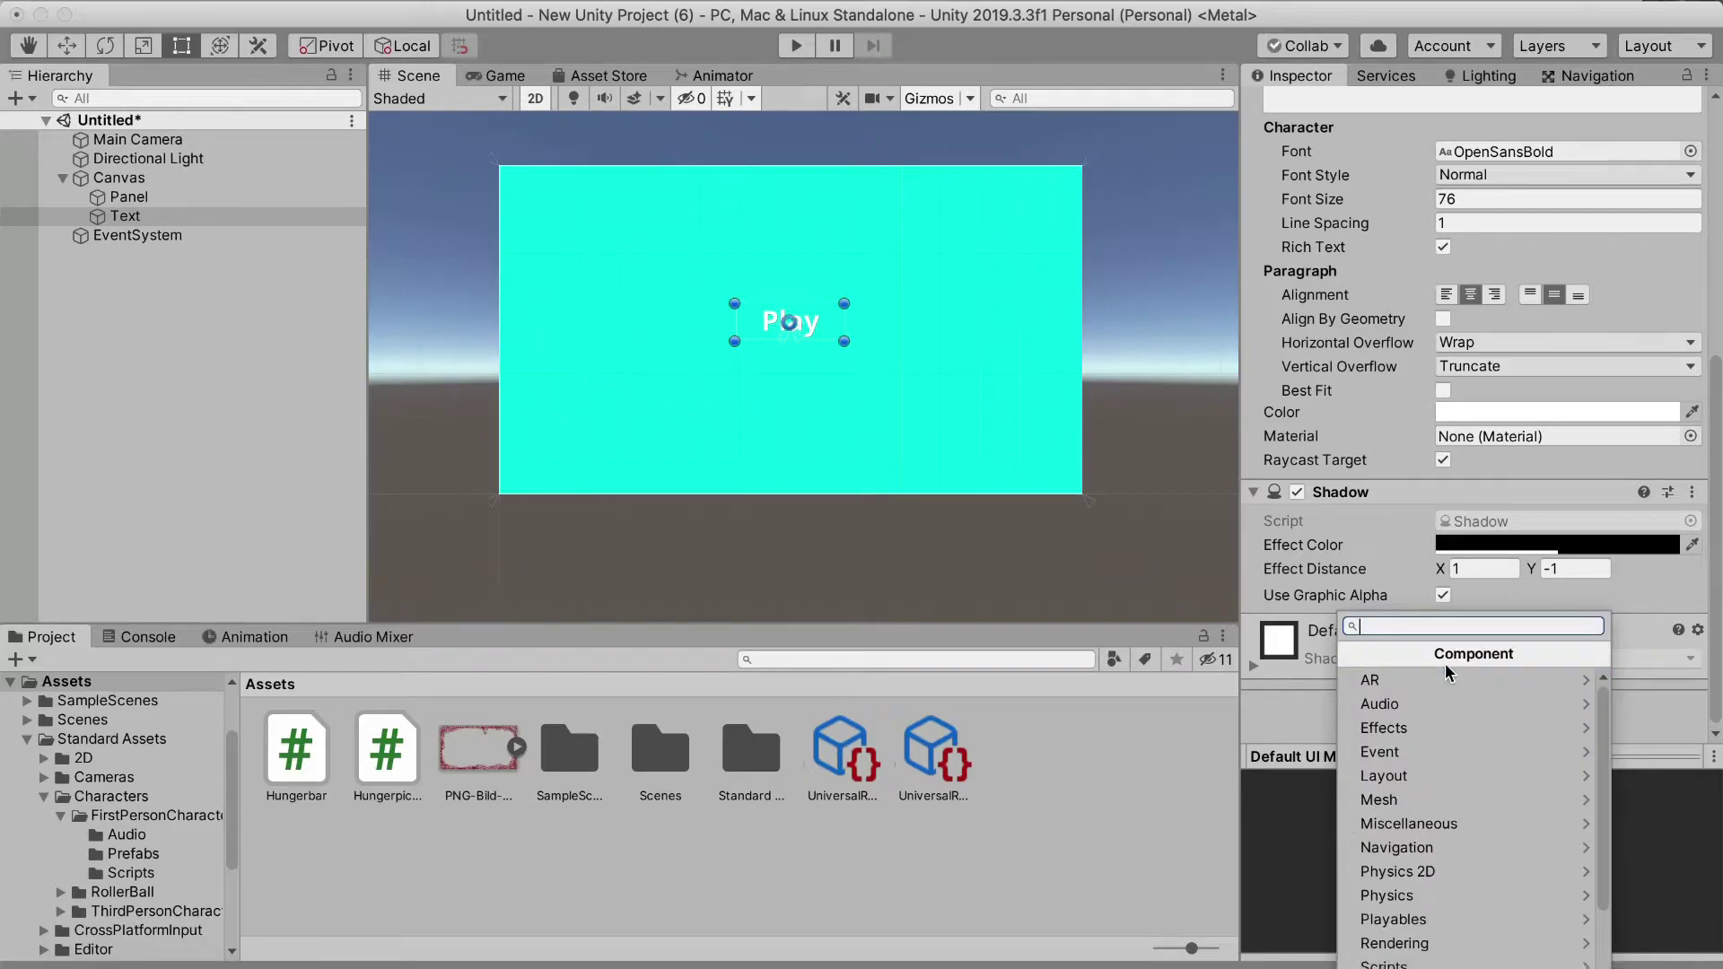
text(buto)
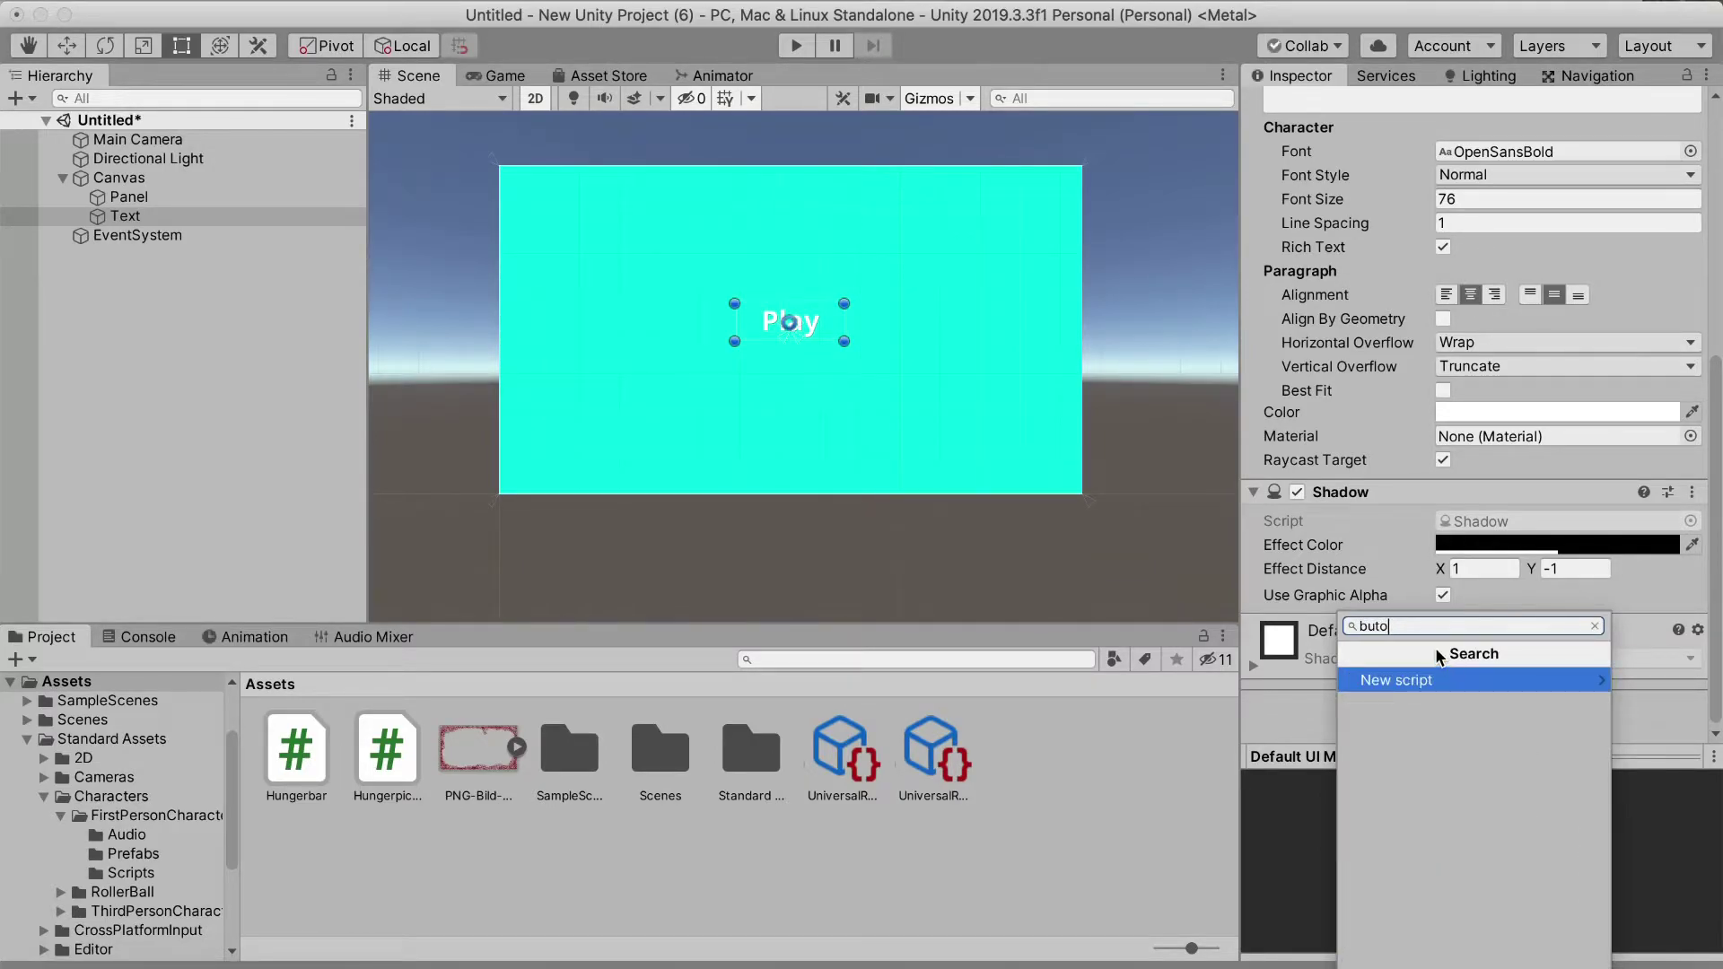
key(BackSpace)
text(ton)
click(1371, 677)
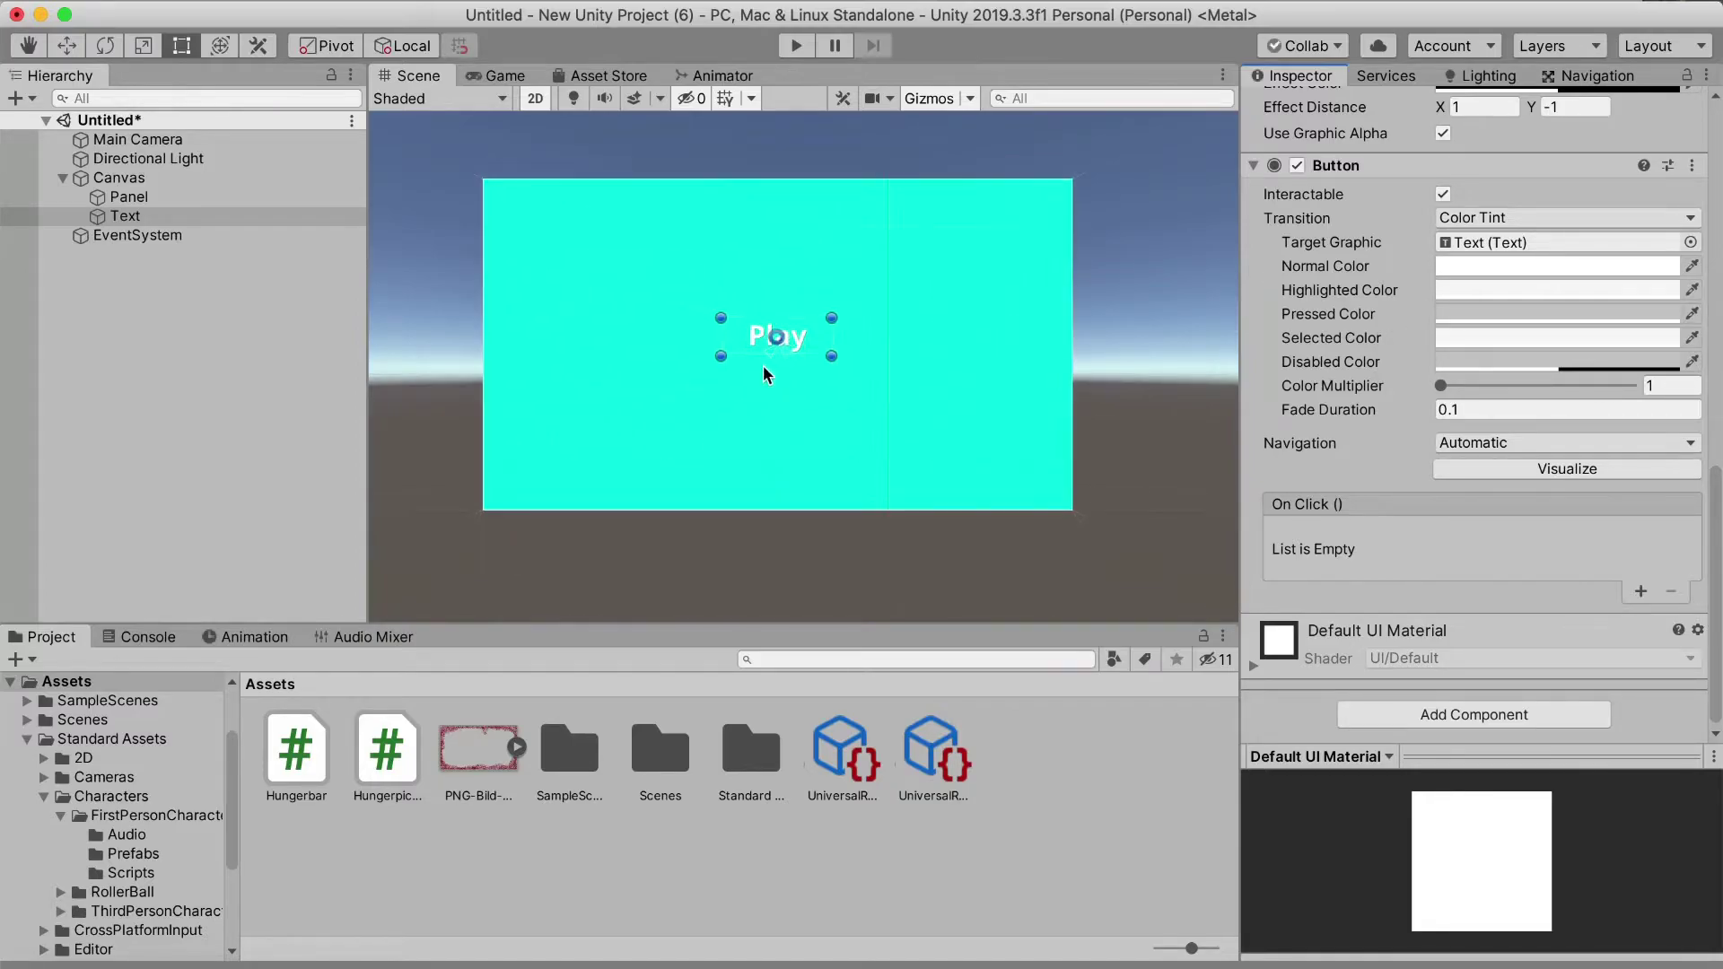
scroll(767, 365, up, 2)
click(493, 81)
click(421, 79)
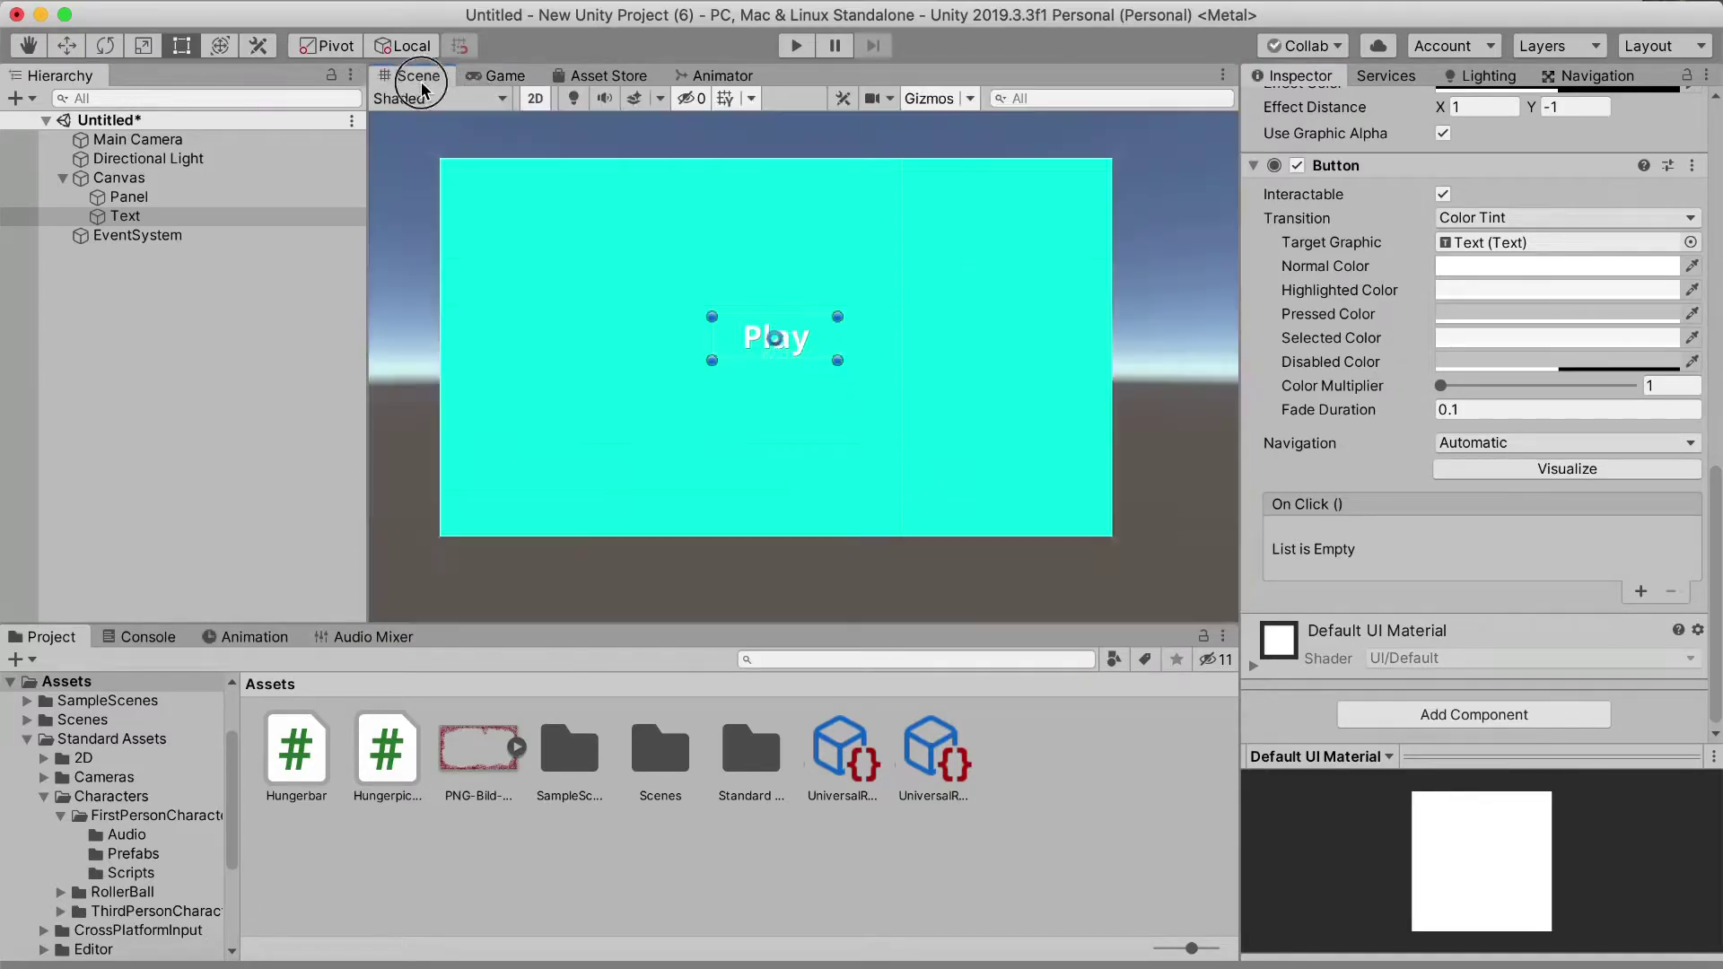
Rename the Text object as Play
click(125, 216)
click(1393, 109)
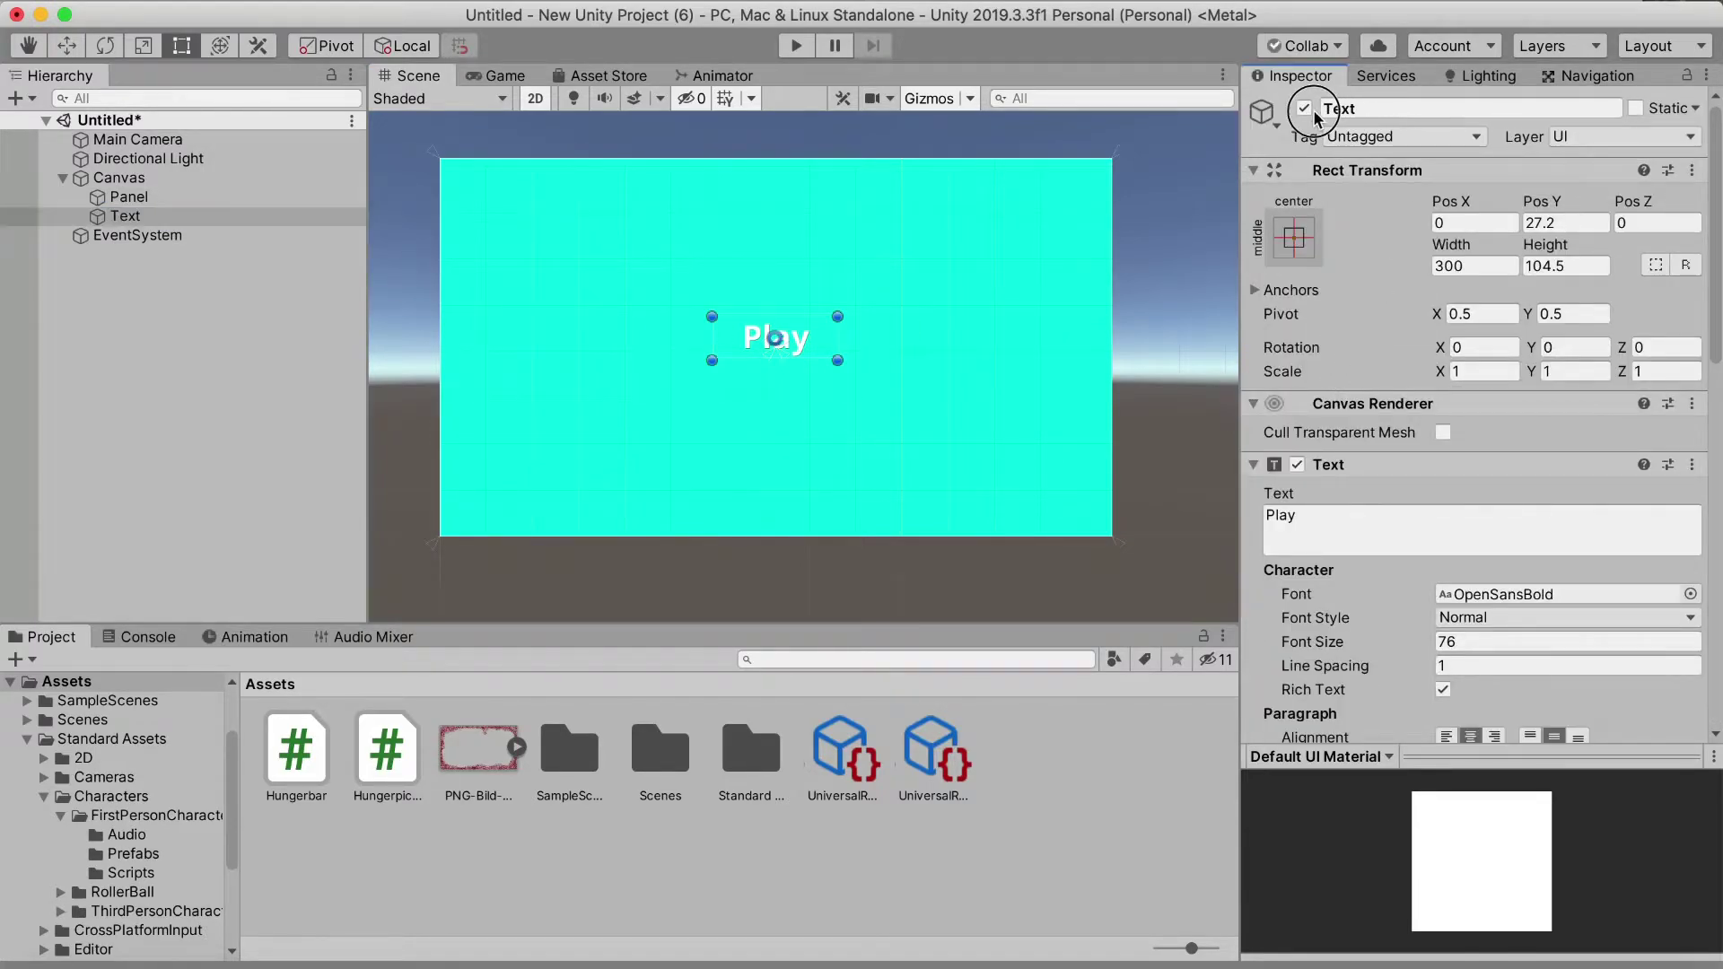
click(1393, 109)
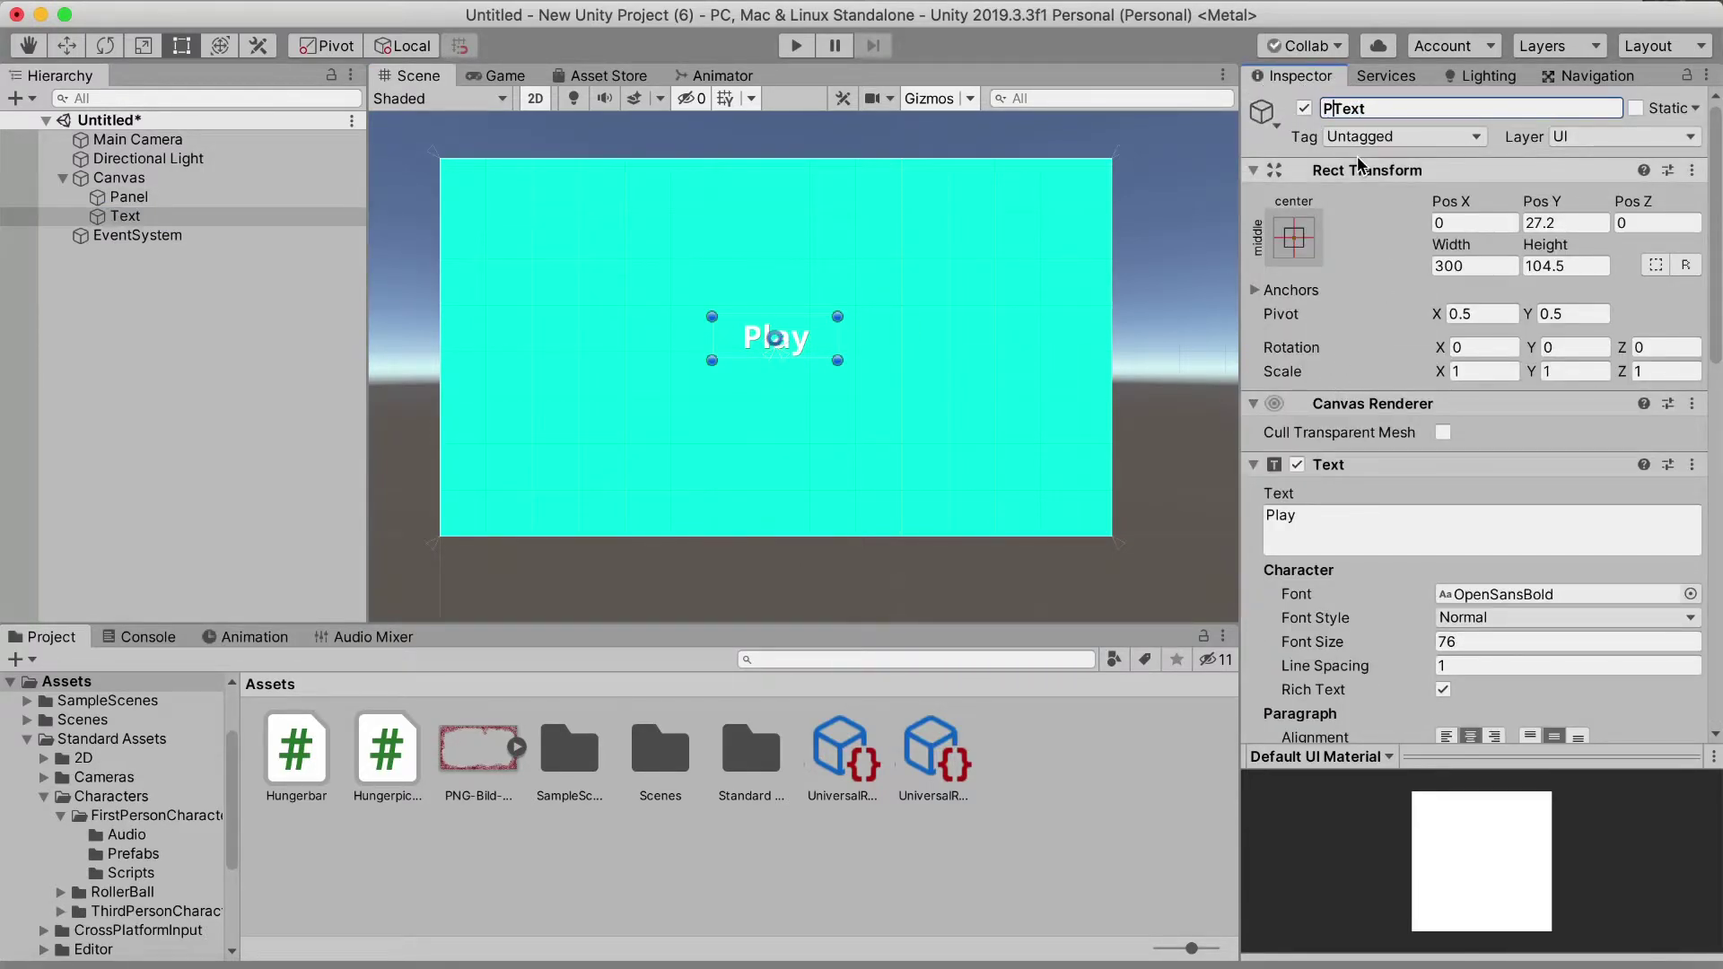
key(Return)
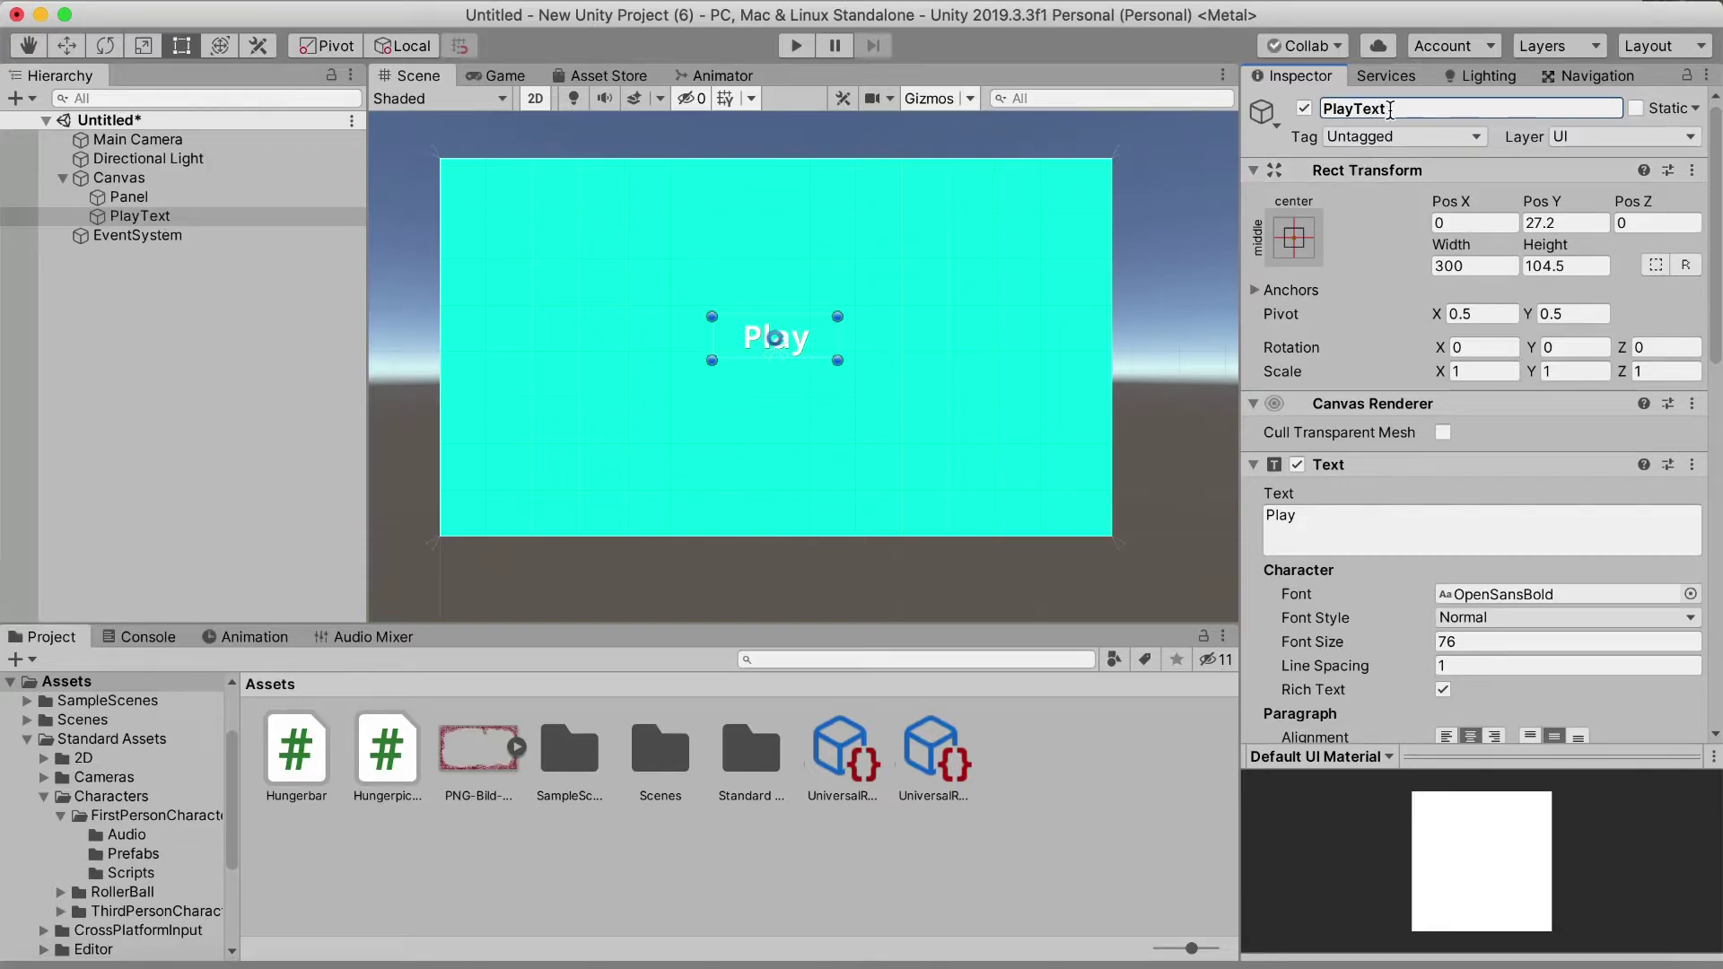
drag(1387, 108, 1356, 109)
key(BackSpace)
click(23, 300)
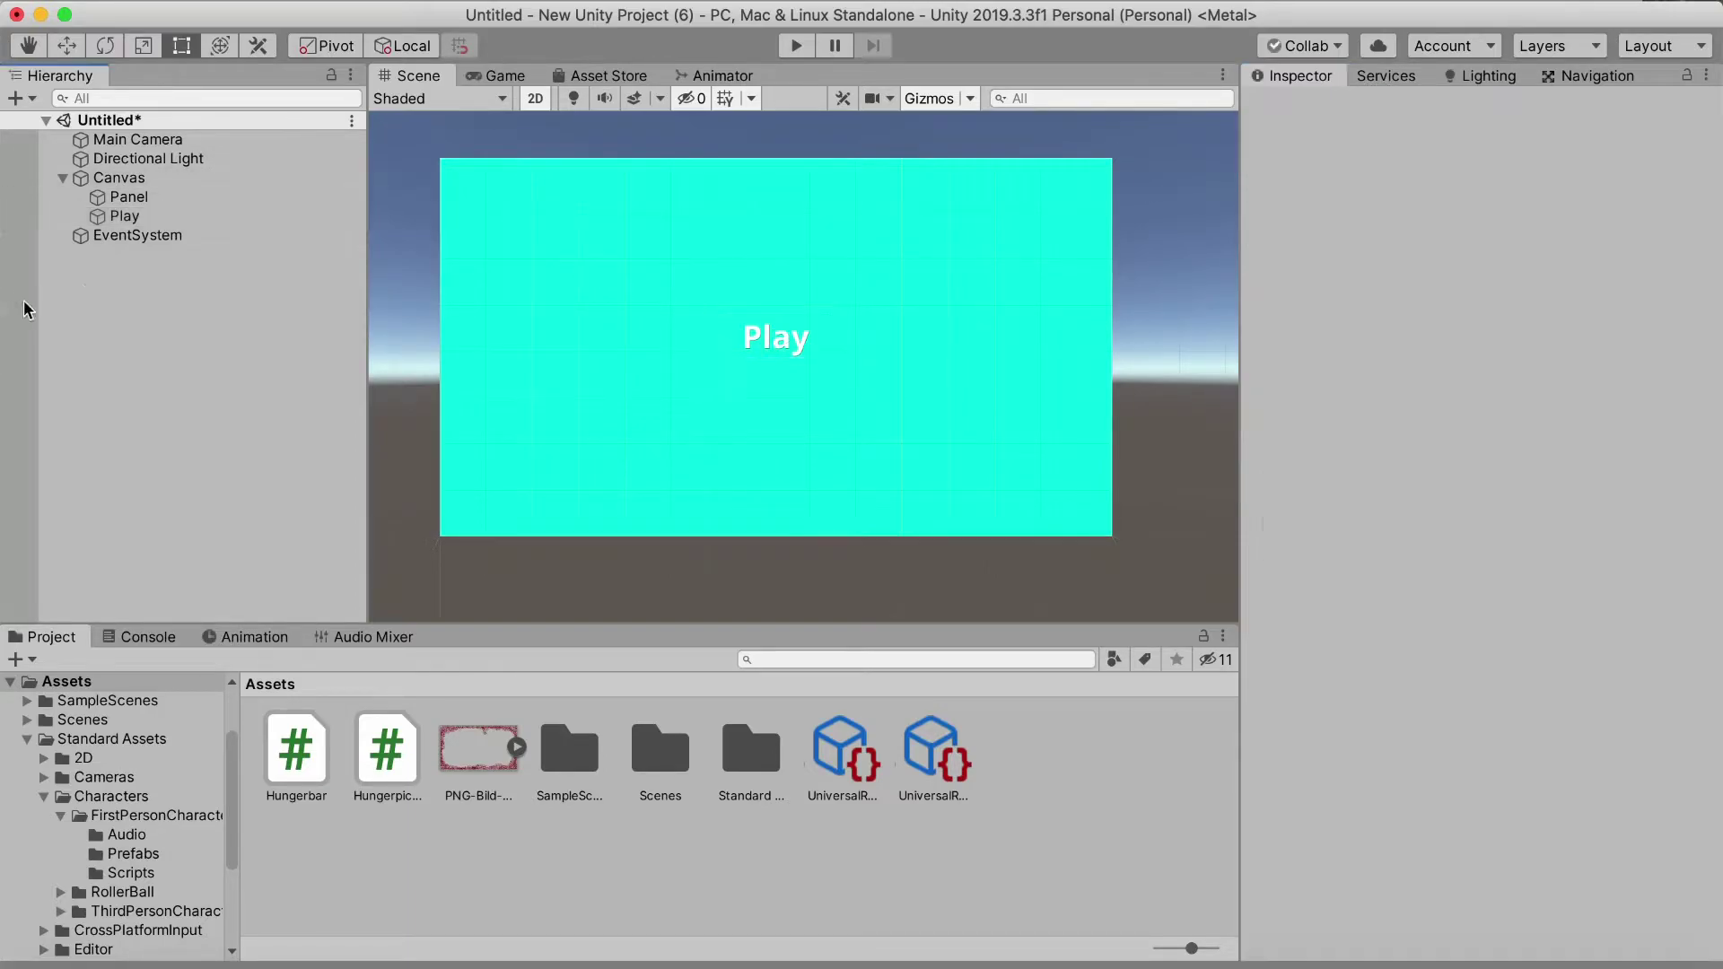
Move the Play object straight up to a Y position of about 158 and check it in the game view
click(117, 216)
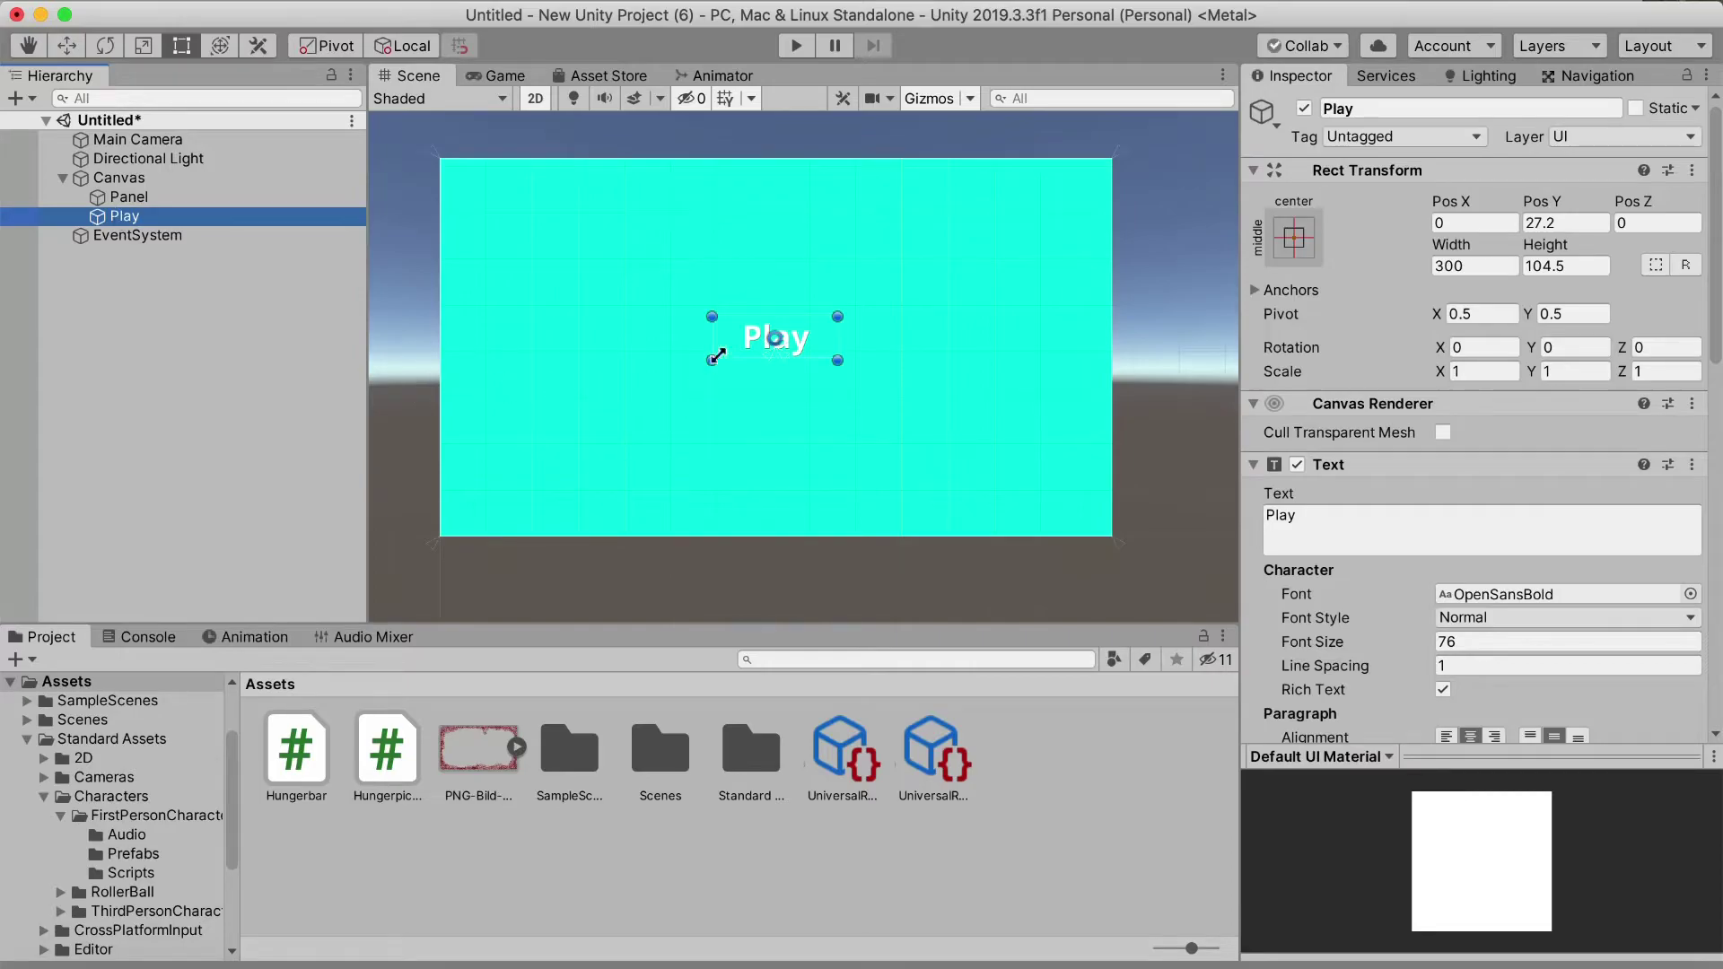
drag(728, 348, 729, 279)
click(525, 79)
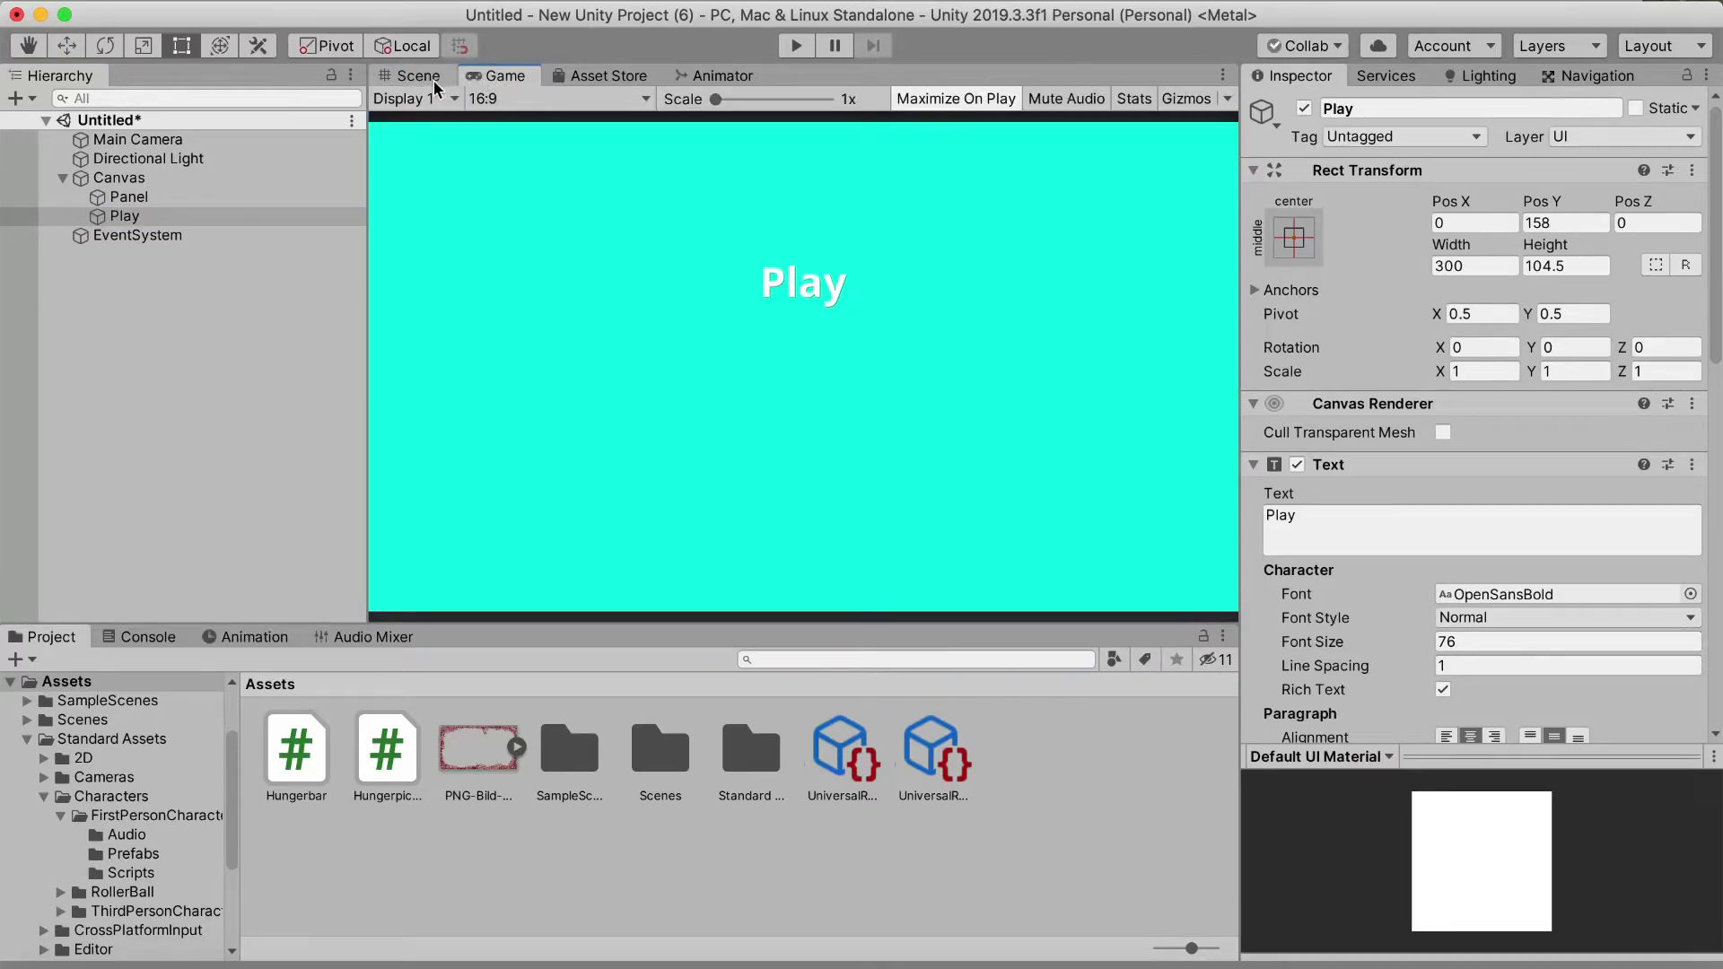
click(411, 80)
Duplicate the Play object within the Canvas
click(178, 216)
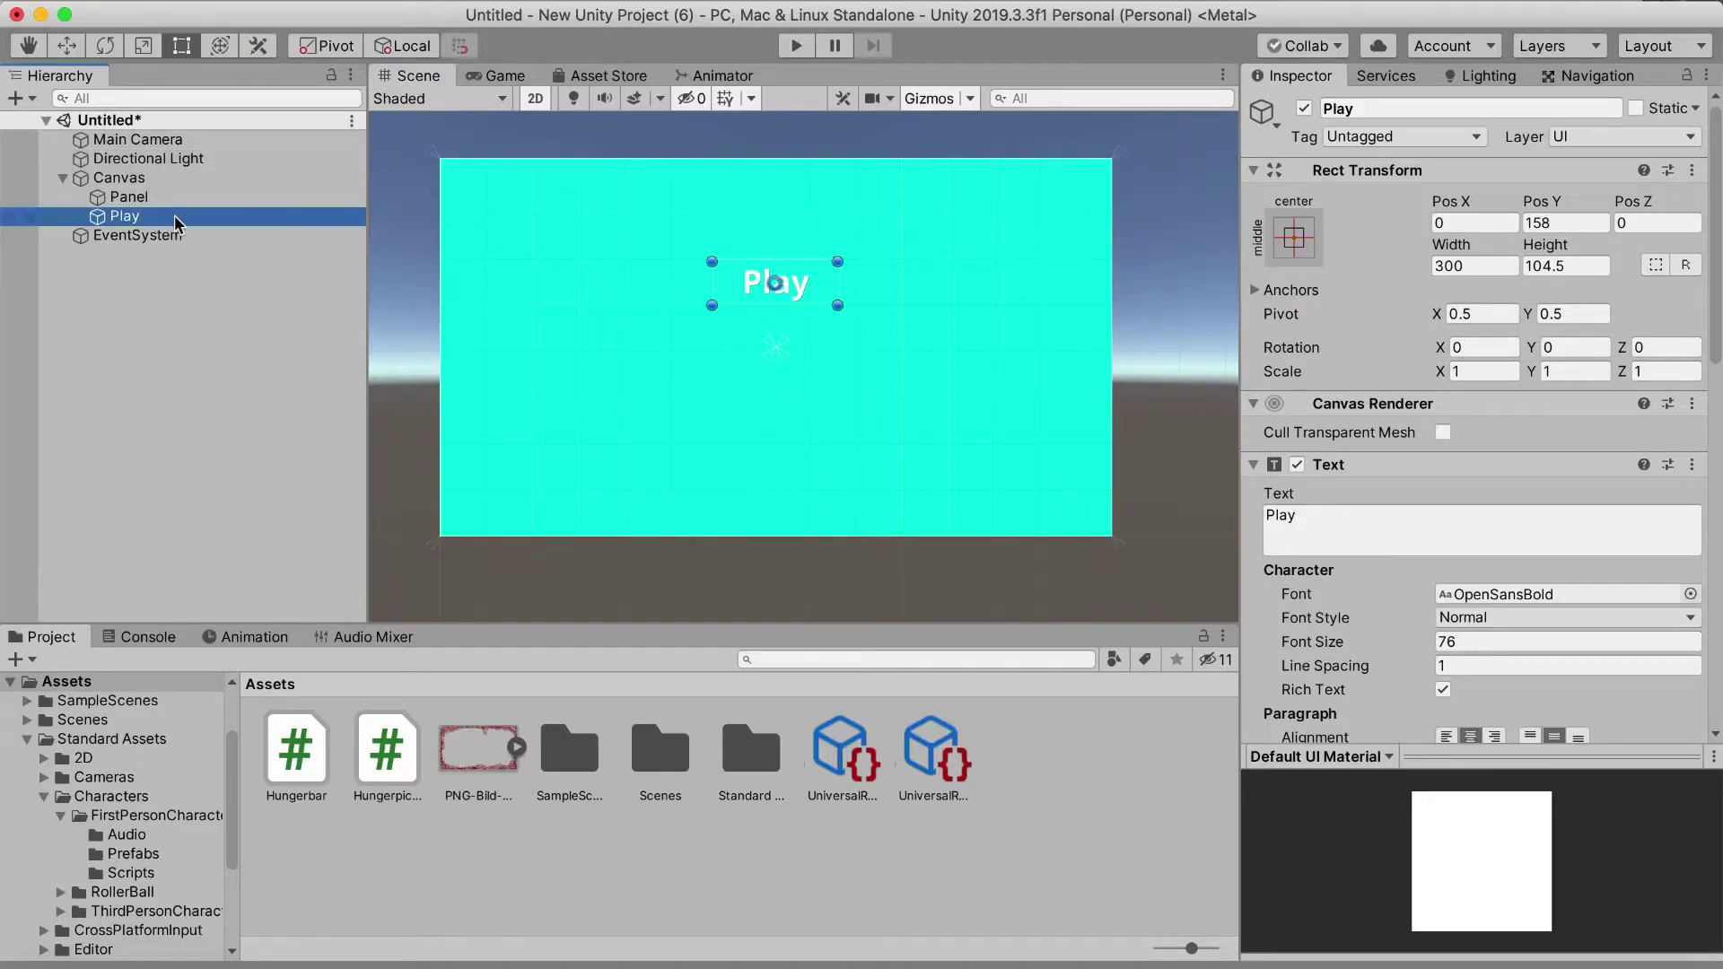
key(super+d)
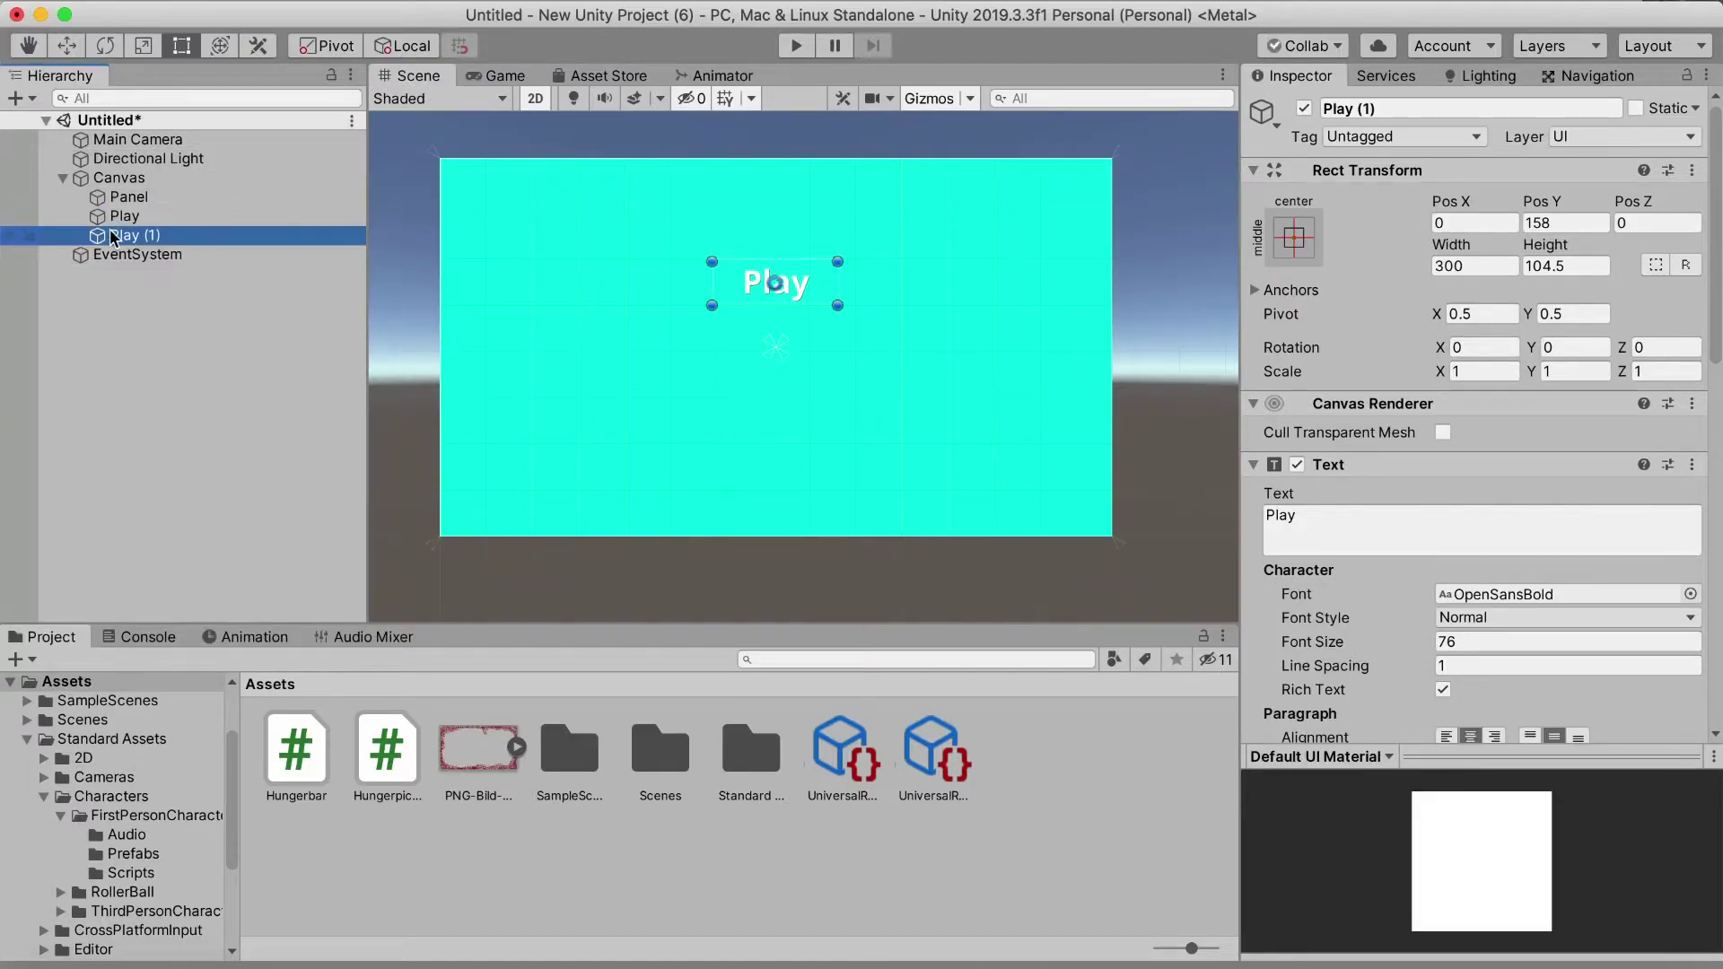
Move the duplicated Play object straight down to a Y position of about 0 and set its text to Options
drag(733, 286, 732, 355)
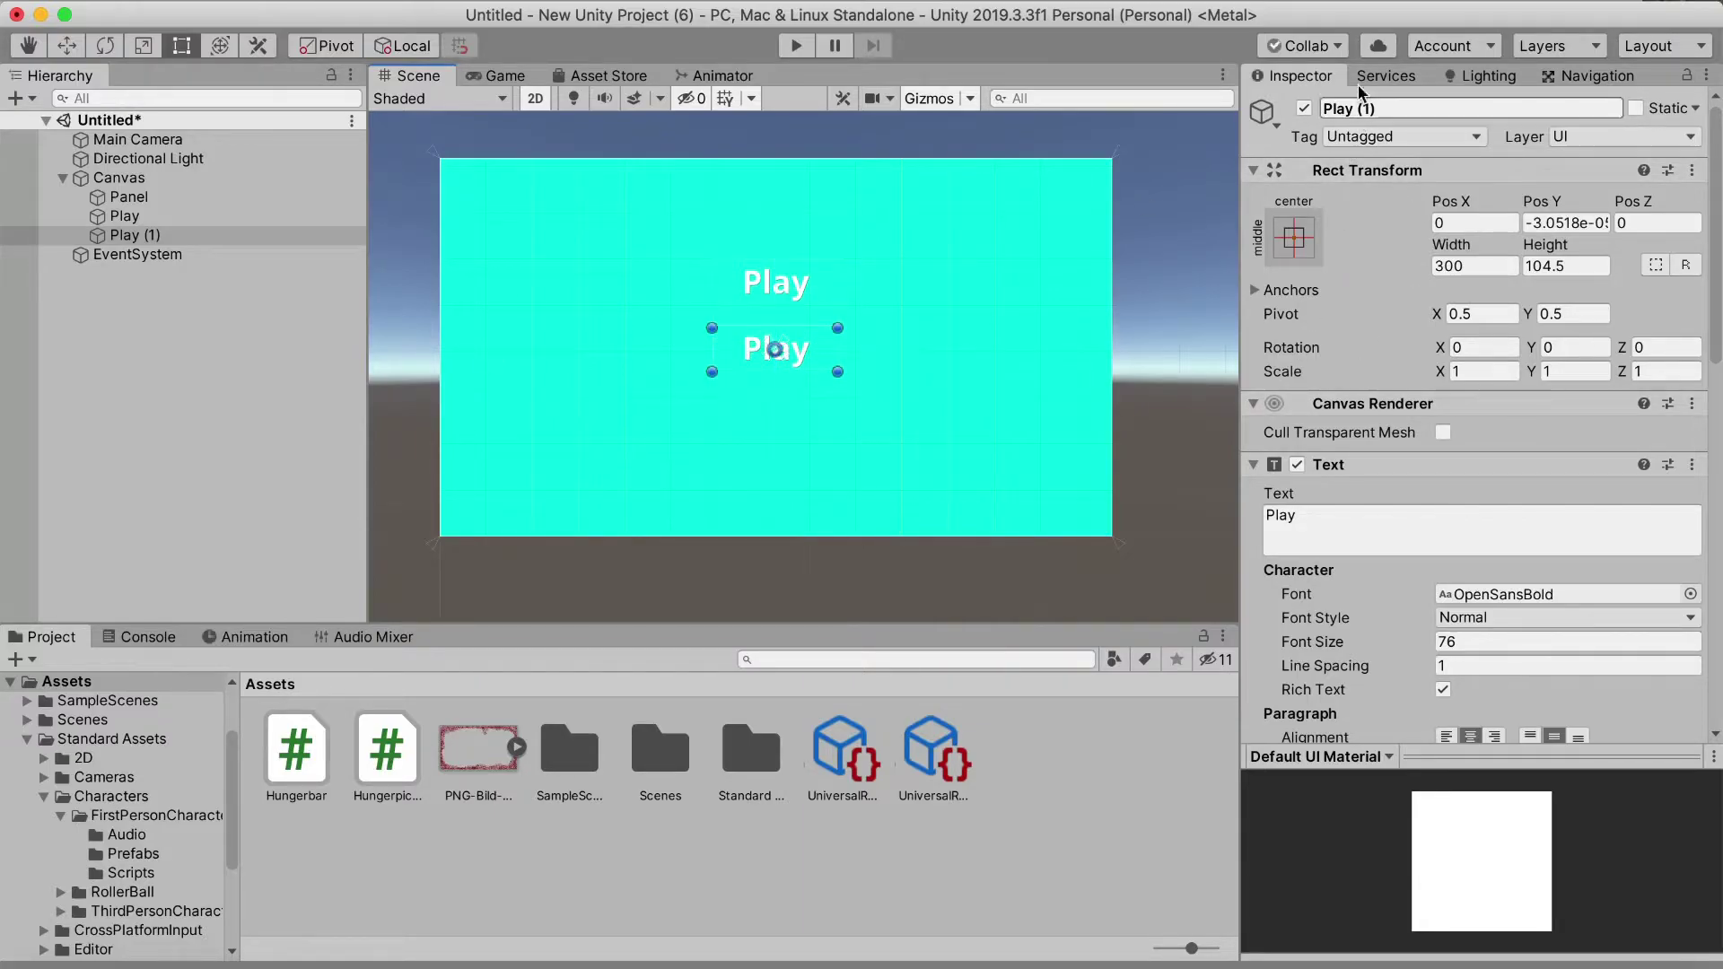
click(1317, 523)
key(BackSpace)
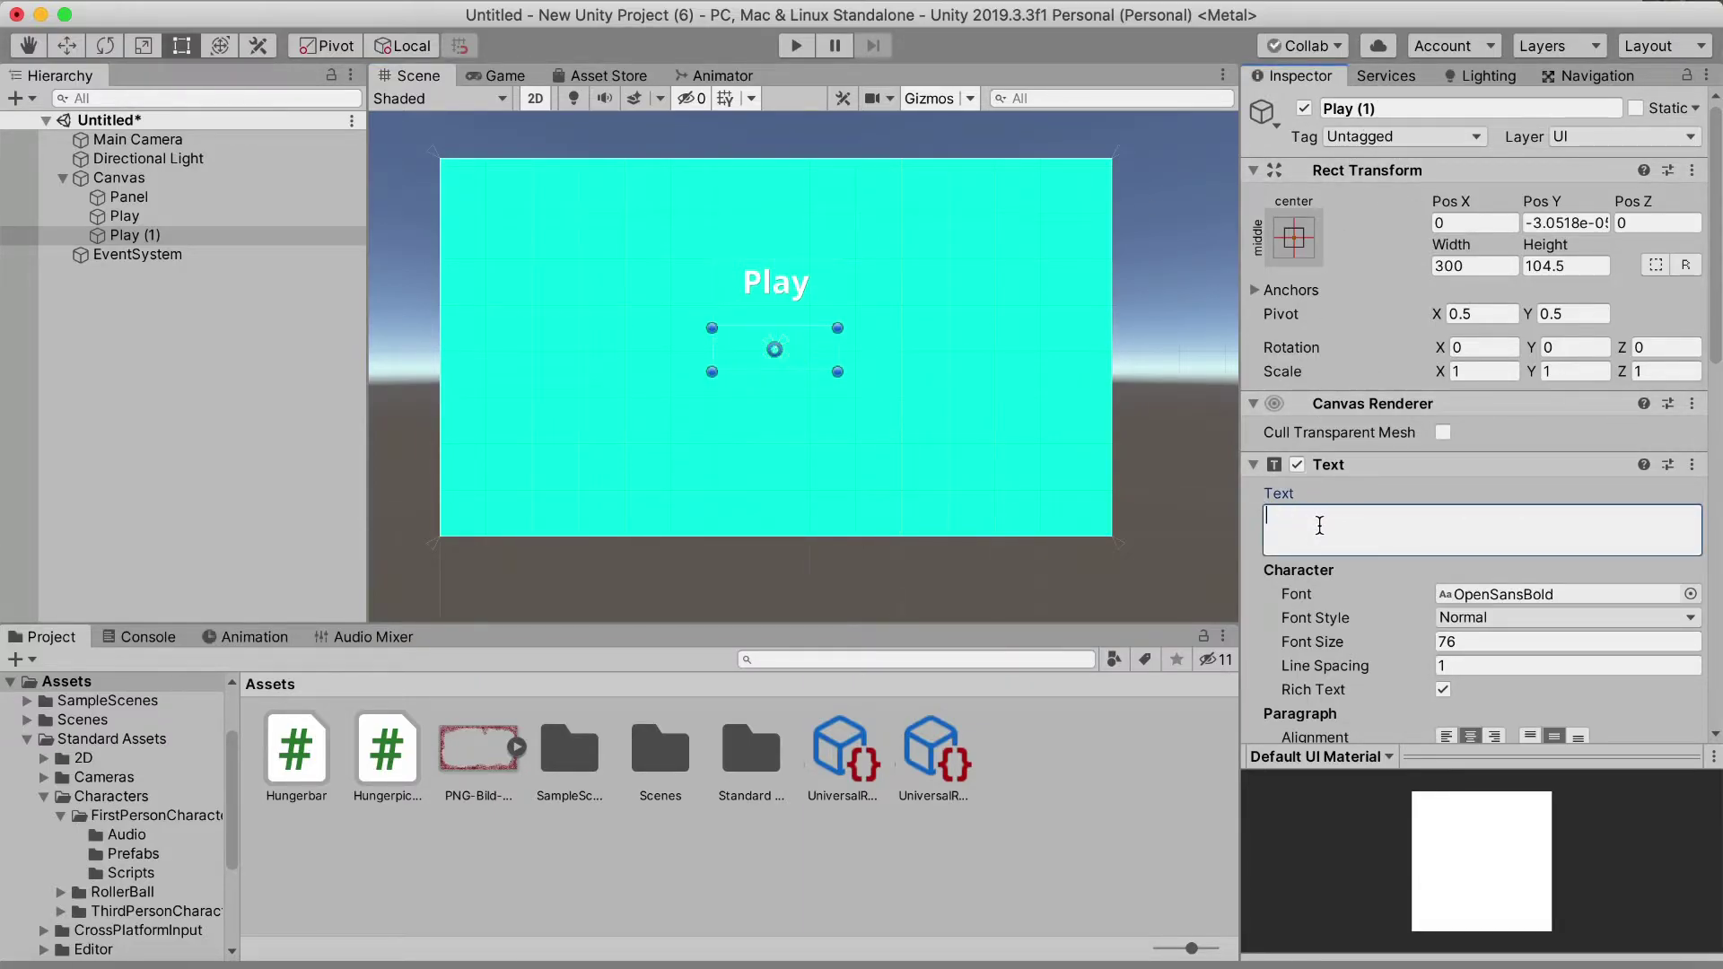
text(Options)
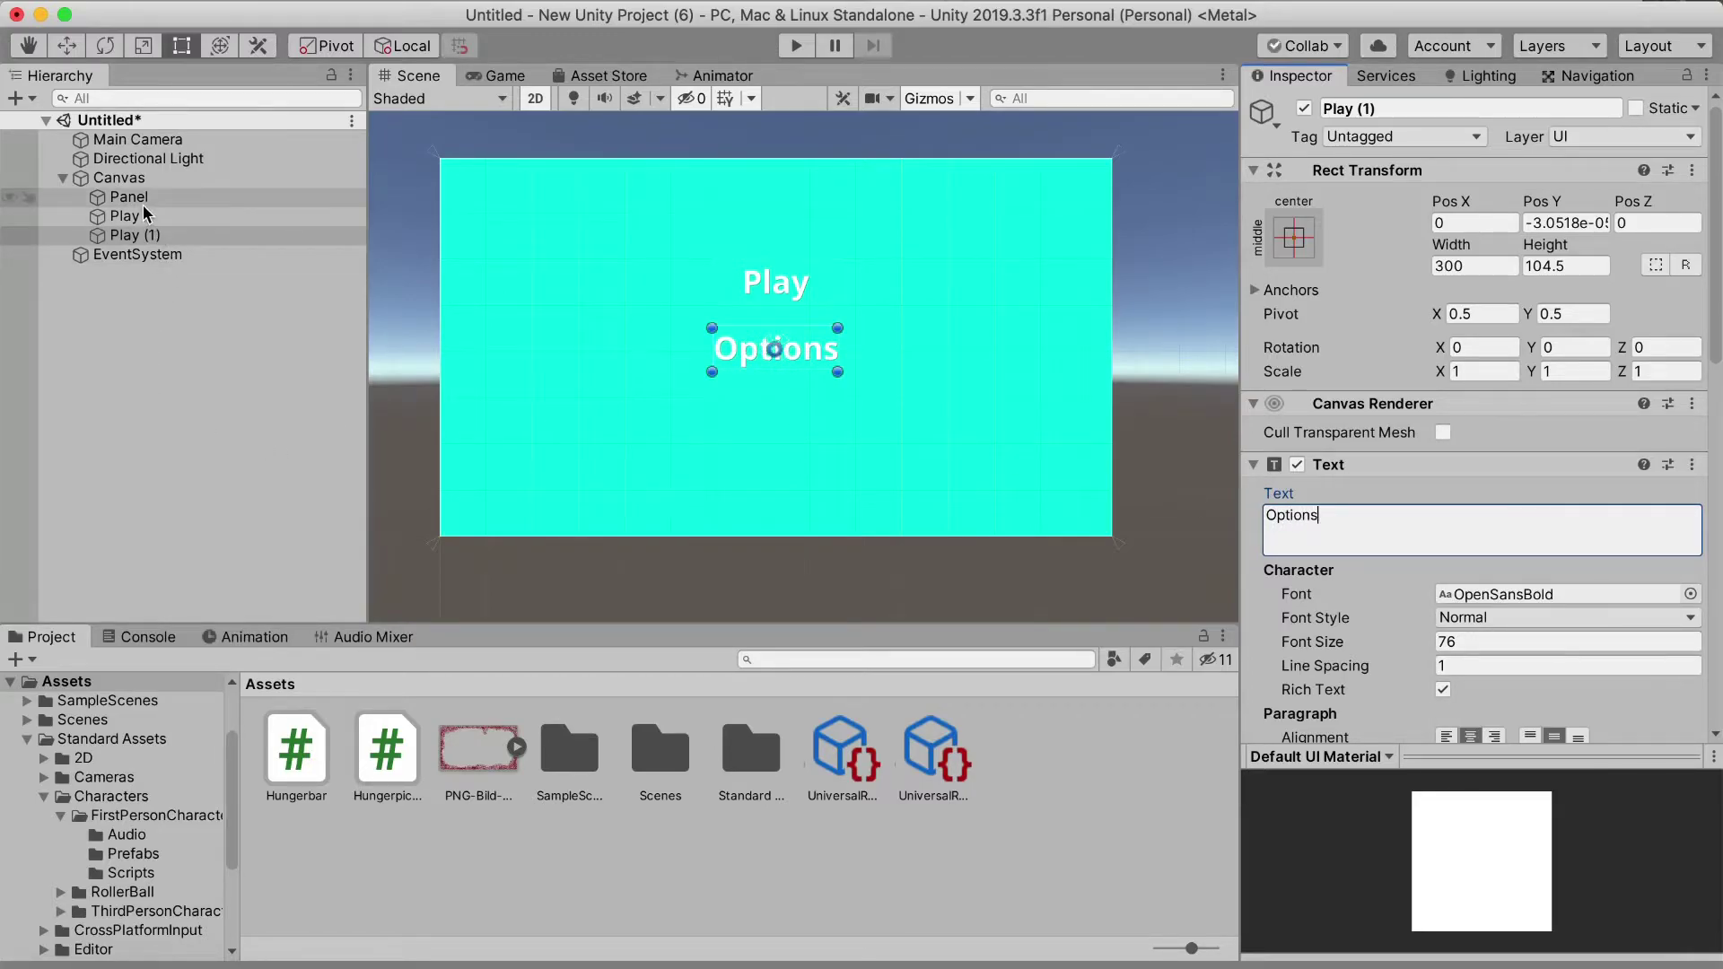
Rename the duplicated Play object as Options
click(1400, 112)
text(Op)
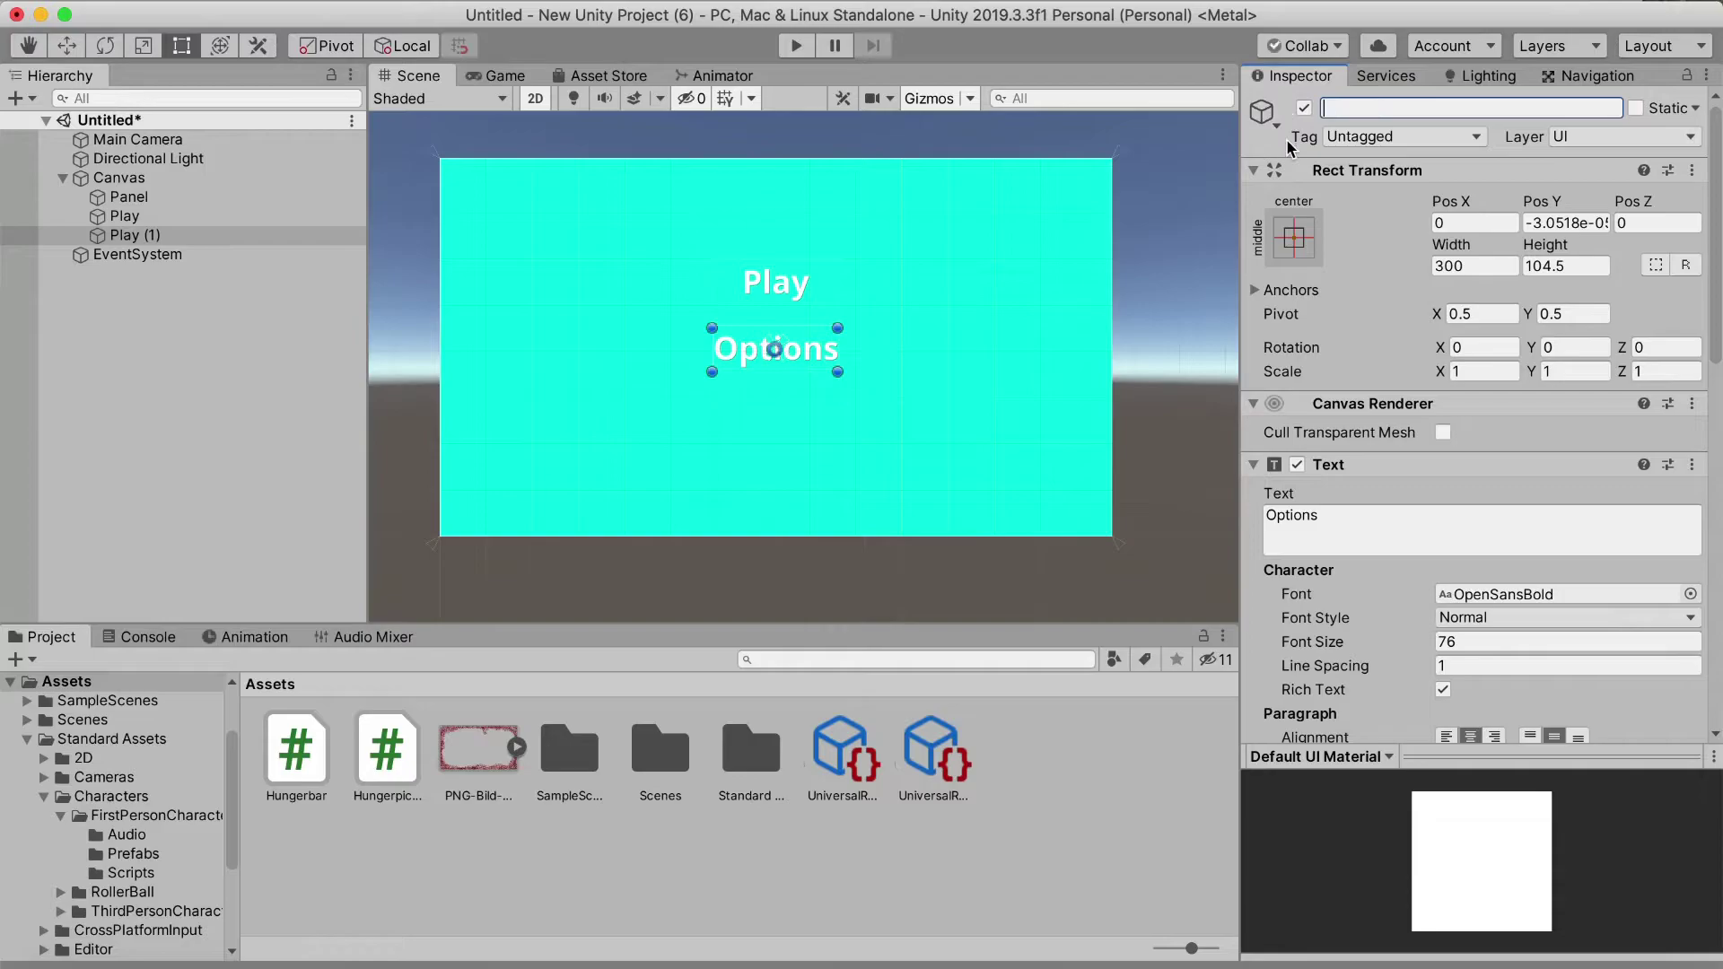
text(tions)
Duplicate the Options object, move the copy straight down to a Y position of about -151 and check it in the game view
click(167, 224)
click(165, 233)
key(super+d)
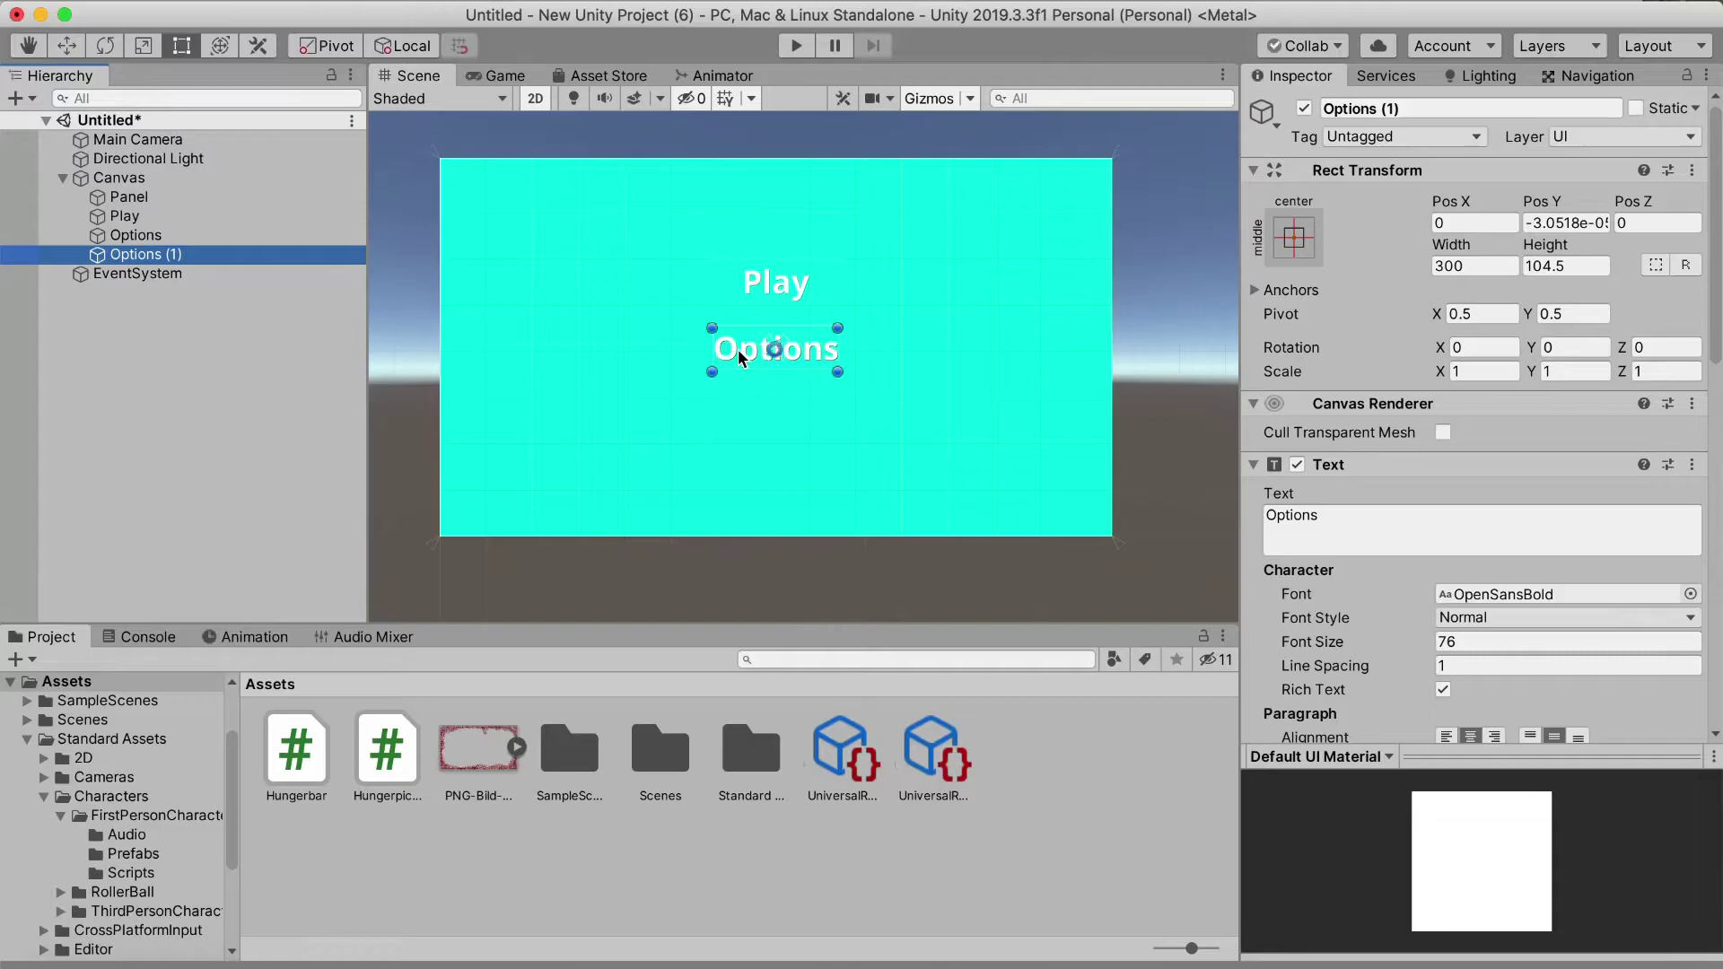
drag(738, 350, 738, 422)
click(496, 75)
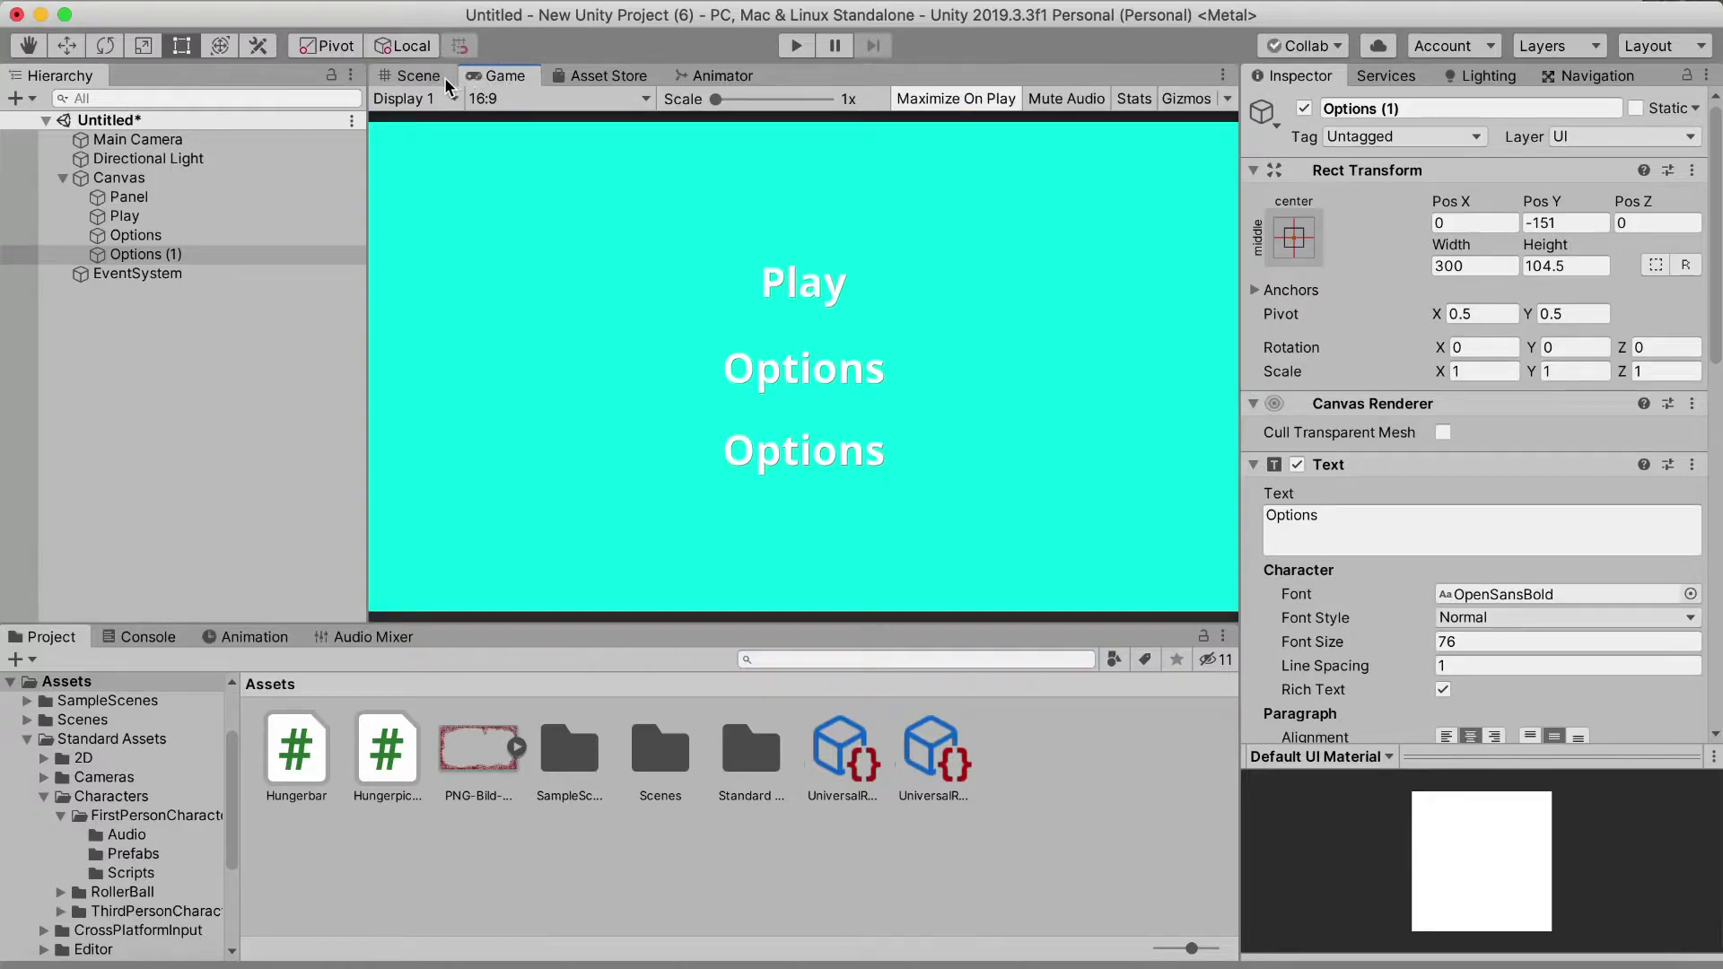
Set the text of the Options copy to Quit and check the menu in the game view
click(444, 77)
double_click(1349, 516)
key(BackSpace)
text(Quit)
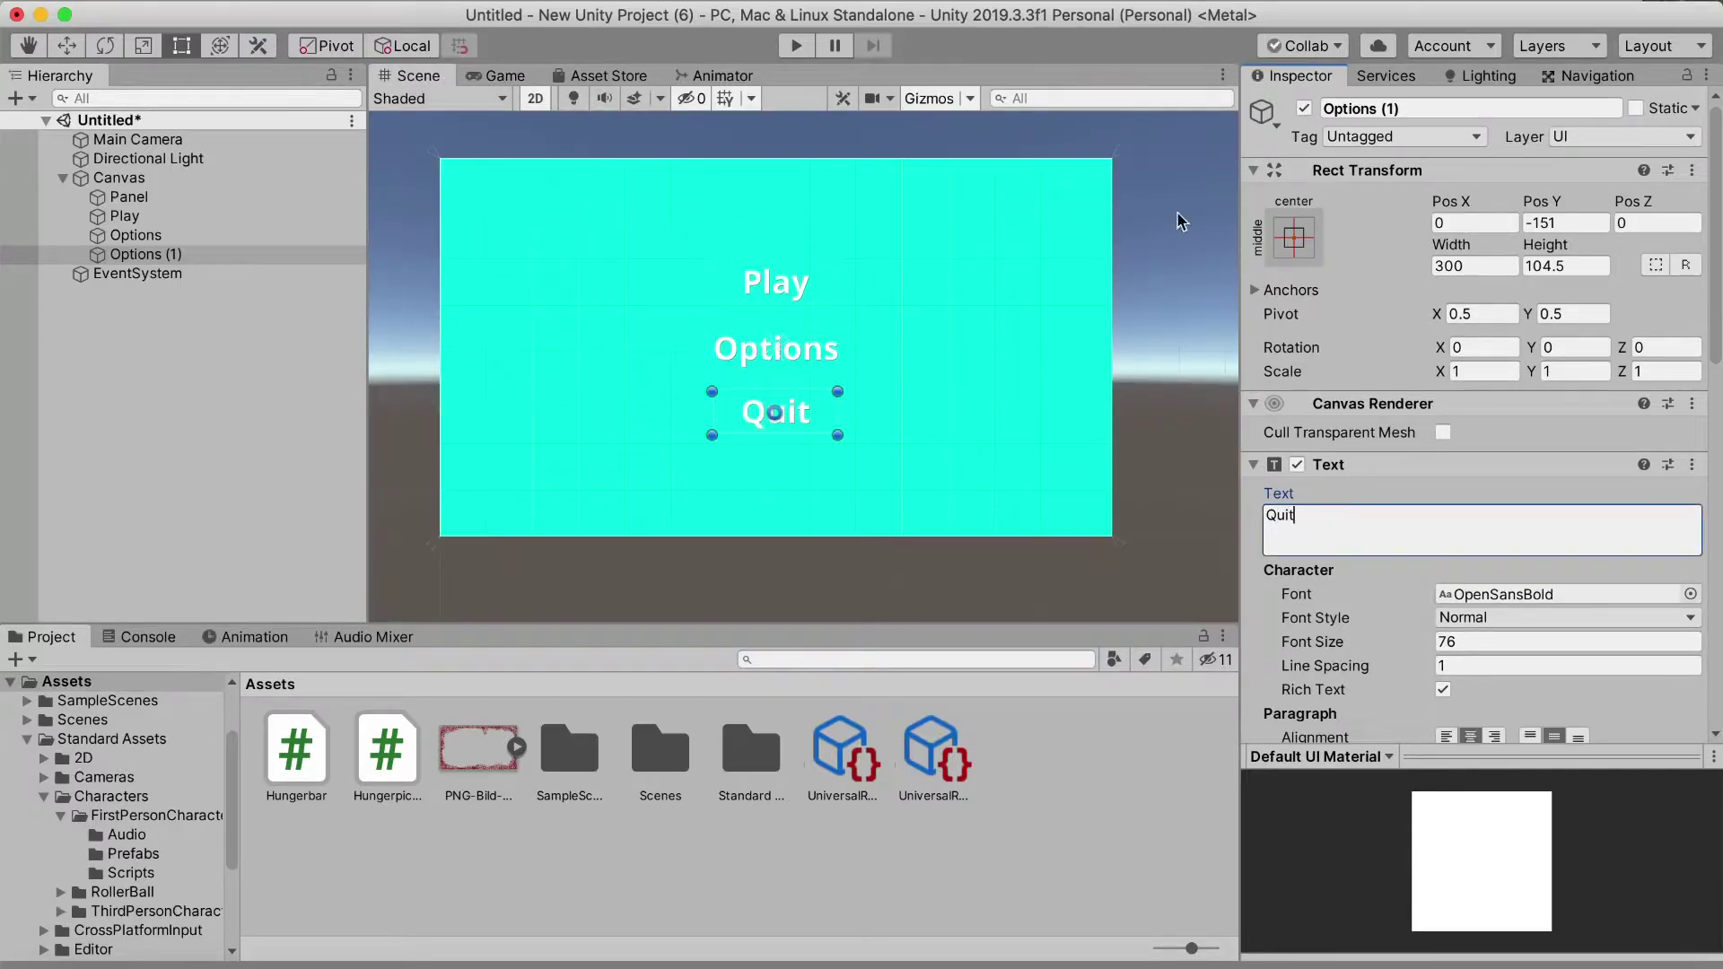
click(557, 334)
click(499, 98)
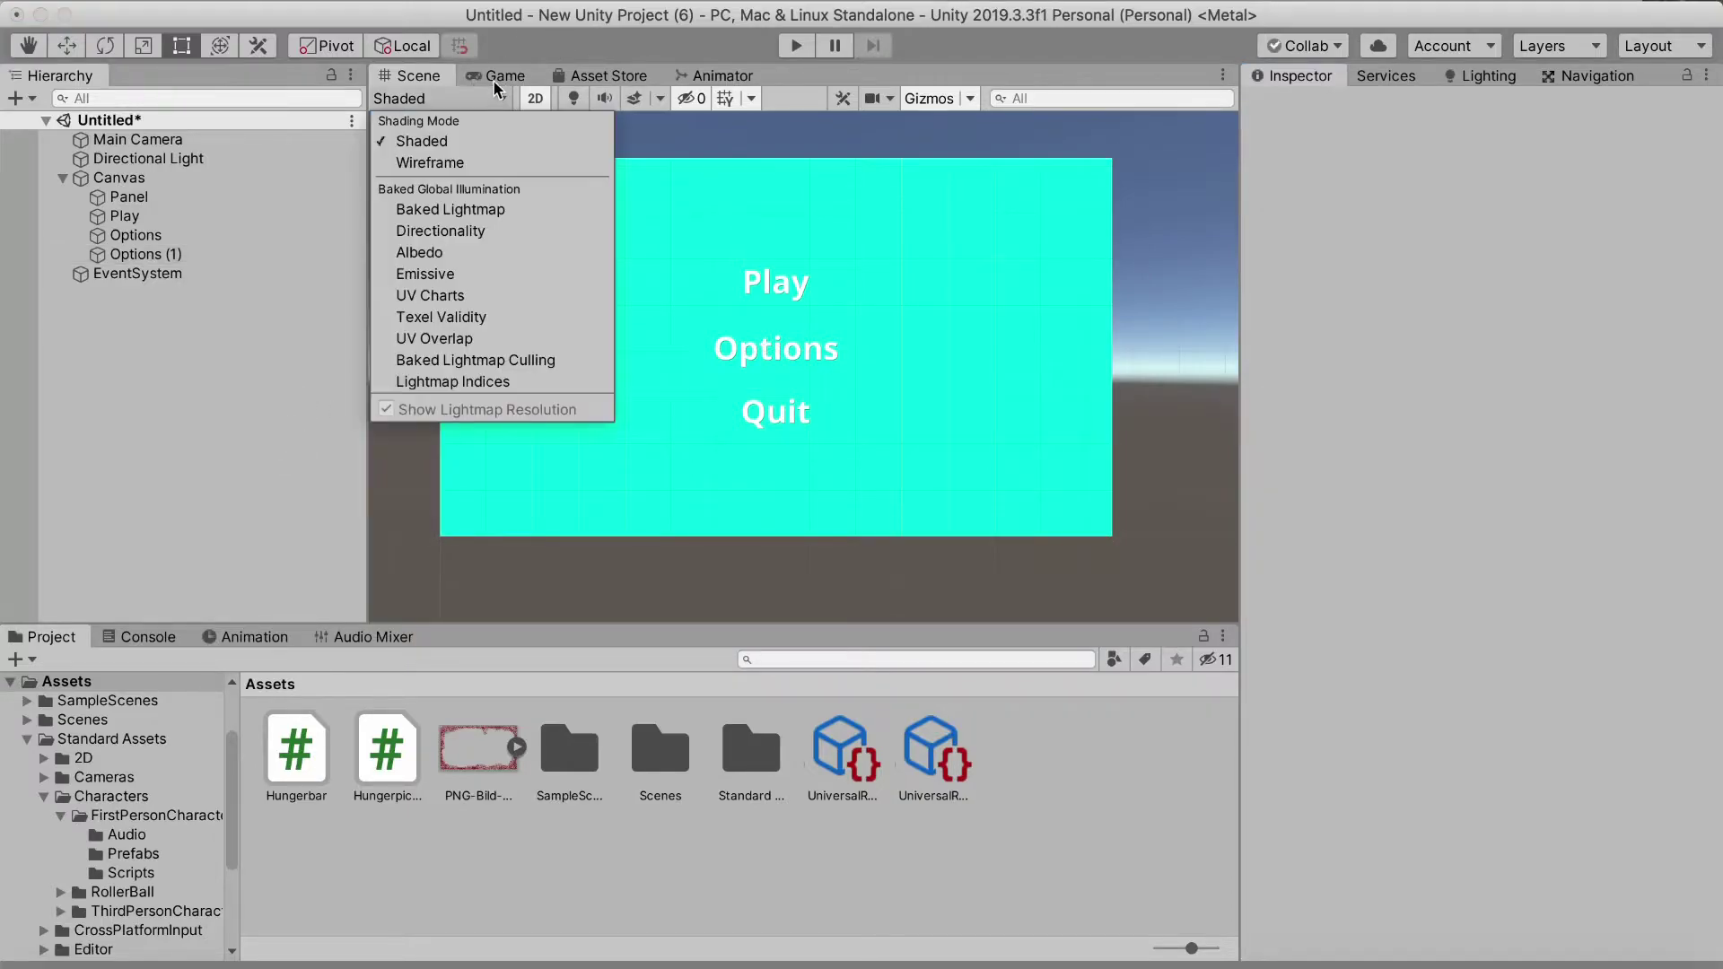
click(492, 76)
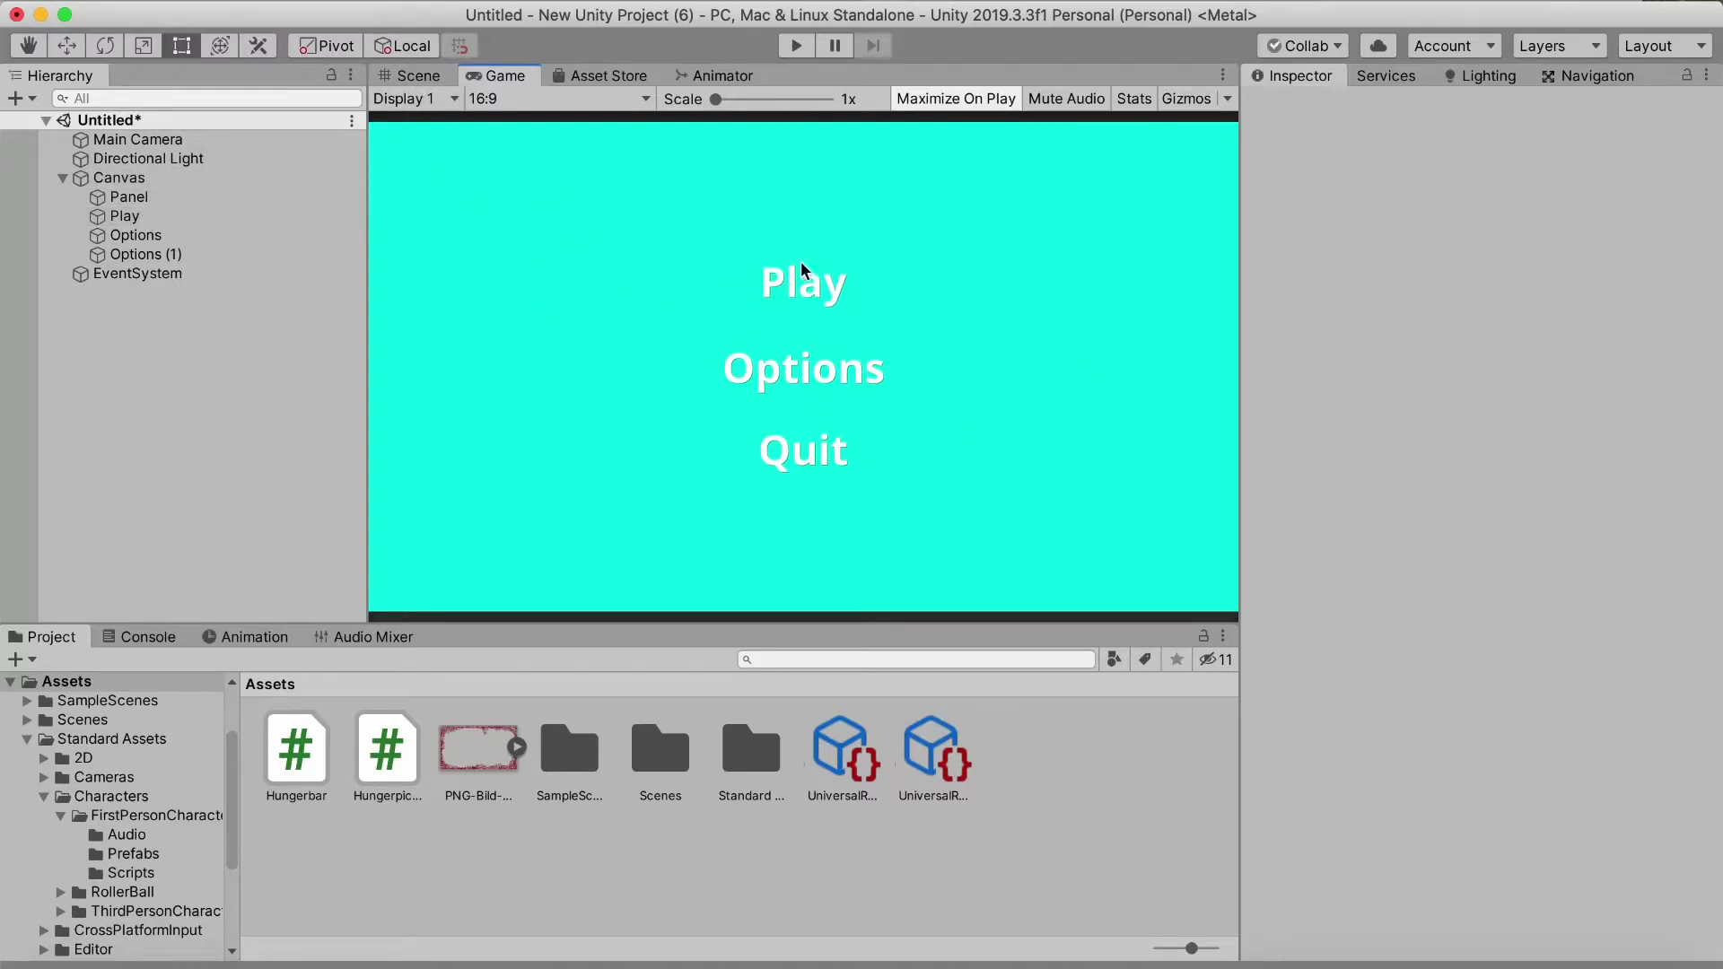
Rename the Options copy as Quit
click(412, 76)
click(137, 255)
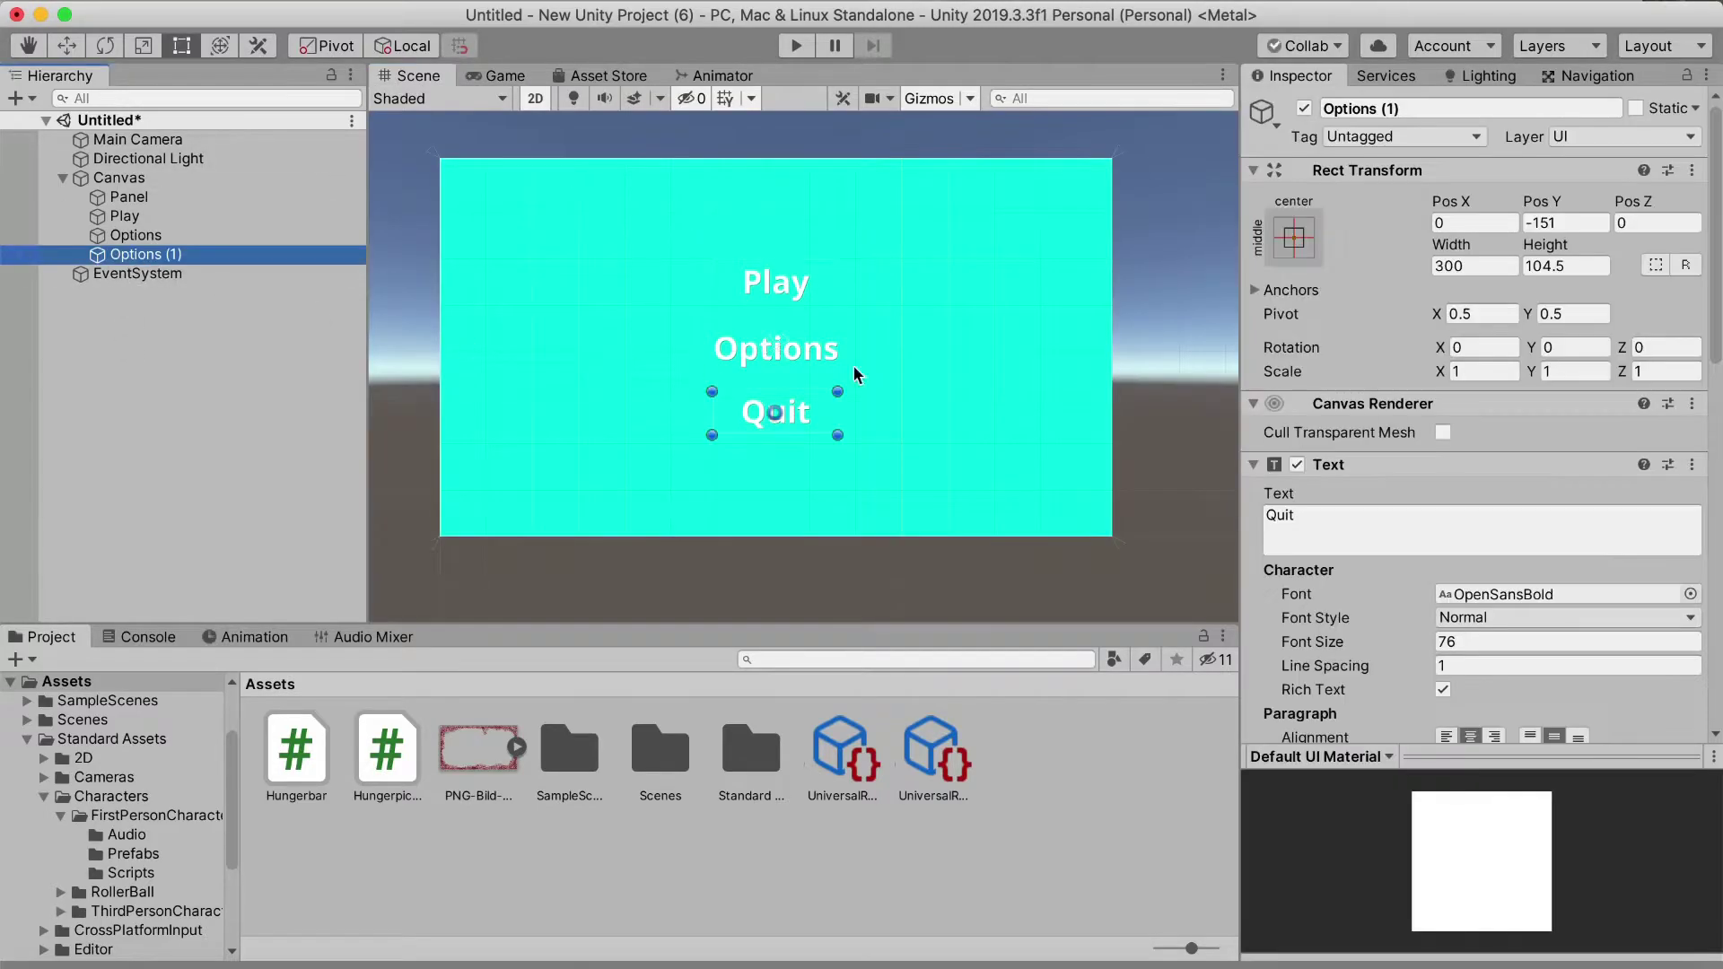
click(1432, 111)
key(BackSpace)
text(Quit)
key(Return)
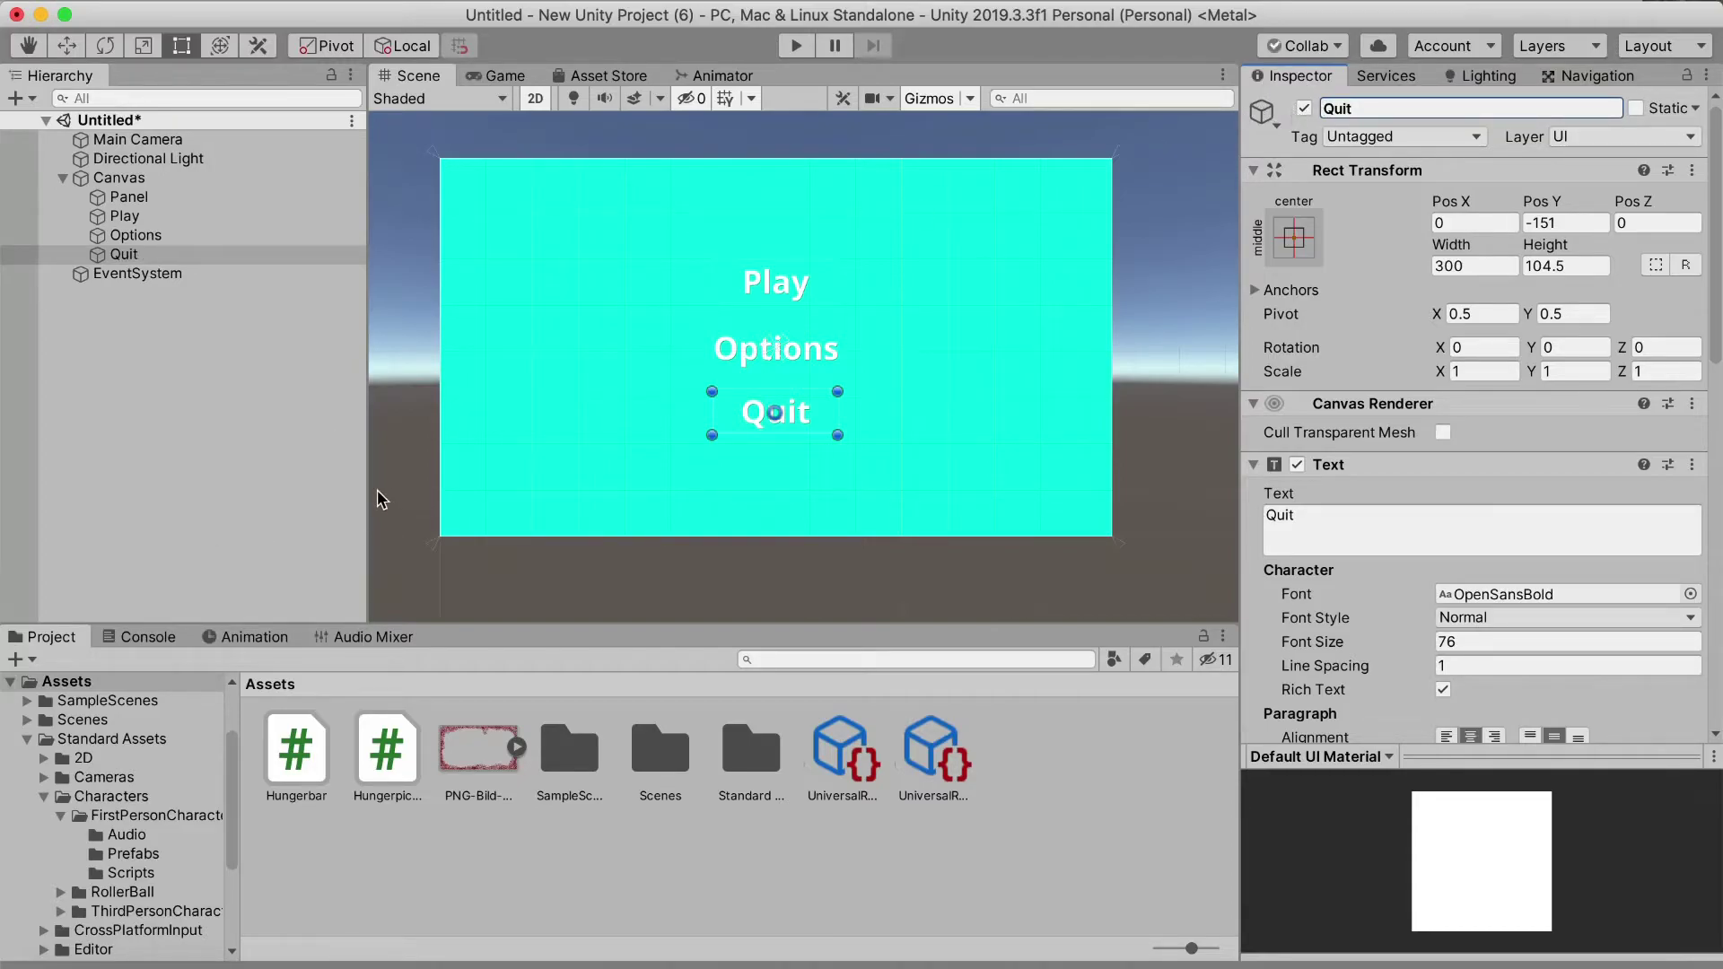
click(203, 440)
scroll(778, 373, down, 2)
scroll(778, 374, up, 3)
scroll(716, 341, down, 3)
scroll(716, 336, up, 2)
click(756, 351)
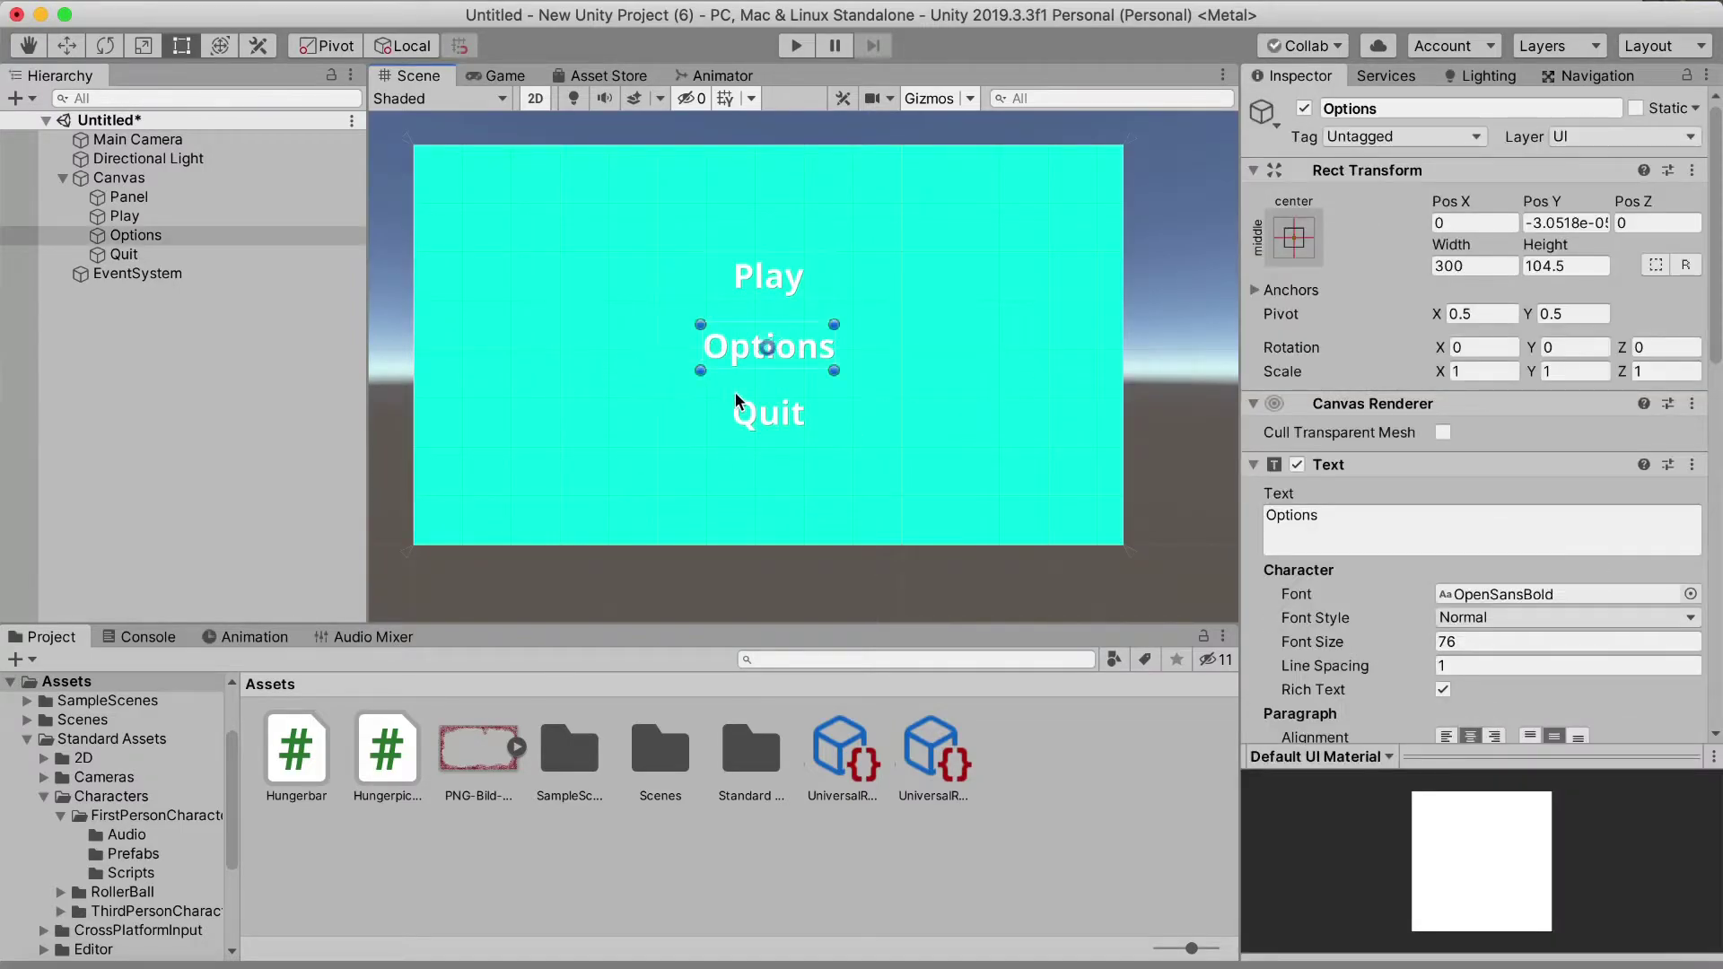
click(184, 309)
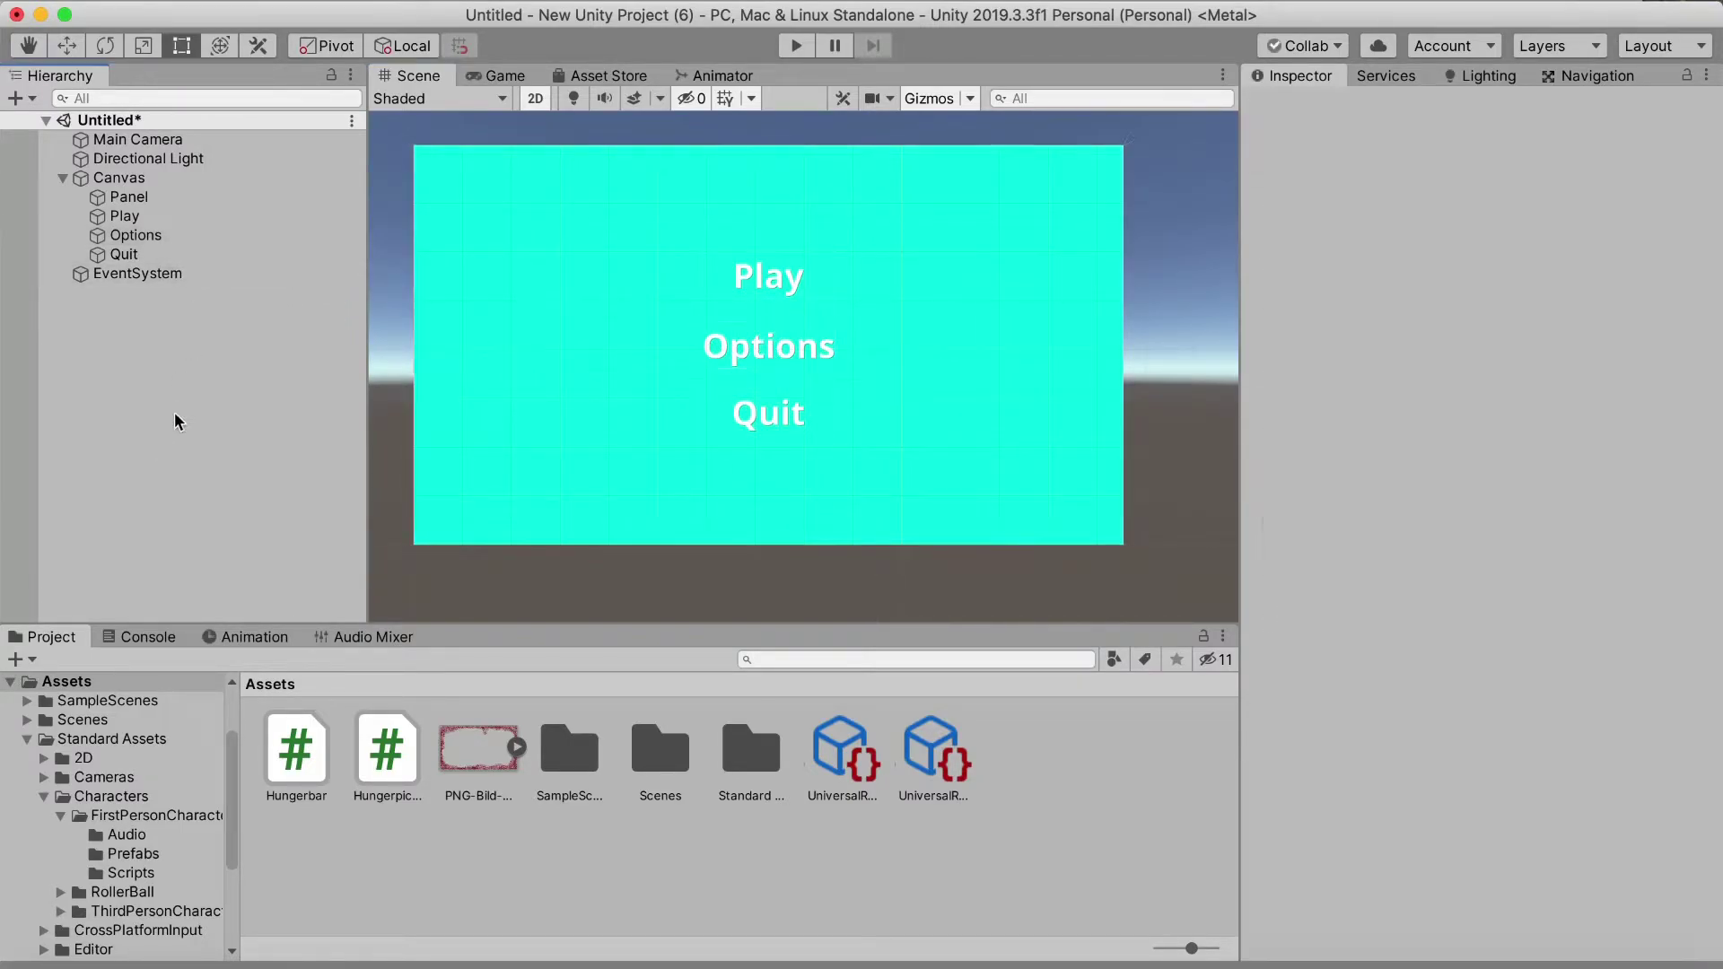
Create an empty child object in the Canvas and name it MainMenu
click(134, 179)
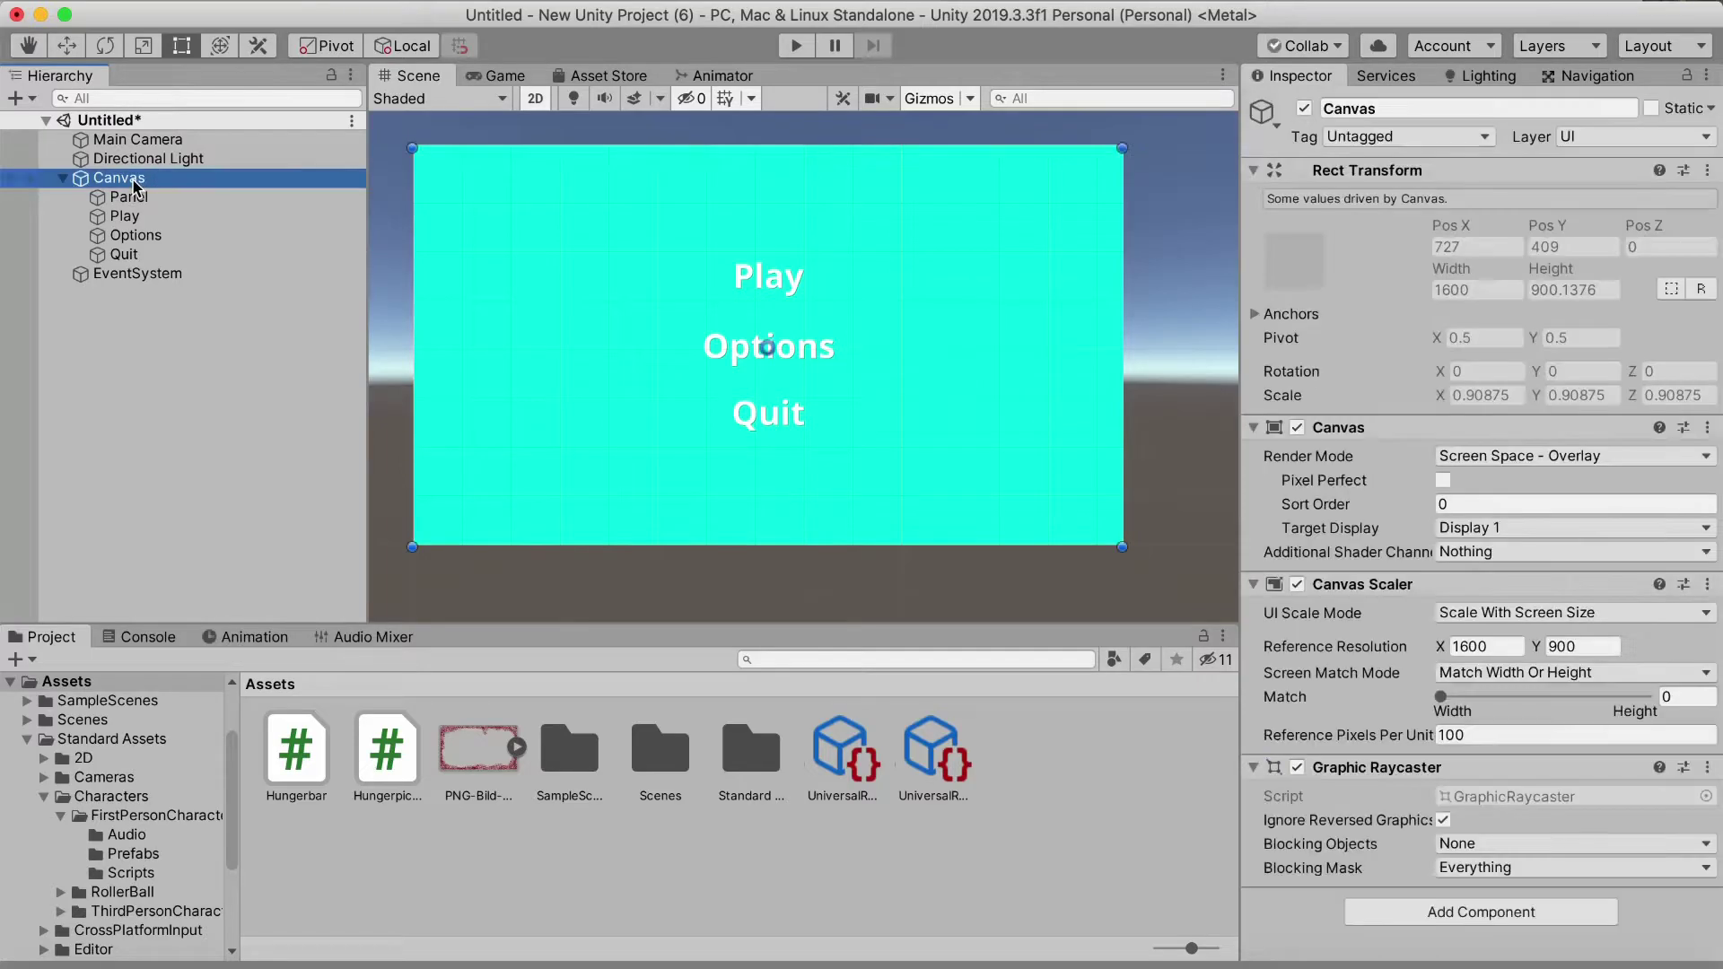
right_click(135, 179)
mouse_move(201, 571)
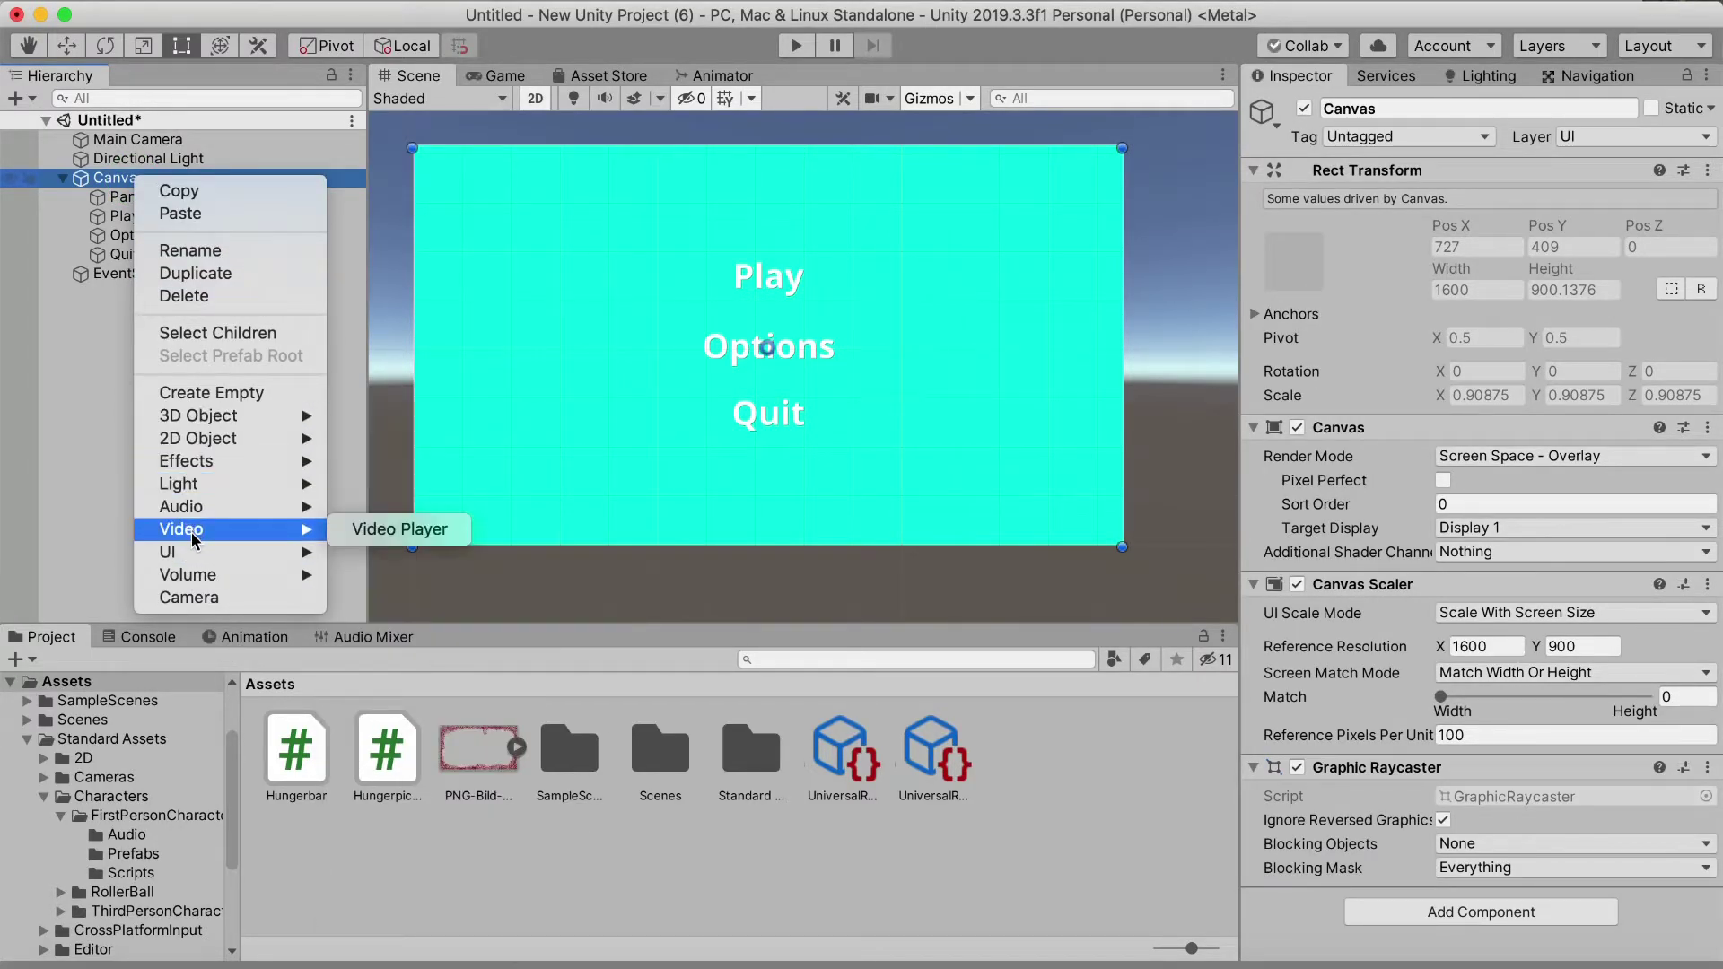
click(177, 395)
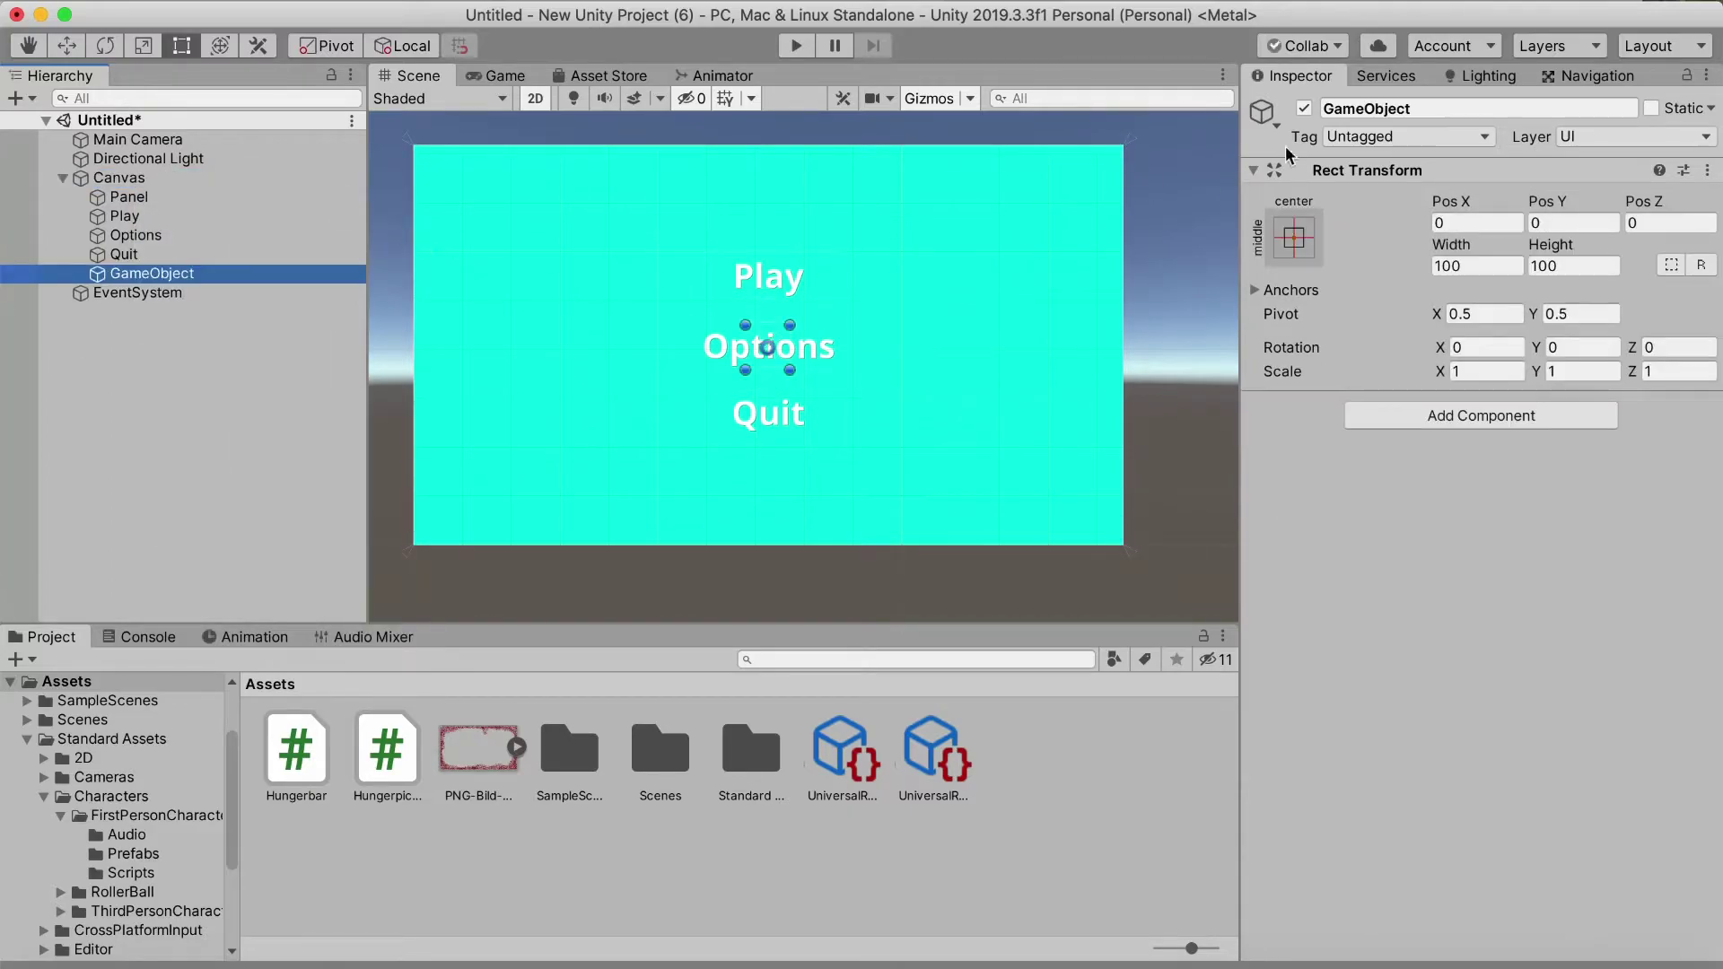
click(1431, 109)
key(BackSpace)
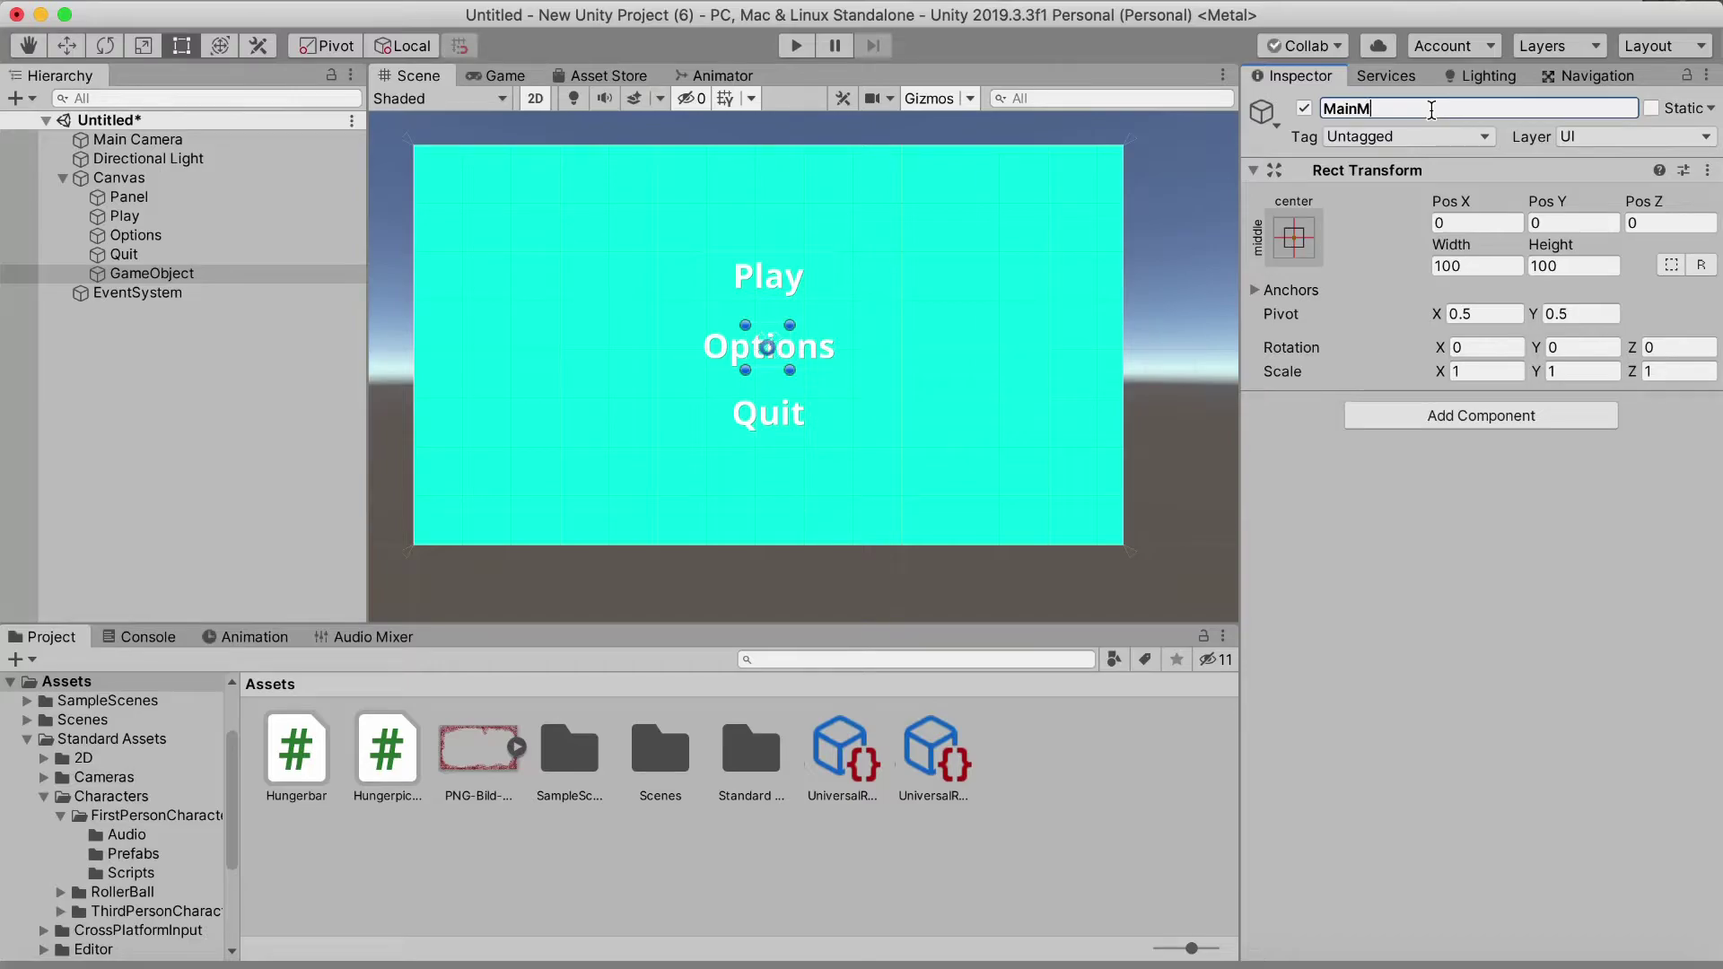
key(Return)
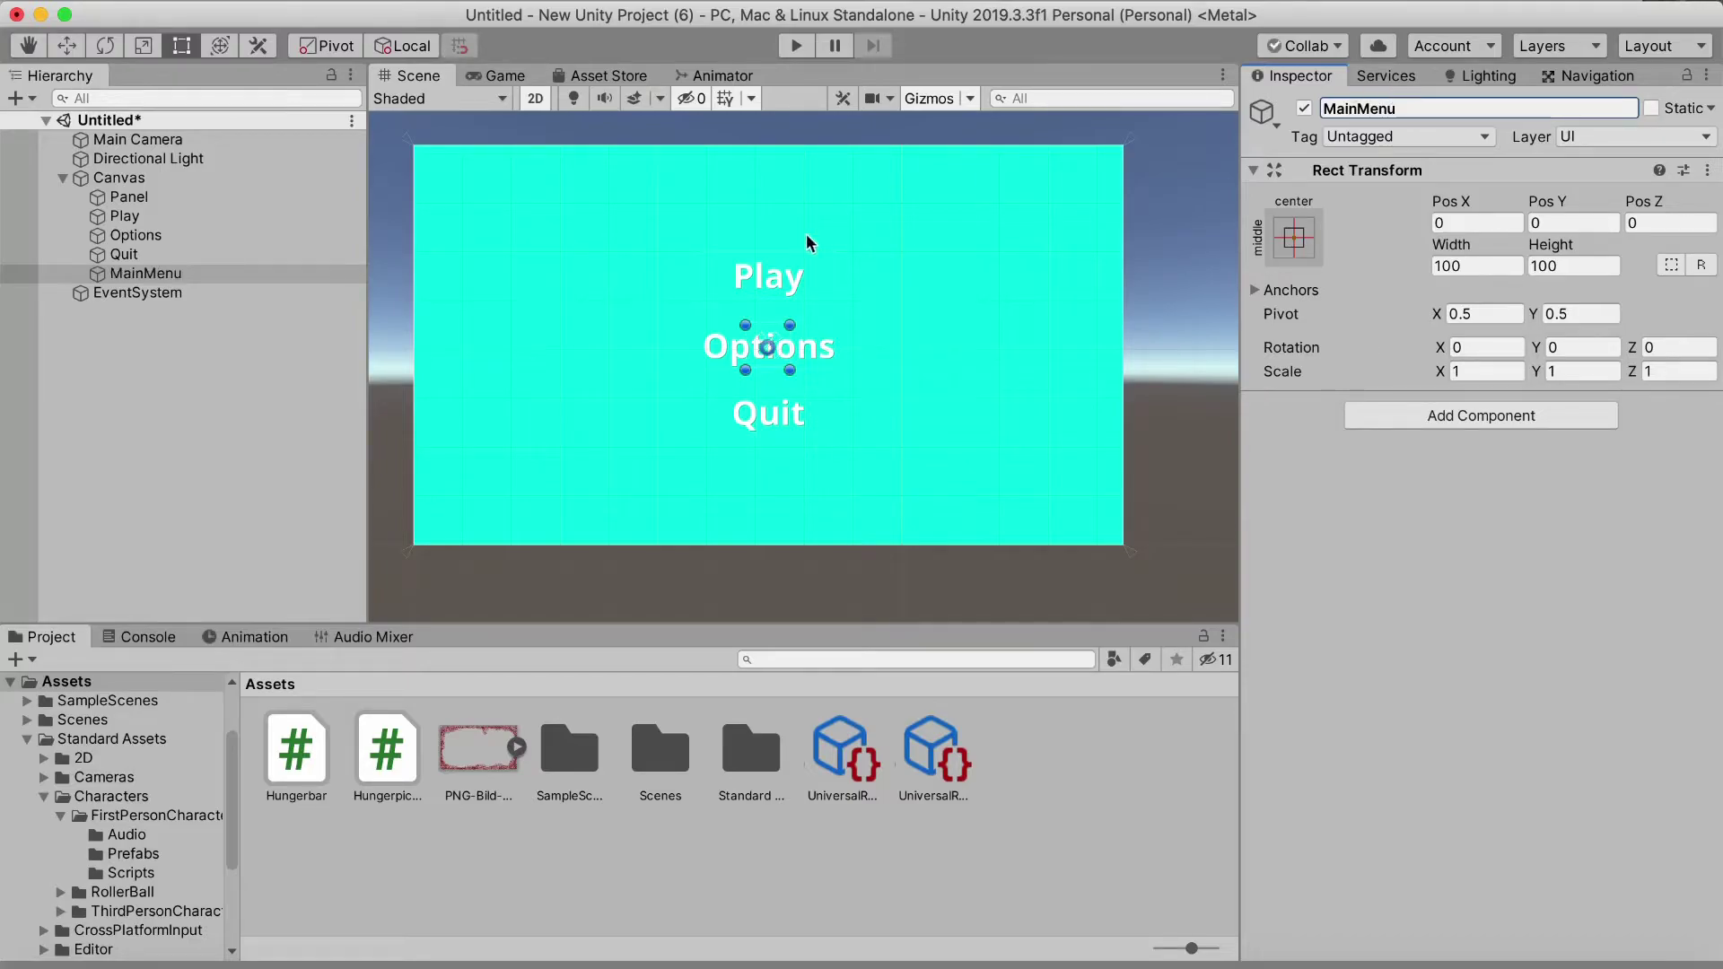
Make the Play, Options and Quit objects children of the MainMenu object
click(122, 255)
super+click(125, 216)
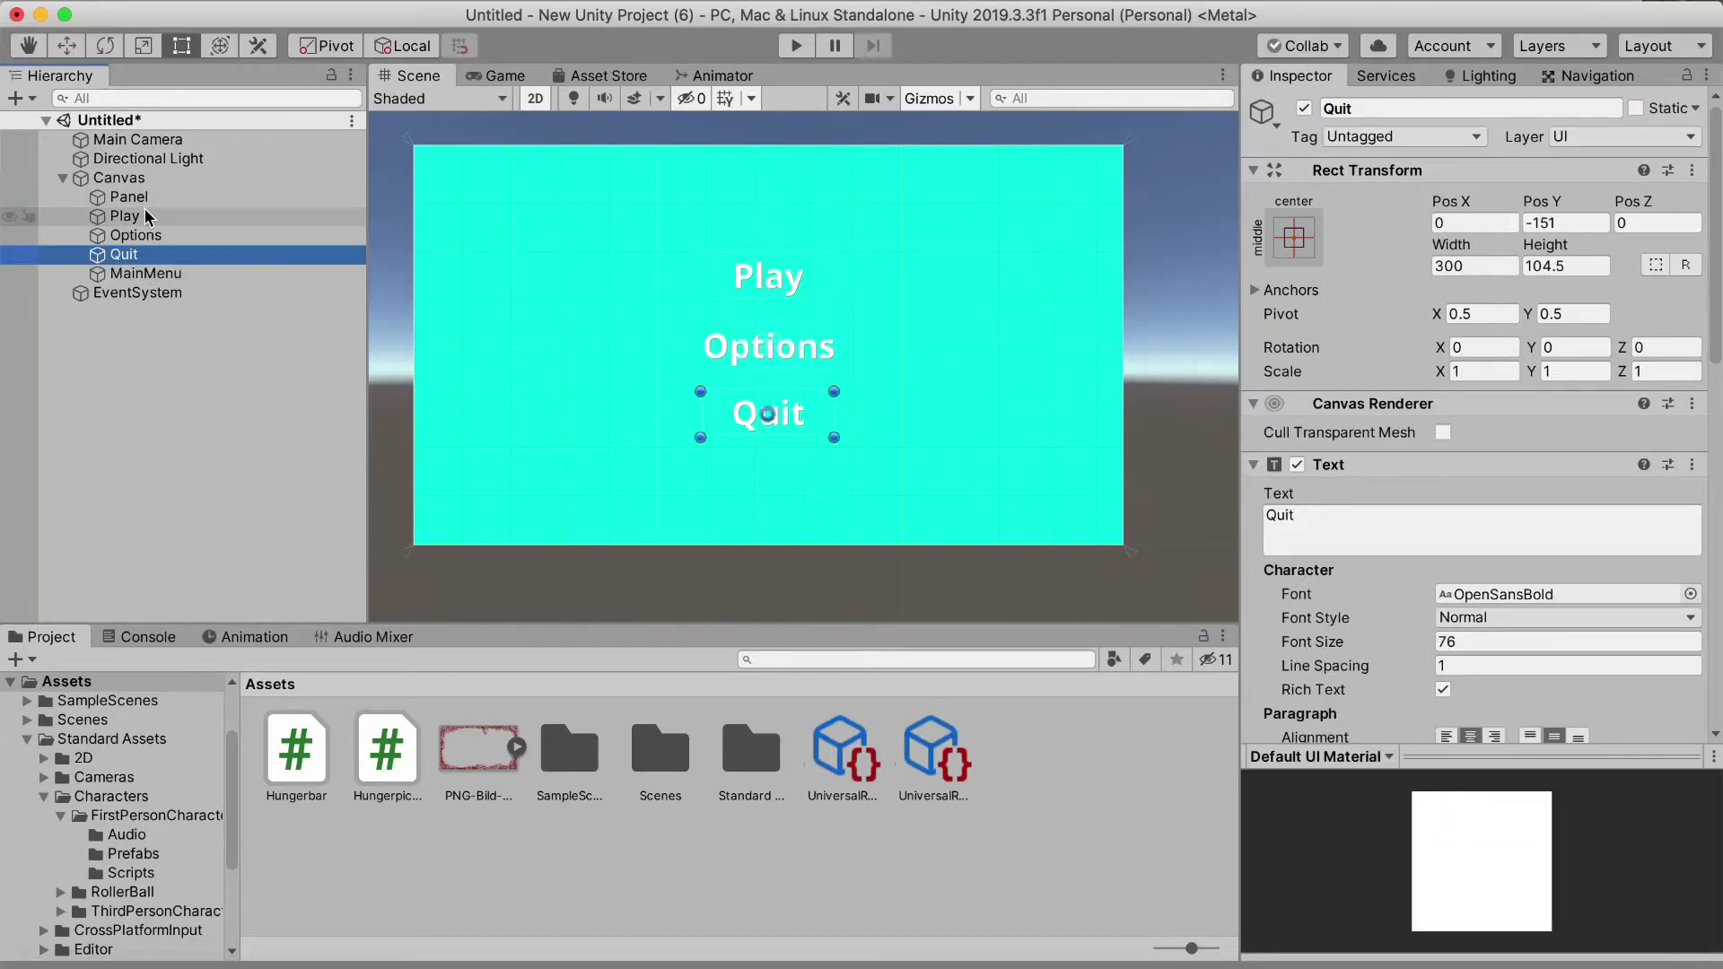
super+click(135, 235)
drag(168, 238, 143, 274)
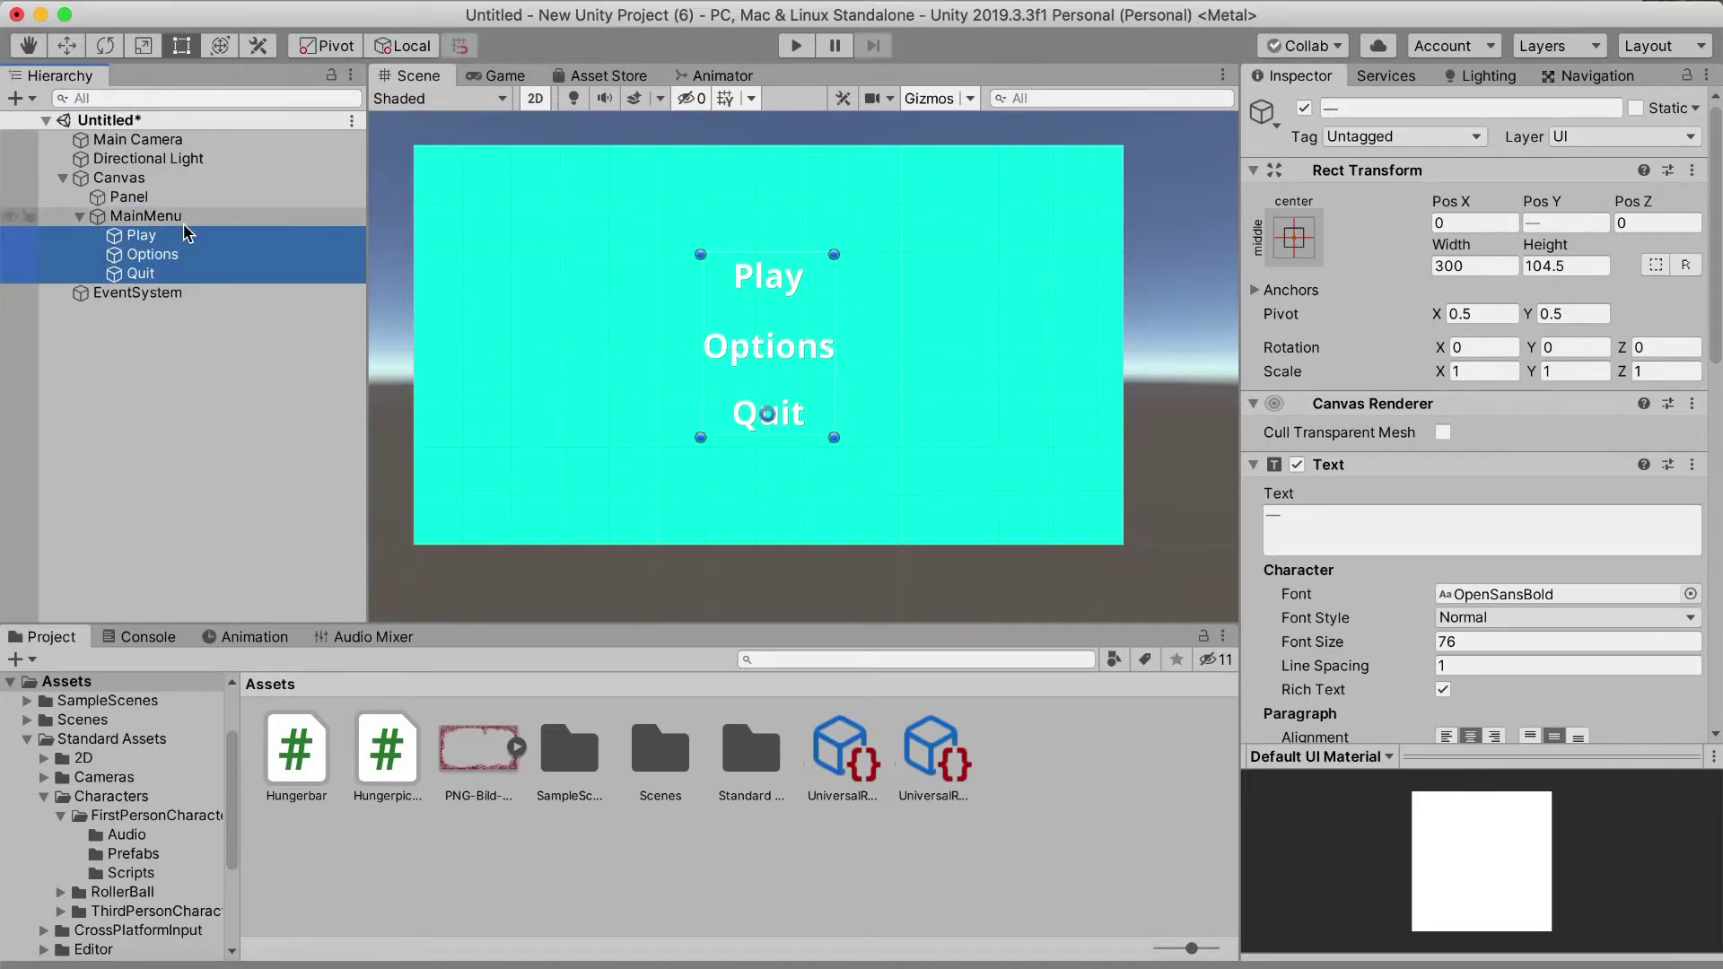
click(136, 373)
Toggle the MainMenu object's active state off and on to check how its buttons respond
click(139, 218)
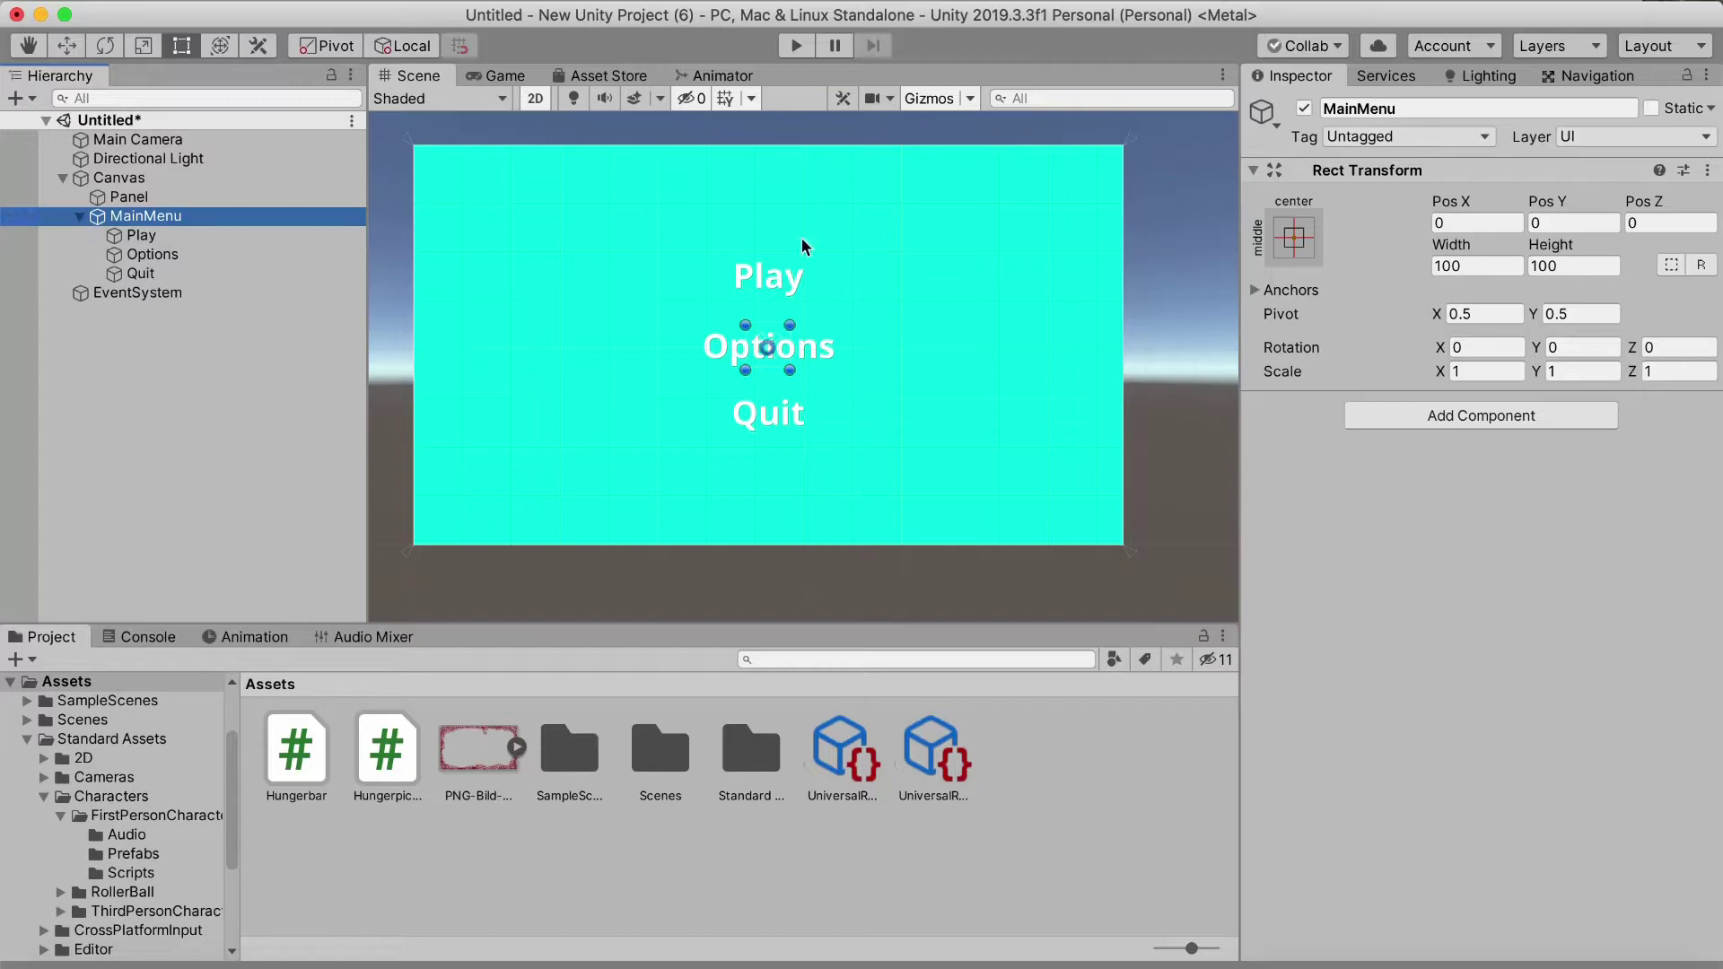
click(1307, 107)
click(1307, 107)
click(1307, 107)
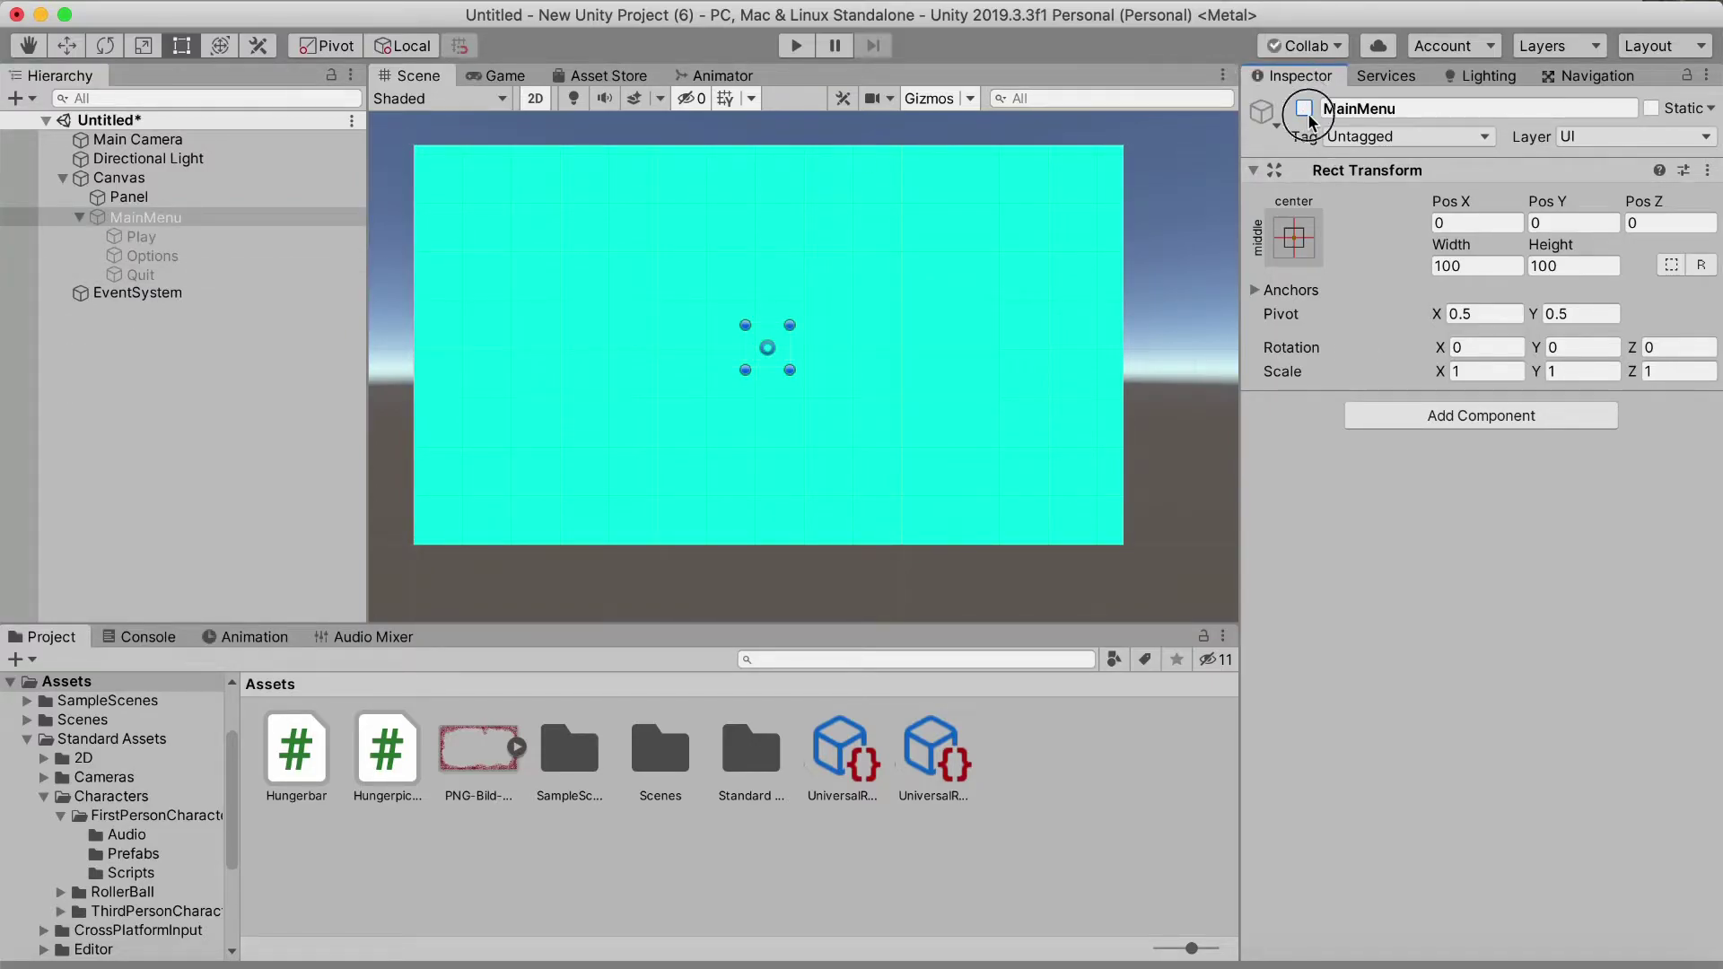
click(1306, 107)
click(225, 311)
Create another empty child object in the Canvas and name it OptionsMenu
click(133, 181)
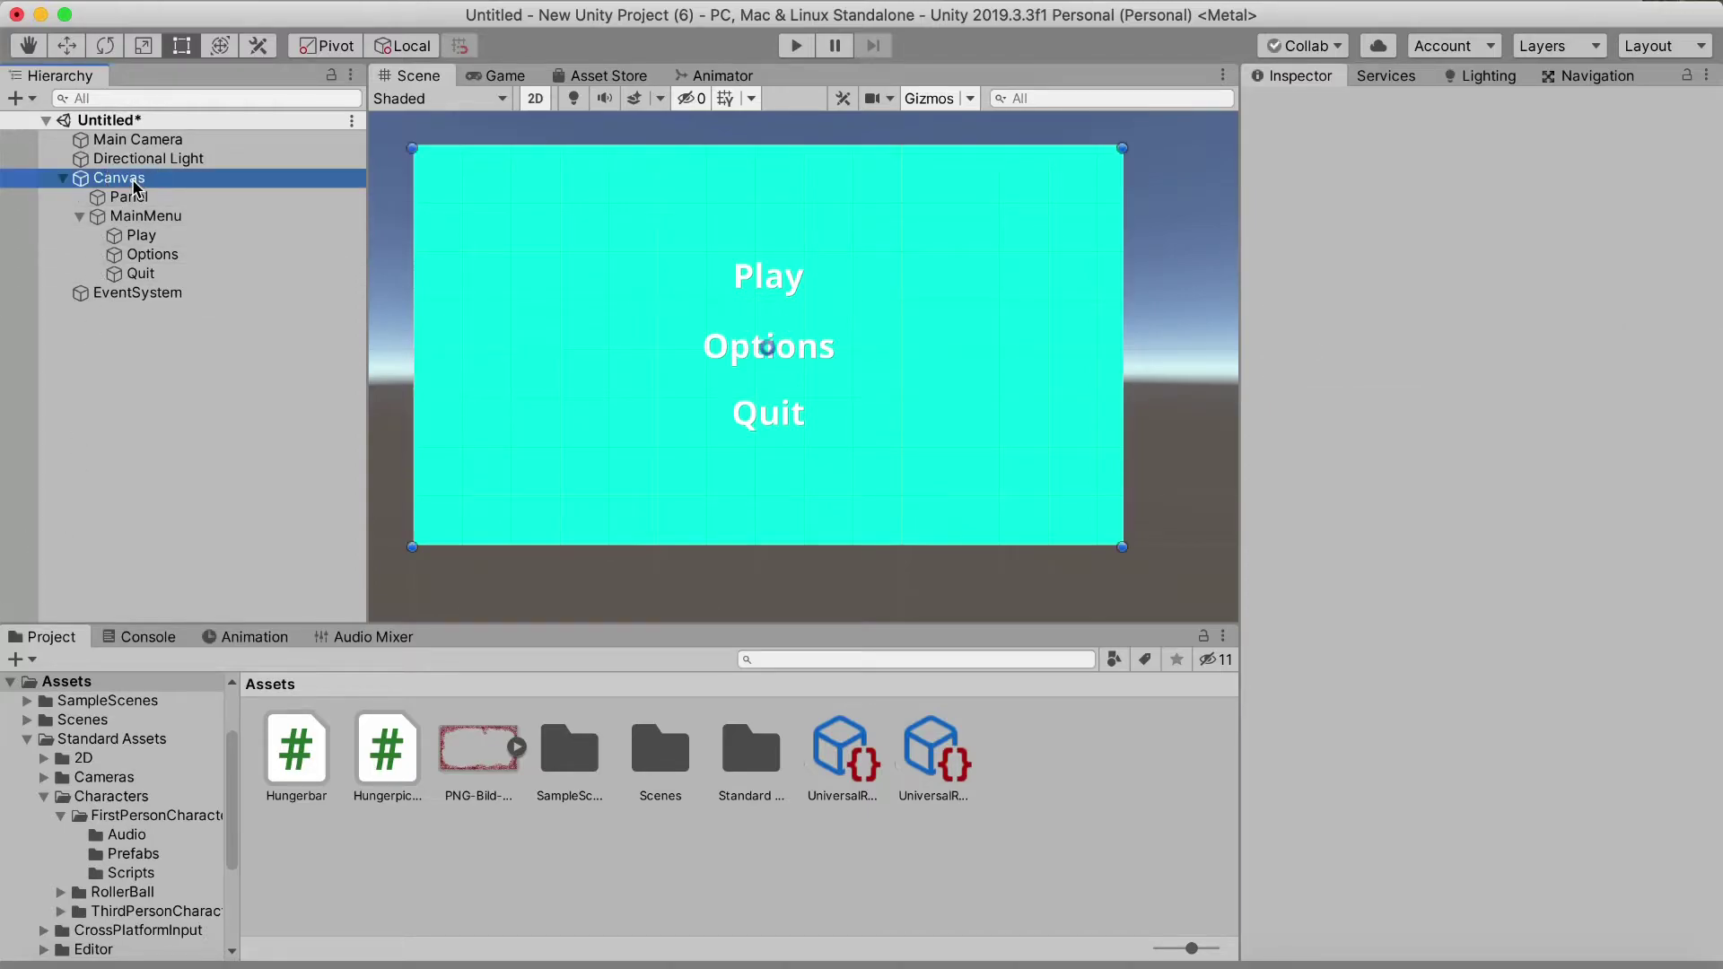
right_click(133, 180)
click(159, 391)
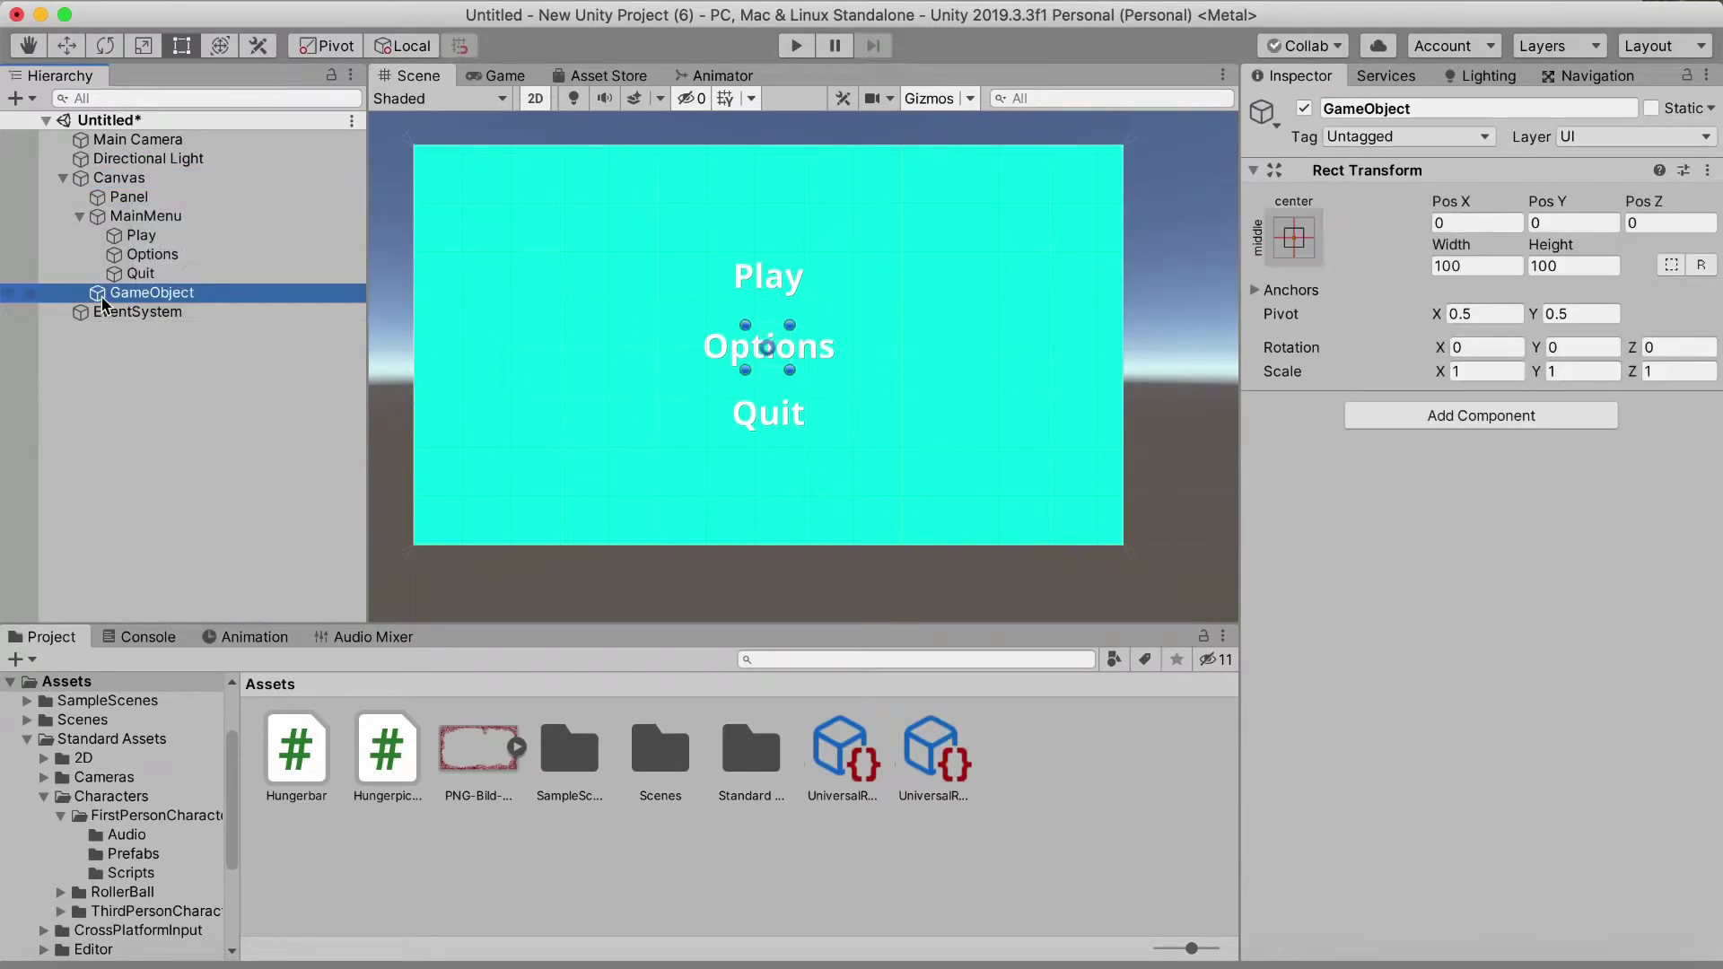
click(1420, 109)
key(BackSpace)
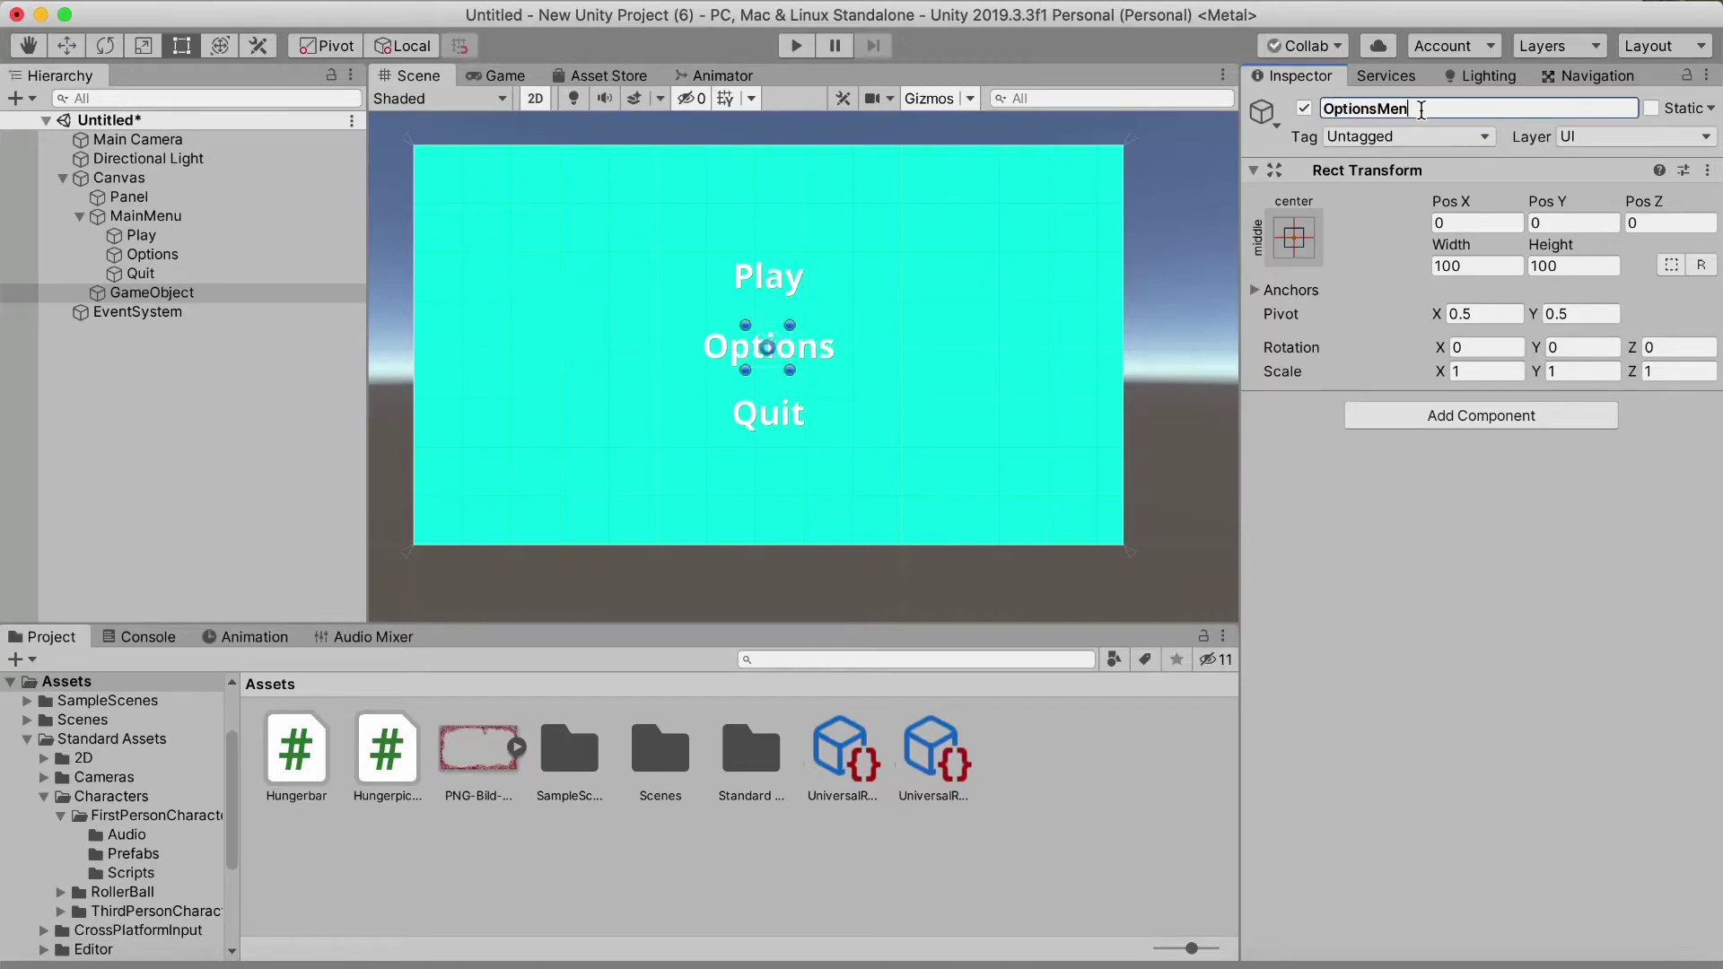
key(Return)
Apply the stretch-stretch anchor preset with position to OptionsMenu so that it fills the whole Canvas
click(1259, 235)
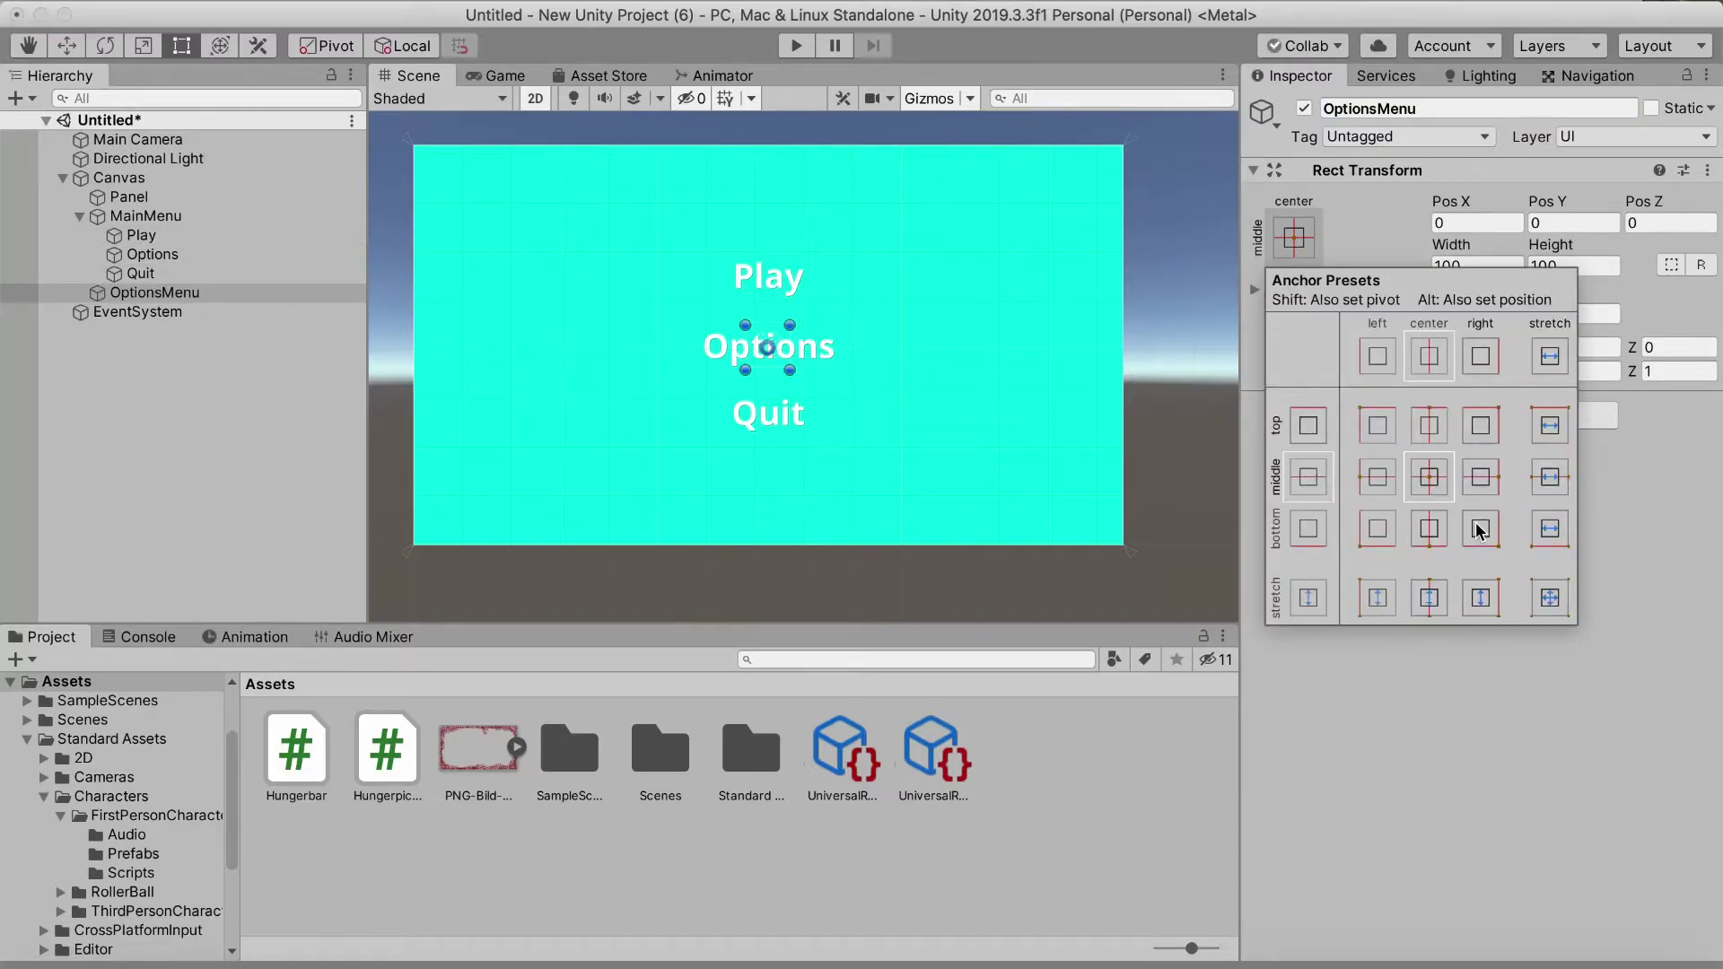
key(alt)
key(alt)
alt+click(1549, 598)
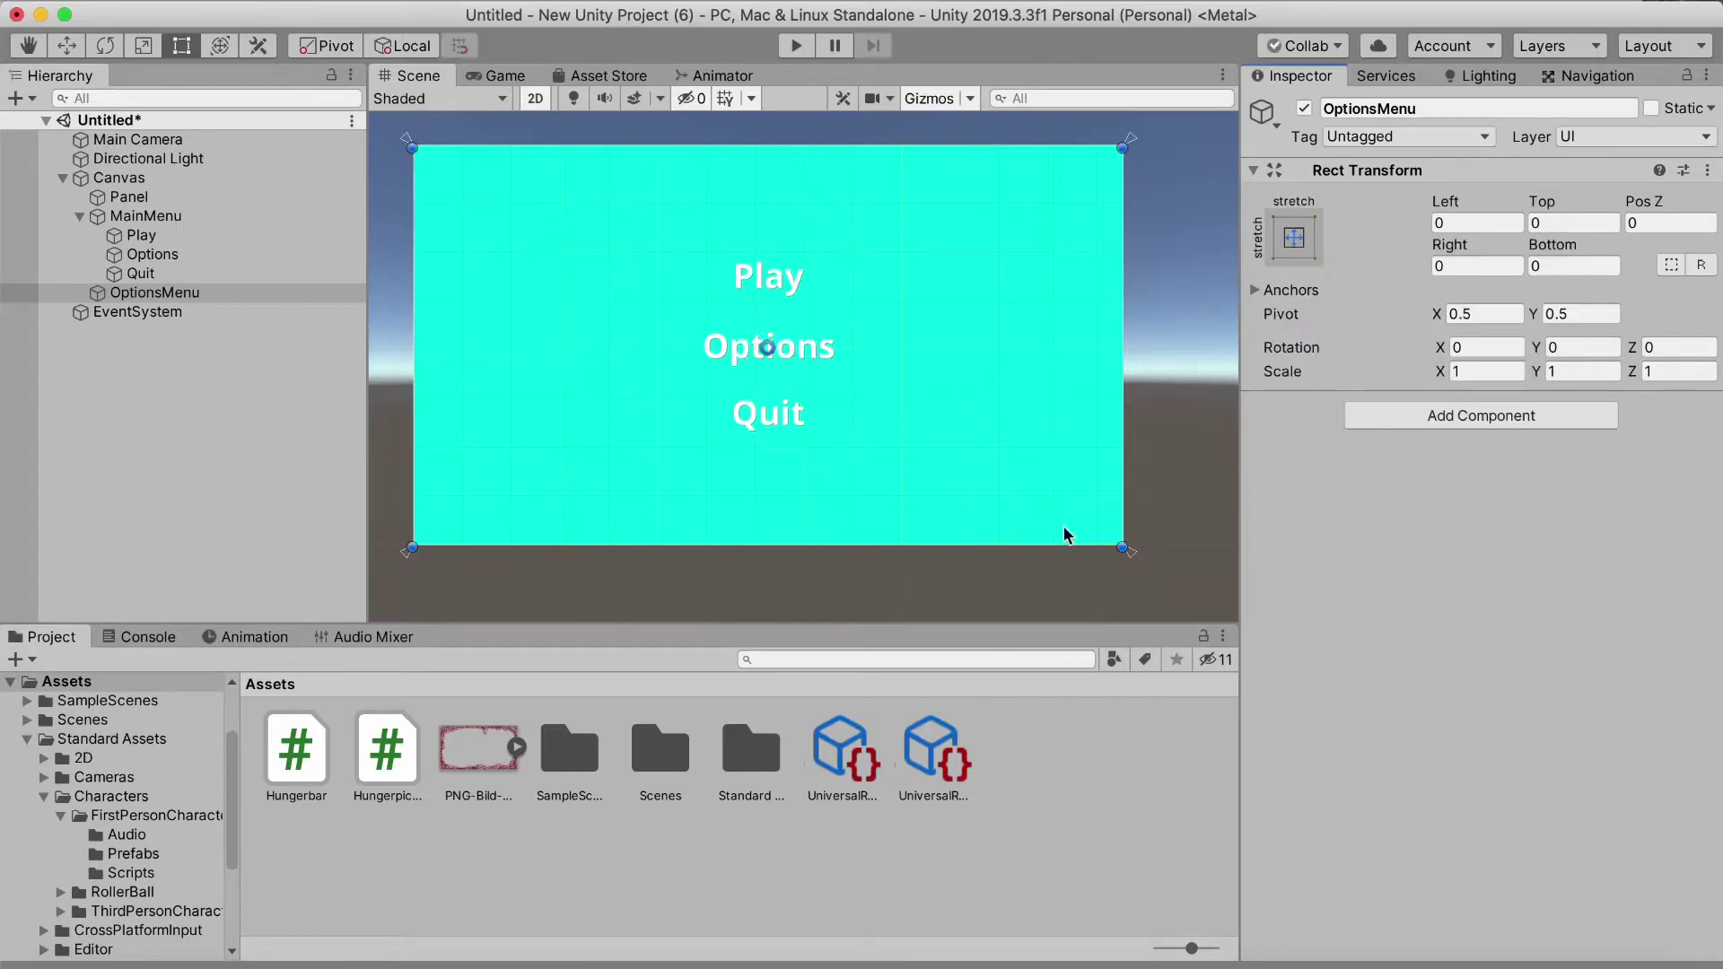
scroll(885, 351, down, 2)
scroll(884, 342, up, 2)
scroll(891, 363, down, 5)
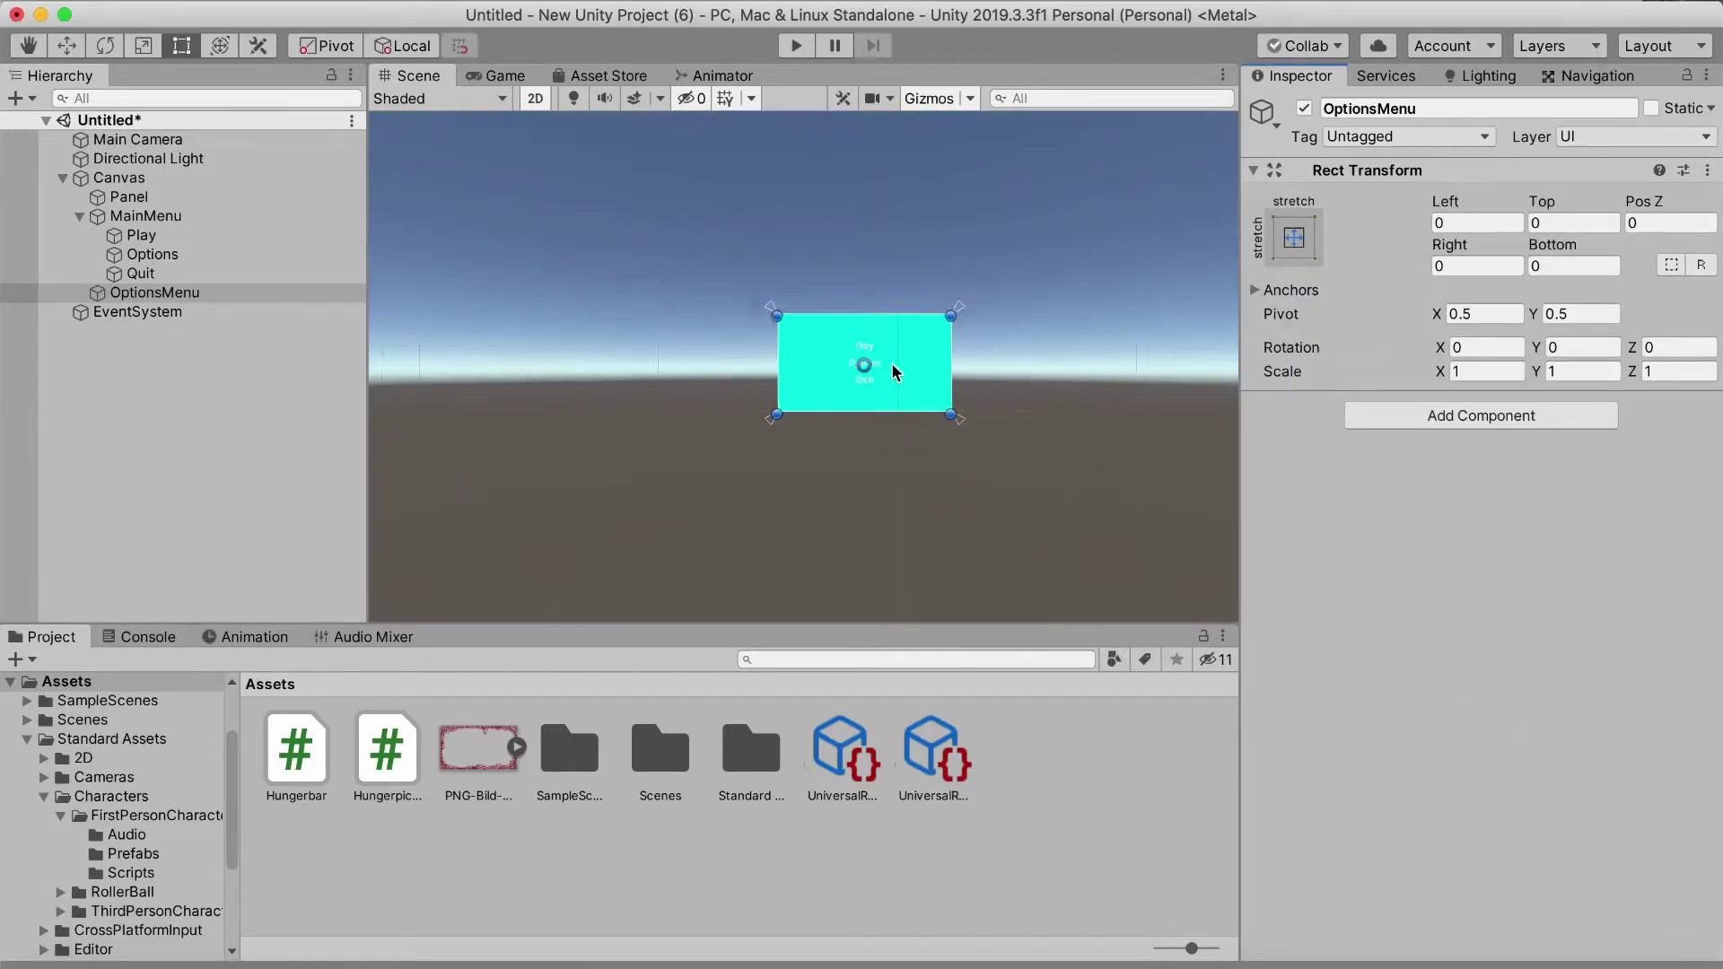
scroll(903, 368, up, 4)
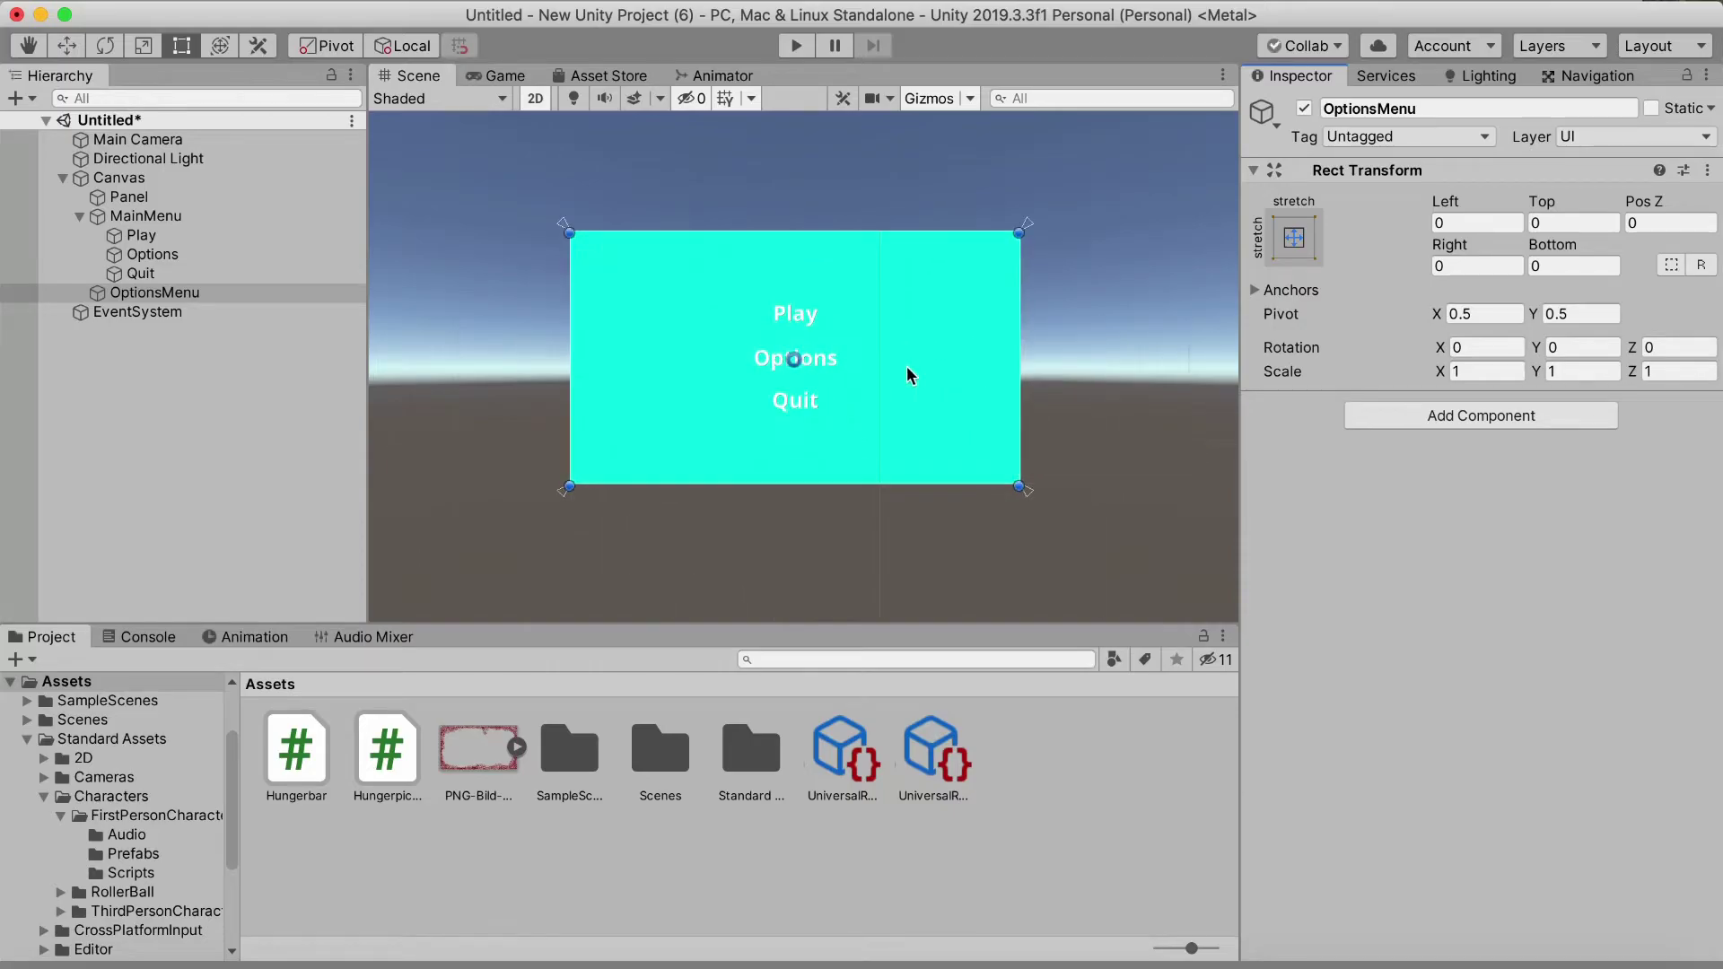
Deactivate the MainMenu object to hide its buttons in the scene
click(179, 293)
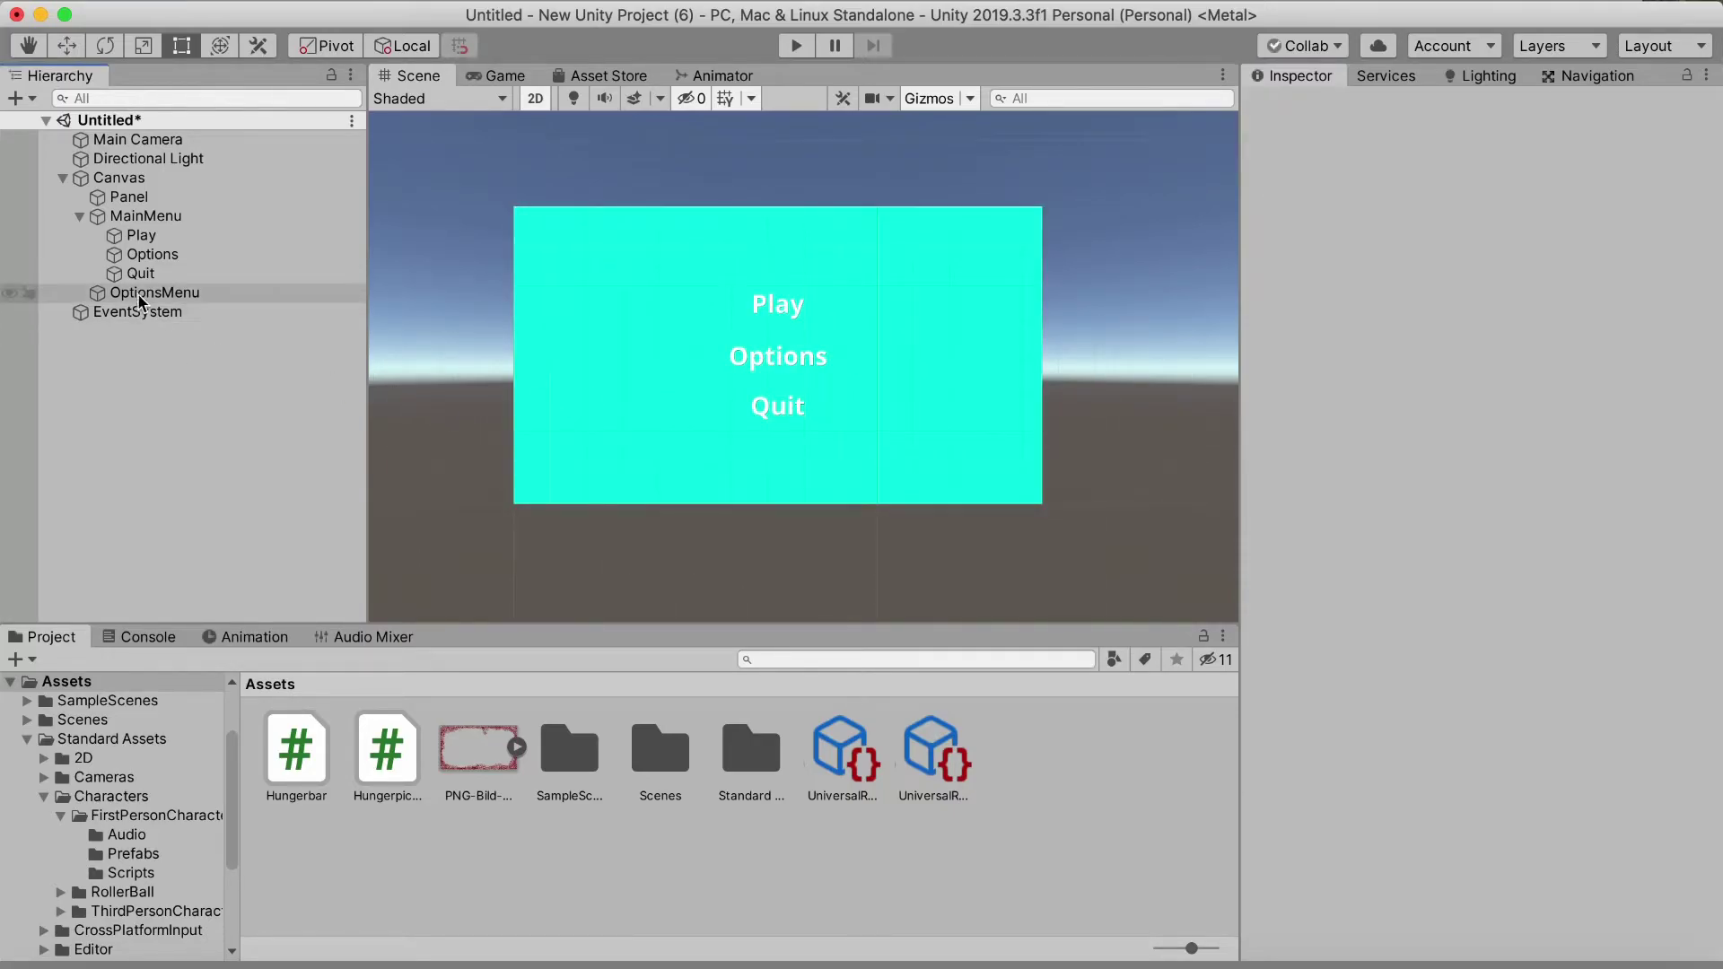
click(144, 217)
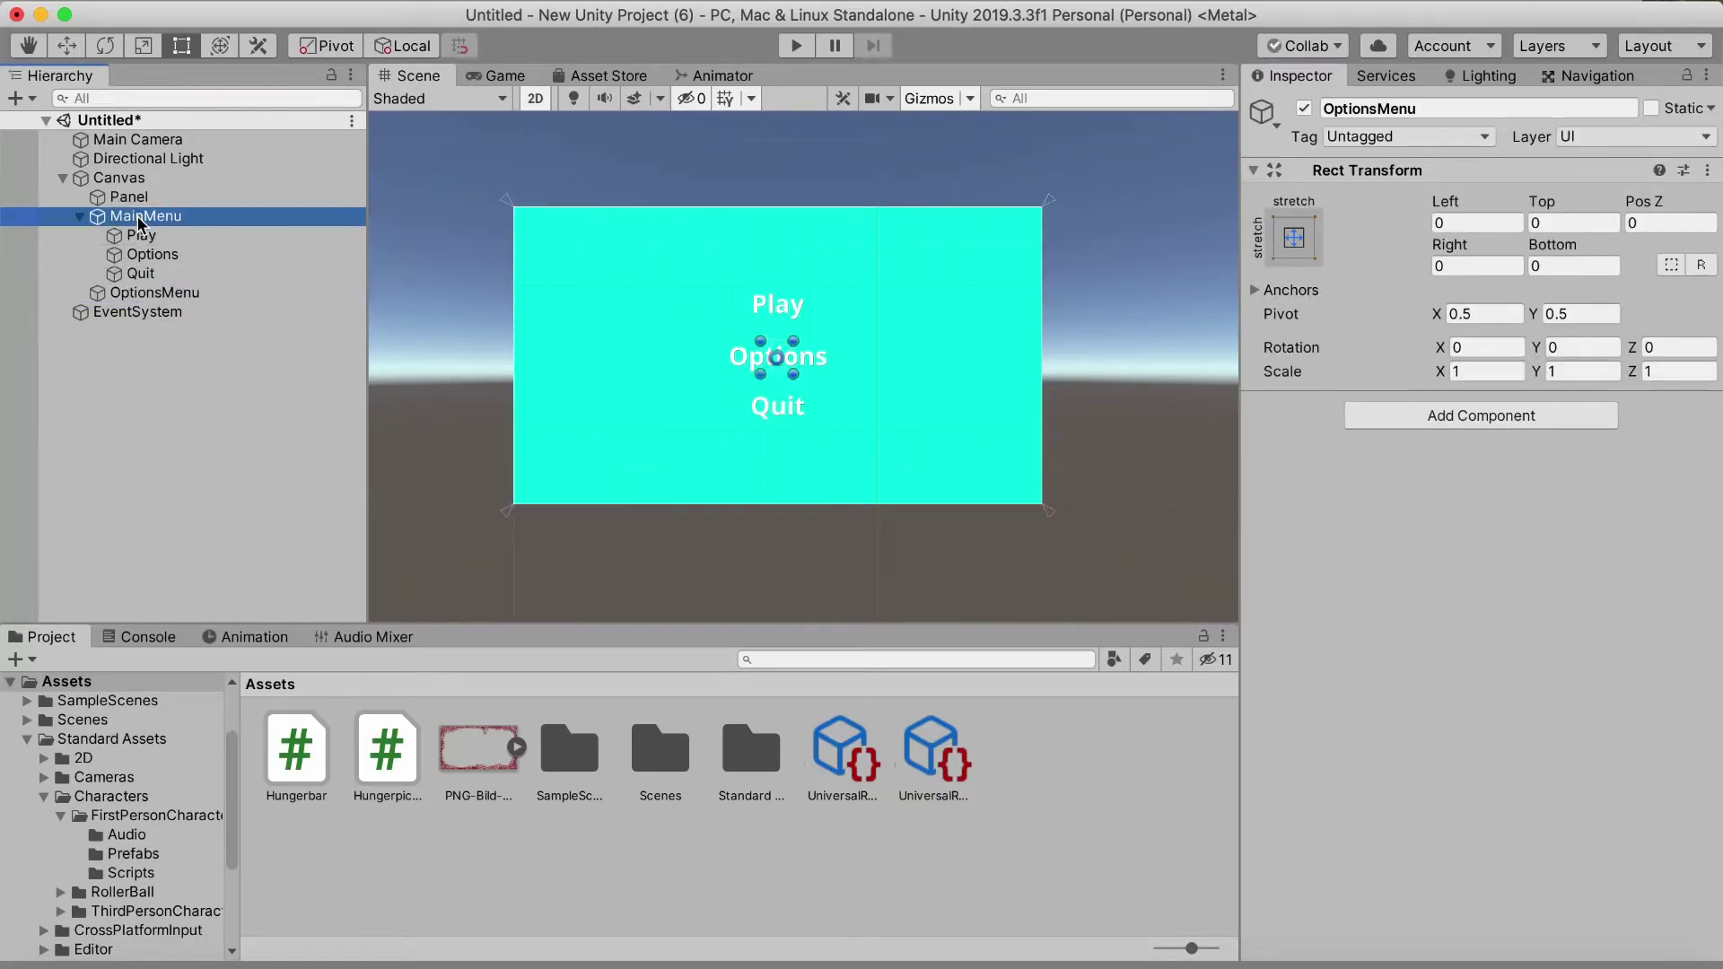
click(1304, 109)
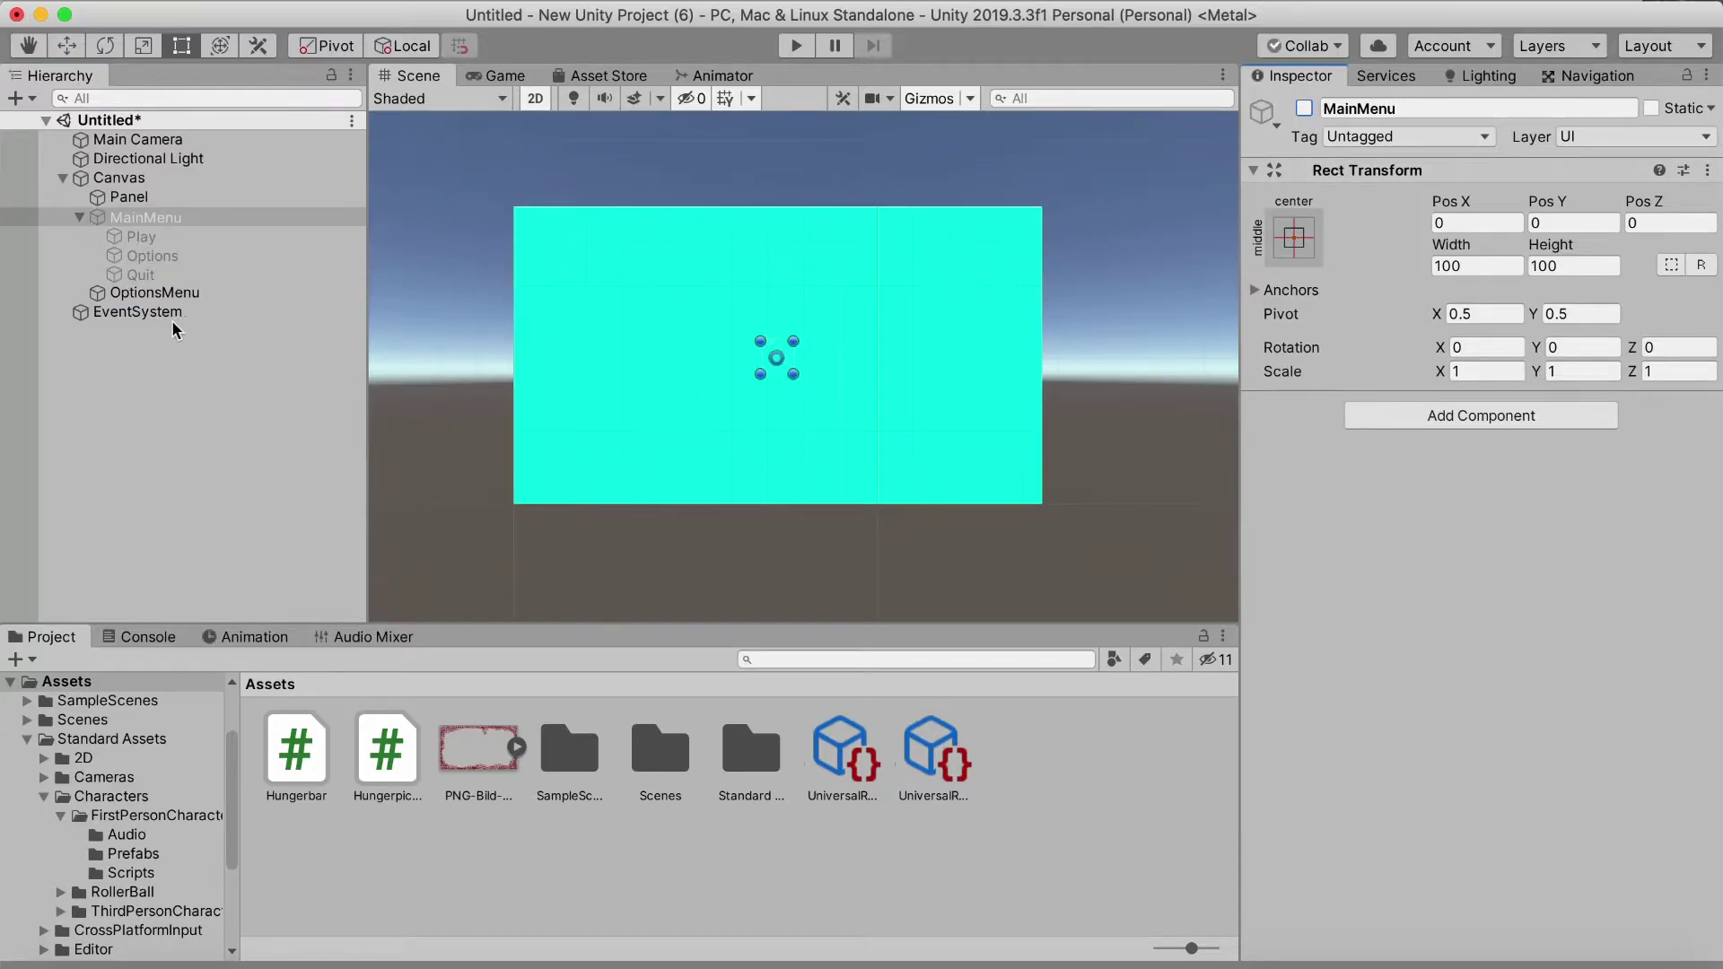
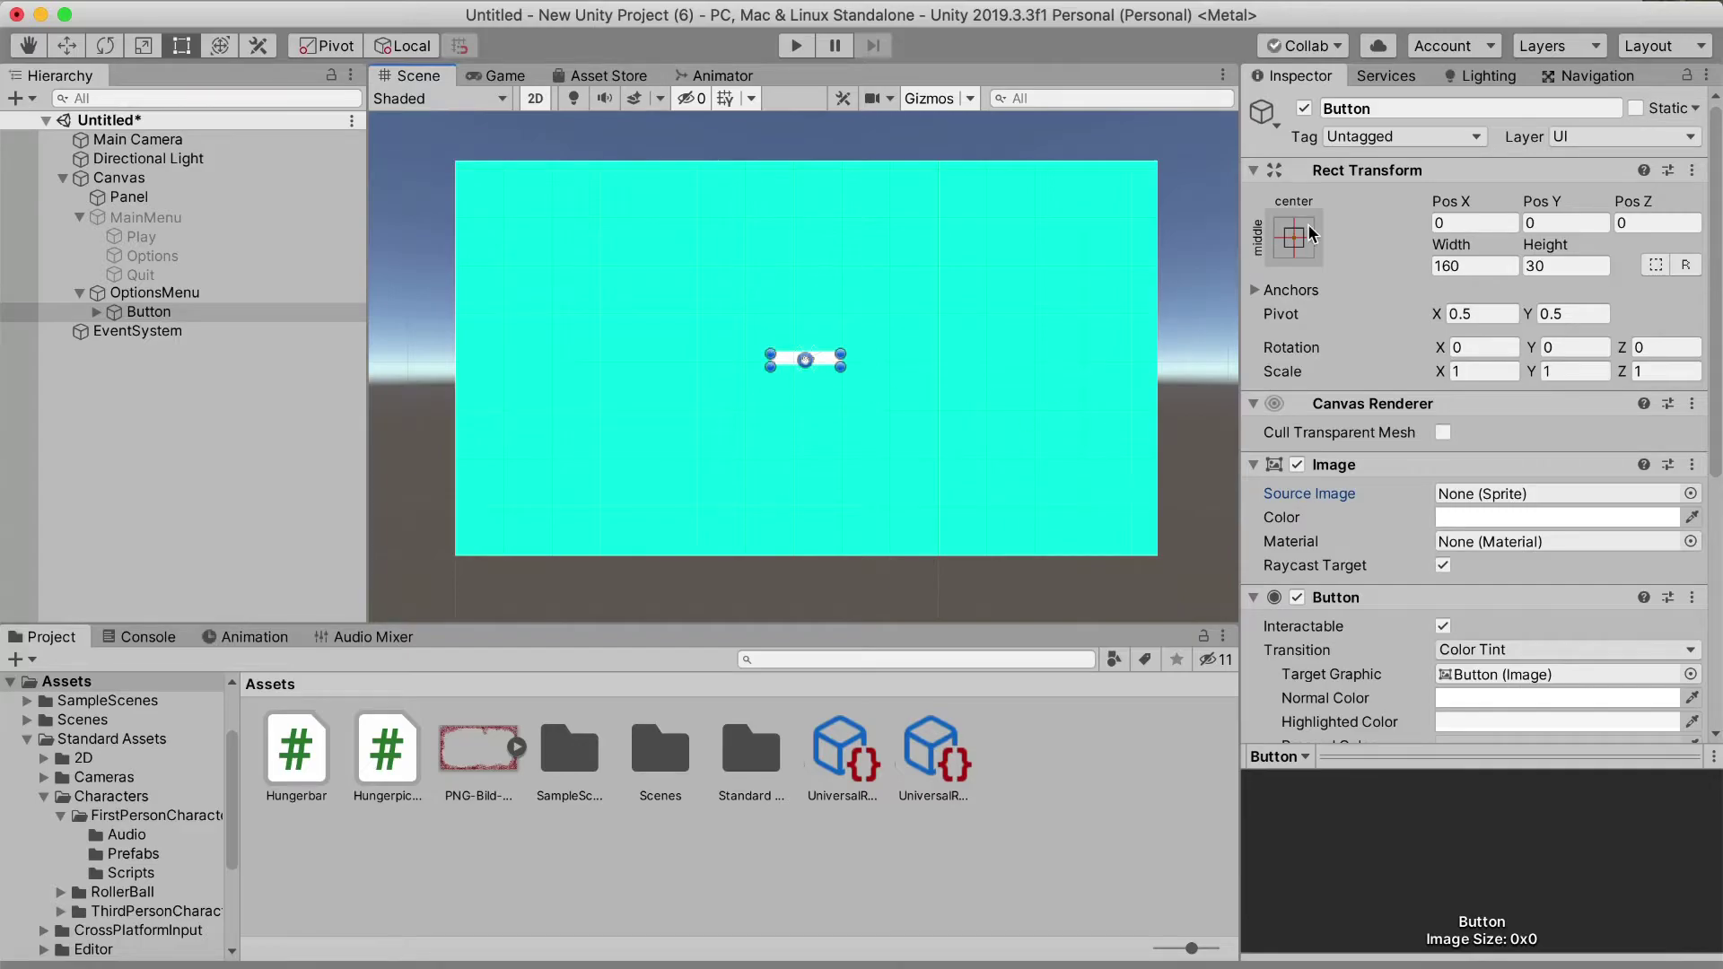
Resize the Button under OptionsMenu to a width of about 291 and a height of about 74
drag(1451, 244, 1146, 219)
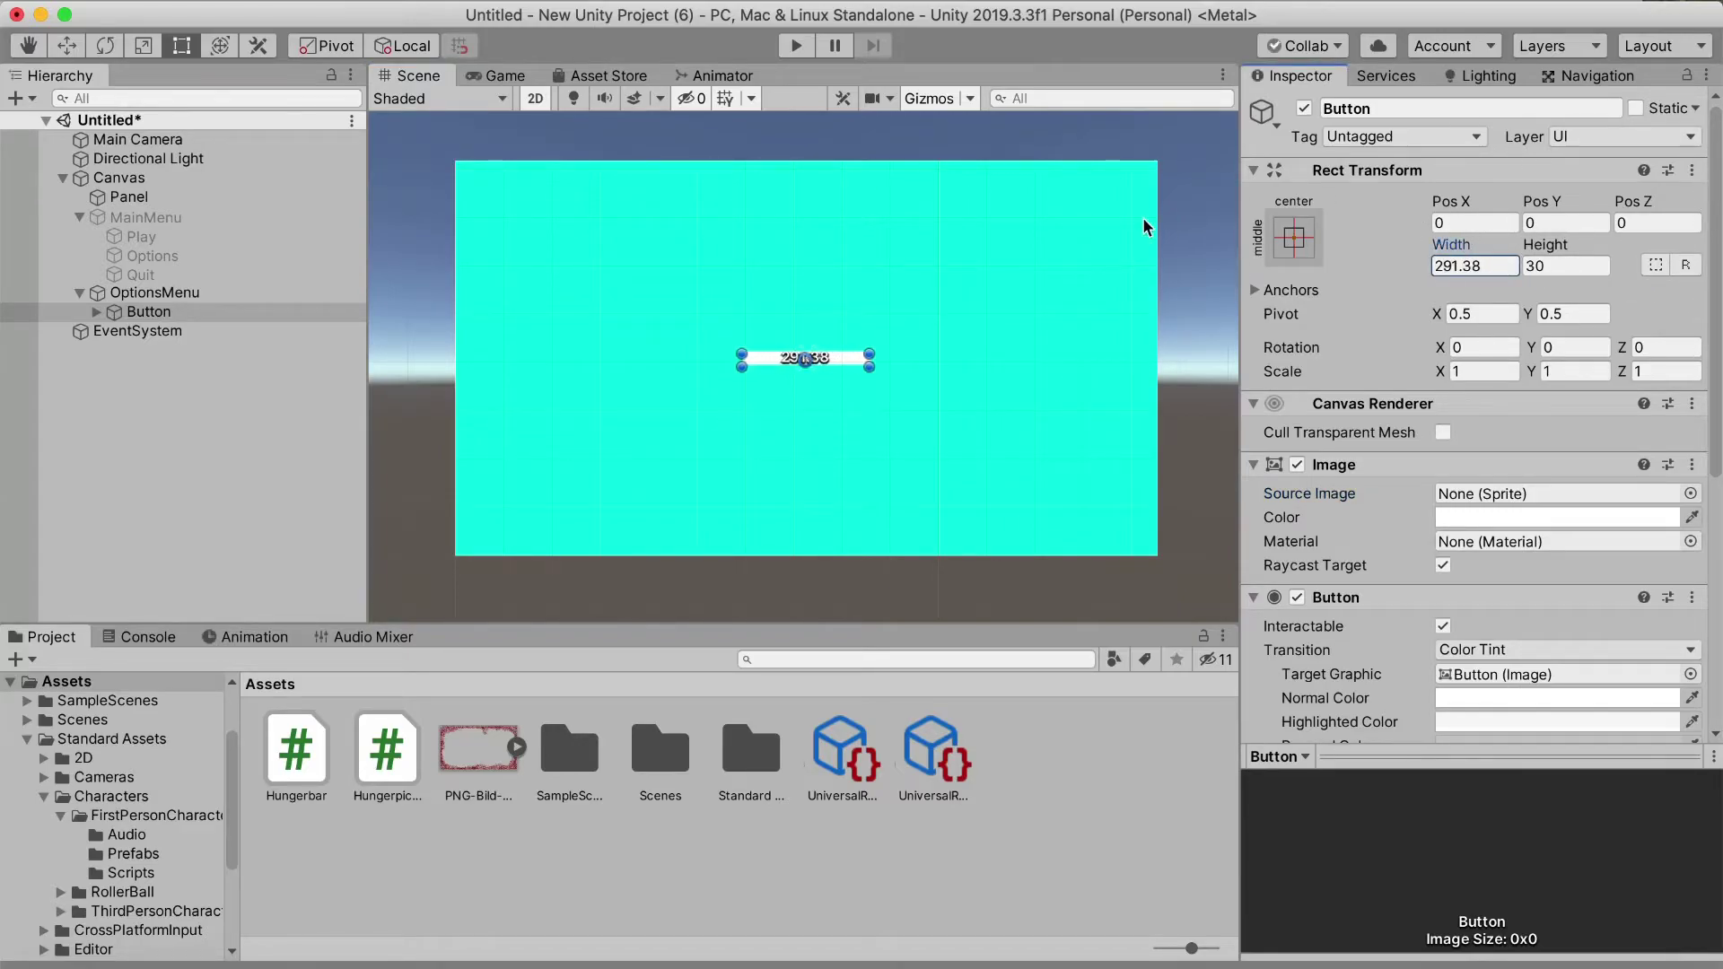
drag(1544, 245, 1684, 260)
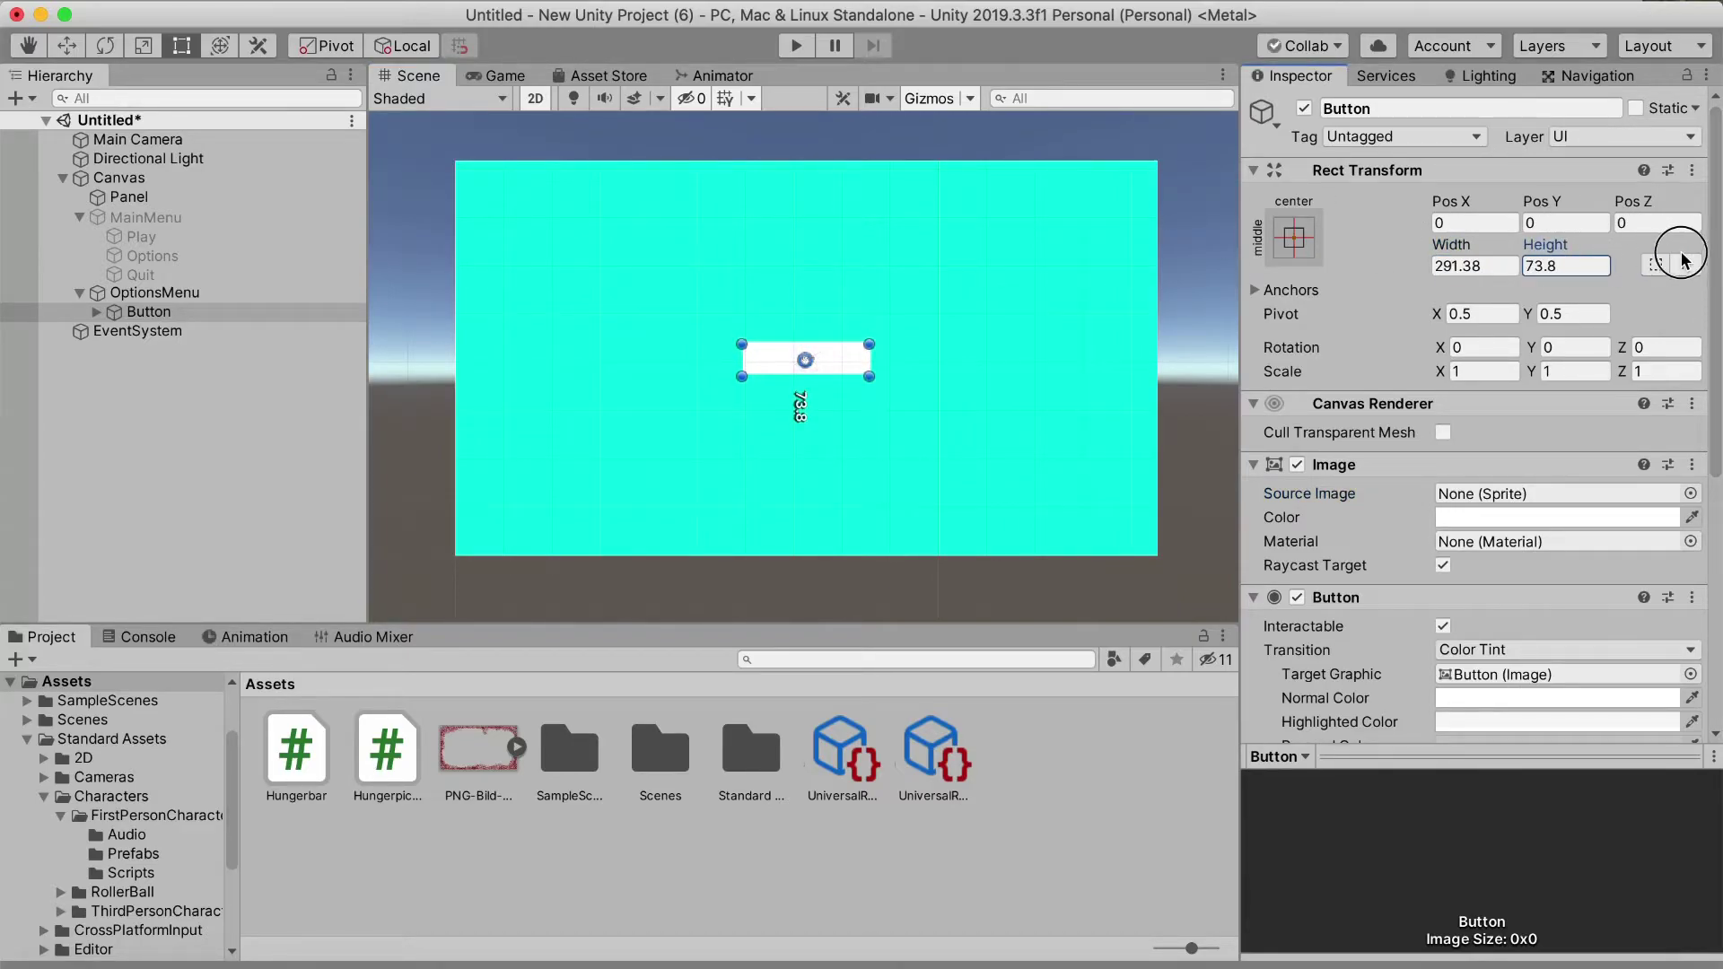
Move the OptionsMenu button down to Pos Y -363 and change its label text to Back
scroll(1346, 493, down, 1)
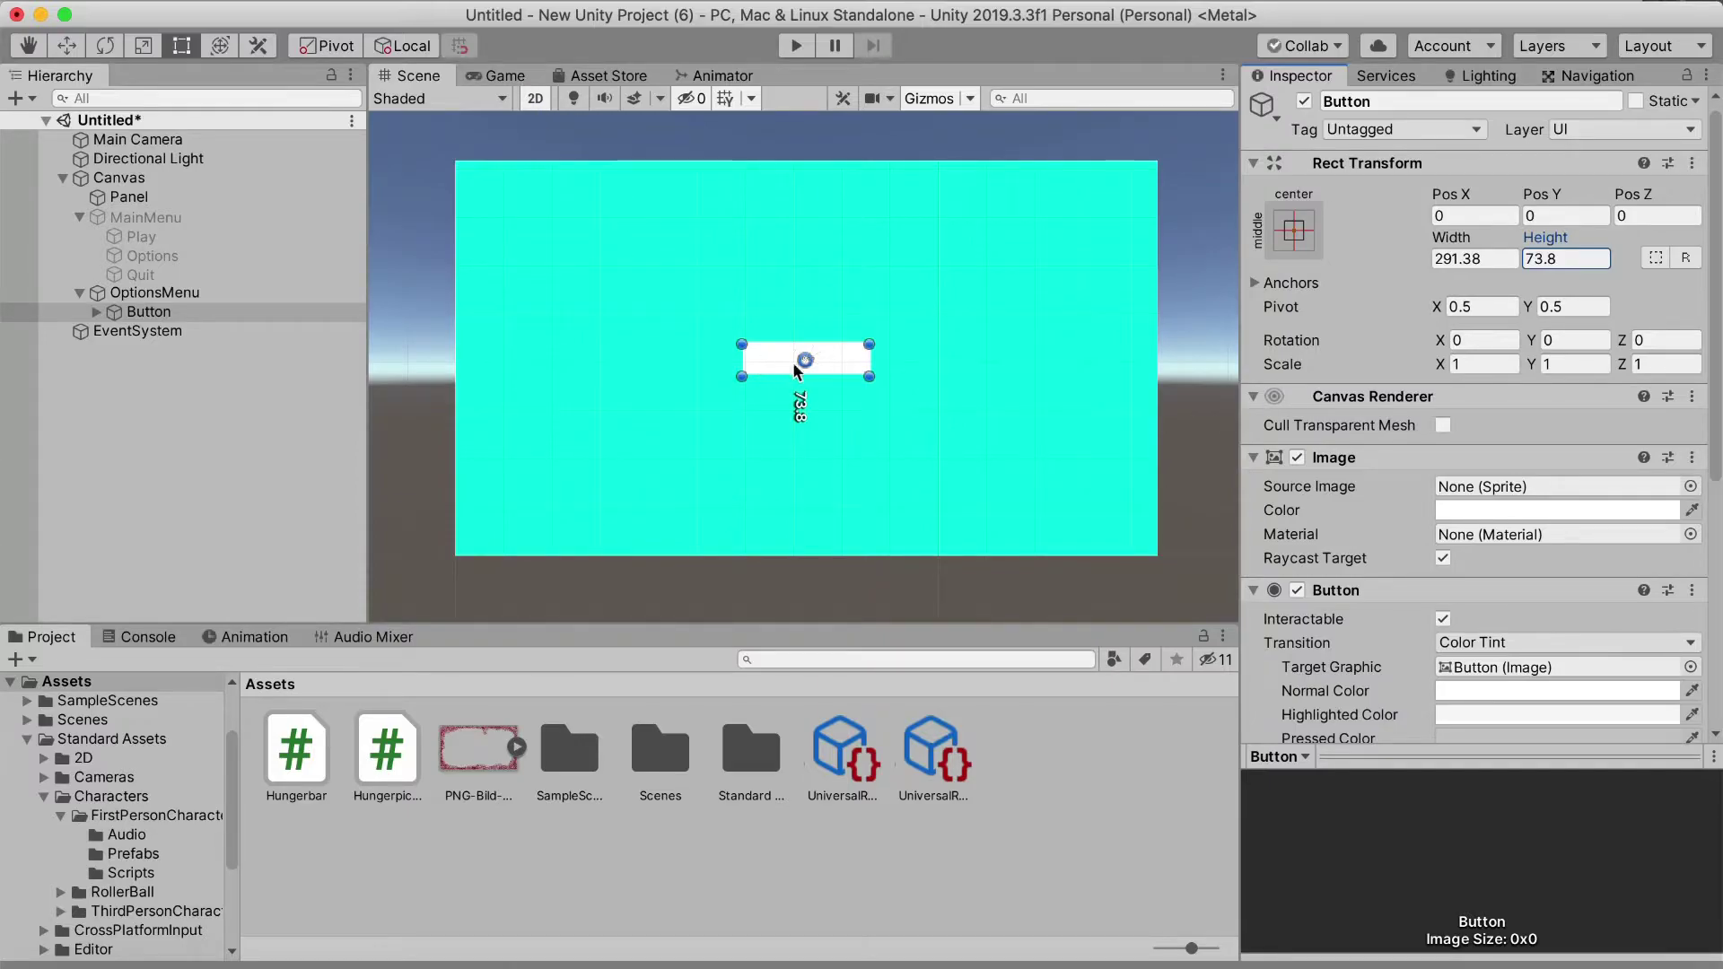
drag(754, 363, 753, 521)
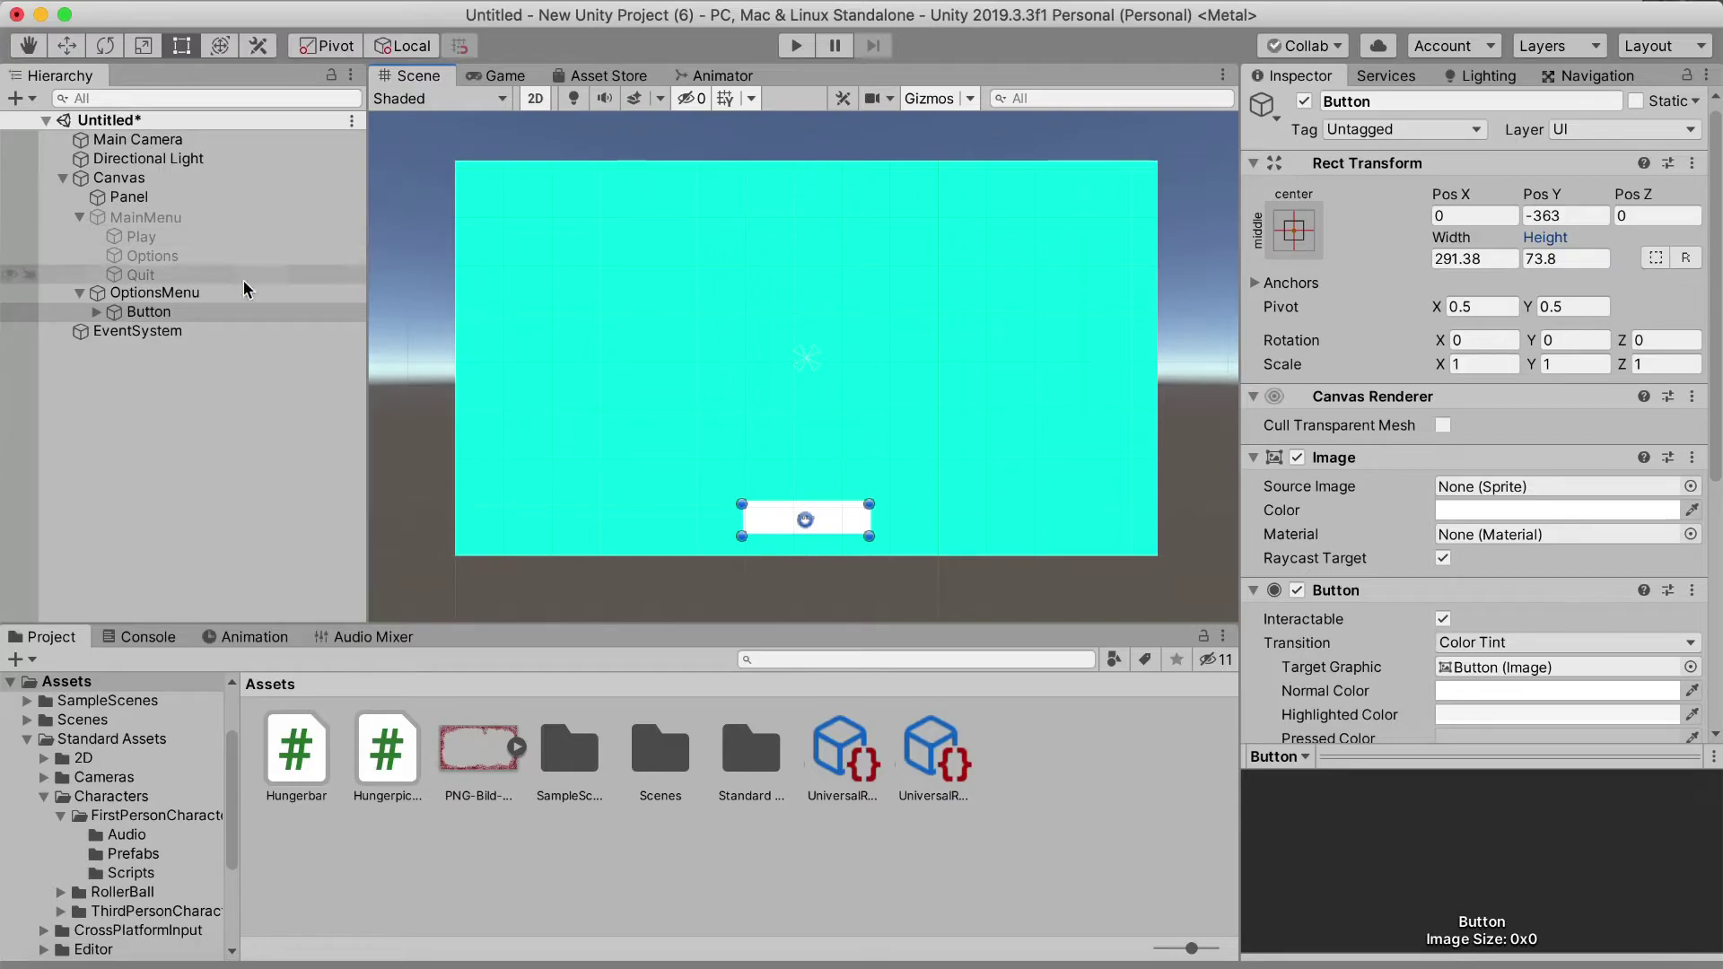
click(96, 311)
click(130, 331)
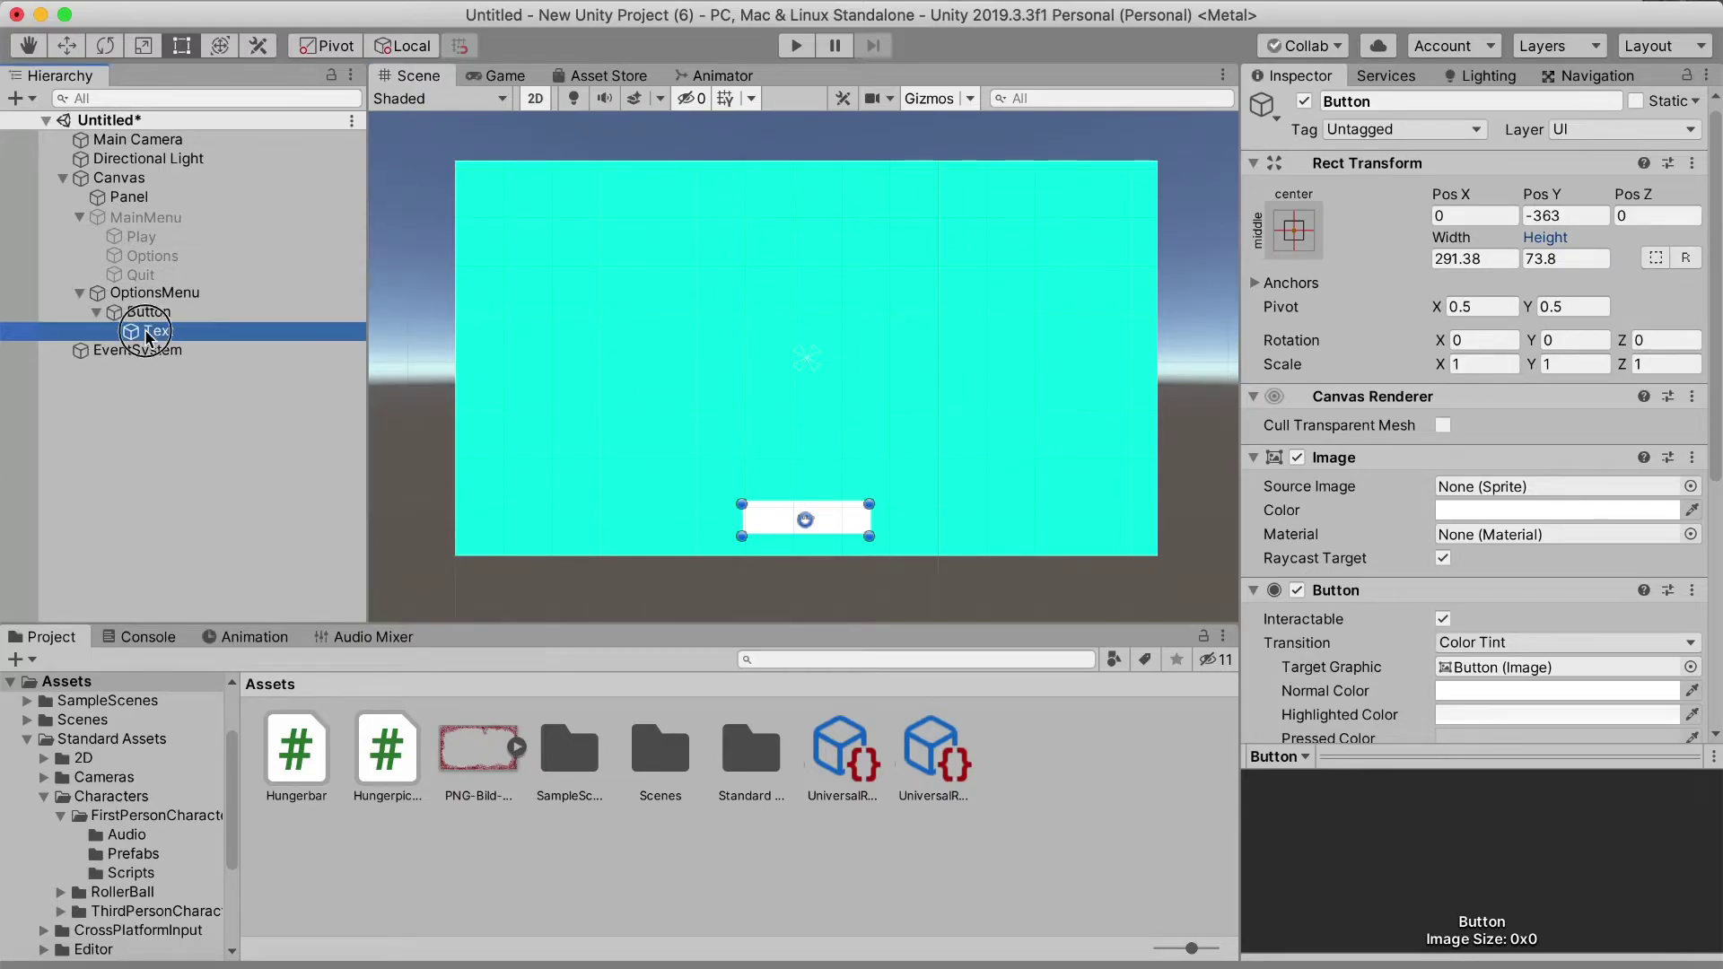
click(1349, 514)
key(BackSpace)
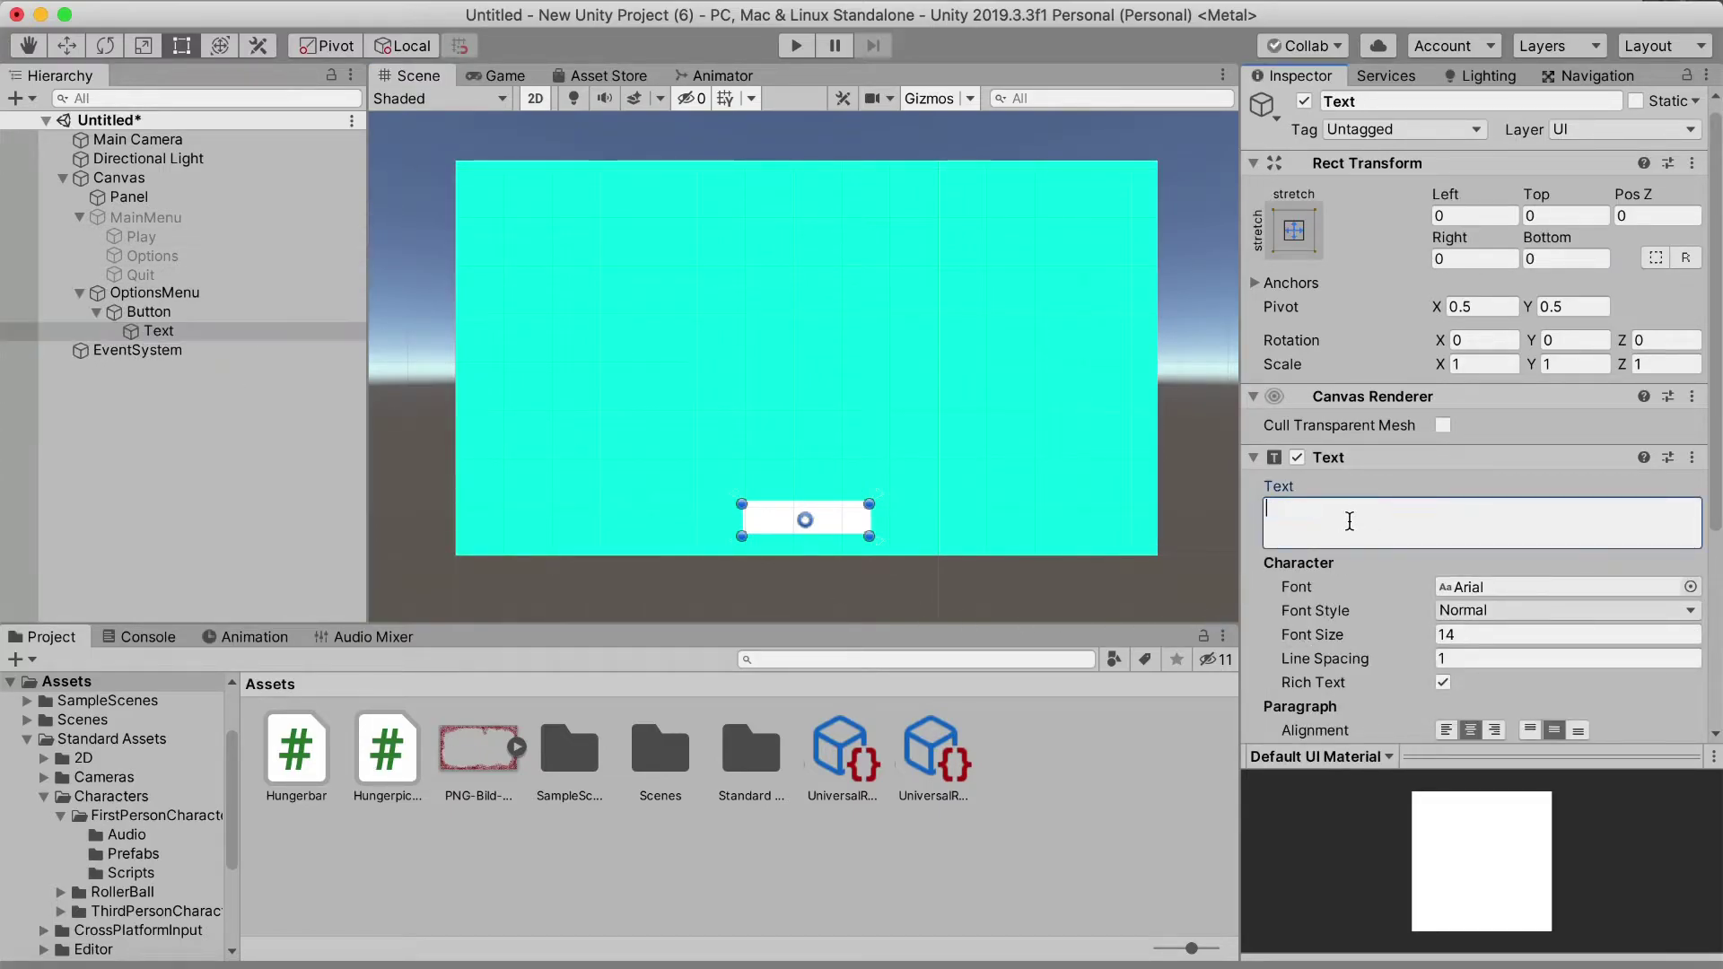
text(Back)
key(Return)
Set the Back label's font size to 33 and its font to a bold OpenSans
scroll(1378, 518, down, 4)
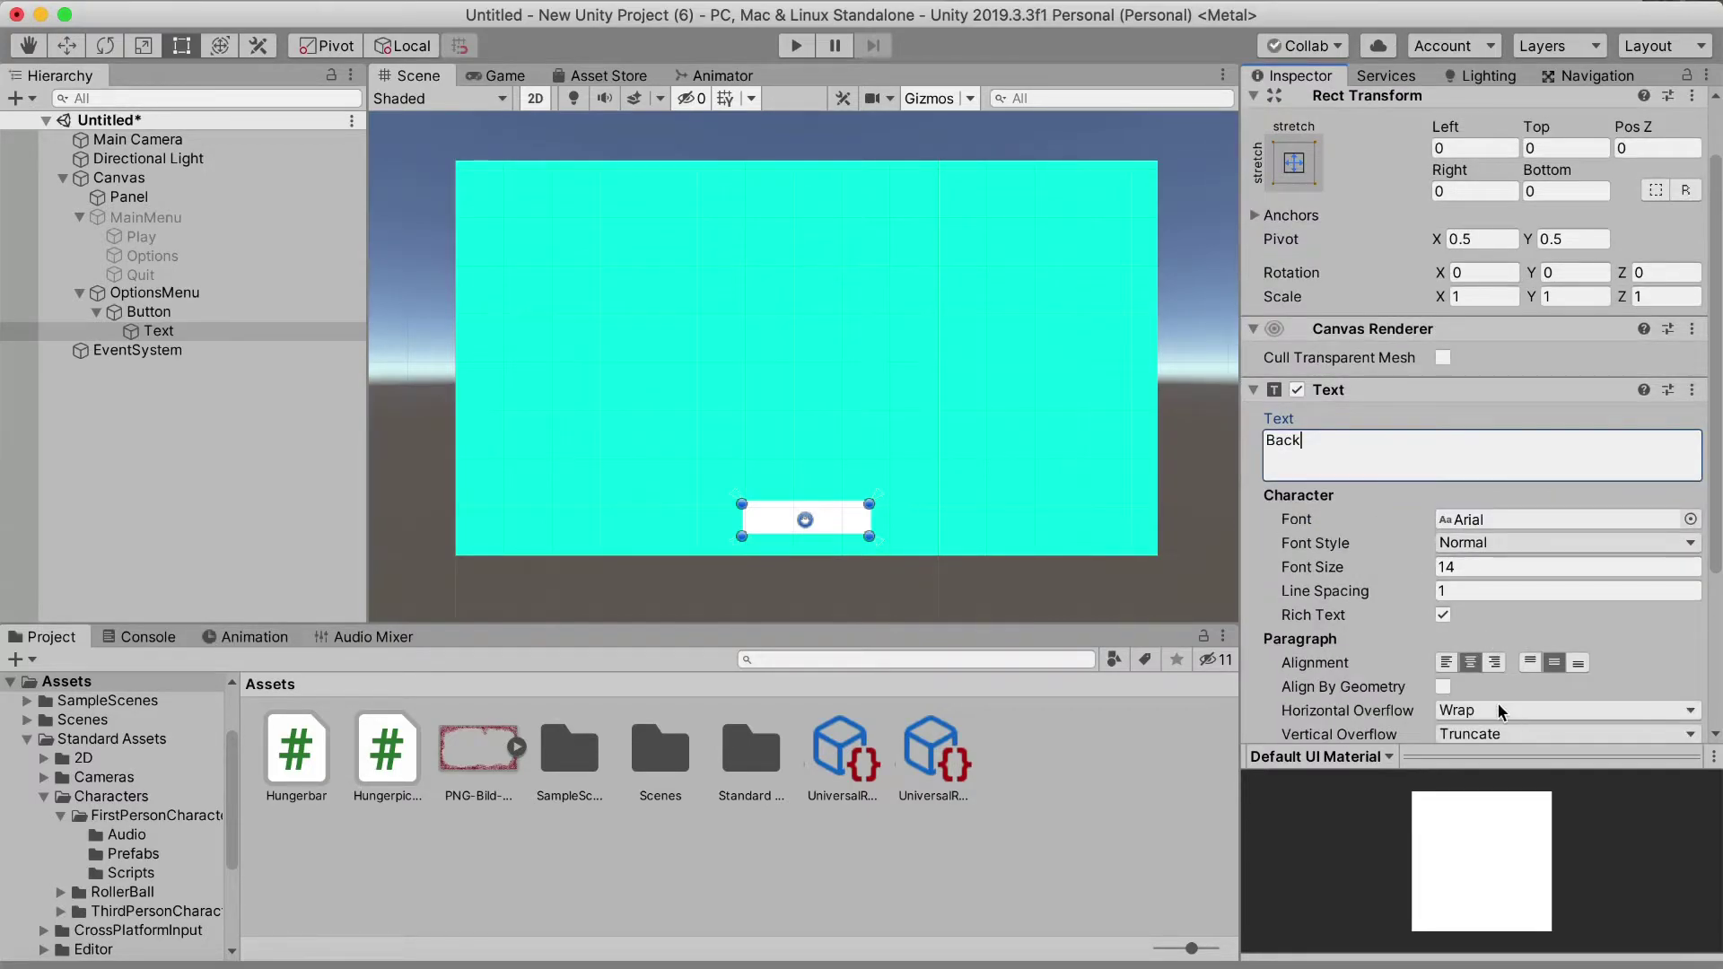
mouse_move(1330, 522)
mouse_down()
mouse_move(1357, 521)
mouse_move(1343, 526)
mouse_up()
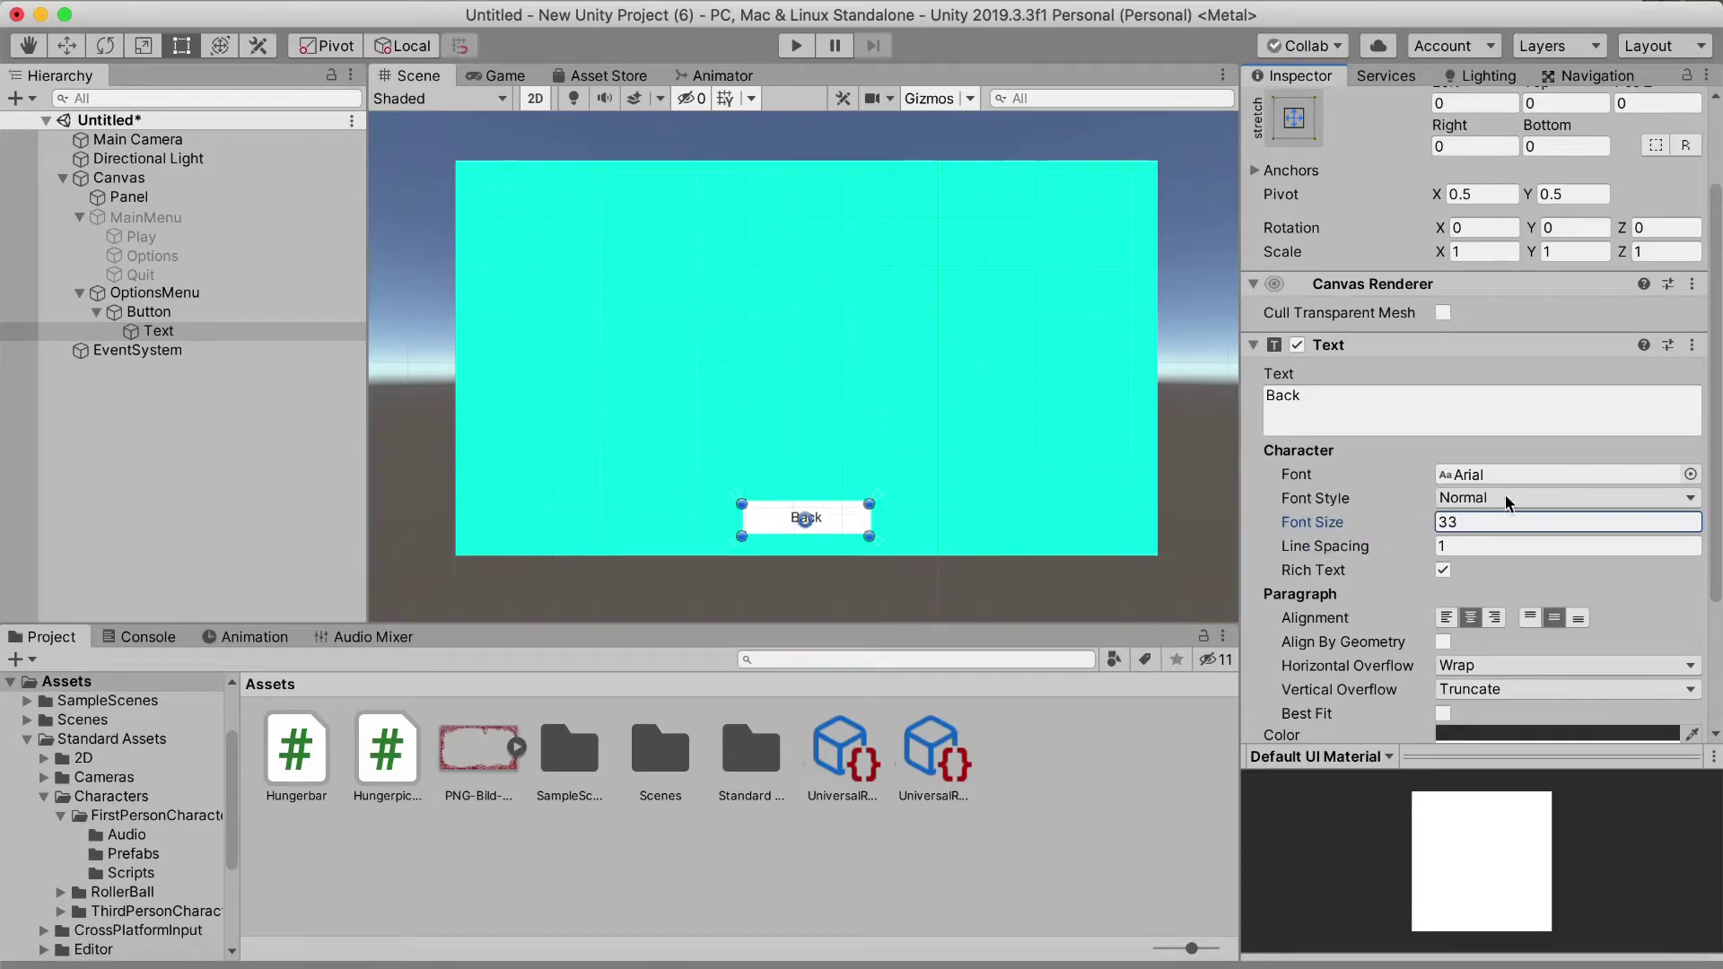
click(1691, 475)
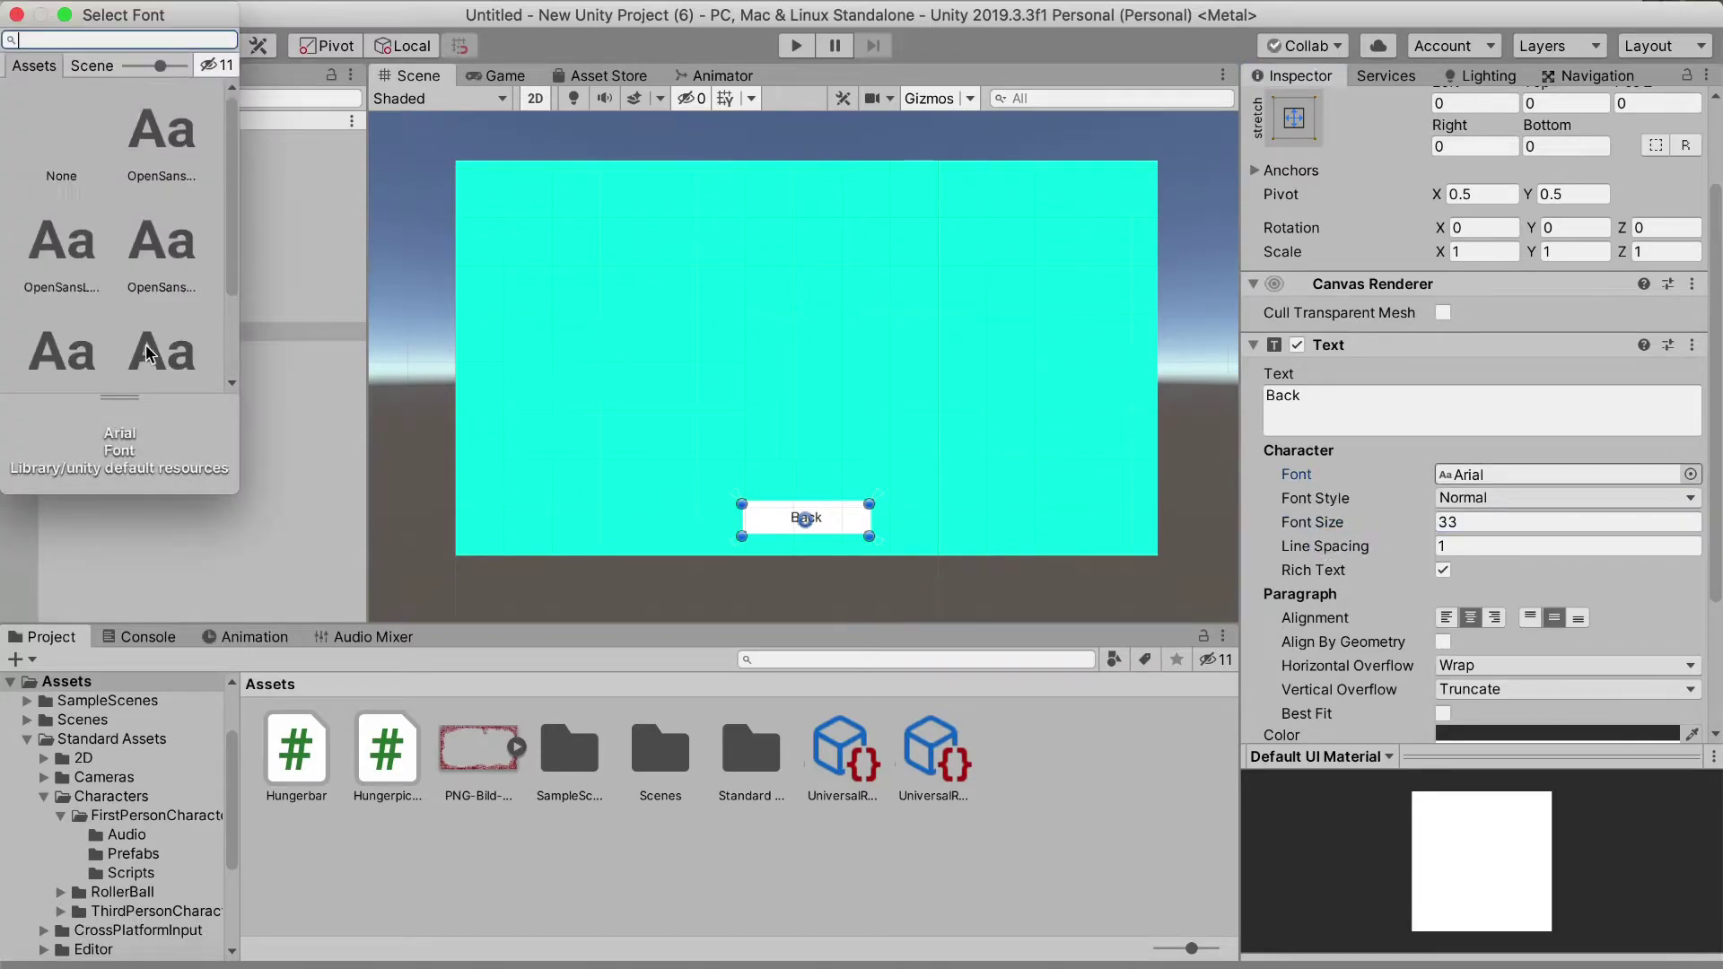
double_click(166, 140)
scroll(1471, 688, down, 2)
click(1077, 901)
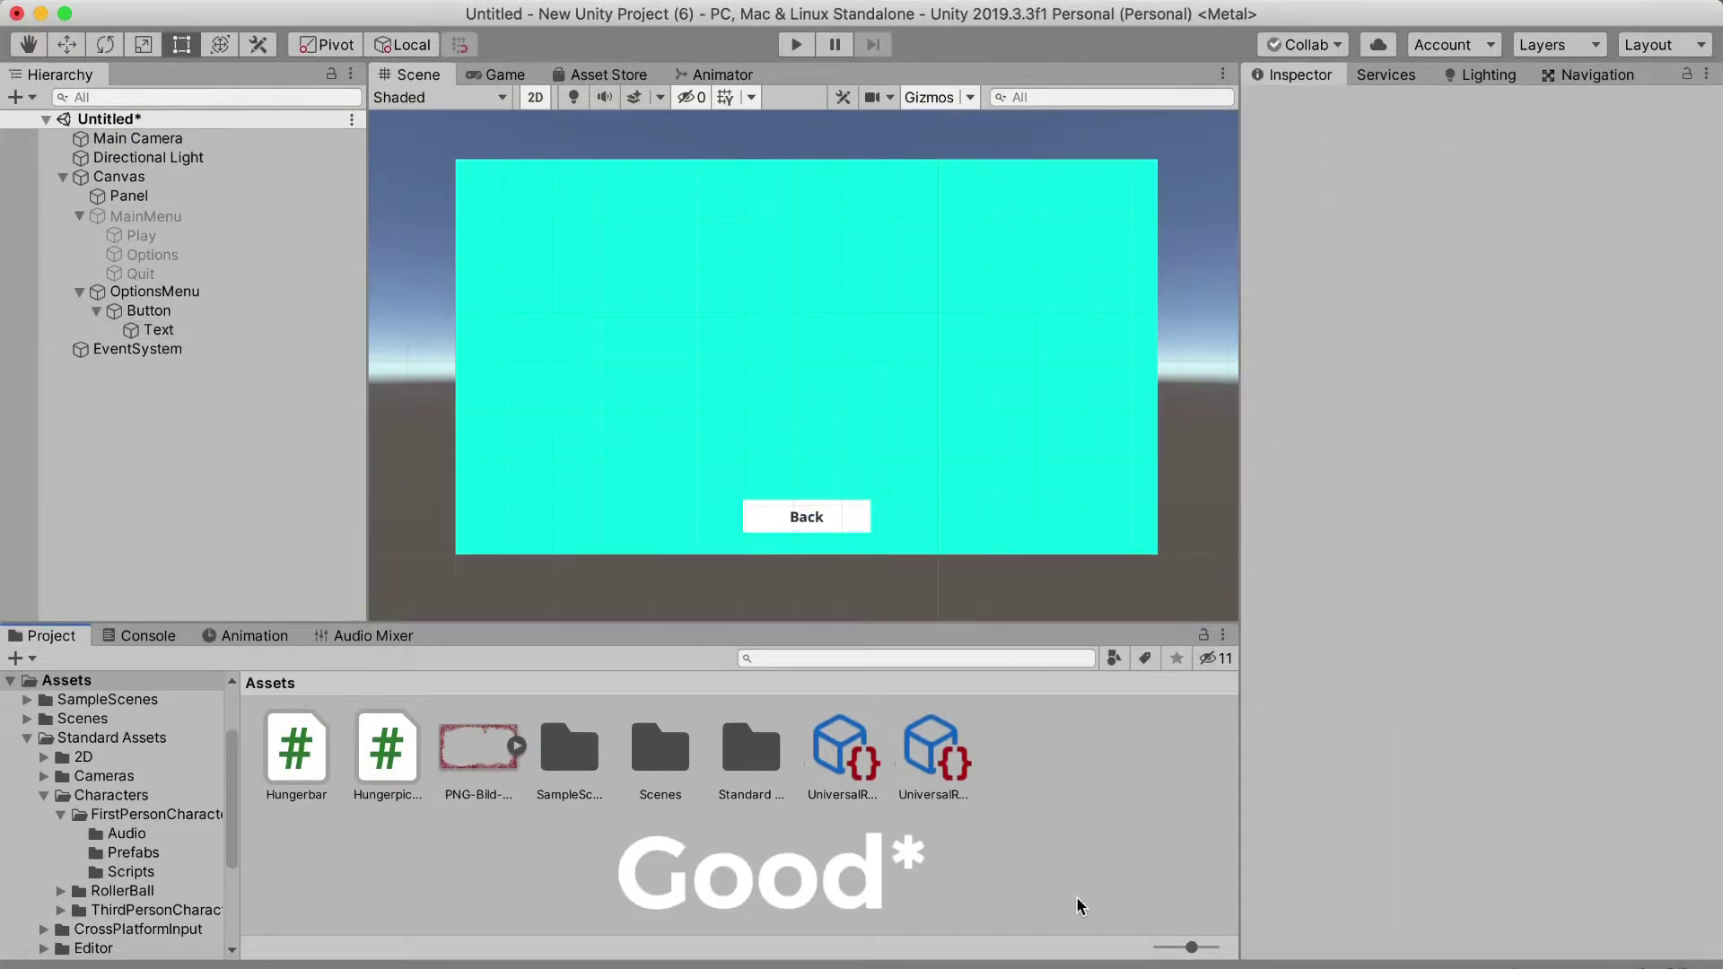
click(770, 529)
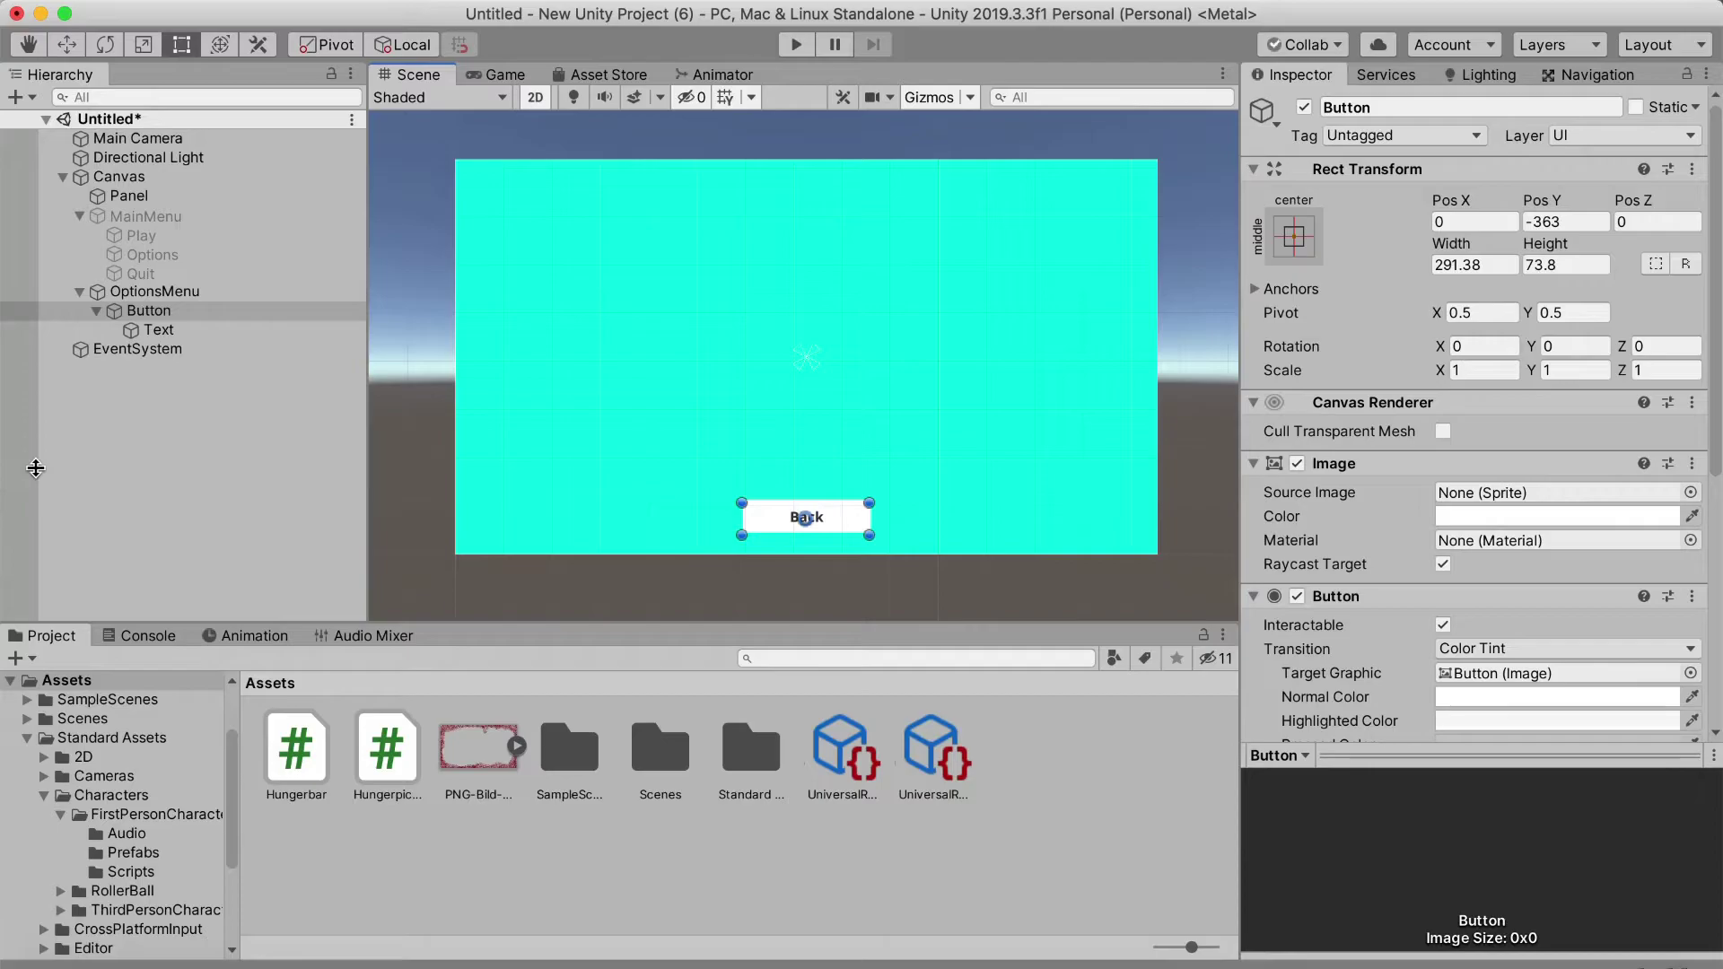
click(174, 458)
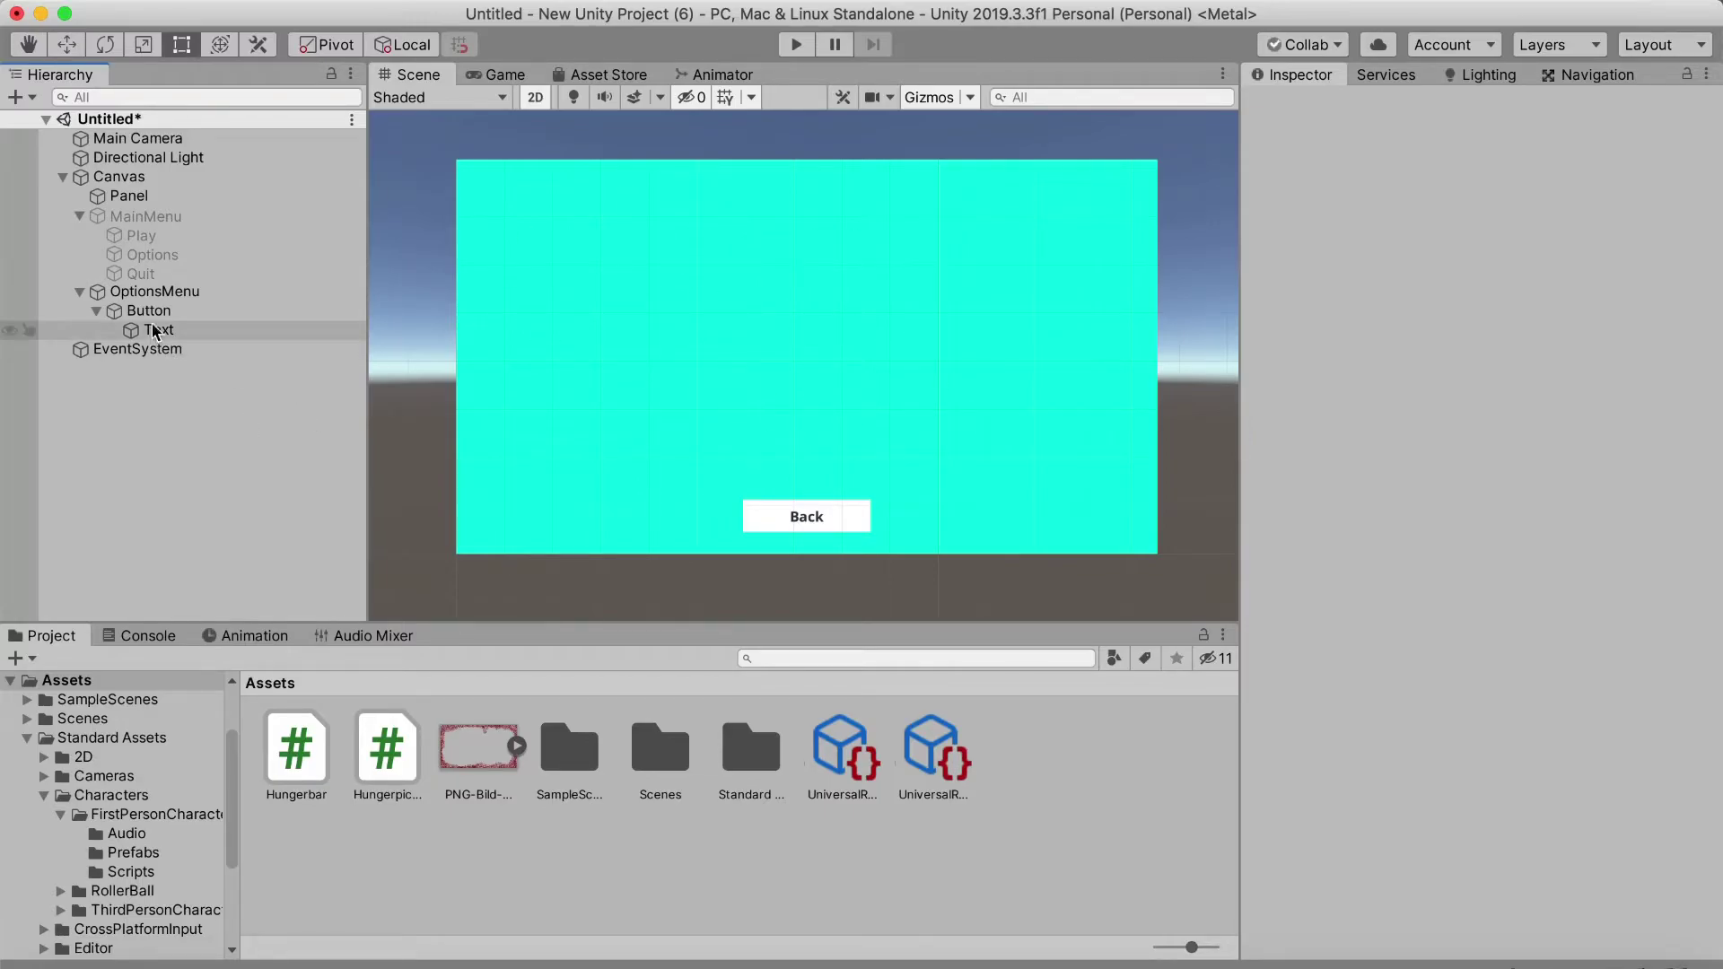
click(148, 256)
click(160, 217)
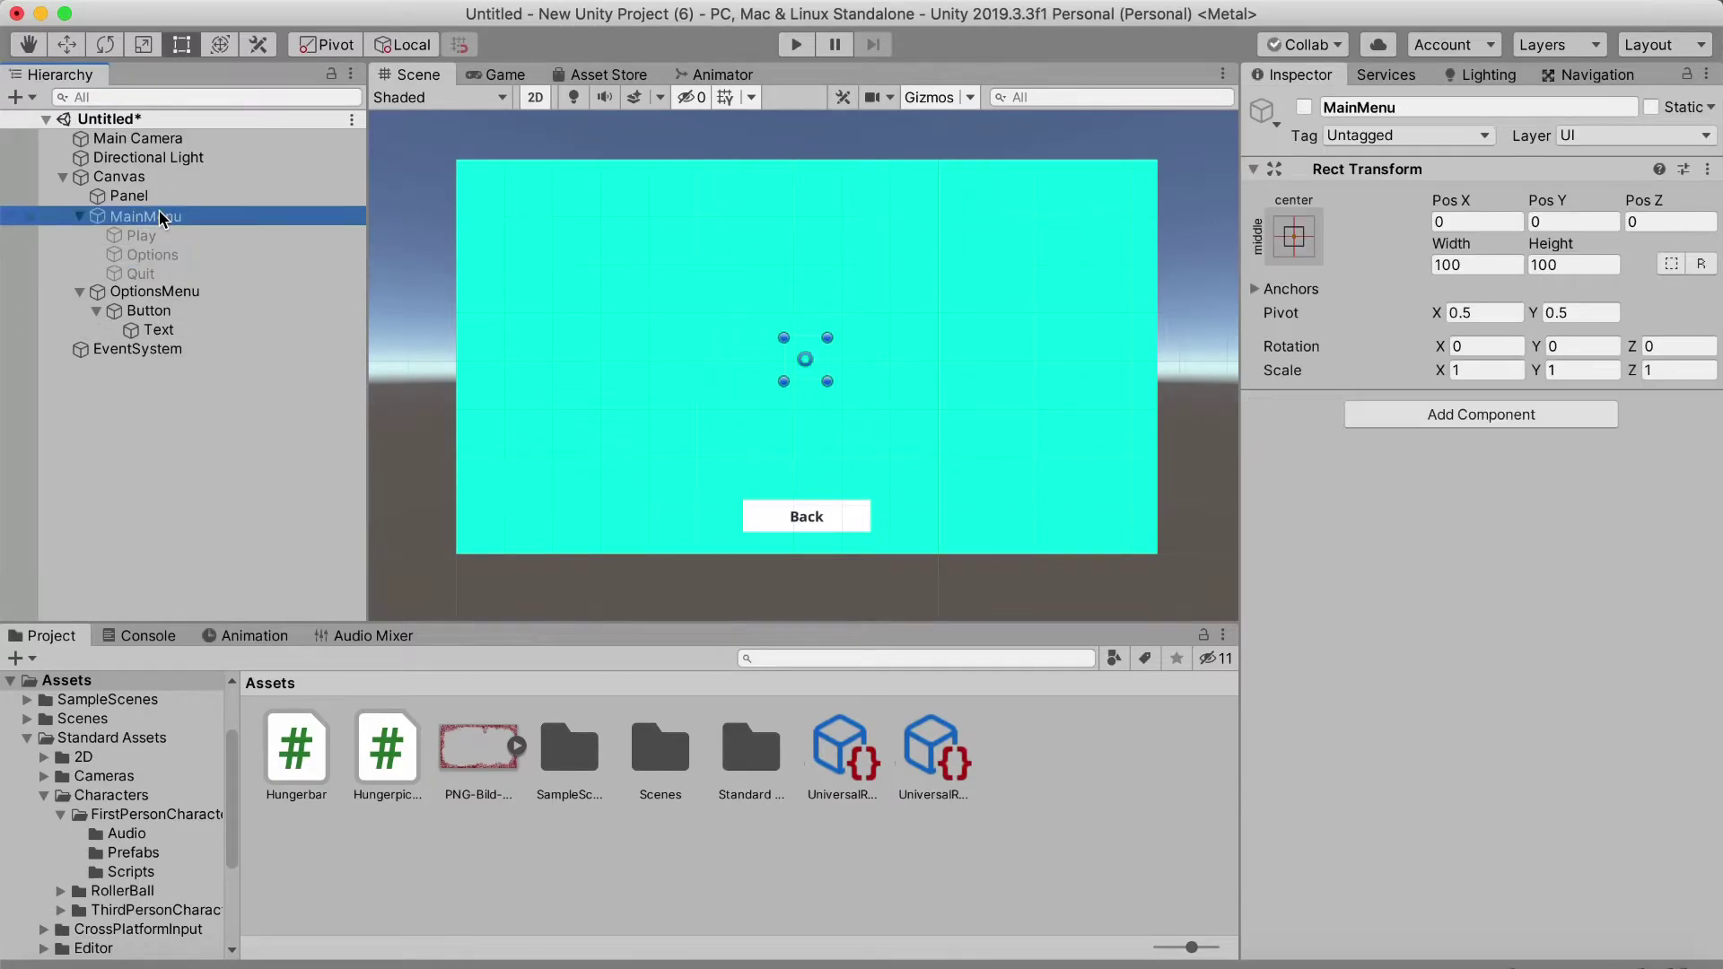
Add an On Click event to the Back button that calls GameObject.SetActive on OptionsMenu with the value unticked
click(96, 311)
click(148, 310)
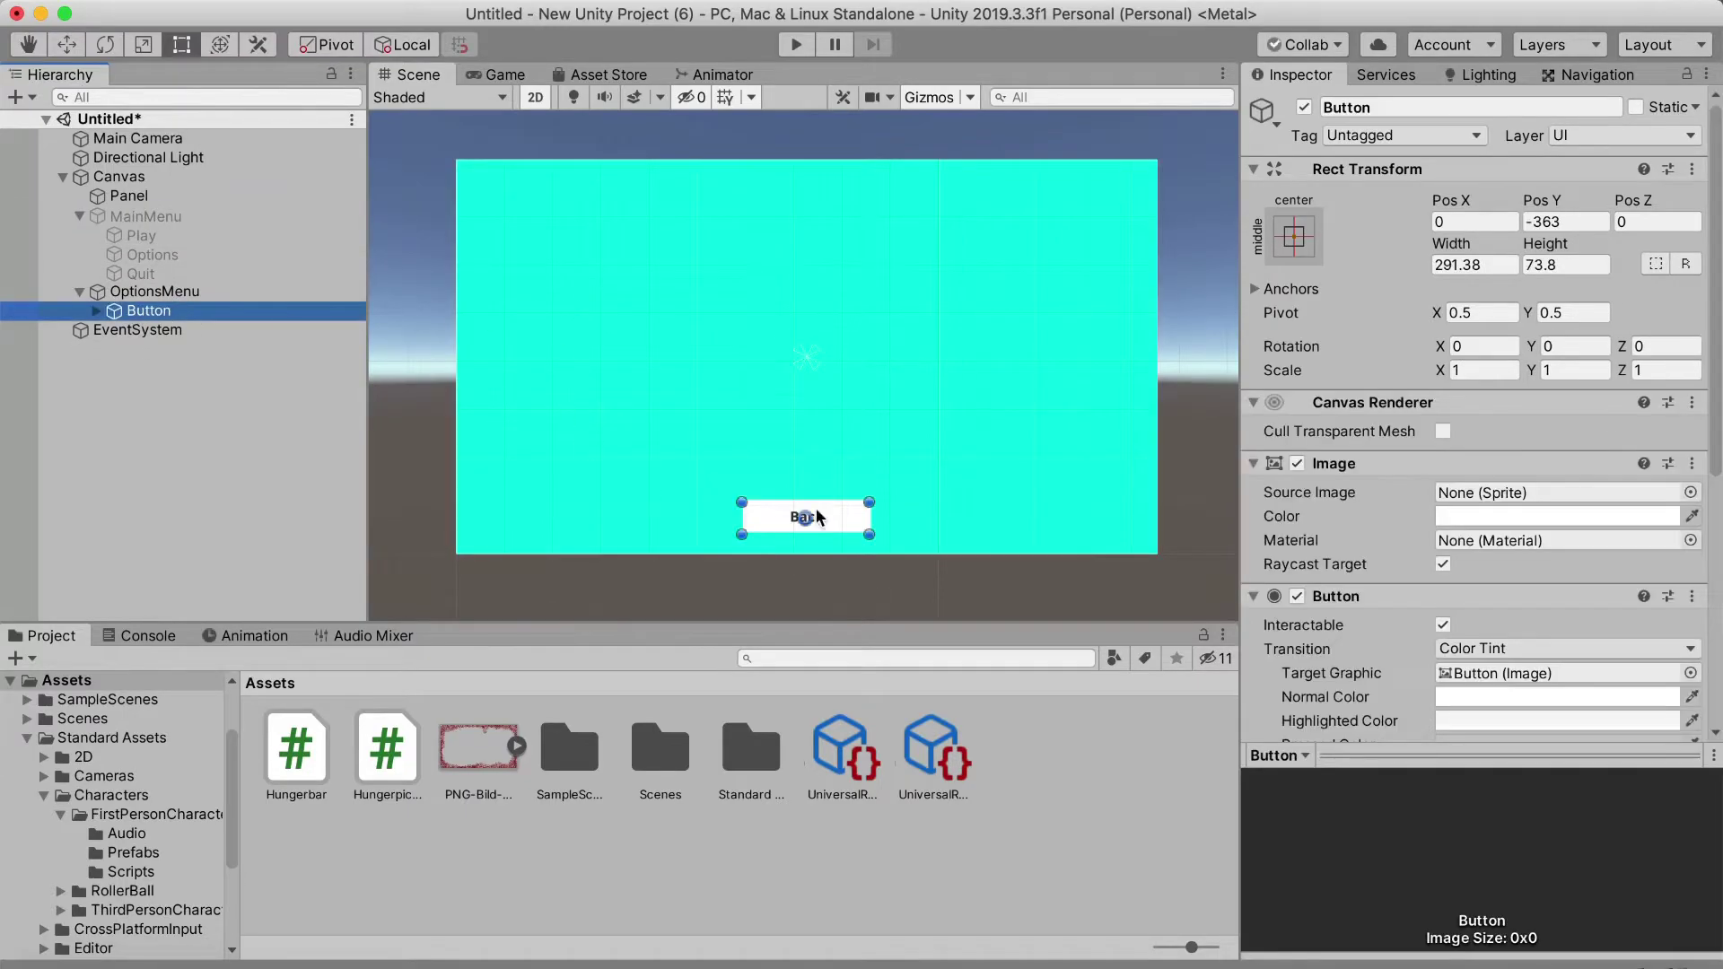
scroll(1571, 571, down, 5)
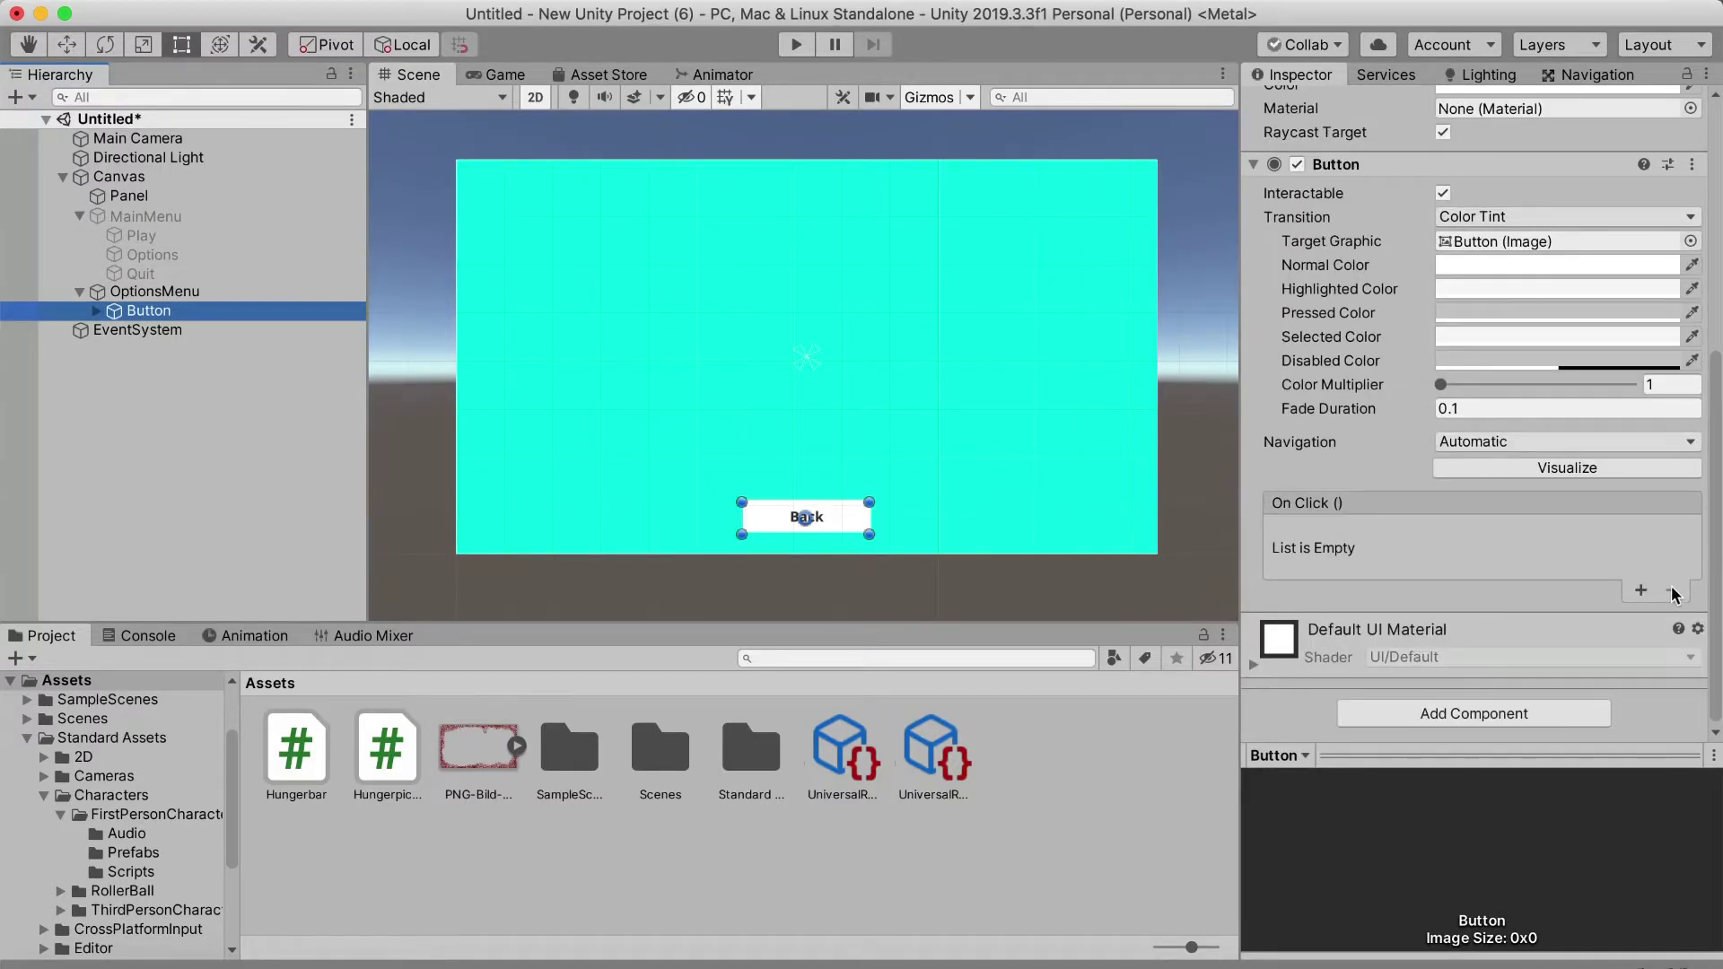
click(1641, 590)
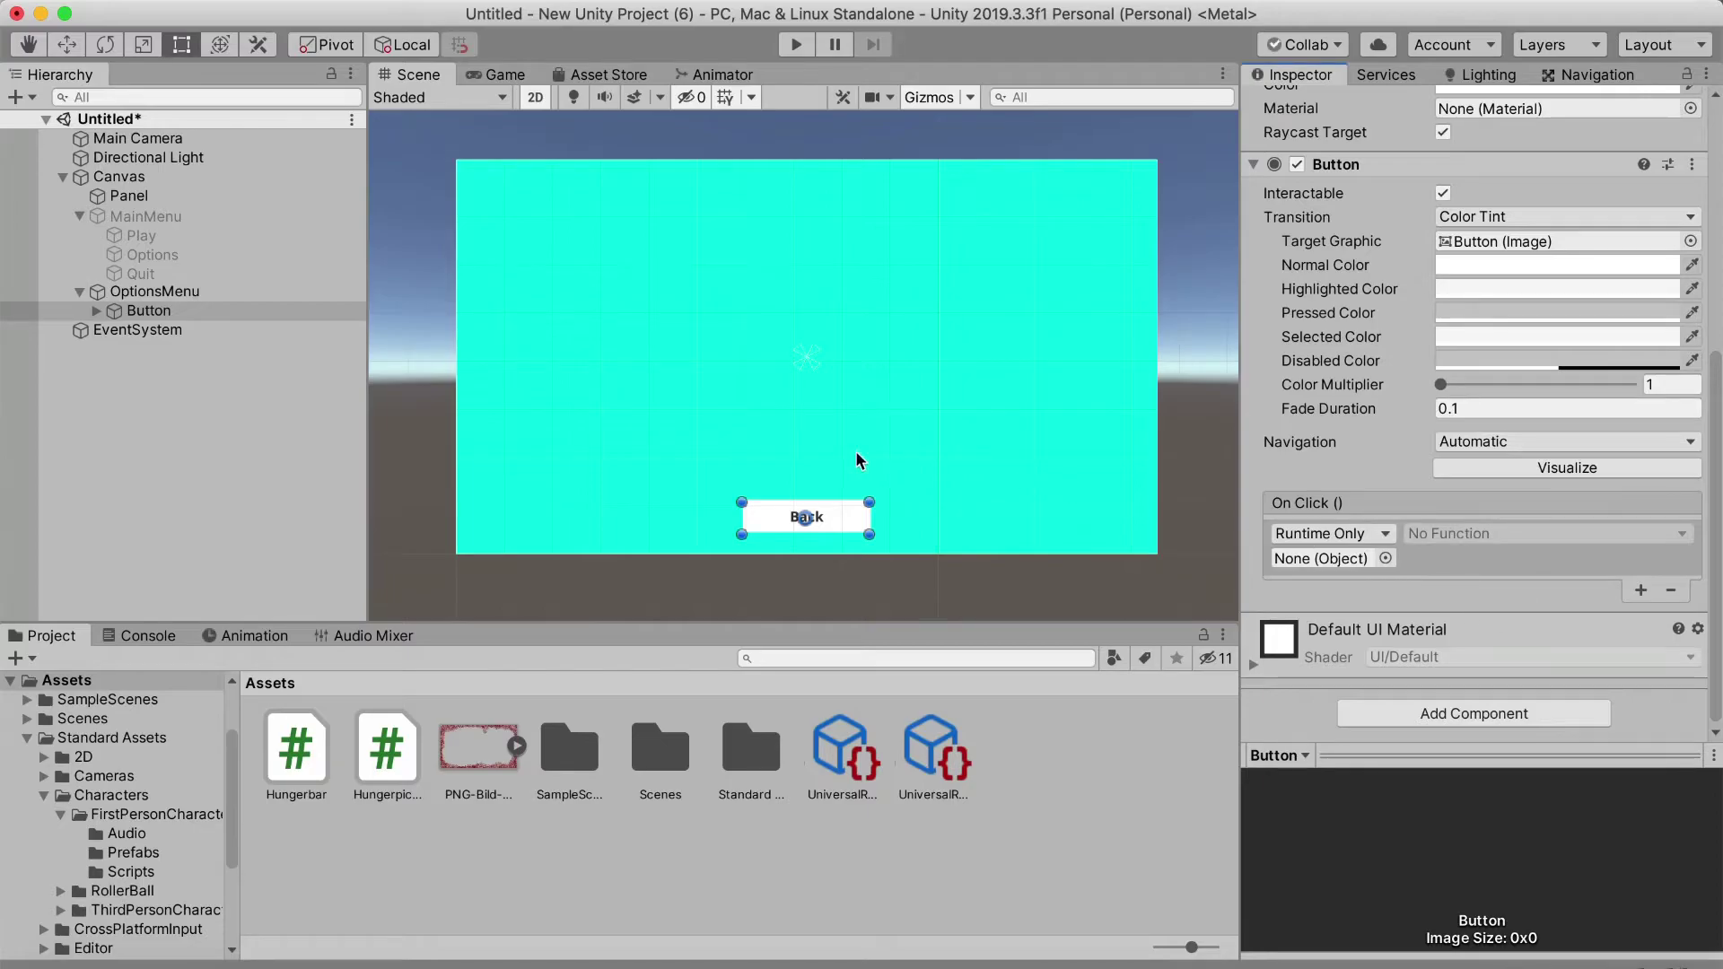
drag(126, 292, 1337, 558)
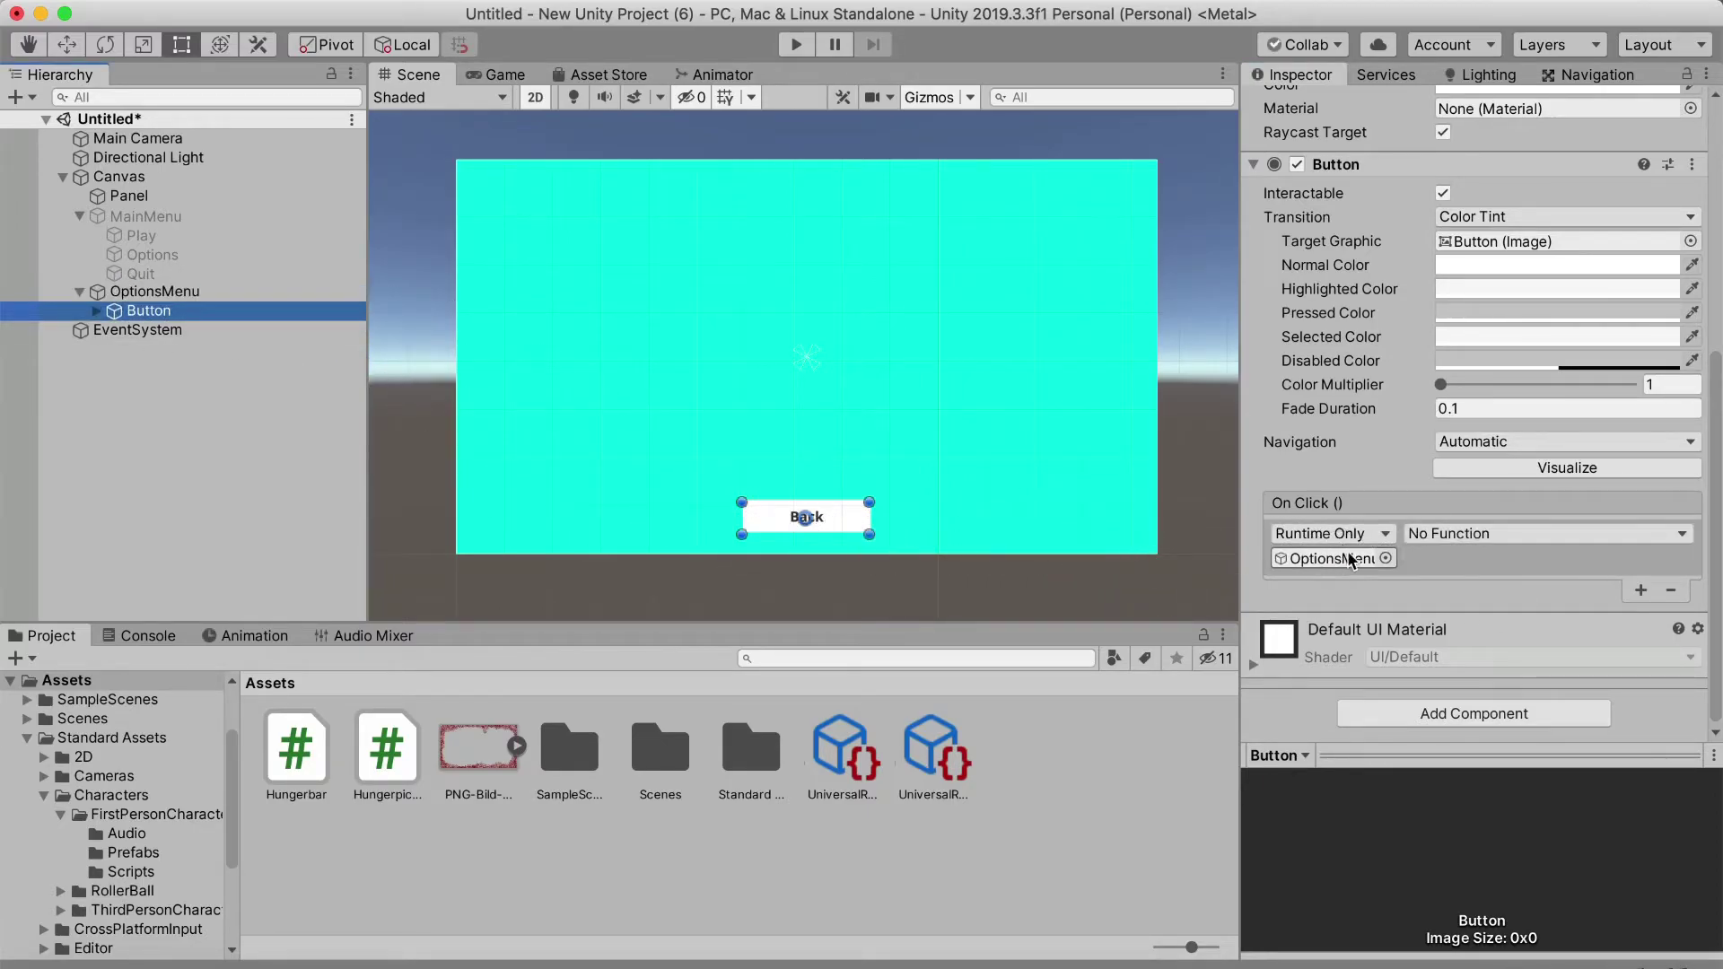
click(1444, 535)
mouse_move(1444, 594)
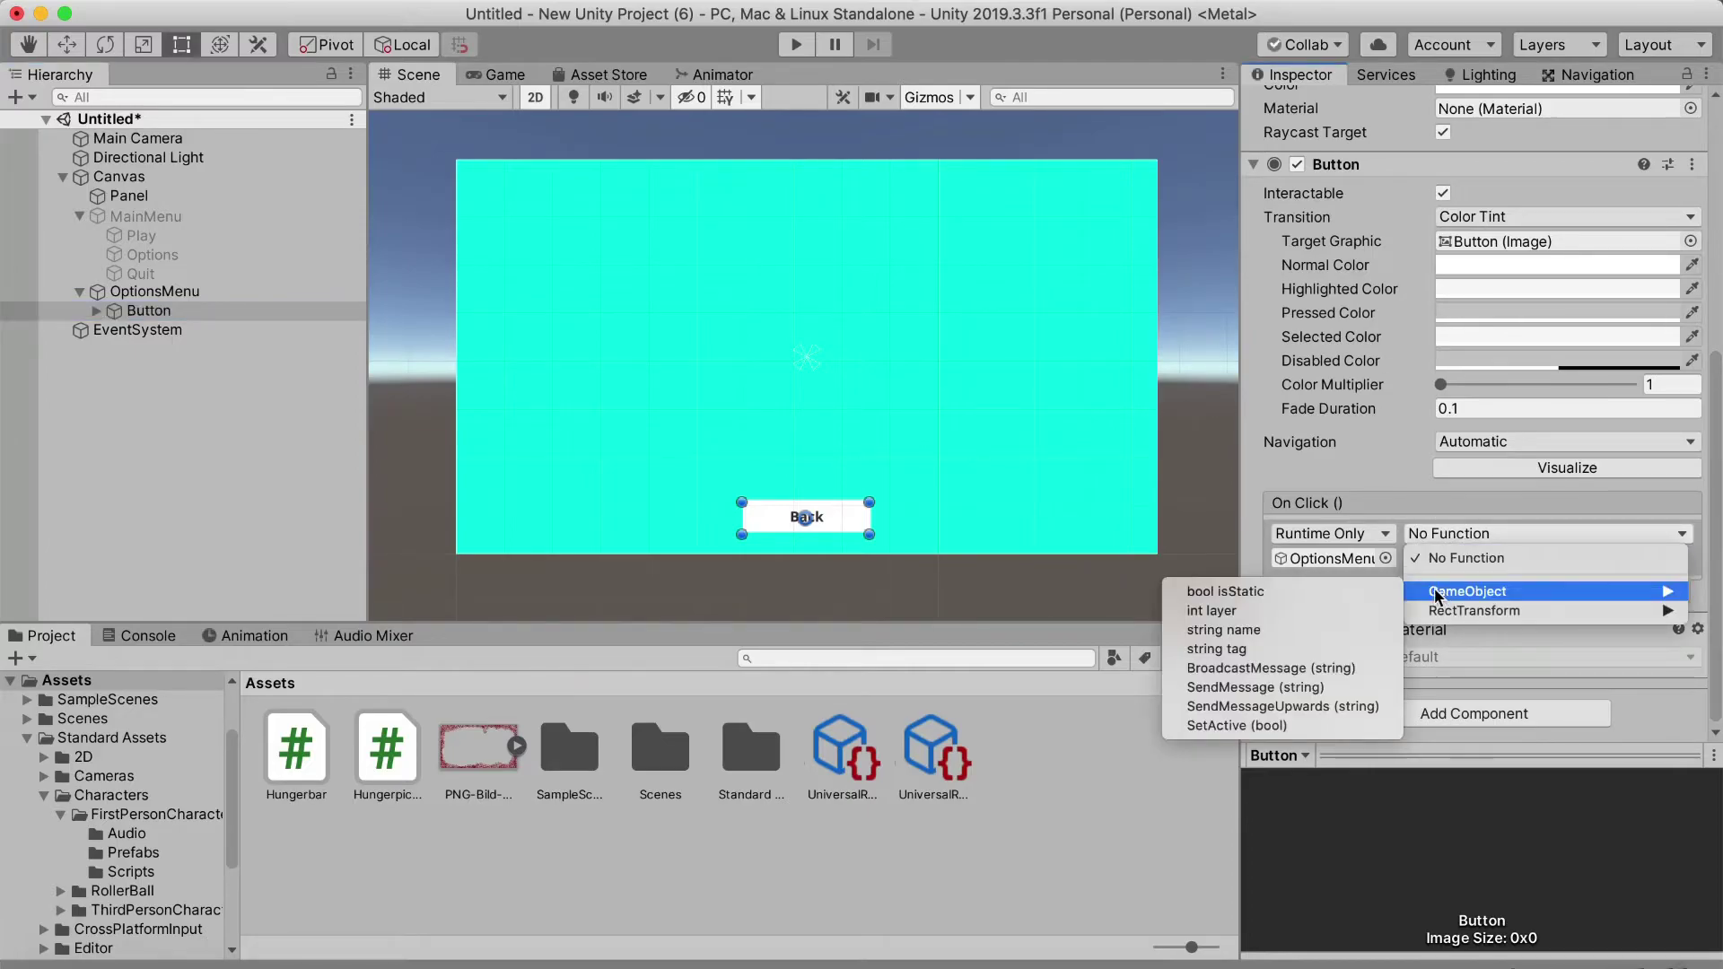
click(1211, 725)
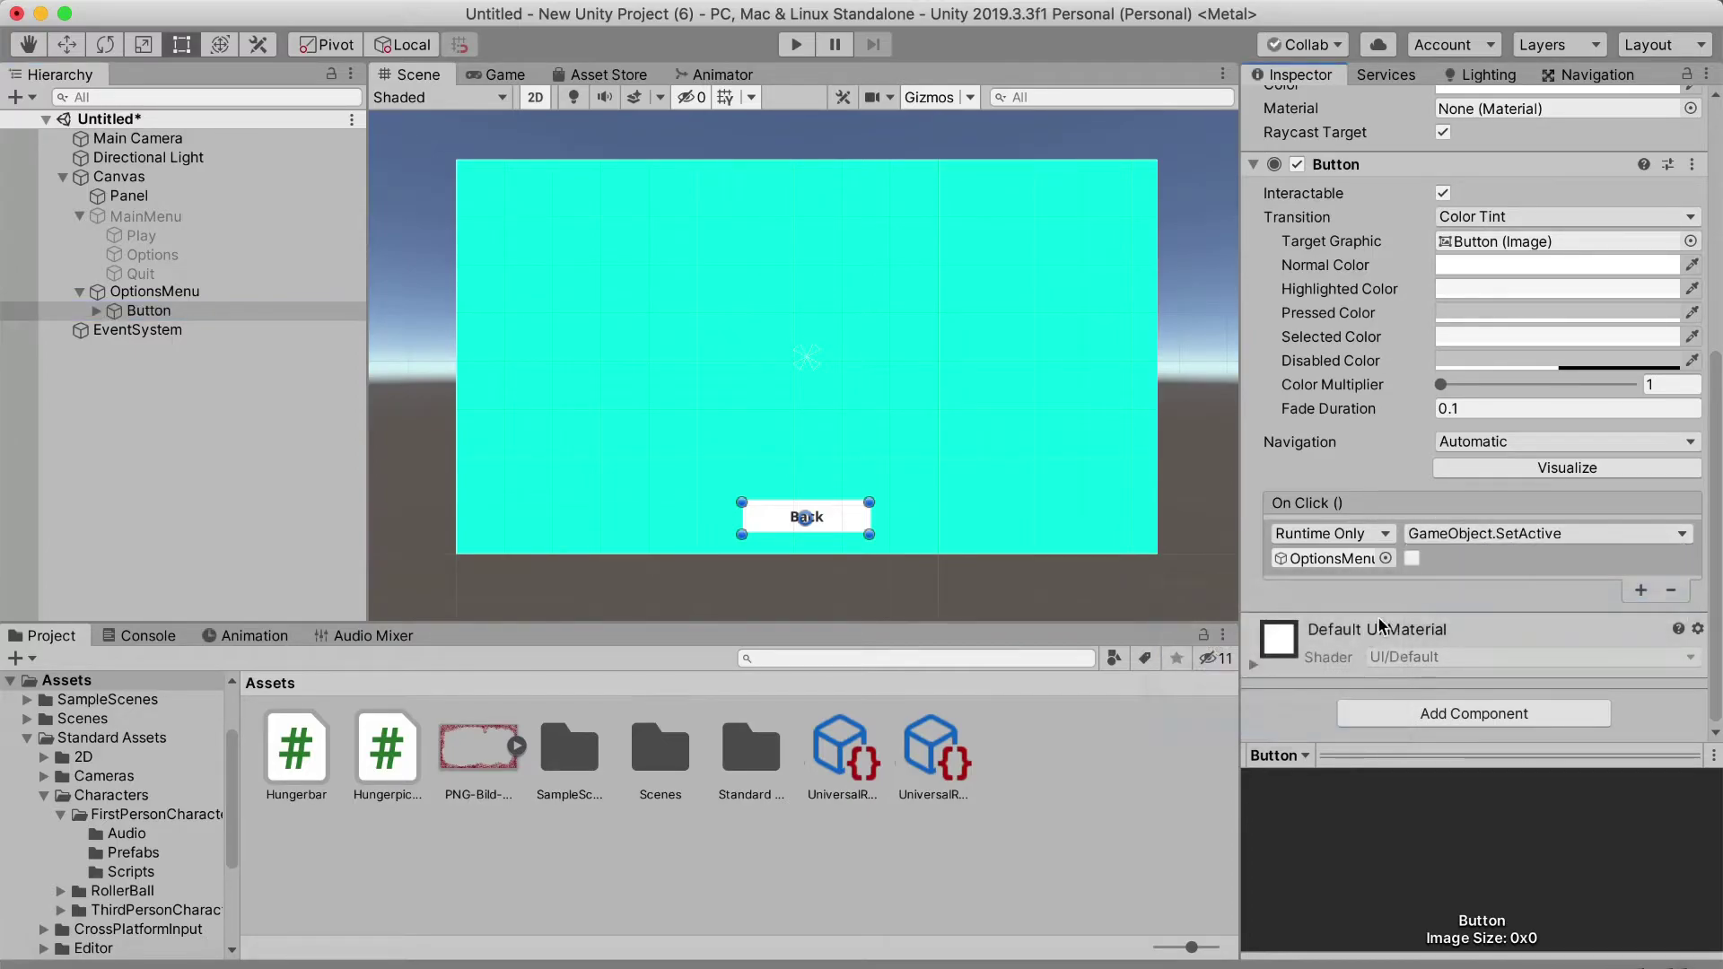
click(1413, 559)
Add a second On Click event to the Back button that calls GameObject.SetActive on MainMenu with the value ticked
click(1641, 593)
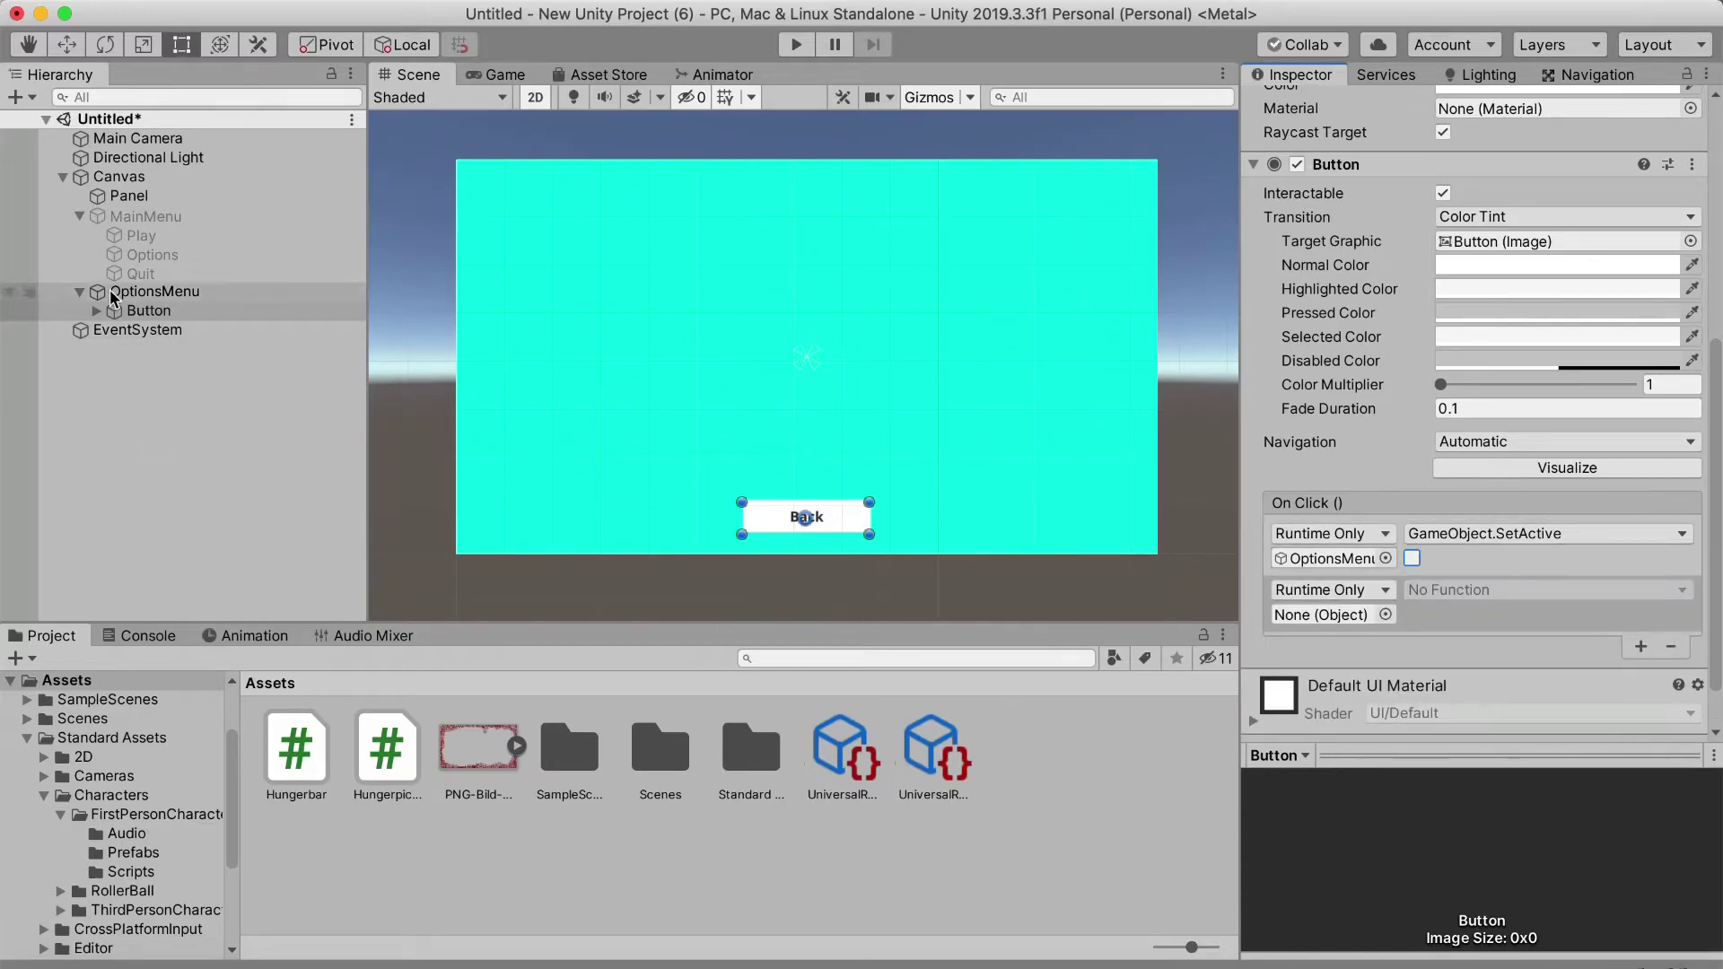
drag(143, 216, 1346, 614)
click(1436, 589)
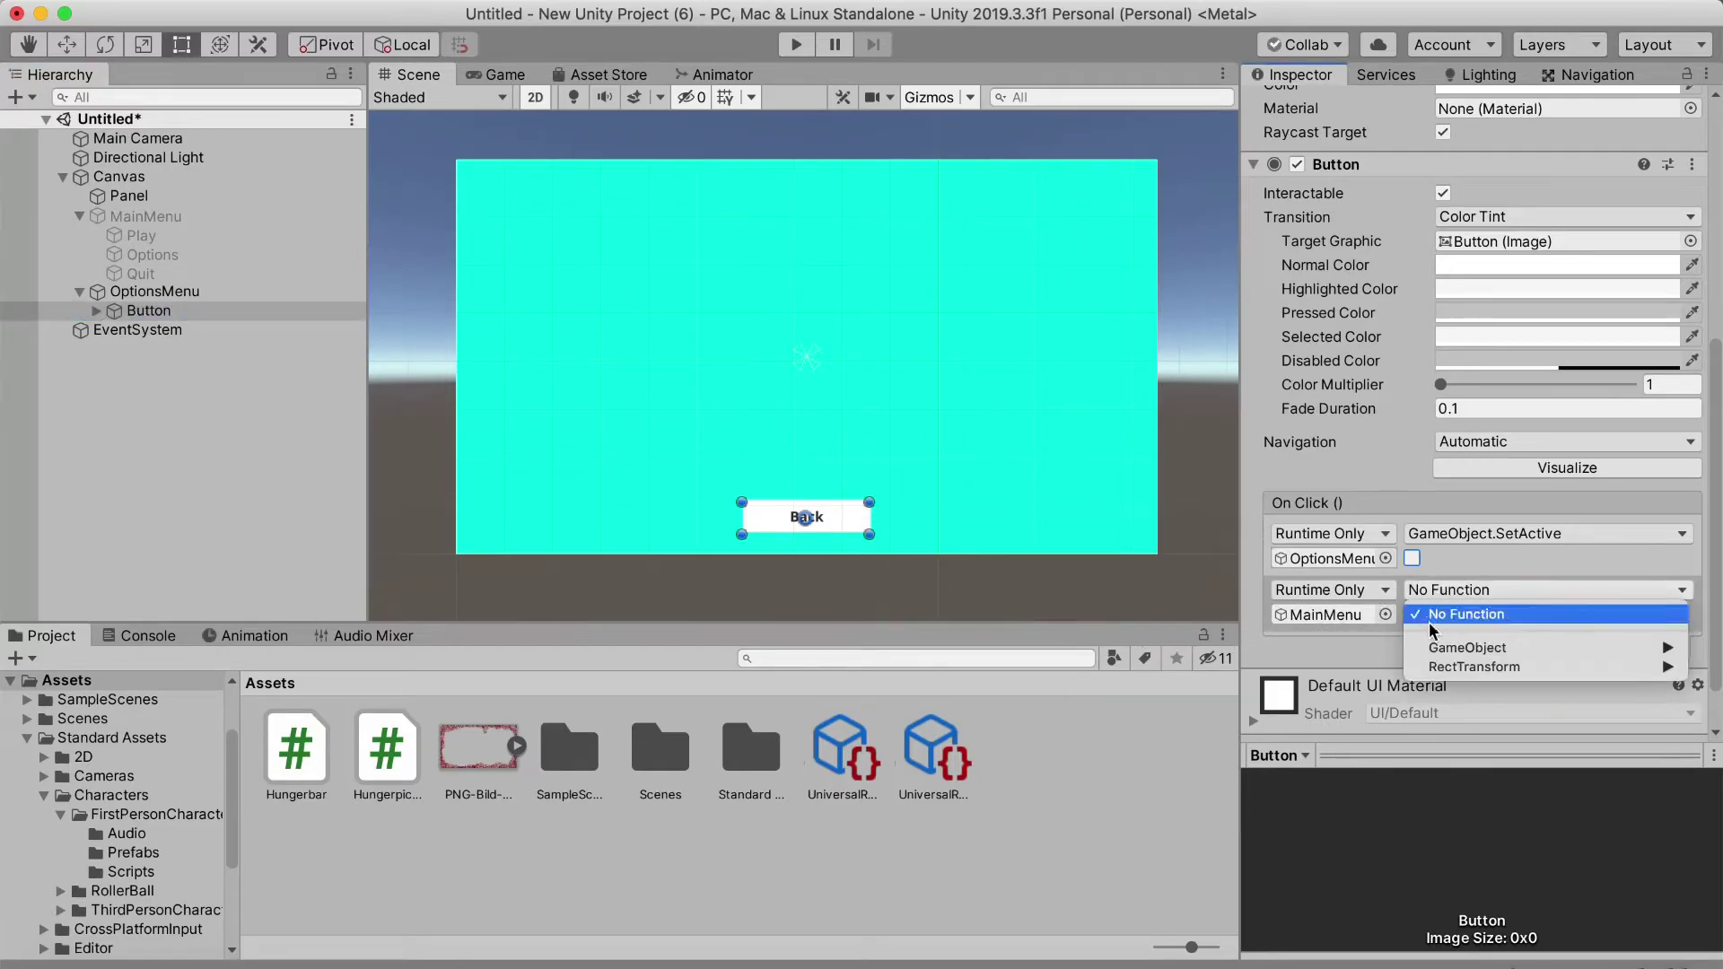
mouse_move(1472, 647)
click(1237, 781)
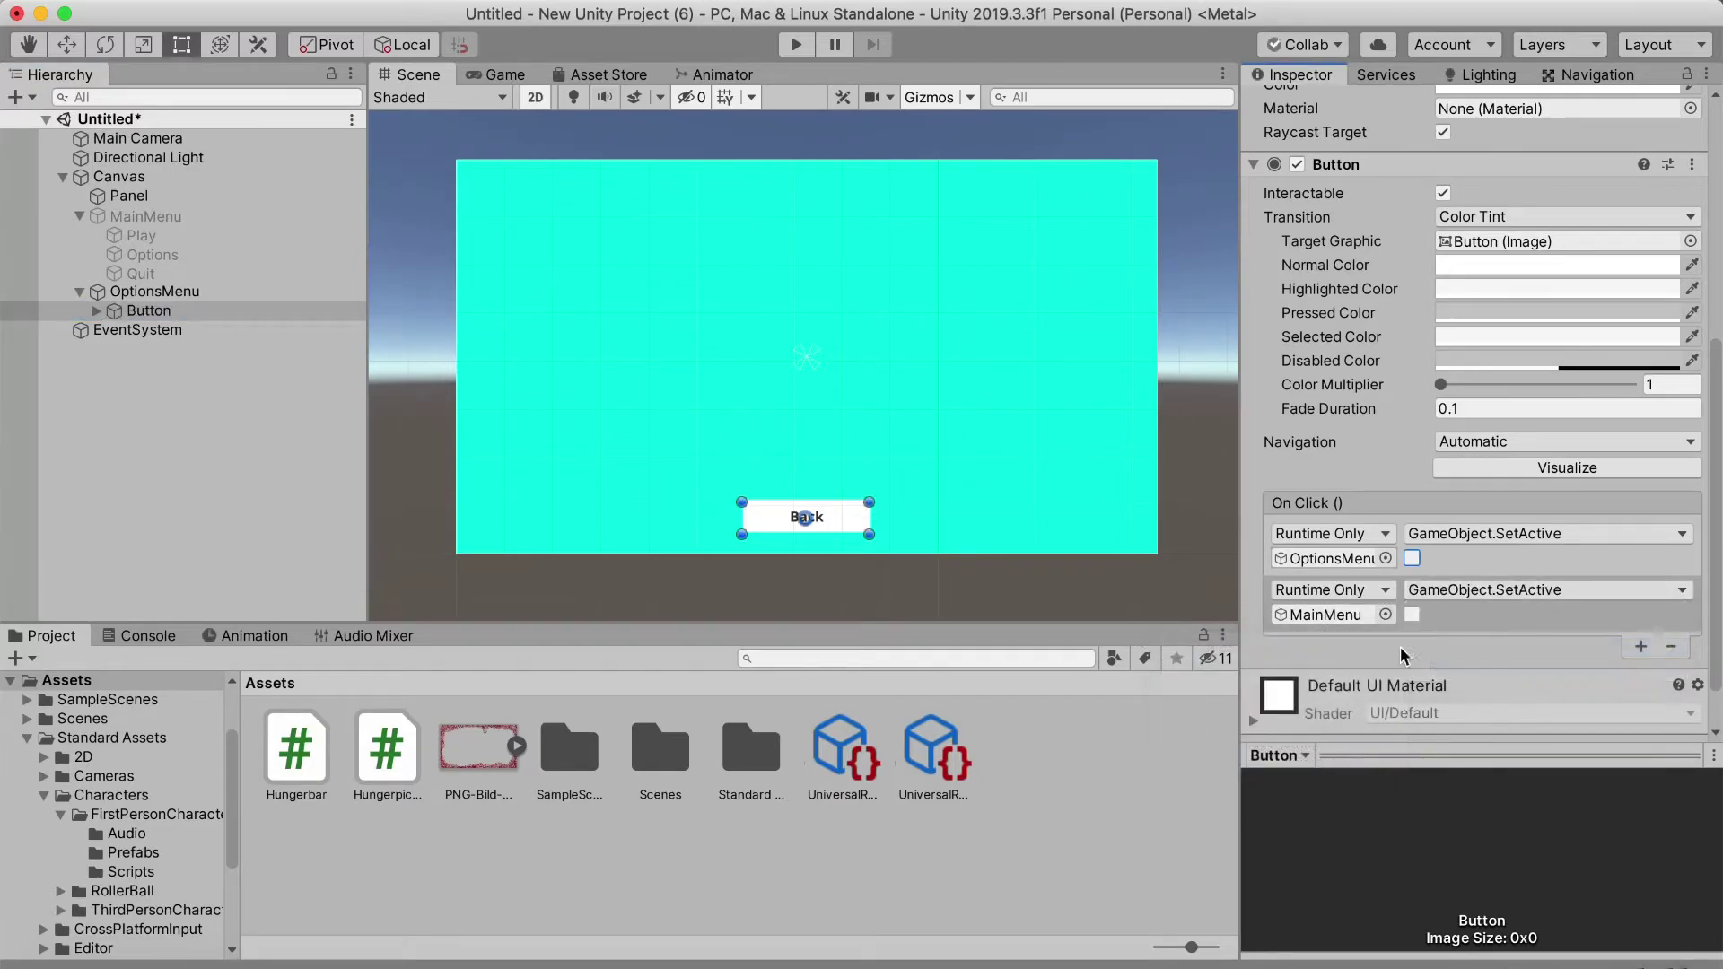
click(1411, 614)
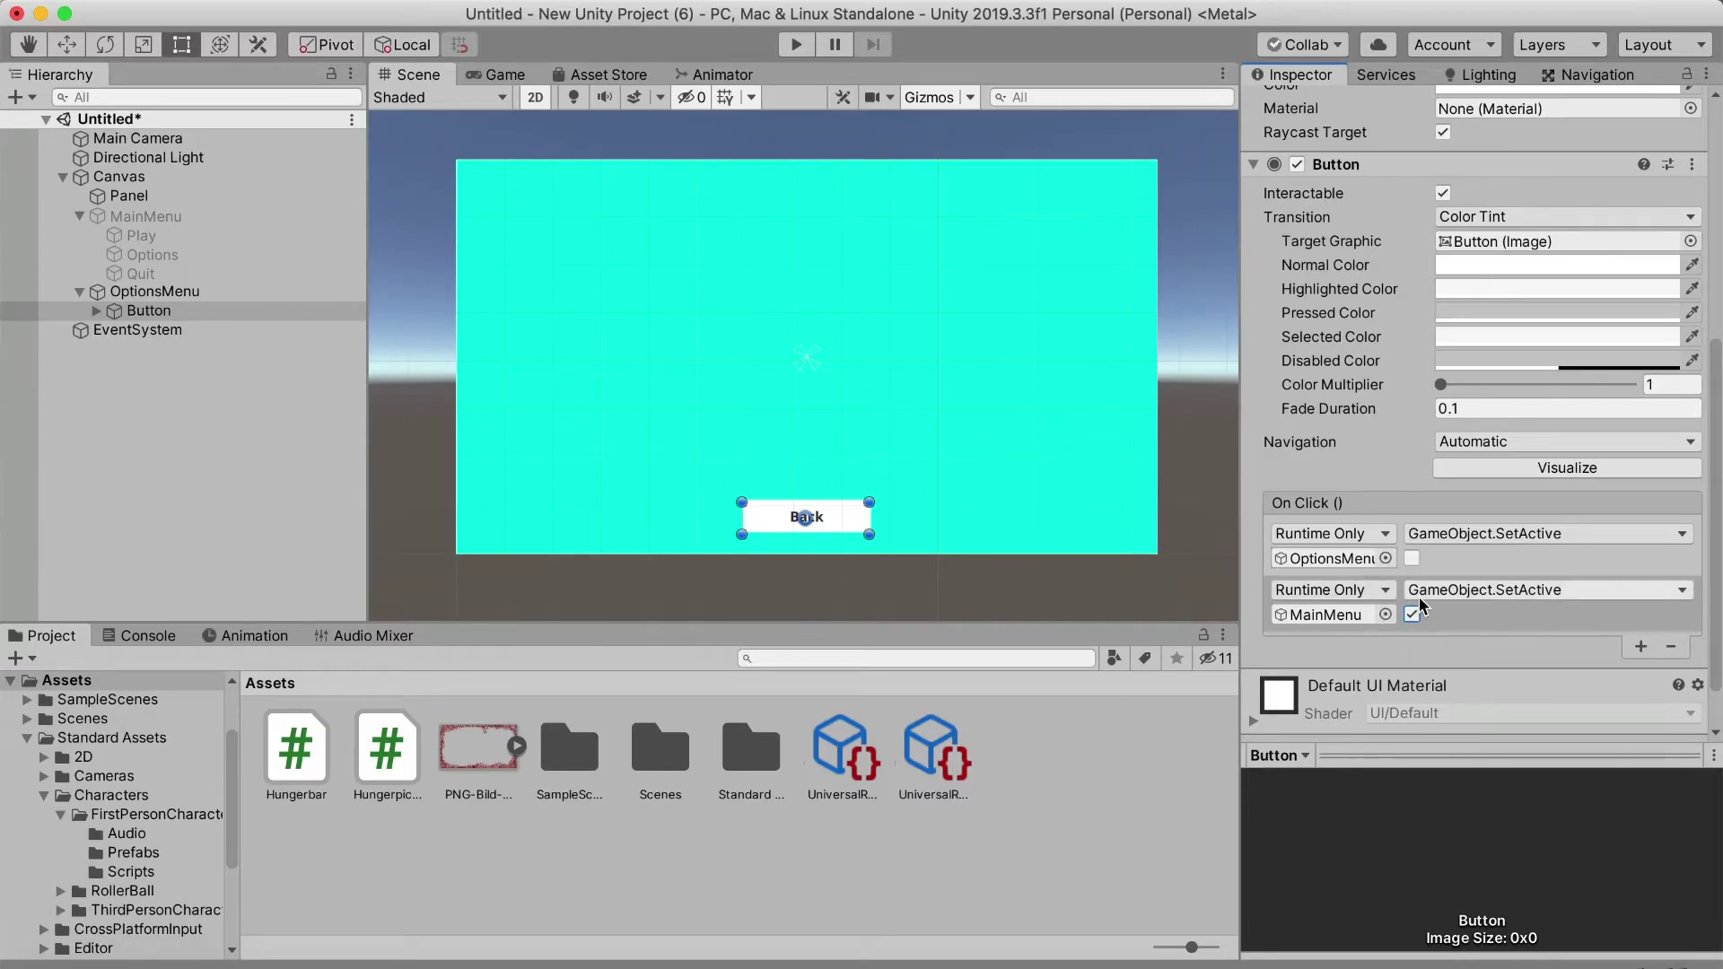
Deactivate the OptionsMenu object and reactivate MainMenu
click(157, 354)
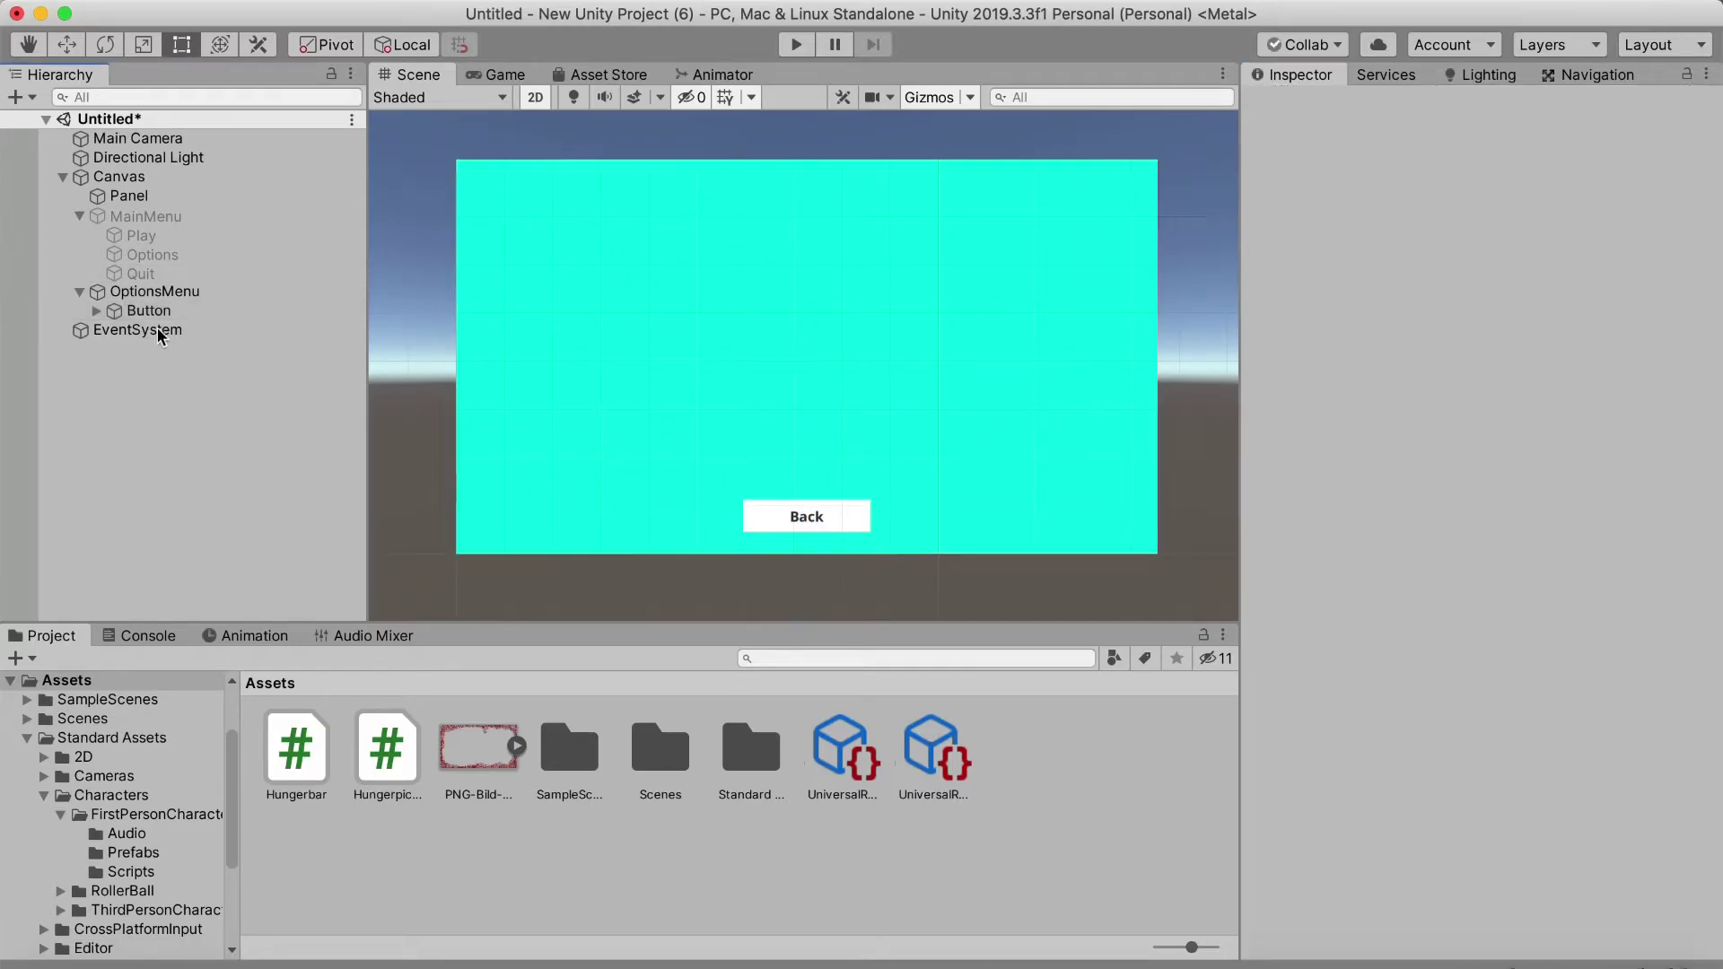
click(133, 294)
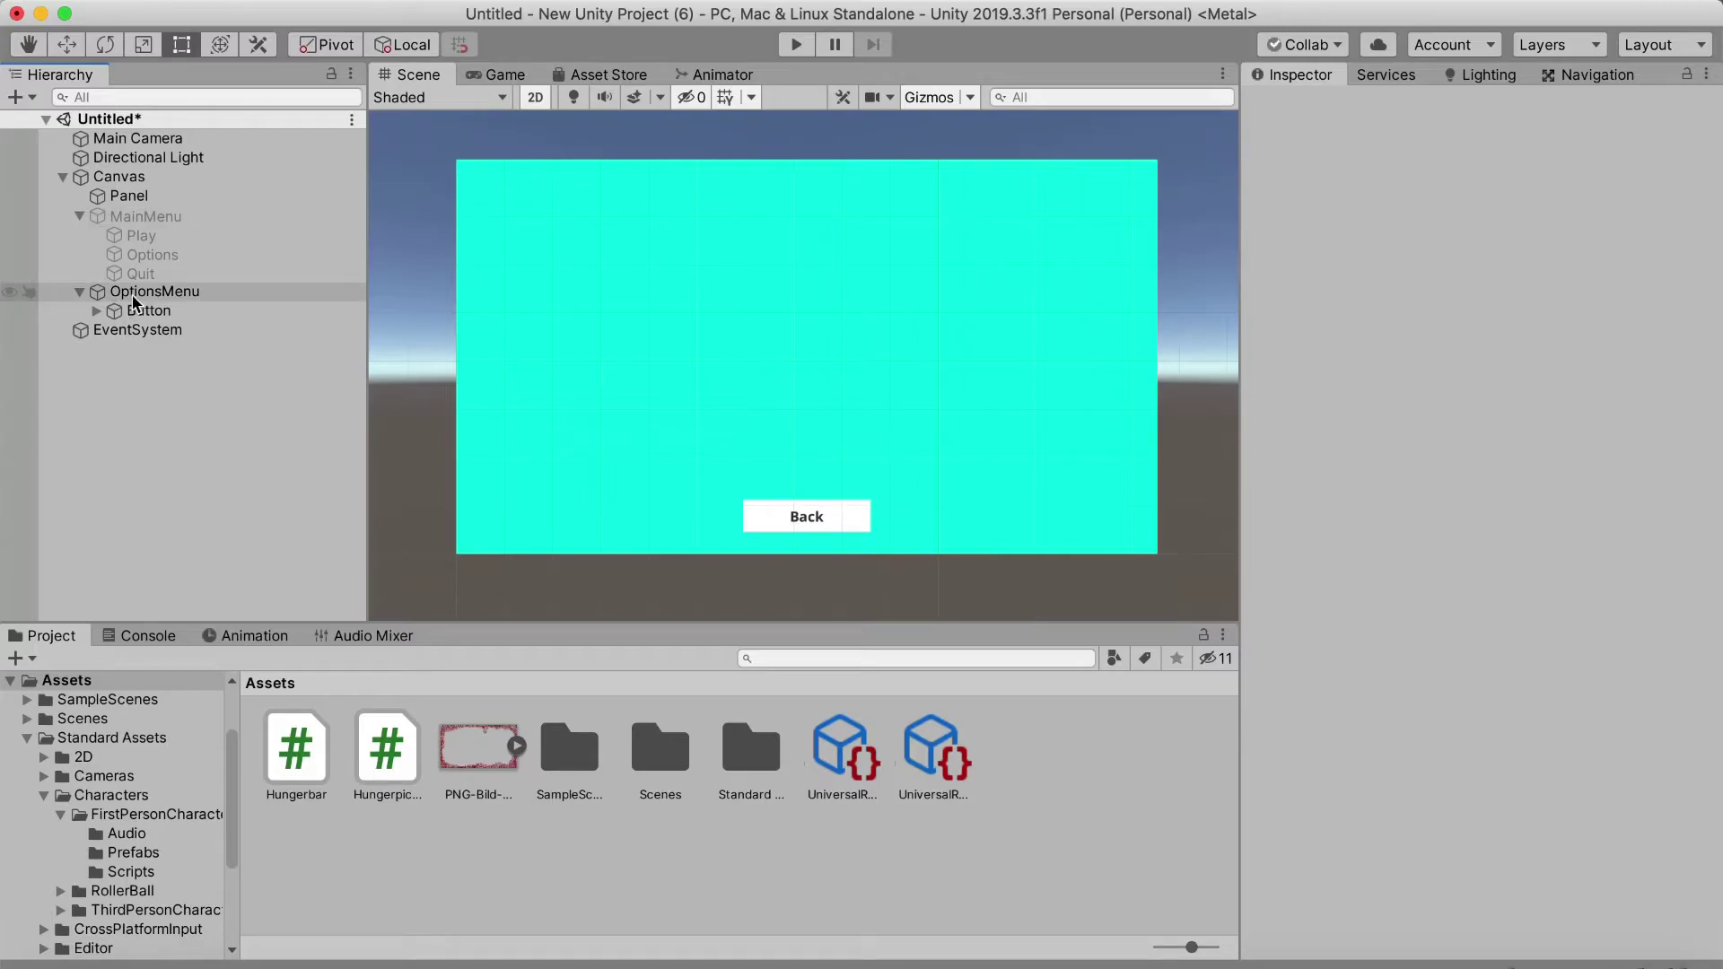
click(1304, 108)
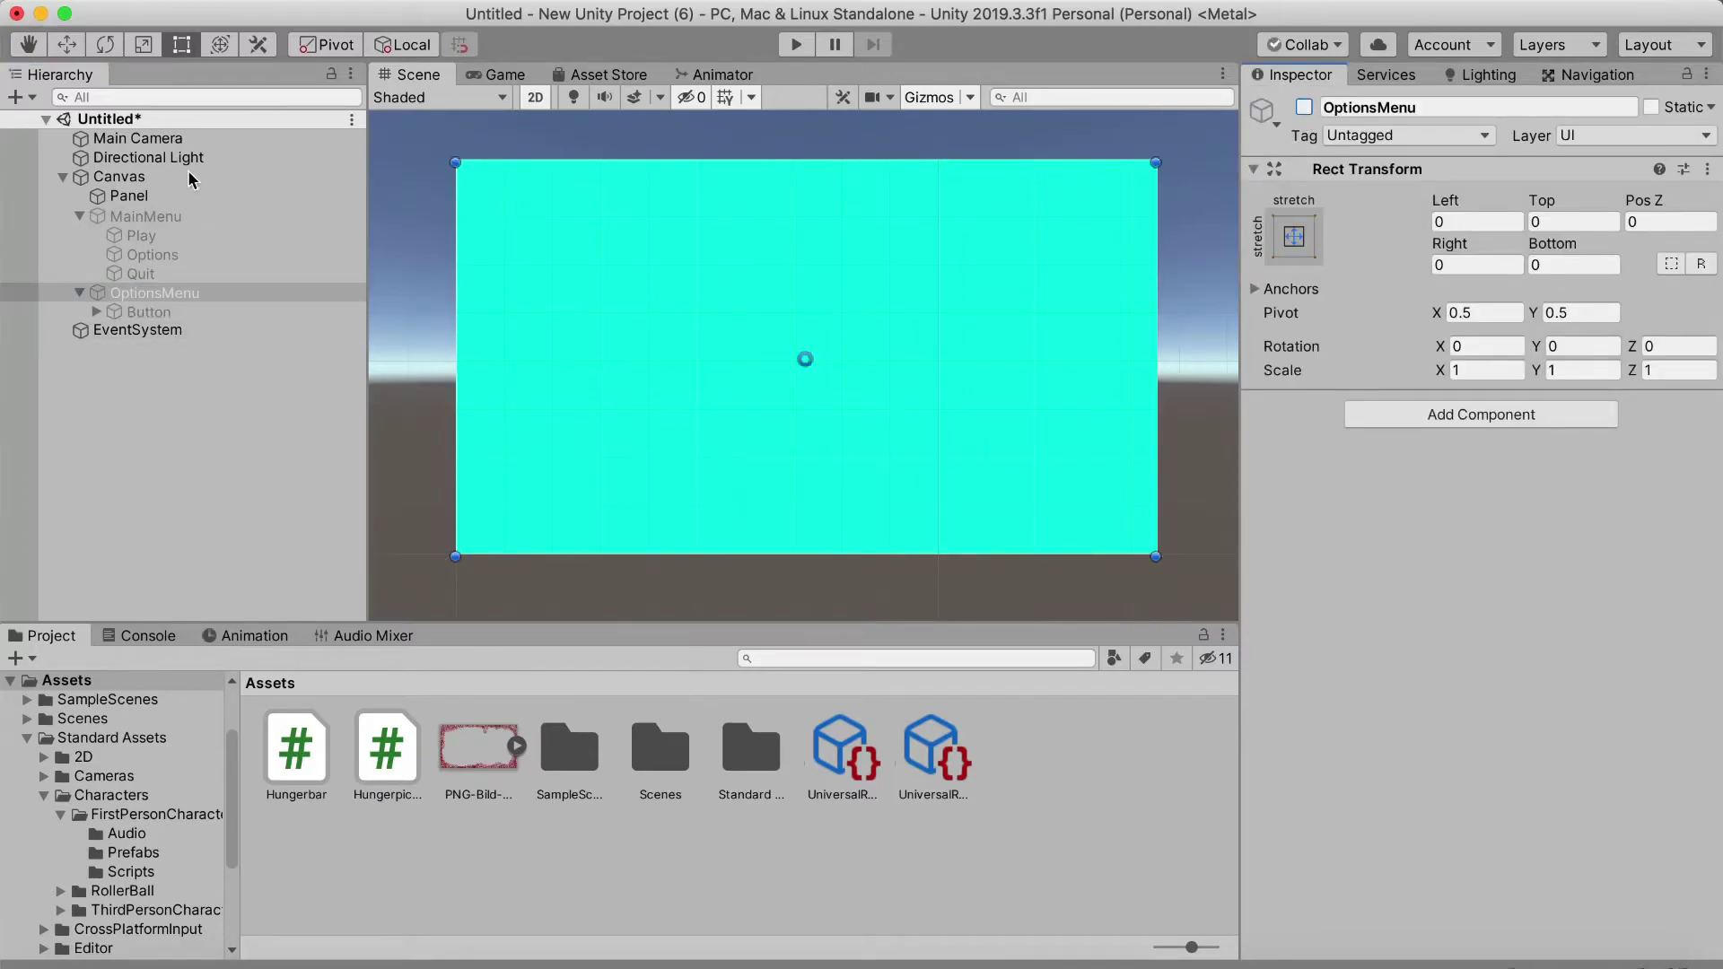
click(104, 217)
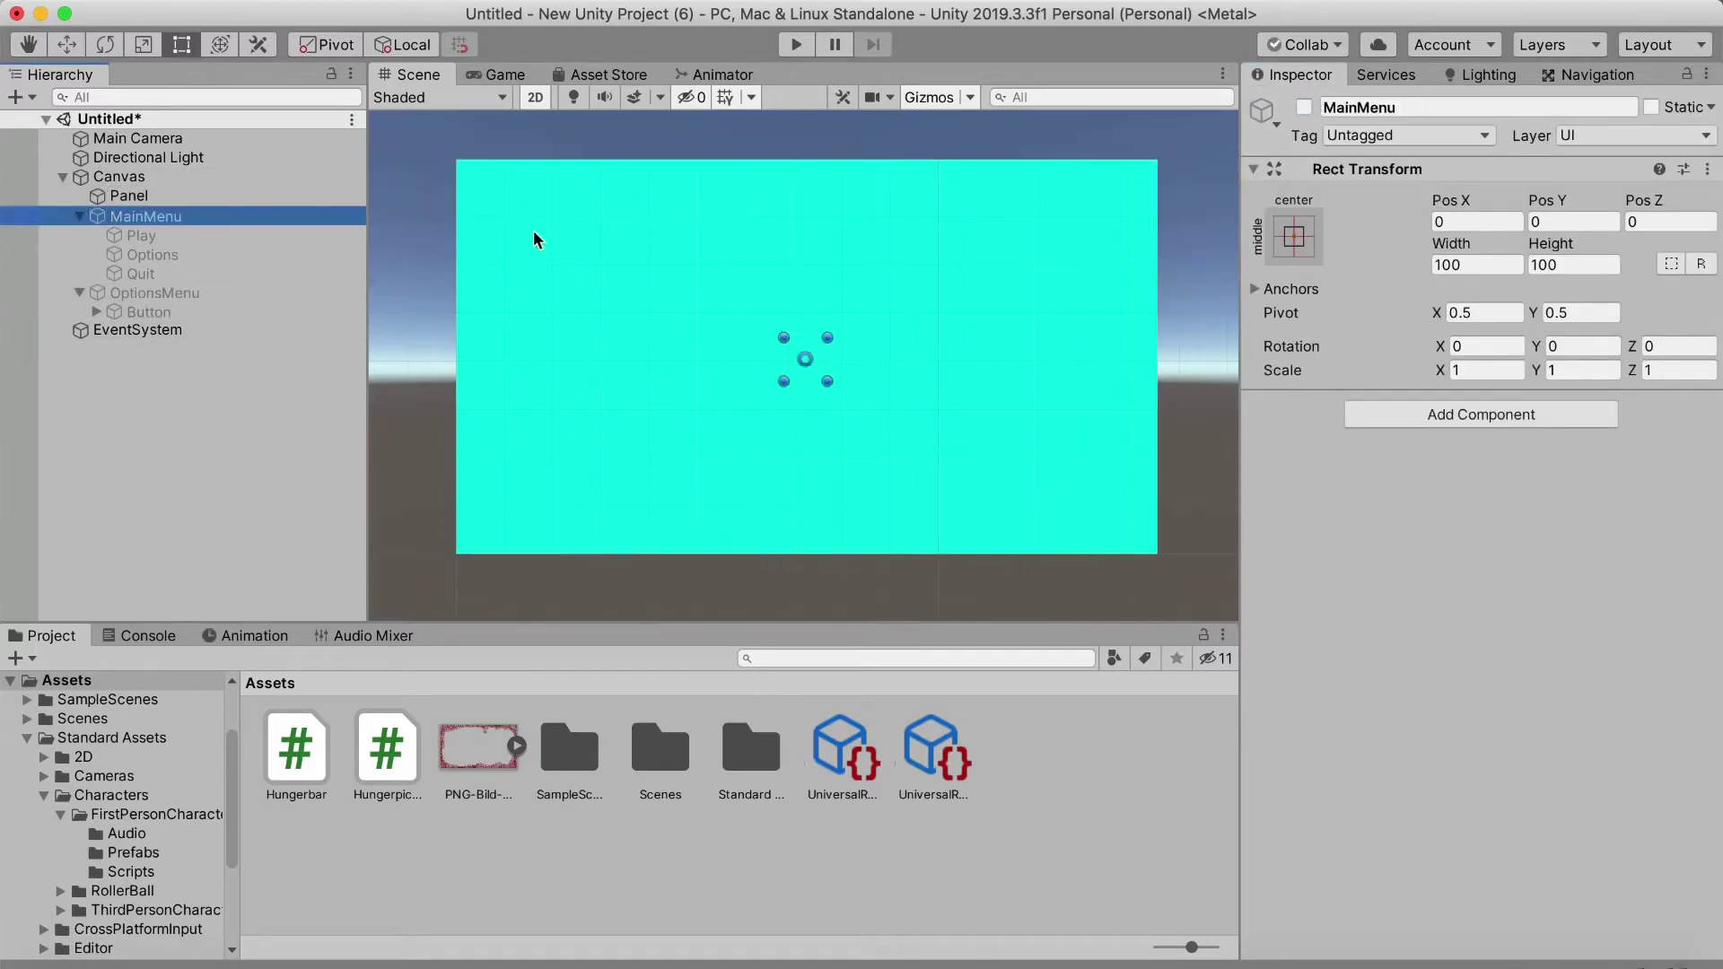
click(1304, 108)
Add two On Click events to the Options button and make the first call GameObject.SetActive on MainMenu with the value unticked
click(148, 255)
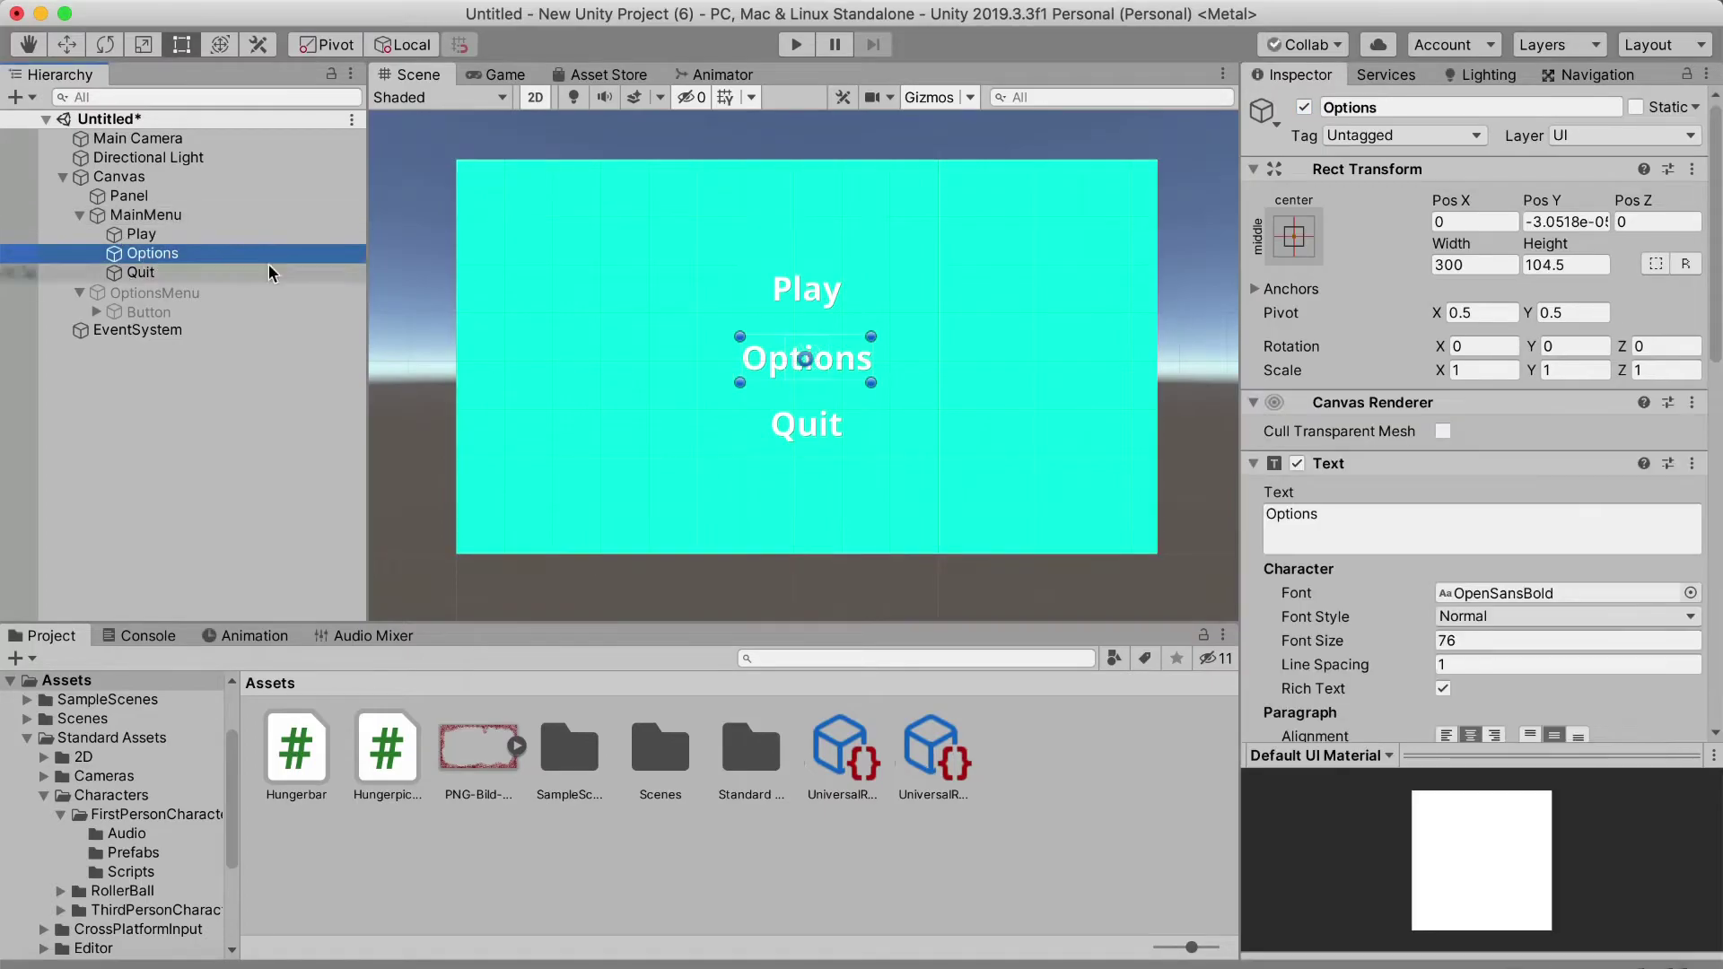
scroll(1465, 588, down, 10)
click(1639, 588)
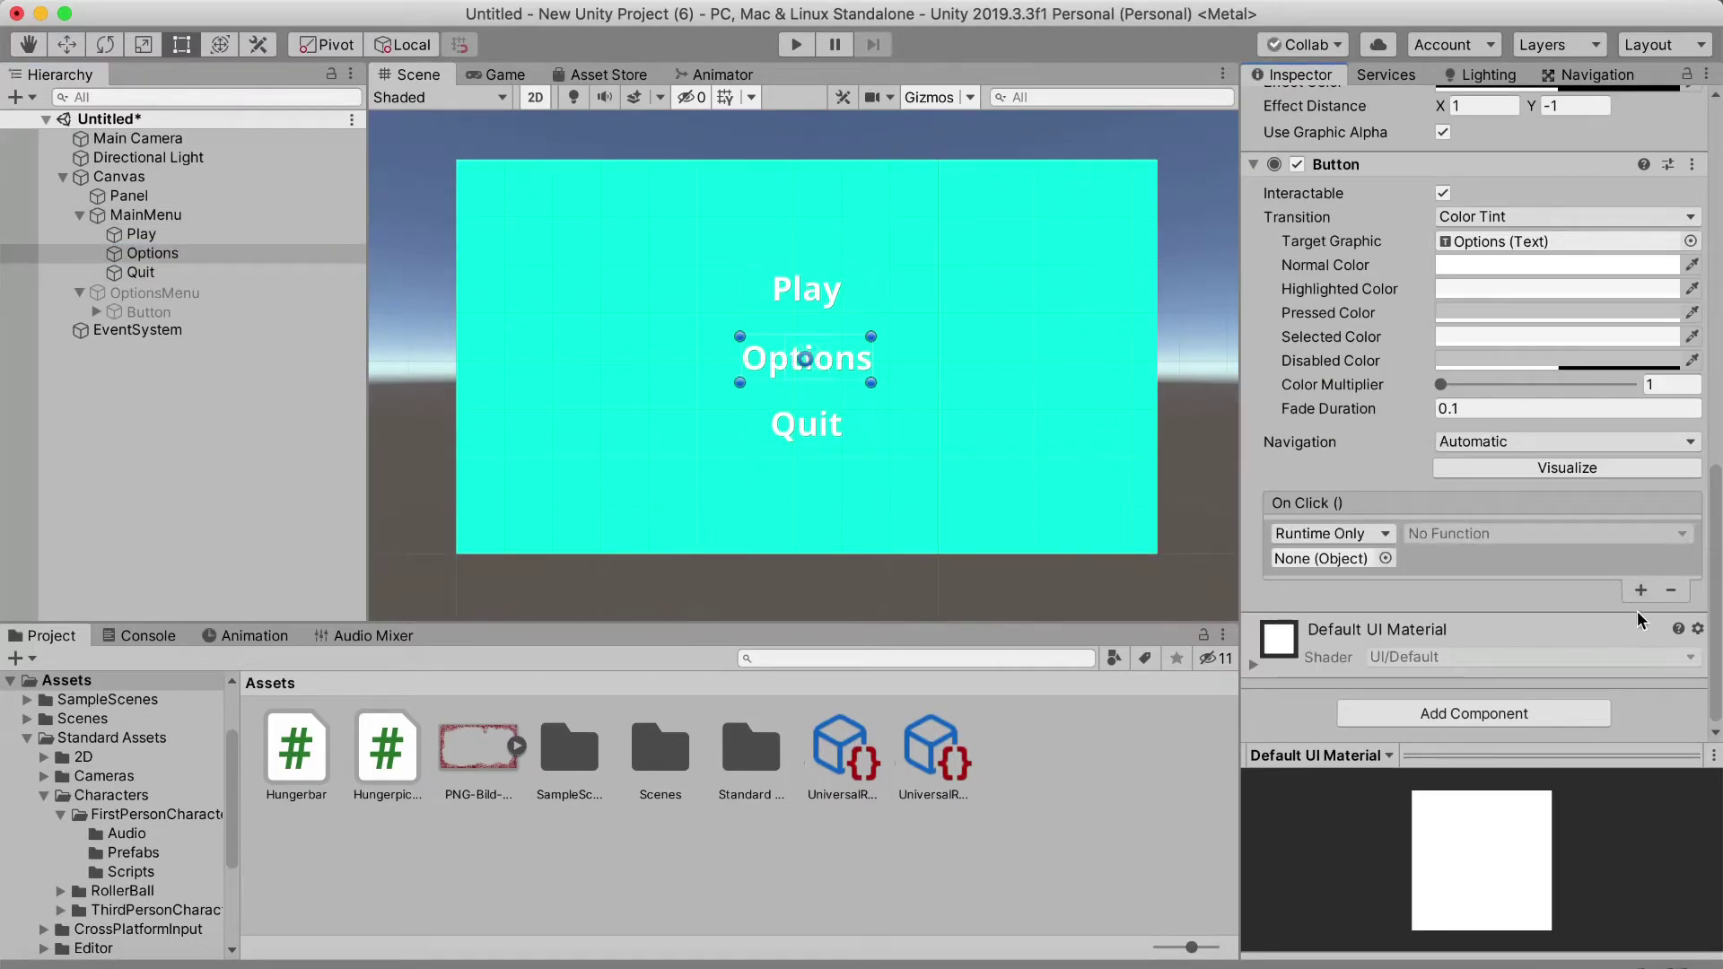
click(1641, 590)
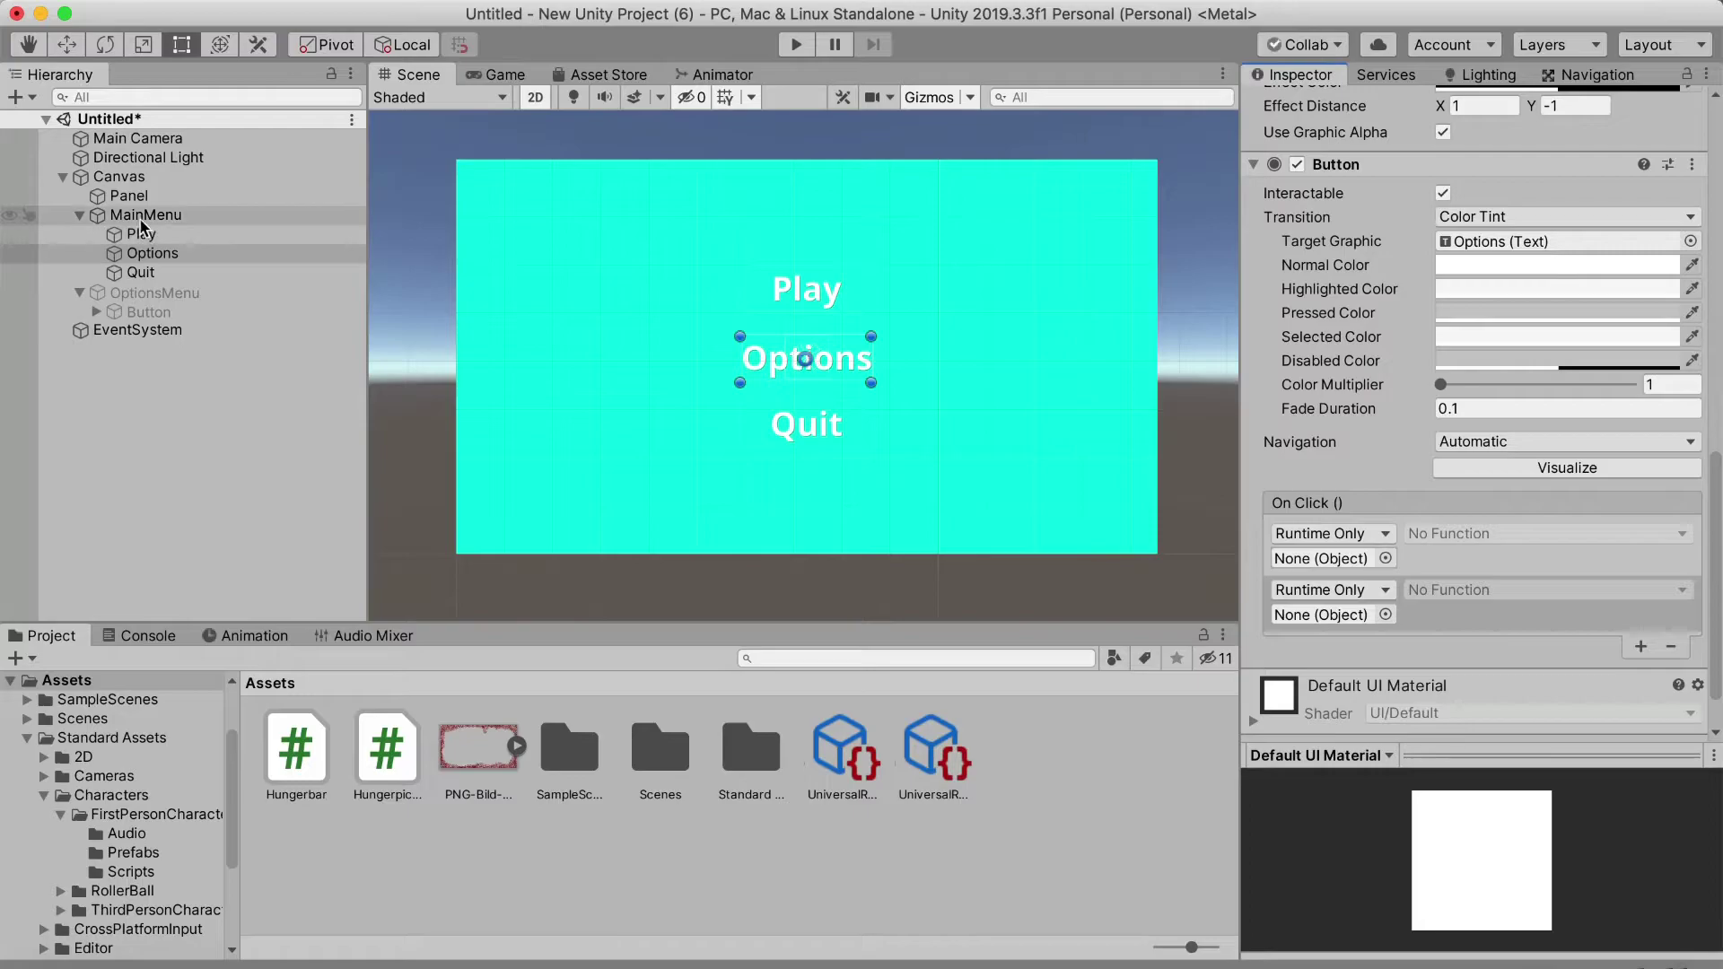
drag(144, 215, 1310, 558)
click(1455, 533)
mouse_move(1526, 591)
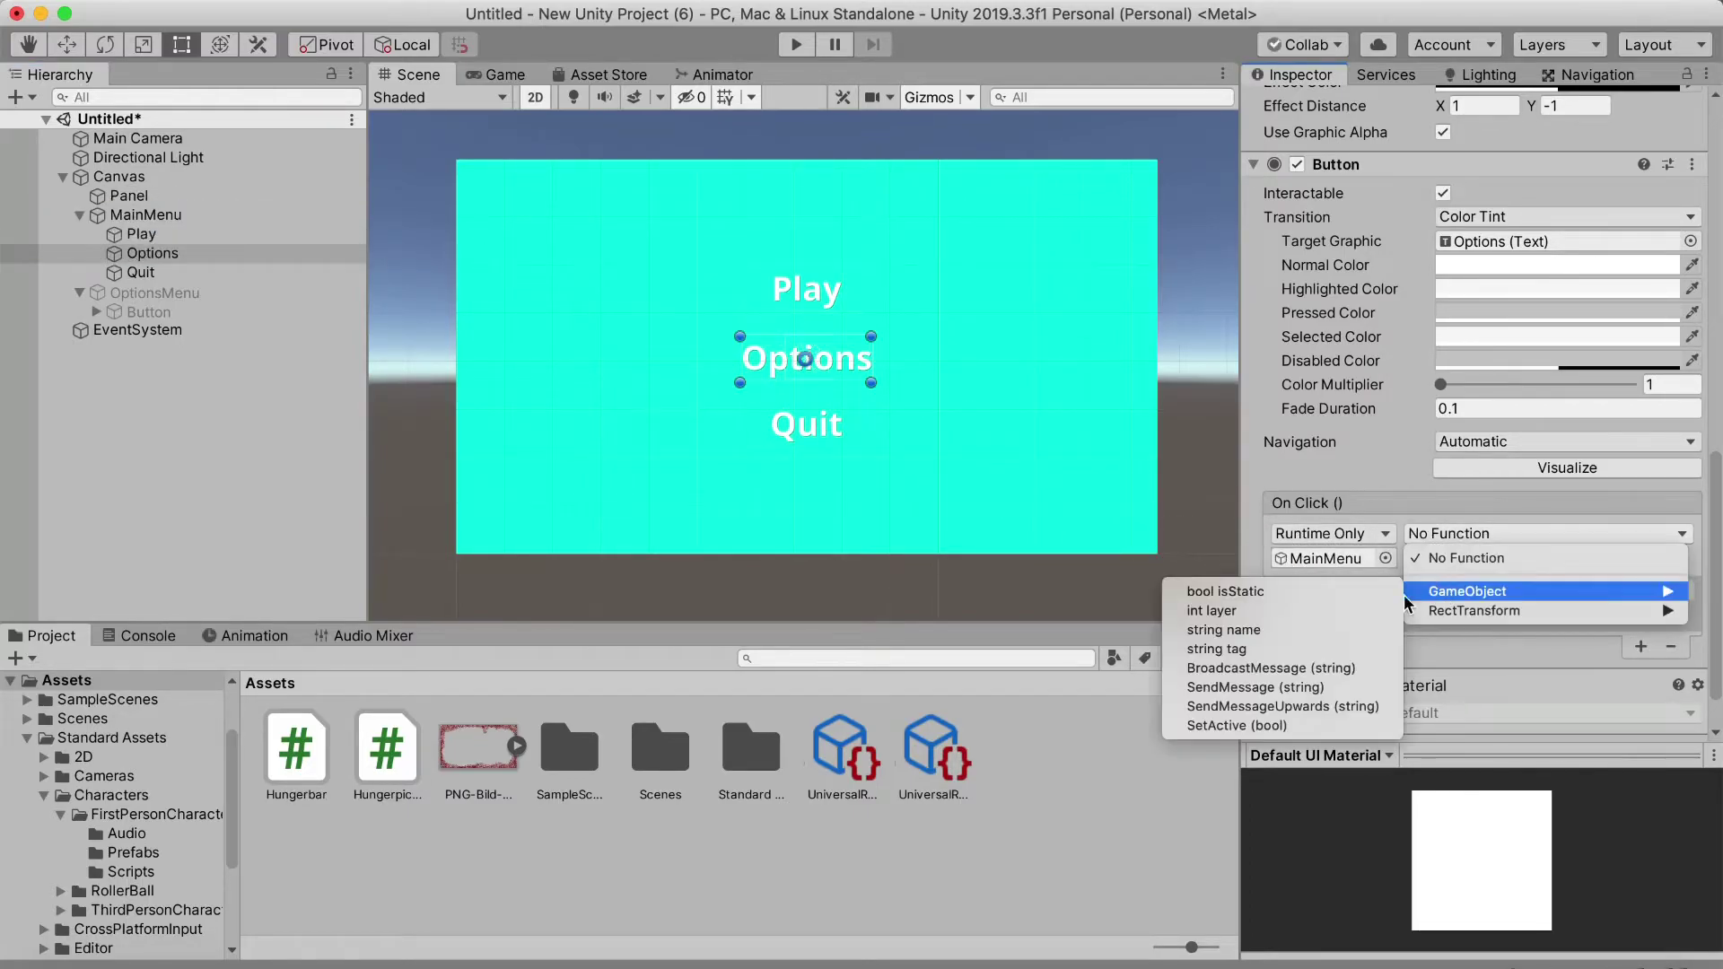
click(1234, 725)
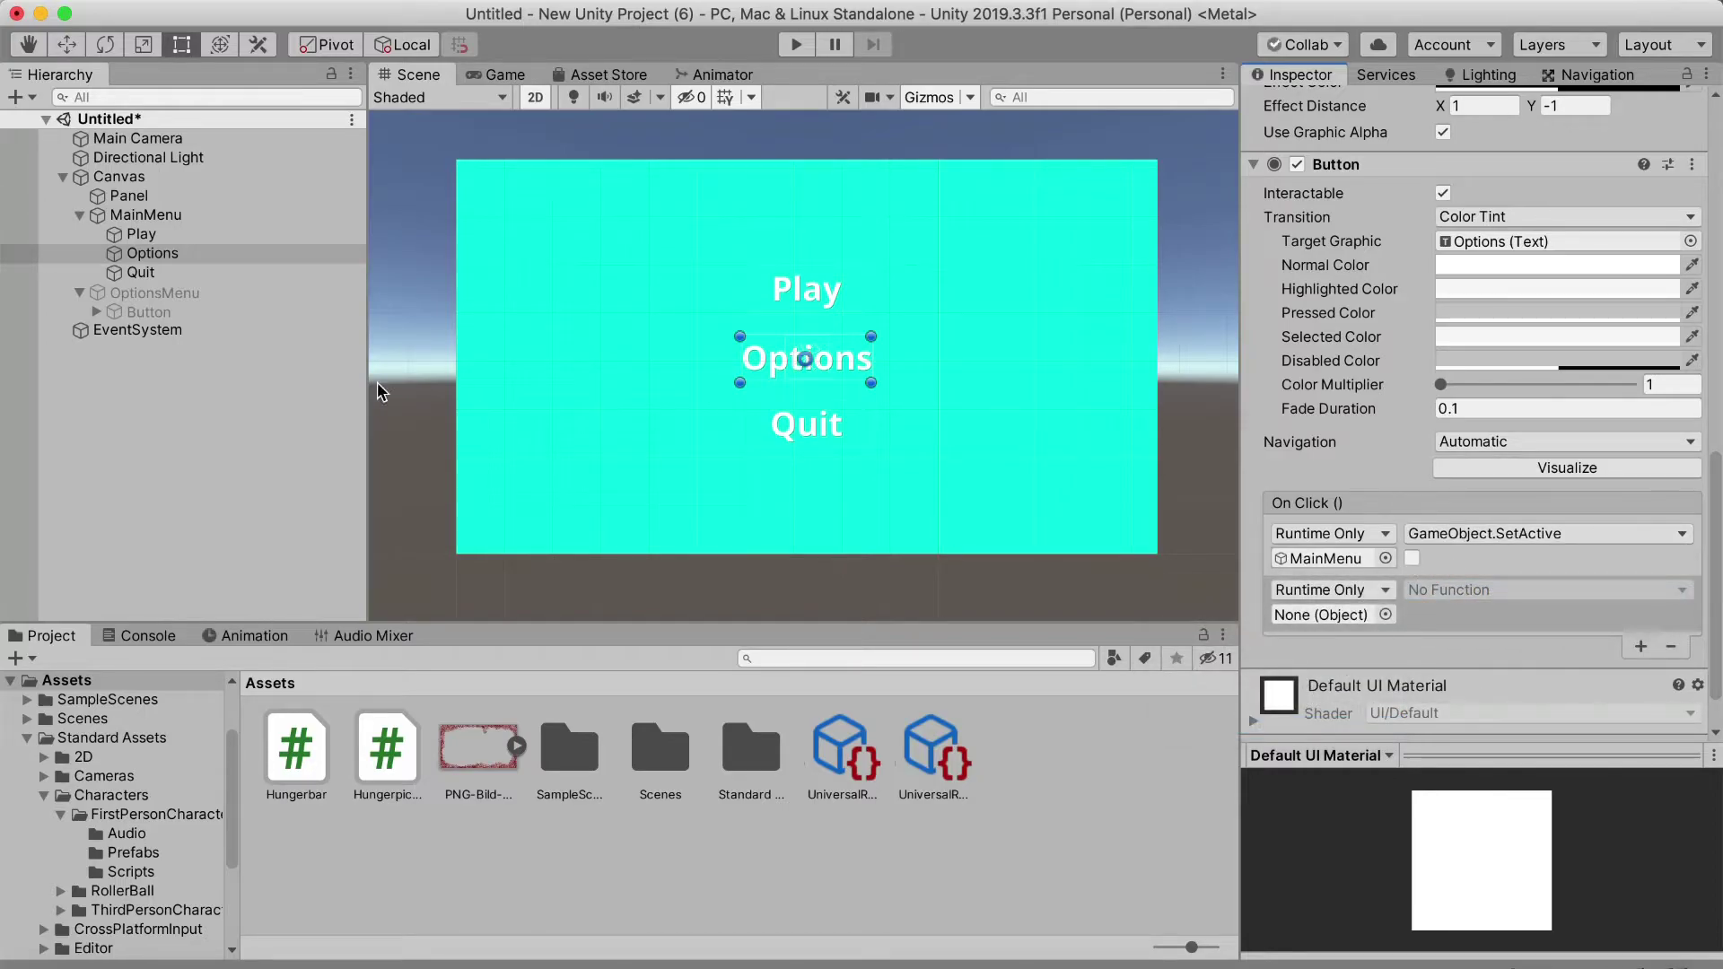
Make the Options button's second On Click event call GameObject.SetActive on OptionsMenu with the value ticked
drag(153, 293, 1319, 615)
click(1472, 590)
mouse_move(1468, 648)
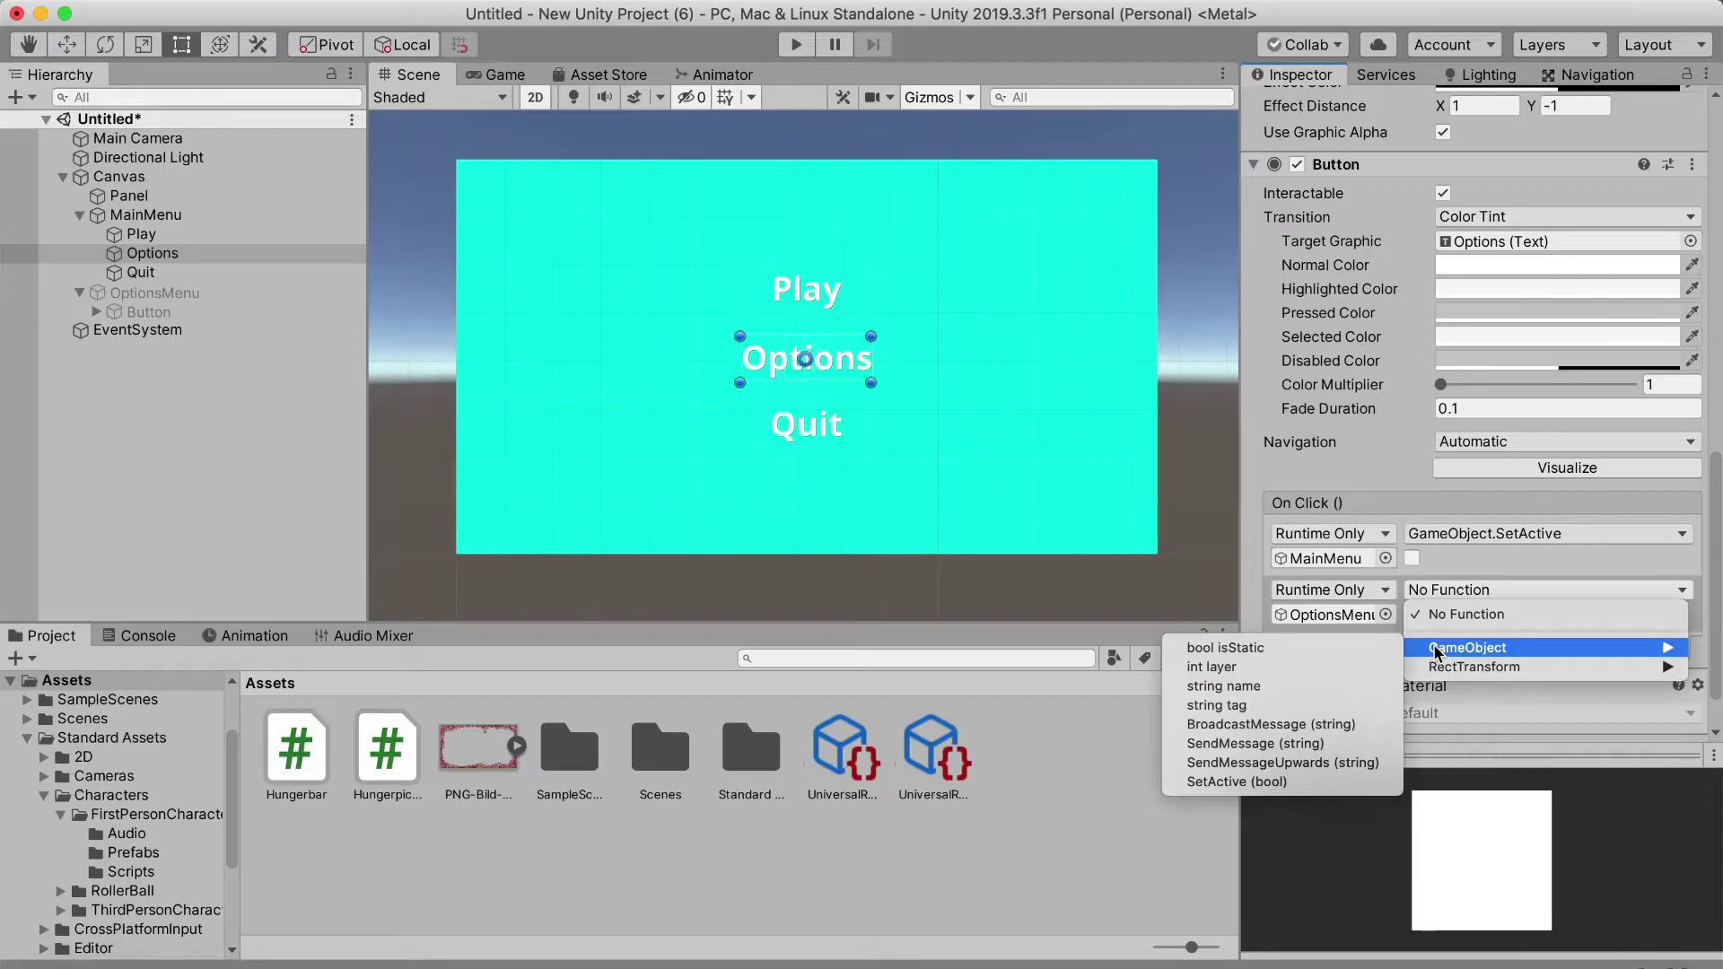
click(1237, 782)
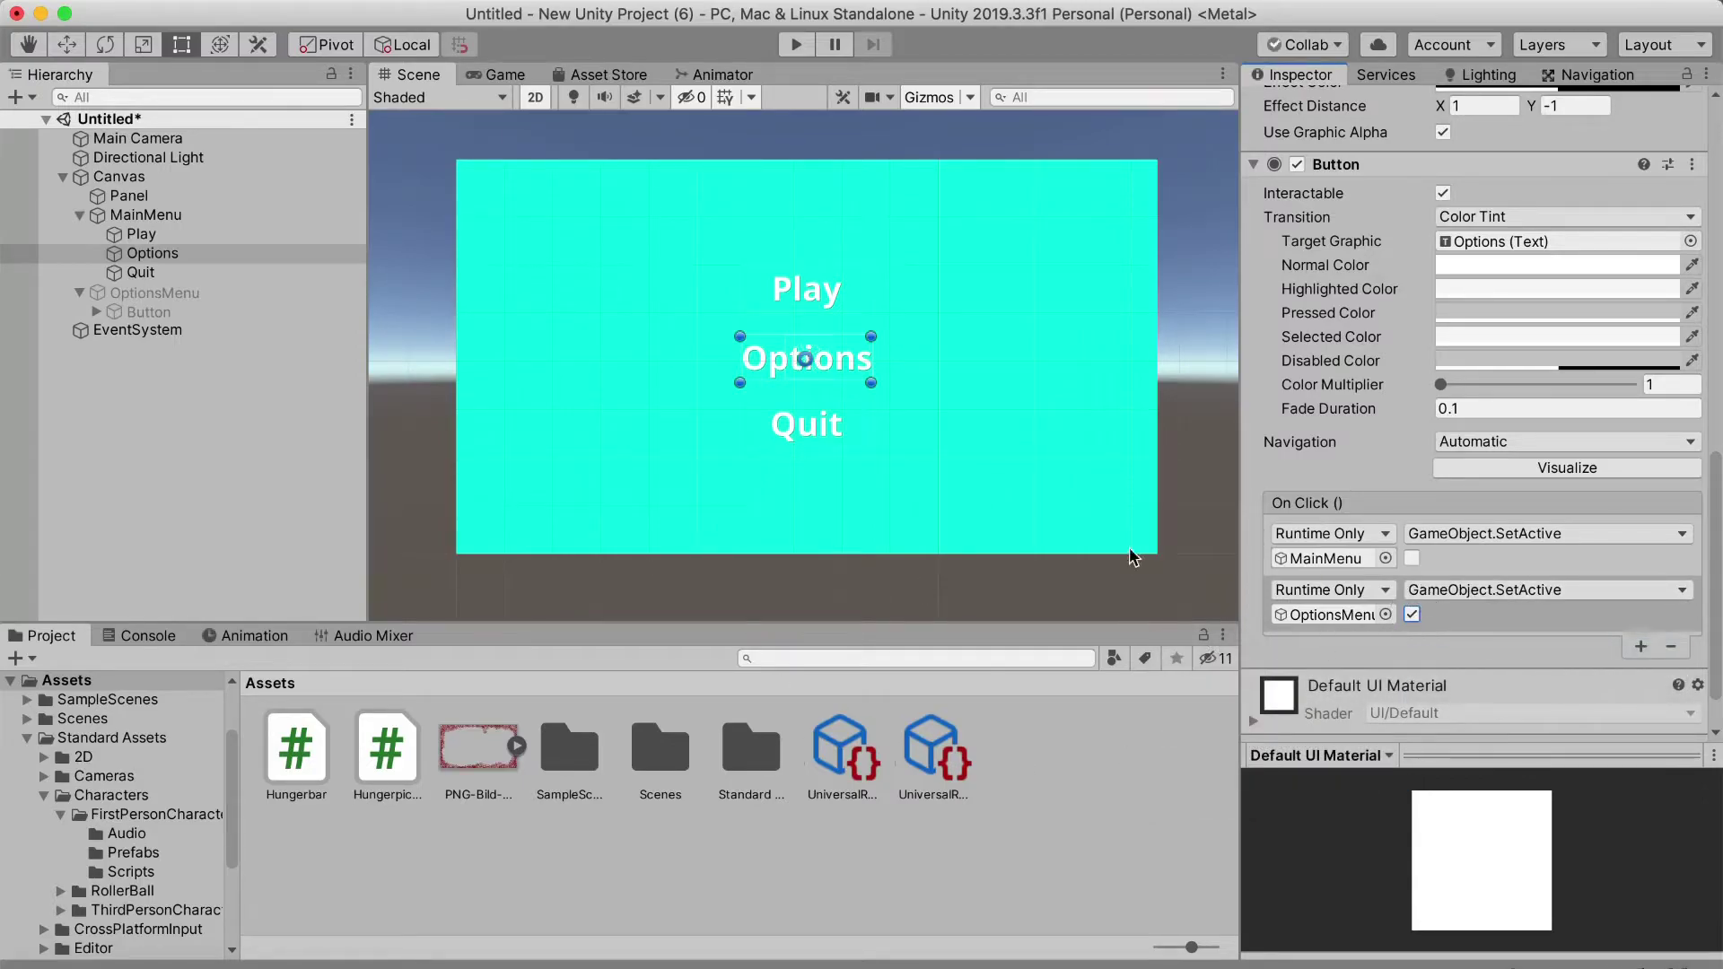
click(223, 432)
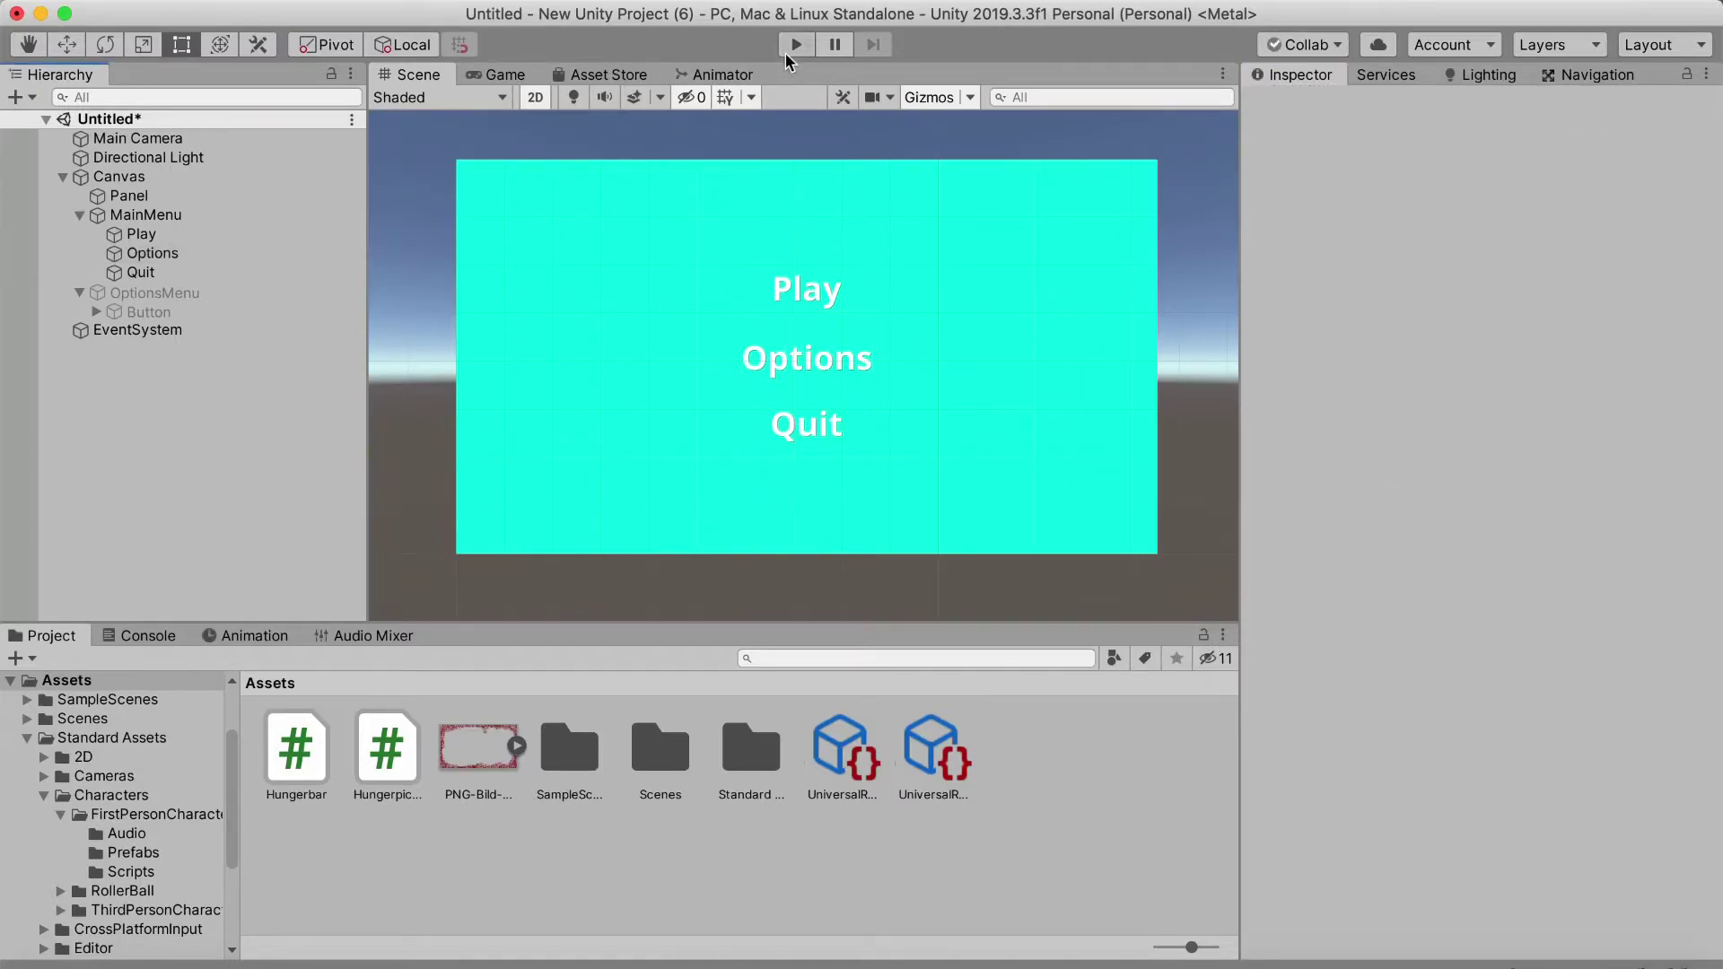
Run the scene and test switching between the main menu and options menu with the Options and Back buttons
click(792, 46)
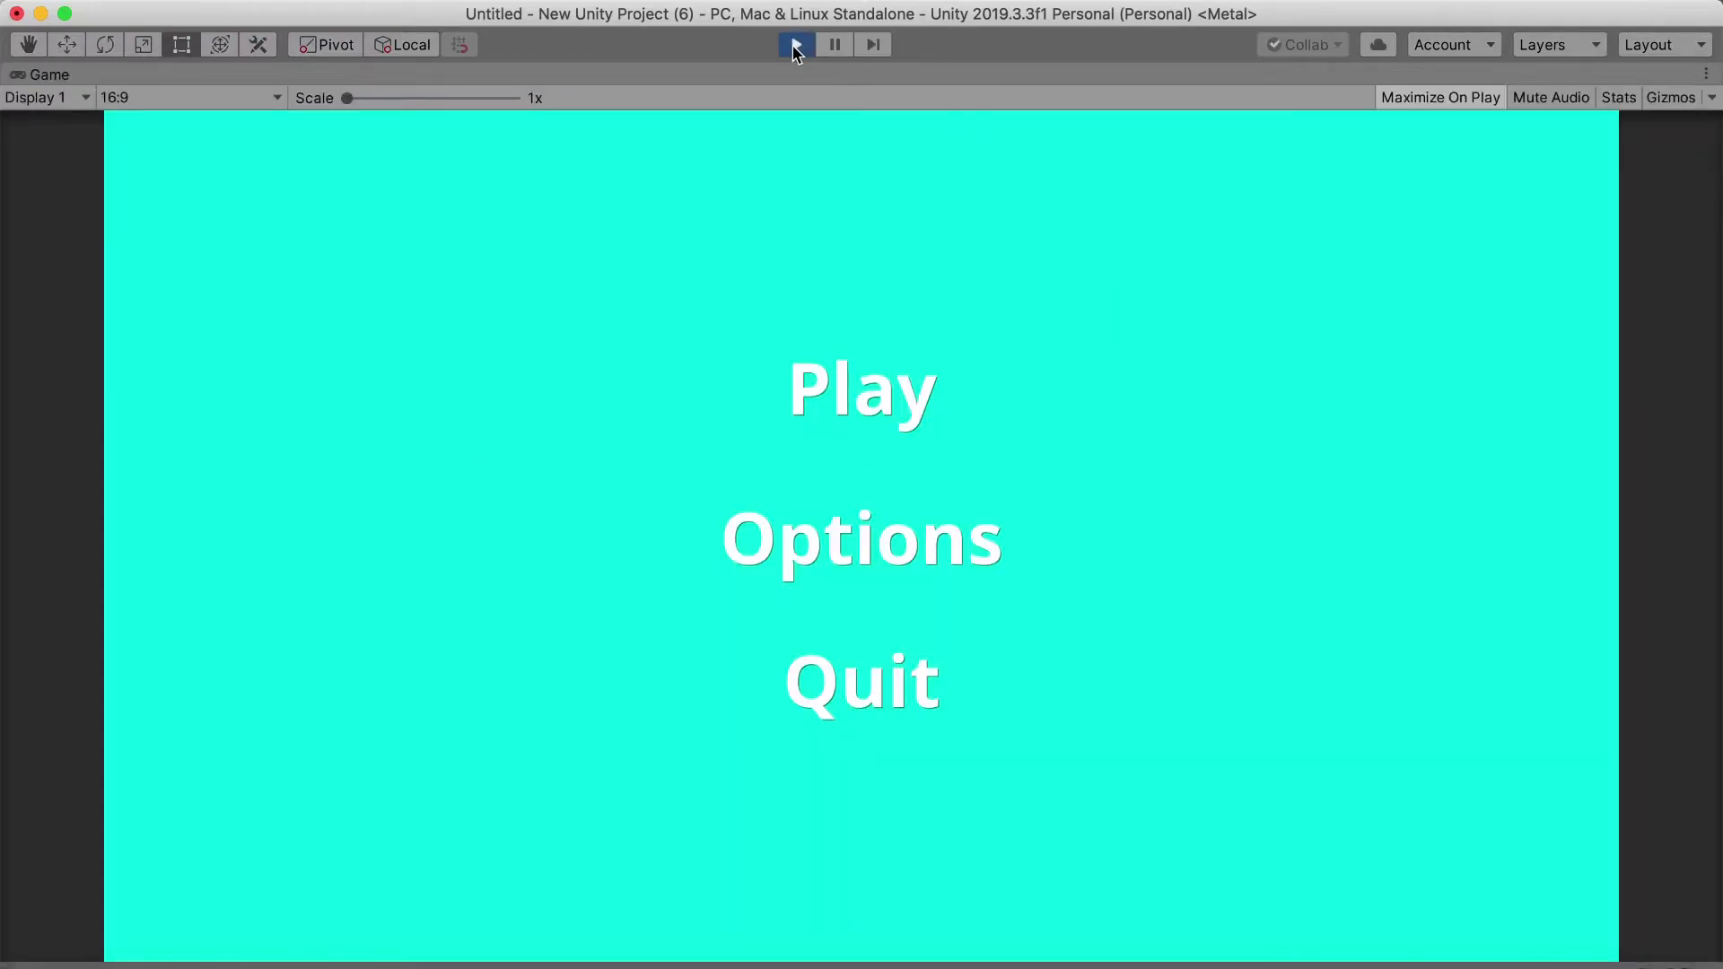
click(857, 564)
click(858, 893)
click(813, 531)
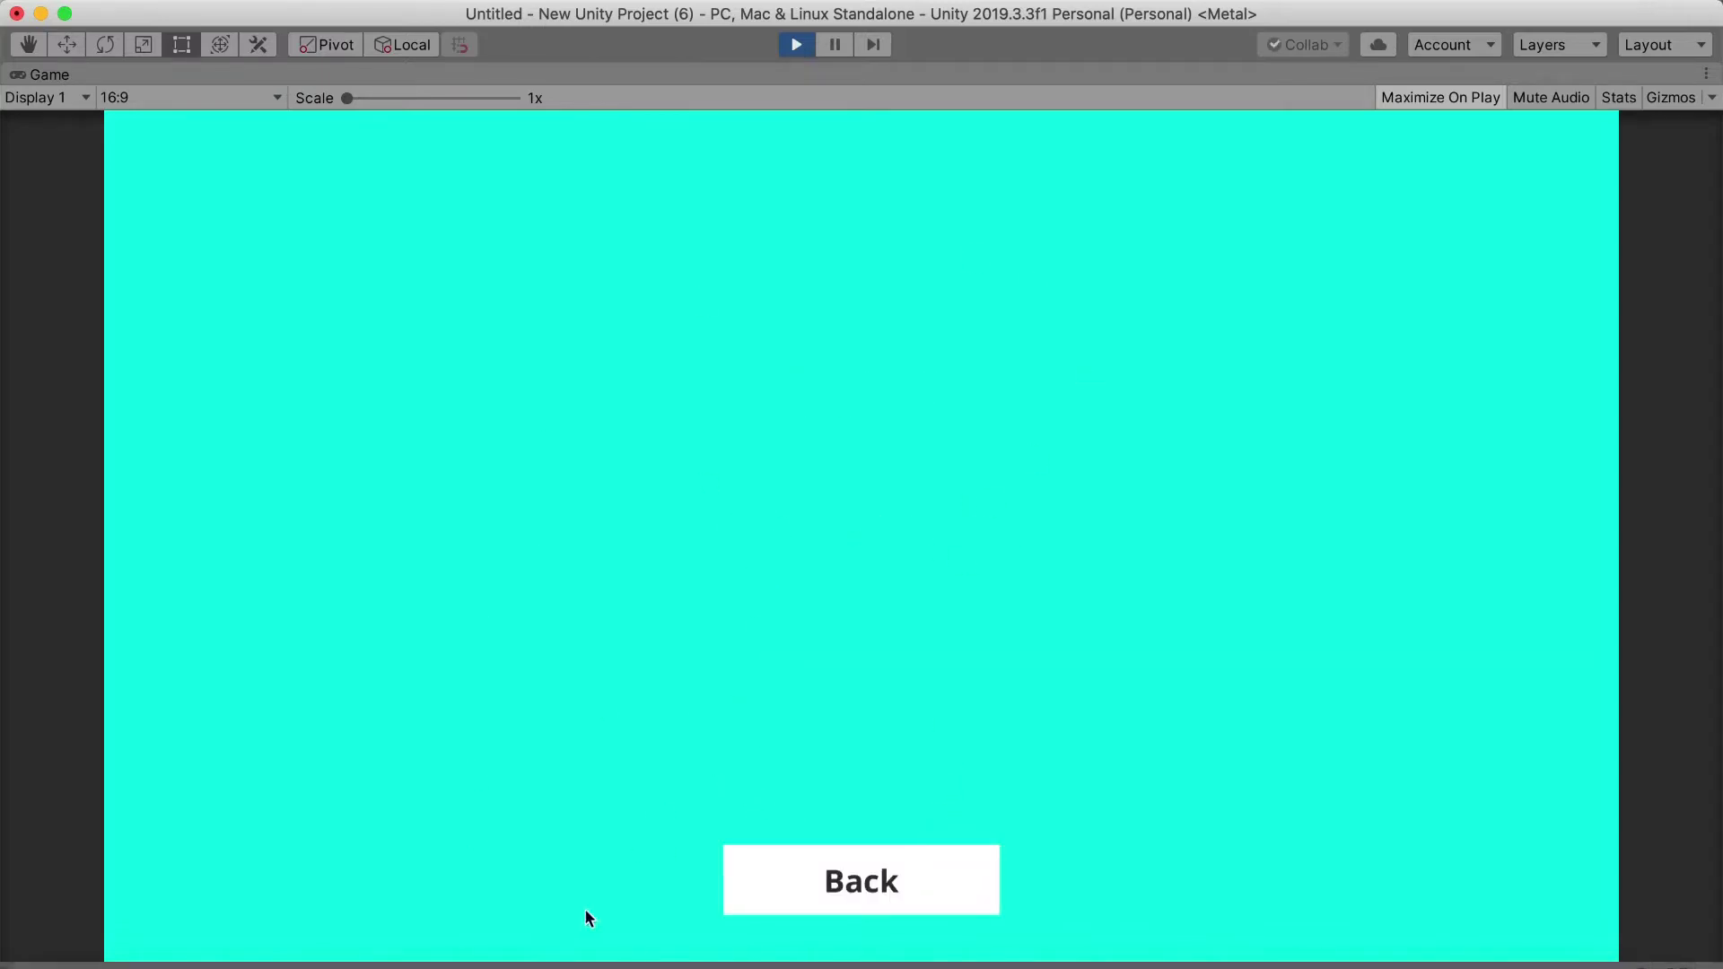
Return to the main menu with the Back button and stop the running scene
click(827, 877)
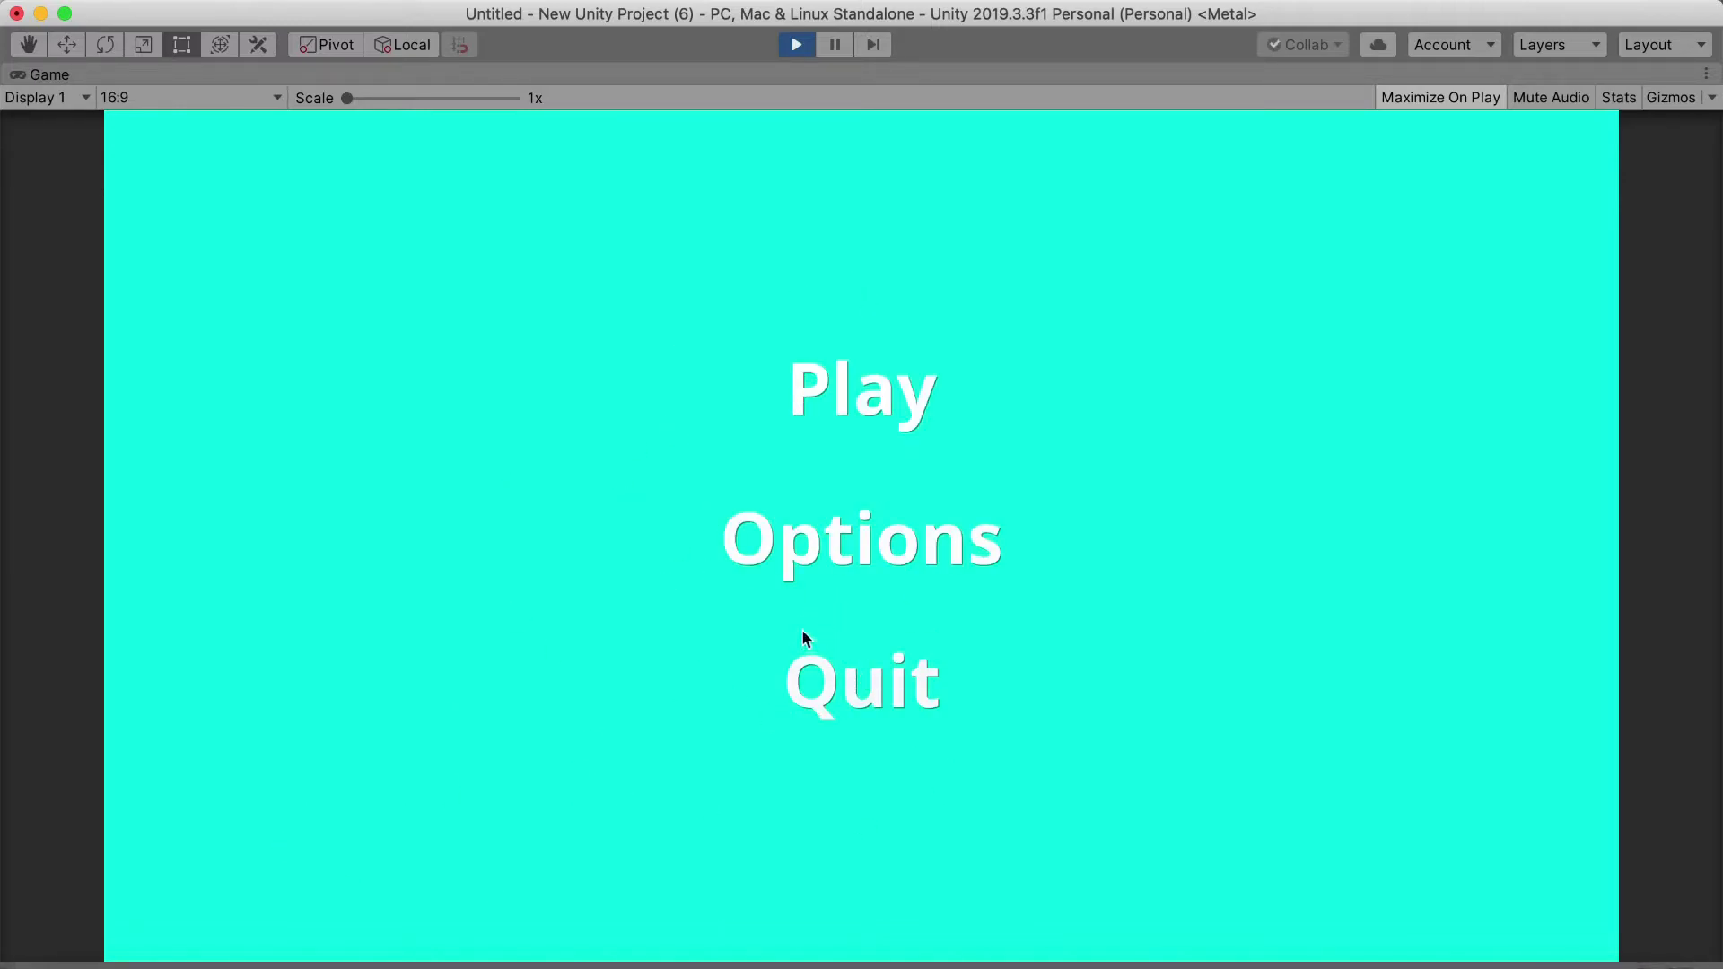
click(802, 45)
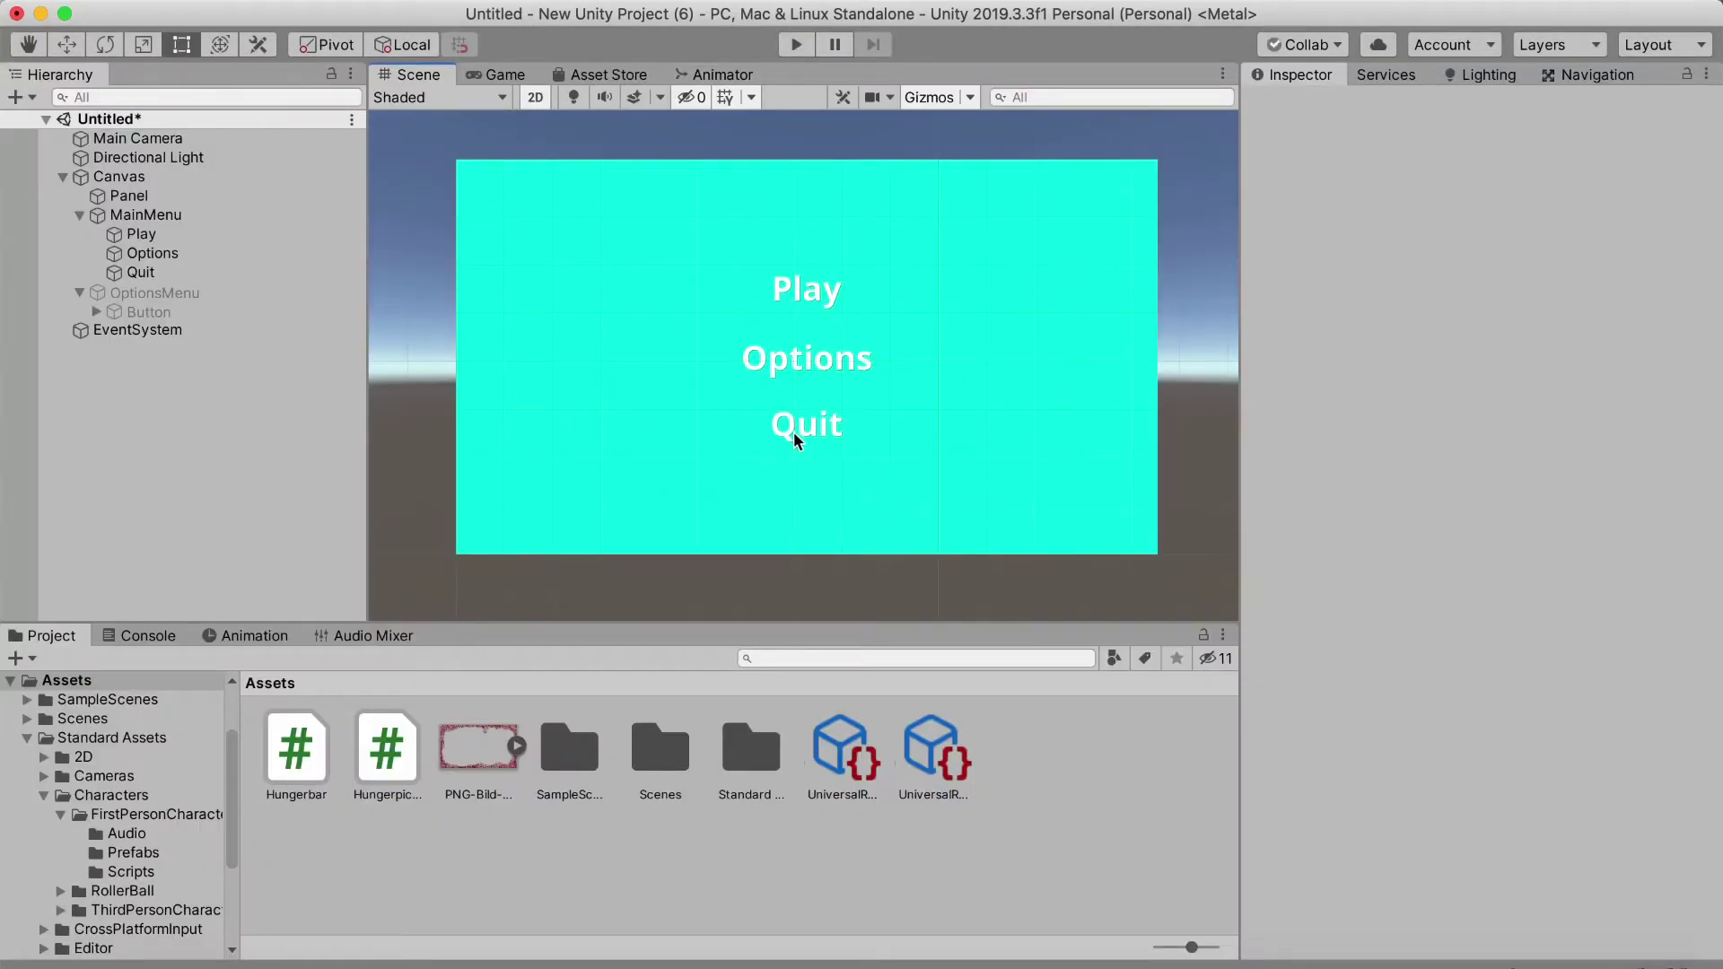
click(794, 431)
click(808, 295)
click(207, 423)
Create a C# script named MainMenu in the Assets folder
right_click(826, 875)
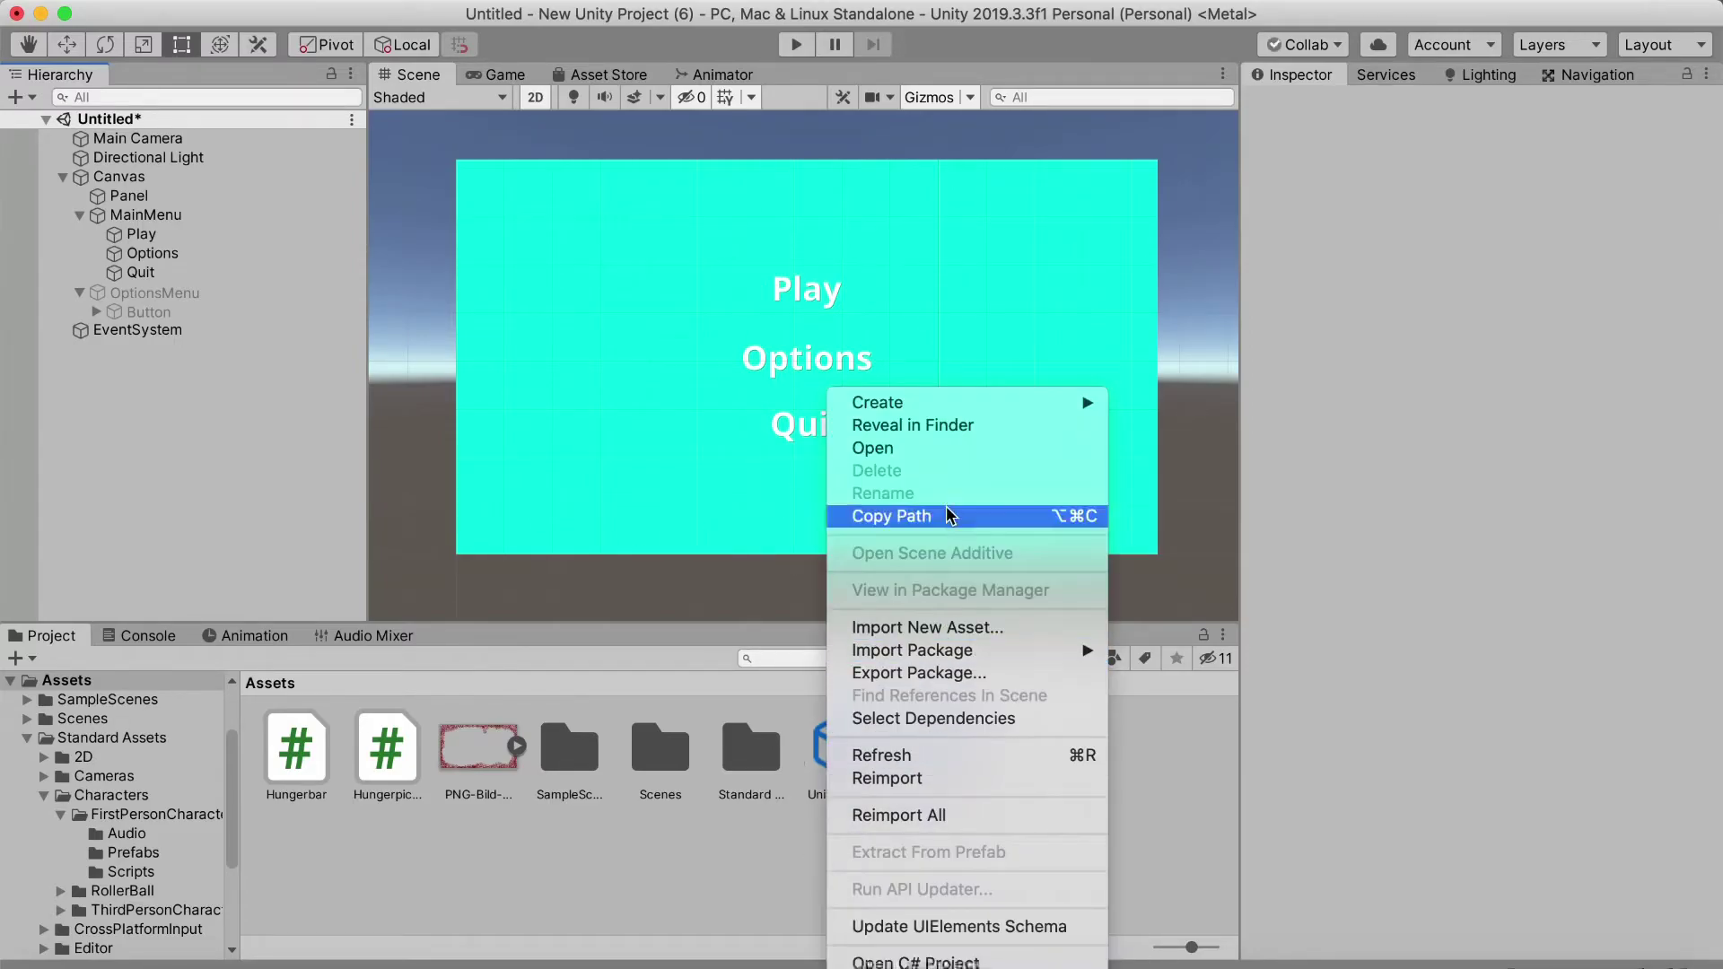
mouse_move(891, 410)
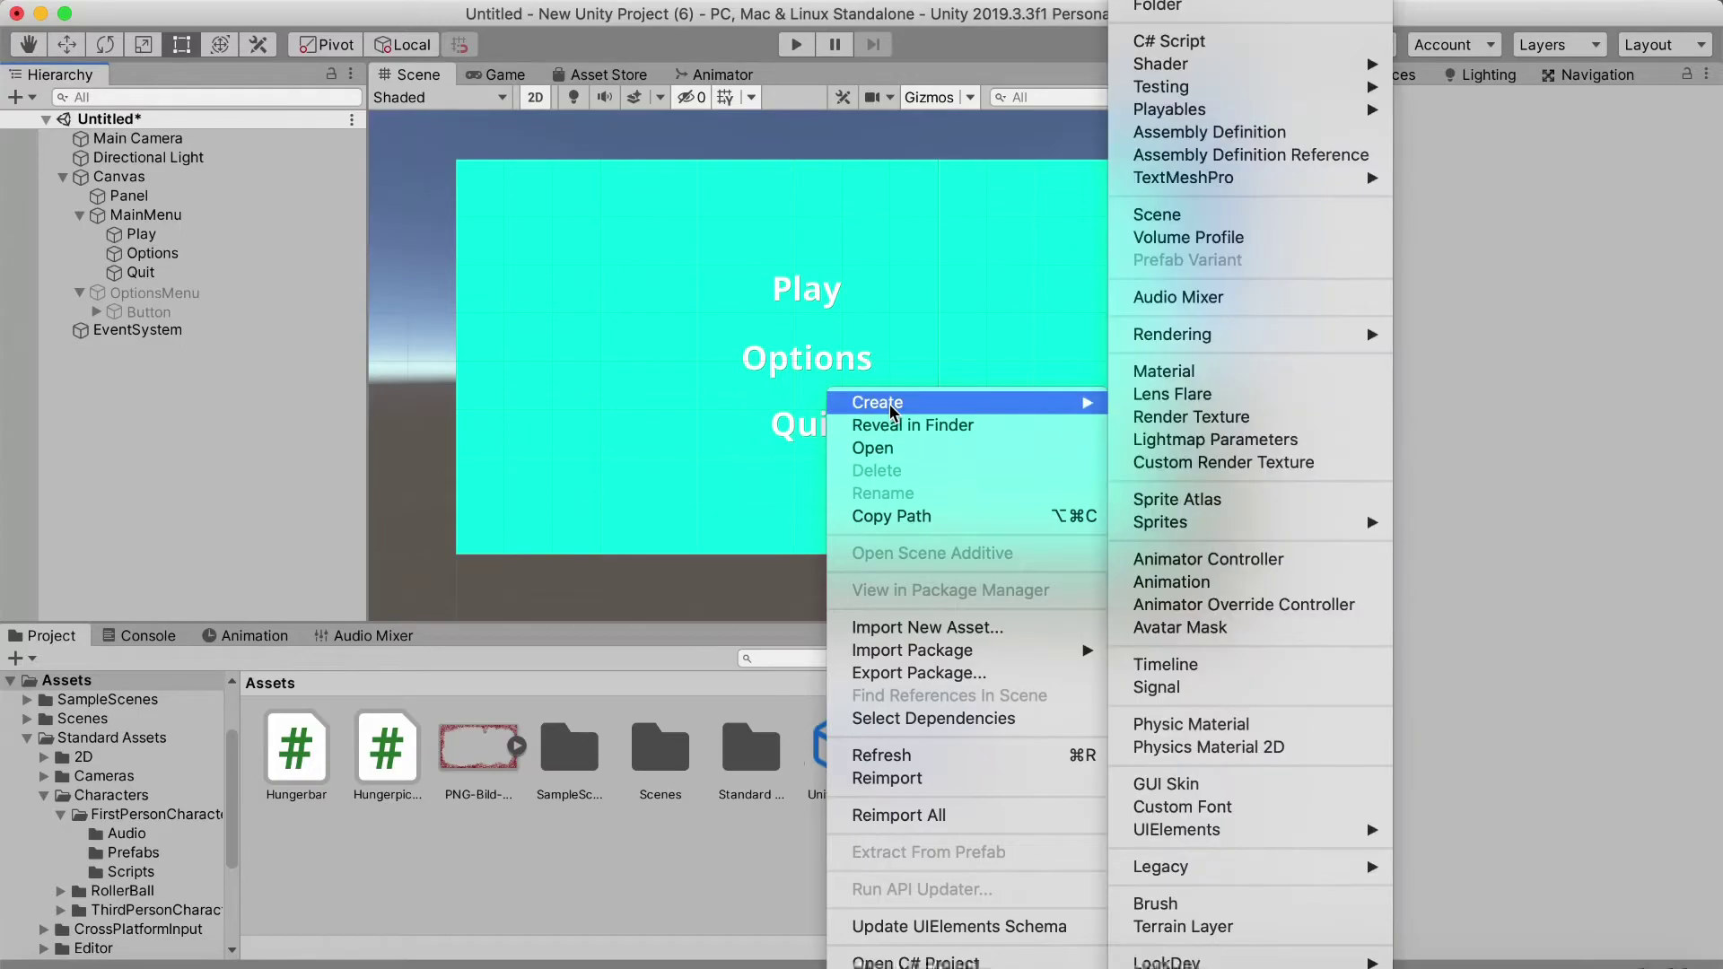
click(1169, 41)
key(BackSpace)
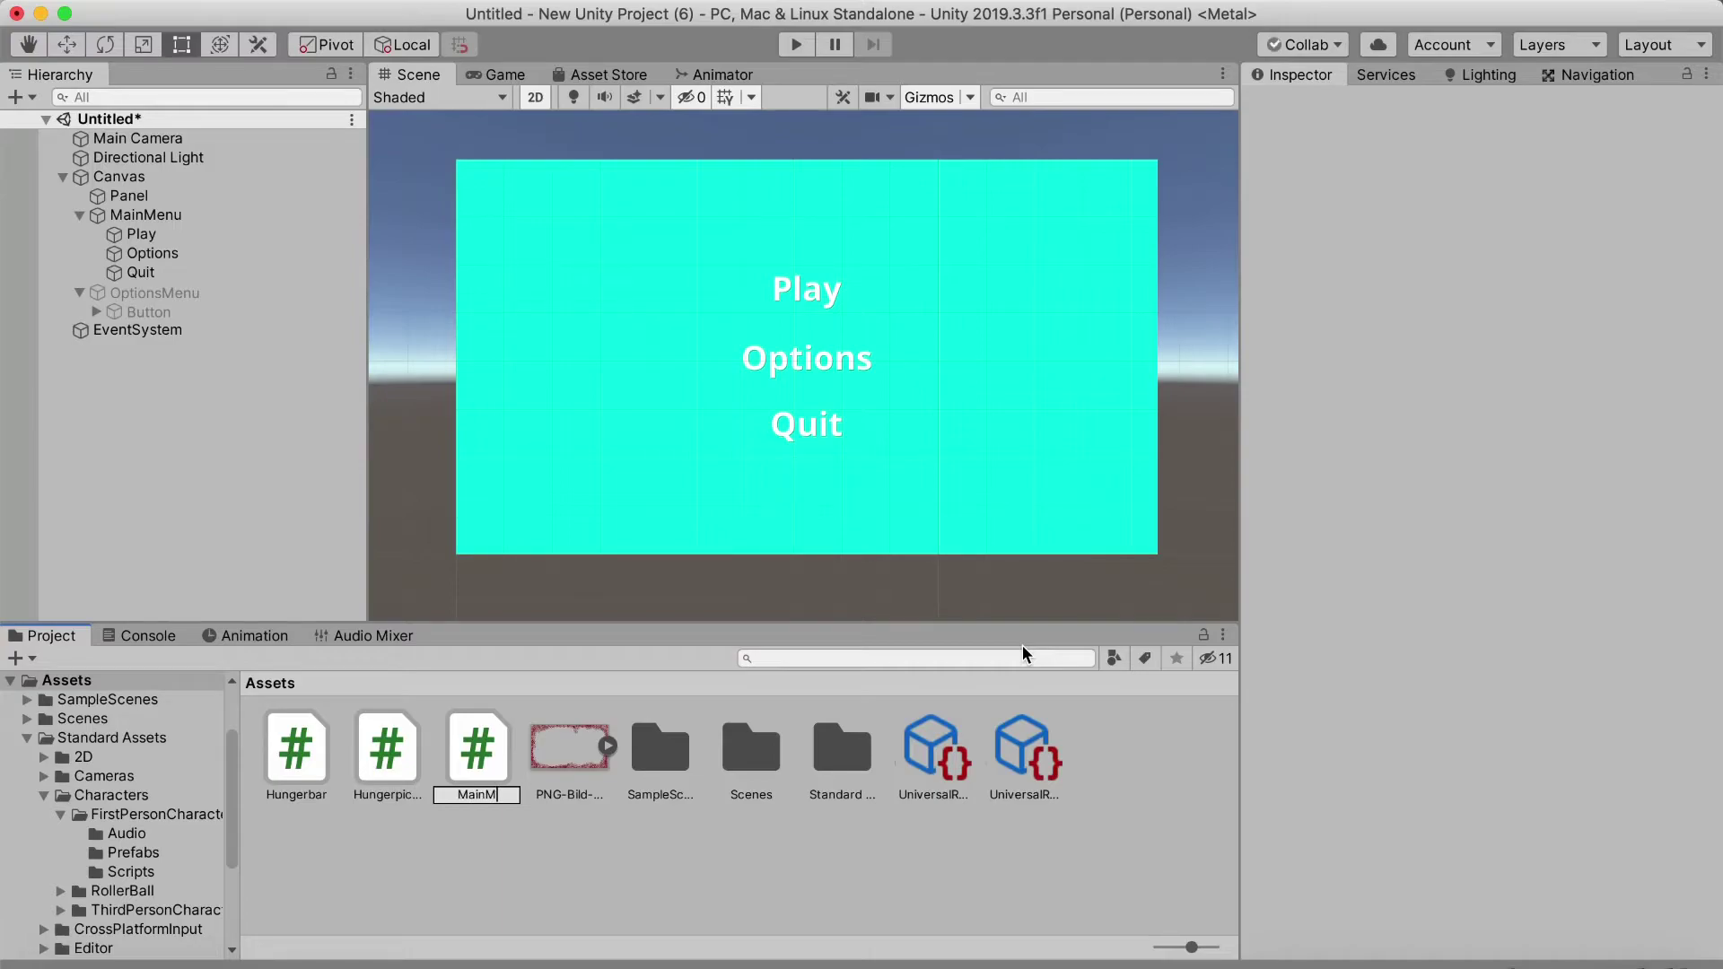
text(MainMenu)
key(Return)
Open the MainMenu script in Visual Studio, dismissing the feedback survey and closing the update dialog without installing
double_click(466, 756)
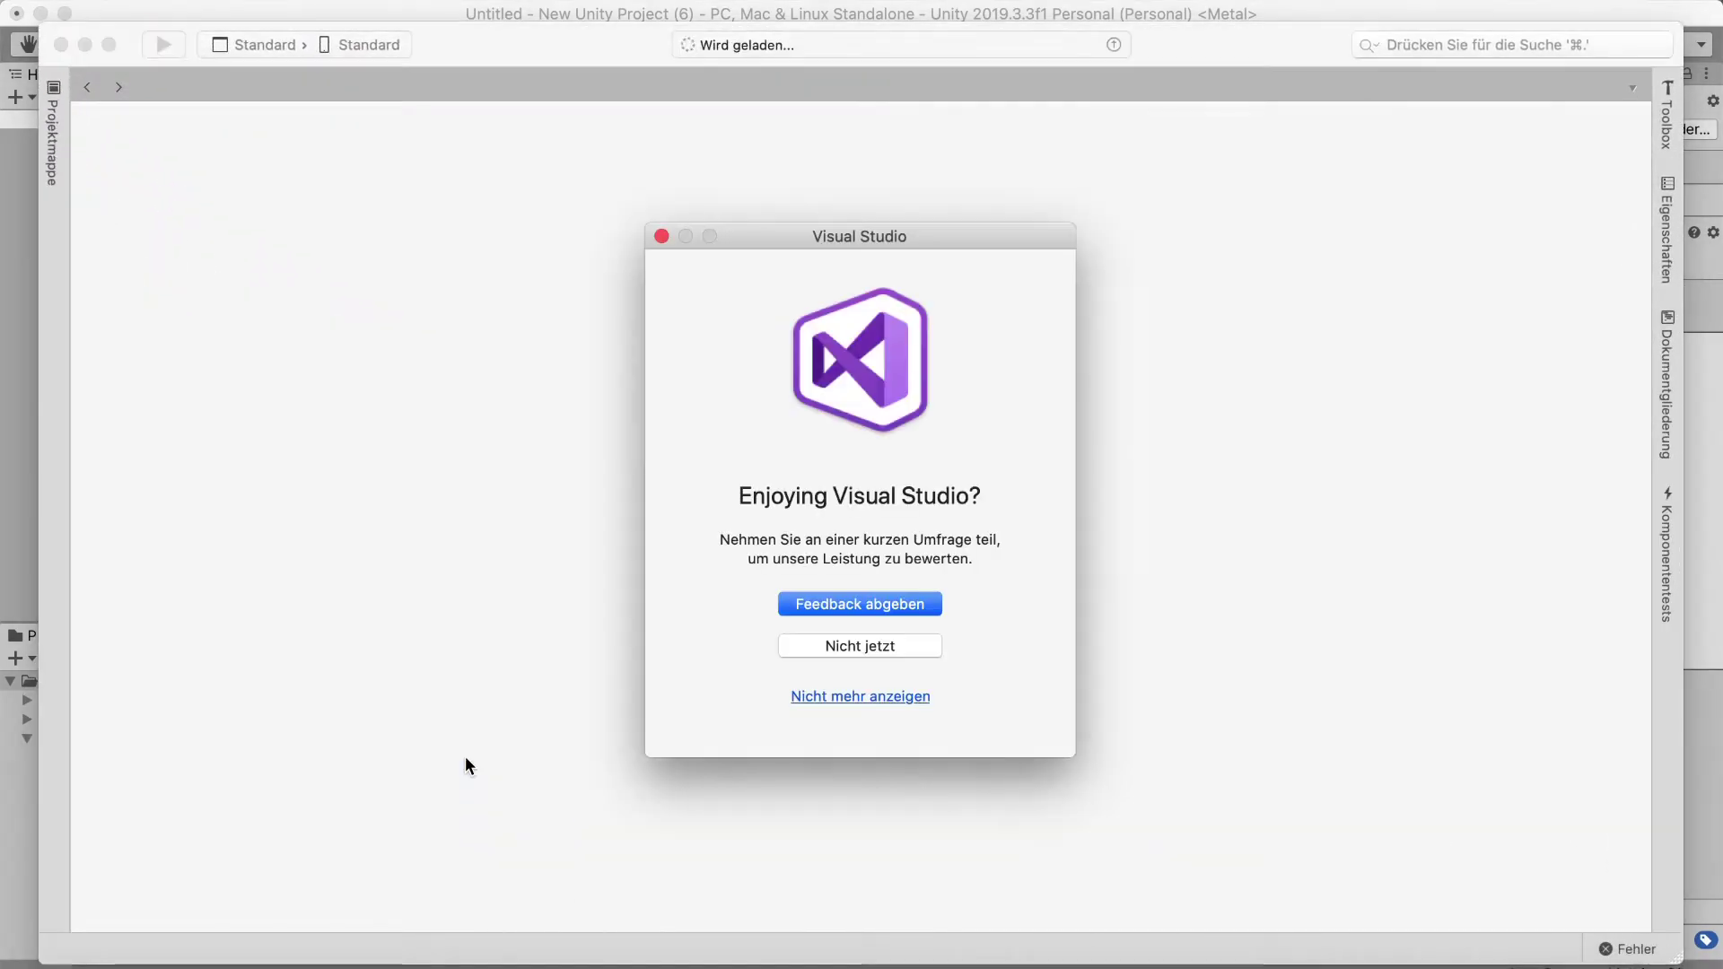
click(805, 653)
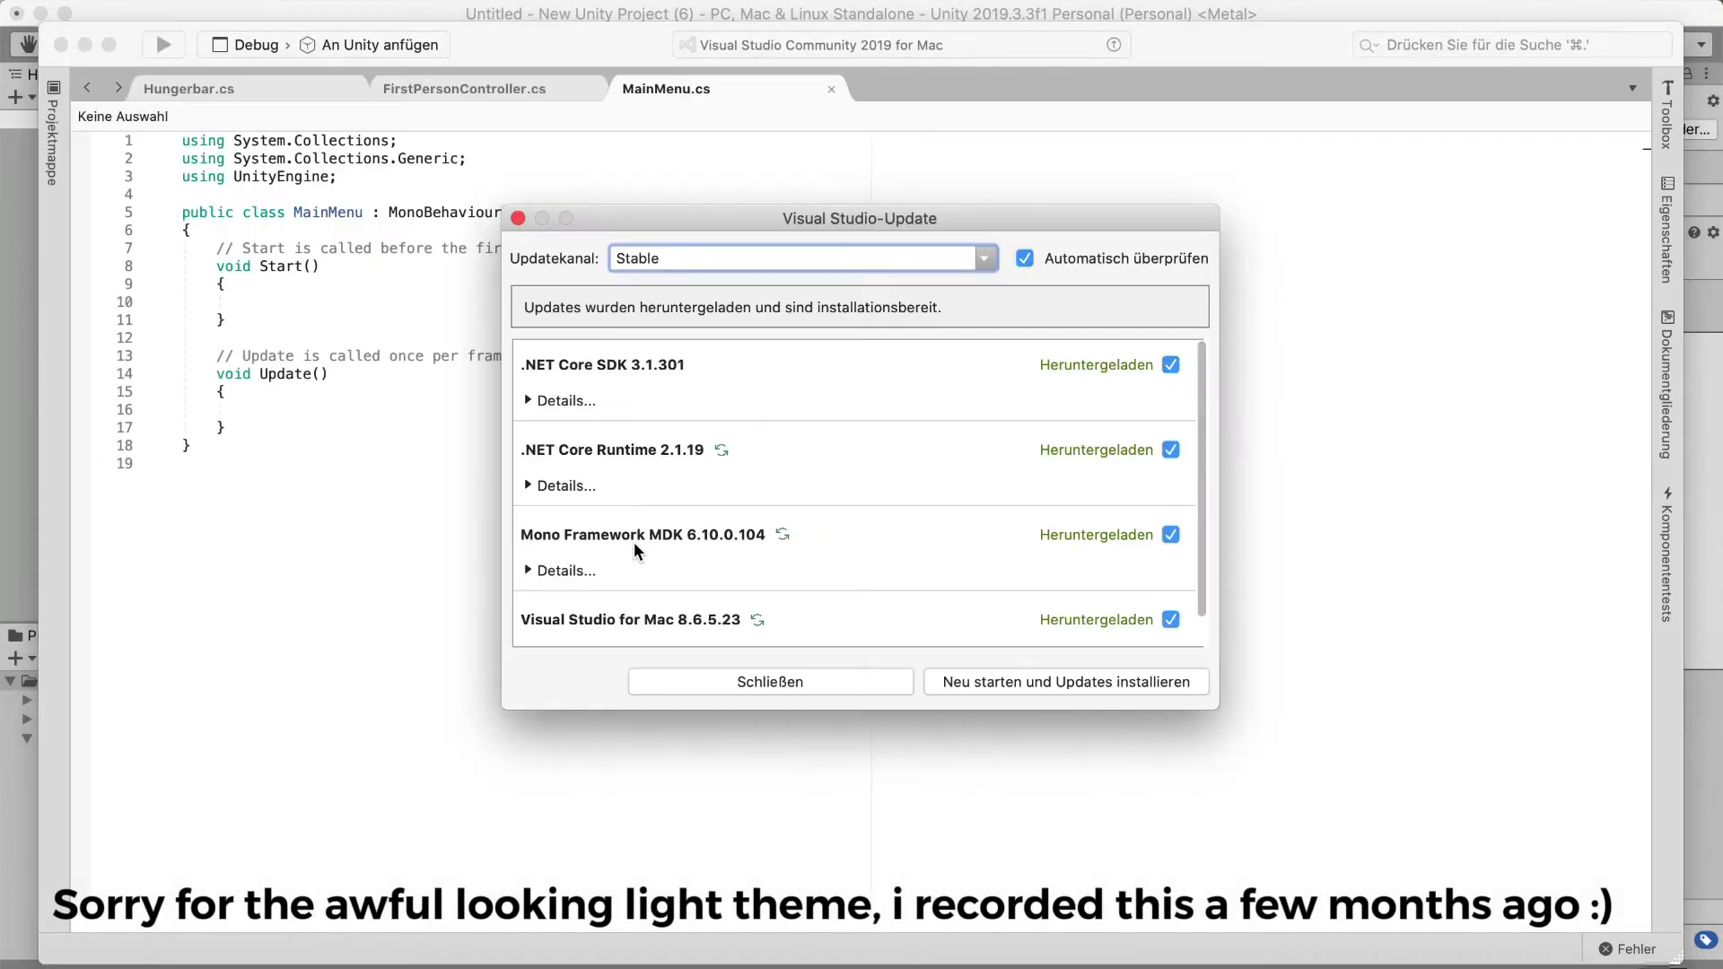
click(759, 682)
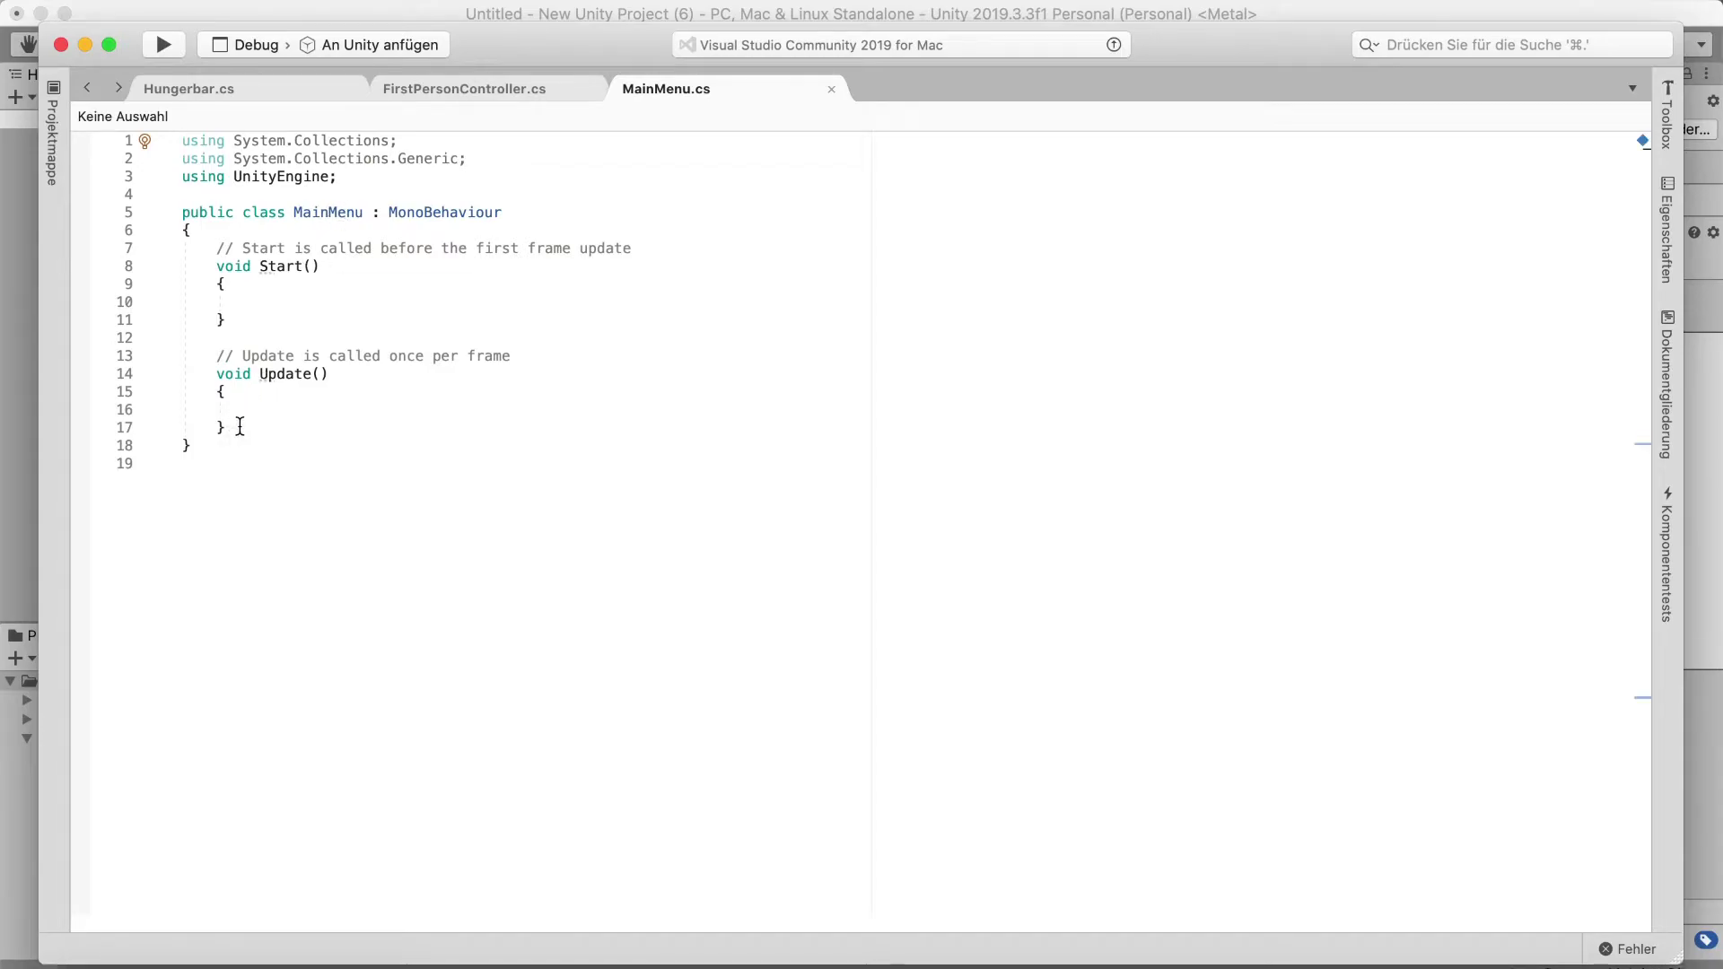
Replace the Start and Update methods in the MainMenu class with an empty public void QuitButton() method
drag(263, 426, 212, 242)
key(BackSpace)
text(public void)
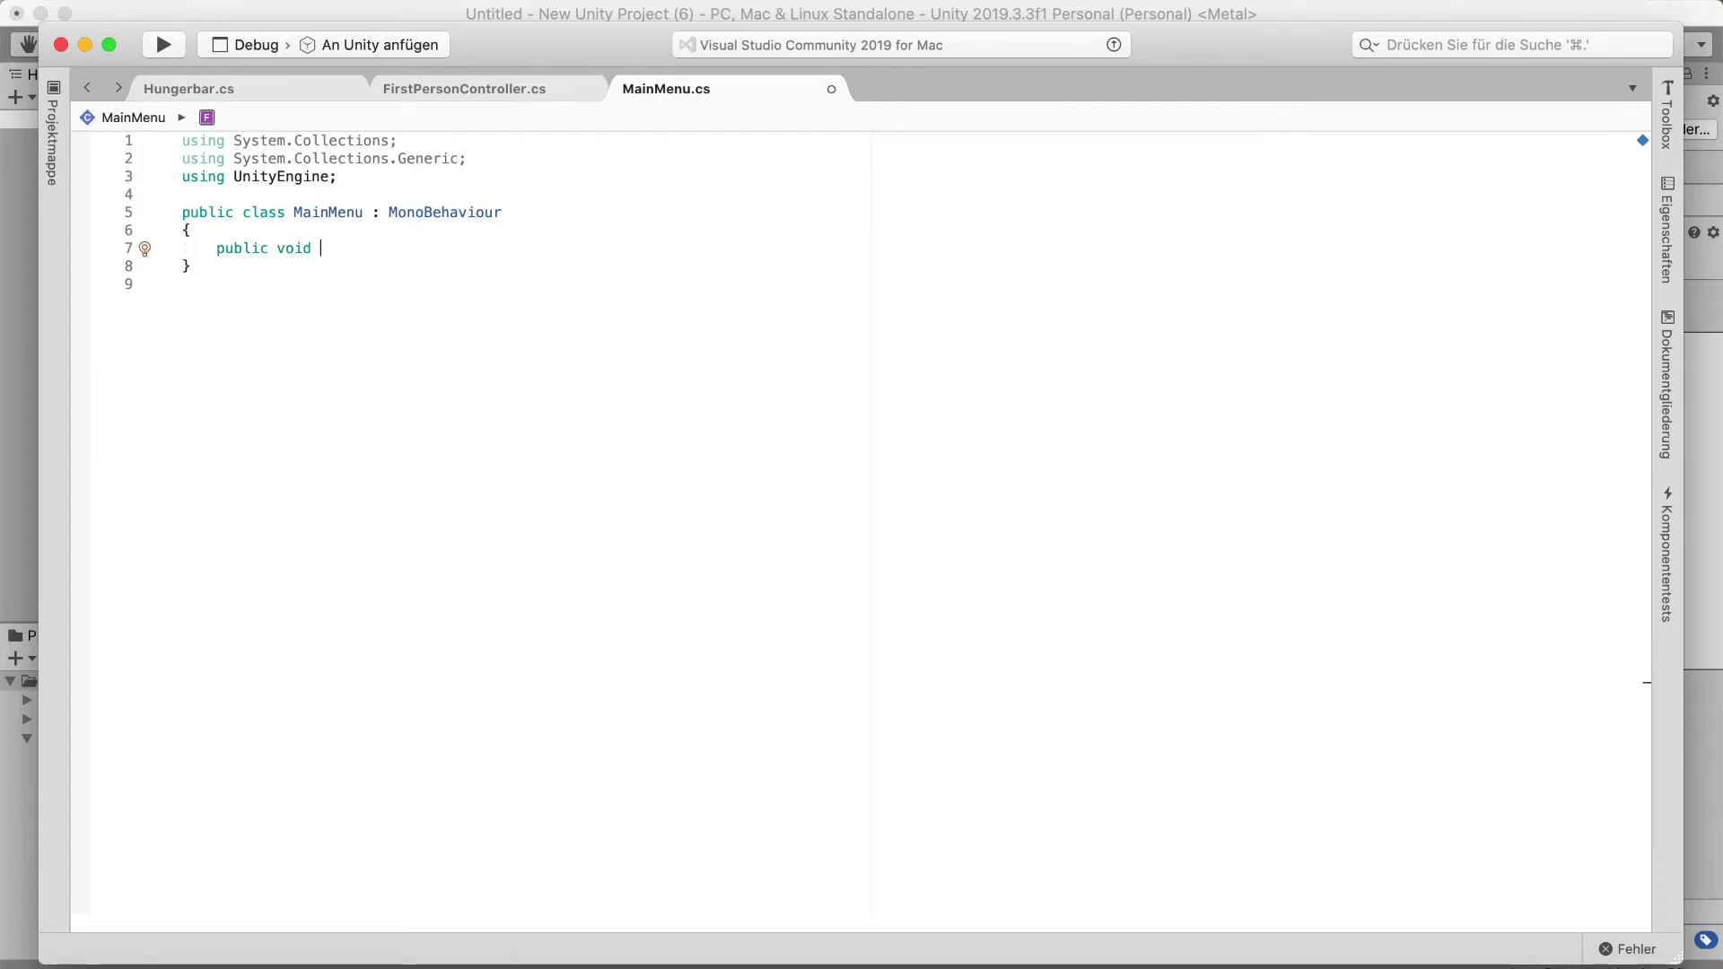
text( Quit)
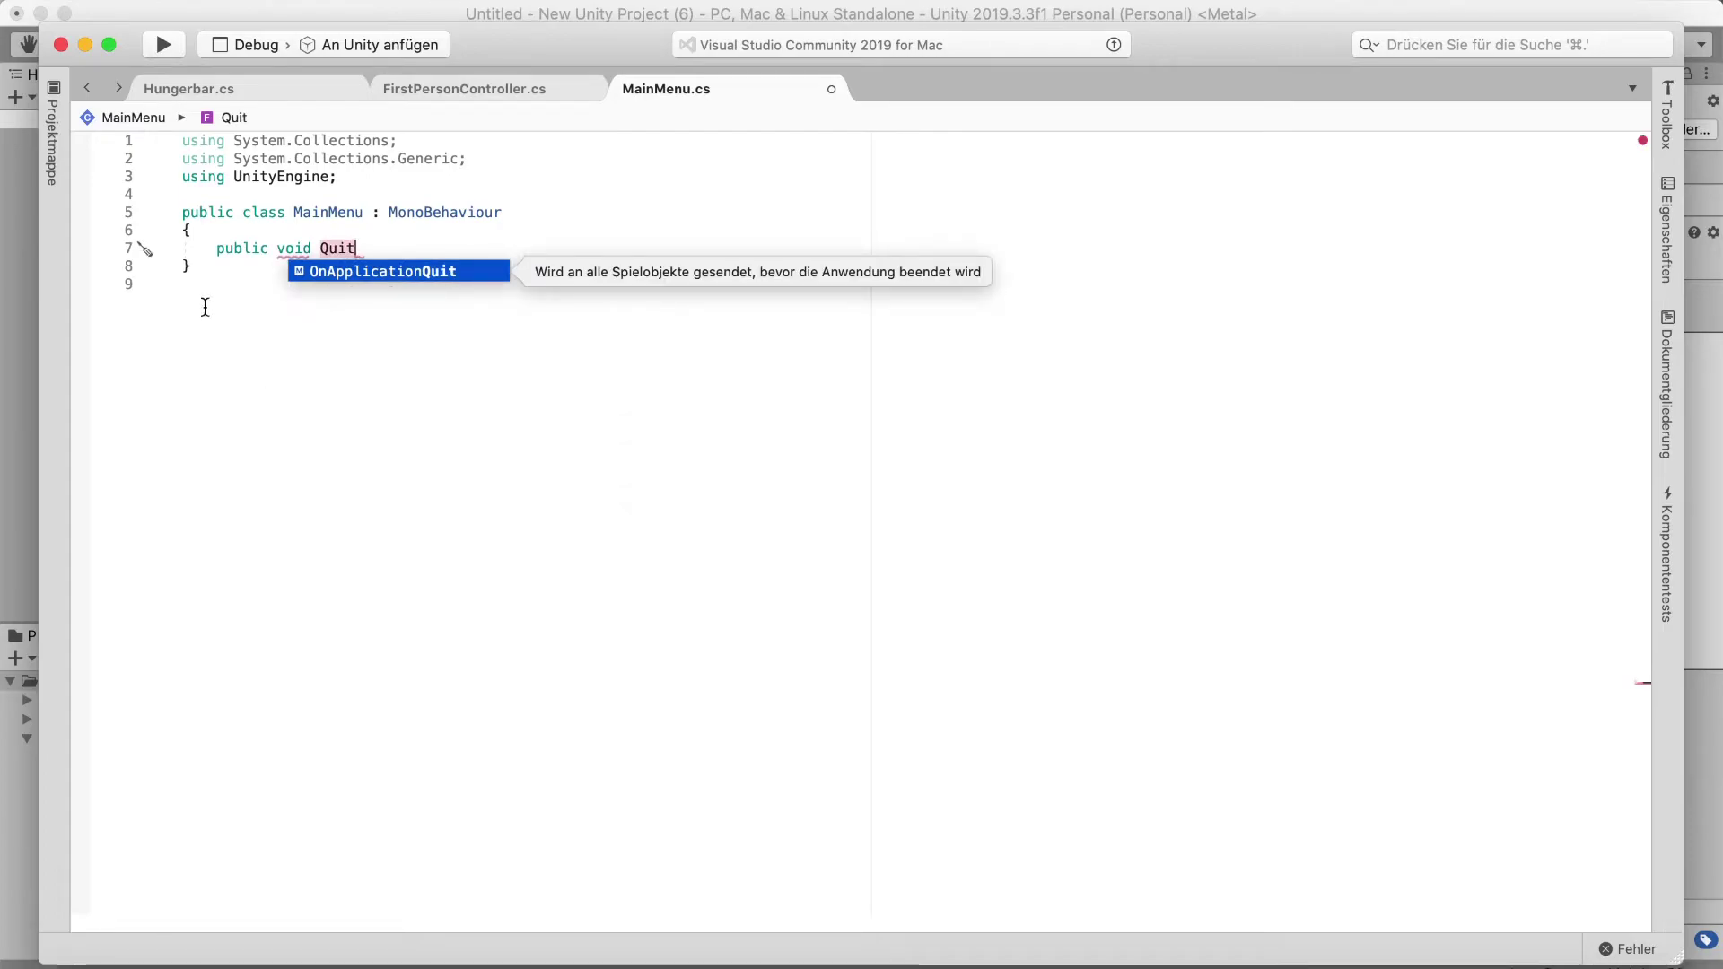
key(Escape)
click(374, 245)
text(Button())
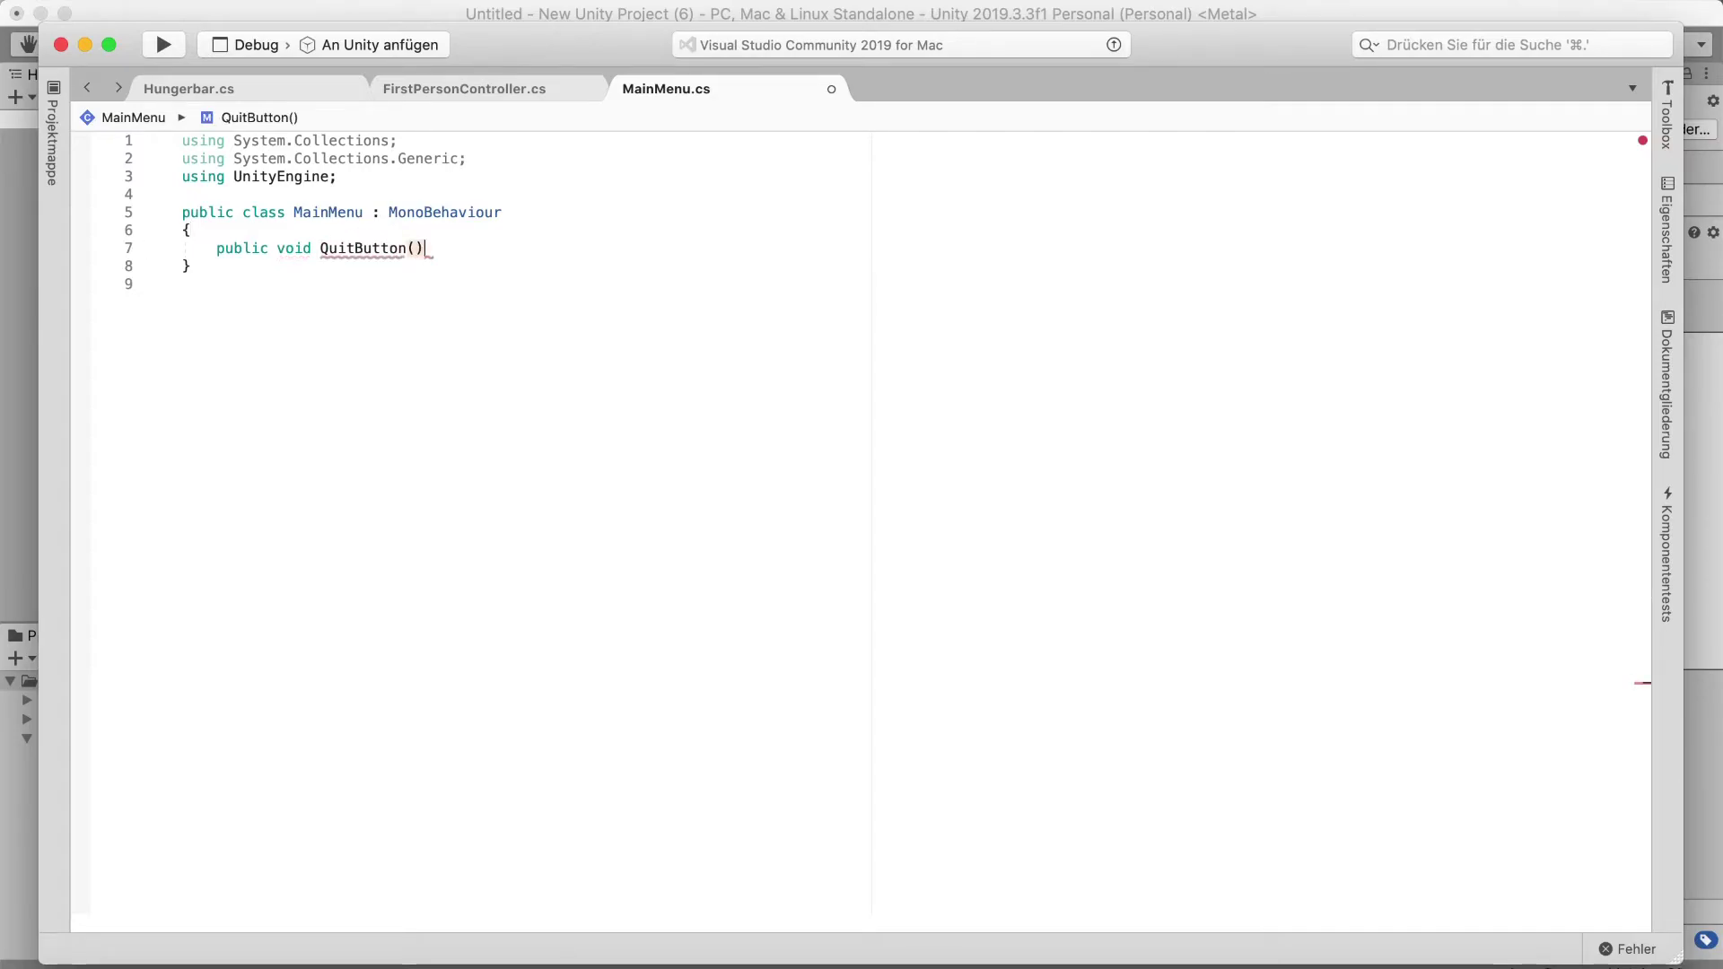
text( {)
key(Return)
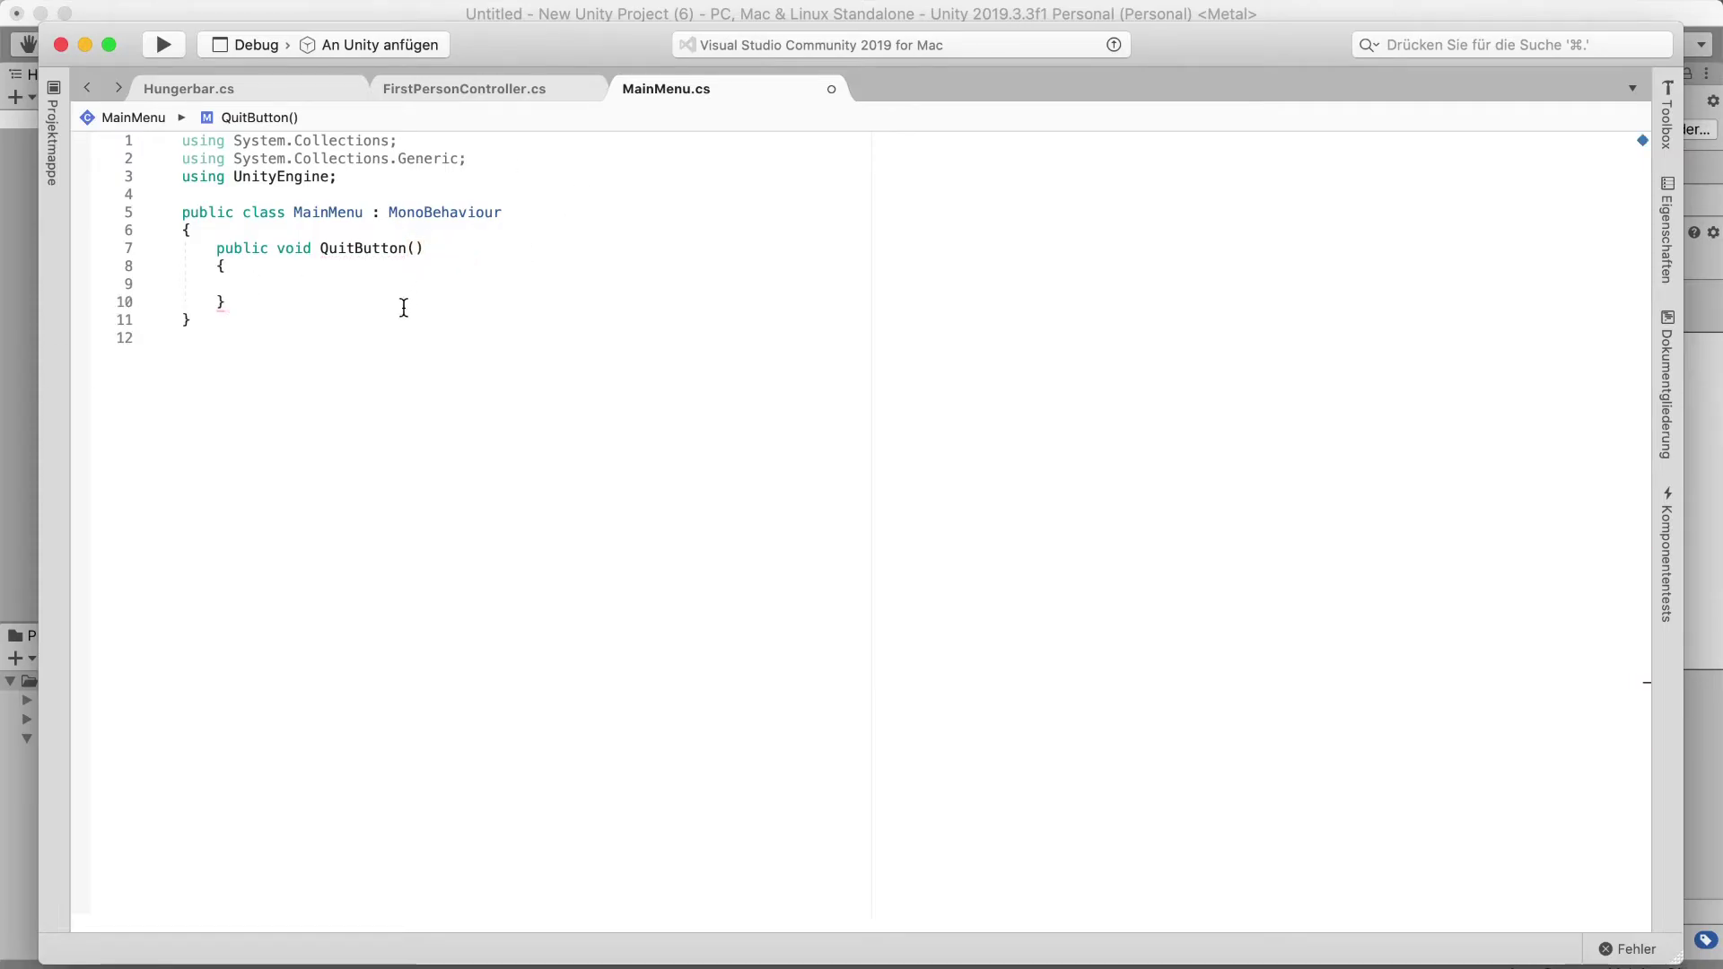
Add the call Application.Quit(); to the body of the QuitButton method
text(Ap)
key(Tab)
text(.)
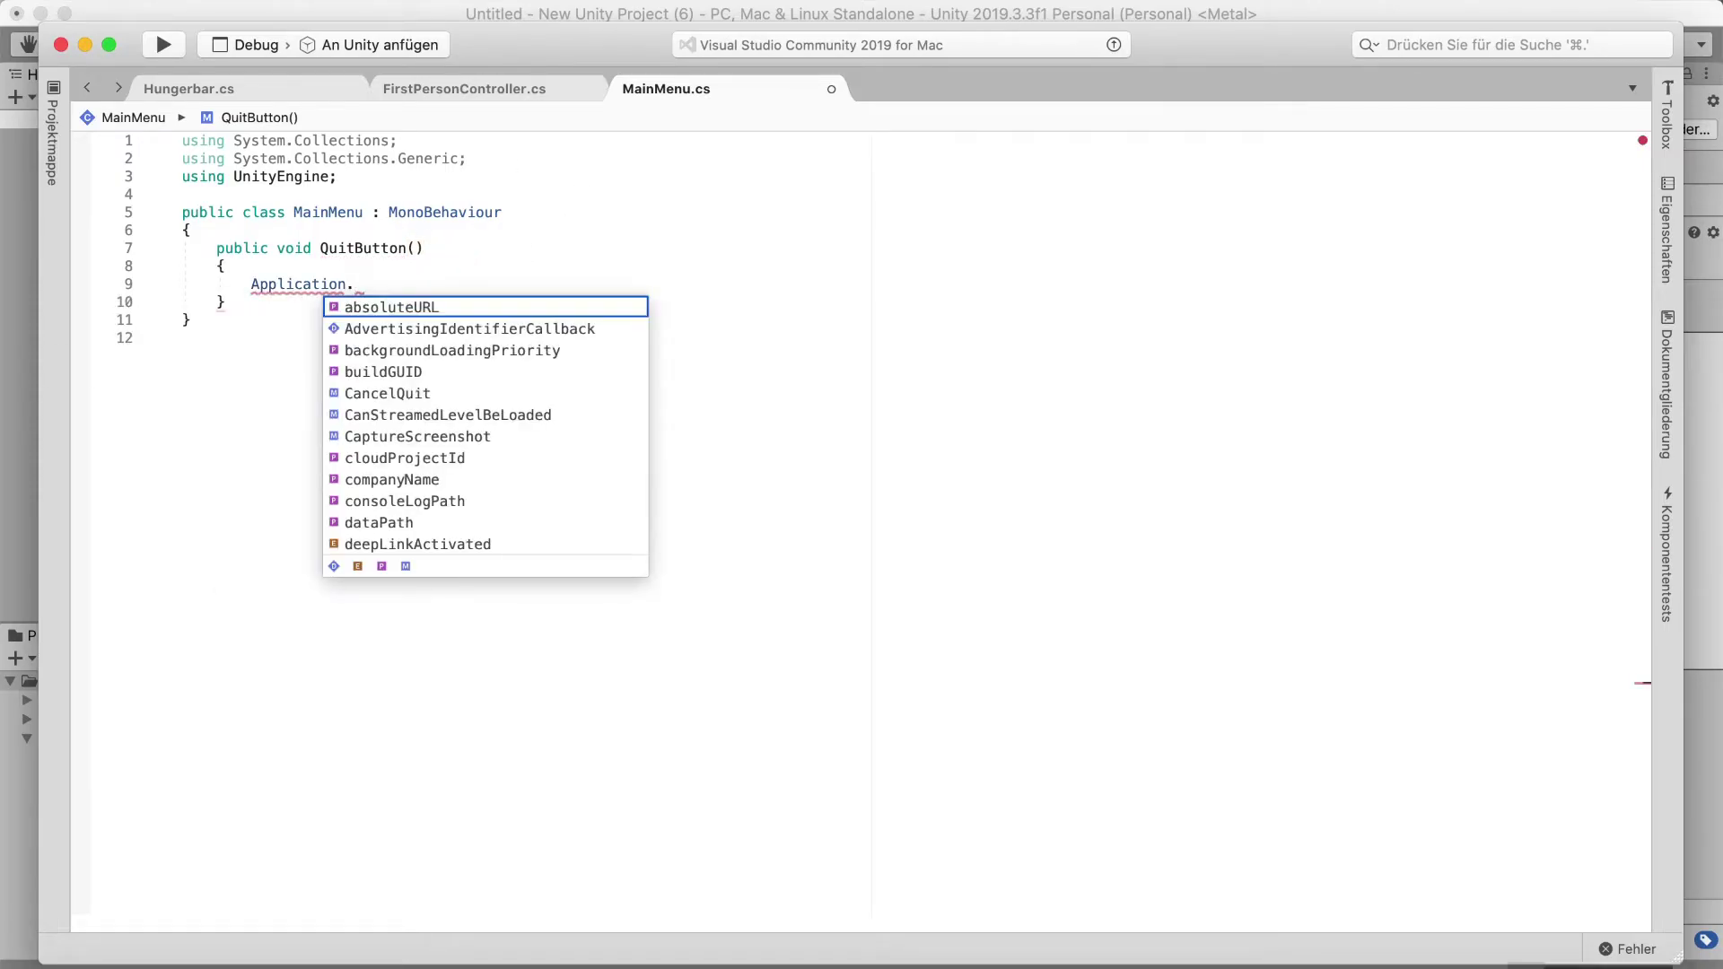
text(Quit)
key(Tab)
text(;)
click(393, 284)
mouse_move(395, 284)
text(())
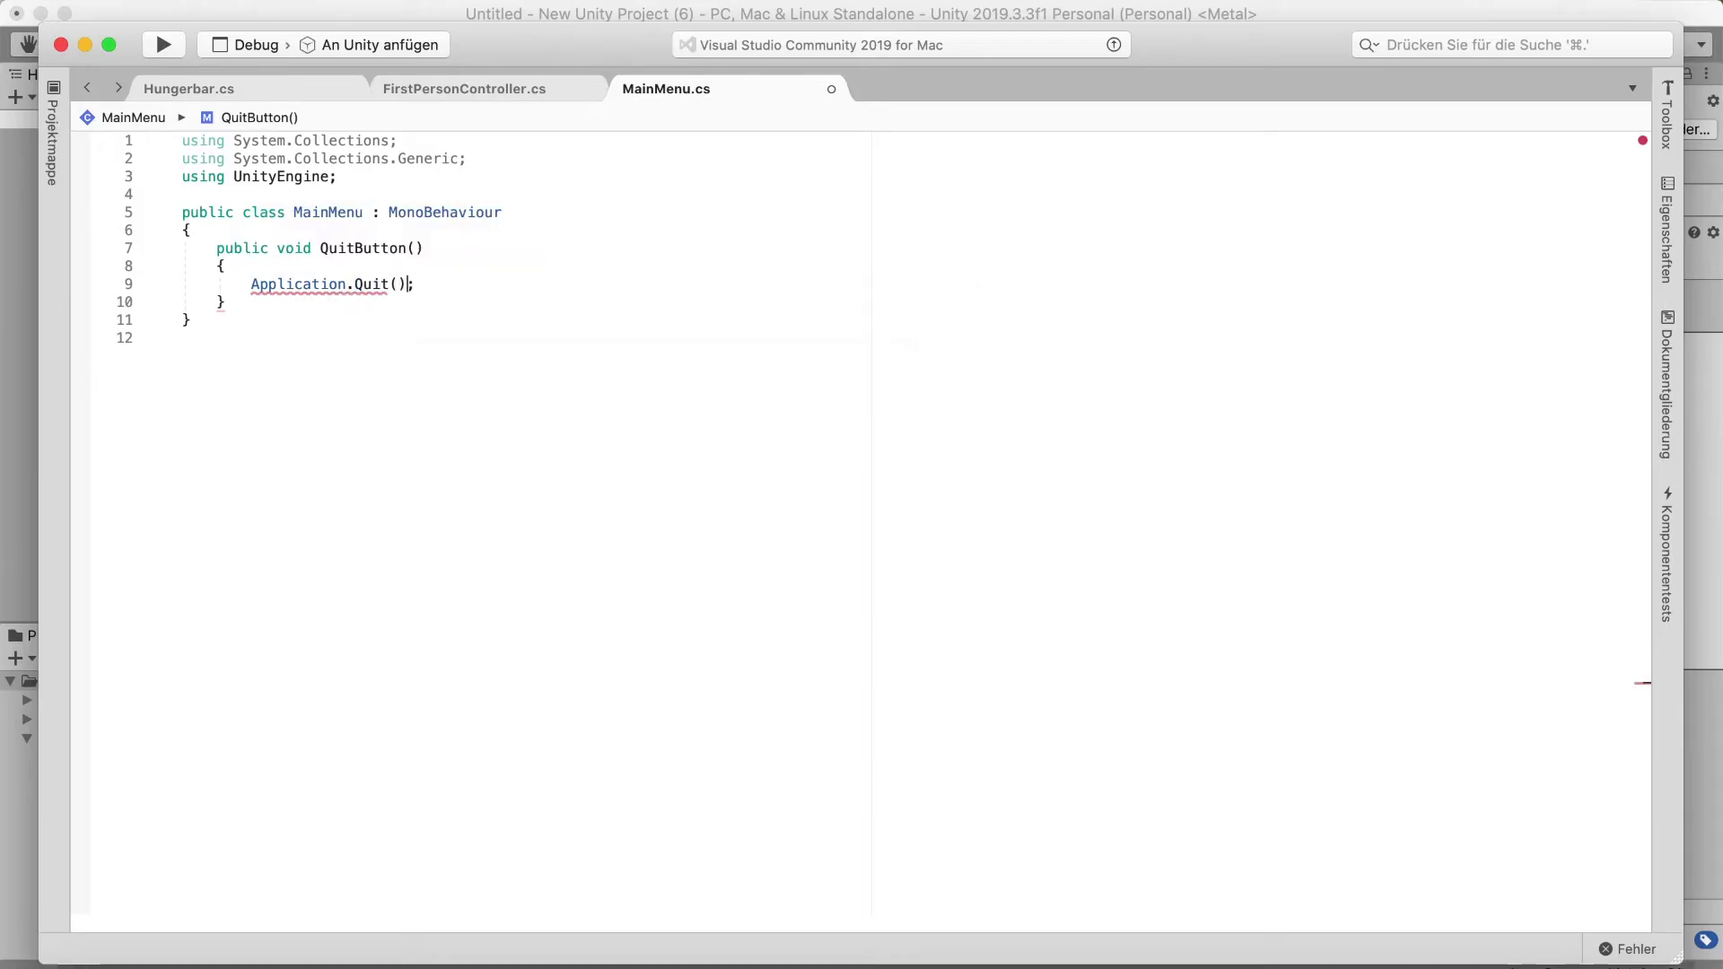
click(380, 406)
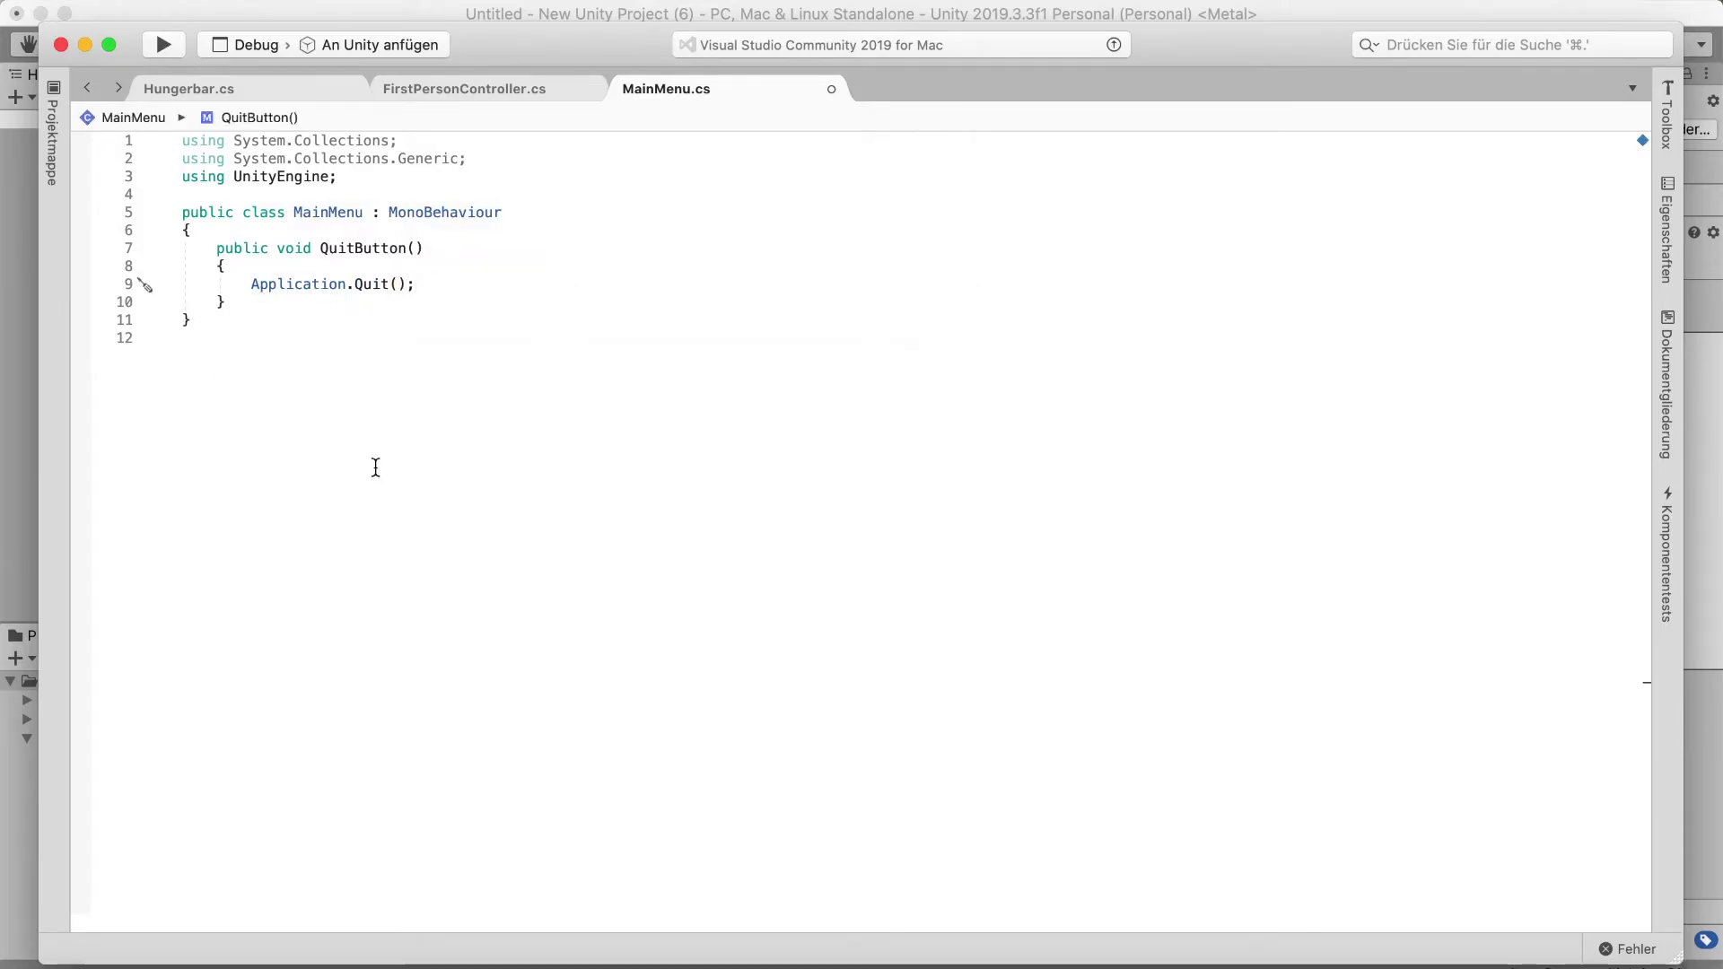
Save the MainMenu script and minimize Visual Studio to return to Unity
click(197, 2)
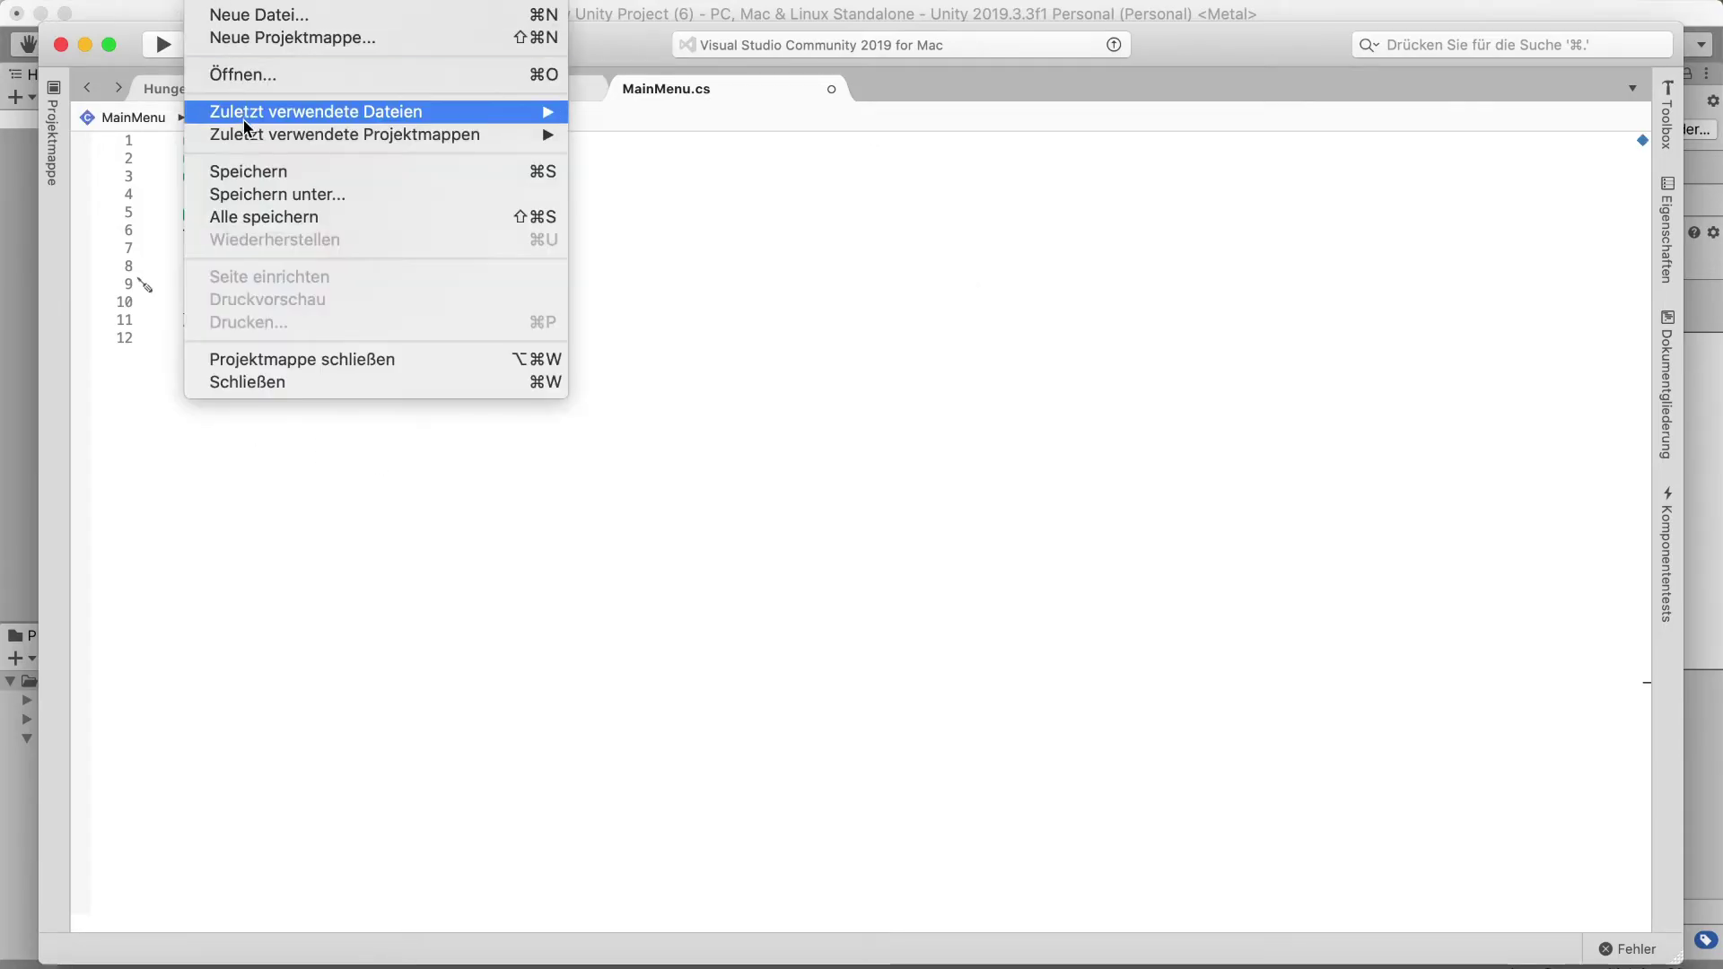
click(237, 170)
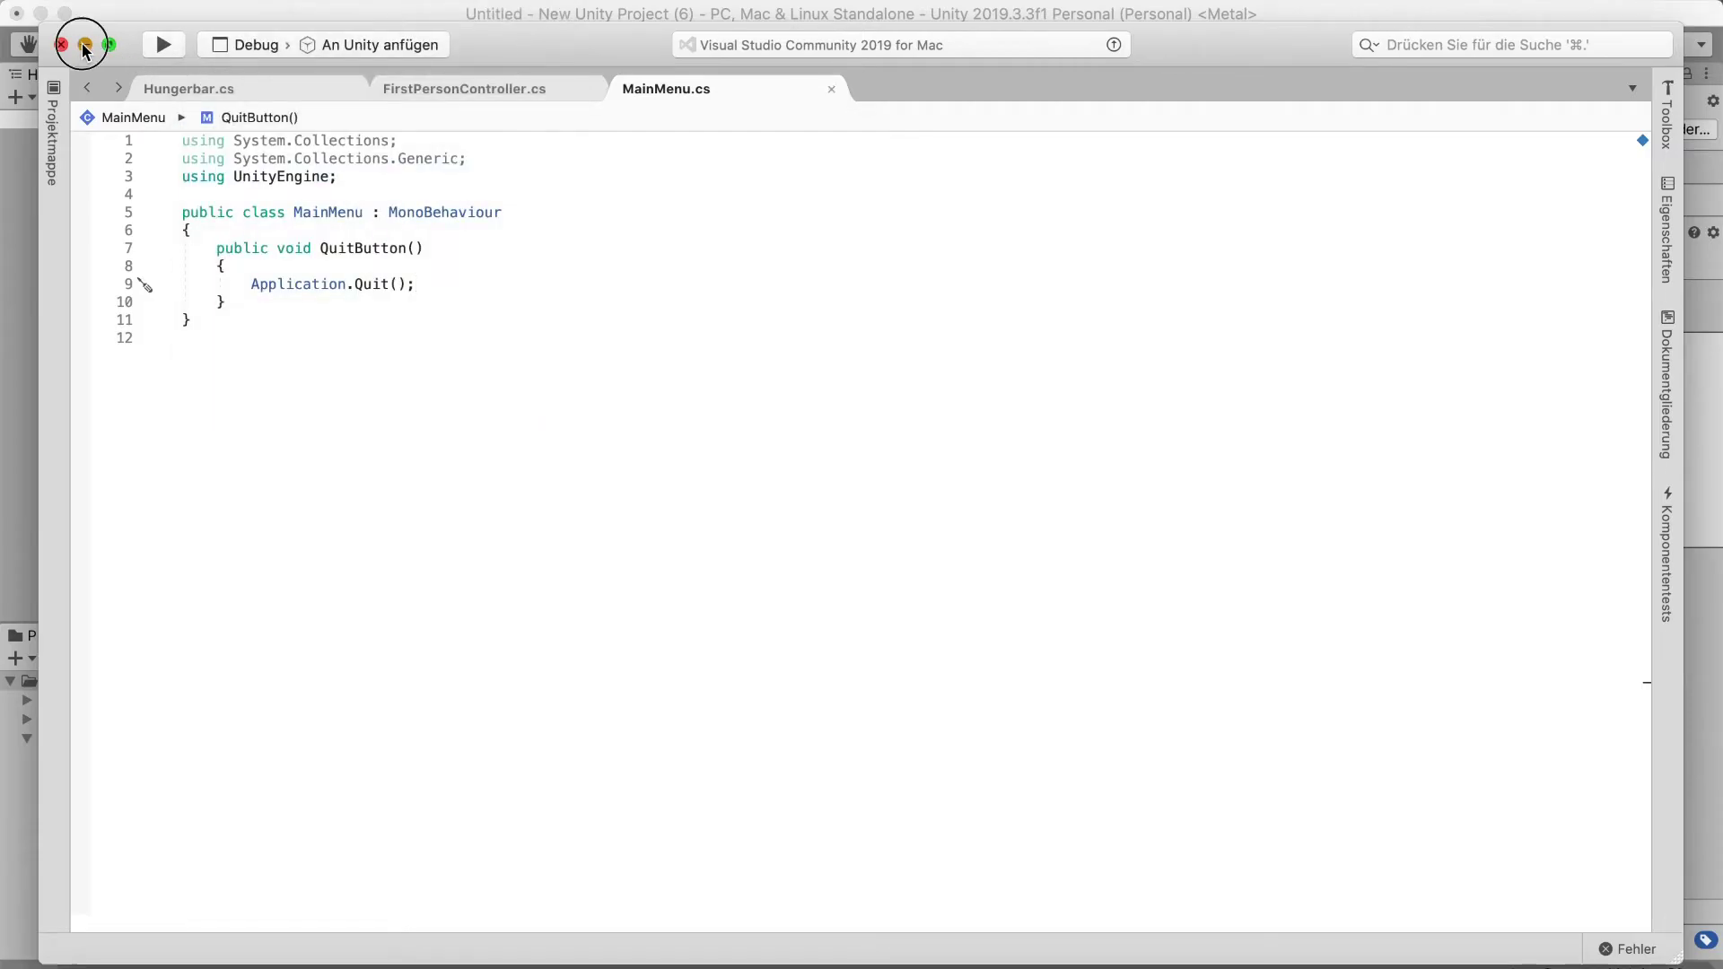
click(84, 44)
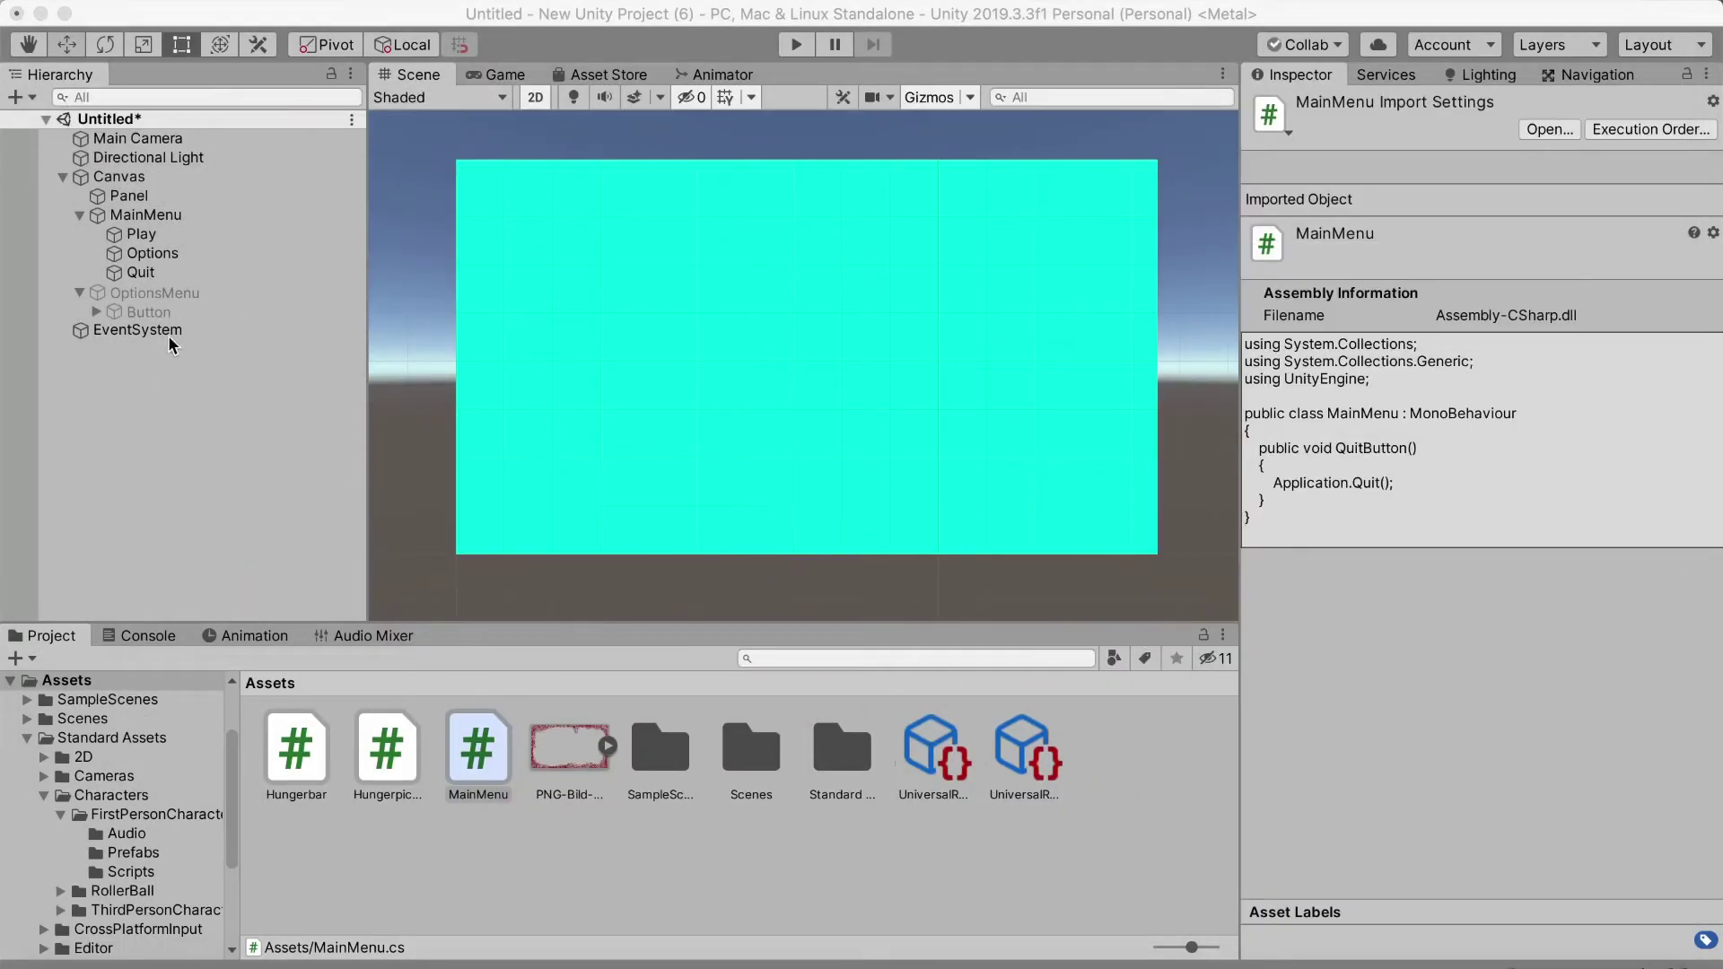
Attach the MainMenu script to the MainMenu object as a component
click(142, 215)
click(142, 216)
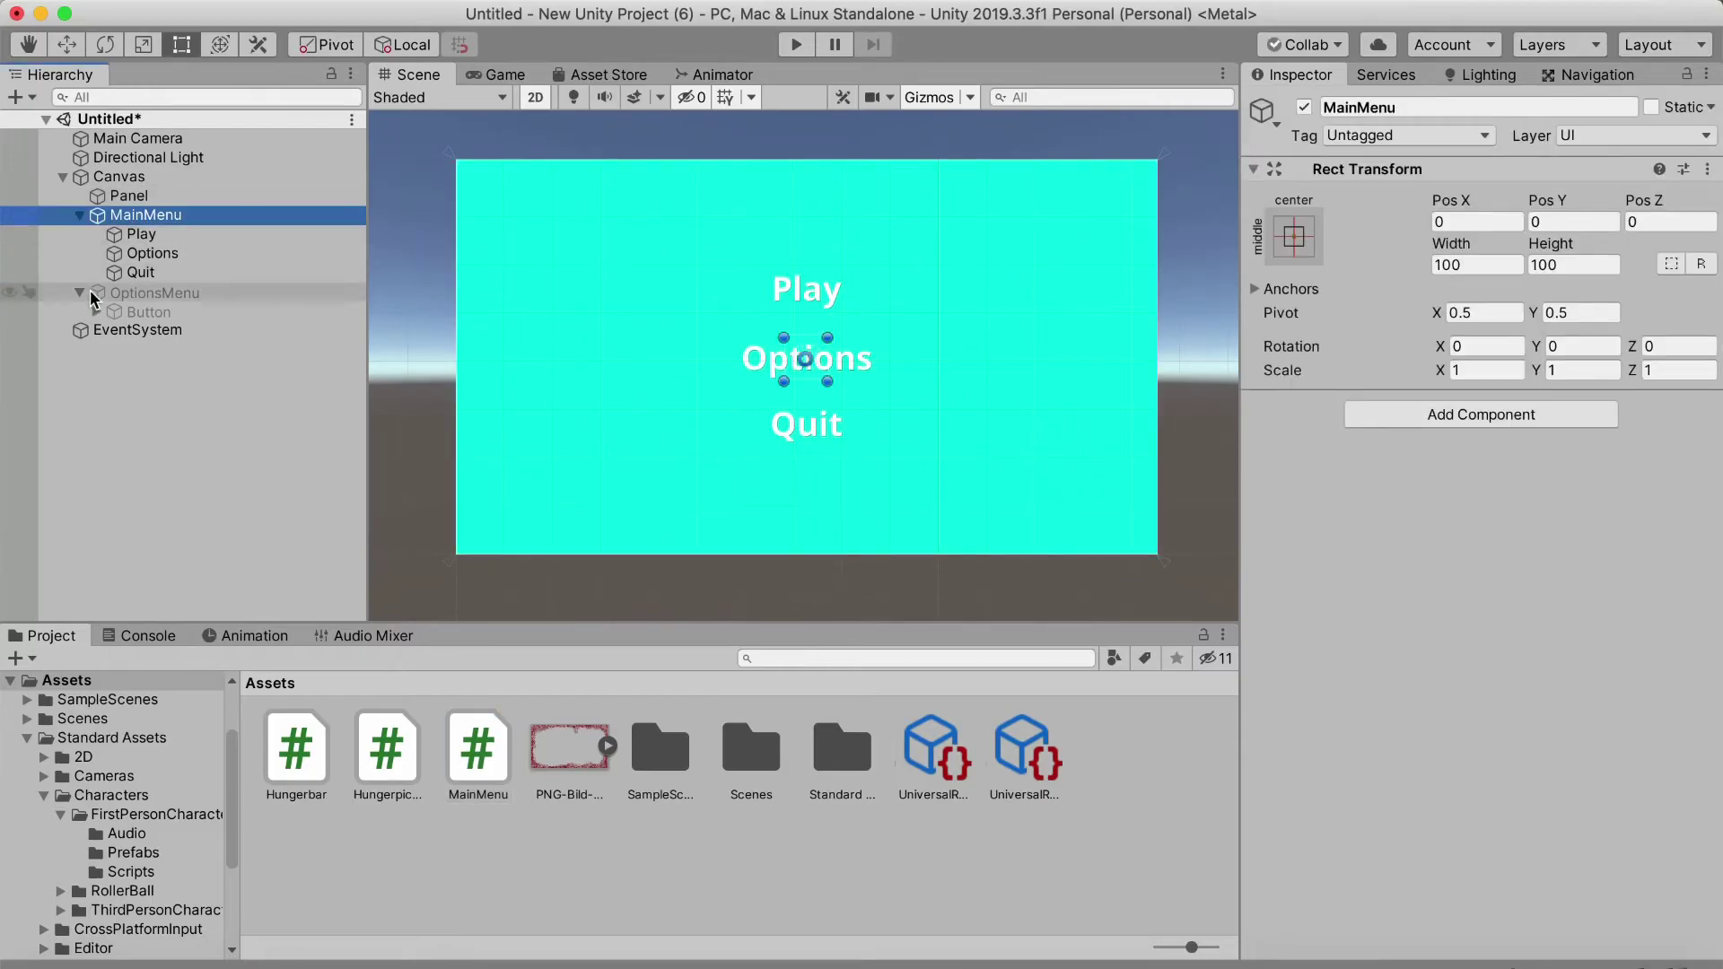
click(134, 330)
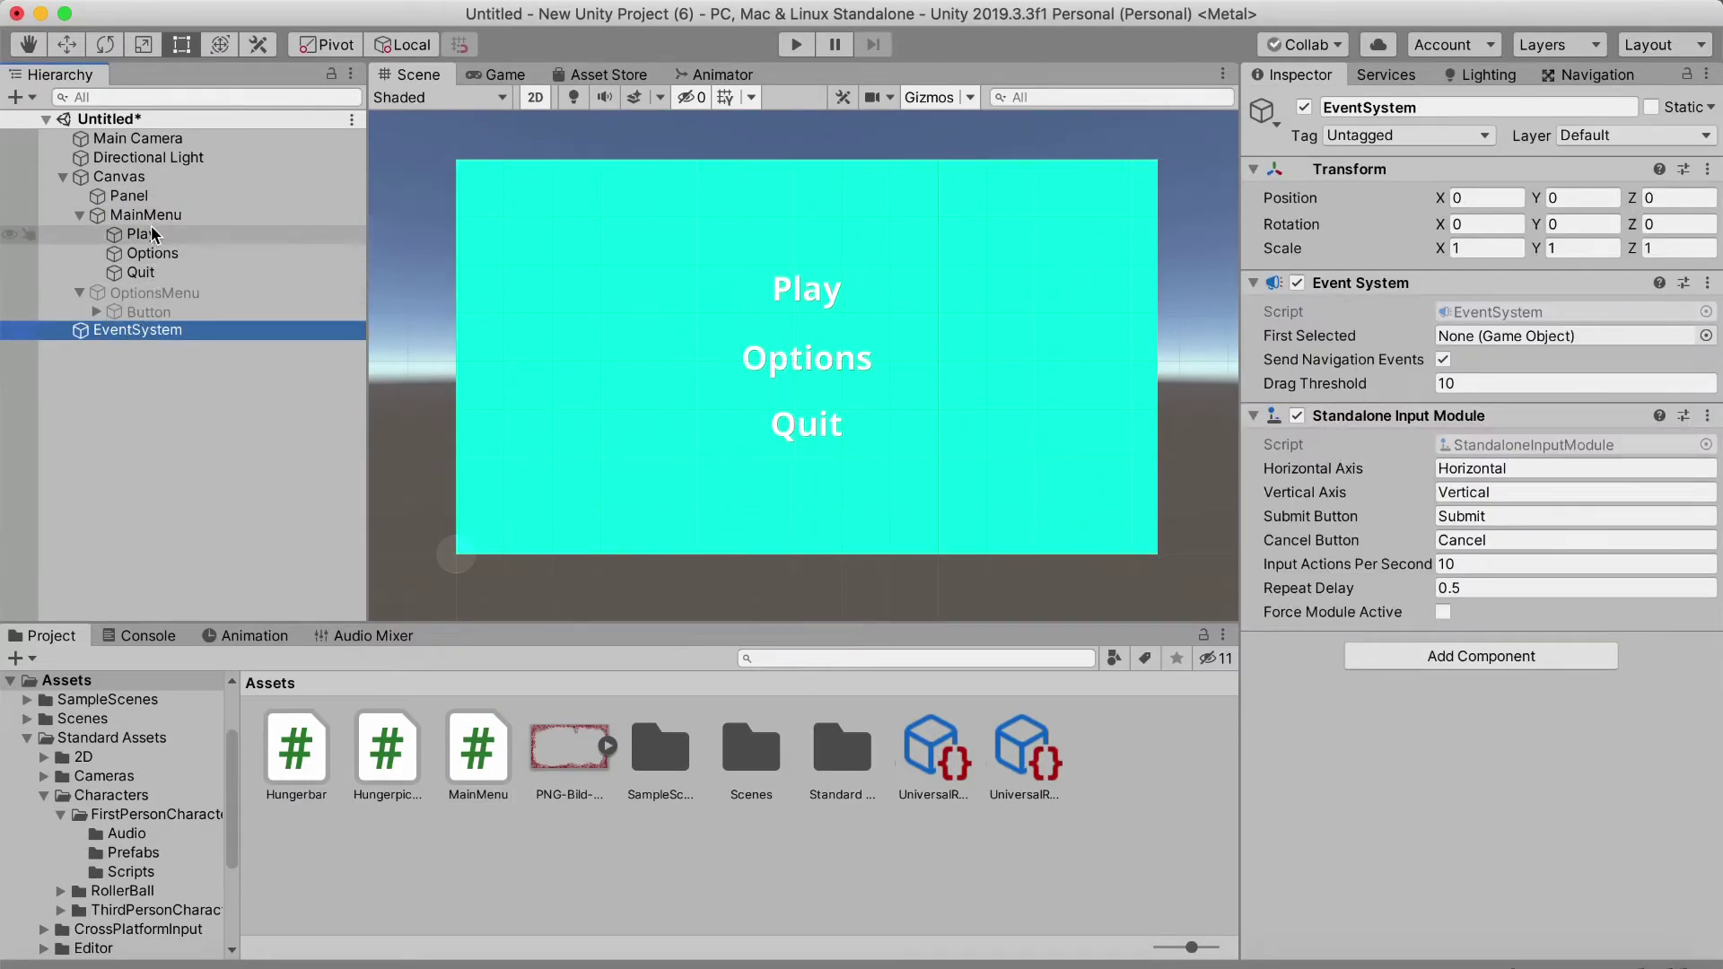
click(146, 217)
drag(486, 761, 1310, 386)
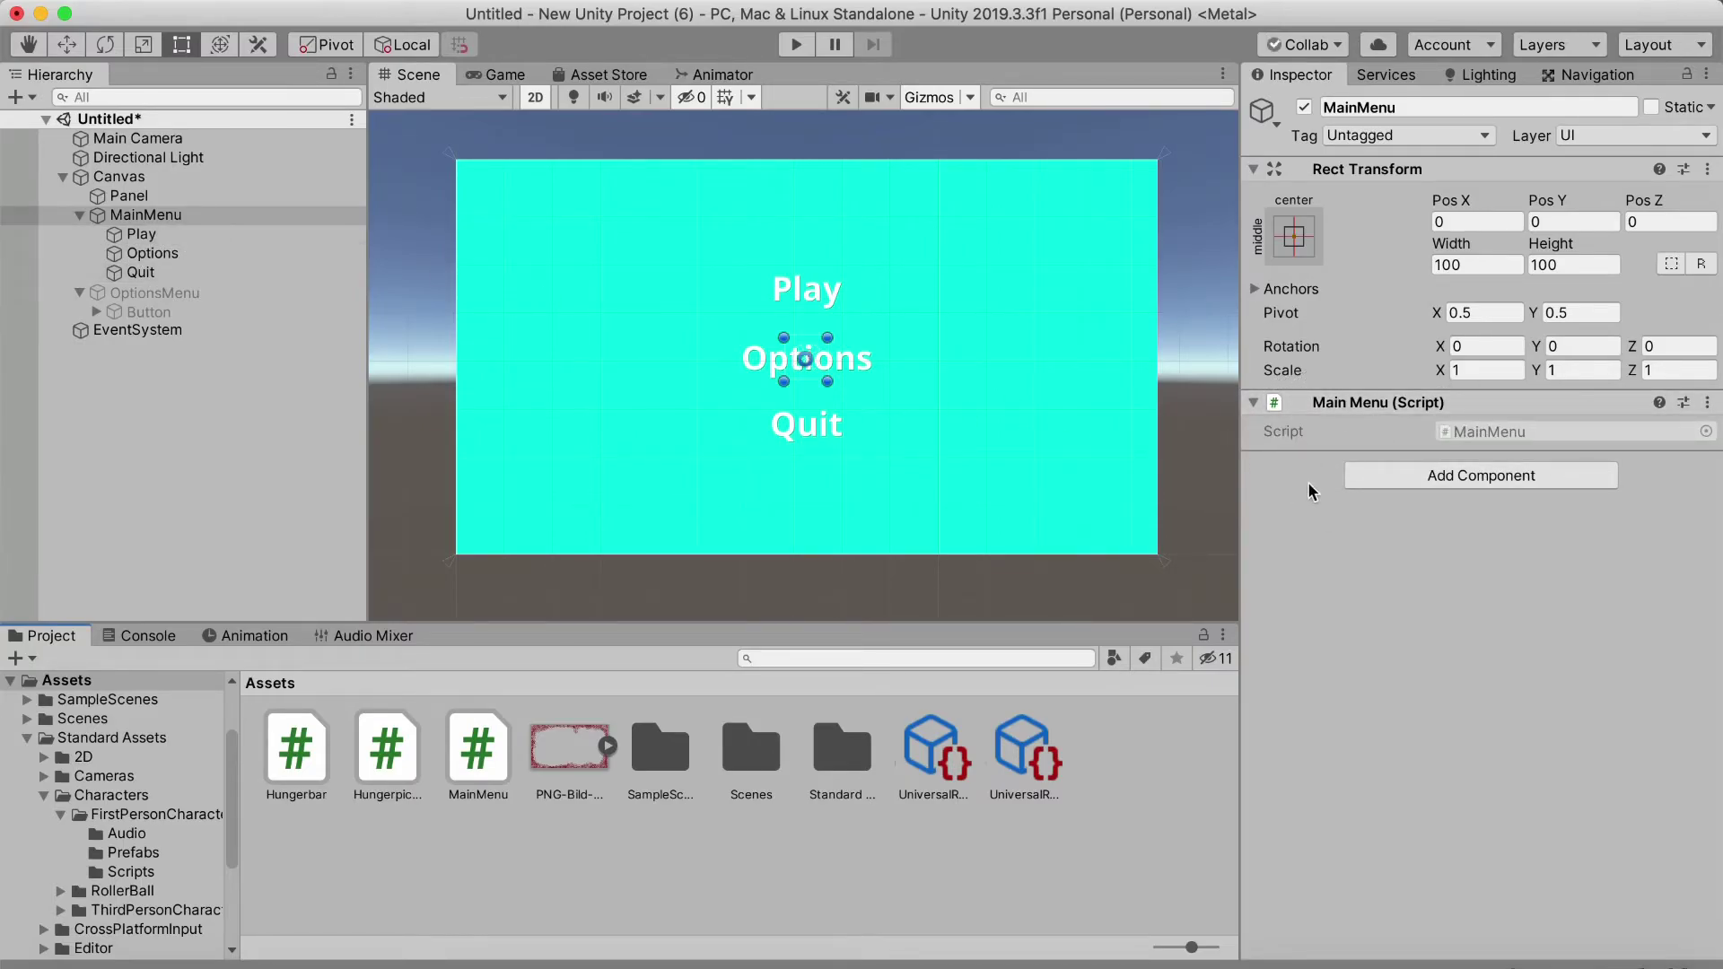
Add an On Click event to the Quit button that calls MainMenu.QuitButton on the MainMenu object
click(165, 277)
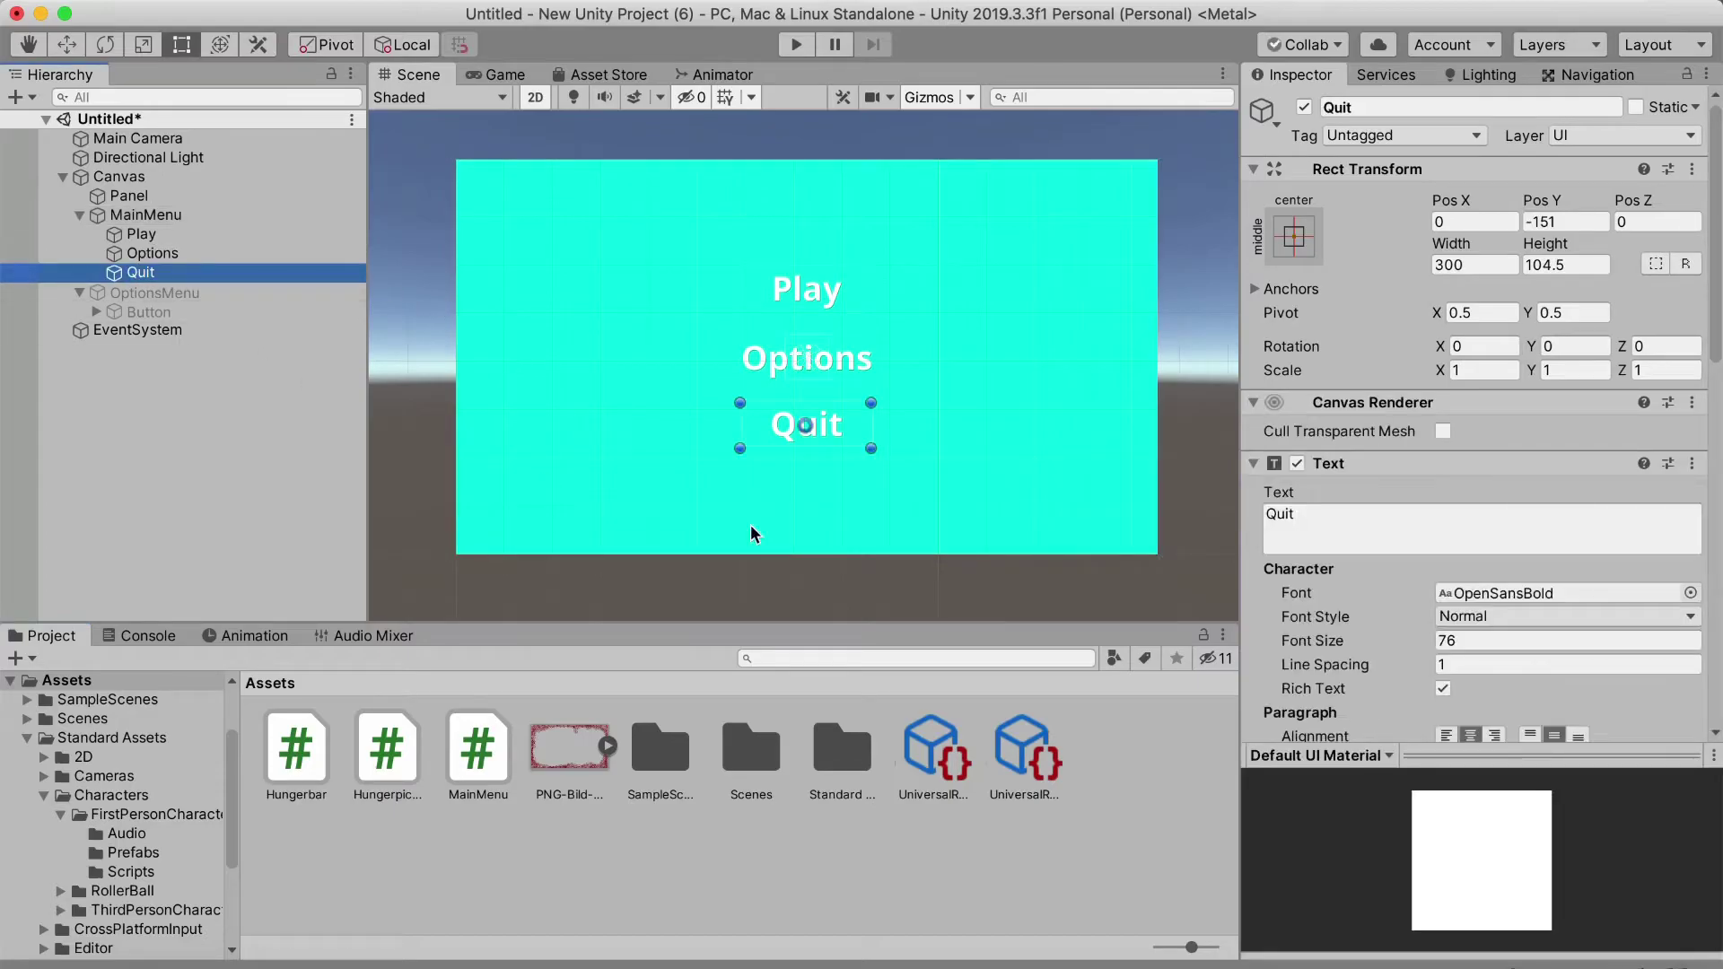
scroll(1481, 610, down, 10)
click(1641, 590)
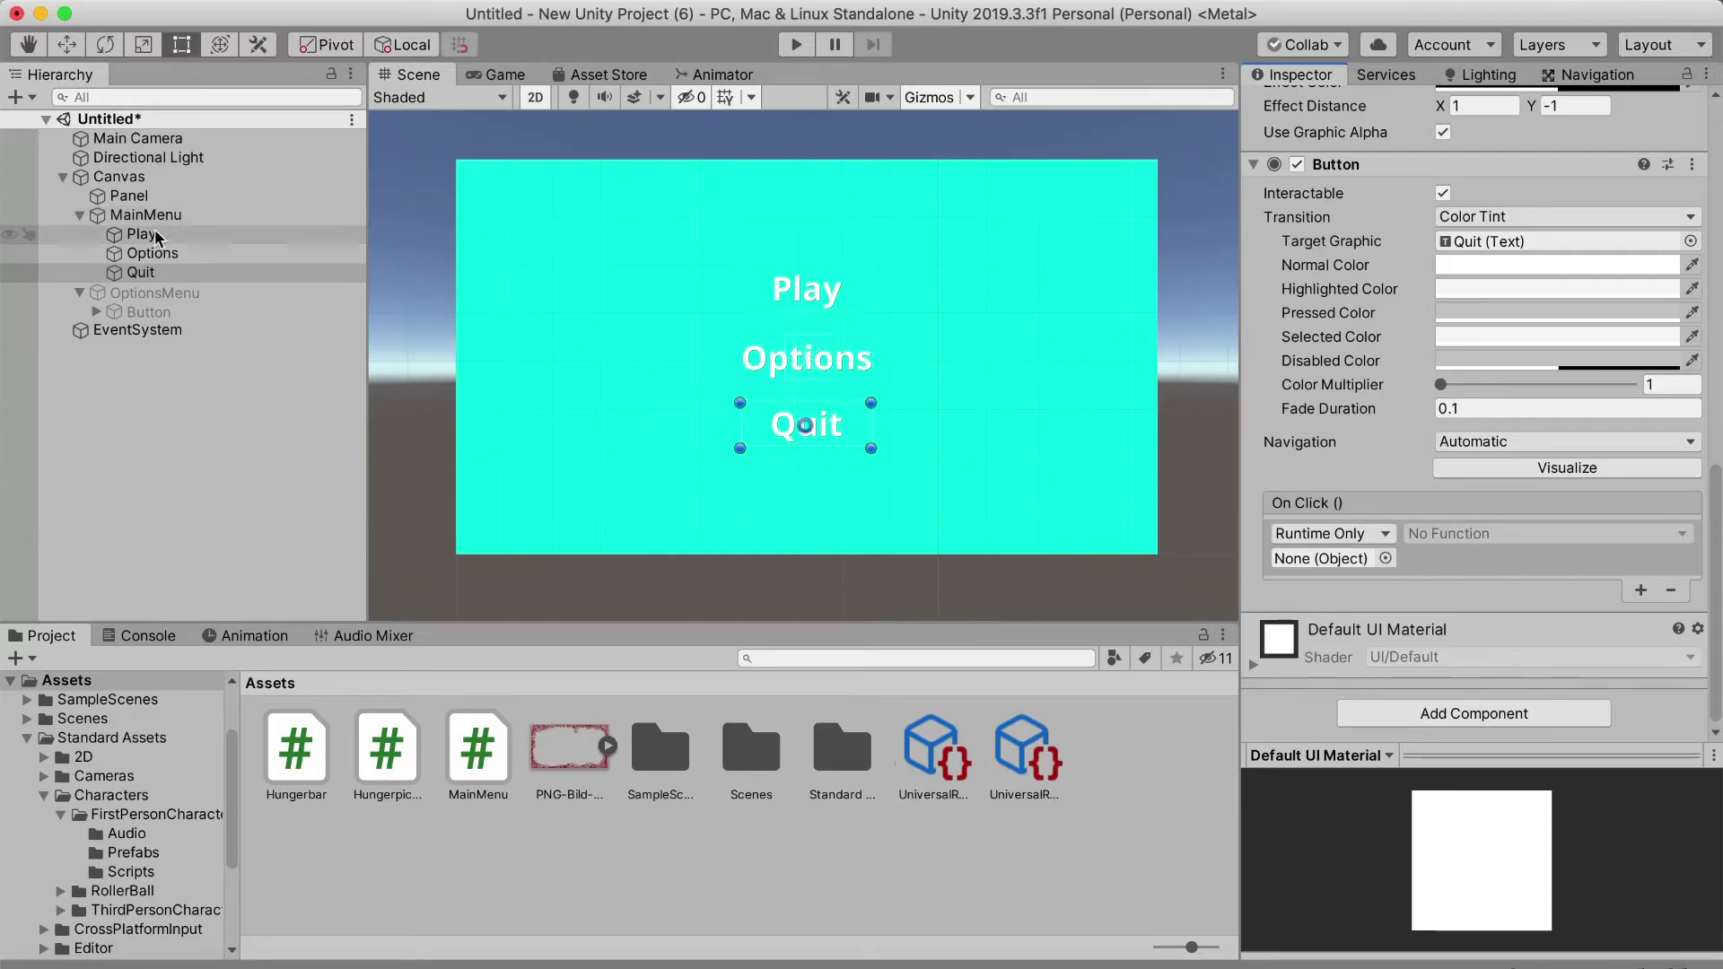
drag(182, 218, 1323, 566)
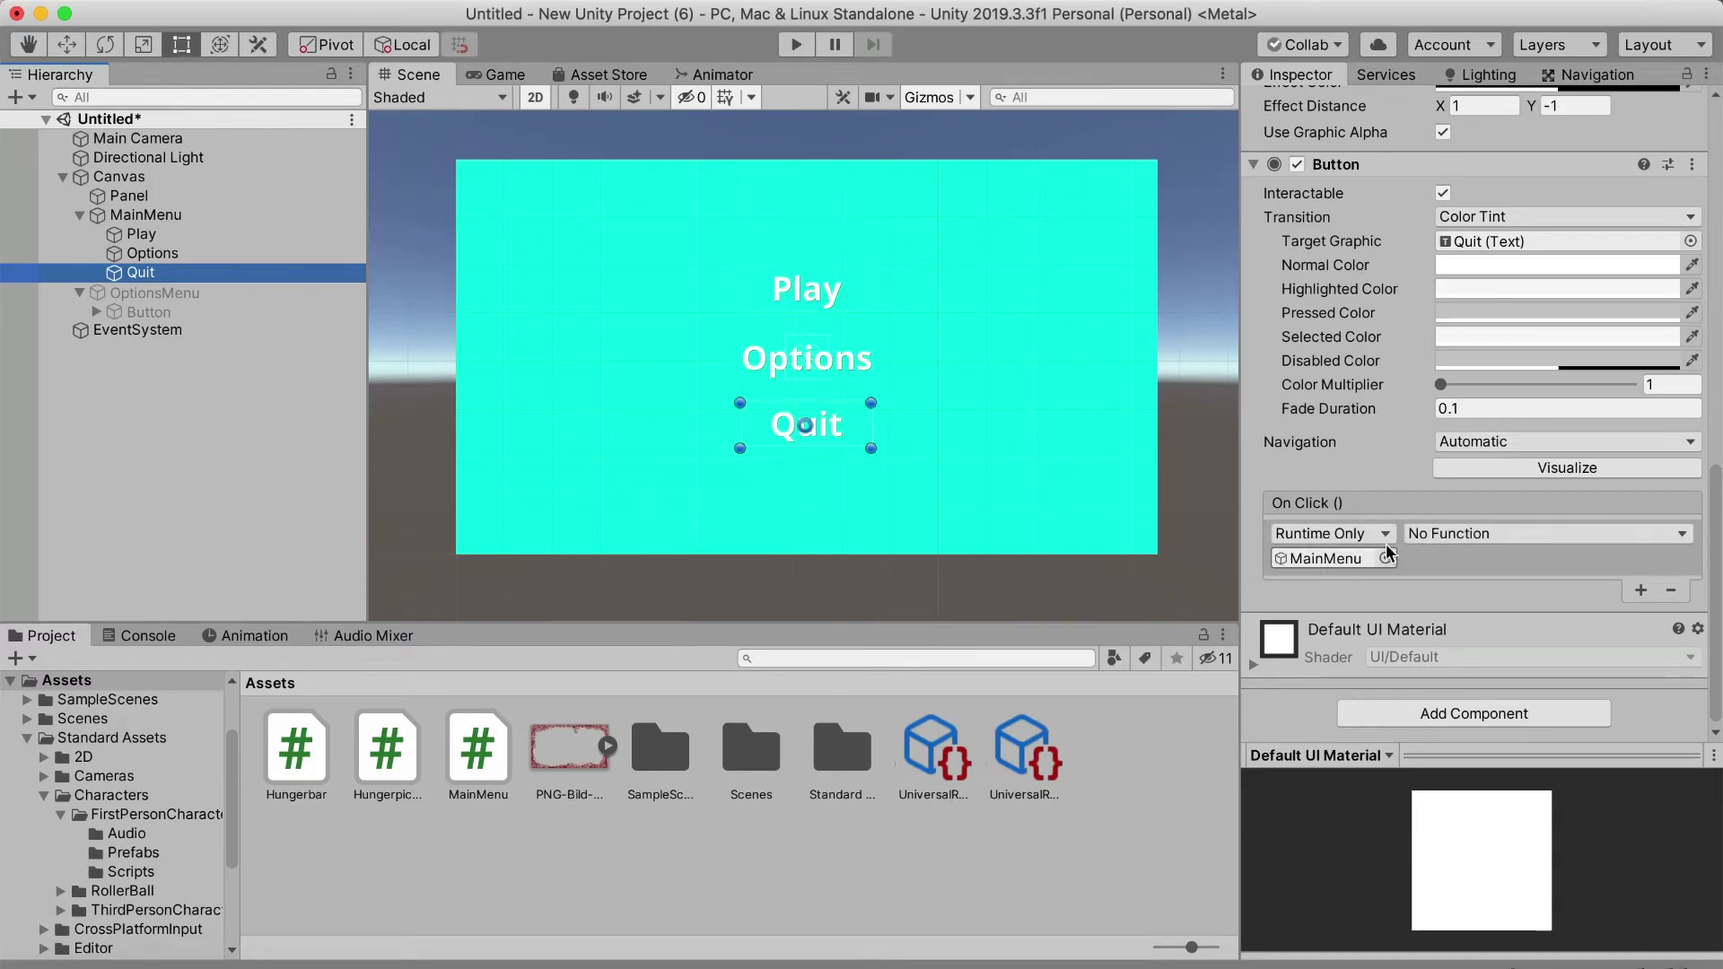
click(1445, 534)
mouse_move(1458, 633)
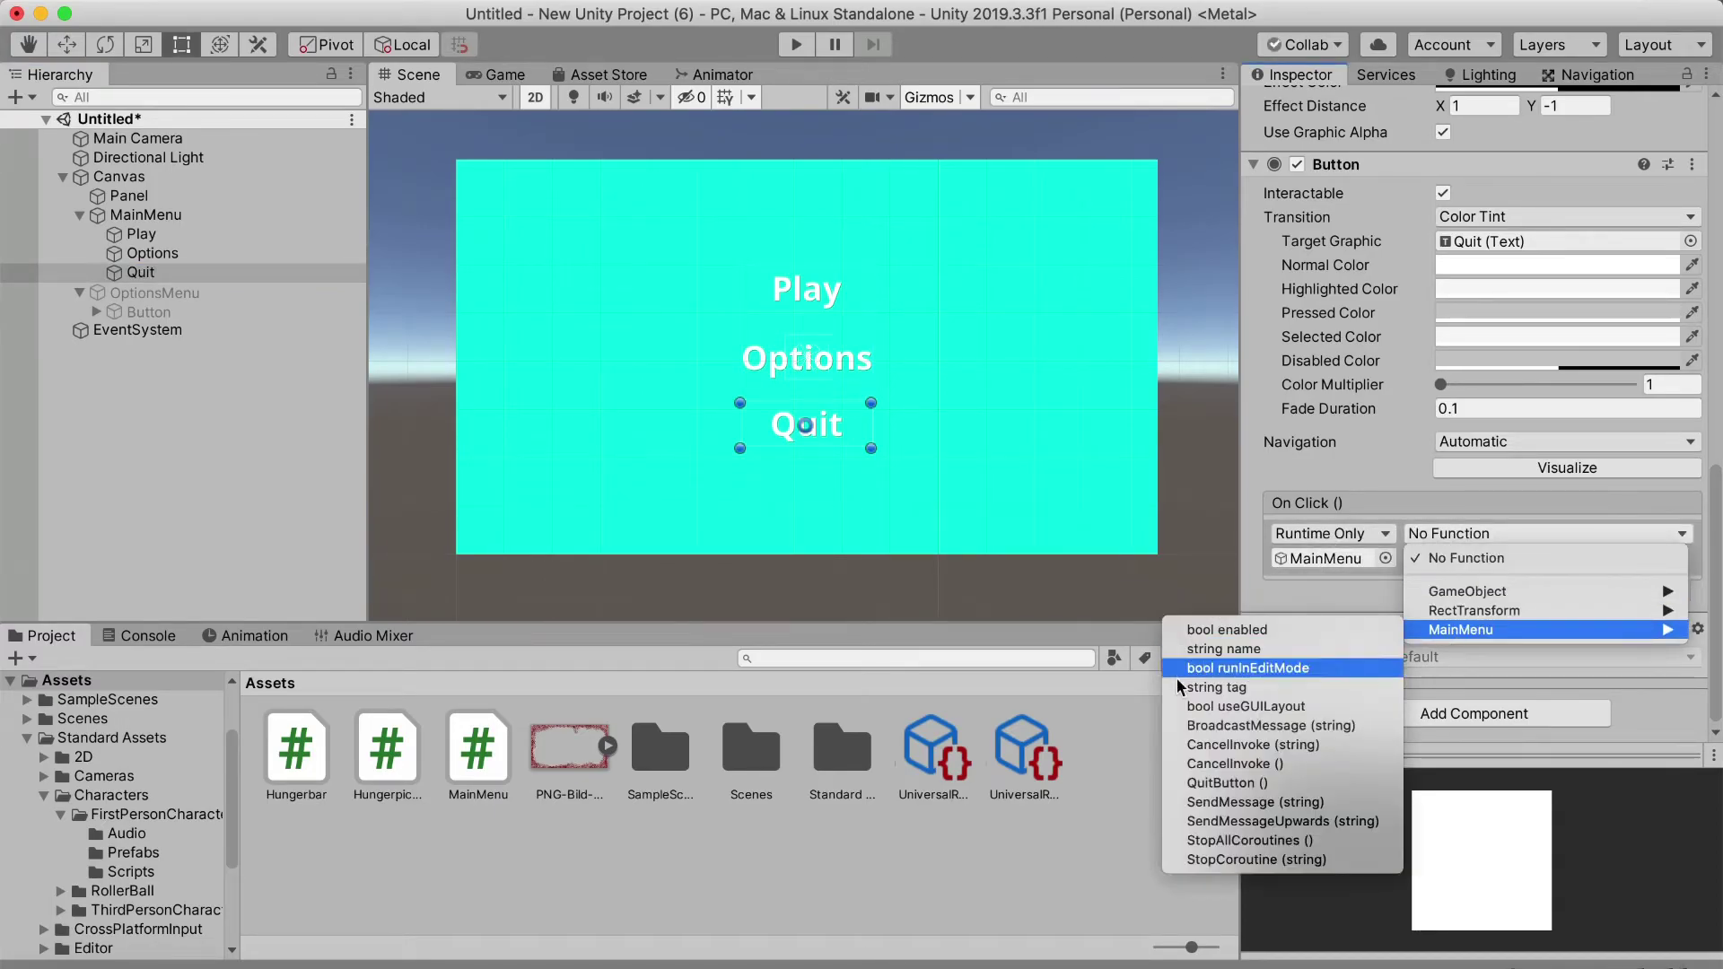
click(1203, 782)
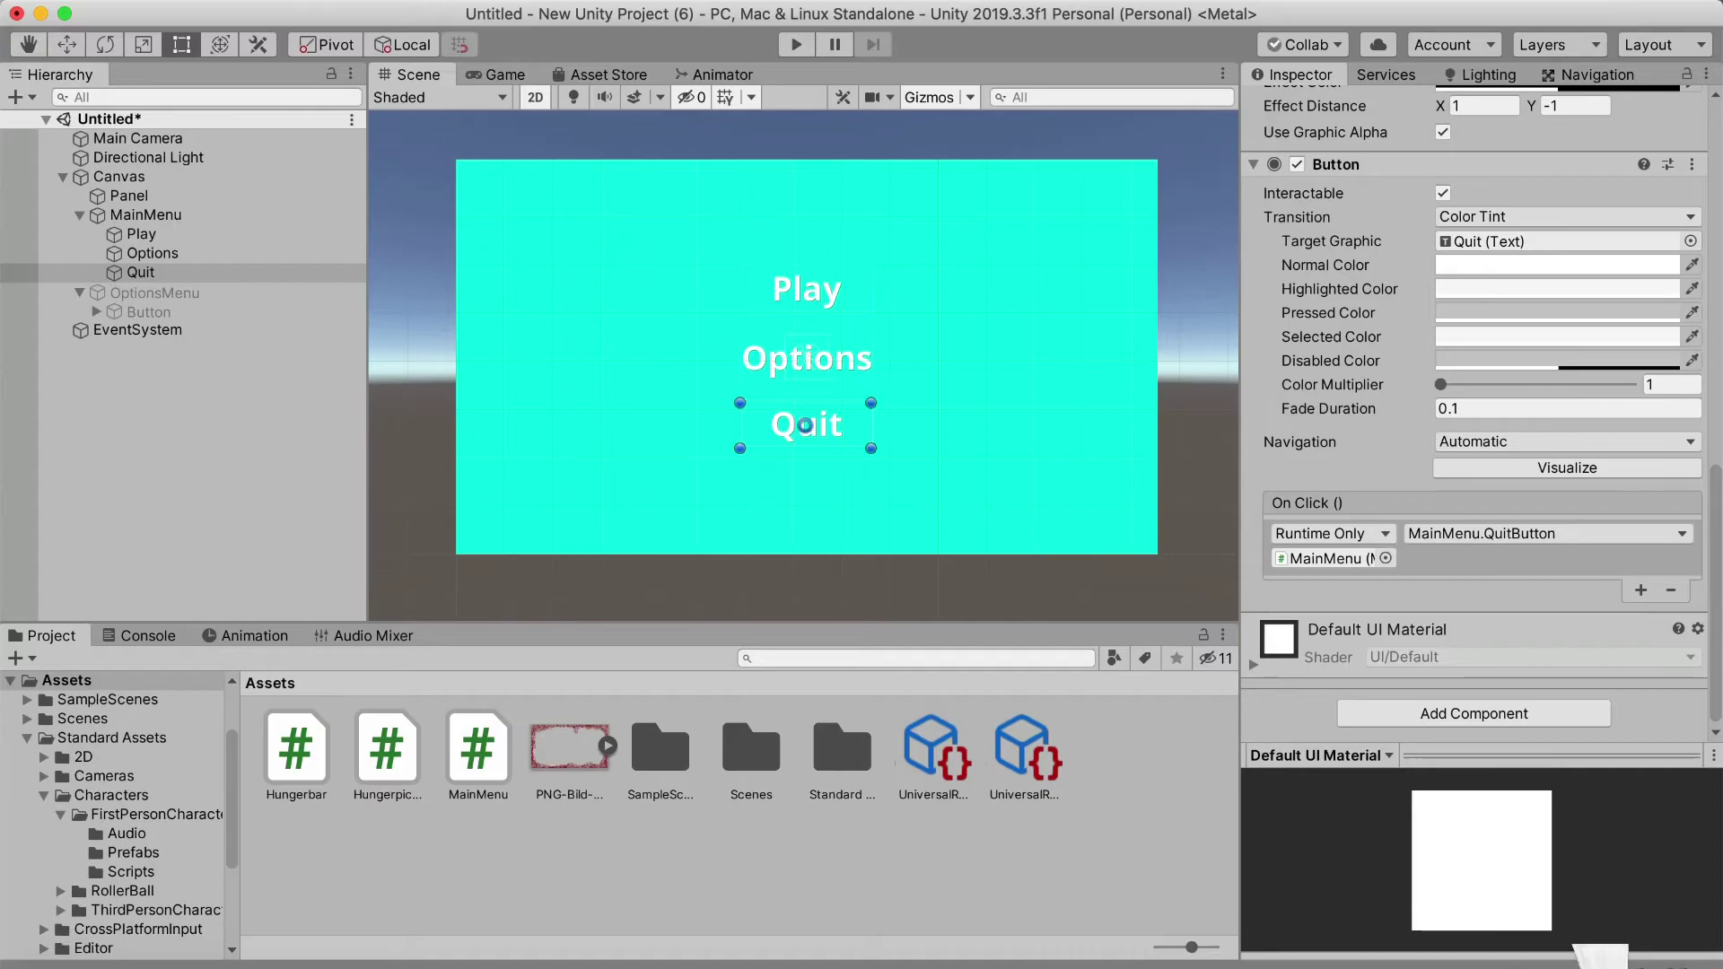
Switch to Visual Studio, add Debug.Log("Quit"); below Application.Quit(); in the QuitButton method, and save the script
click(1481, 955)
click(420, 286)
key(Return)
text(De)
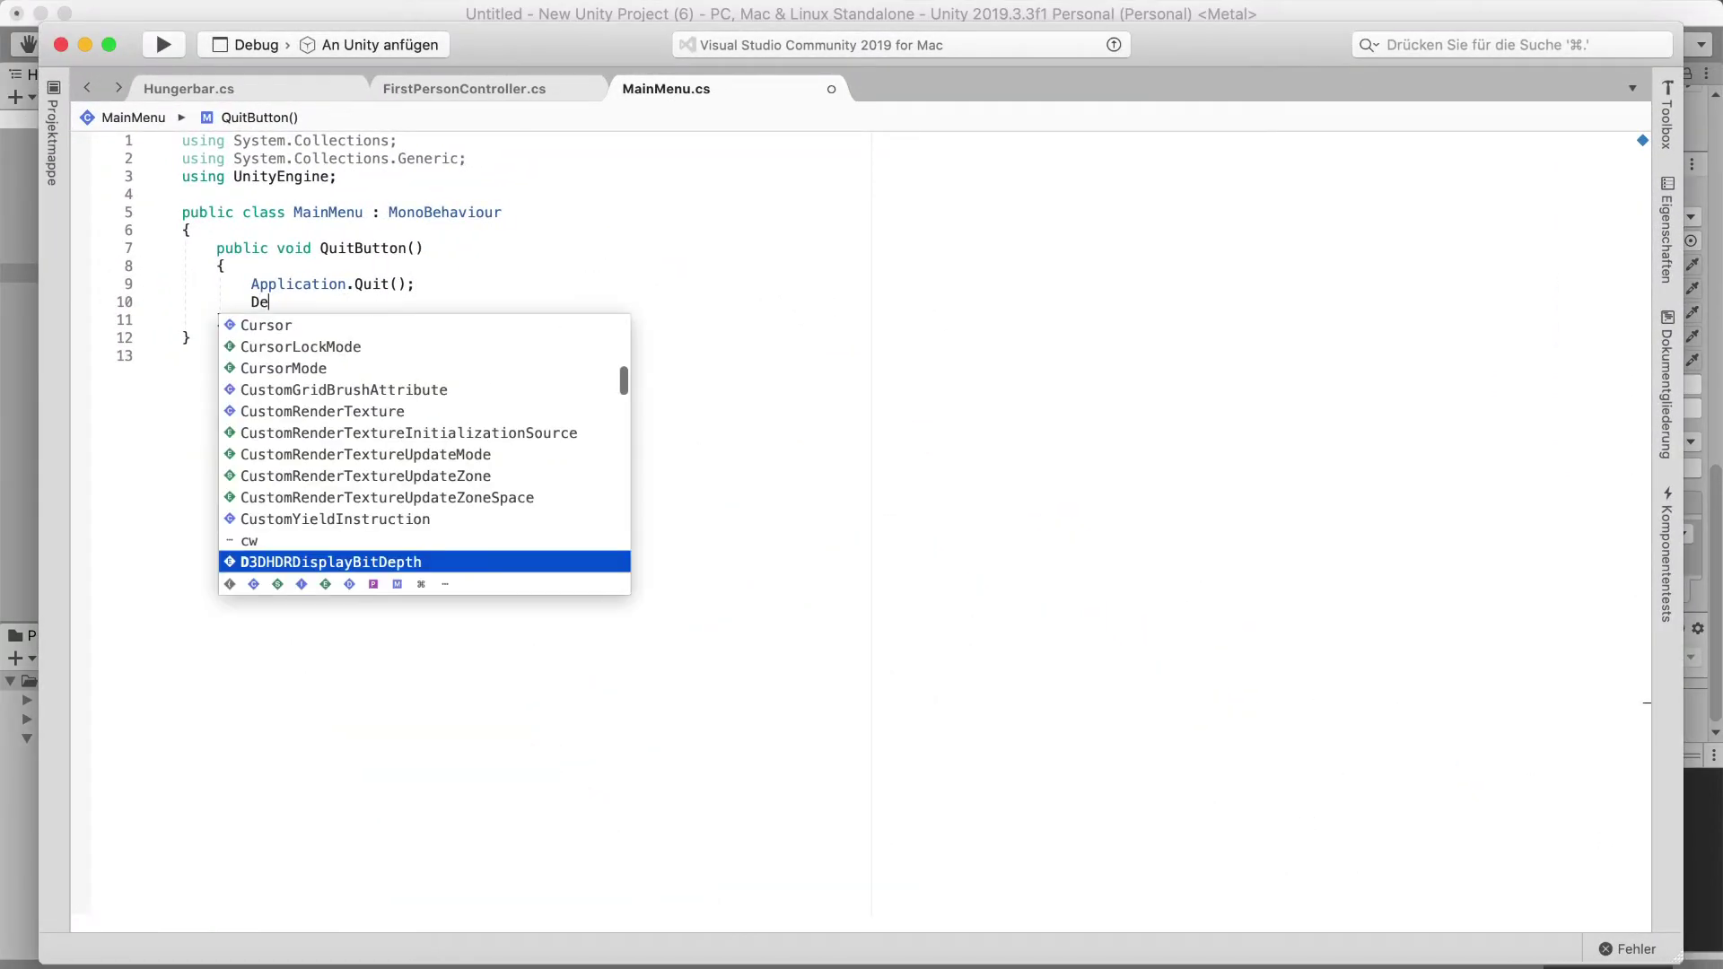
text(bug.)
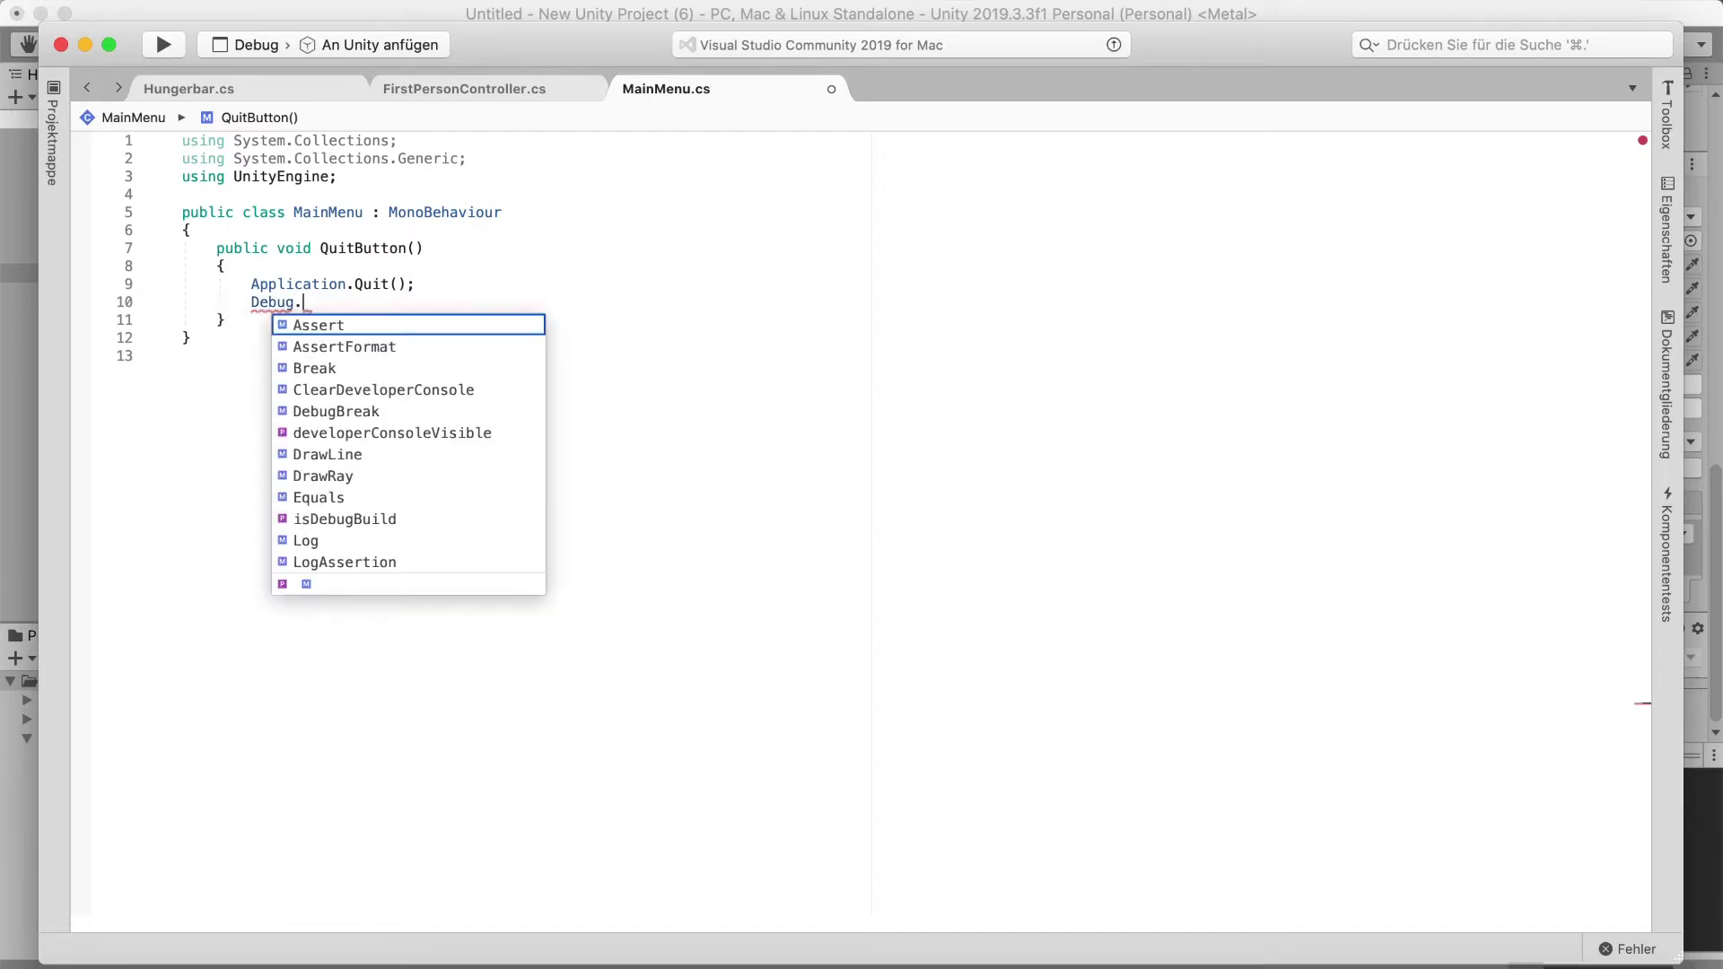
text(Log(")
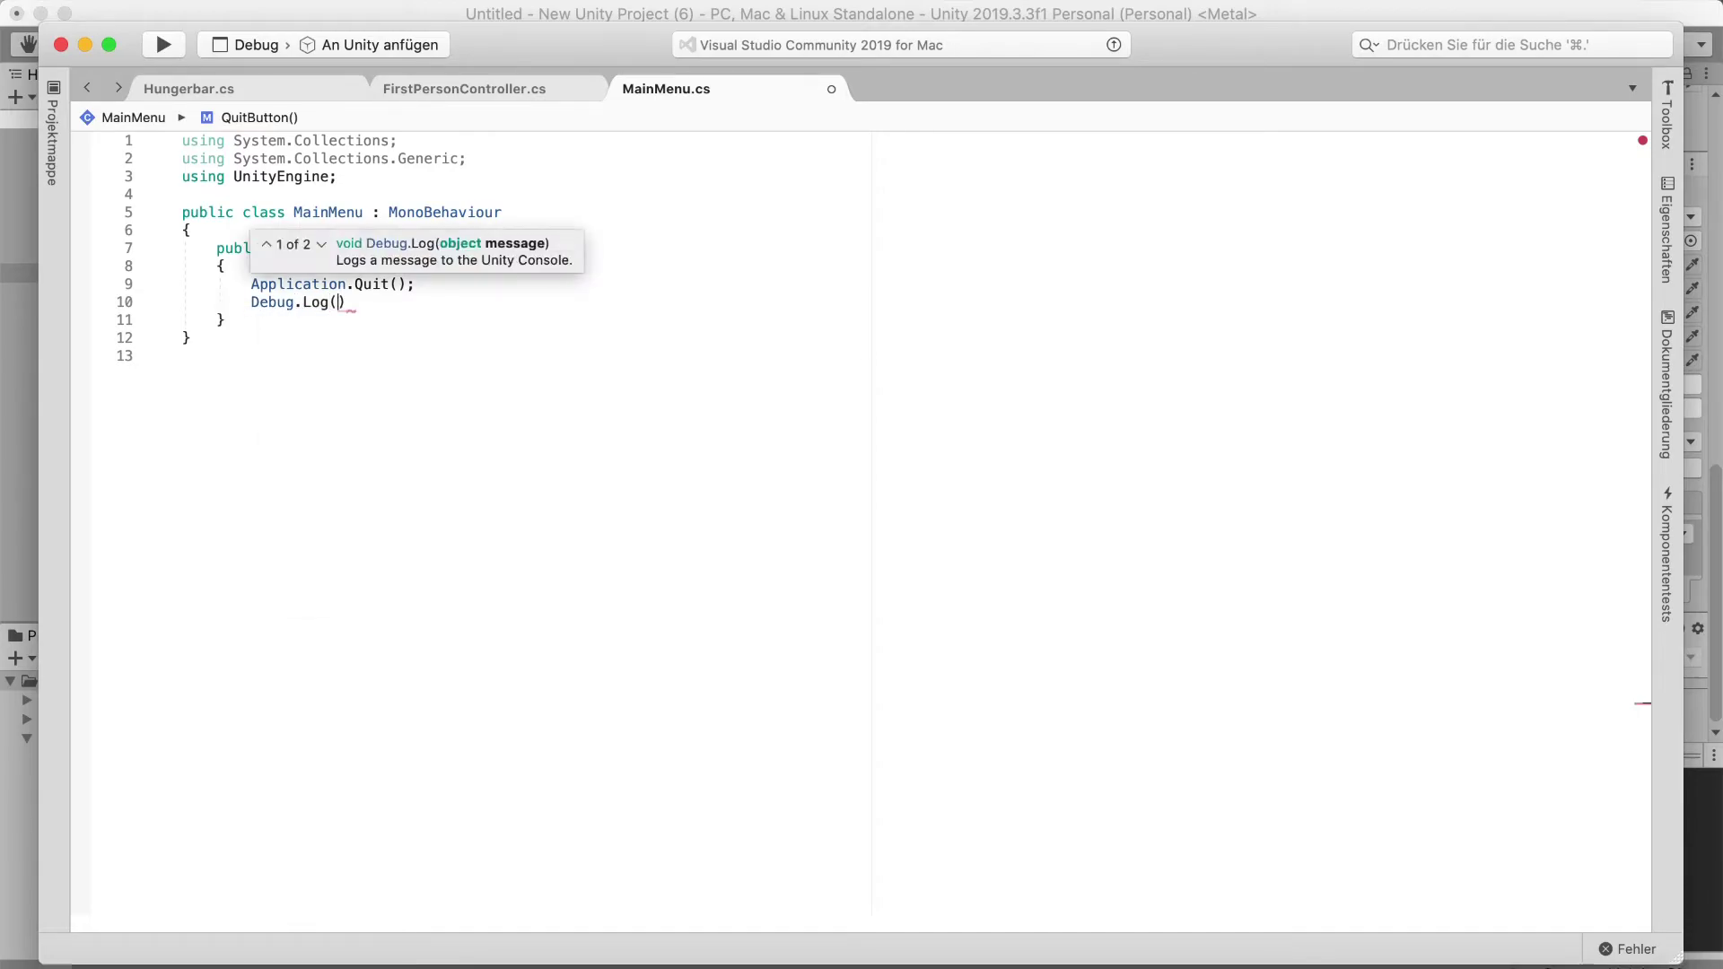
text(Quit");)
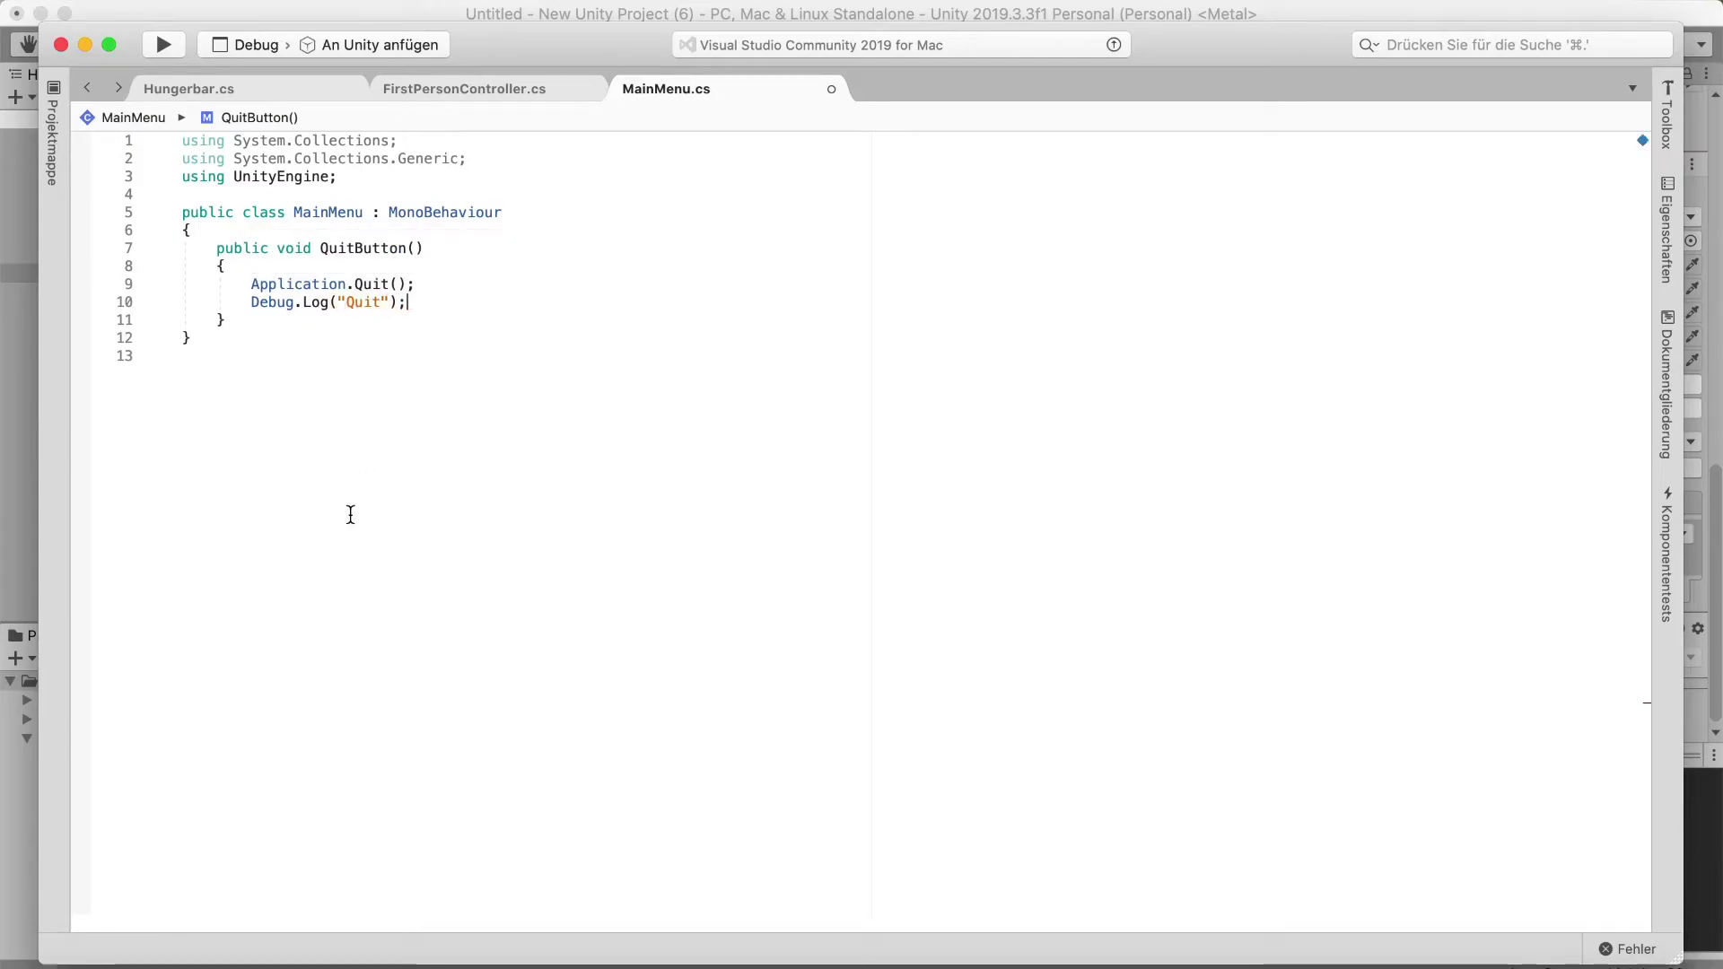
click(211, 4)
click(248, 171)
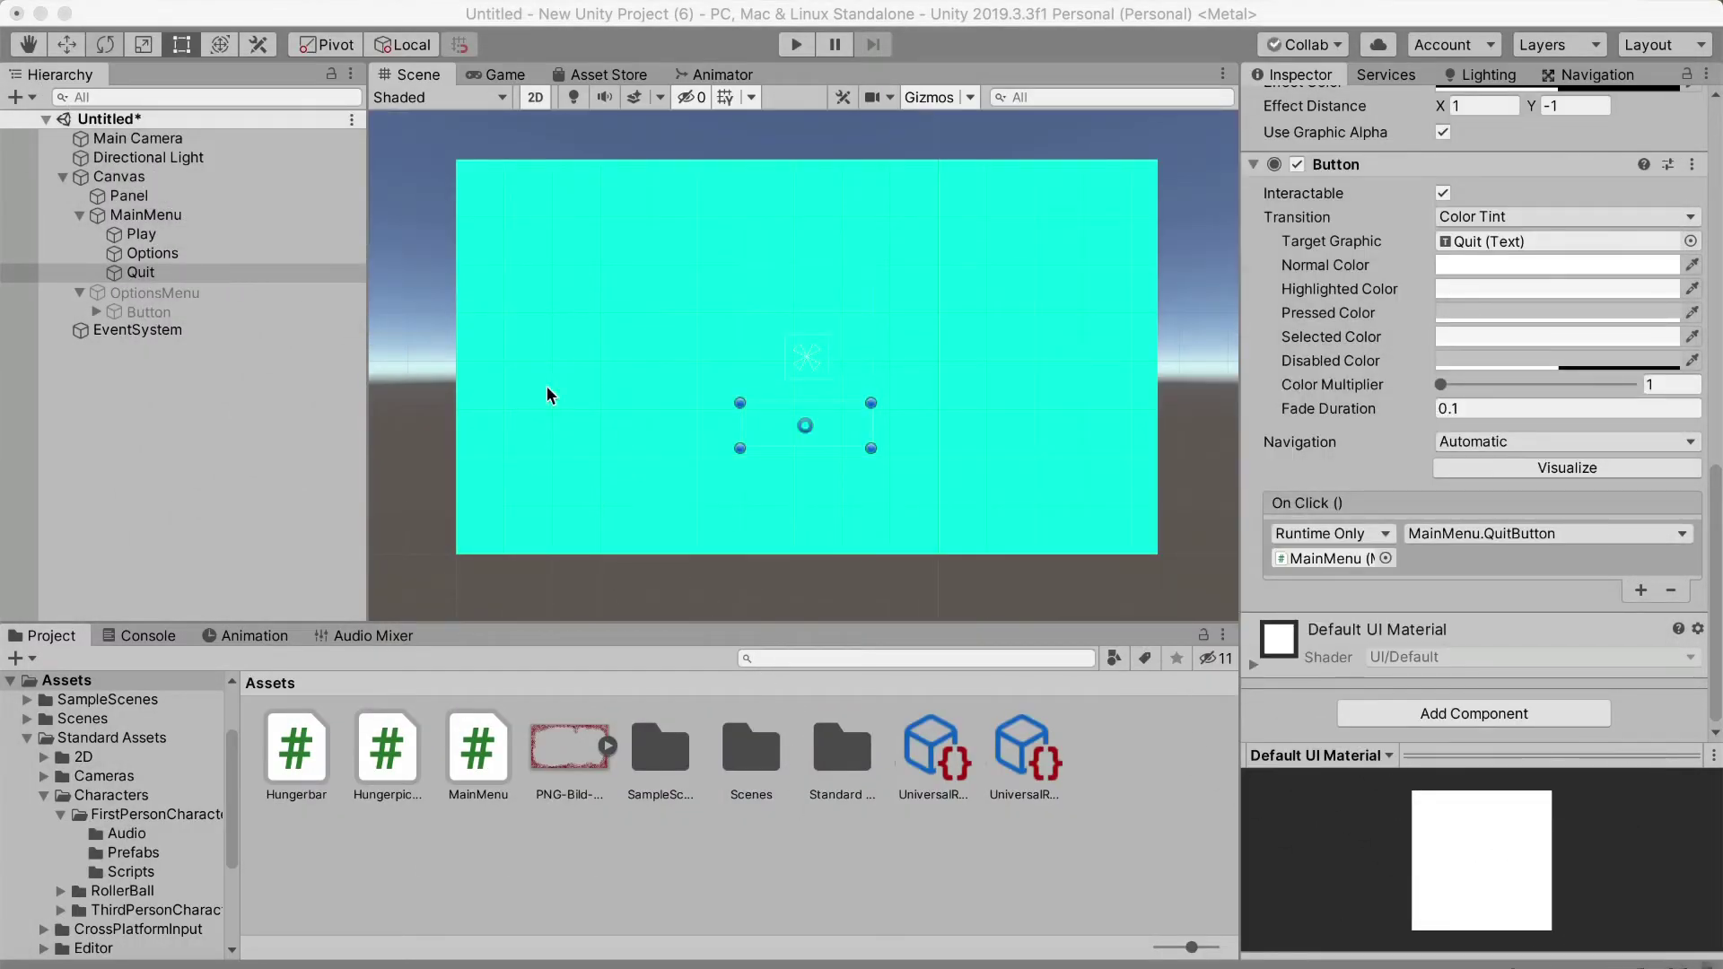
Run the scene, test the Quit button, and stop the scene
click(796, 45)
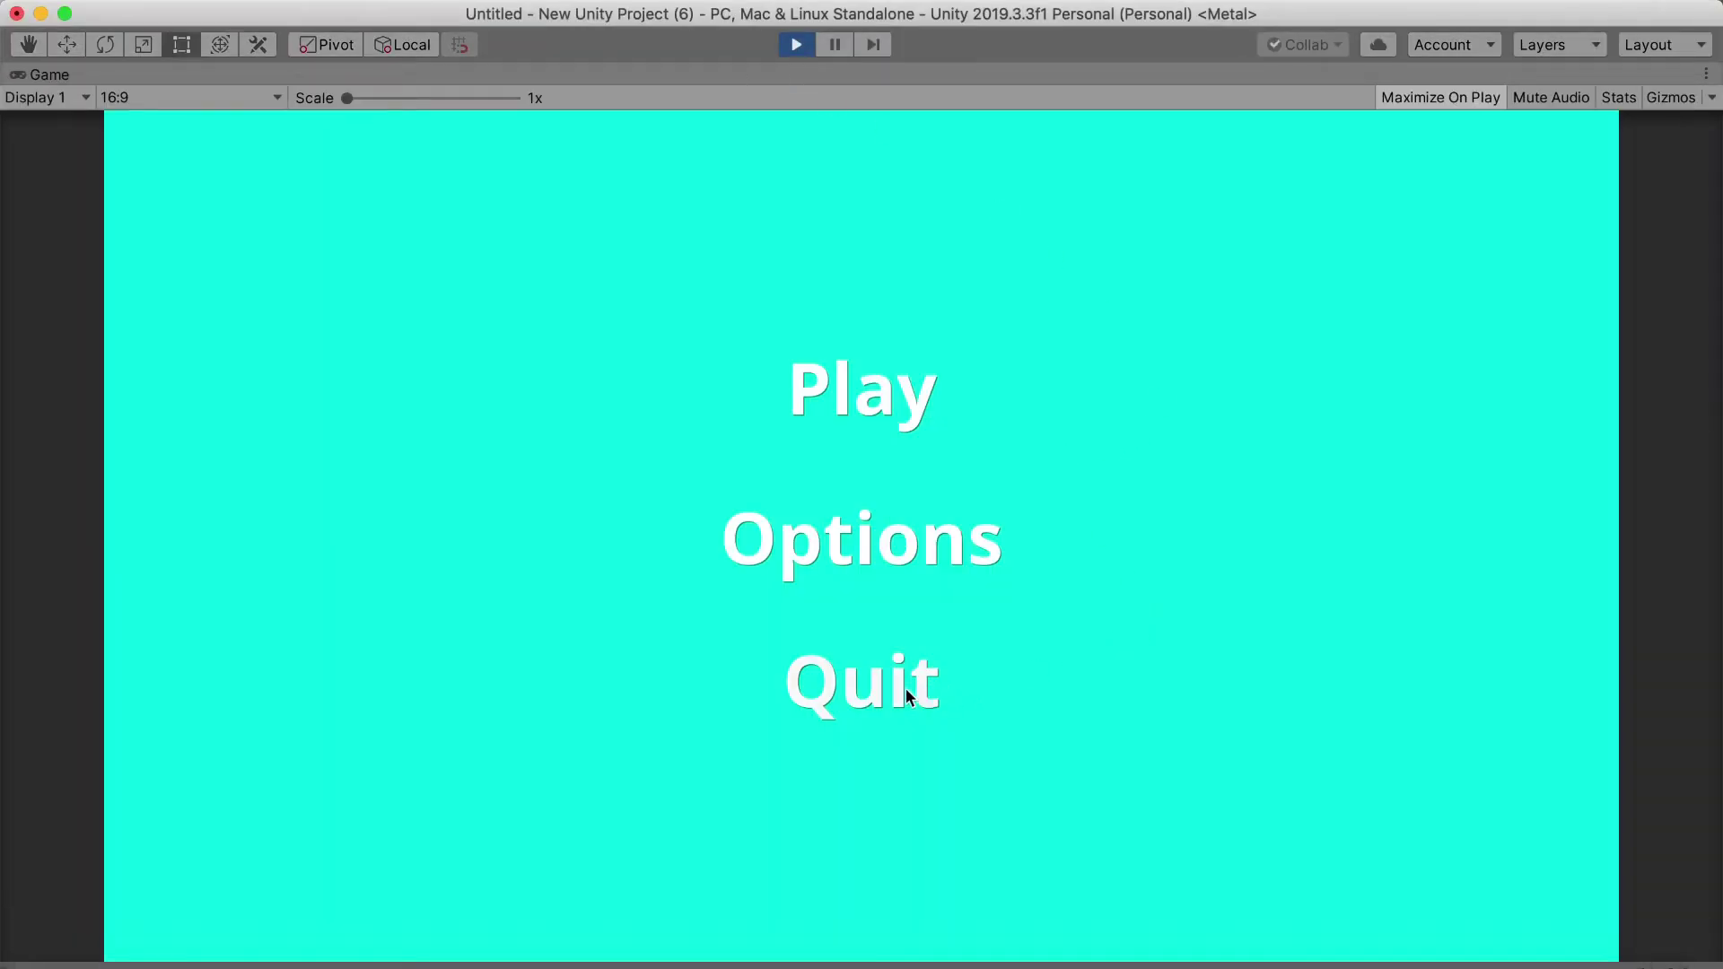
click(905, 685)
click(798, 45)
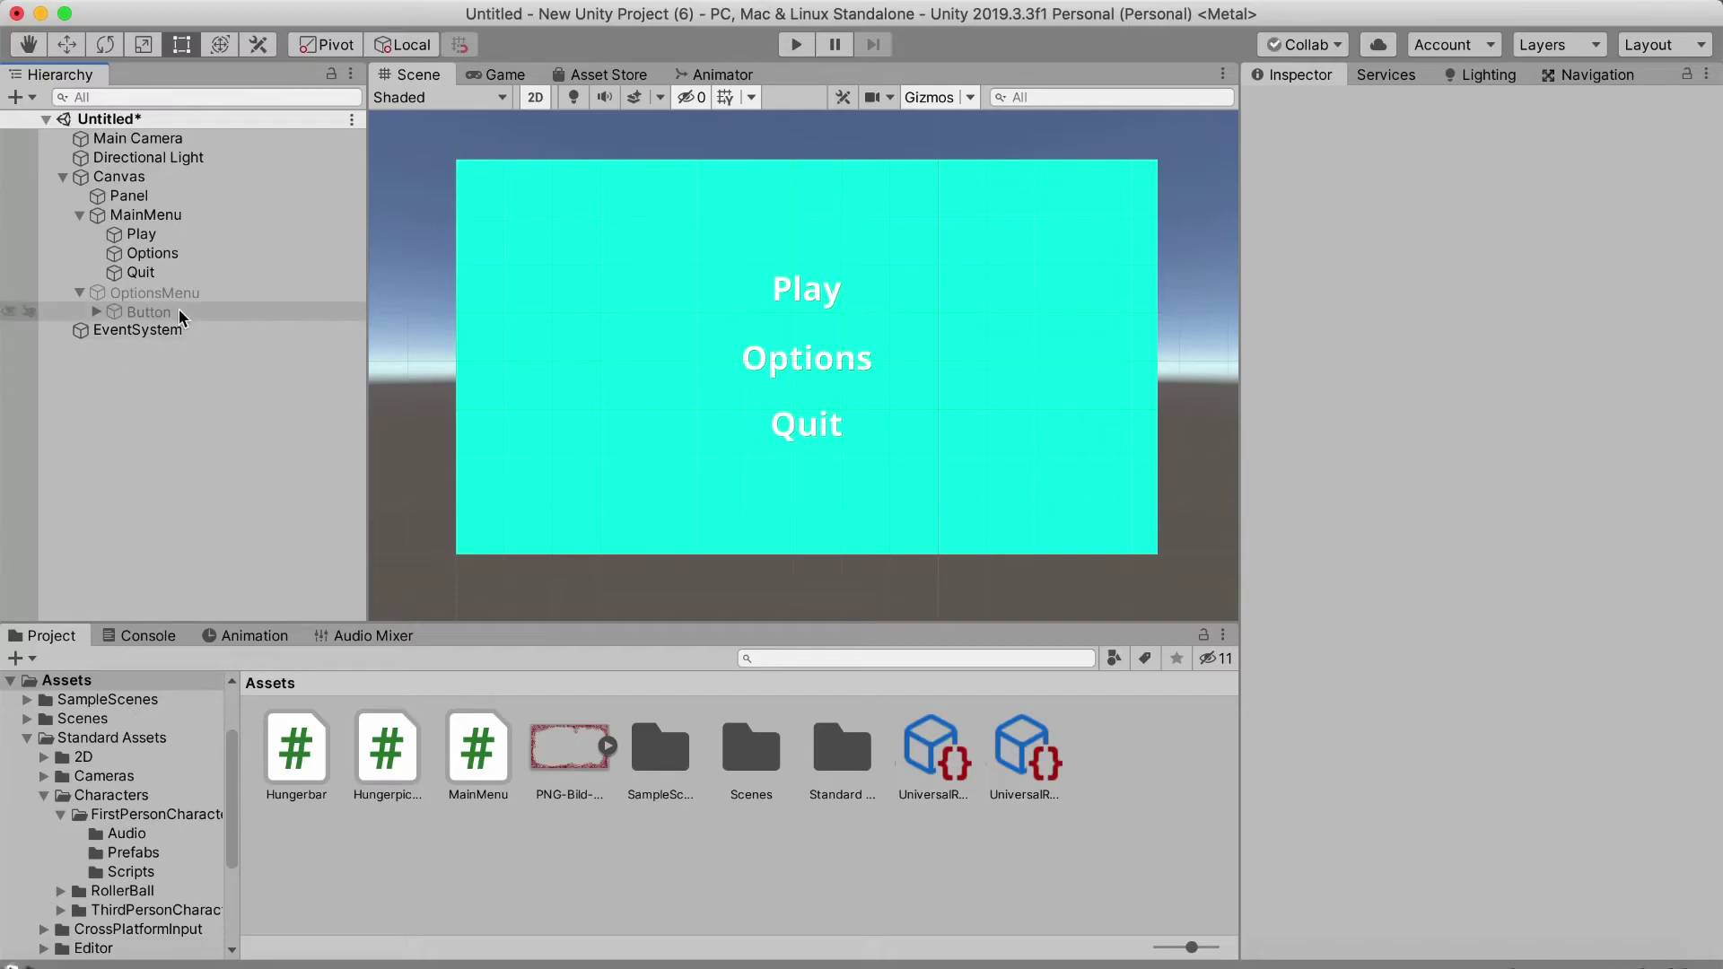
click(140, 314)
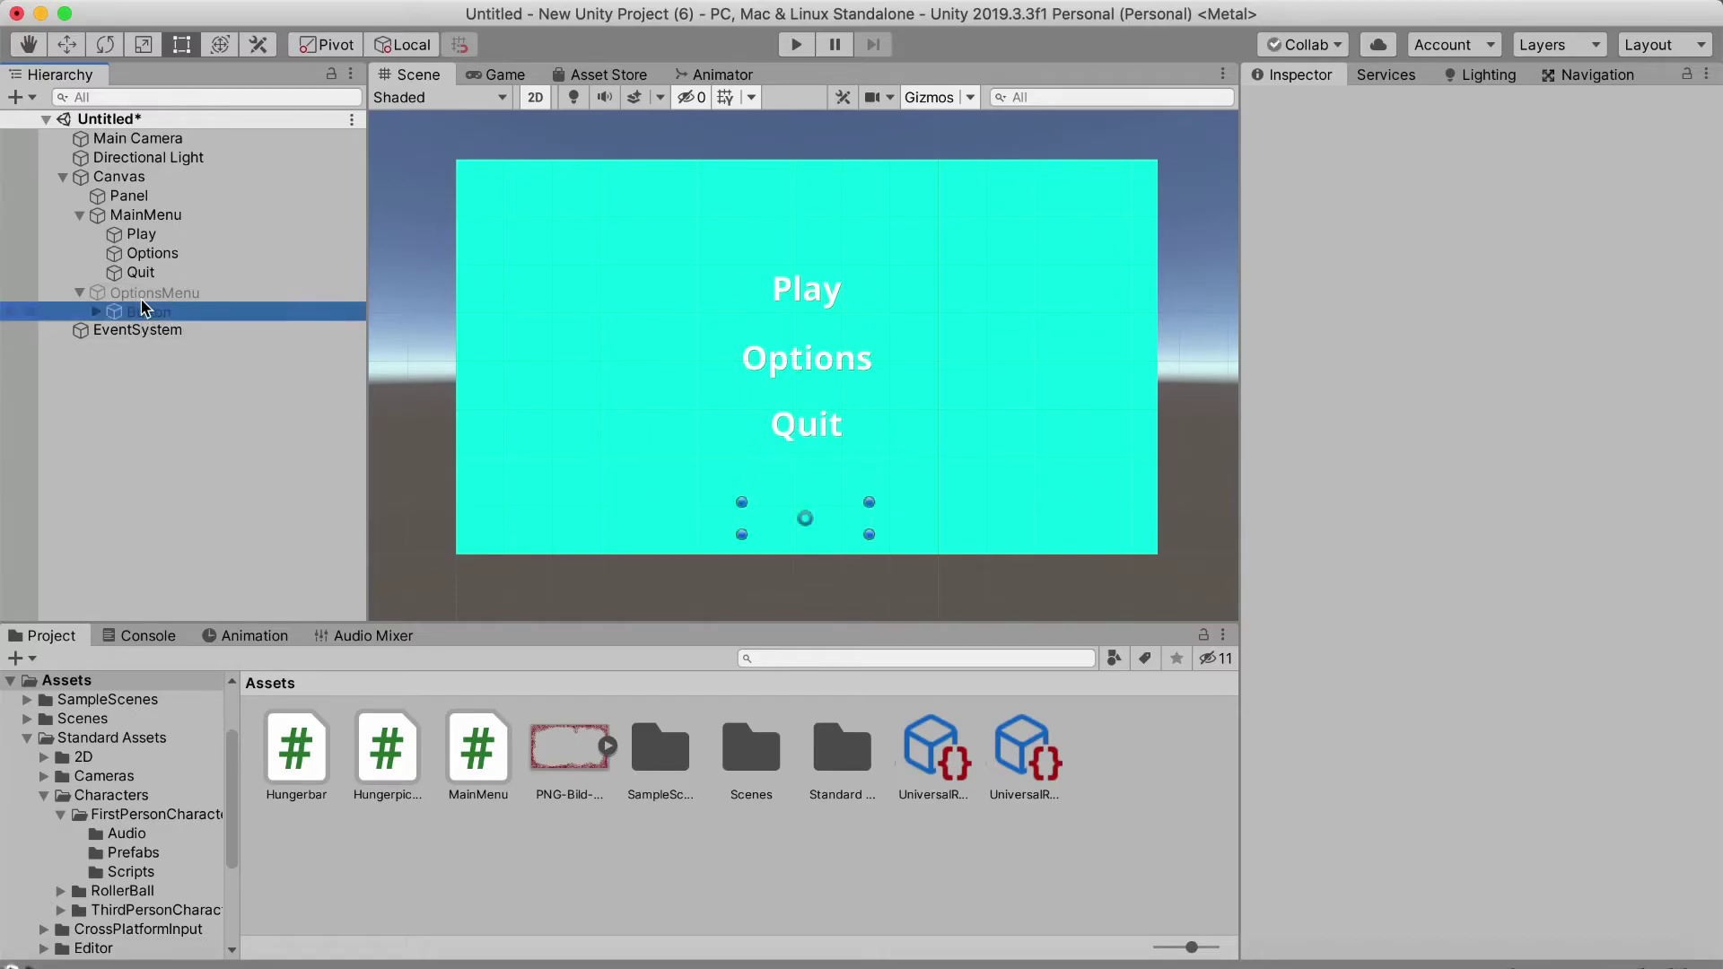
click(139, 295)
click(455, 473)
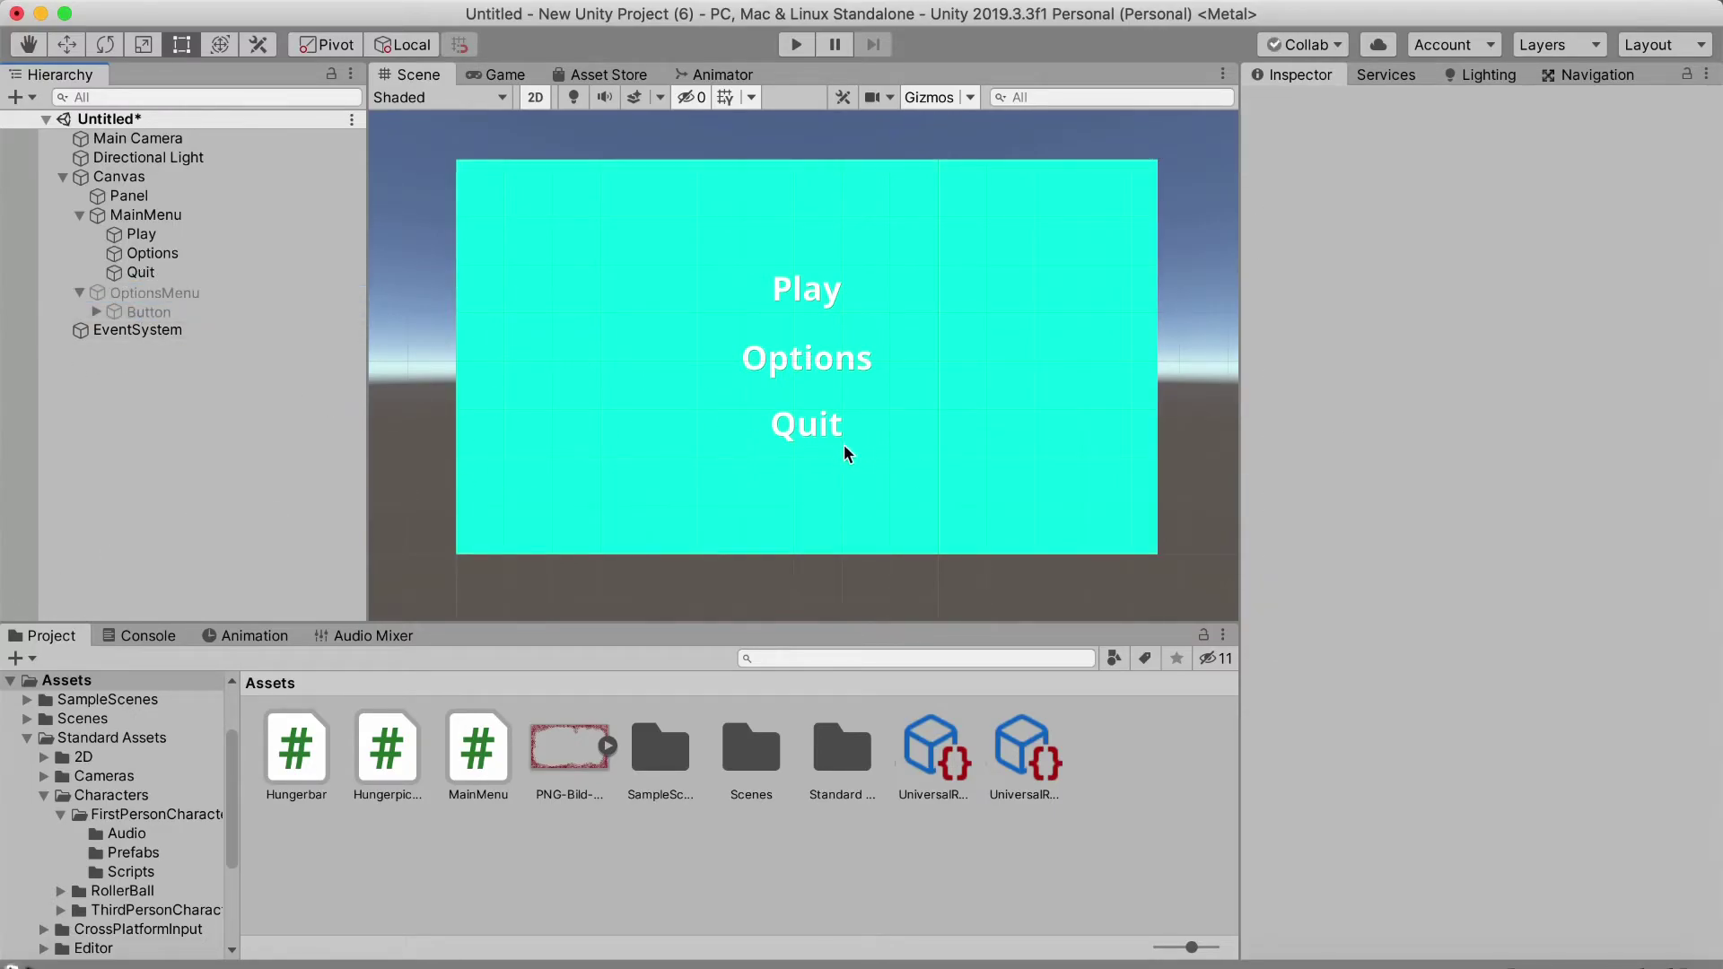
click(790, 426)
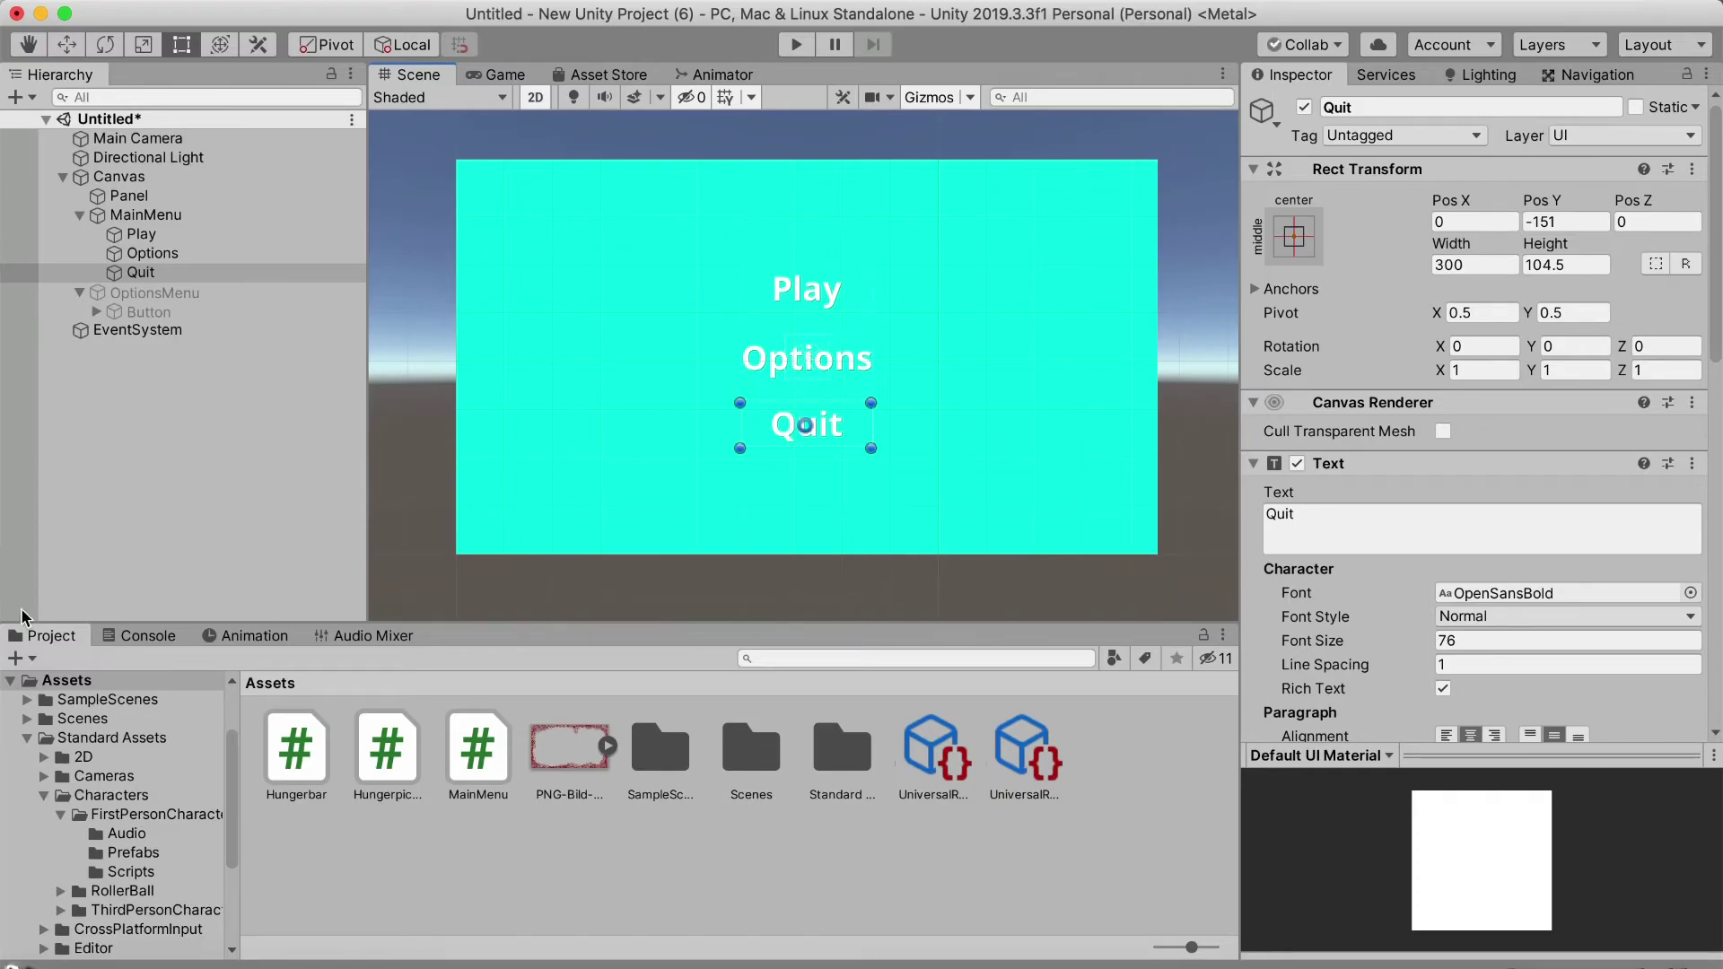
click(218, 409)
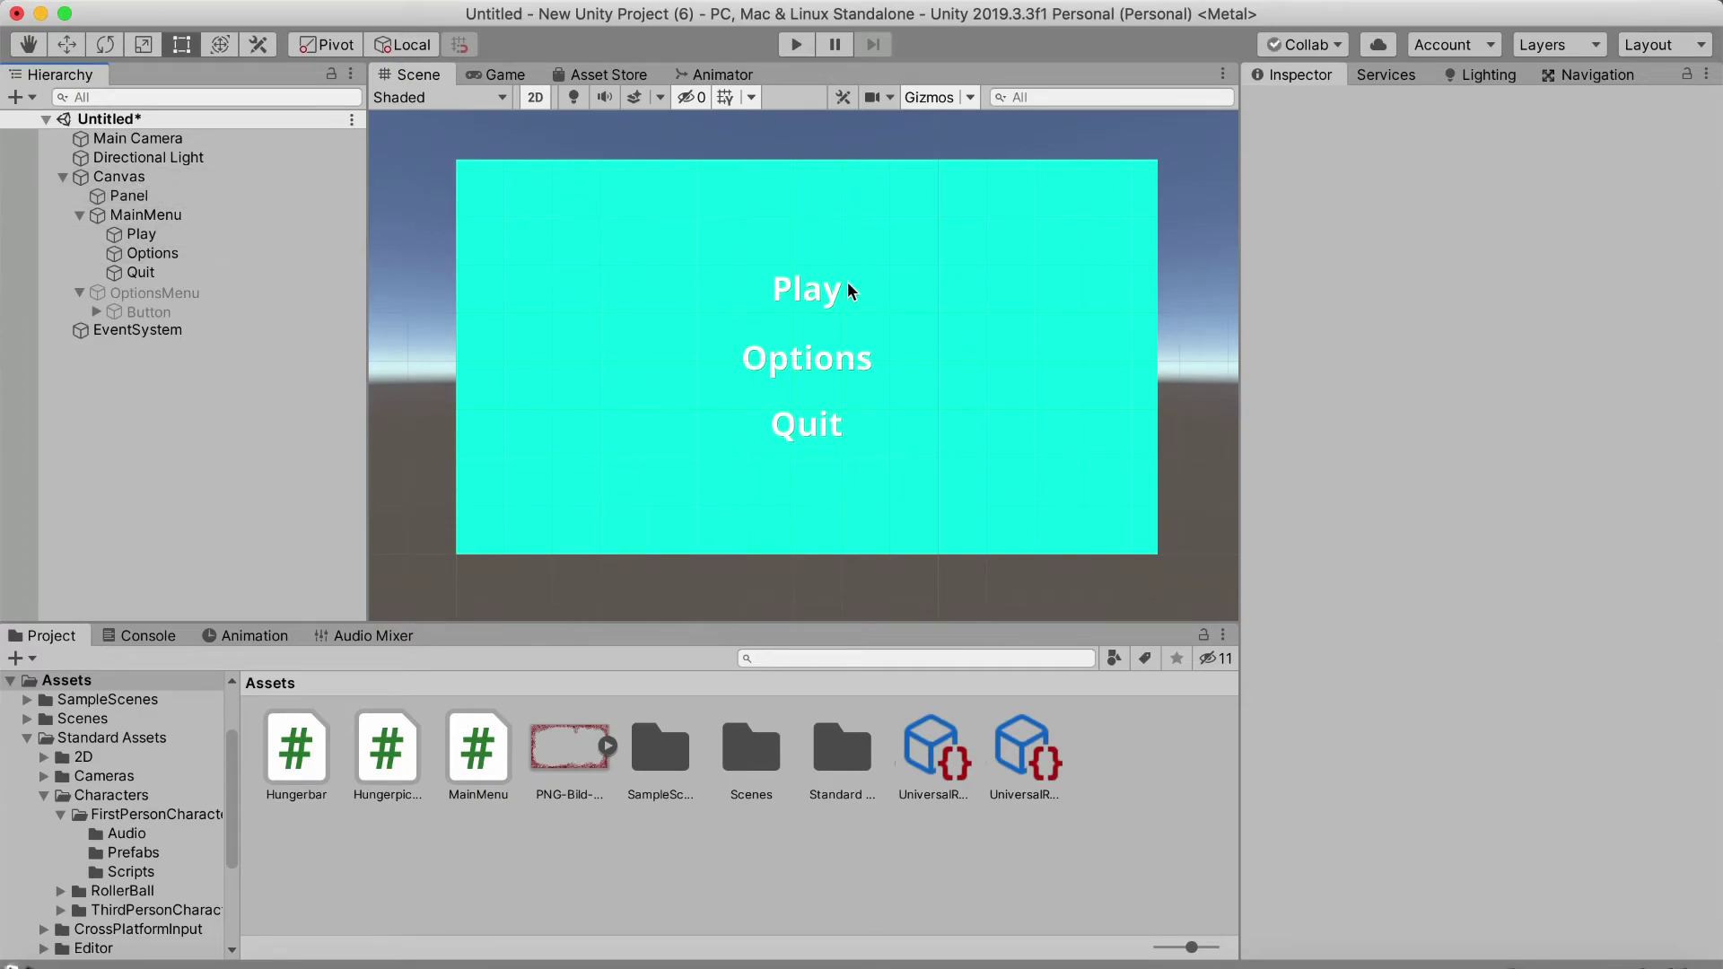
click(794, 285)
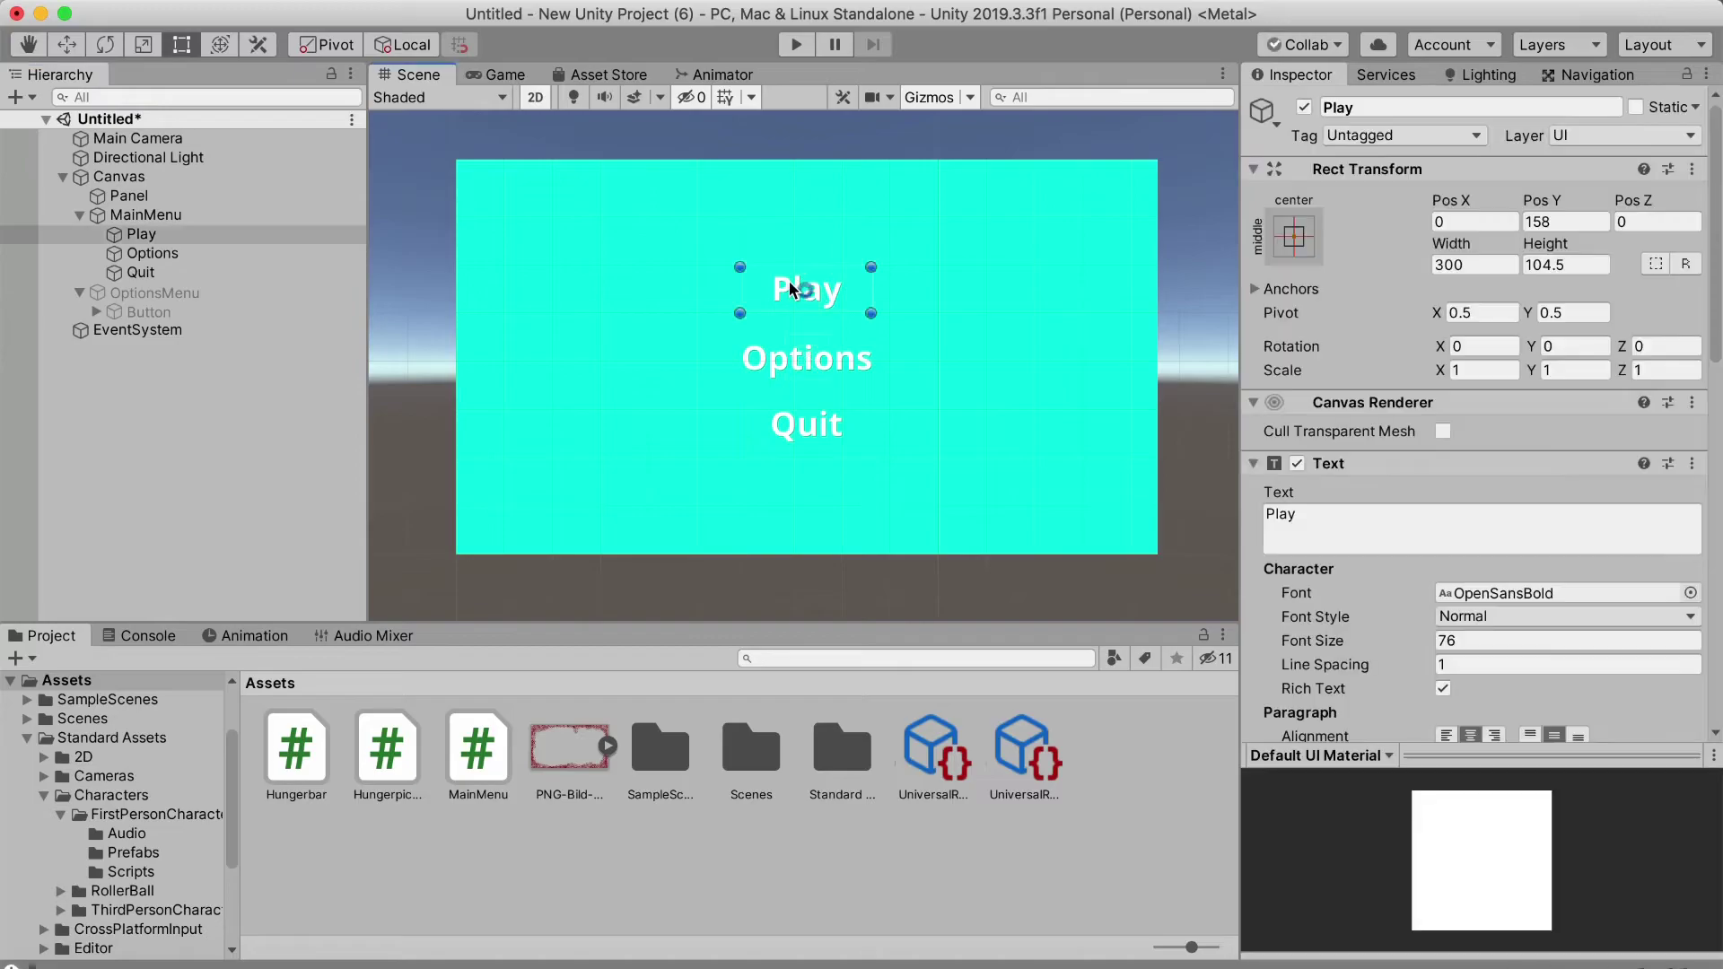
click(215, 394)
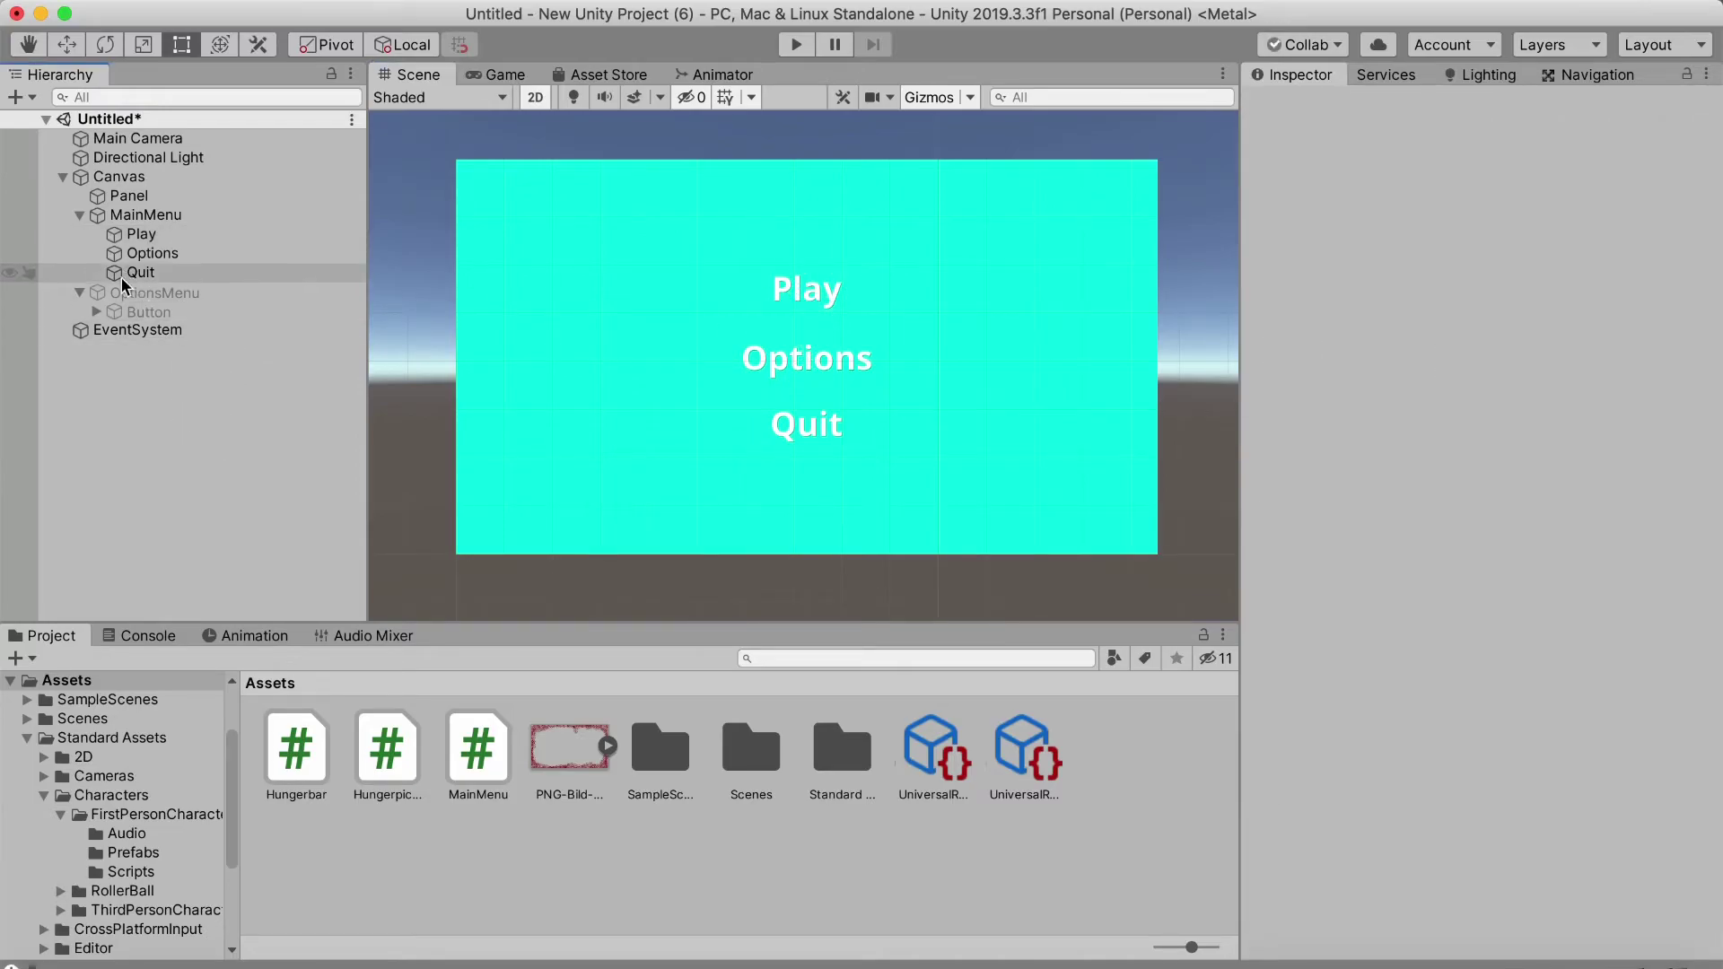
Open the MainMenu script in Visual Studio and declare a public void Play() method with an empty body below QuitButton
double_click(483, 745)
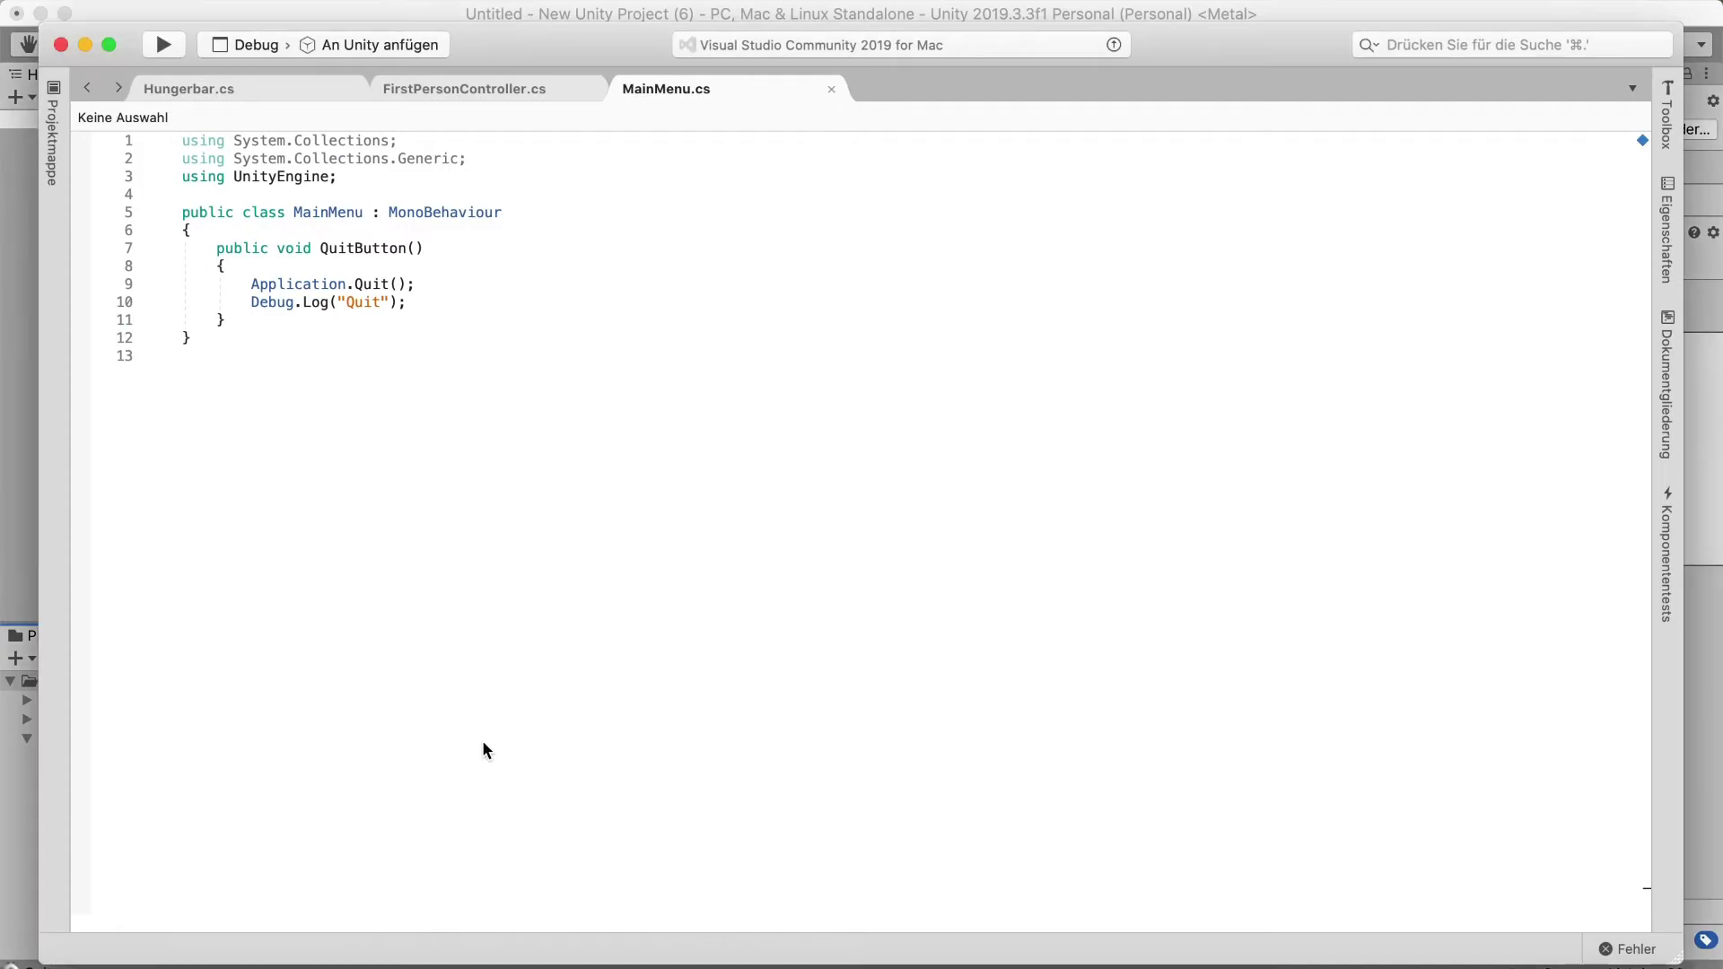
click(256, 317)
key(Return)
text(public void)
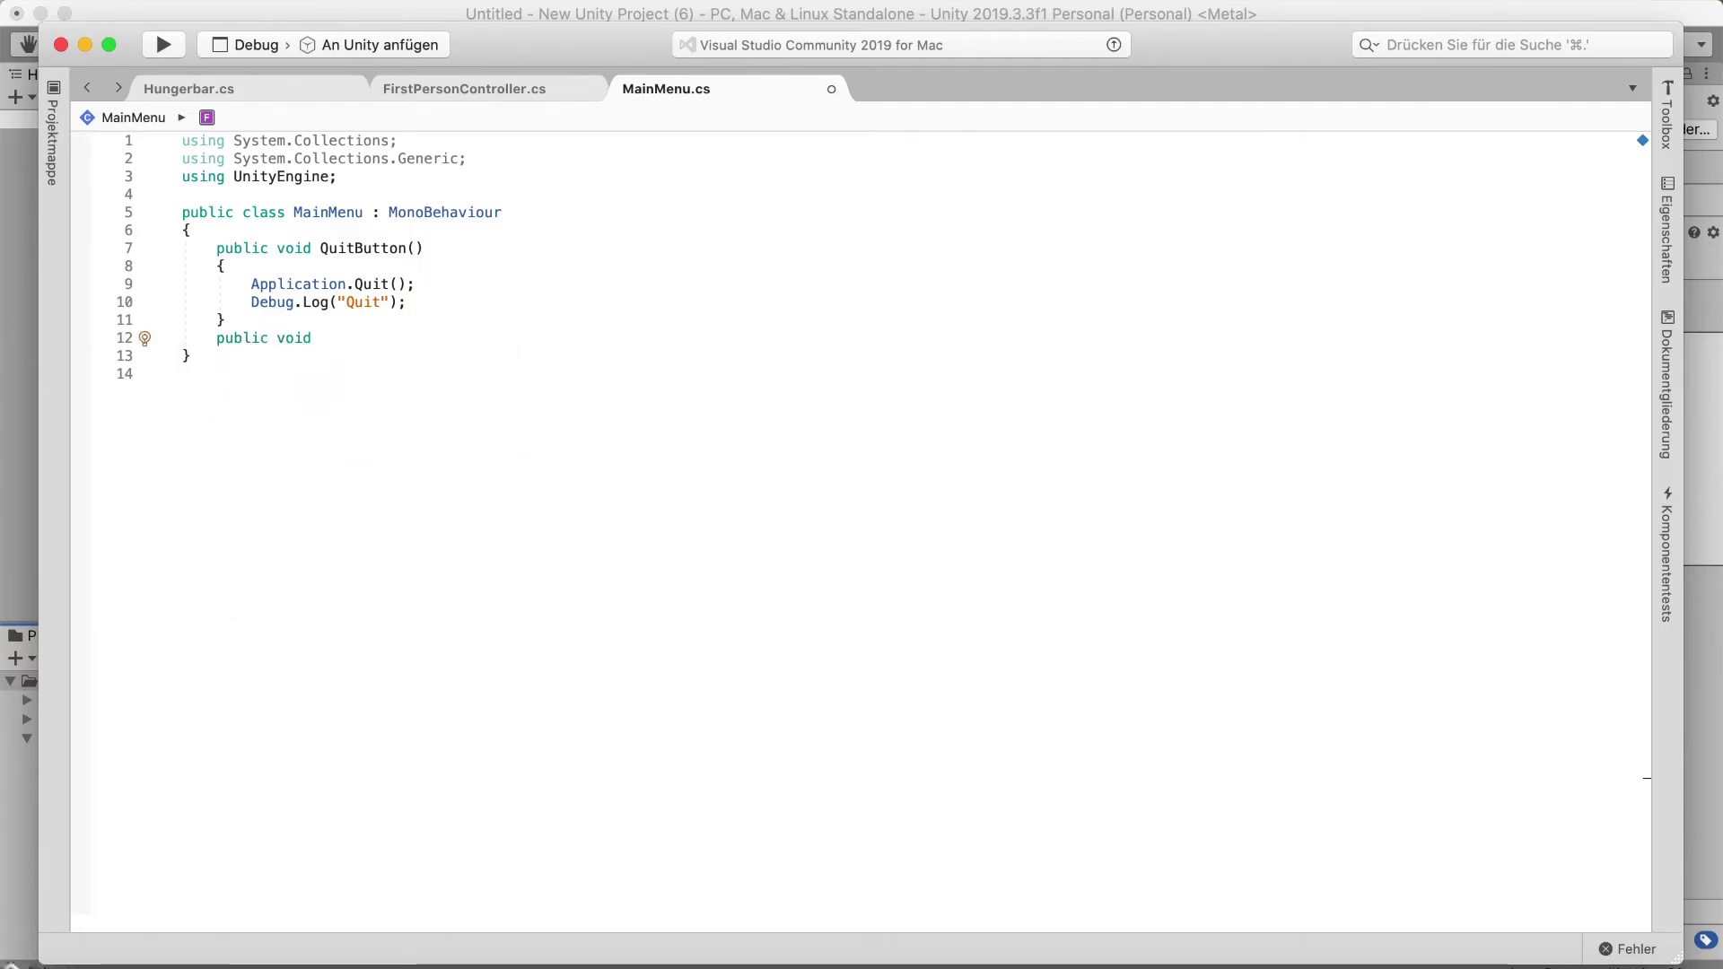
text( OnPlay)
key(Return)
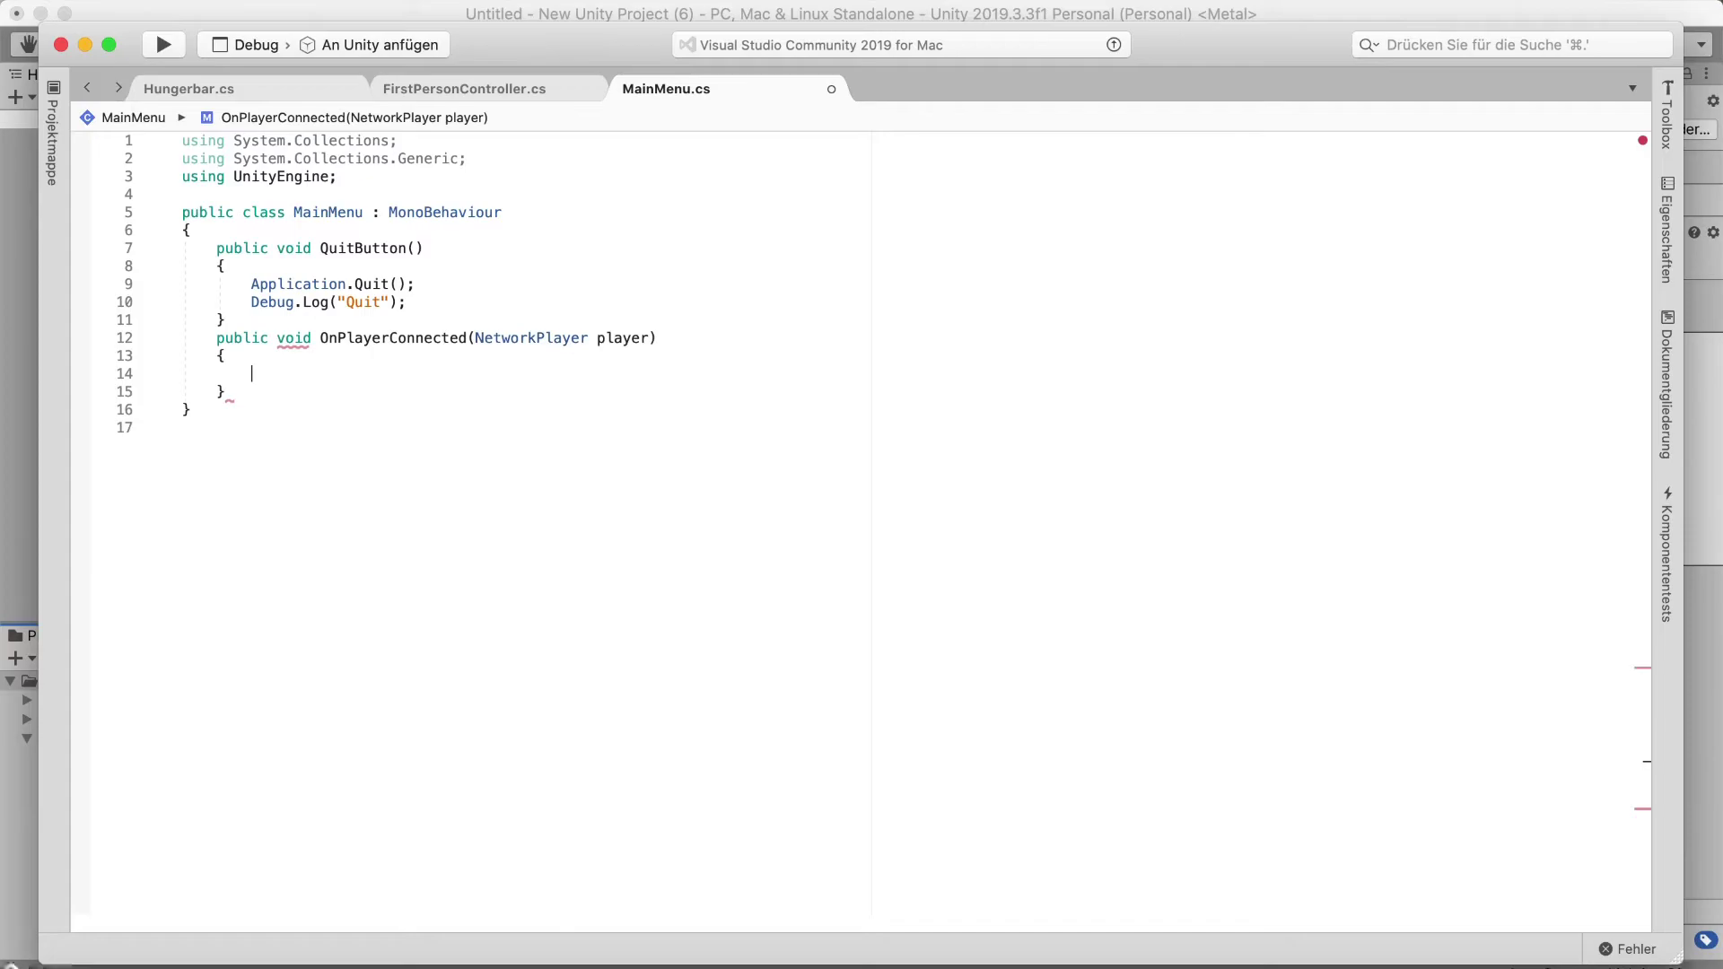
drag(677, 344, 323, 339)
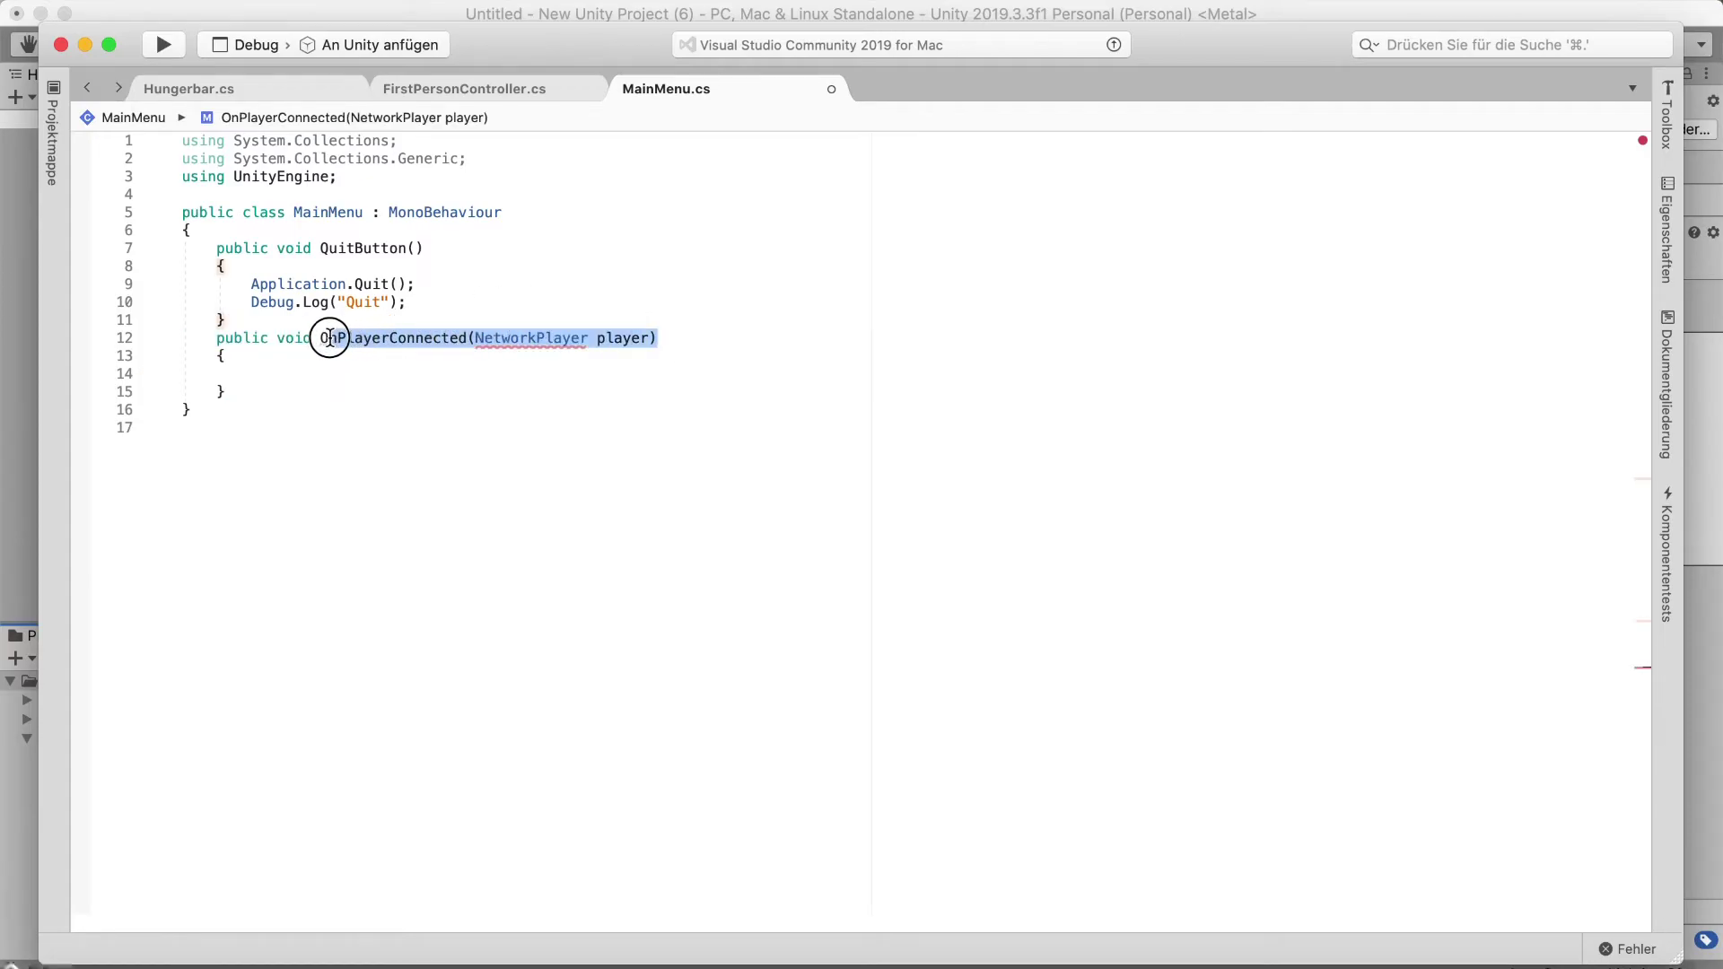
key(Return)
click(342, 331)
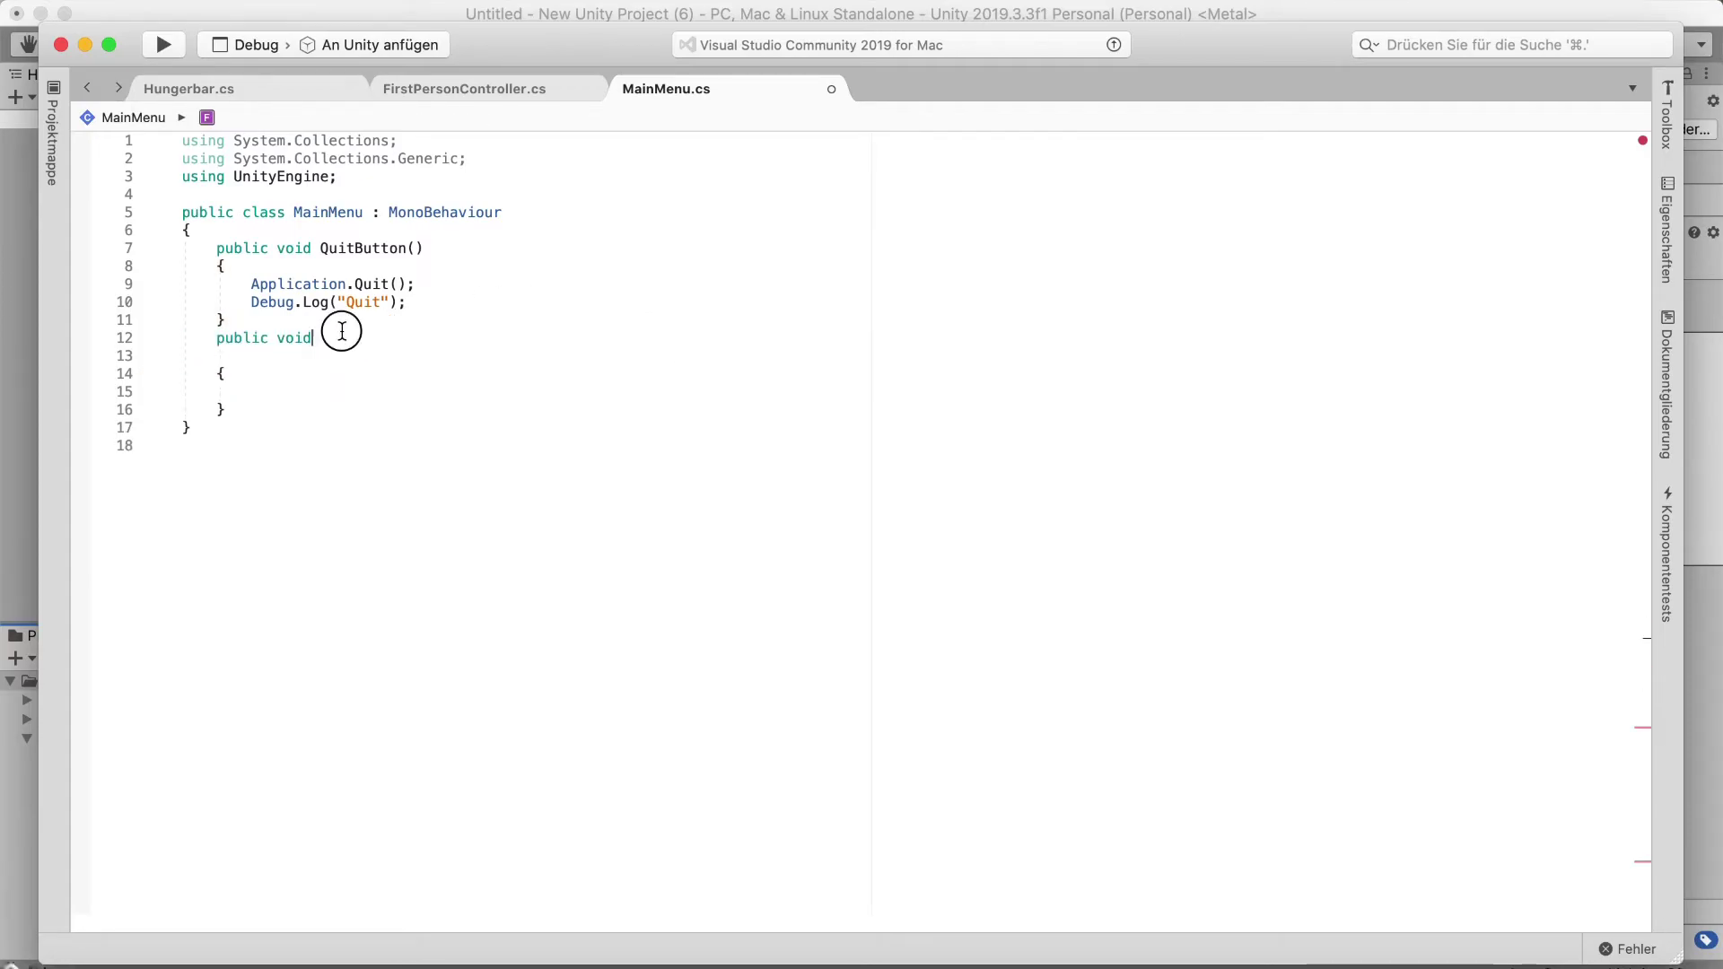
text(R)
key(Return)
text(Pl)
key(BackSpace)
key(BackSpace)
key(Escape)
click(332, 338)
key(BackSpace)
text(Play())
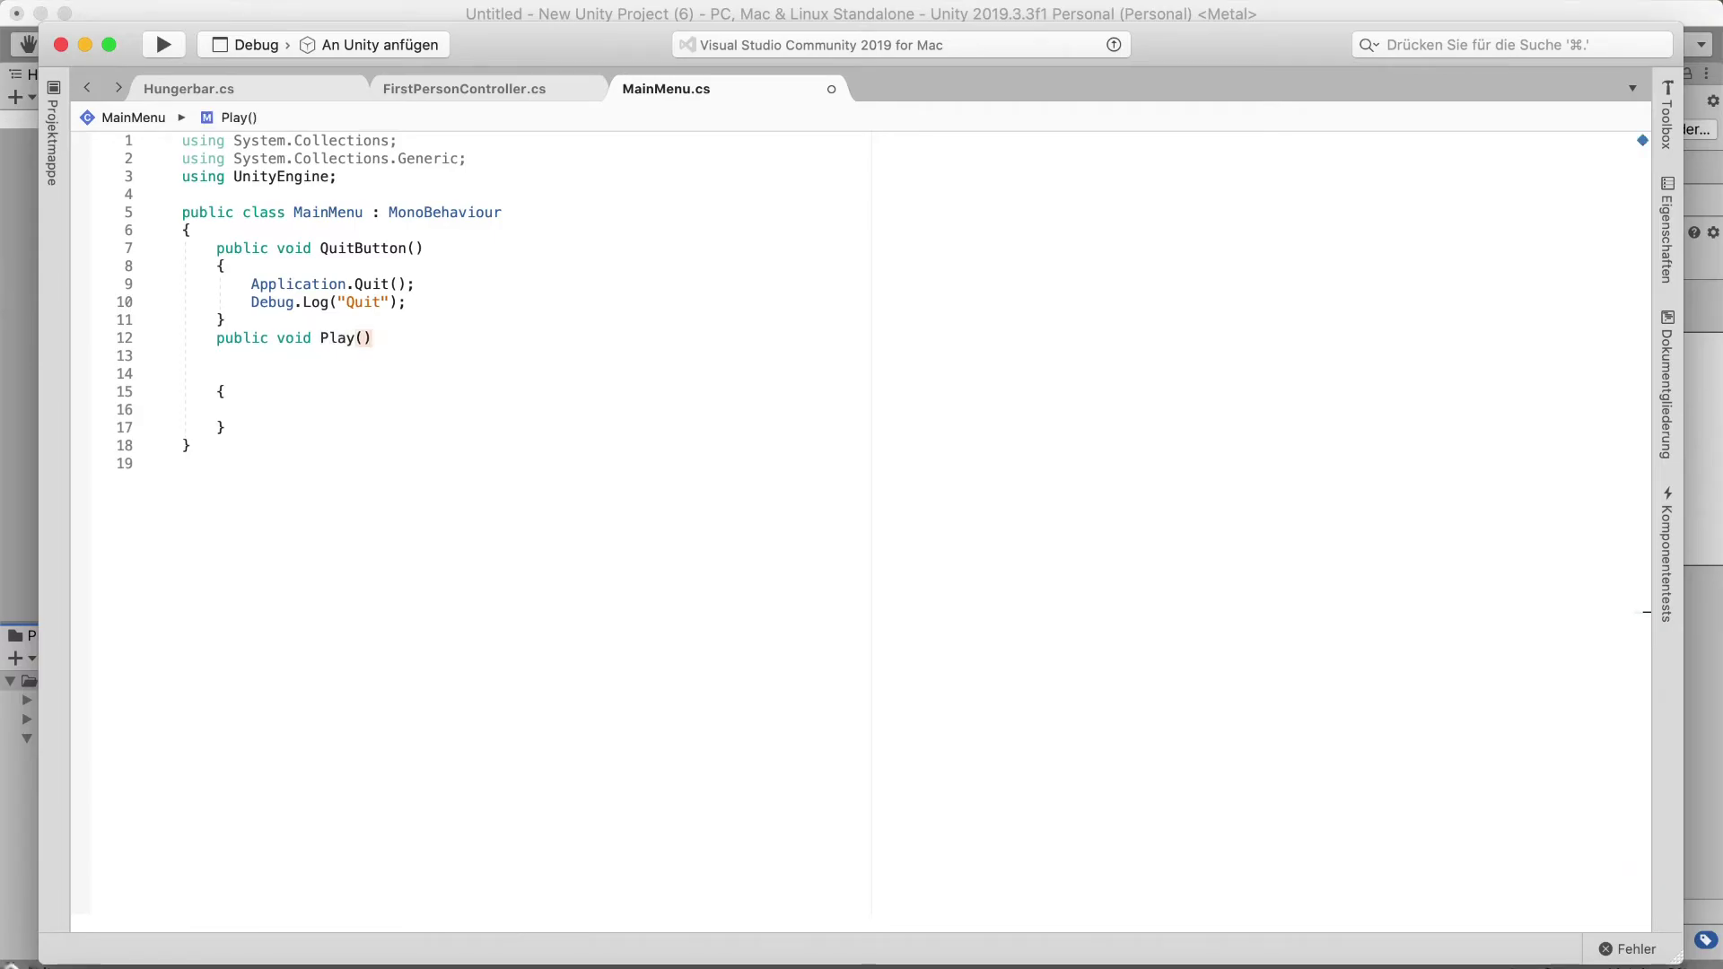
Remove the blank lines between Play() and its opening brace, keeping the method's closing parenthesis
click(250, 372)
key(BackSpace)
click(259, 356)
key(BackSpace)
key(BackSpace)
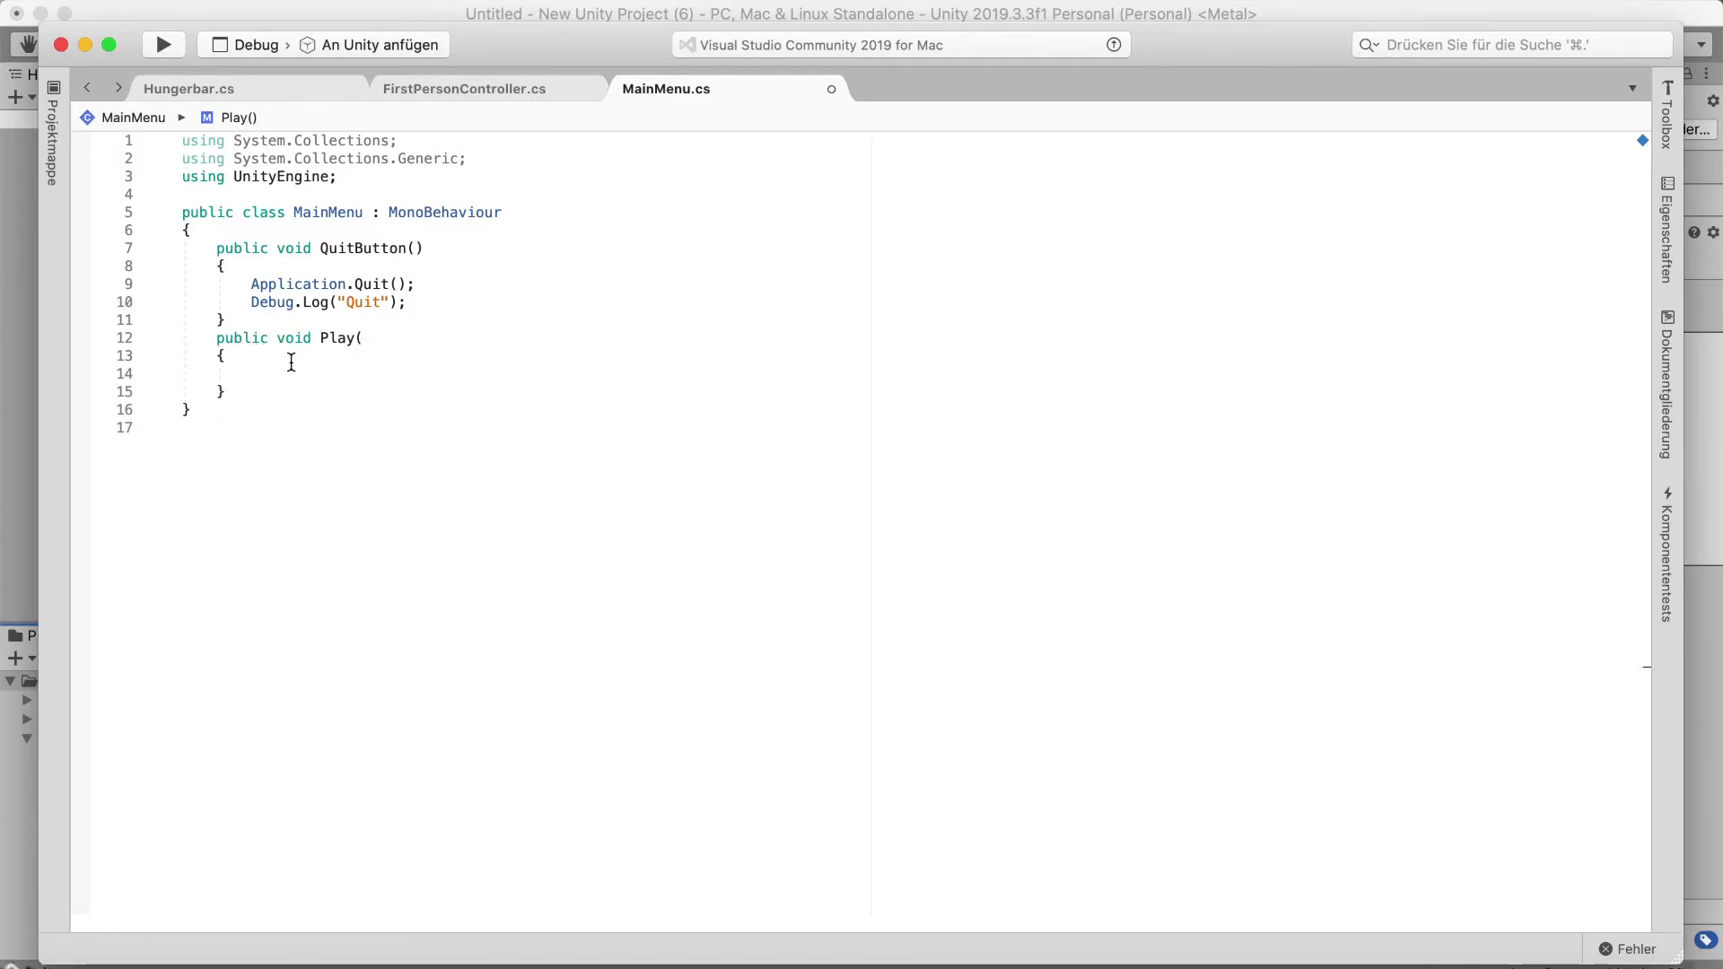
text())
Add the directive using UnityEngine.SceneManagement; below using UnityEngine;
click(315, 176)
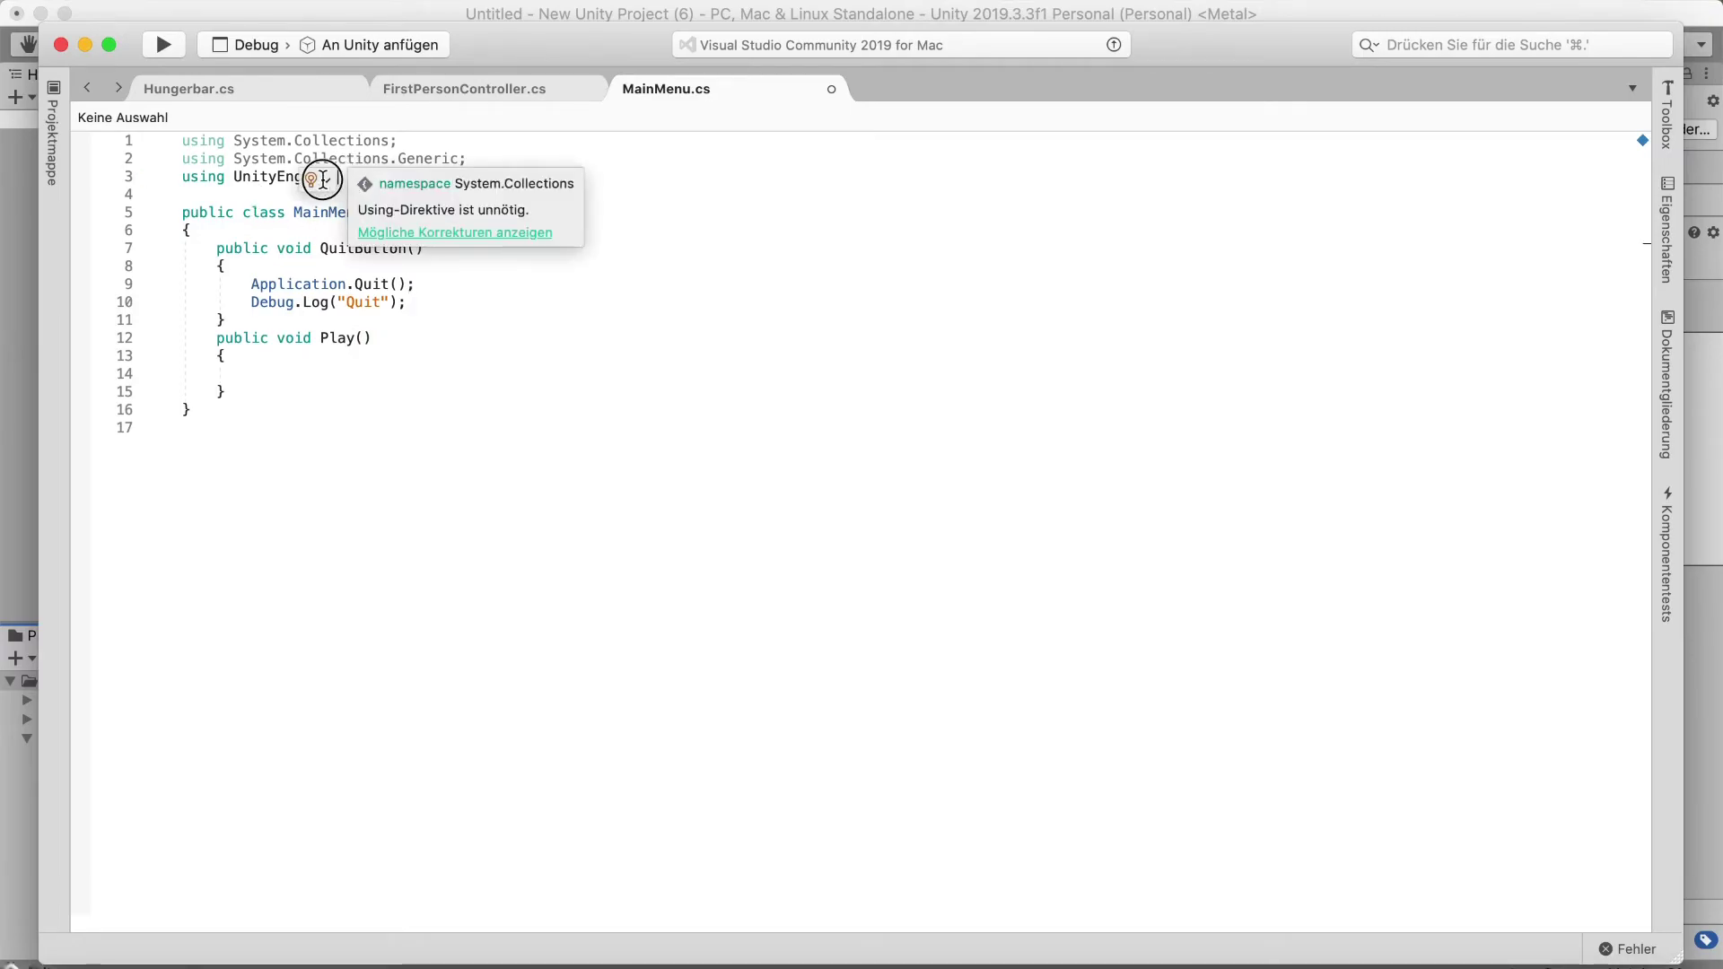
click(371, 171)
key(Return)
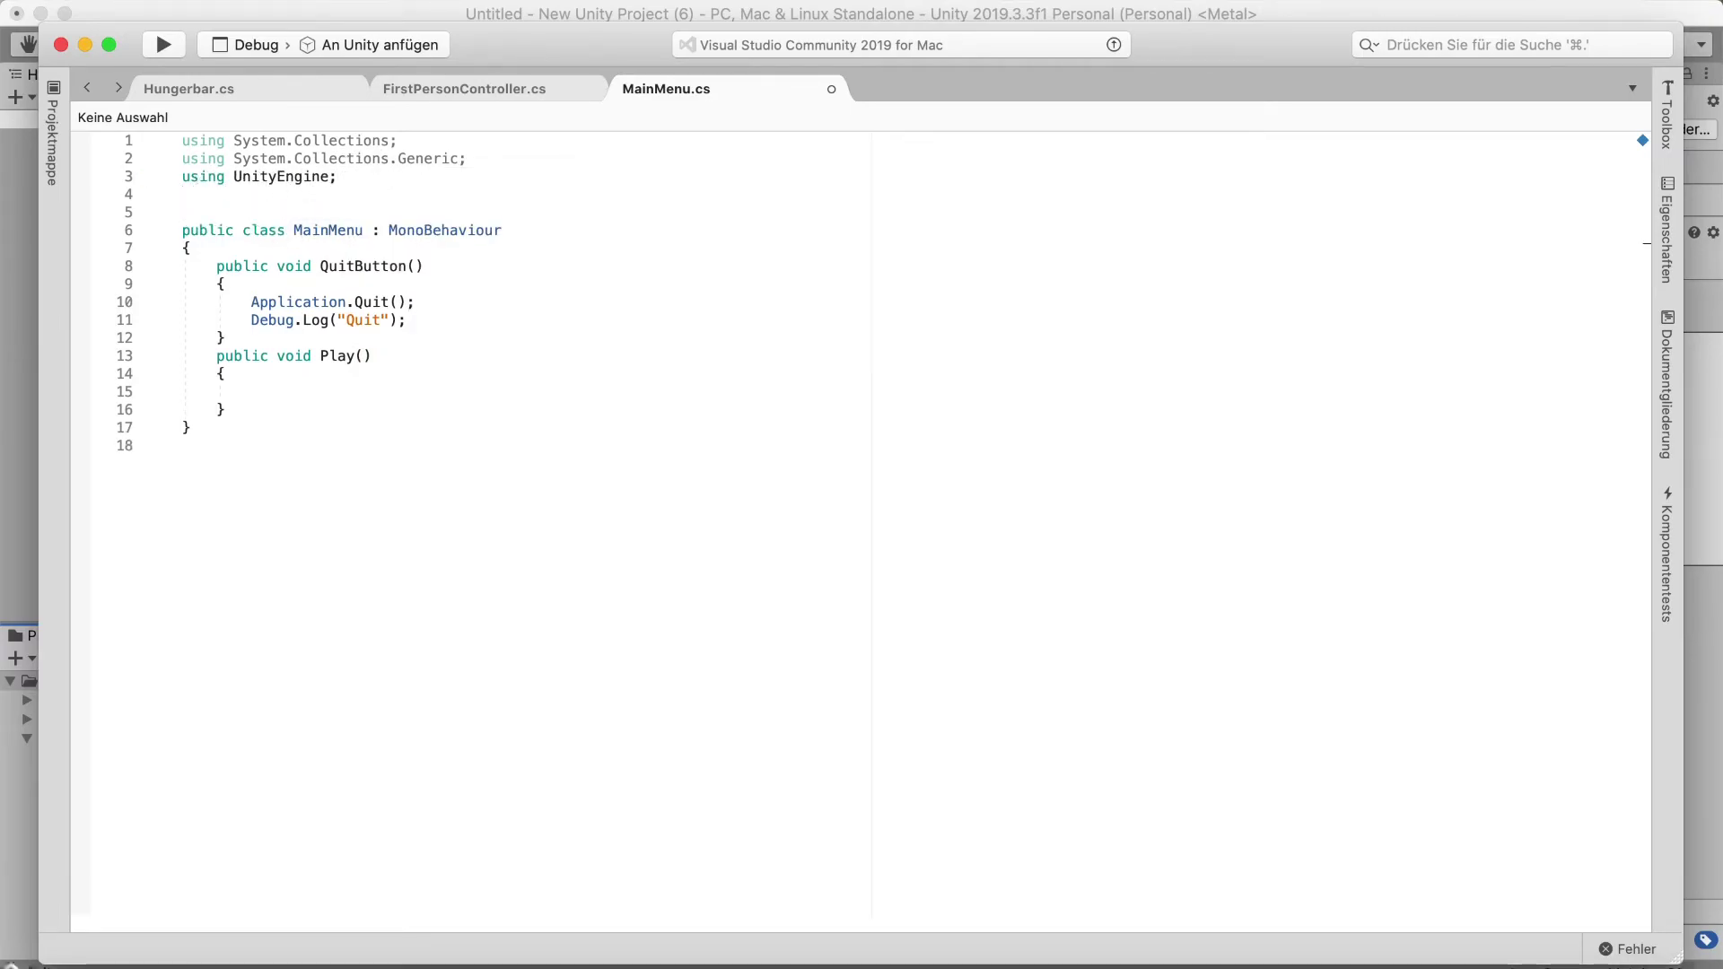
text(sun)
key(BackSpace)
key(BackSpace)
key(BackSpace)
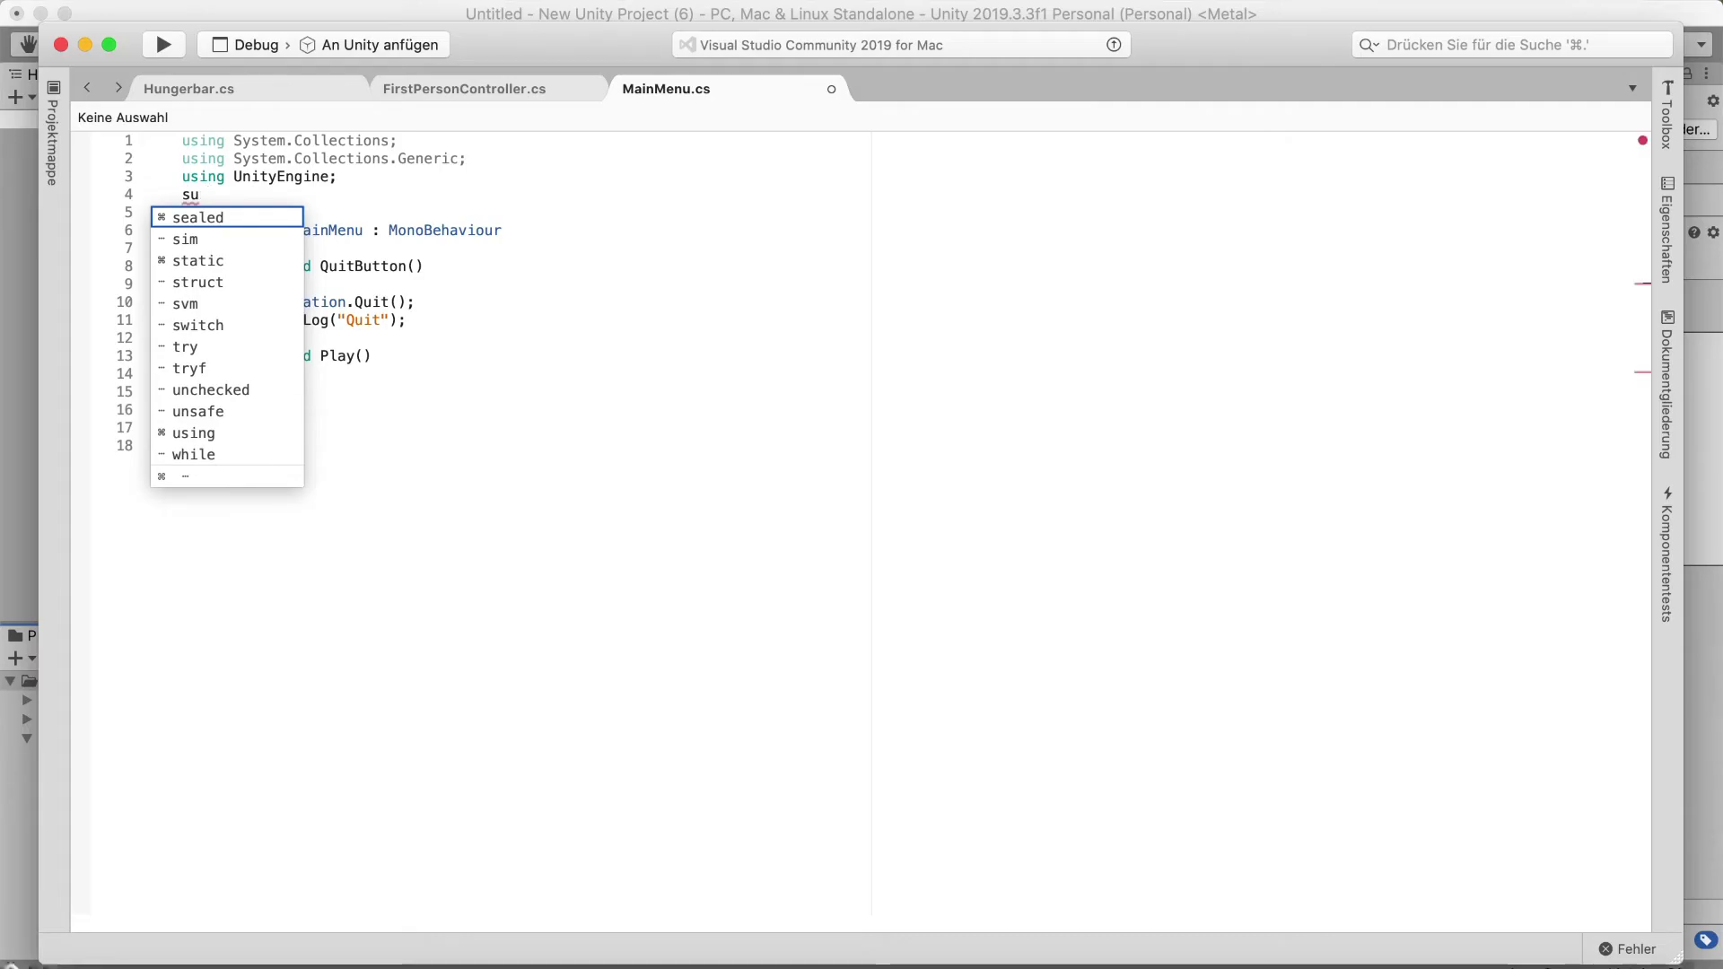
text(using )
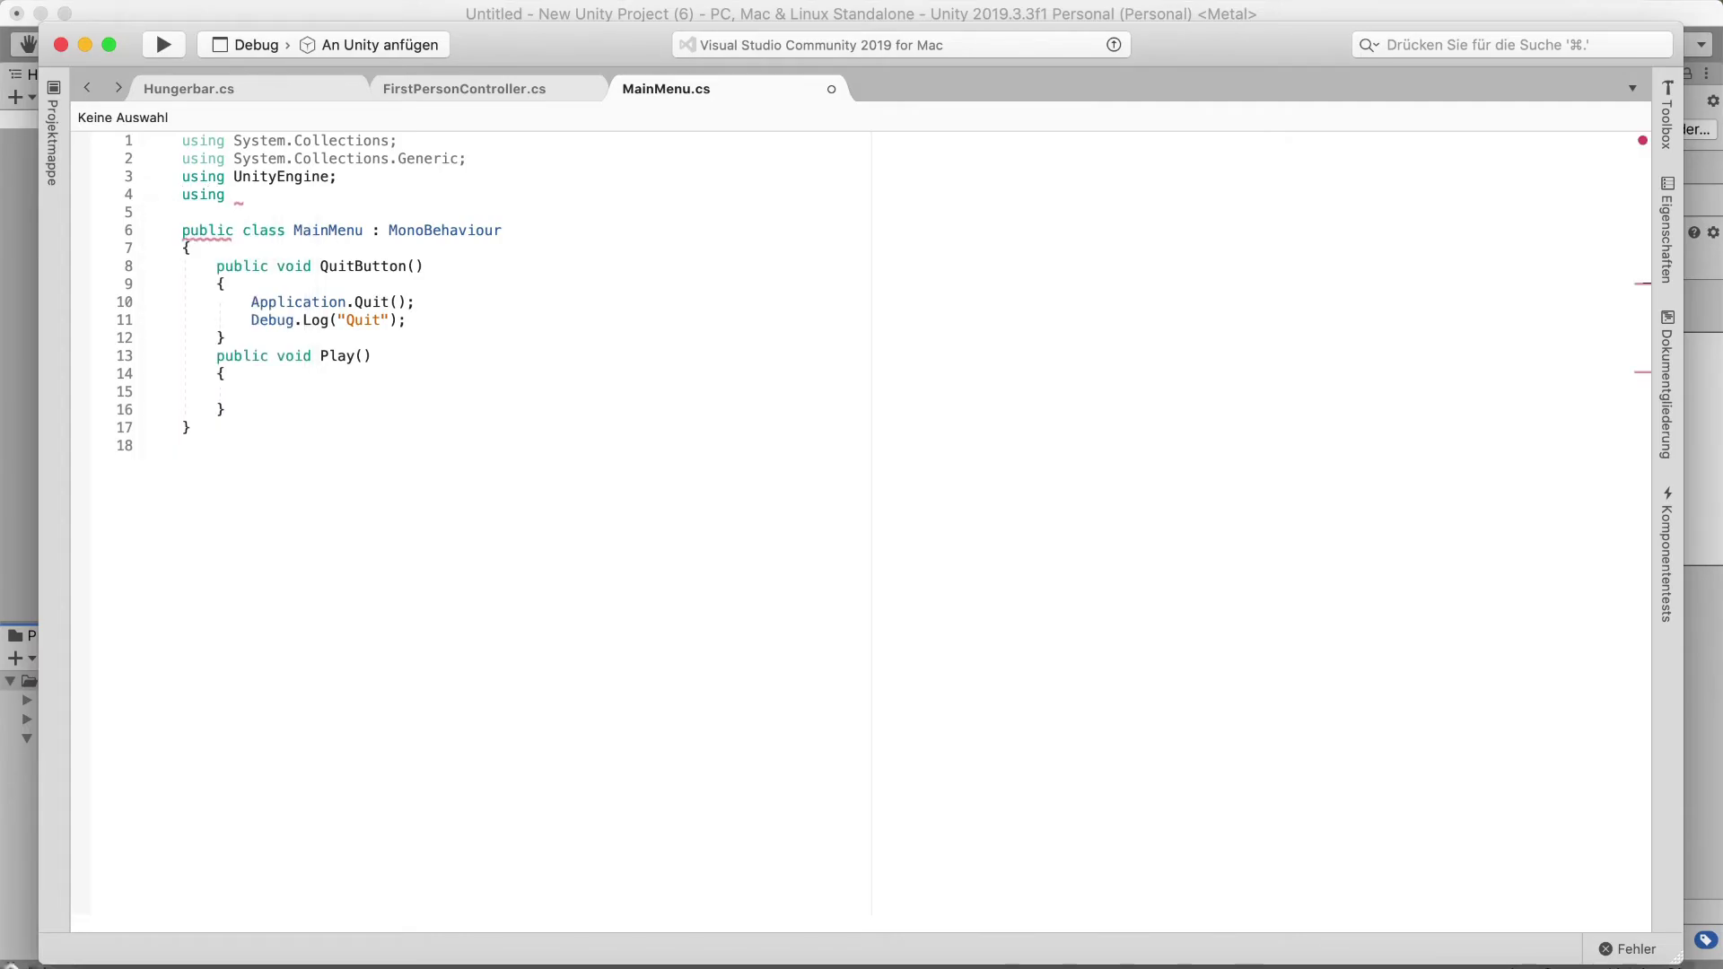
text(Unity)
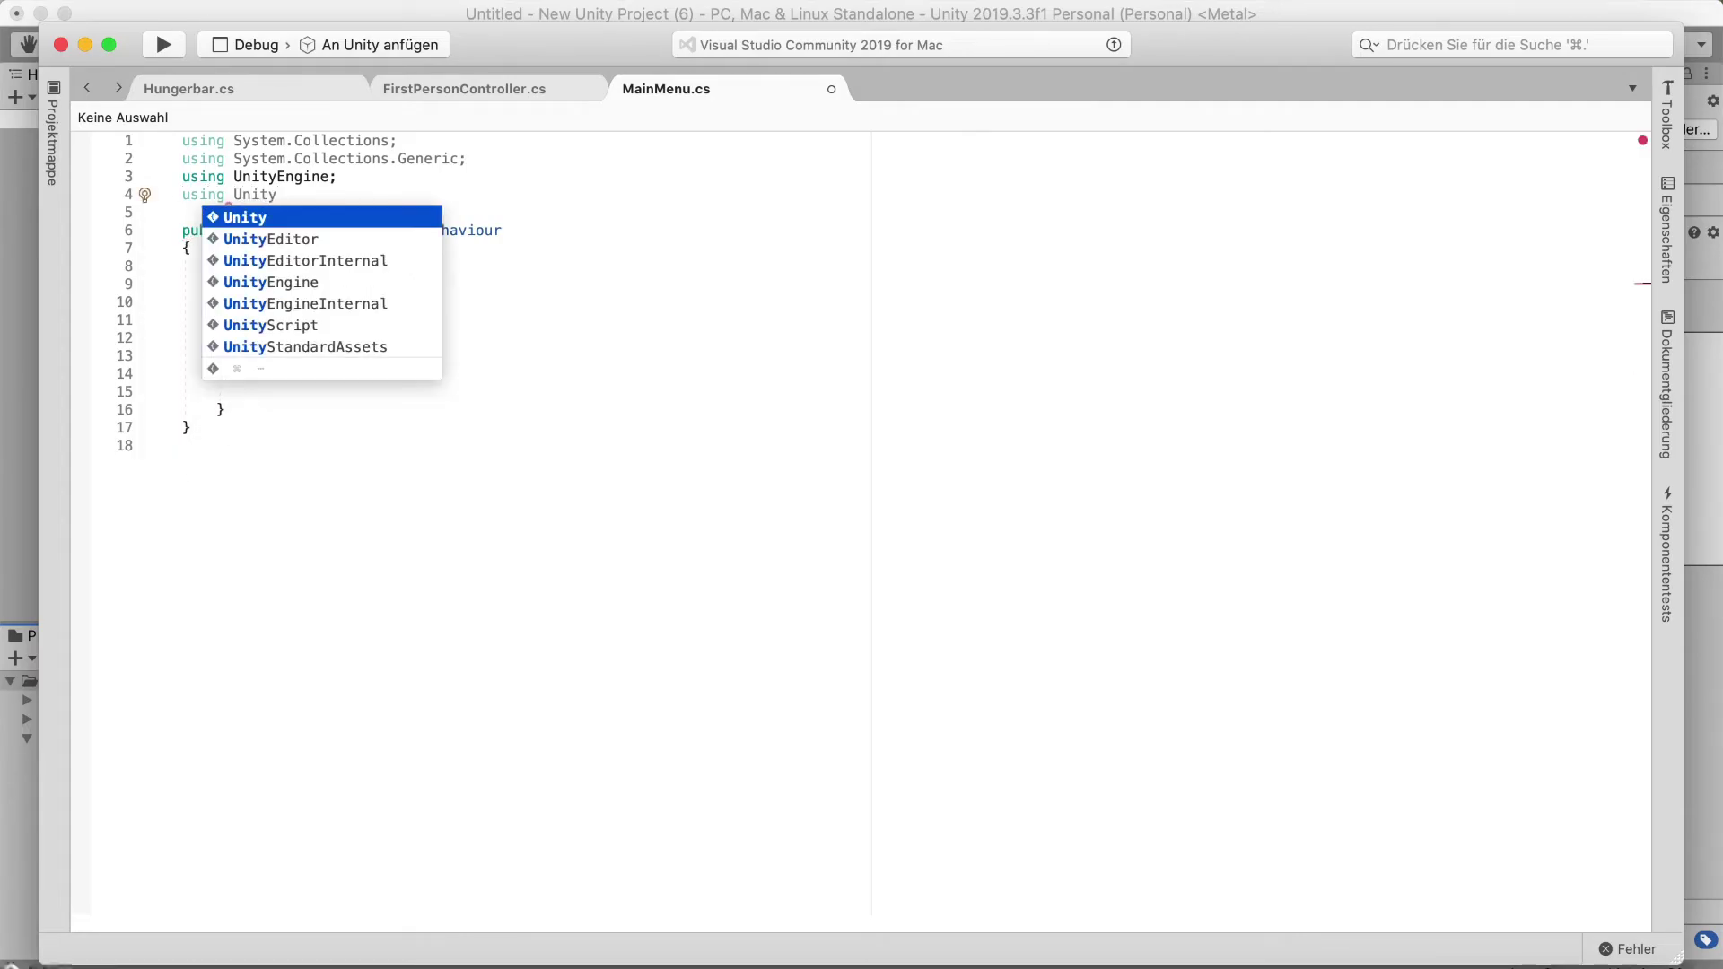
key(Escape)
text(E)
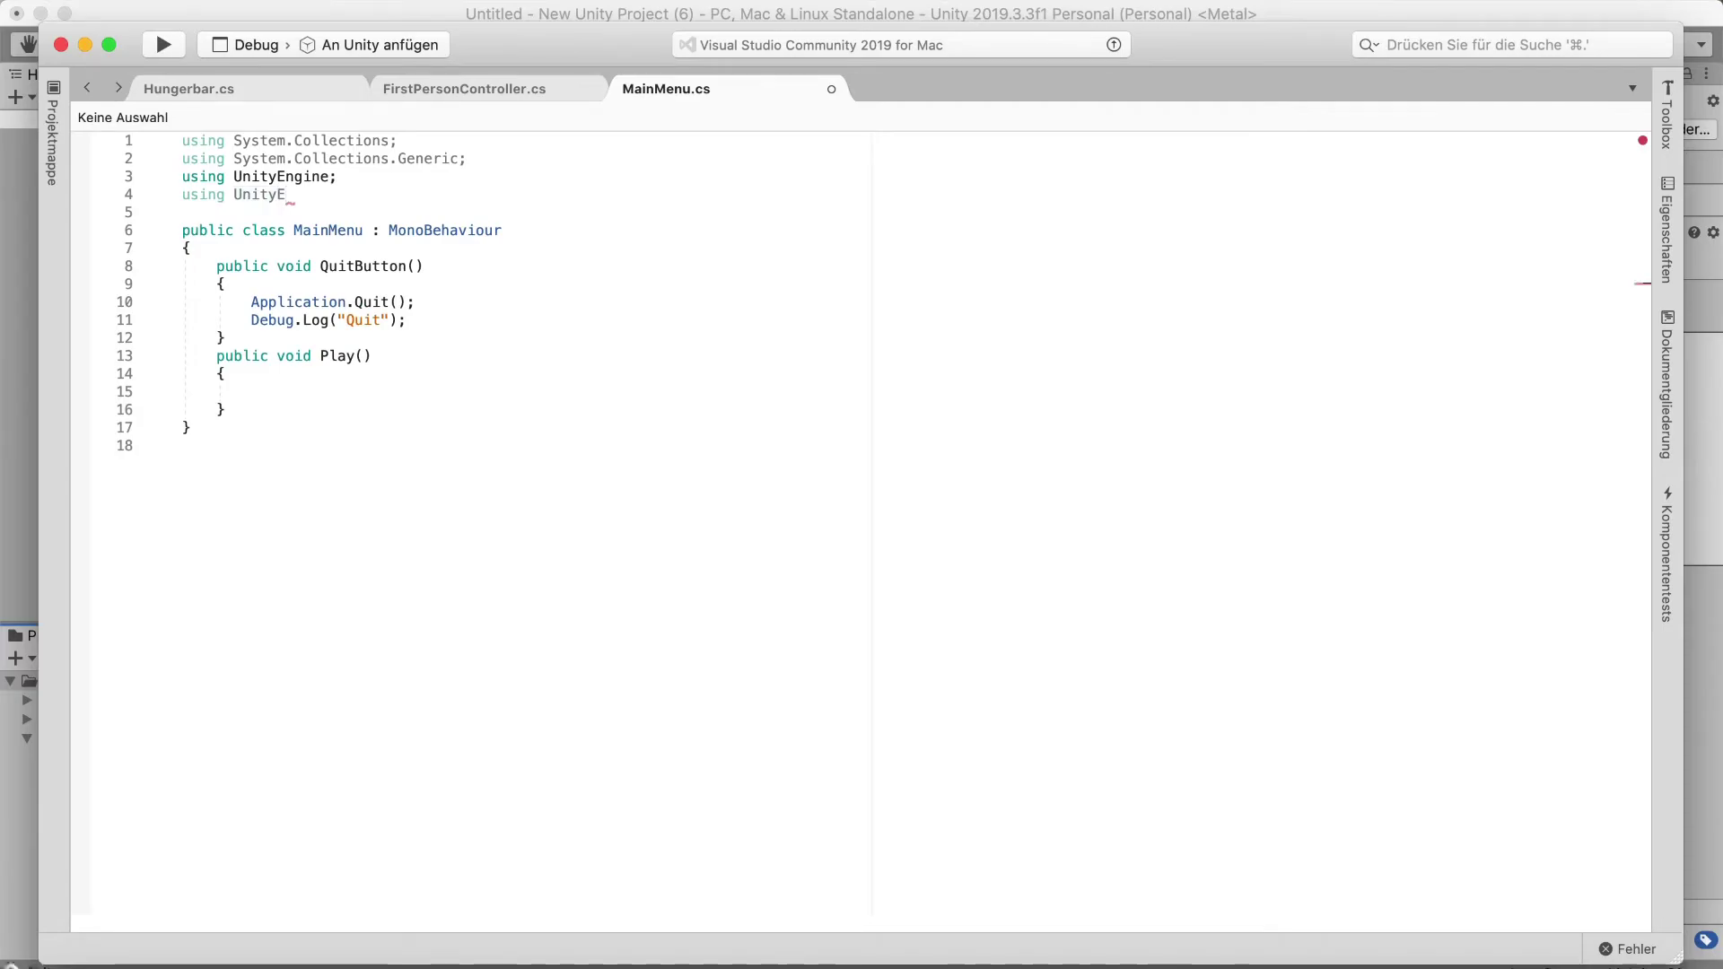
text(ngine.)
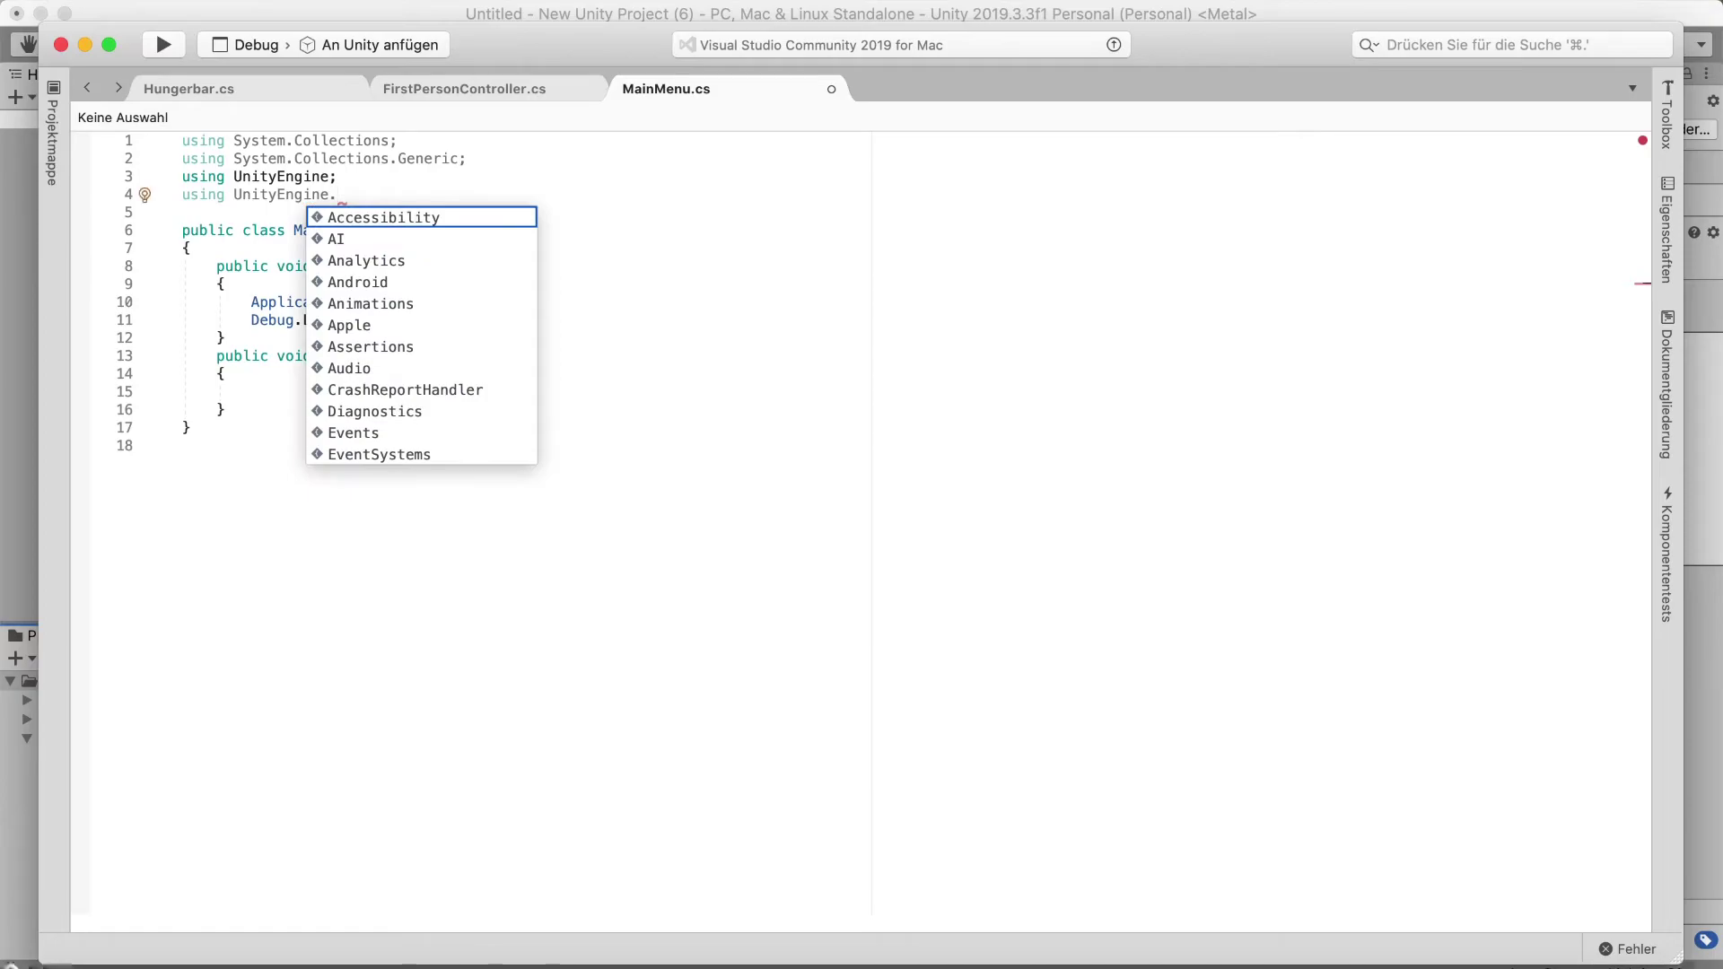
text(S)
key(Return)
text(;)
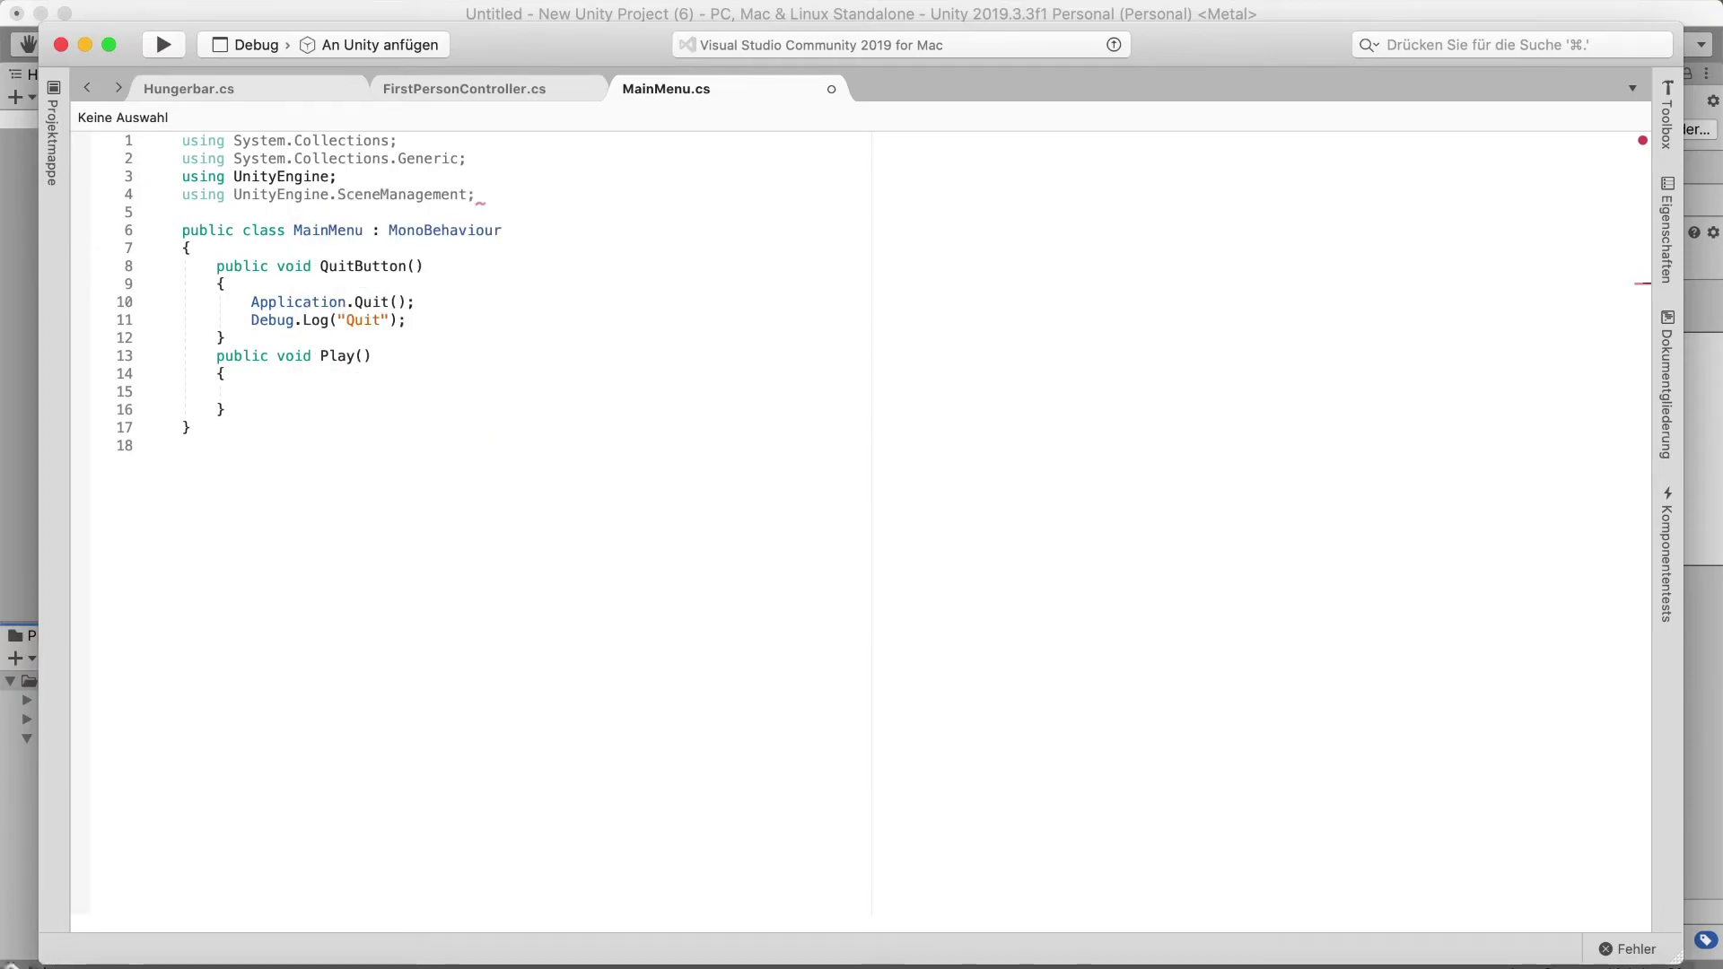
Add SceneManager.LoadScene(""); with an empty scene name inside the Play method and save the script
click(298, 392)
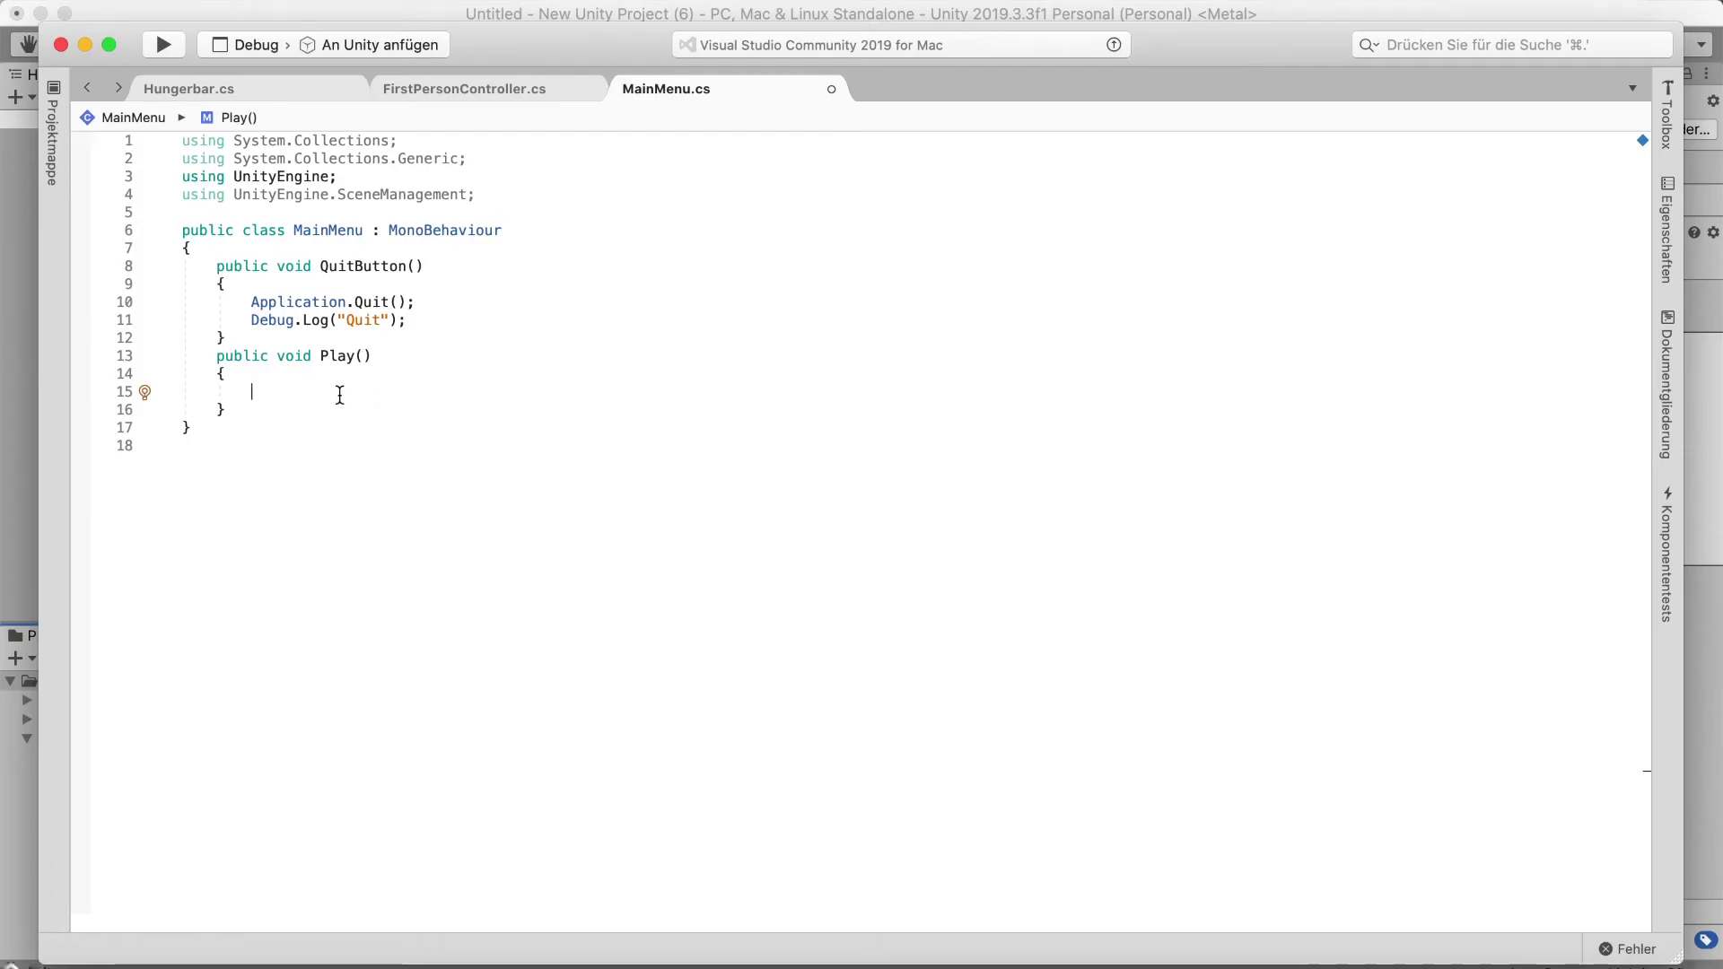
text(S)
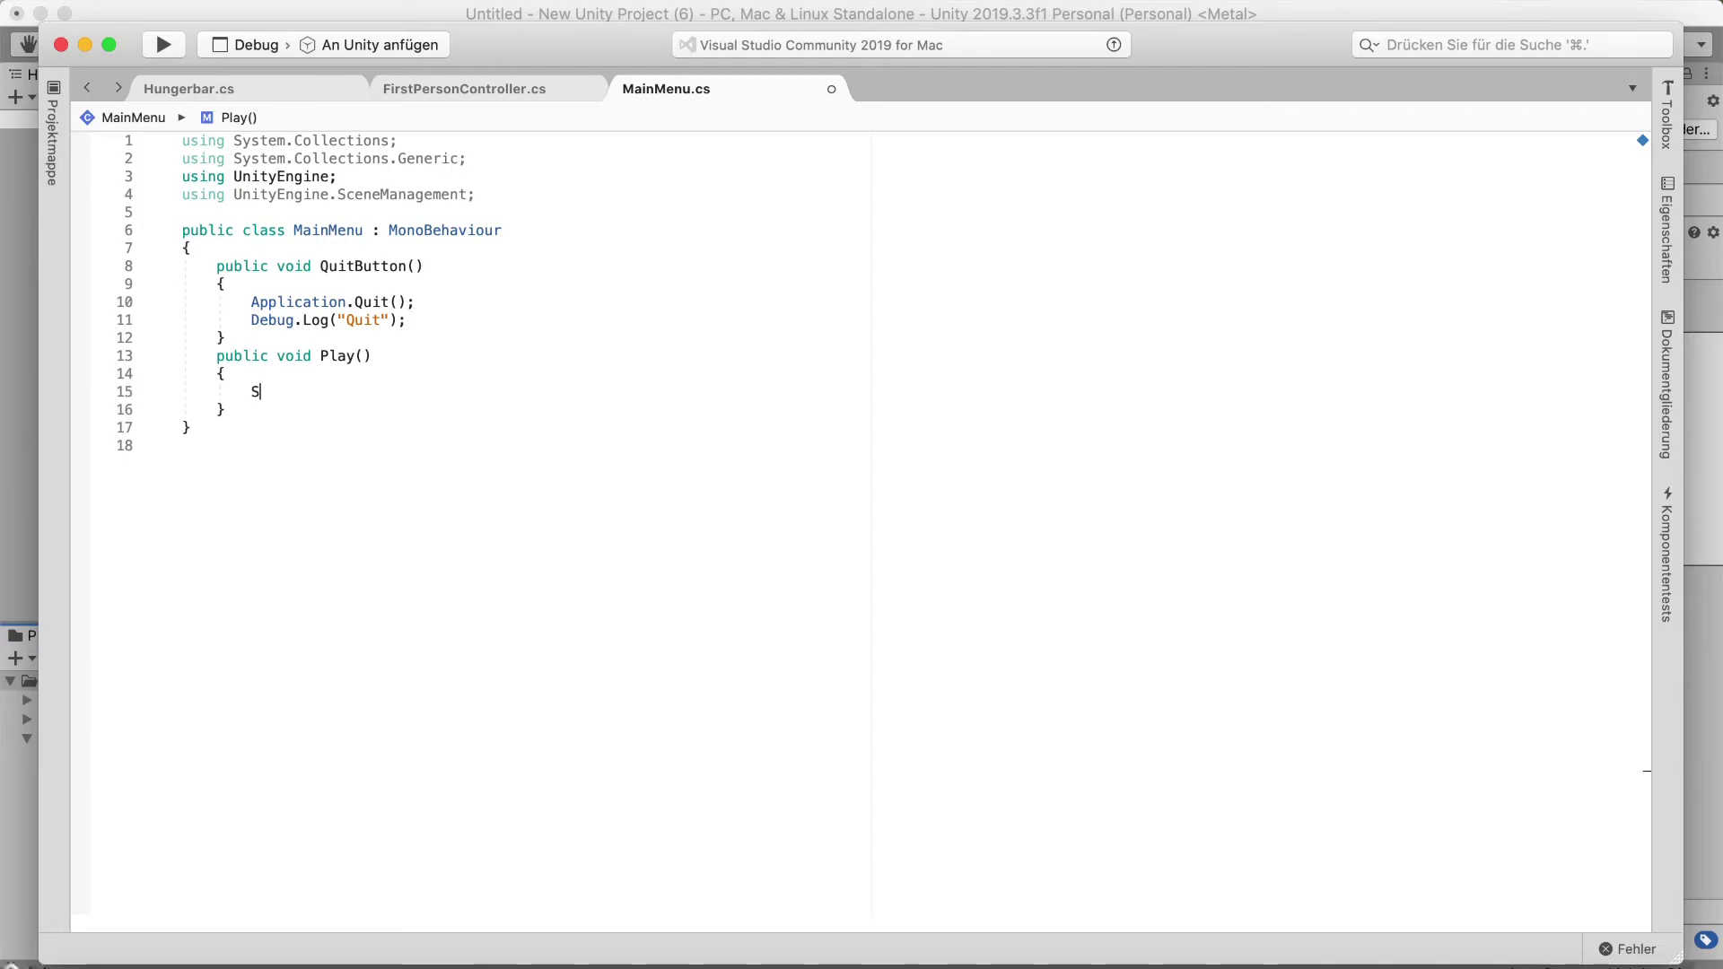
text(cen)
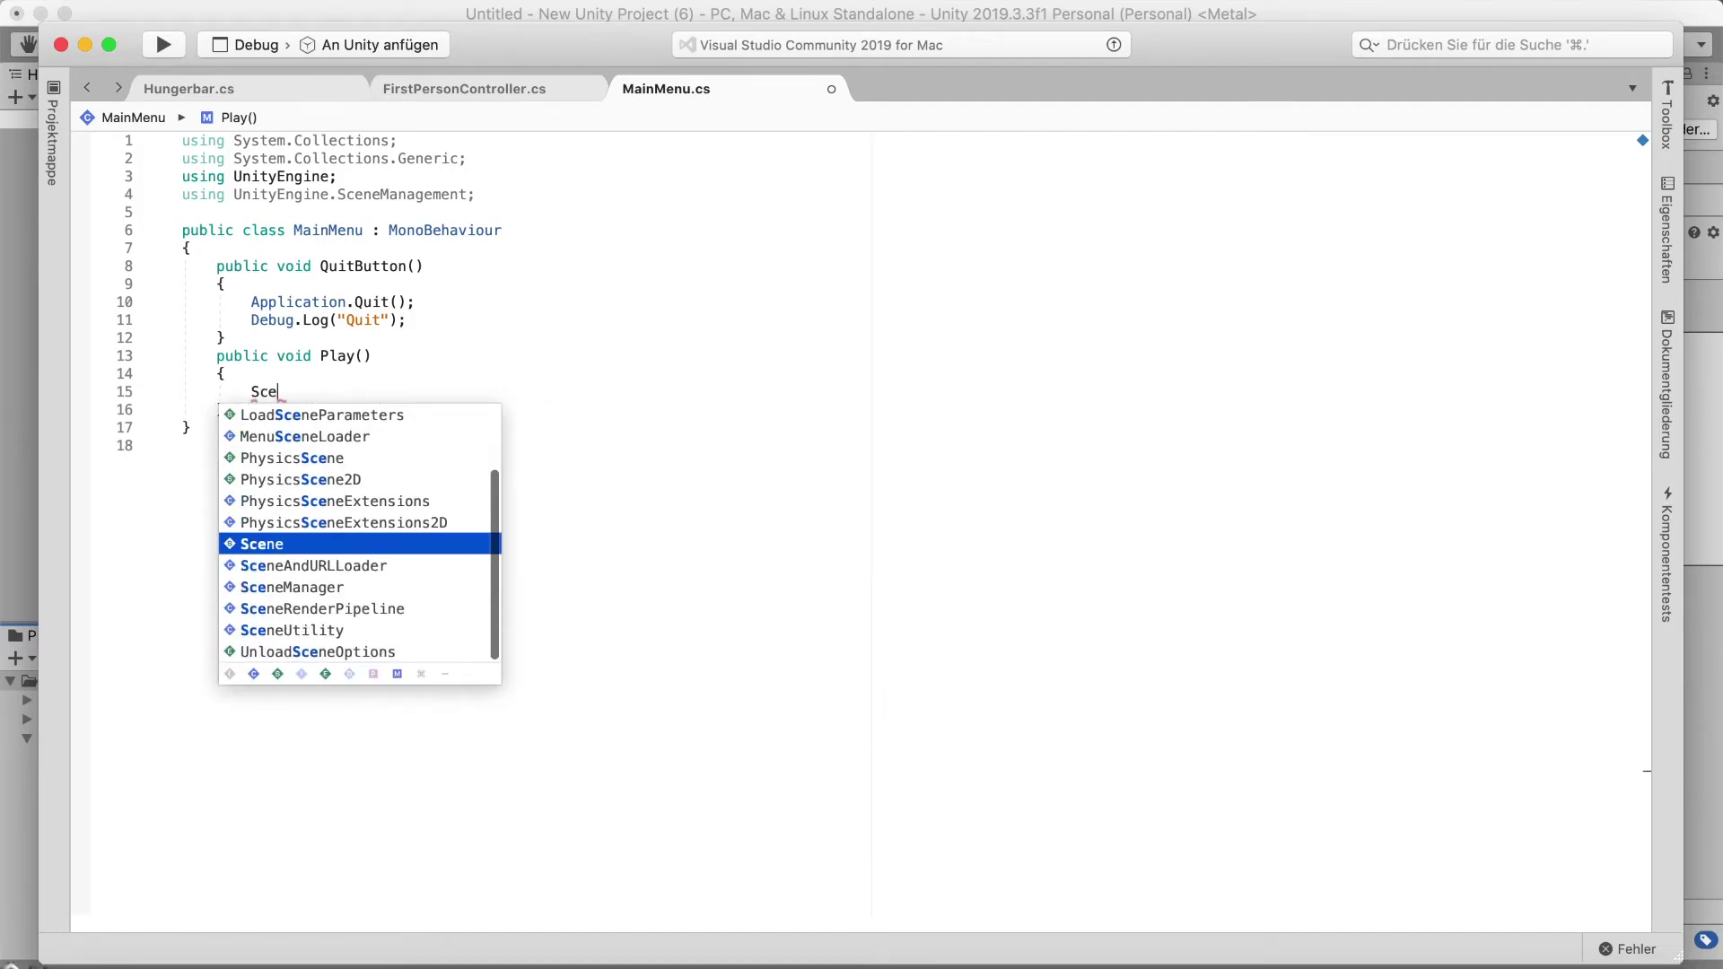
click(261, 589)
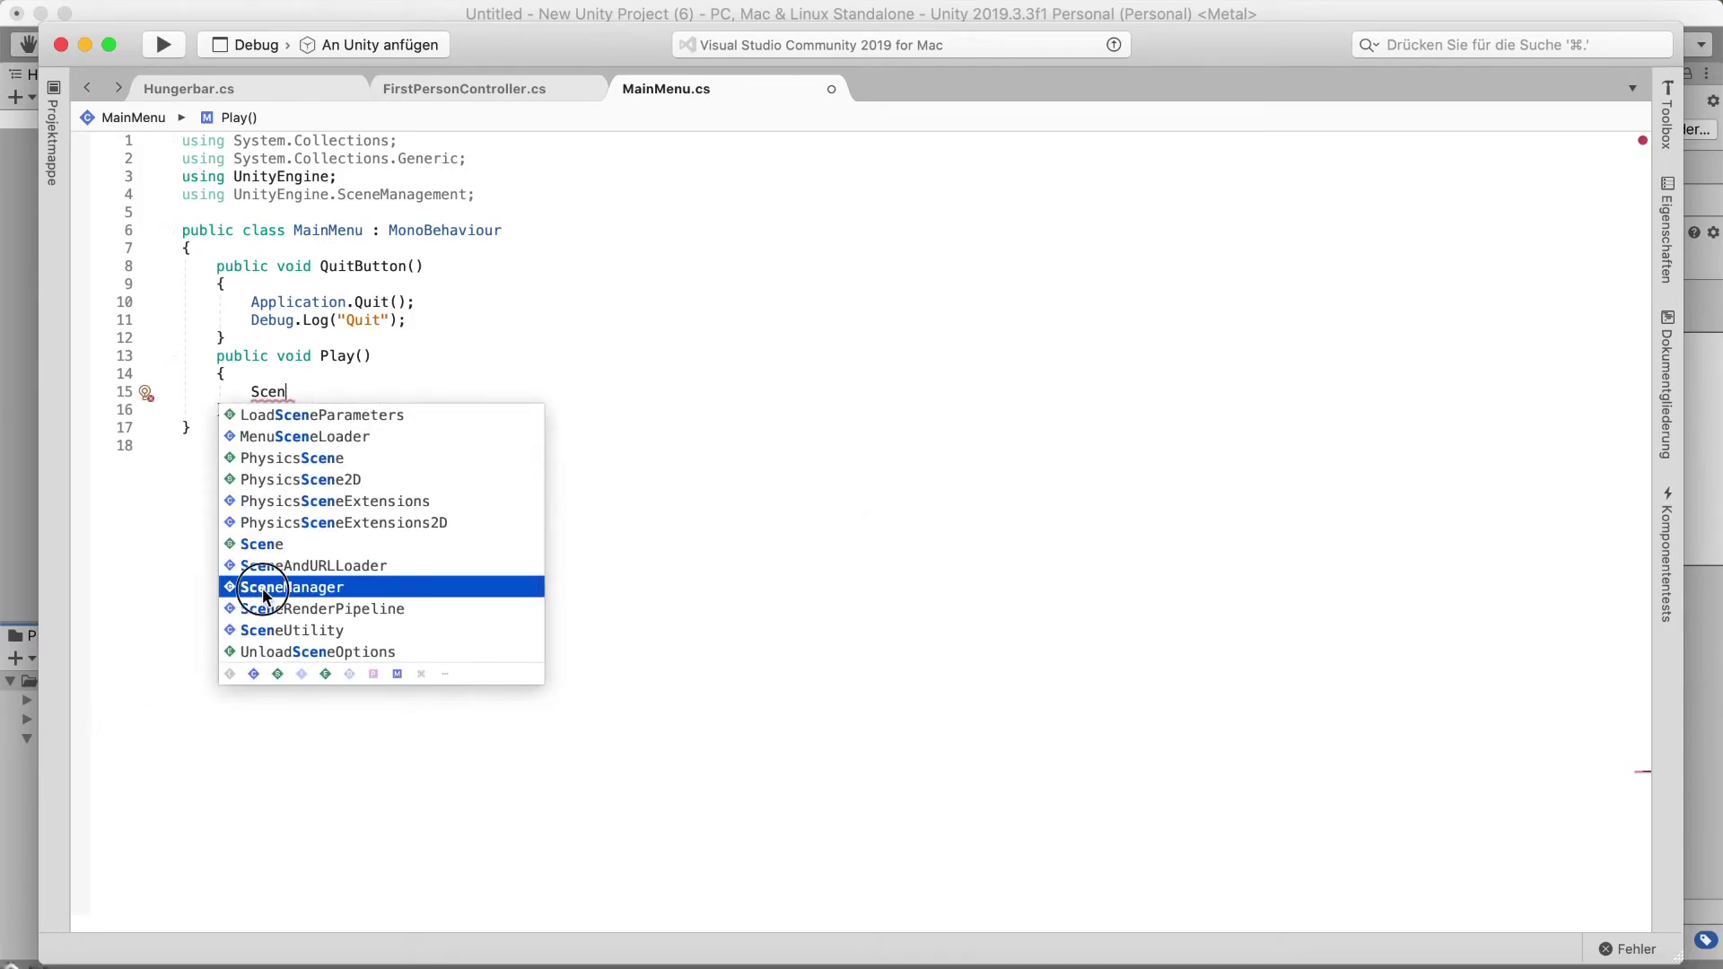
key(Return)
text(.Load)
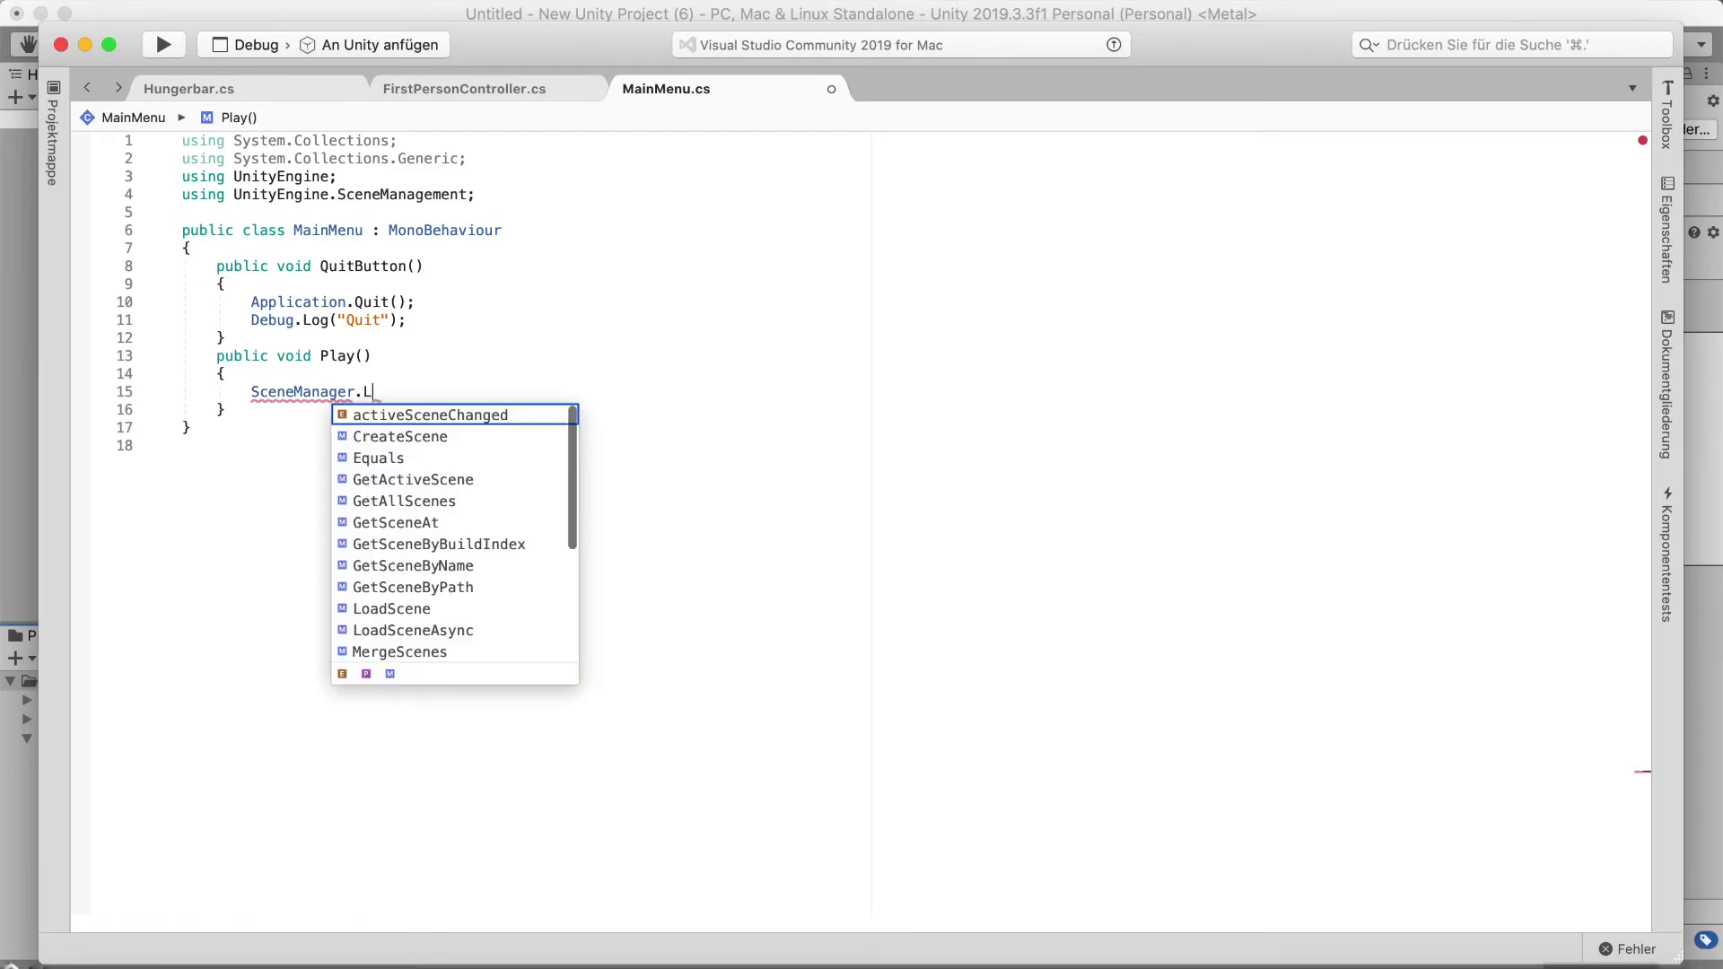
key(Return)
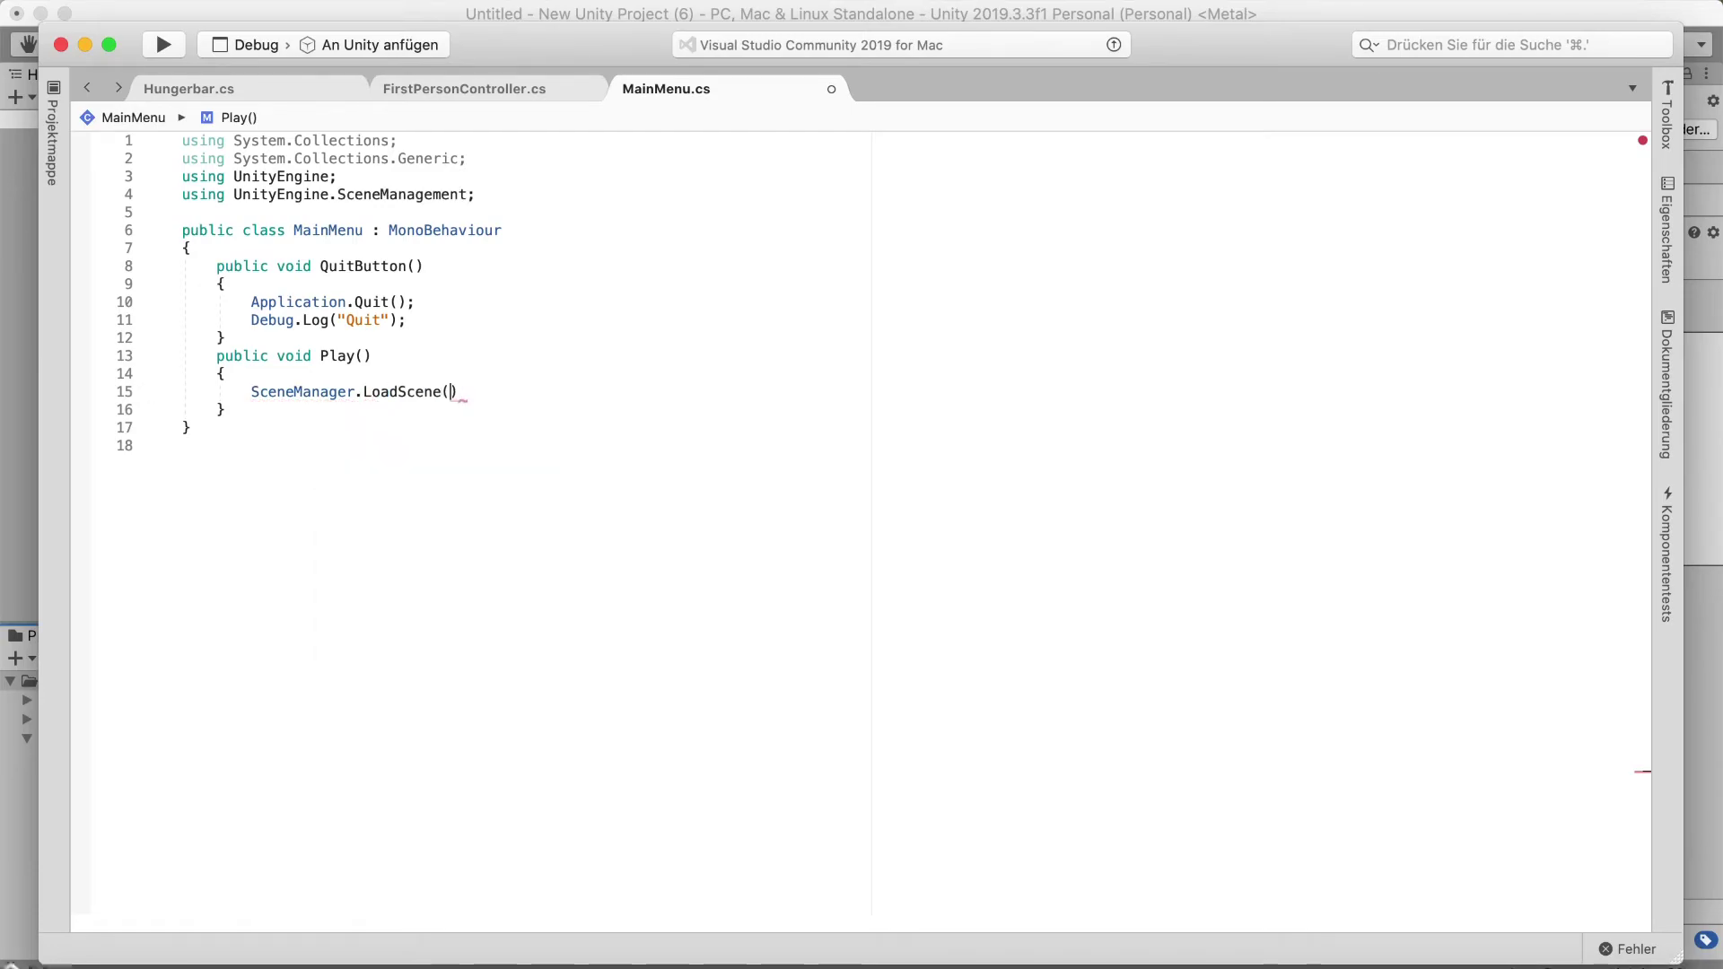
text((")
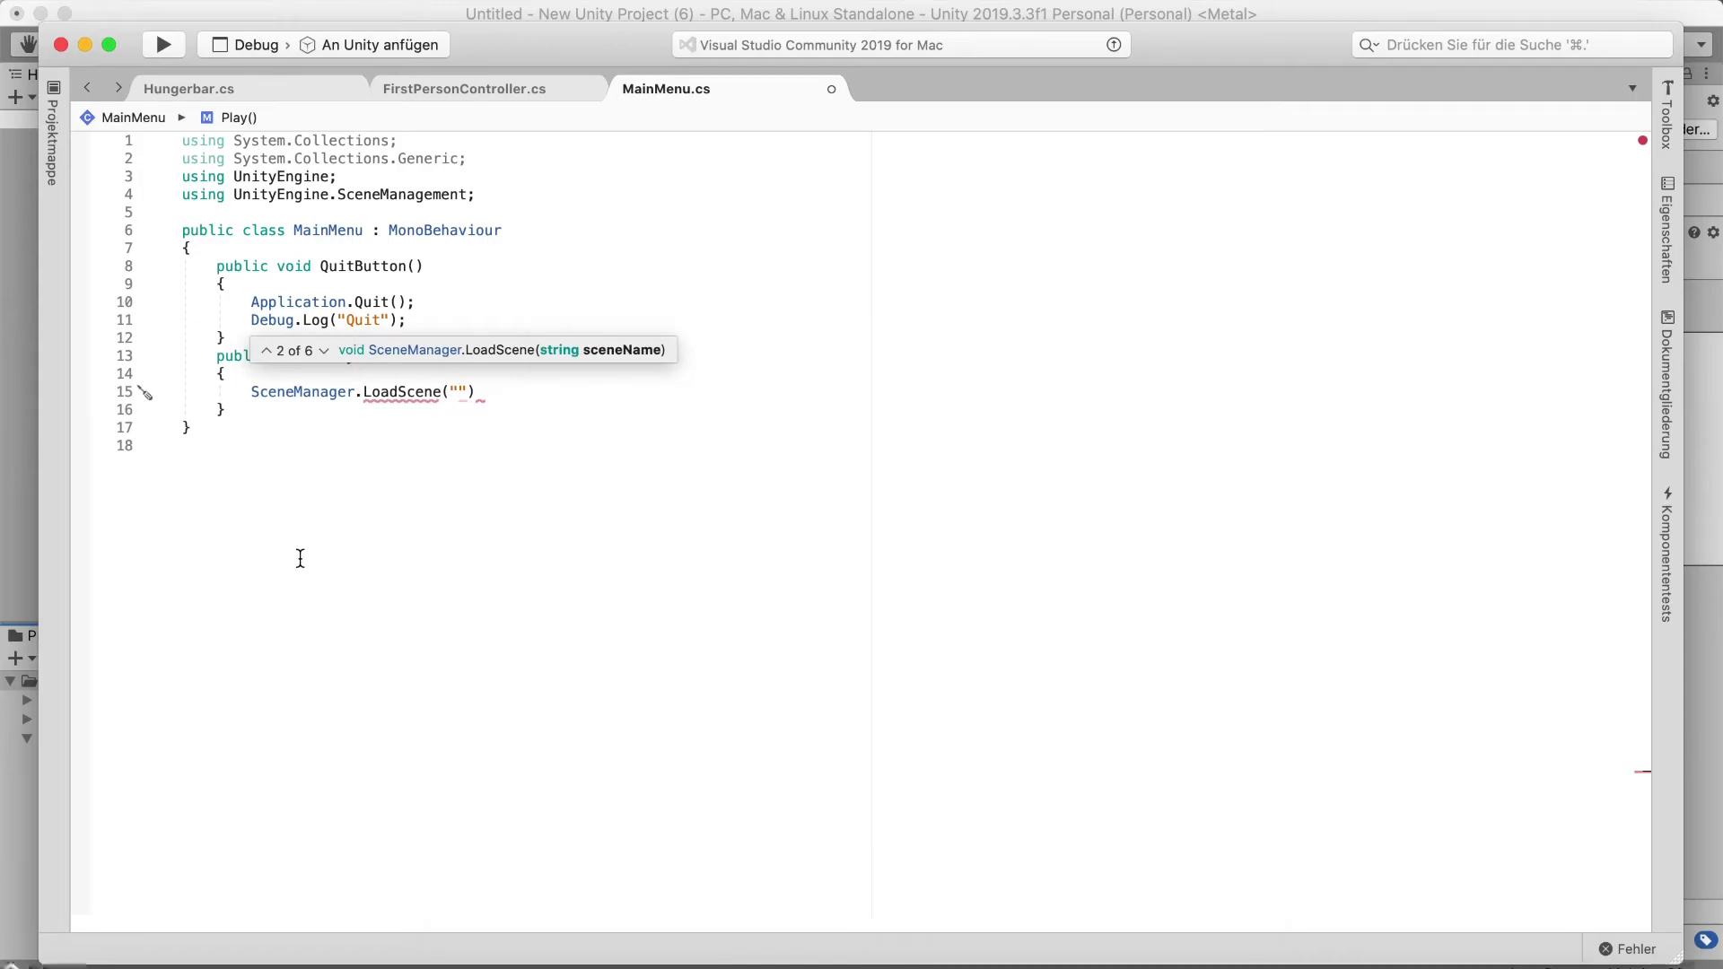
click(517, 395)
text(;)
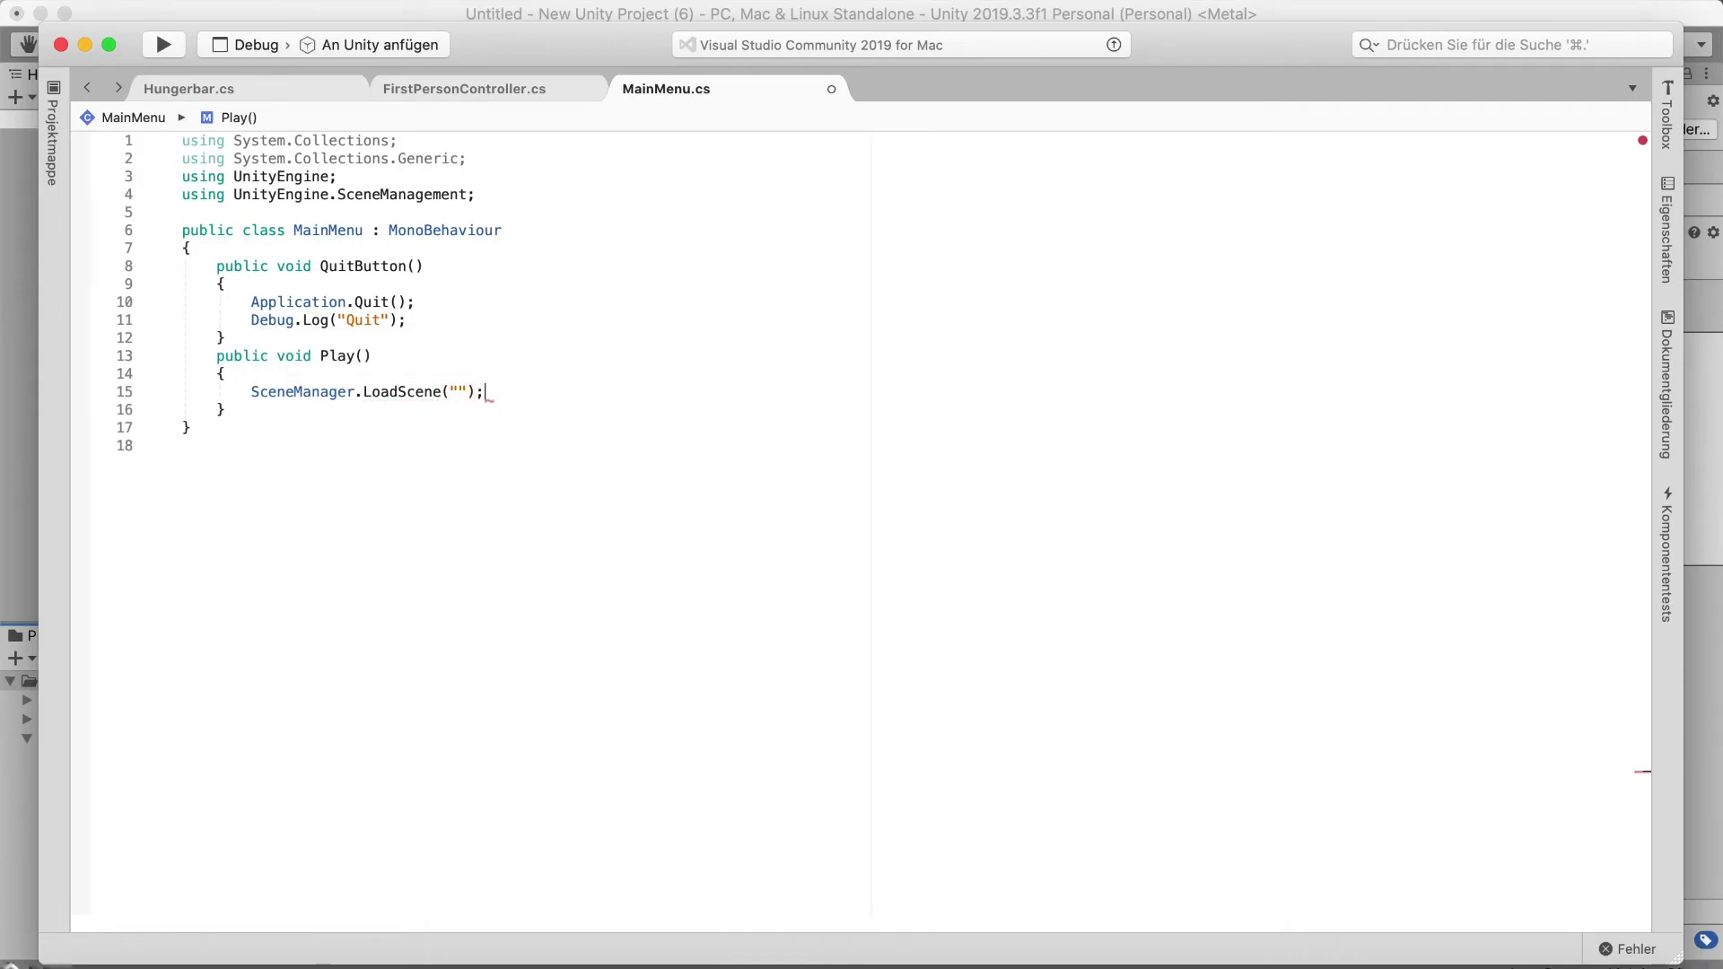
click(517, 490)
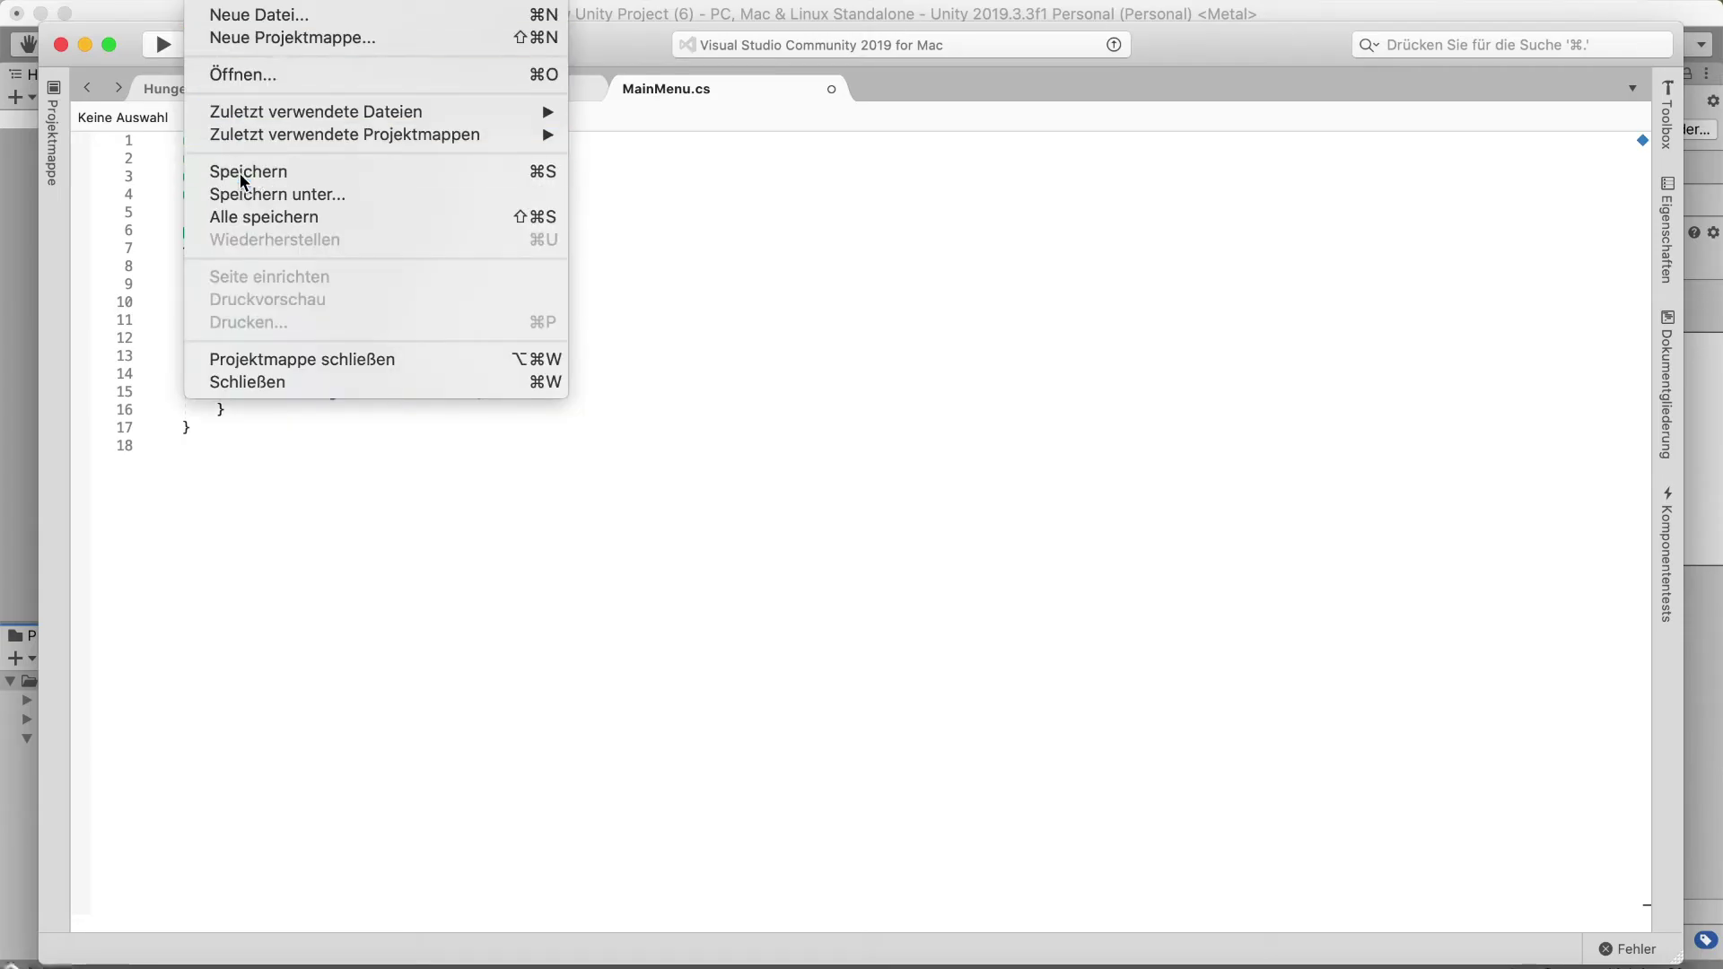
click(240, 172)
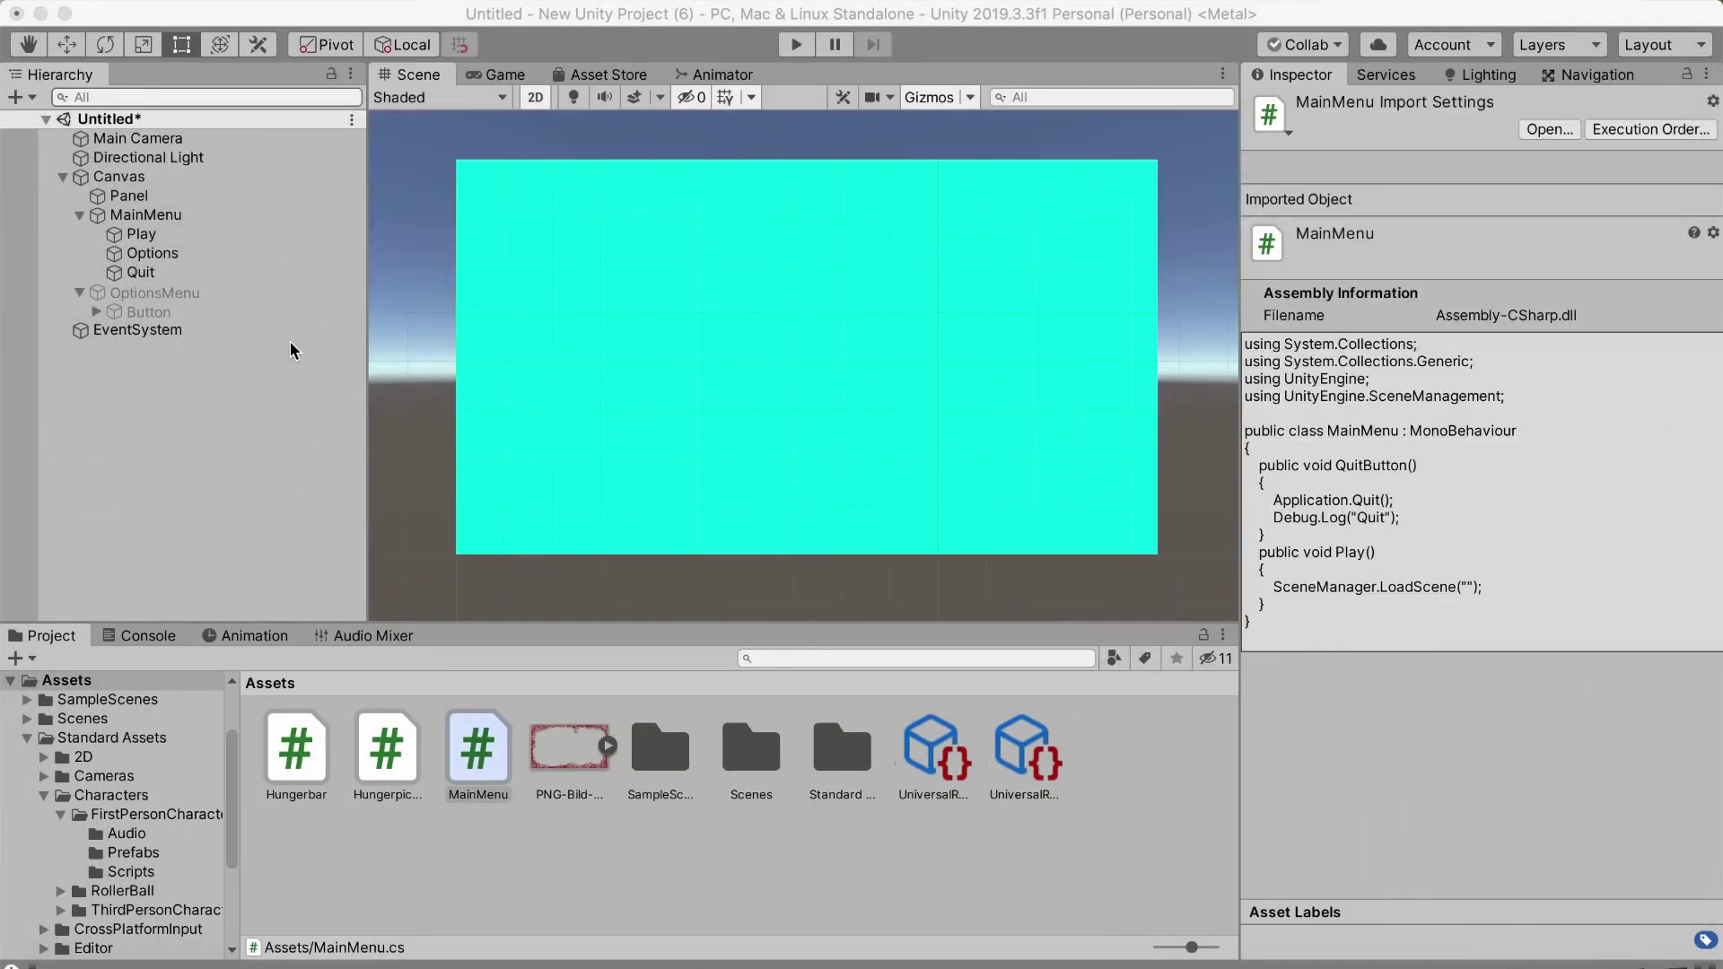
Switch back to Unity, open the project's Scenes folder, and select the SampleScene asset
click(787, 814)
double_click(751, 750)
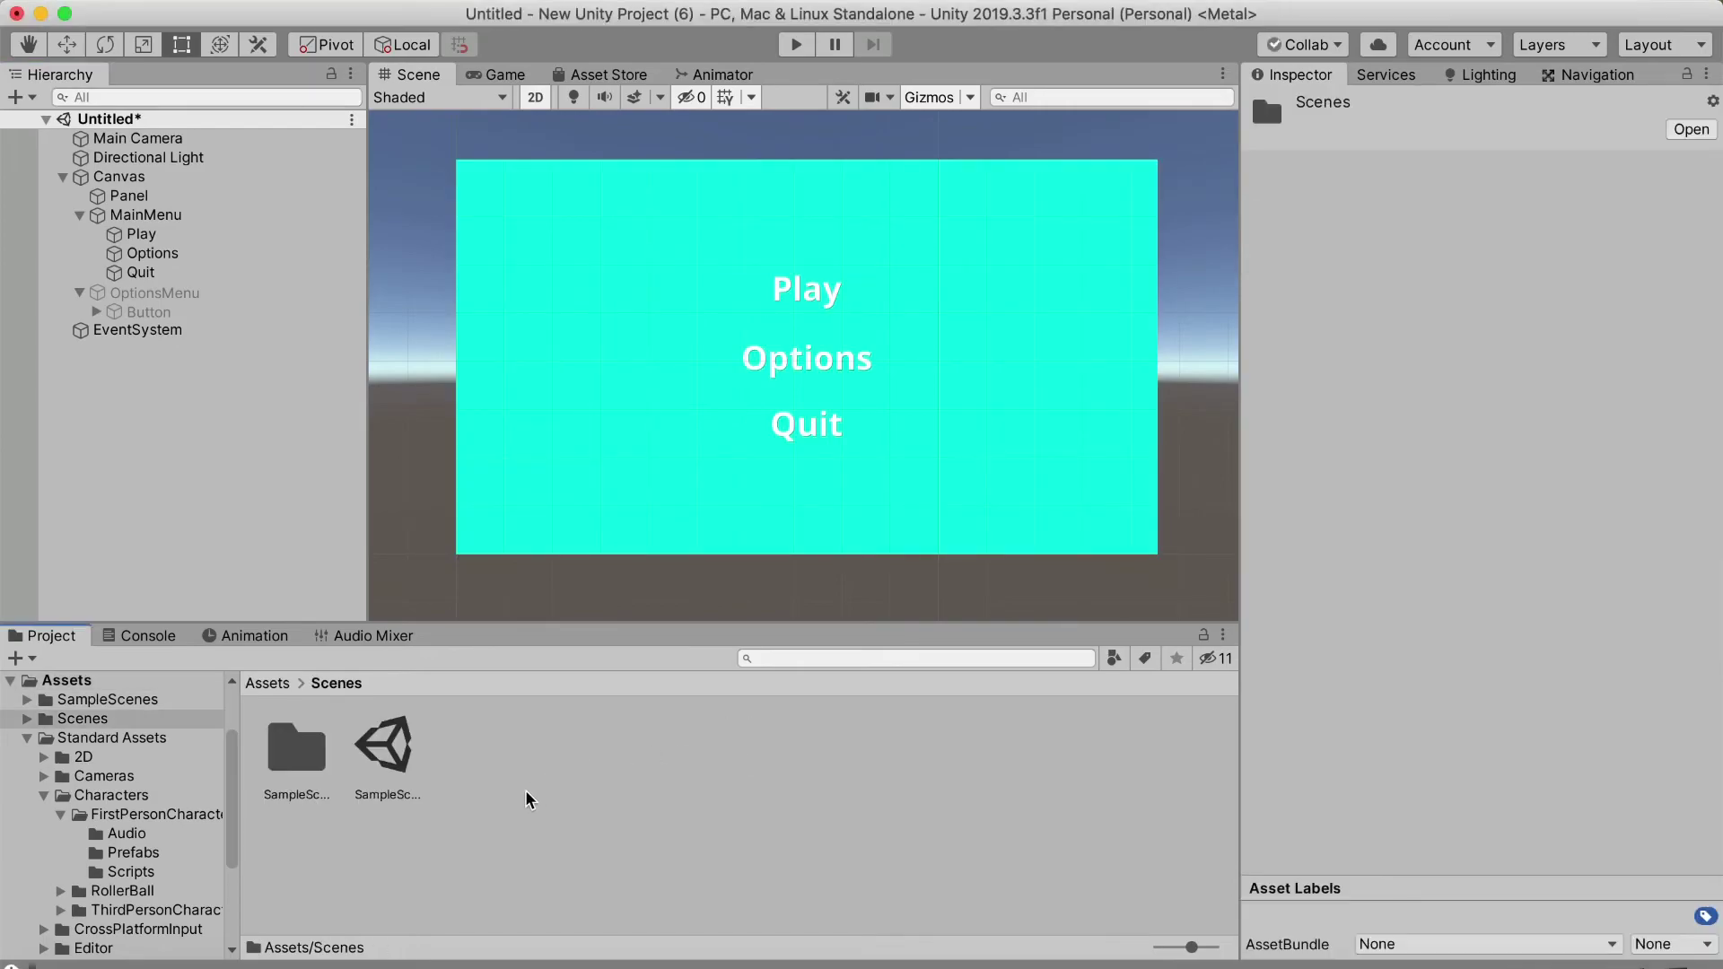
click(377, 749)
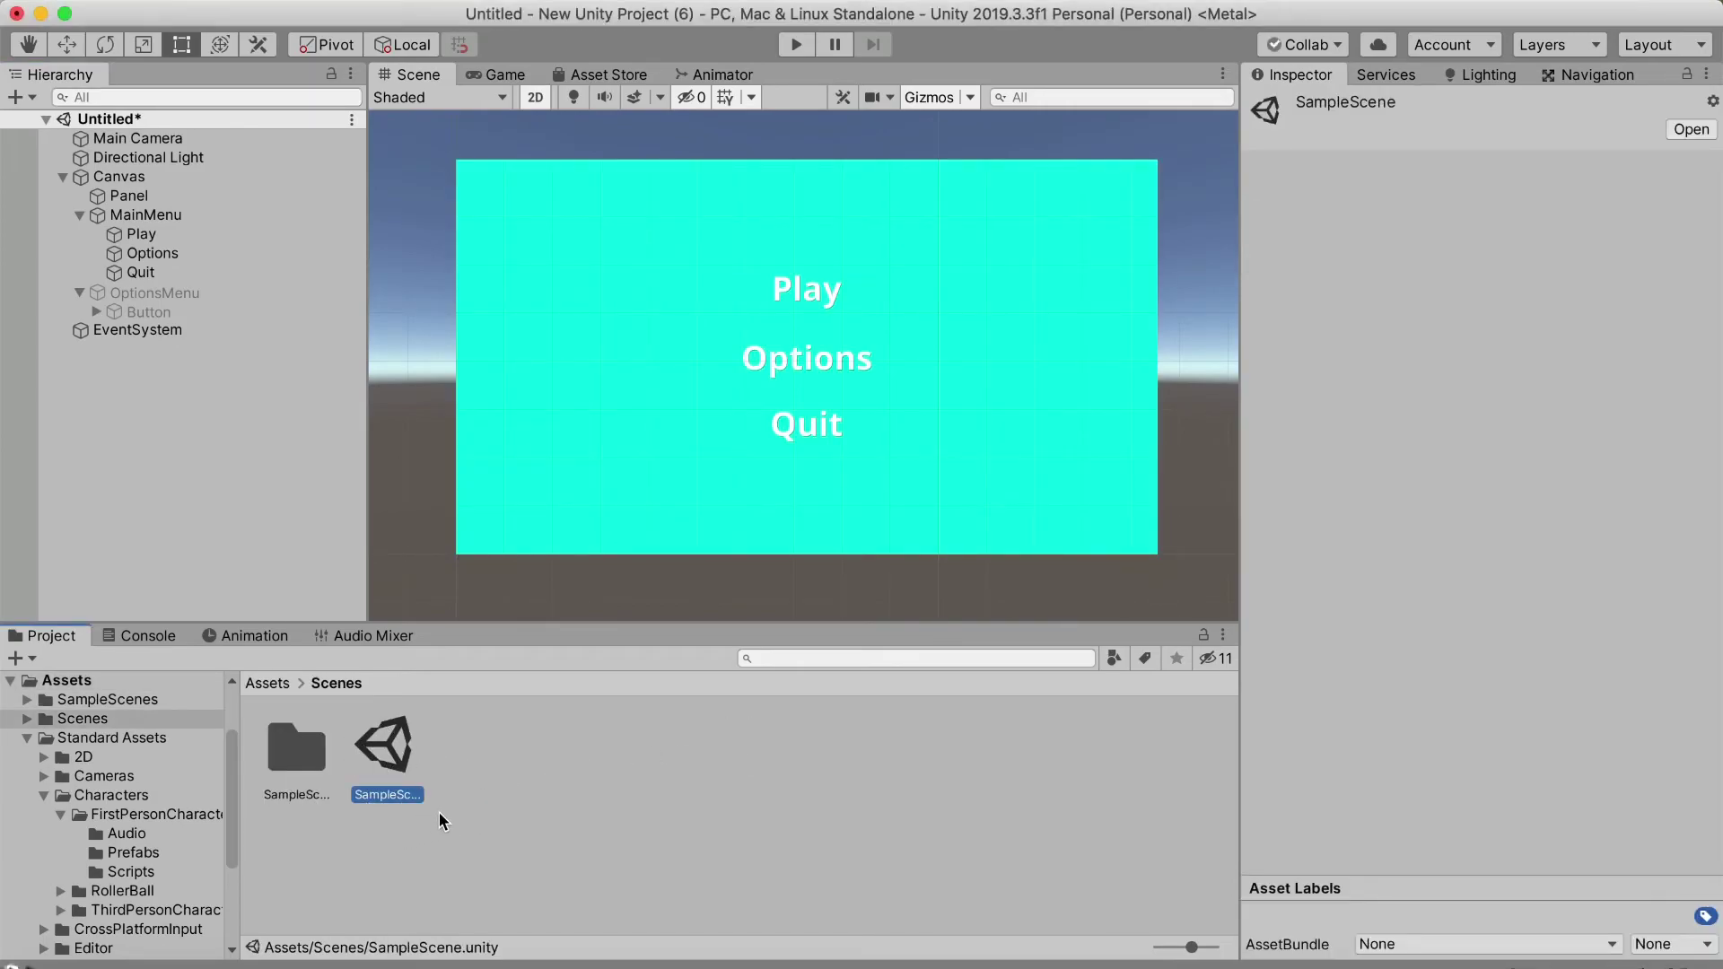
Open the Build Settings and add the SampleScene asset to Scenes In Build
click(202, 0)
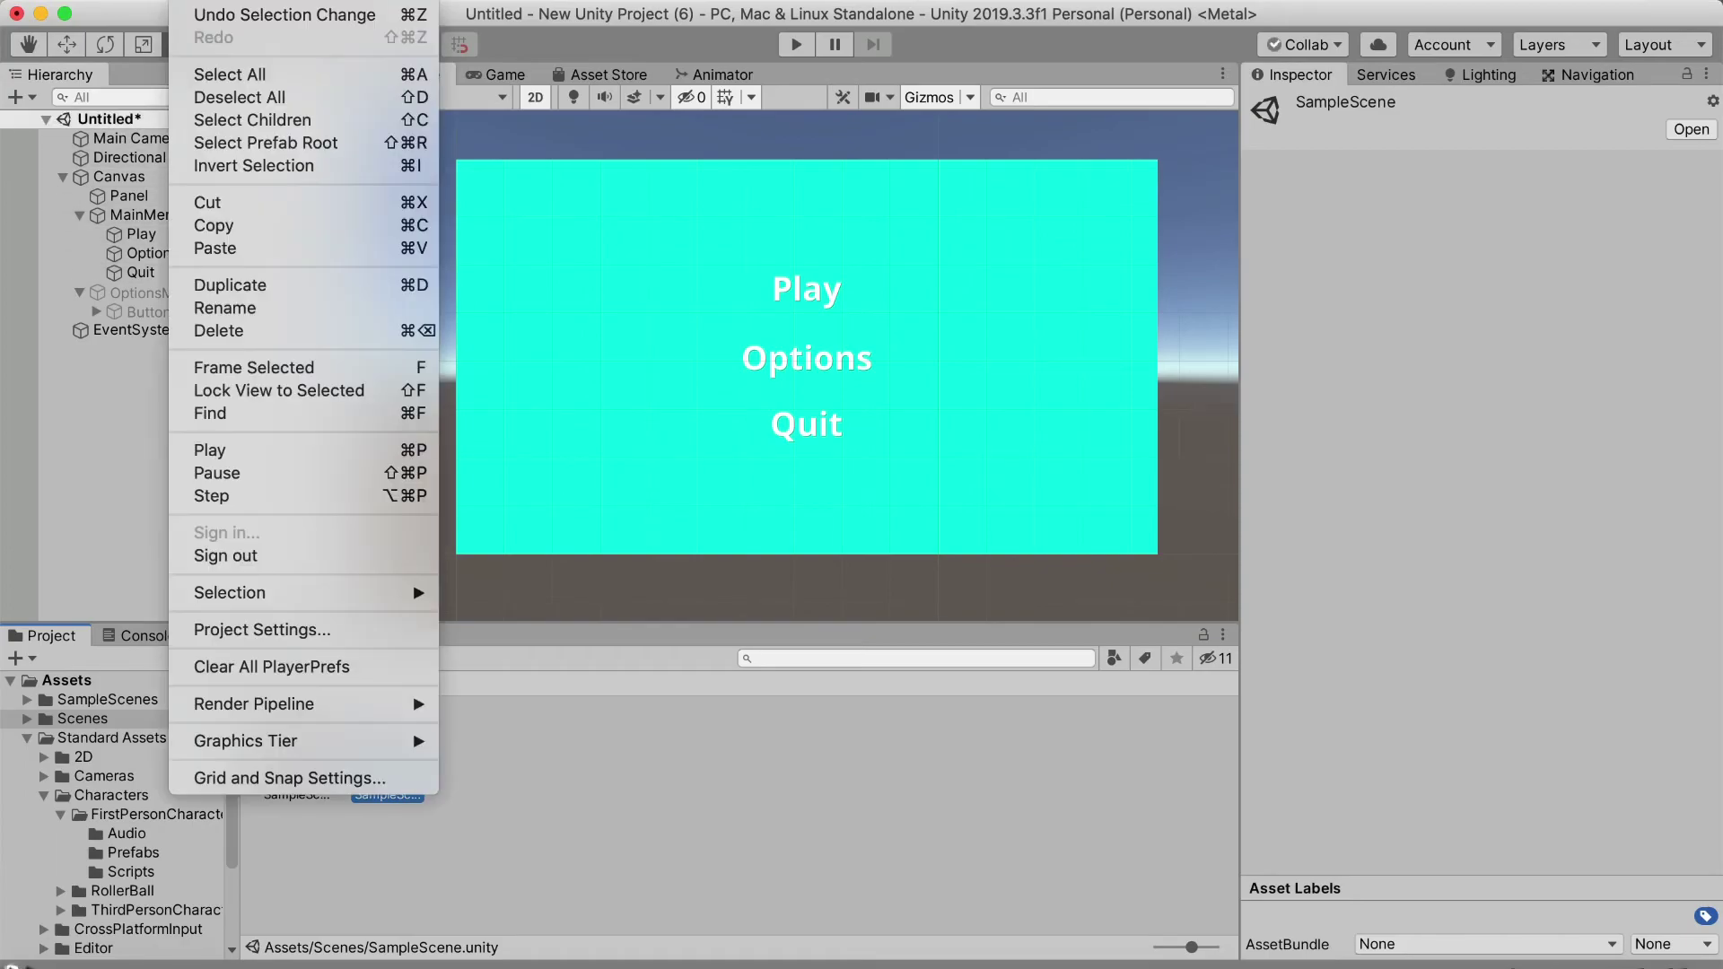
mouse_move(143, 0)
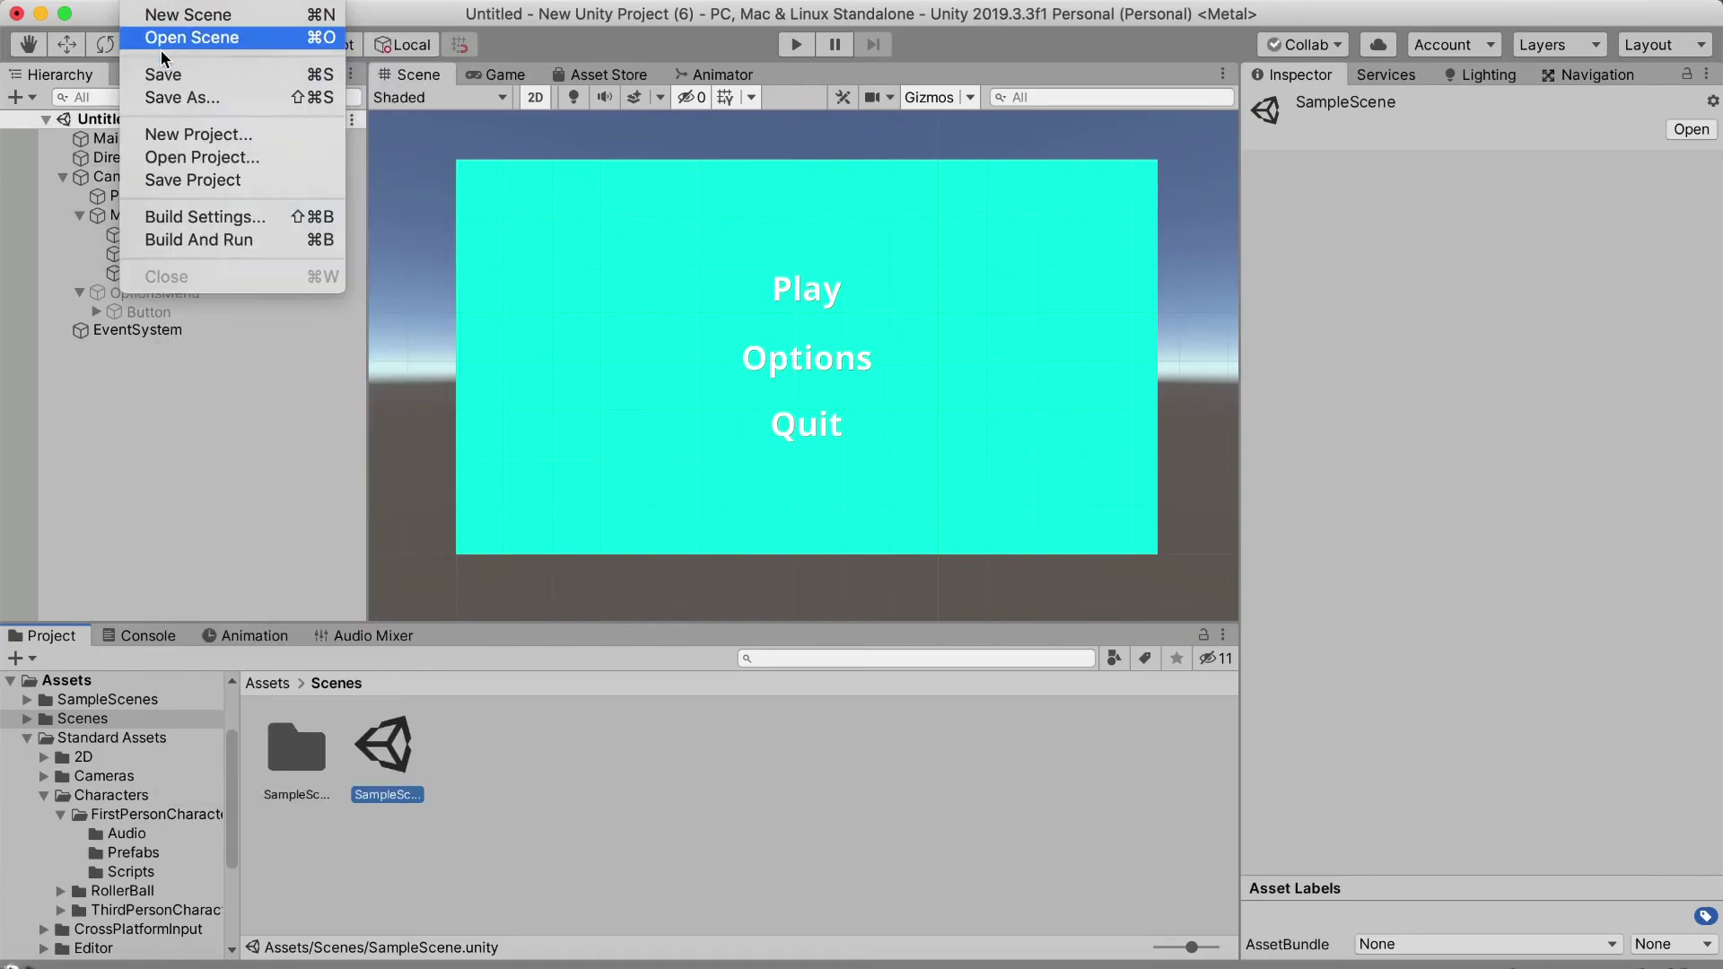
click(189, 224)
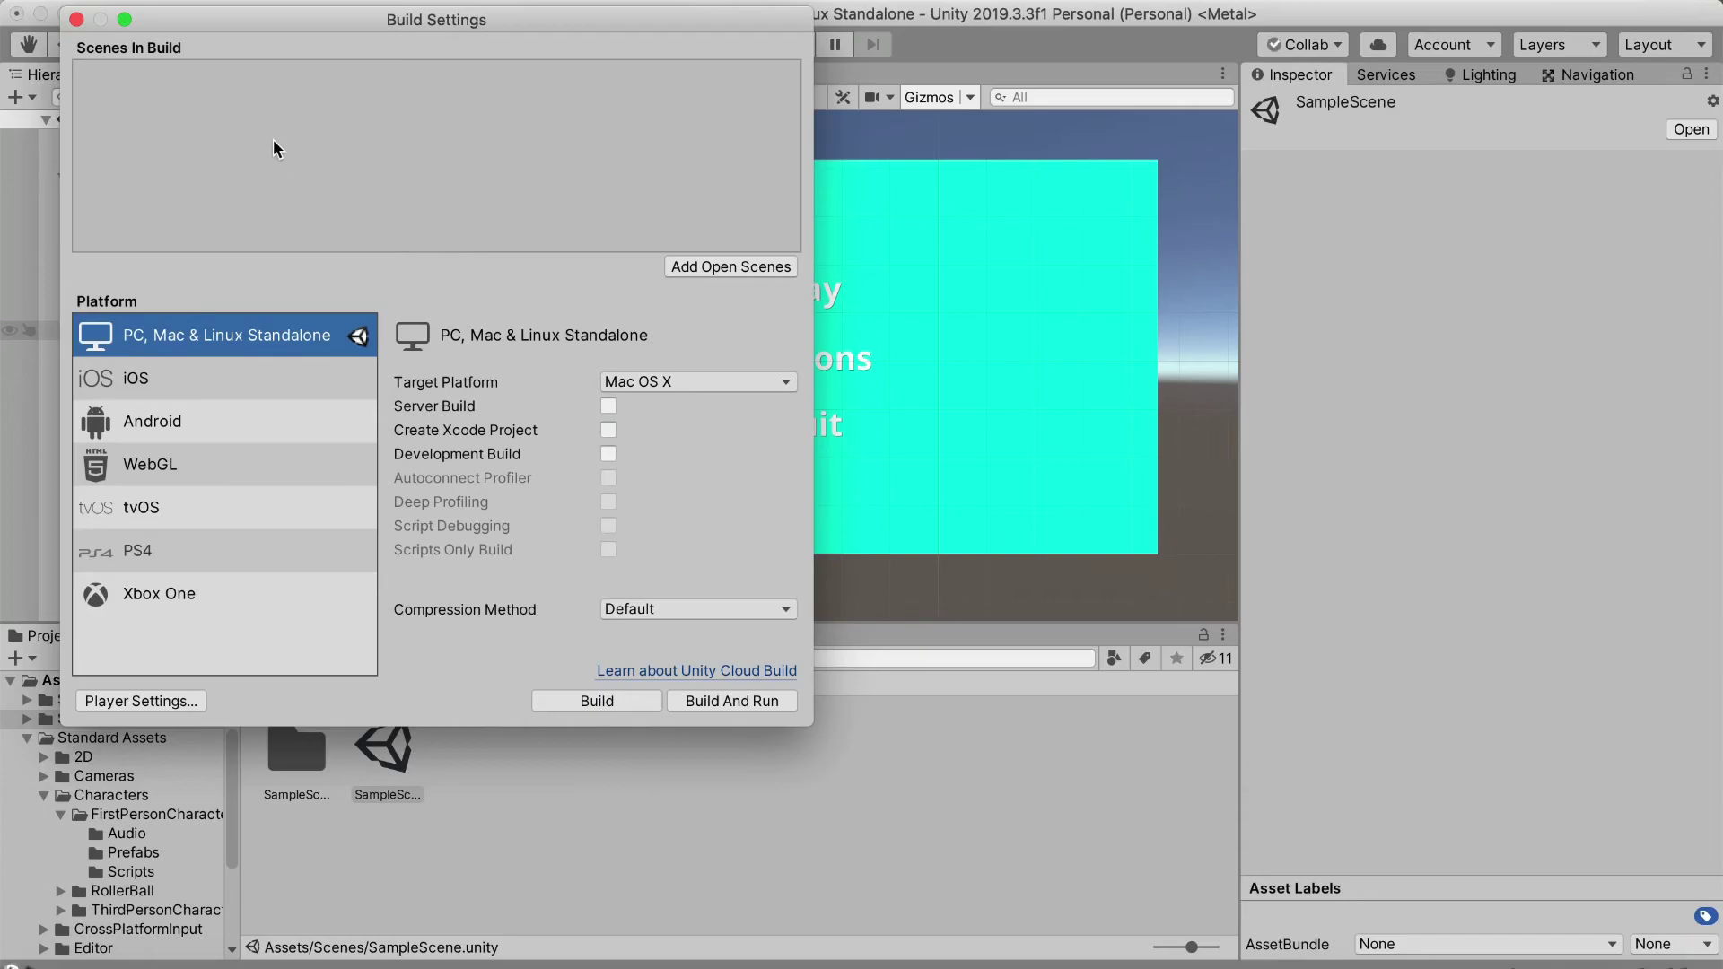
drag(221, 29, 781, 60)
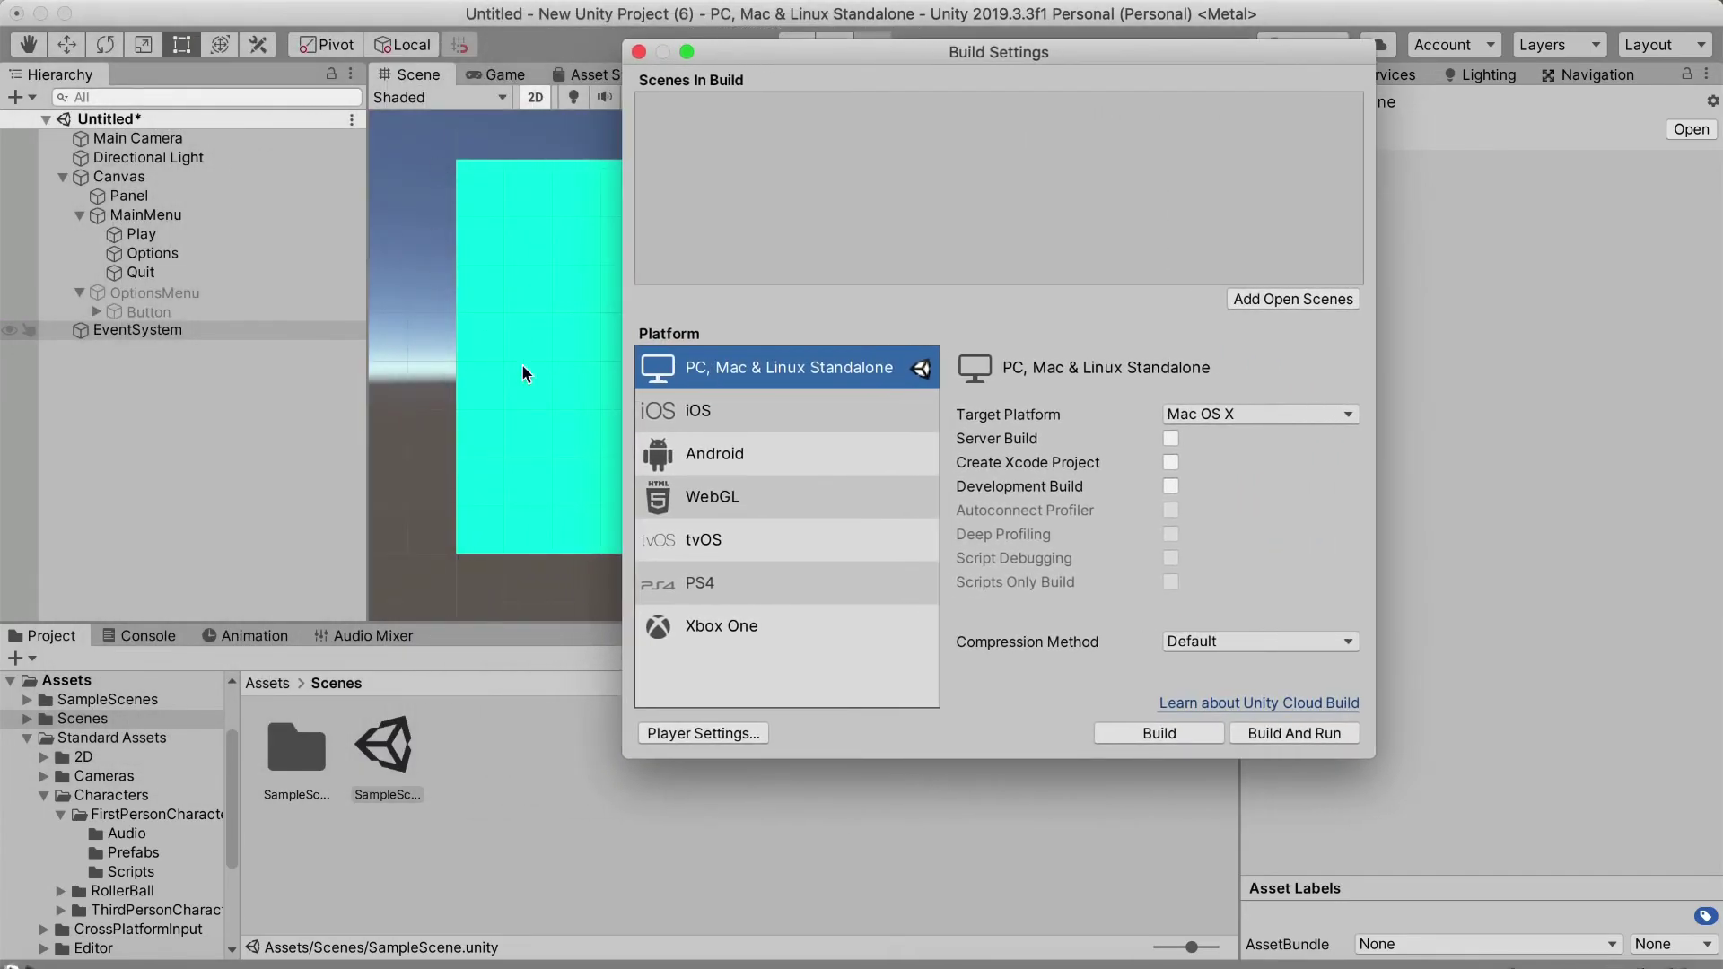
drag(386, 749, 875, 166)
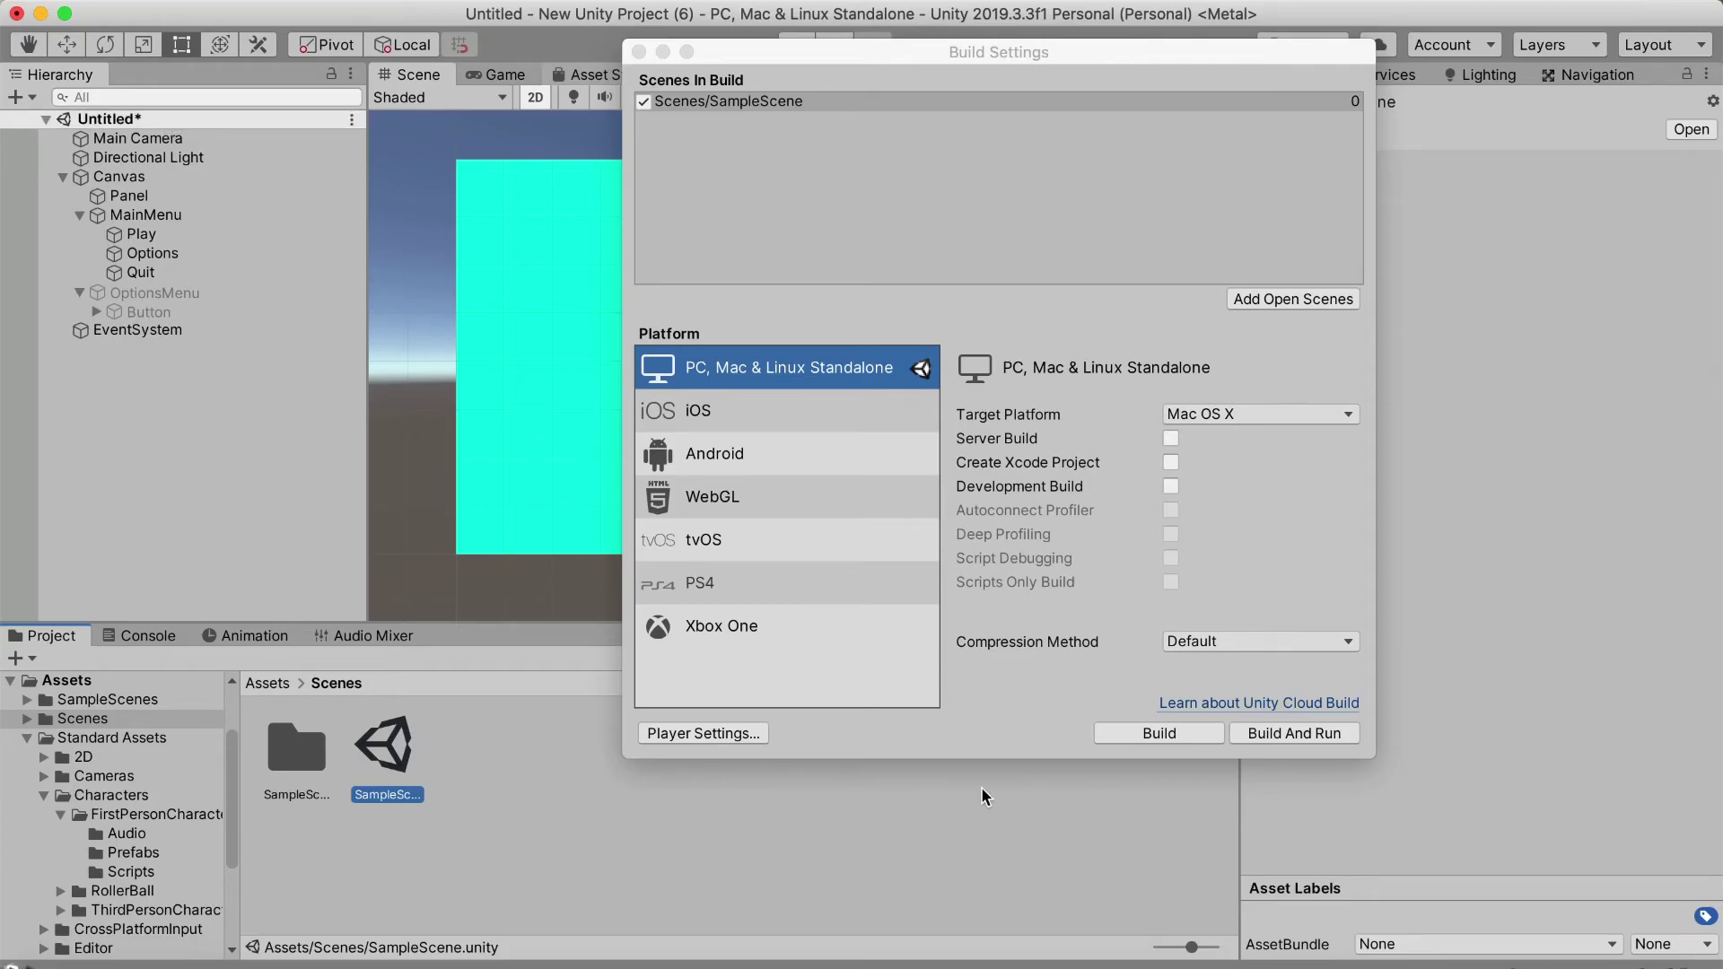
Save the untitled menu scene as MainMenu in the Assets folder and close the Build Settings
click(148, 3)
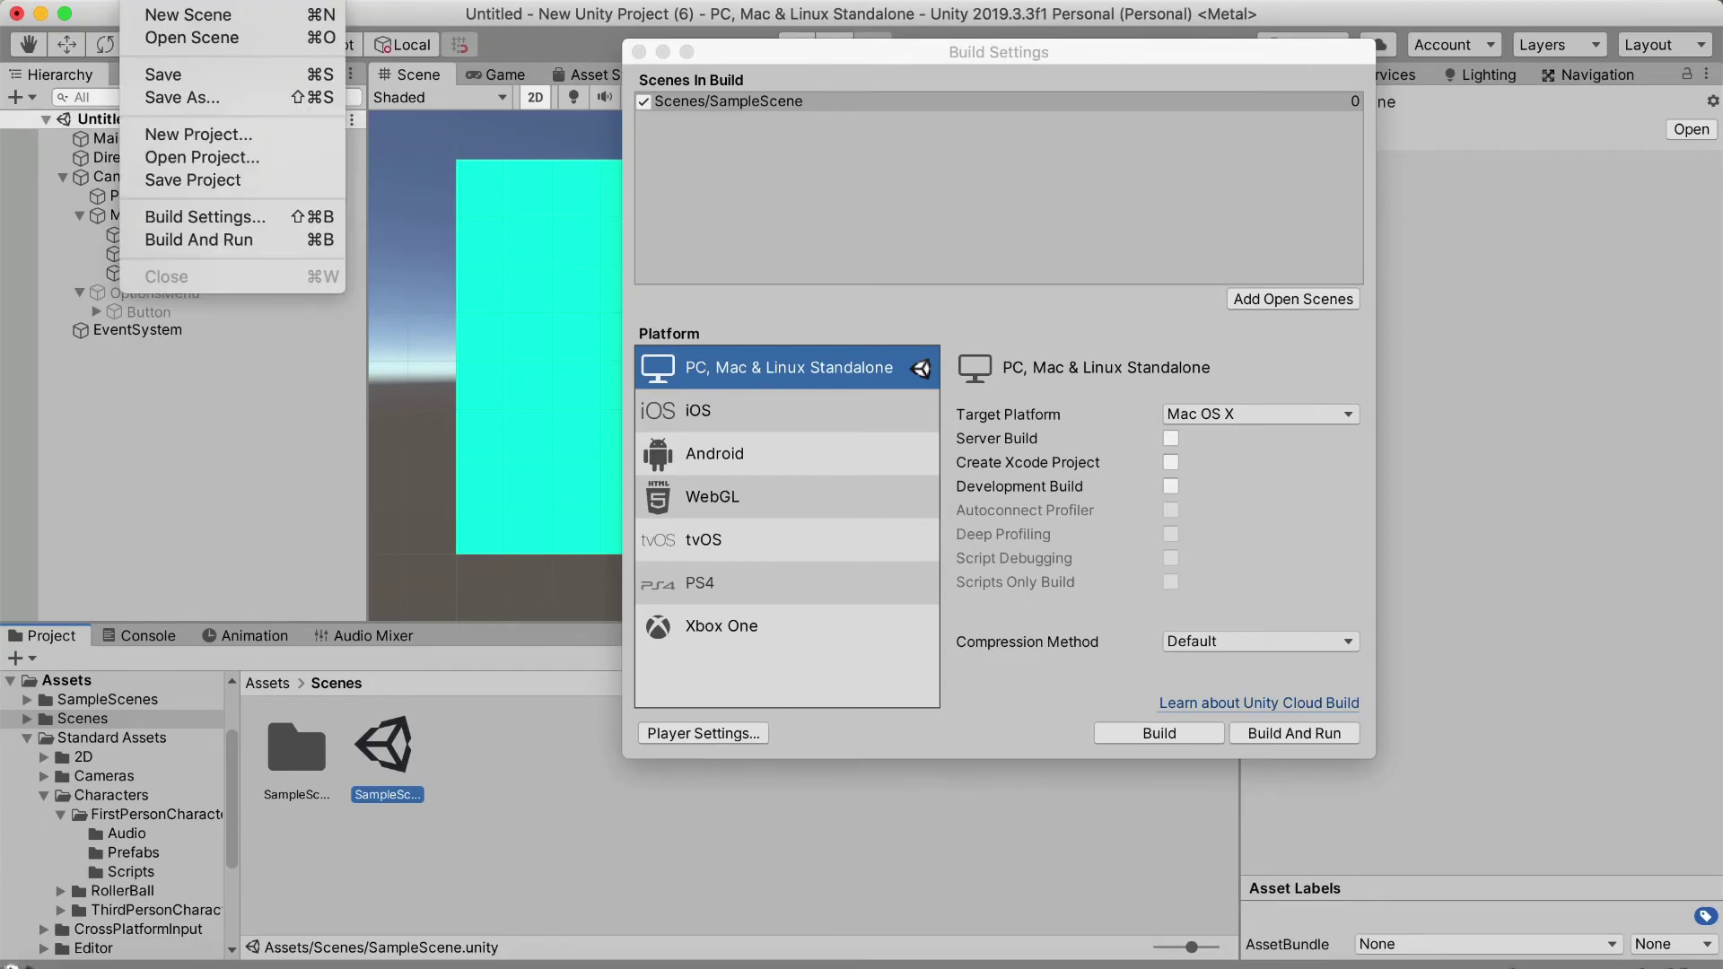
click(151, 76)
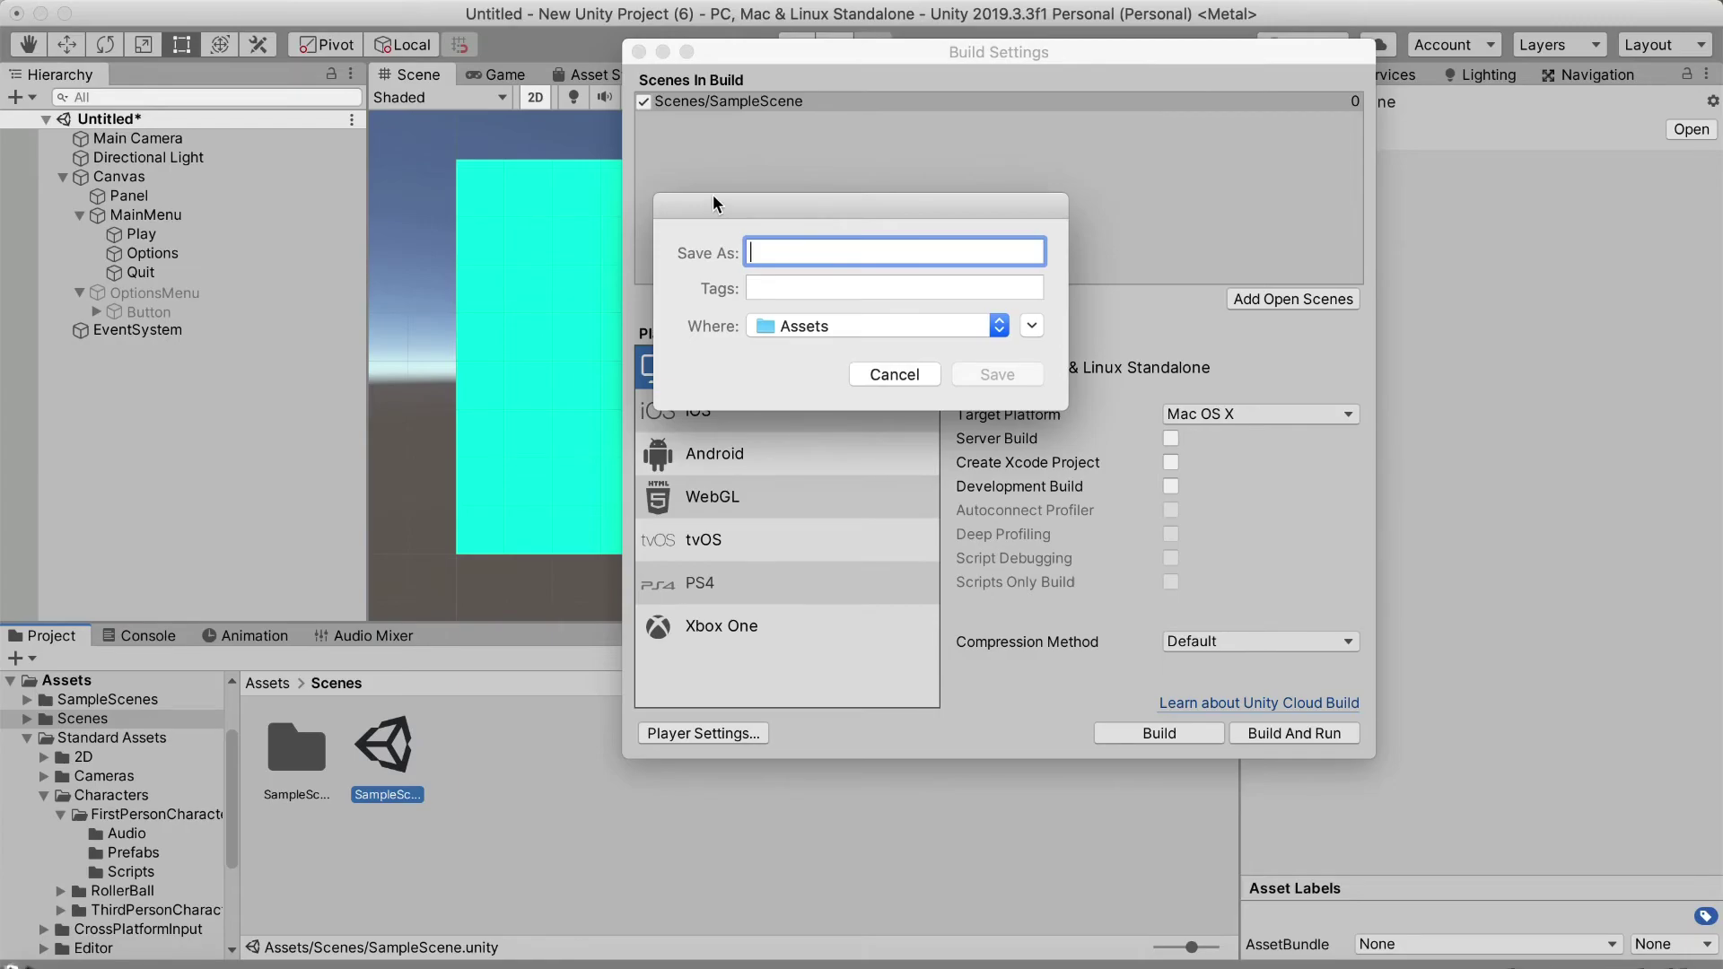
text(Msi)
key(BackSpace)
key(BackSpace)
text(ainMenu)
click(978, 376)
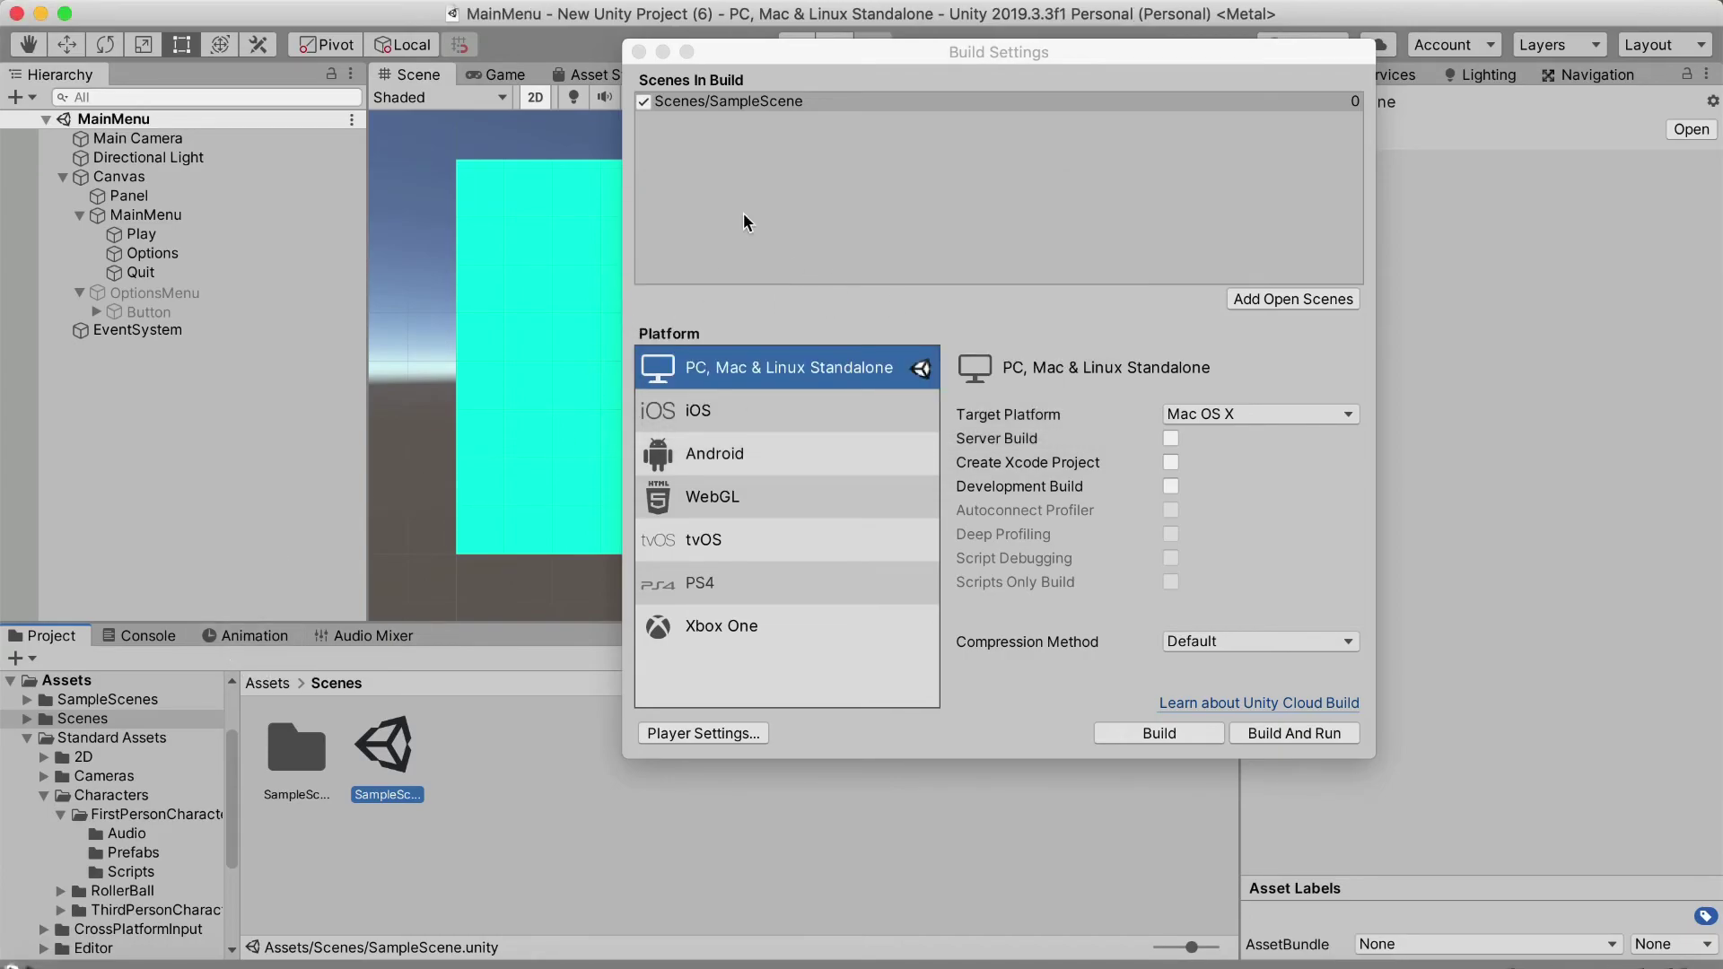
click(639, 52)
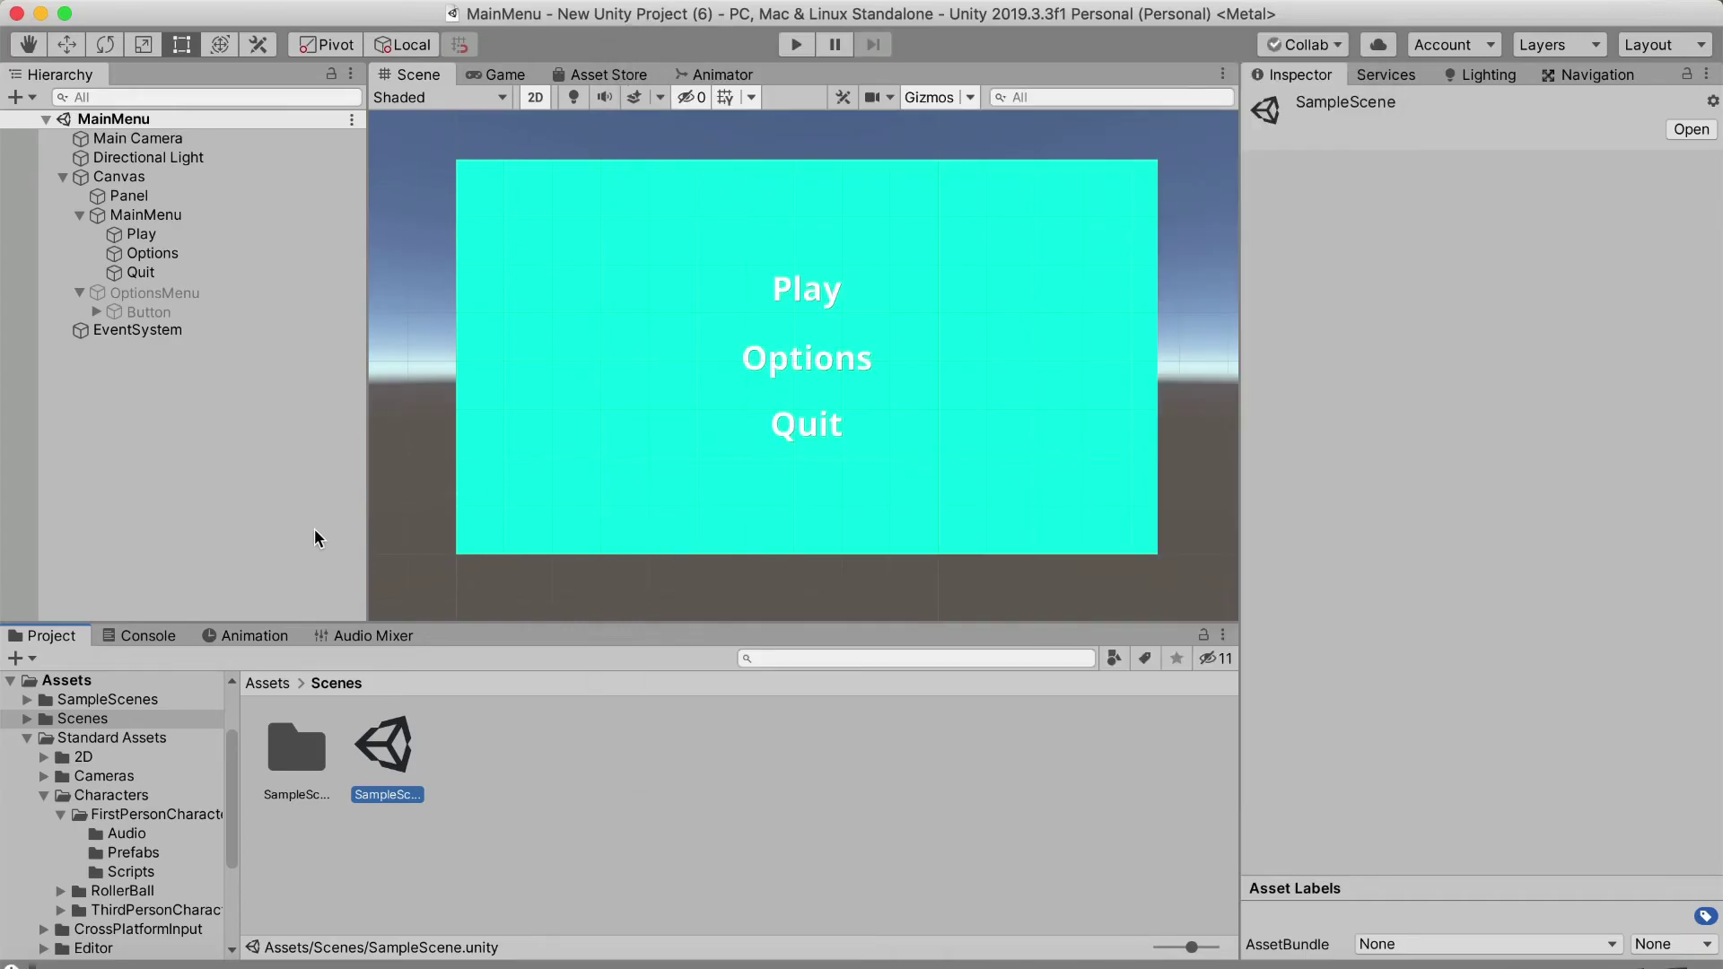
Move the MainMenu scene asset from Assets into the Scenes folder and open that folder
click(257, 675)
drag(583, 745, 839, 753)
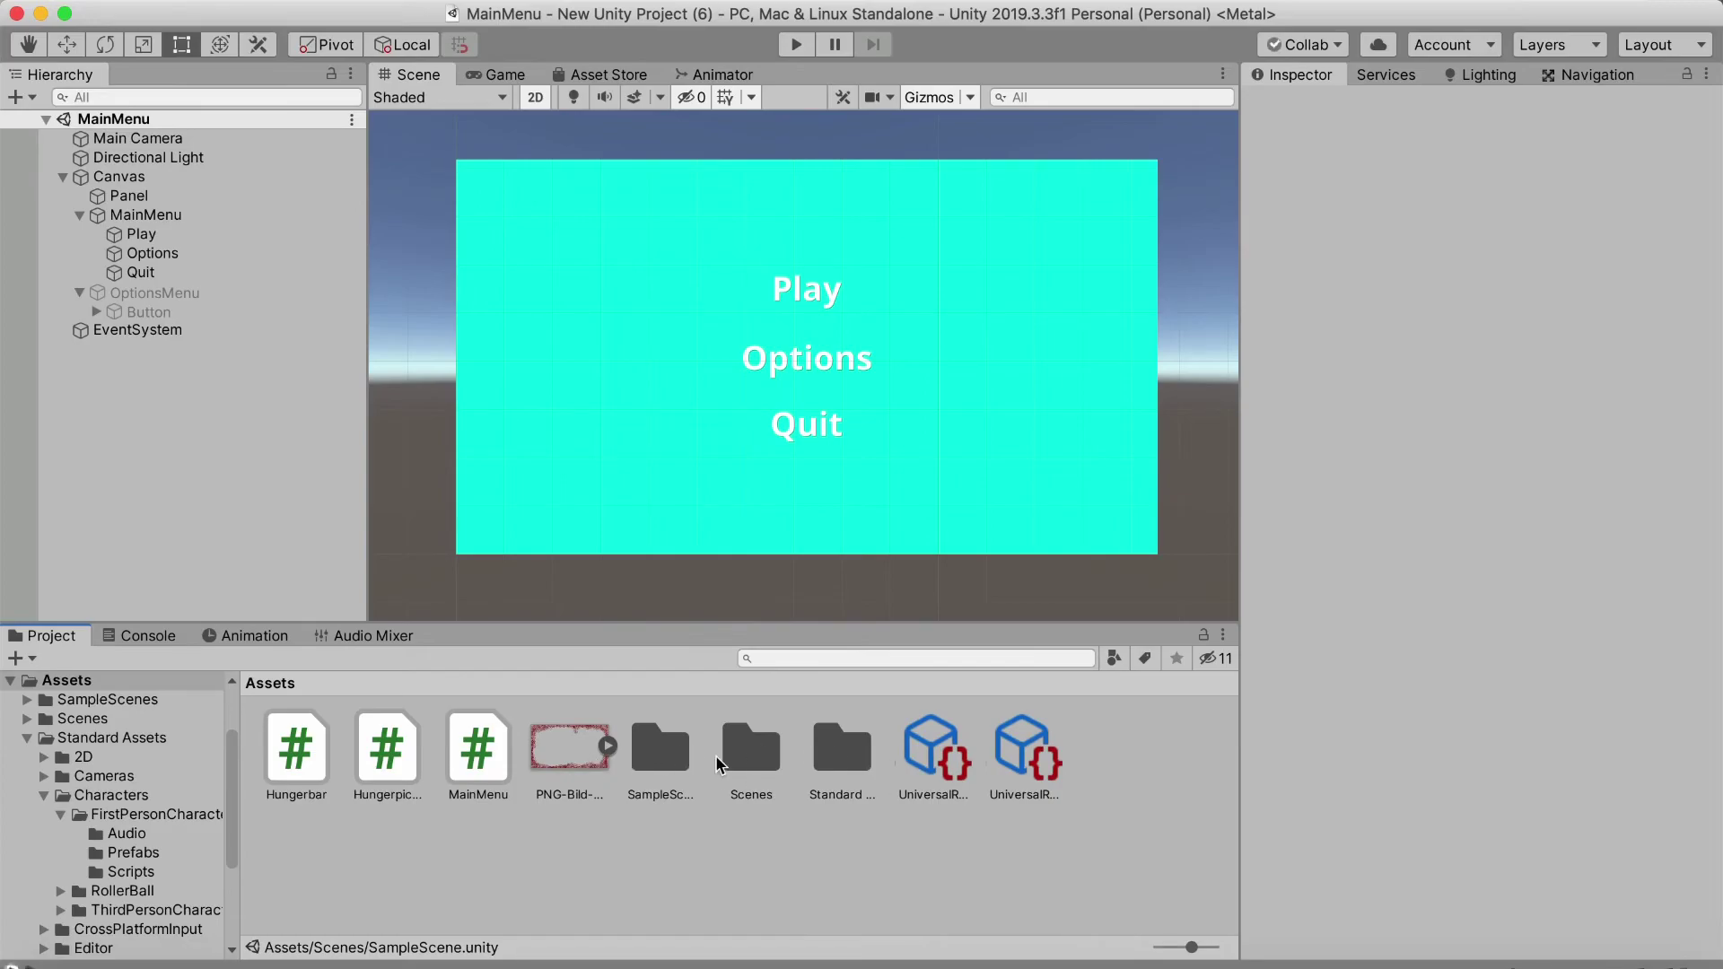
double_click(718, 759)
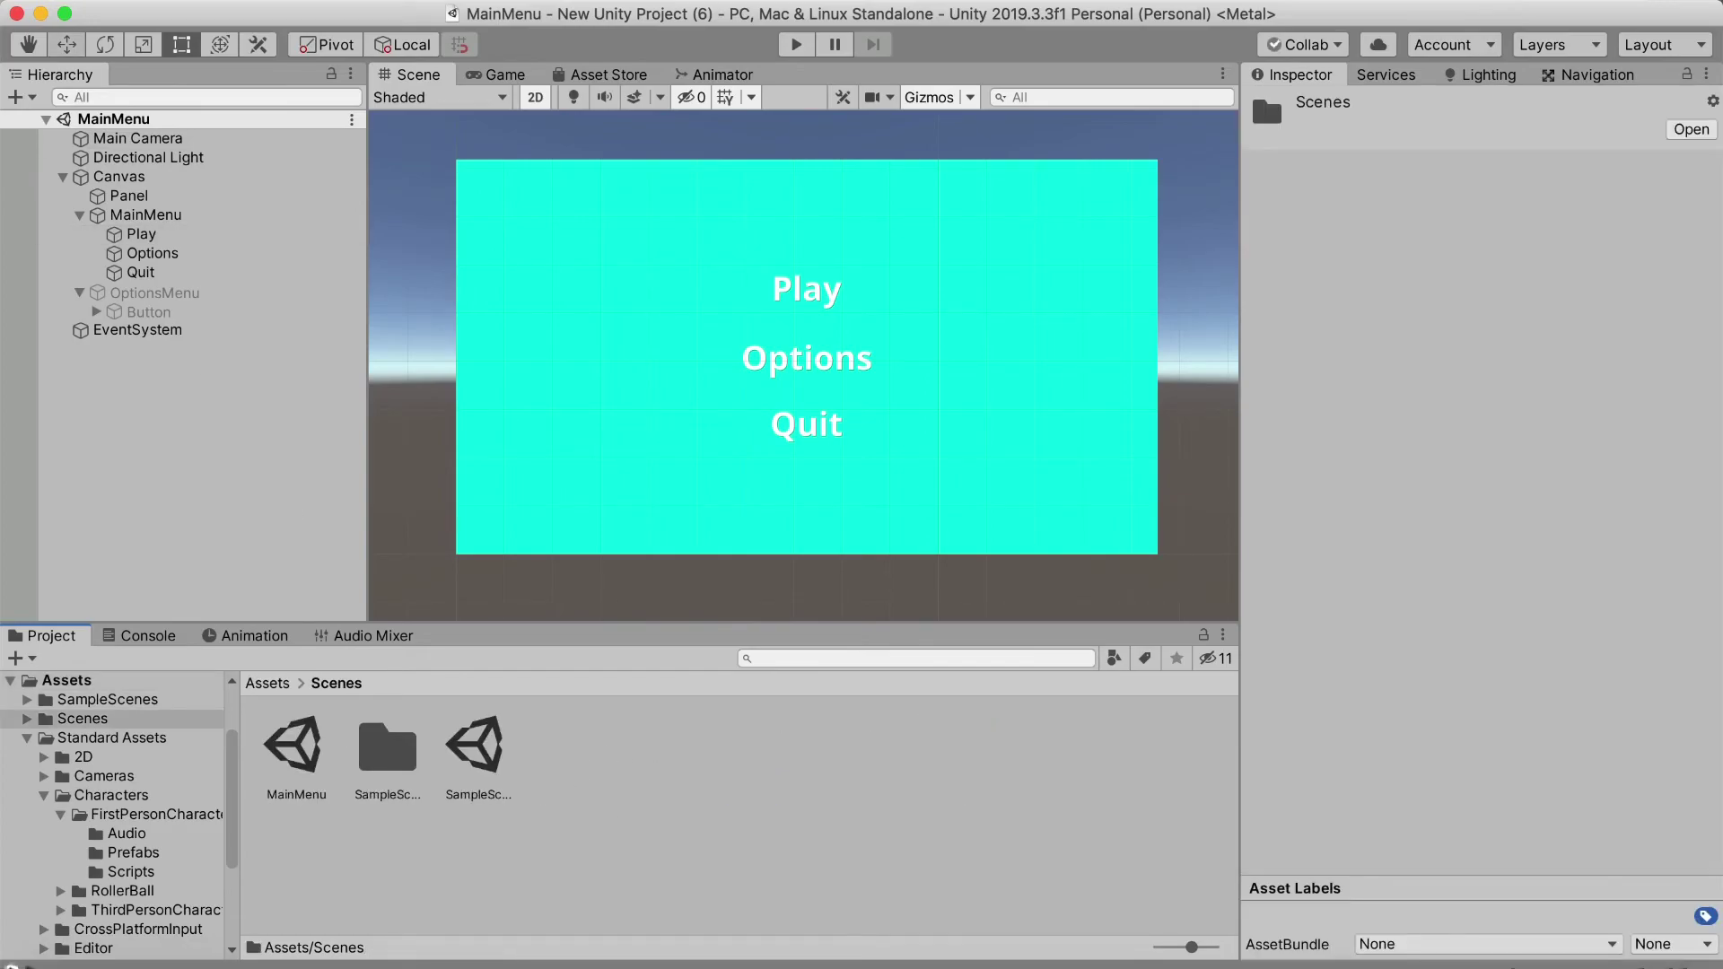
Add the MainMenu scene to Scenes In Build above SampleScene at index 0, and close the Build Settings
click(184, 215)
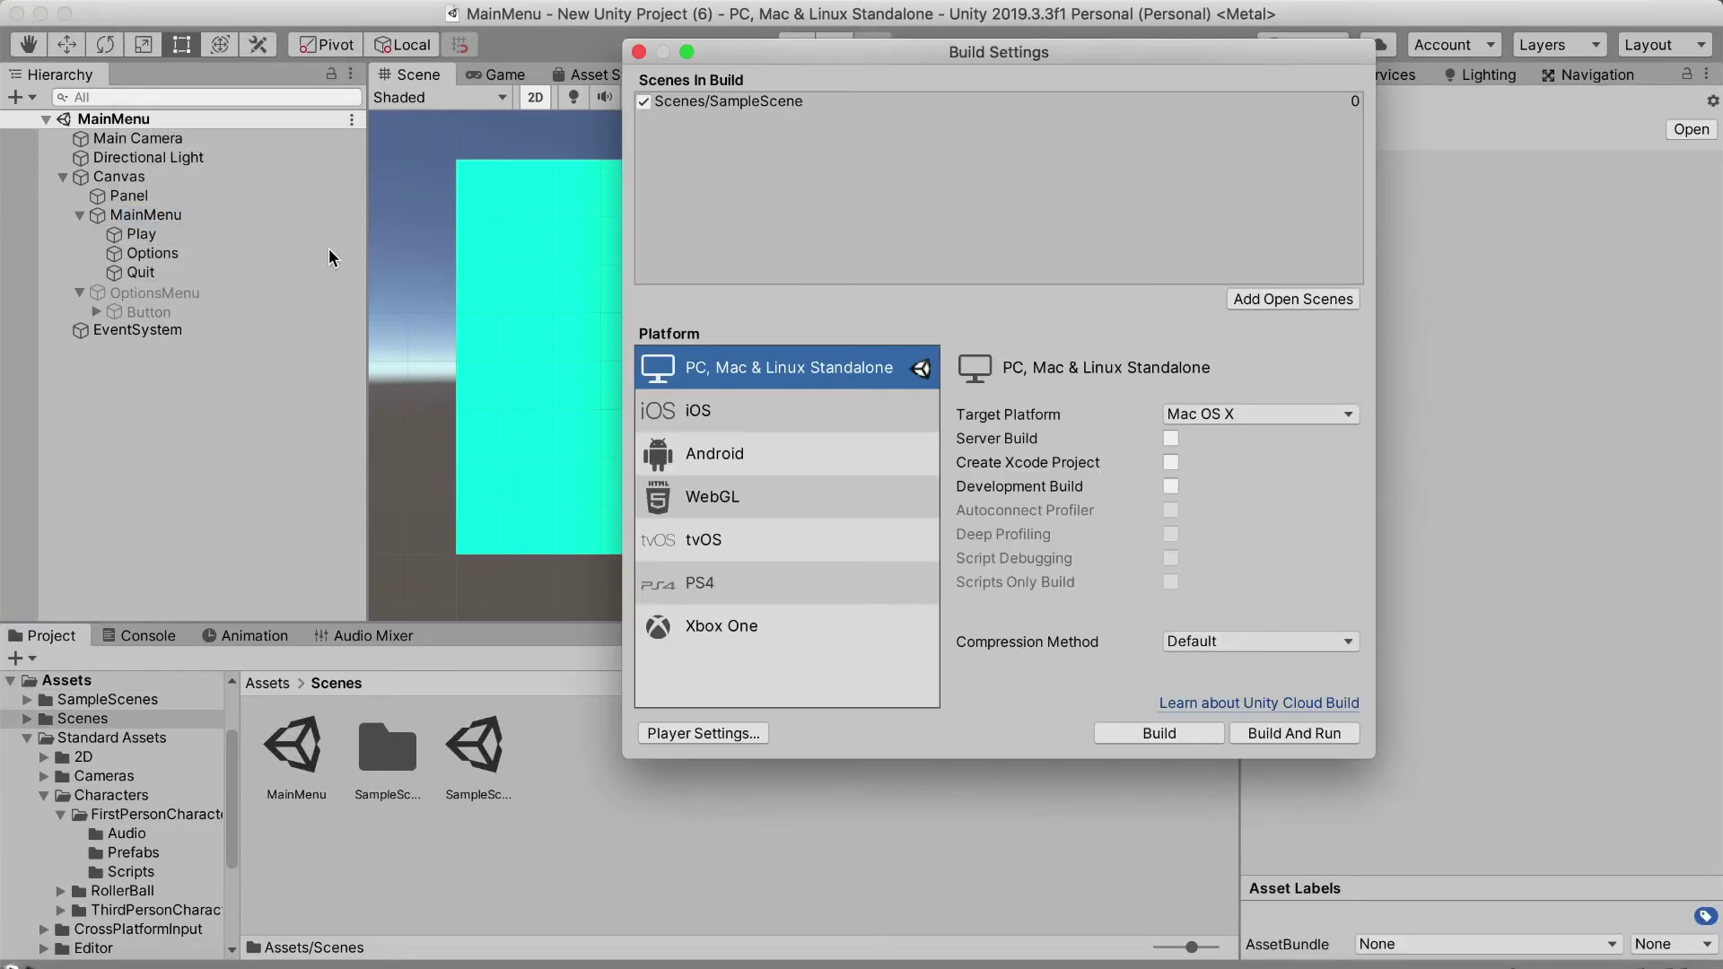
drag(286, 771, 764, 178)
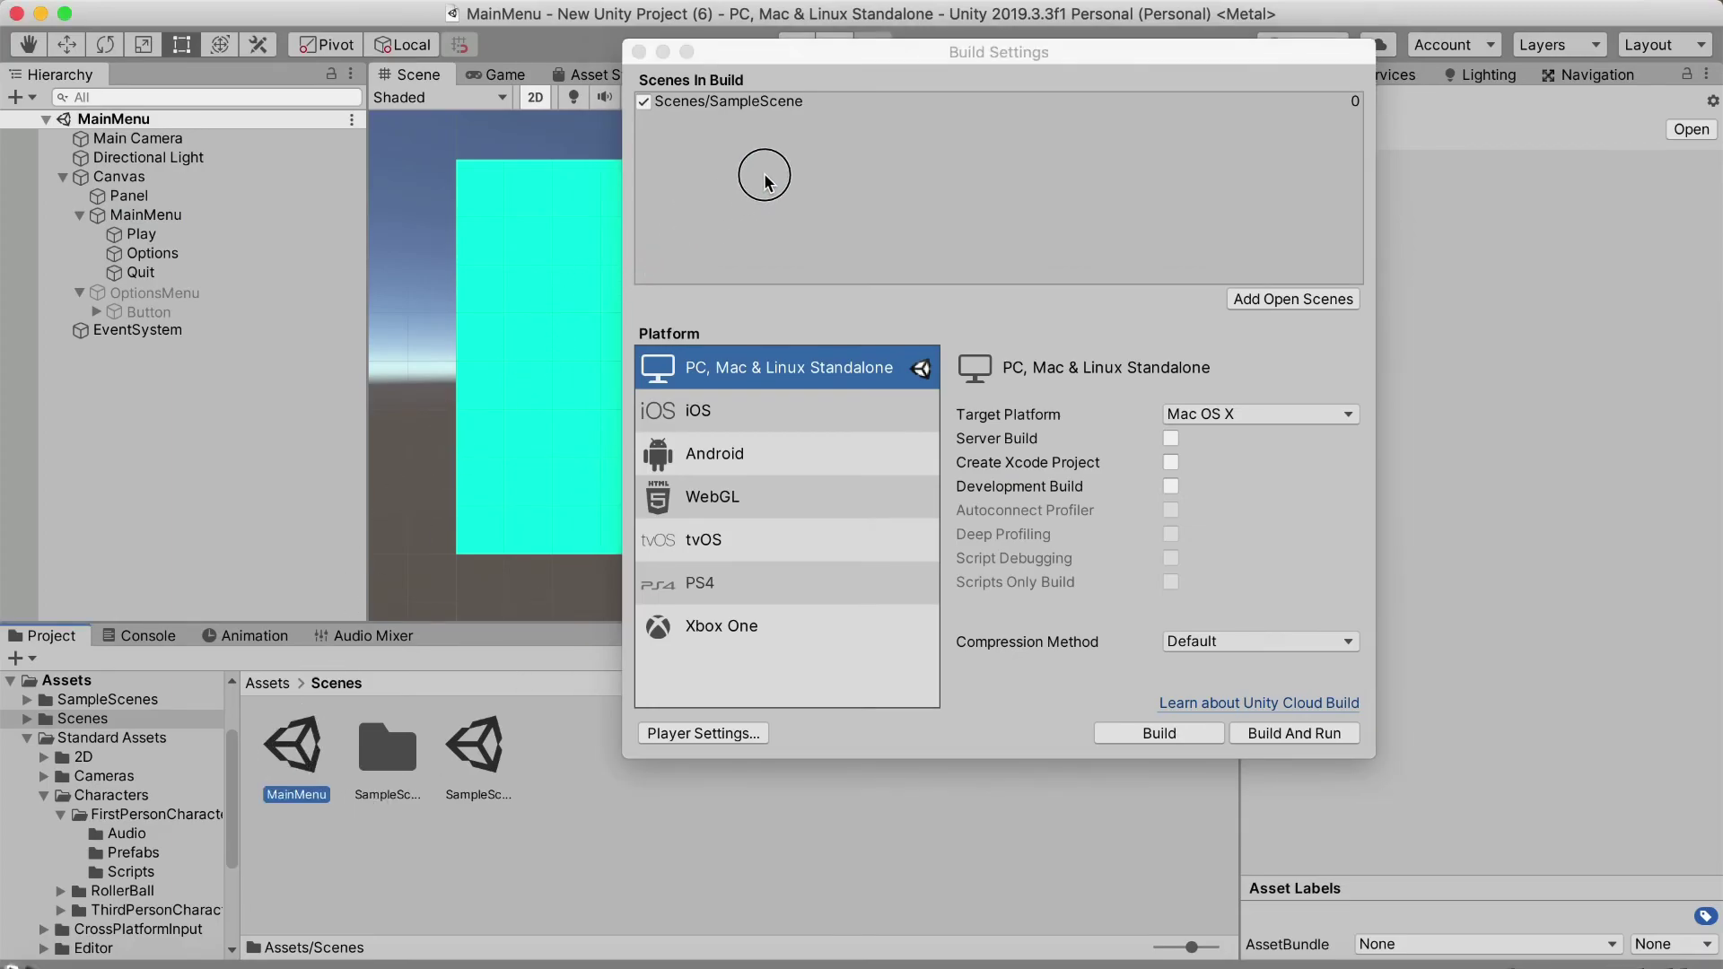
drag(291, 758, 782, 112)
click(863, 154)
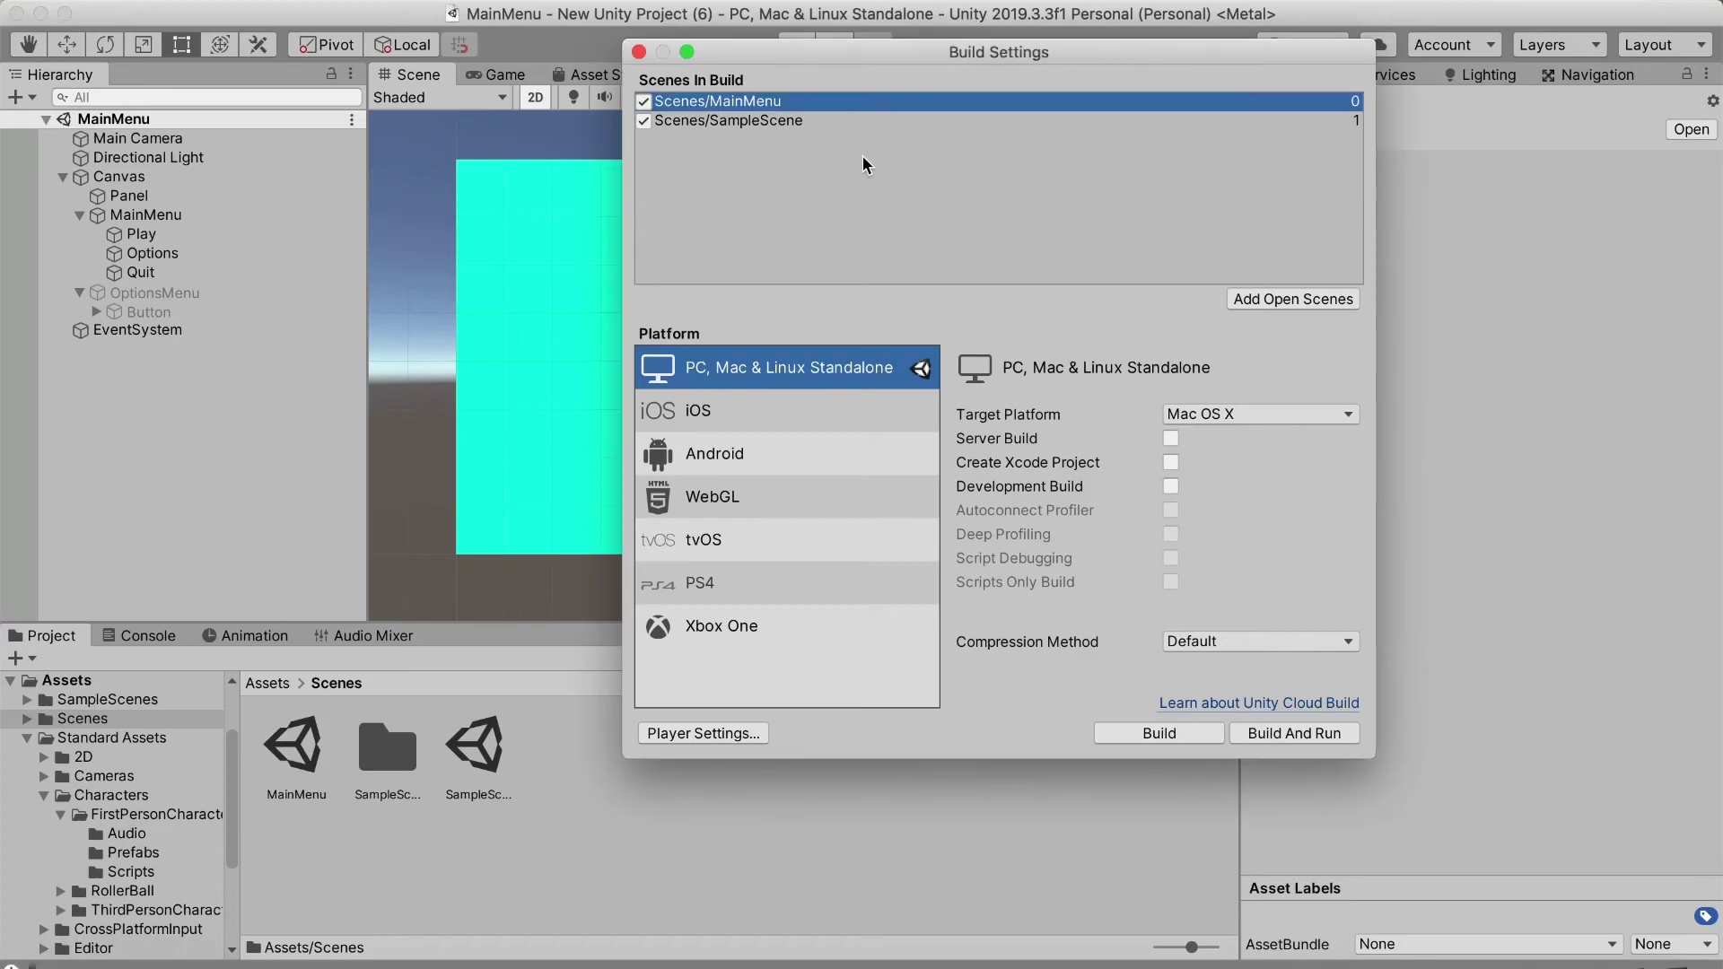
click(718, 120)
click(732, 101)
click(718, 123)
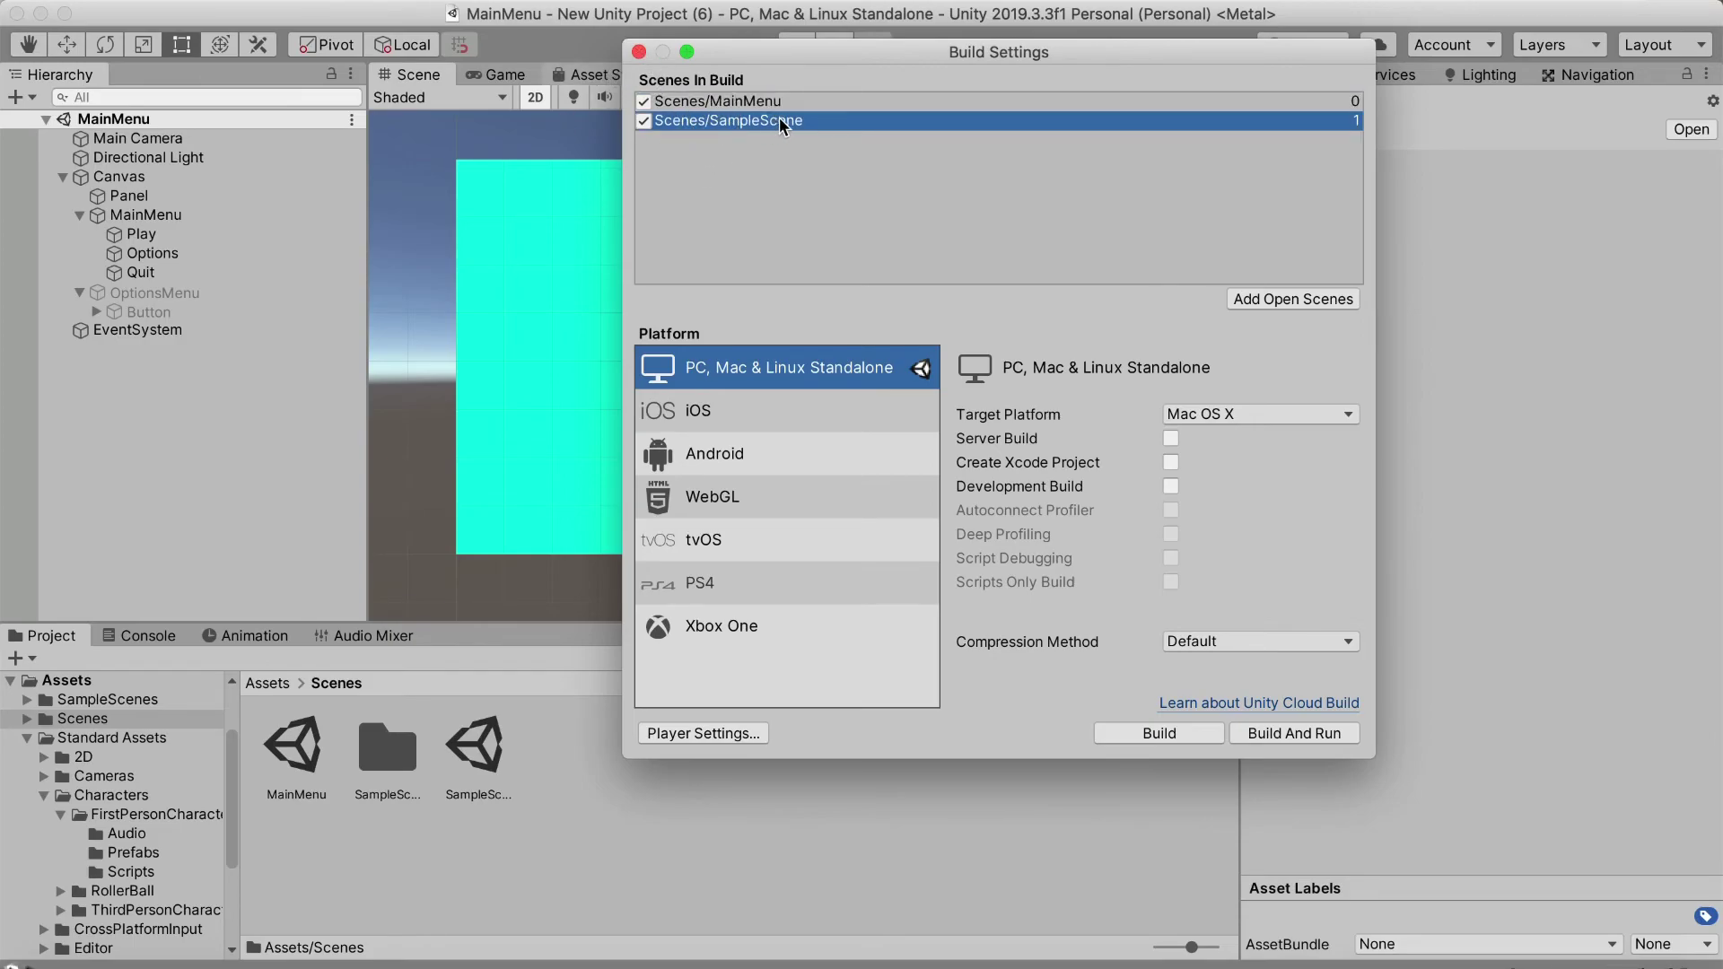
click(639, 52)
Rename the SampleScene scene asset to Scene1 and save the project
click(472, 740)
right_click(473, 741)
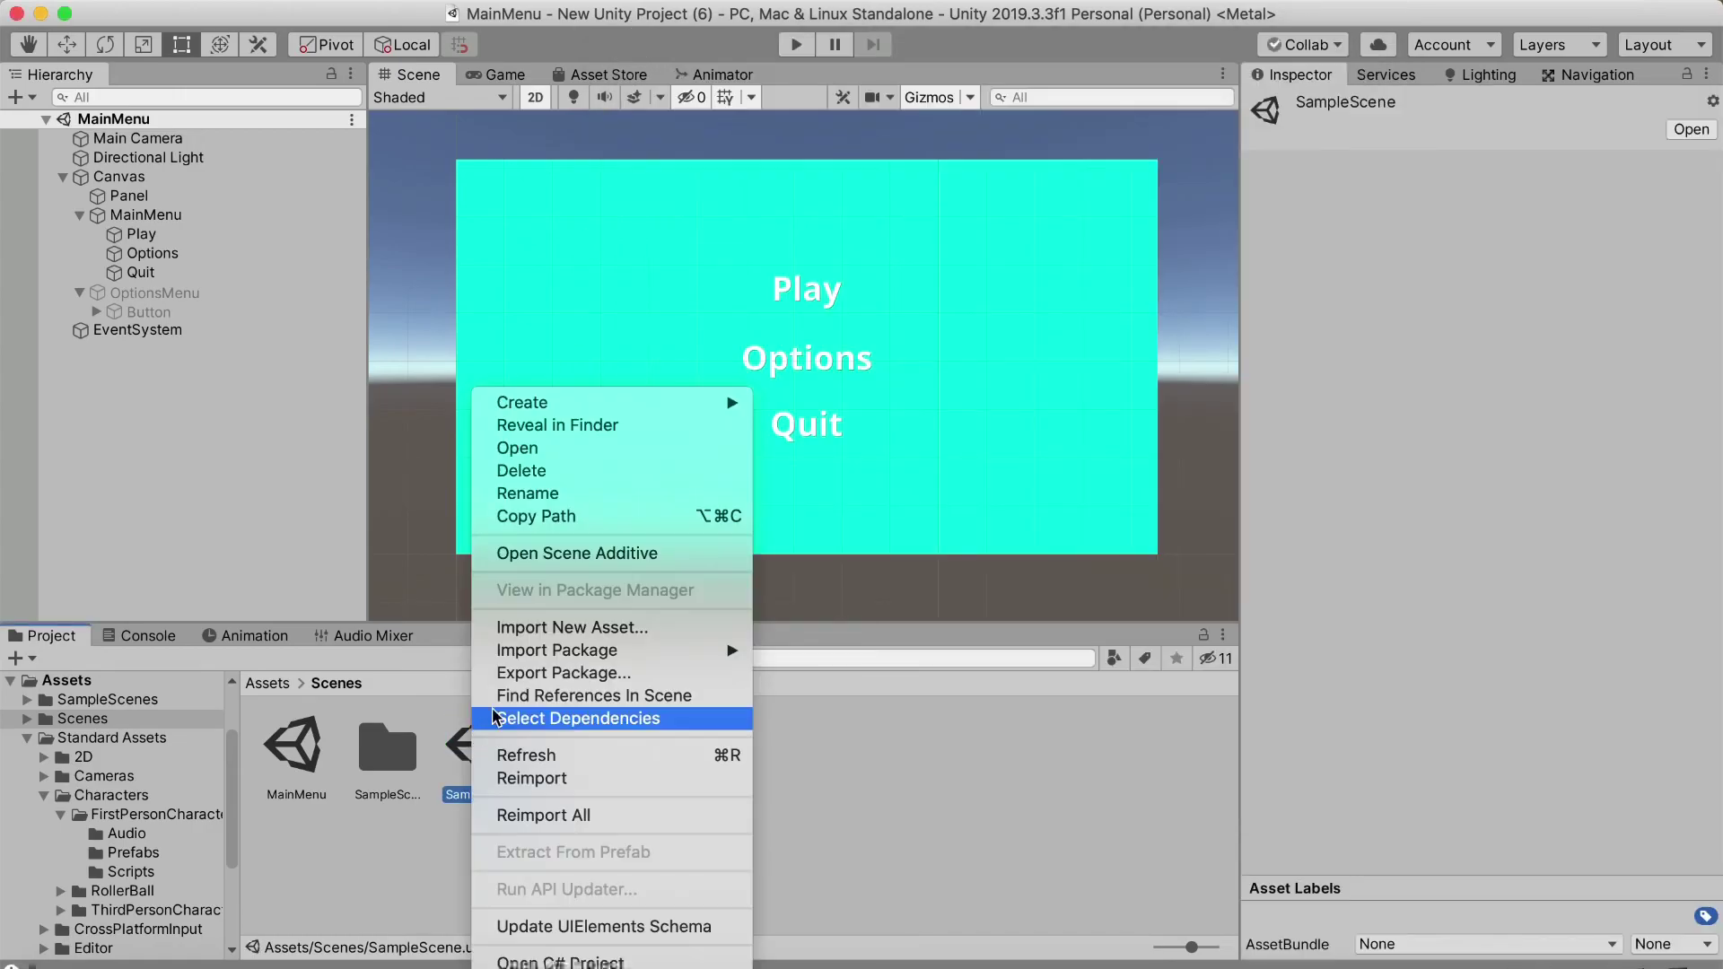
click(533, 488)
key(BackSpace)
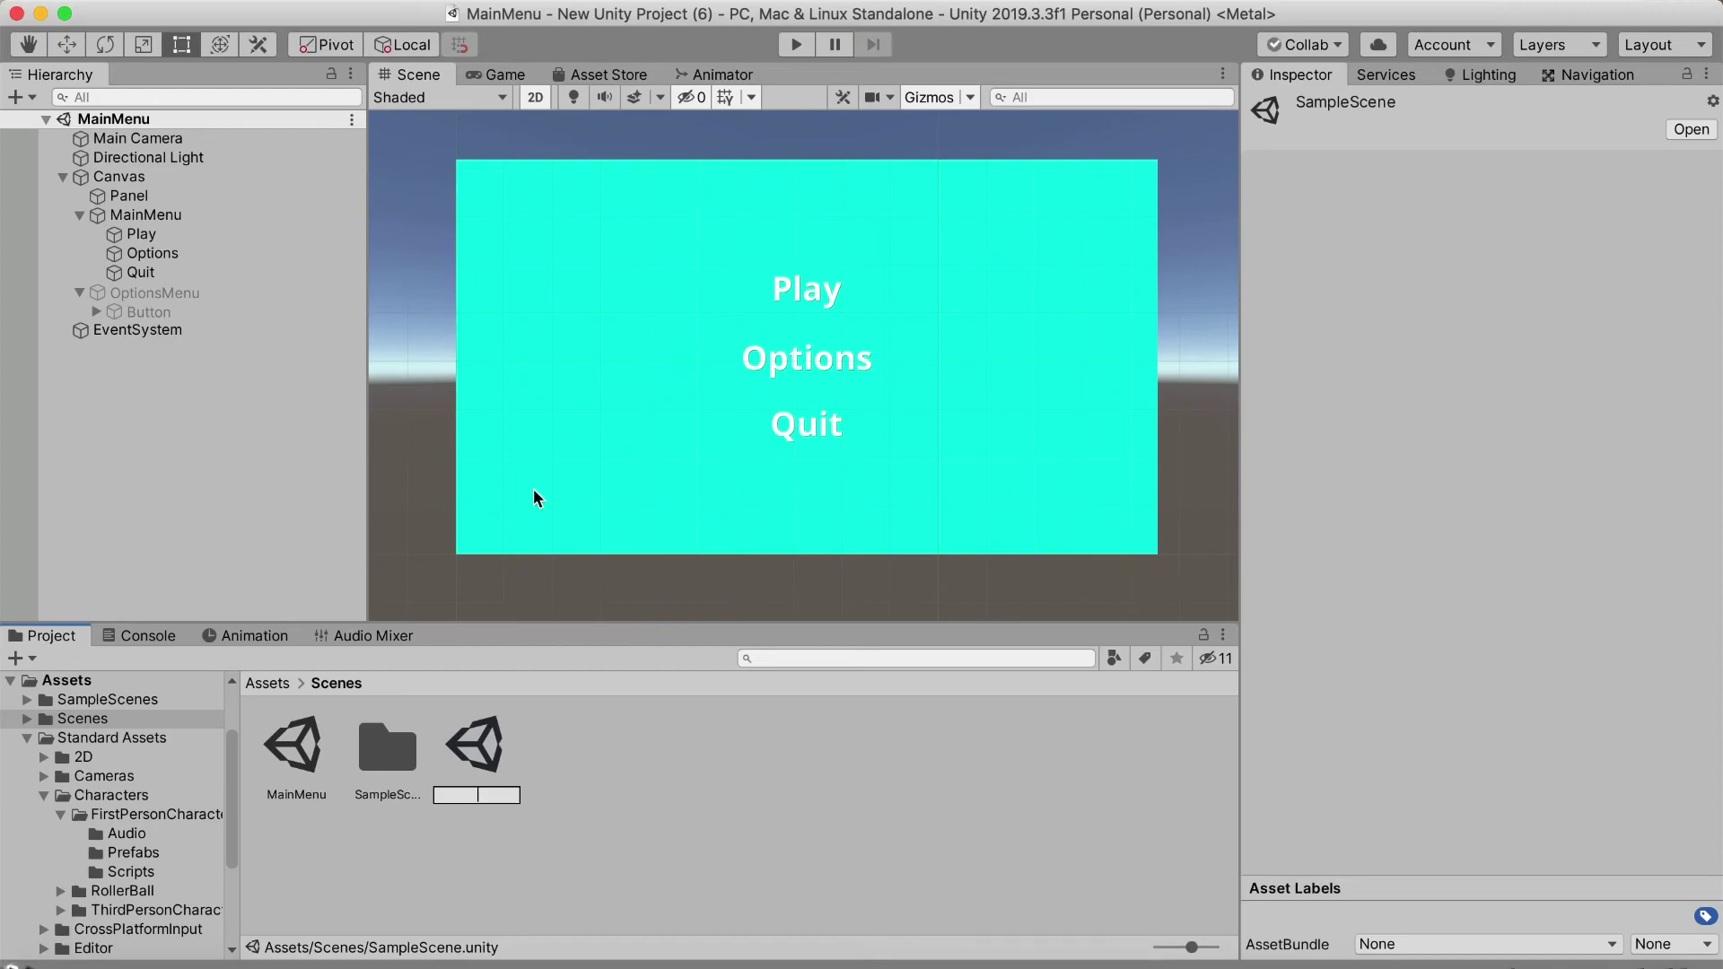
text(Scene1)
key(Return)
click(476, 794)
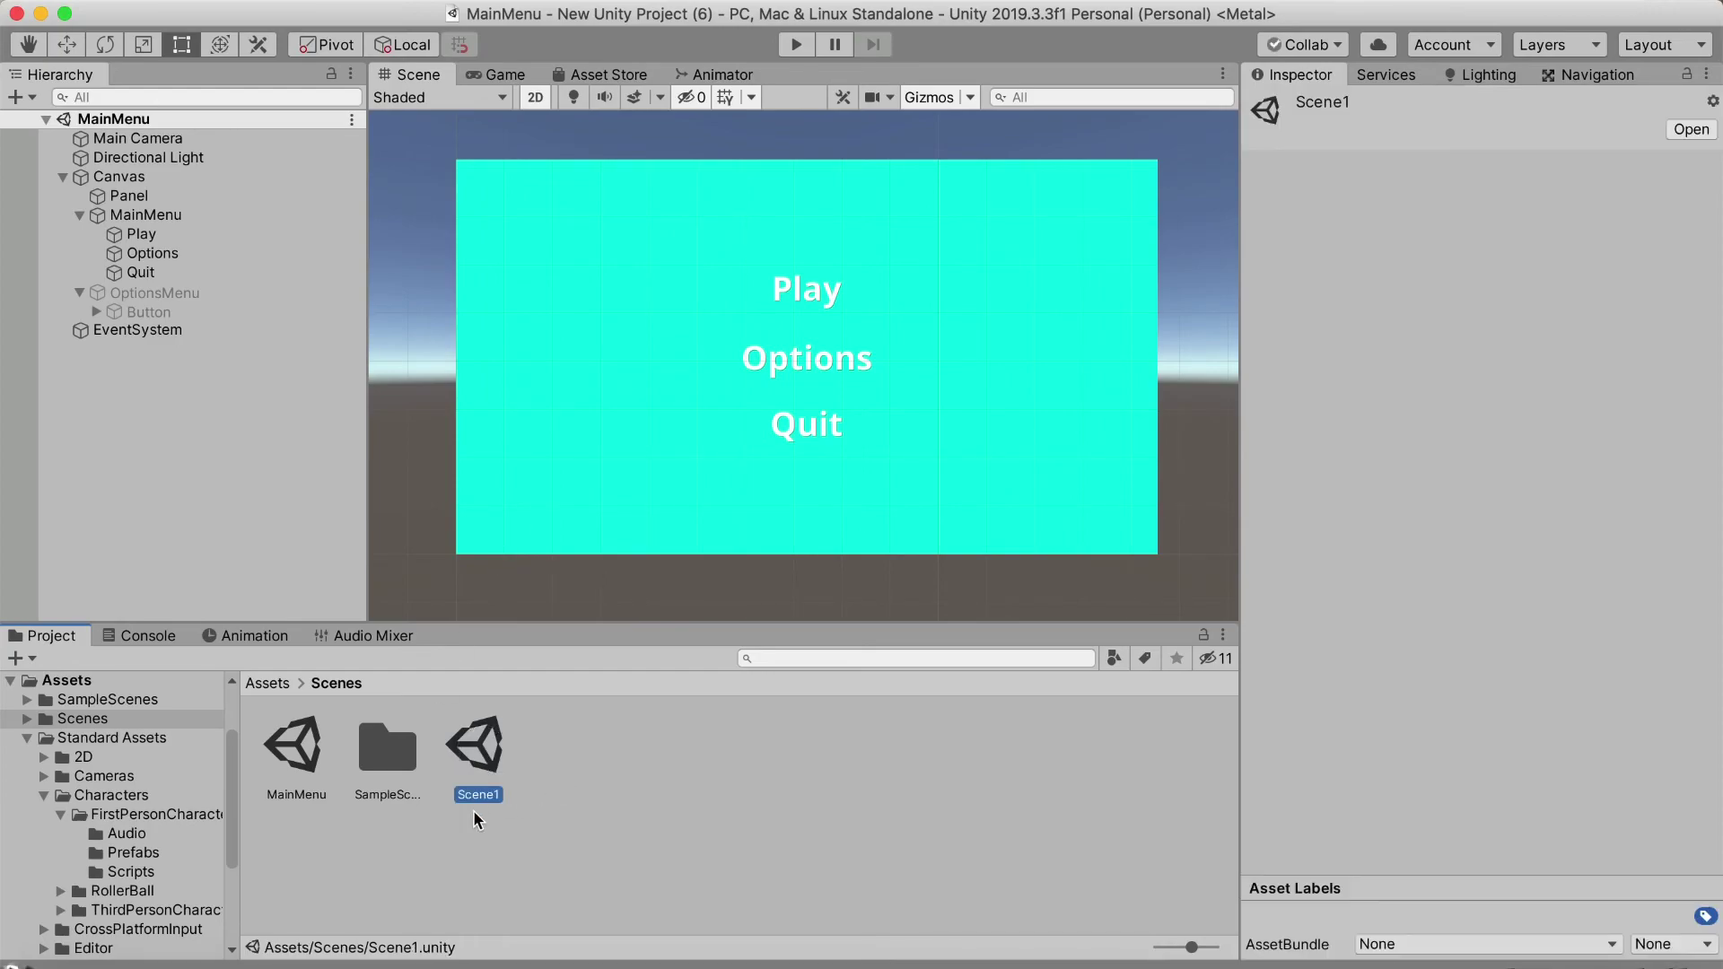
click(143, 1)
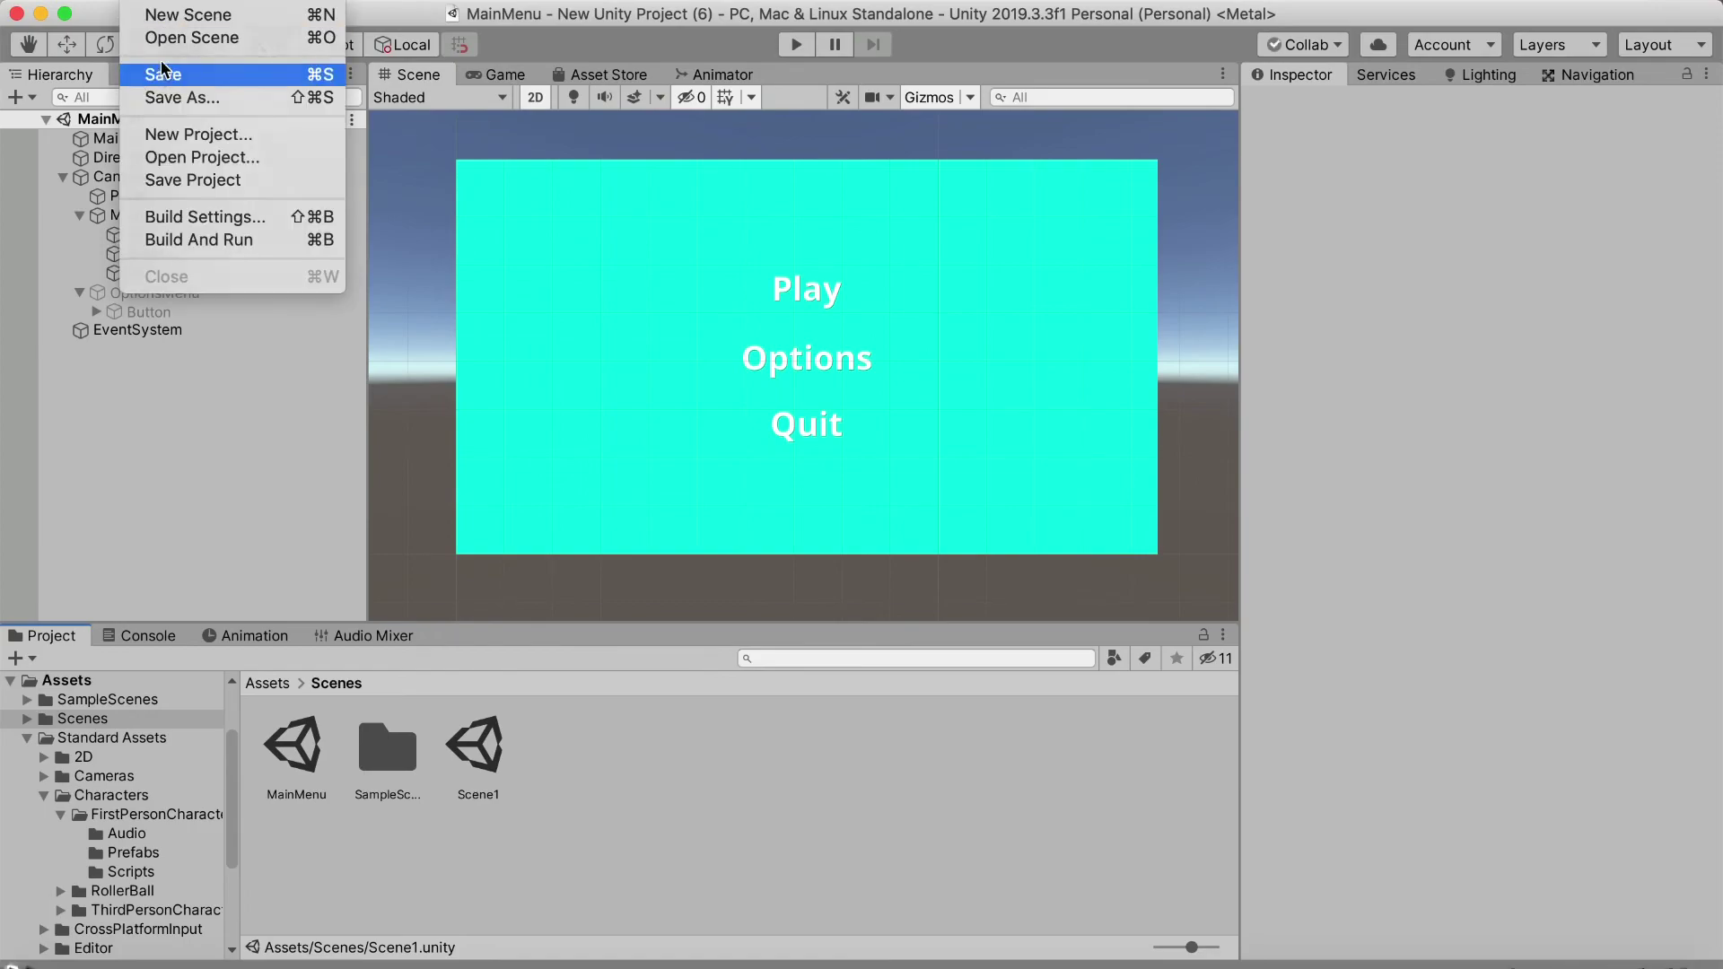
click(283, 184)
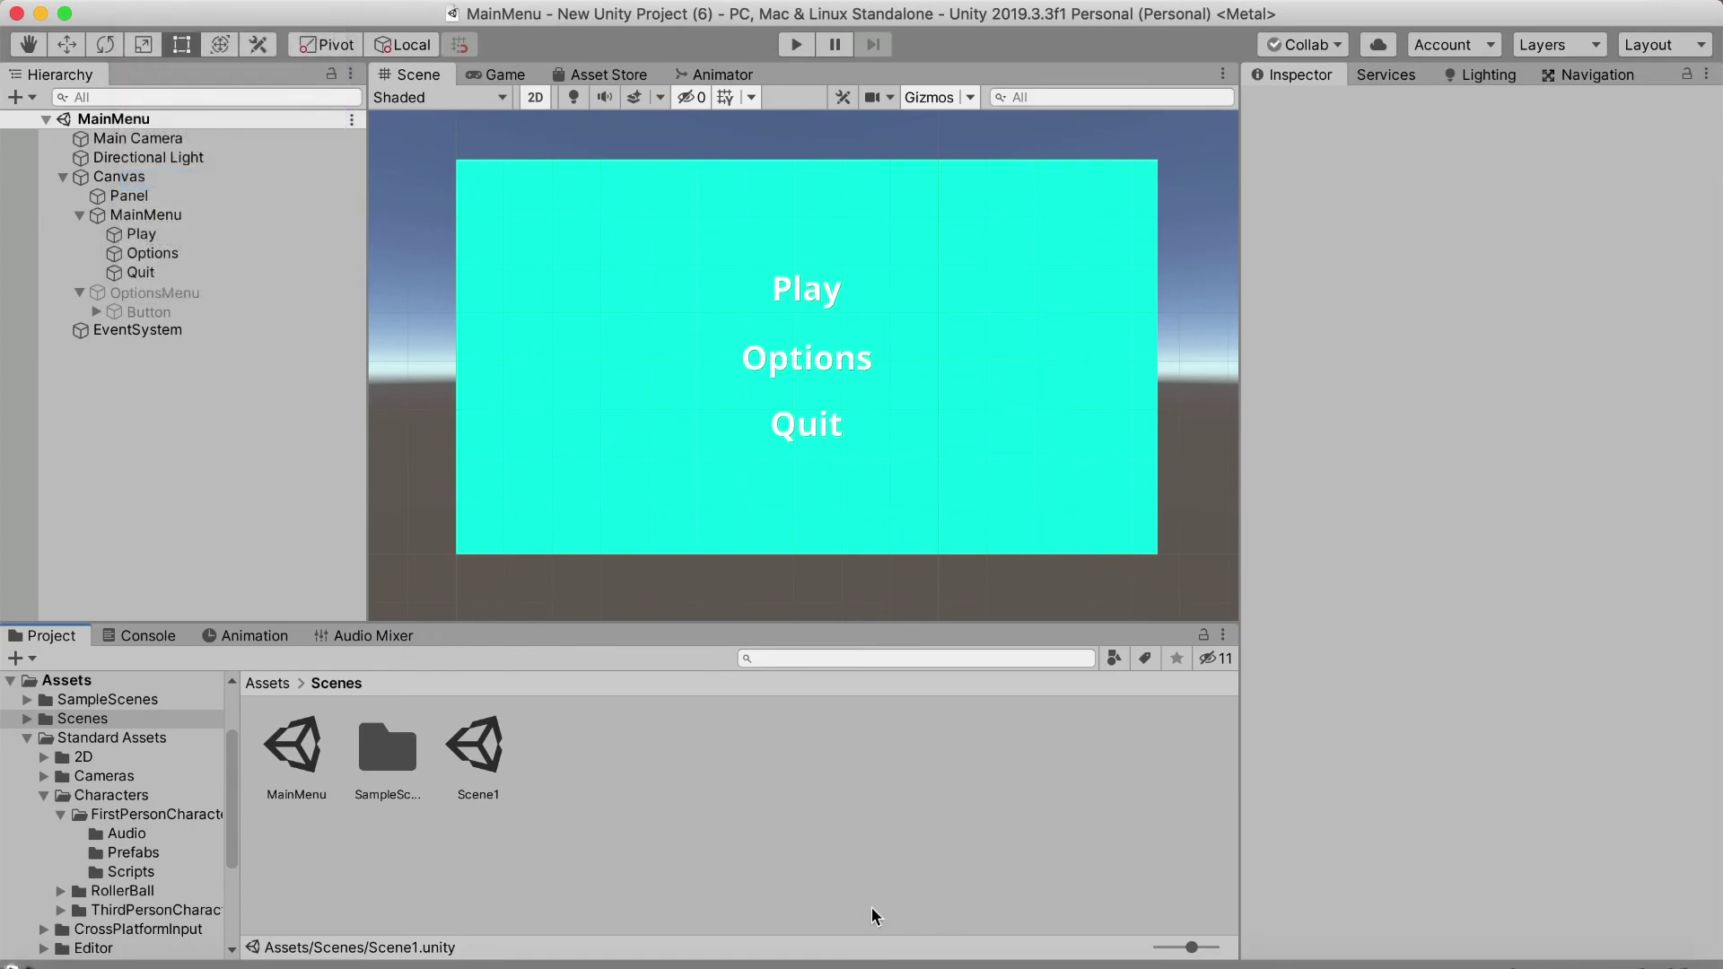
In Visual Studio, fill in "Scene1" as the LoadScene scene name in Play(), save the script and return to Unity
click(1481, 960)
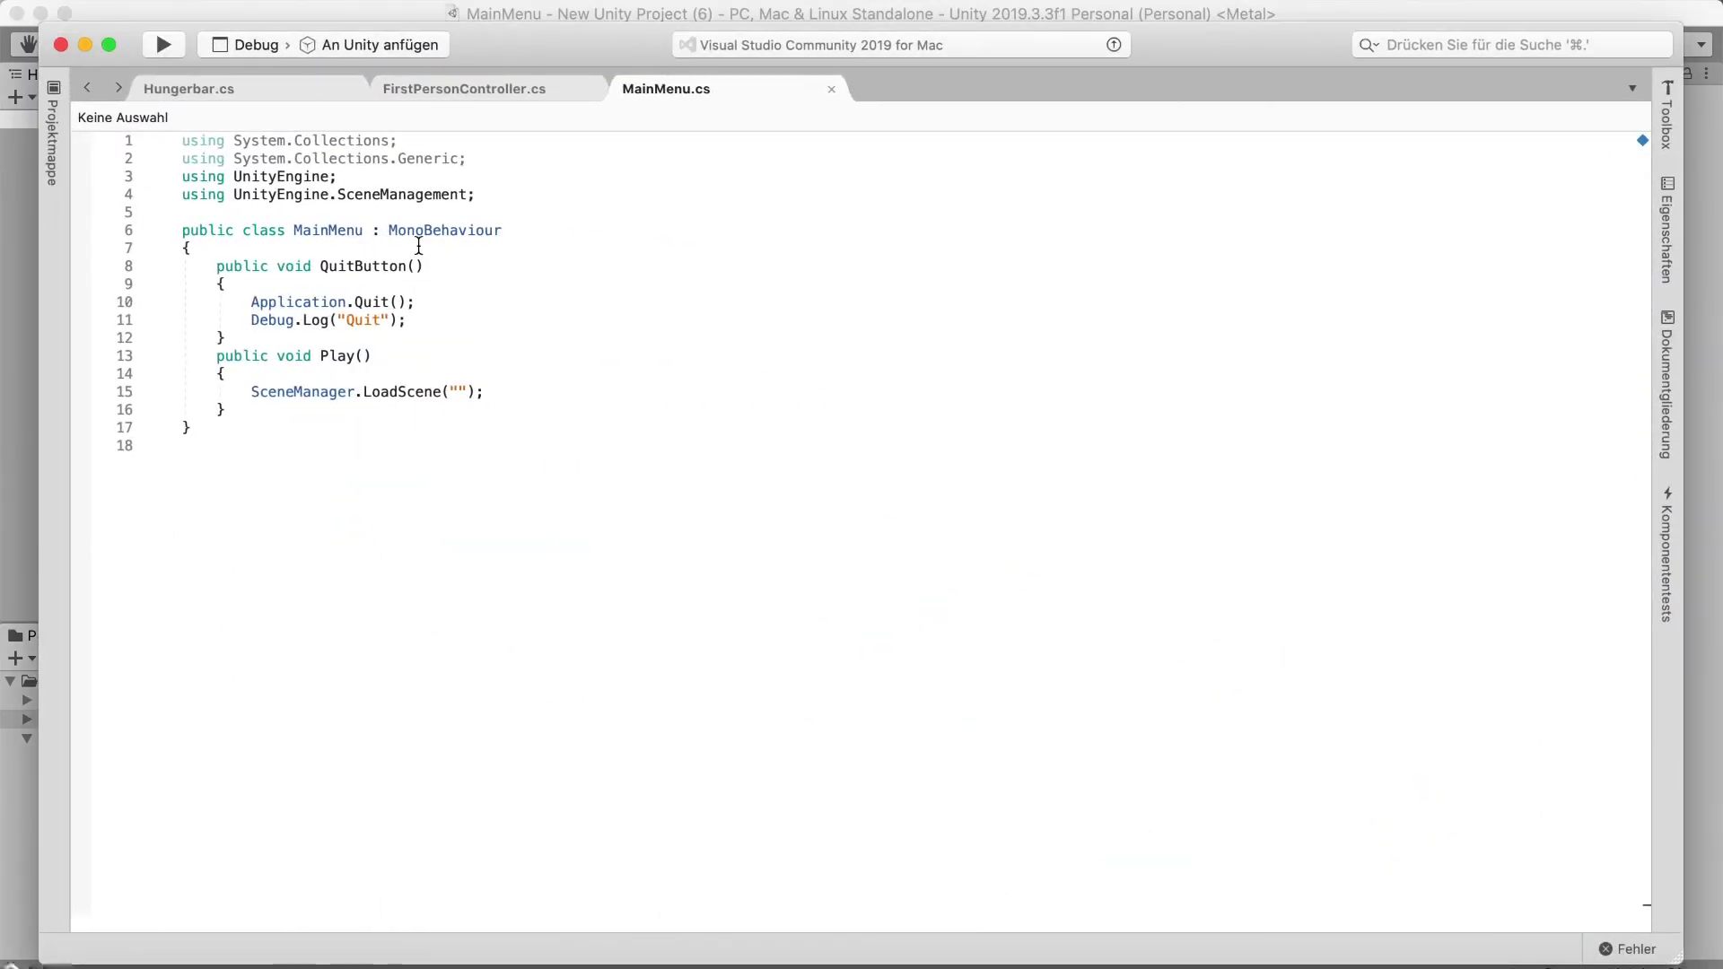
click(457, 392)
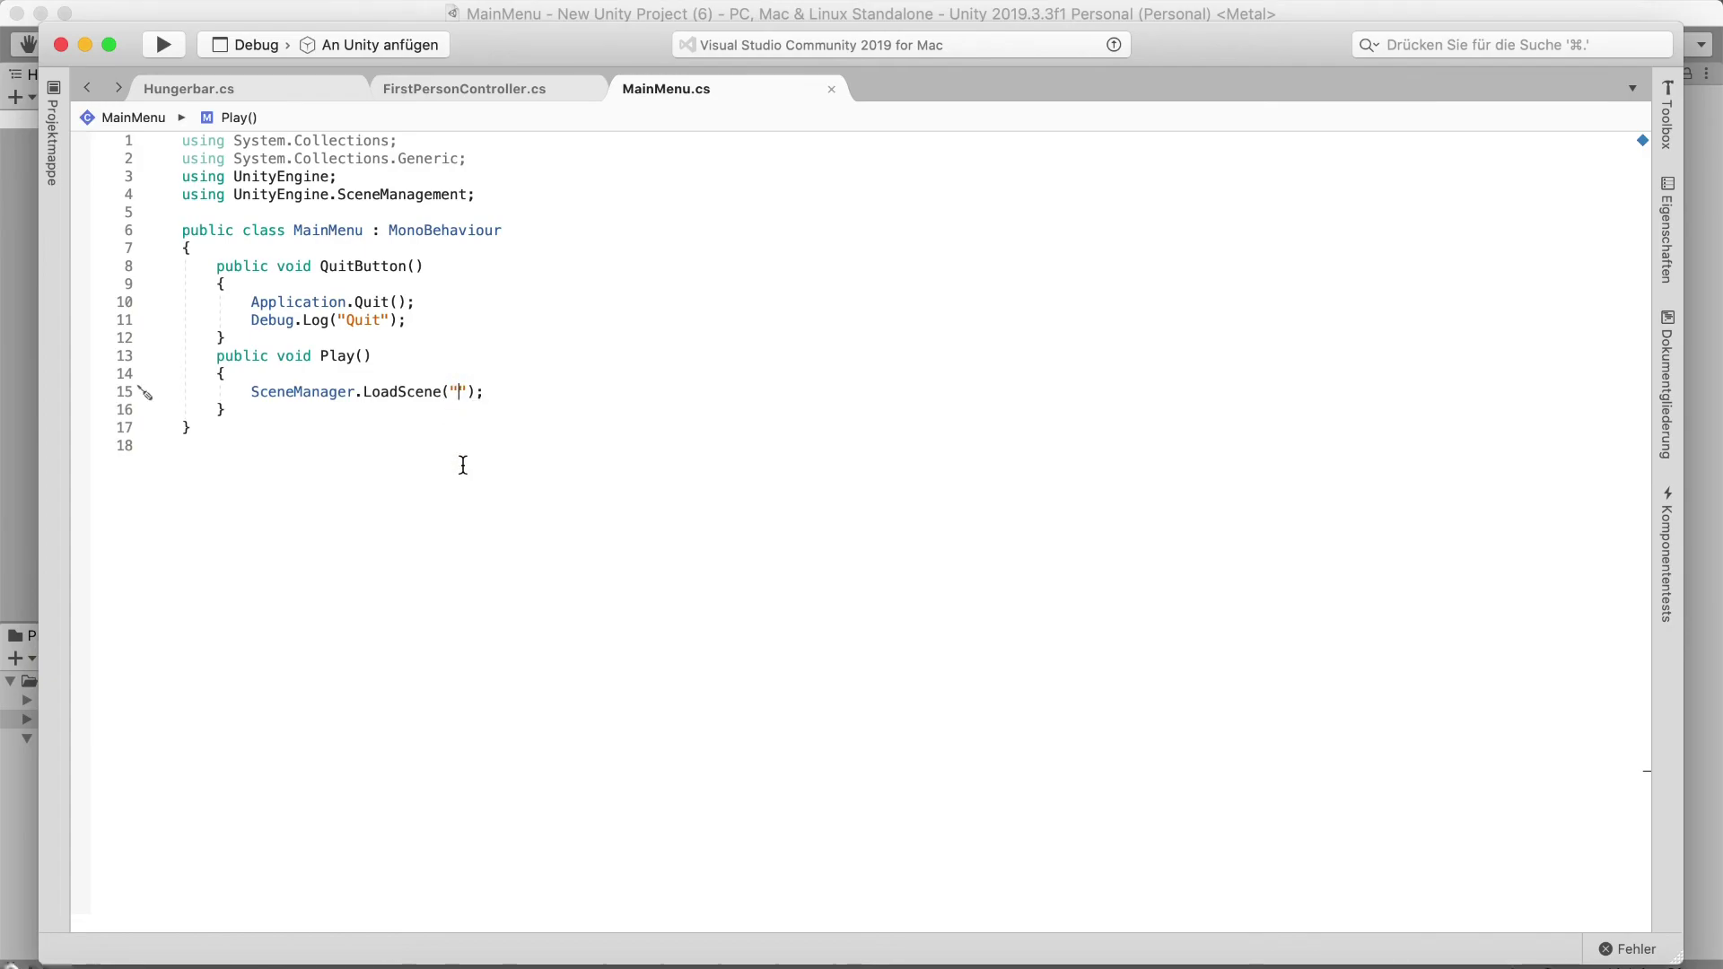
text(Scene1)
click(396, 616)
click(235, 1)
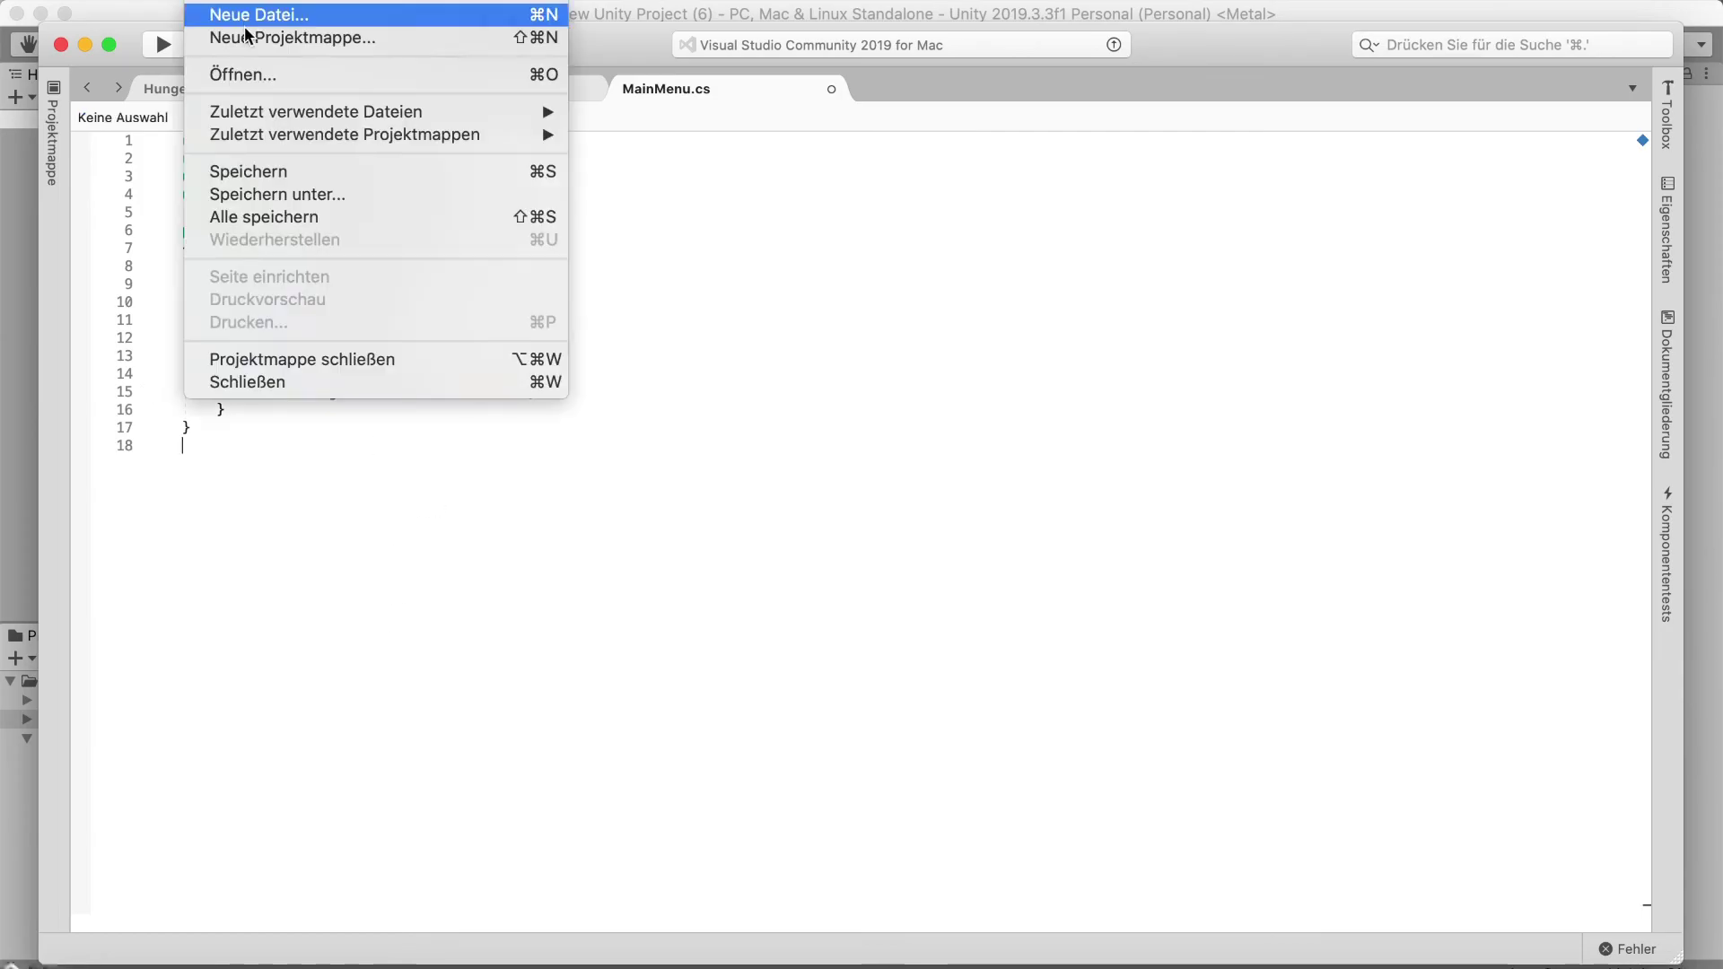
click(248, 173)
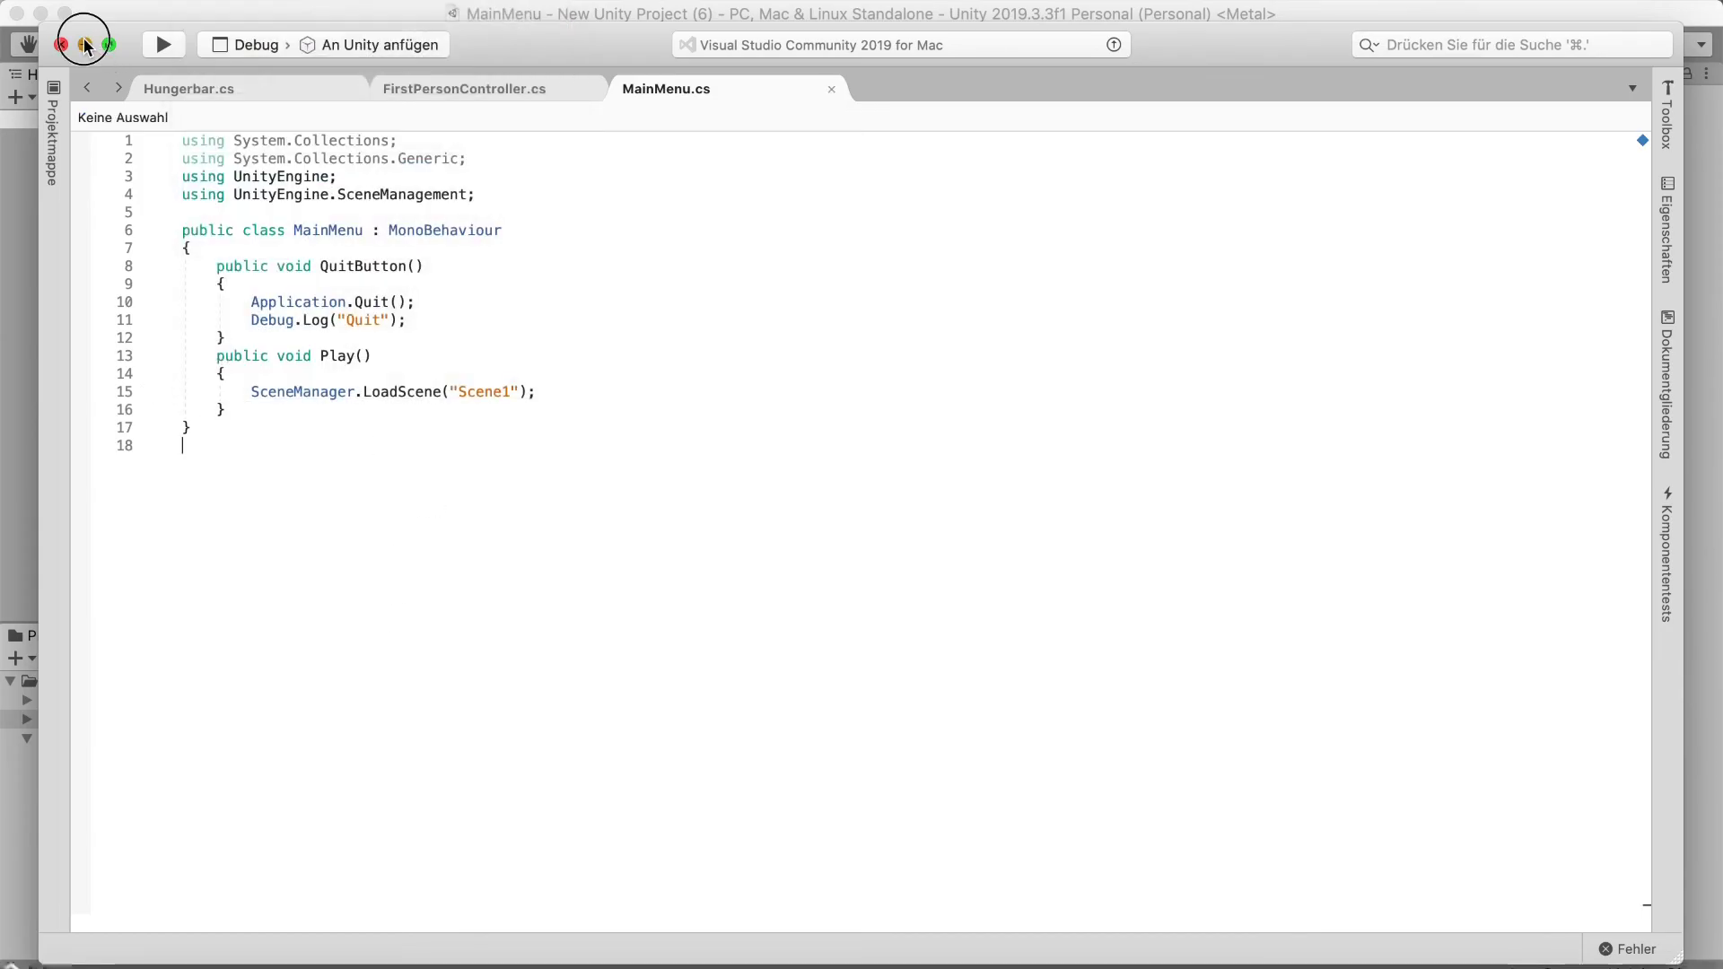
click(85, 44)
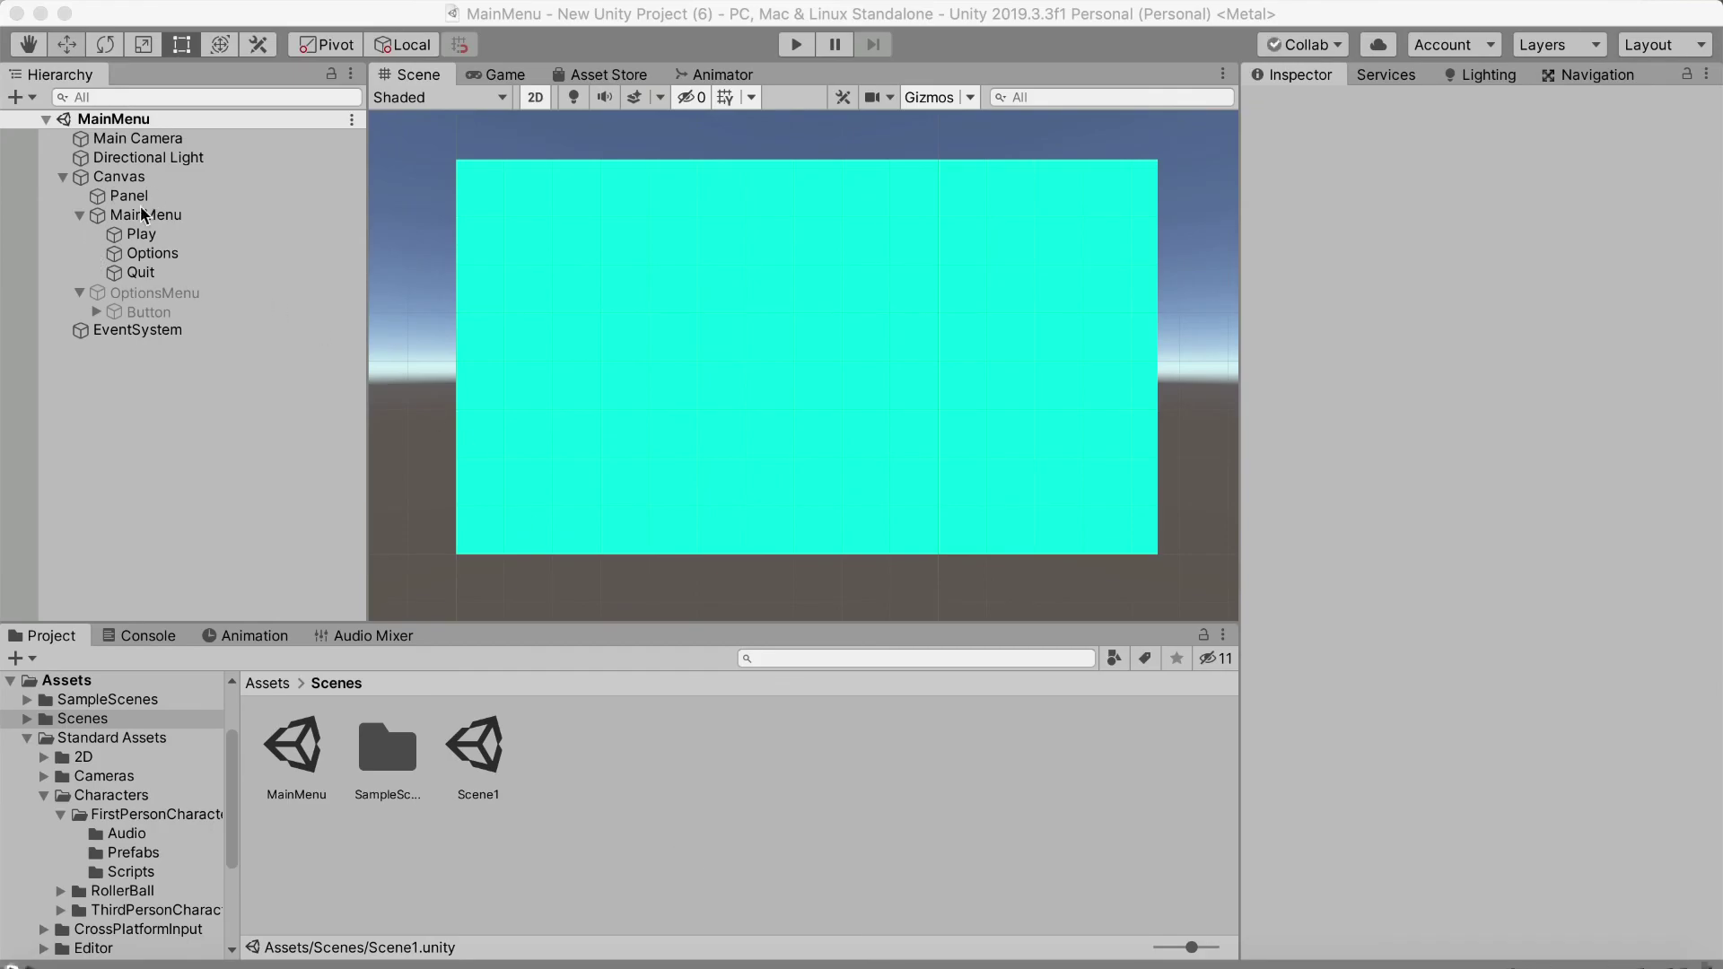
Add an On Click event to the Play button and assign the MainMenu object to it
click(120, 176)
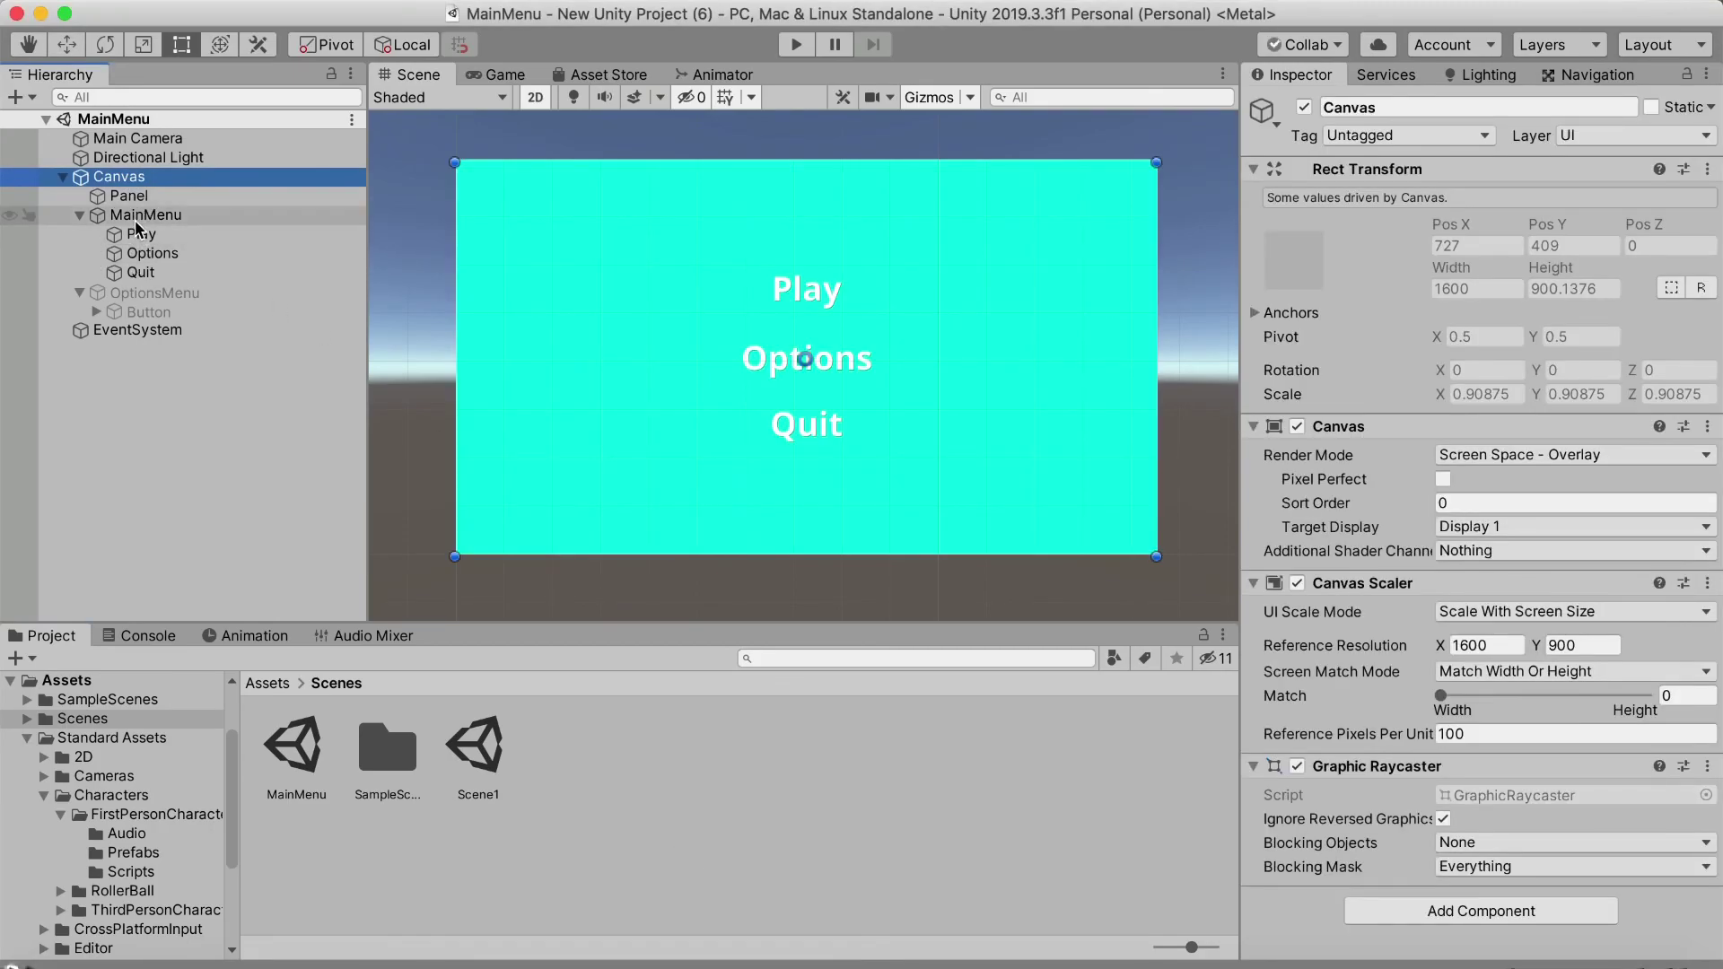
click(150, 252)
click(141, 234)
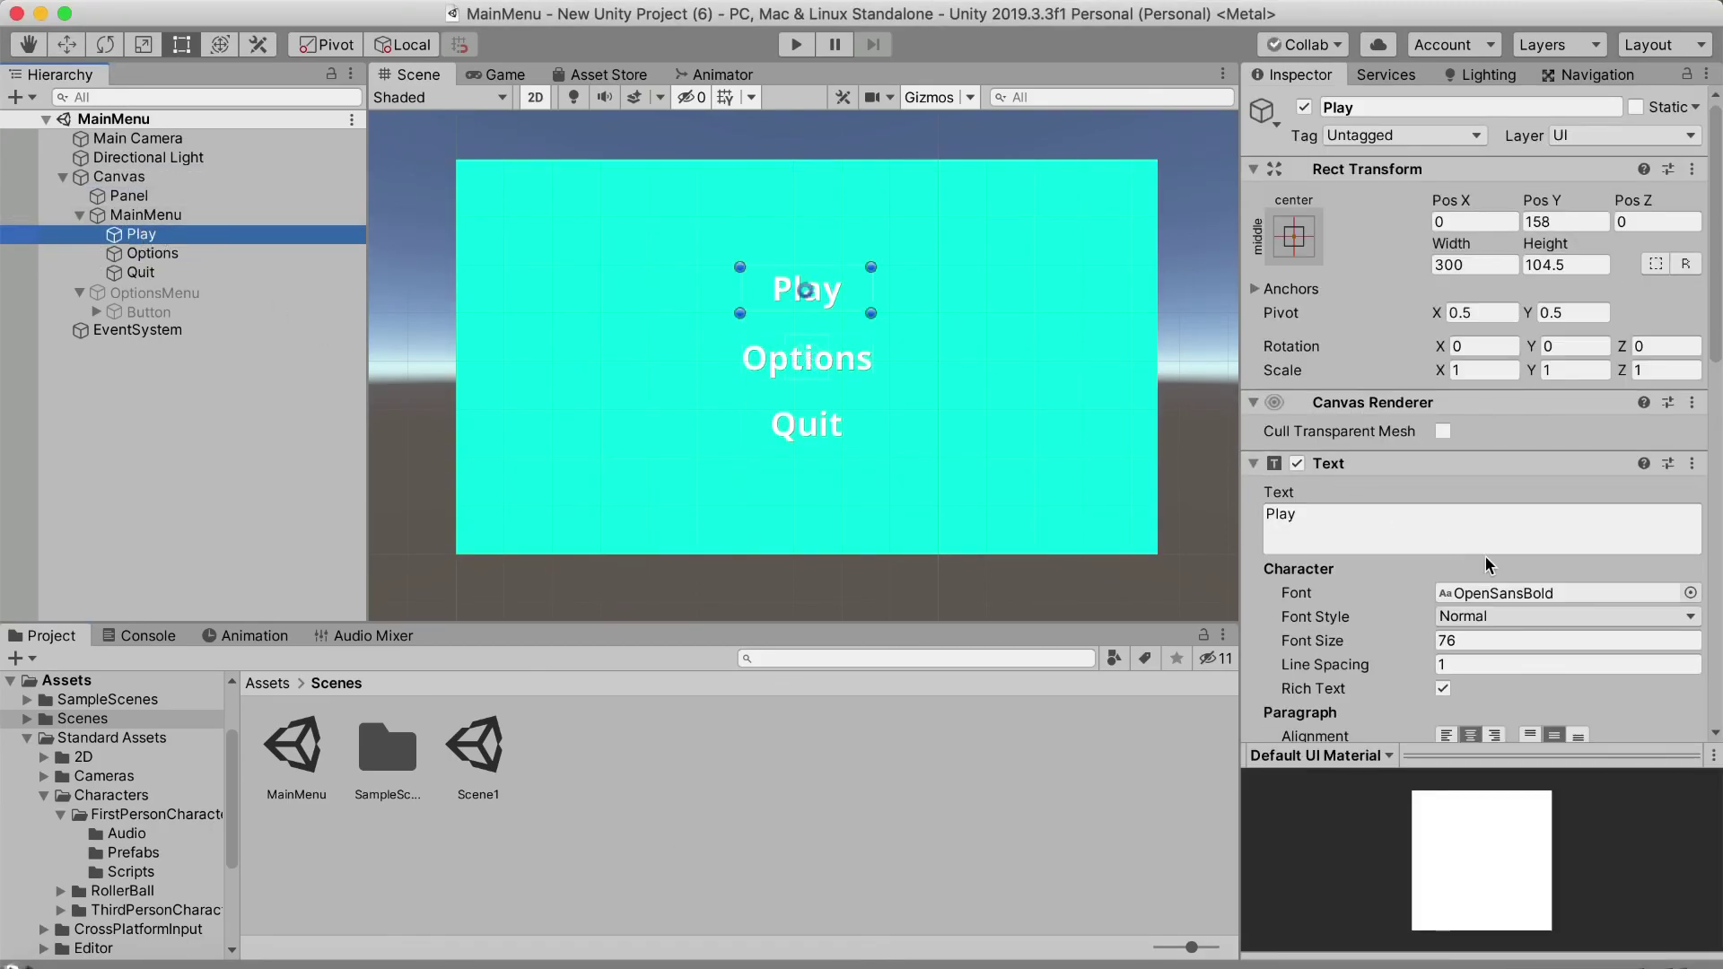
scroll(1490, 592, down, 10)
click(1641, 589)
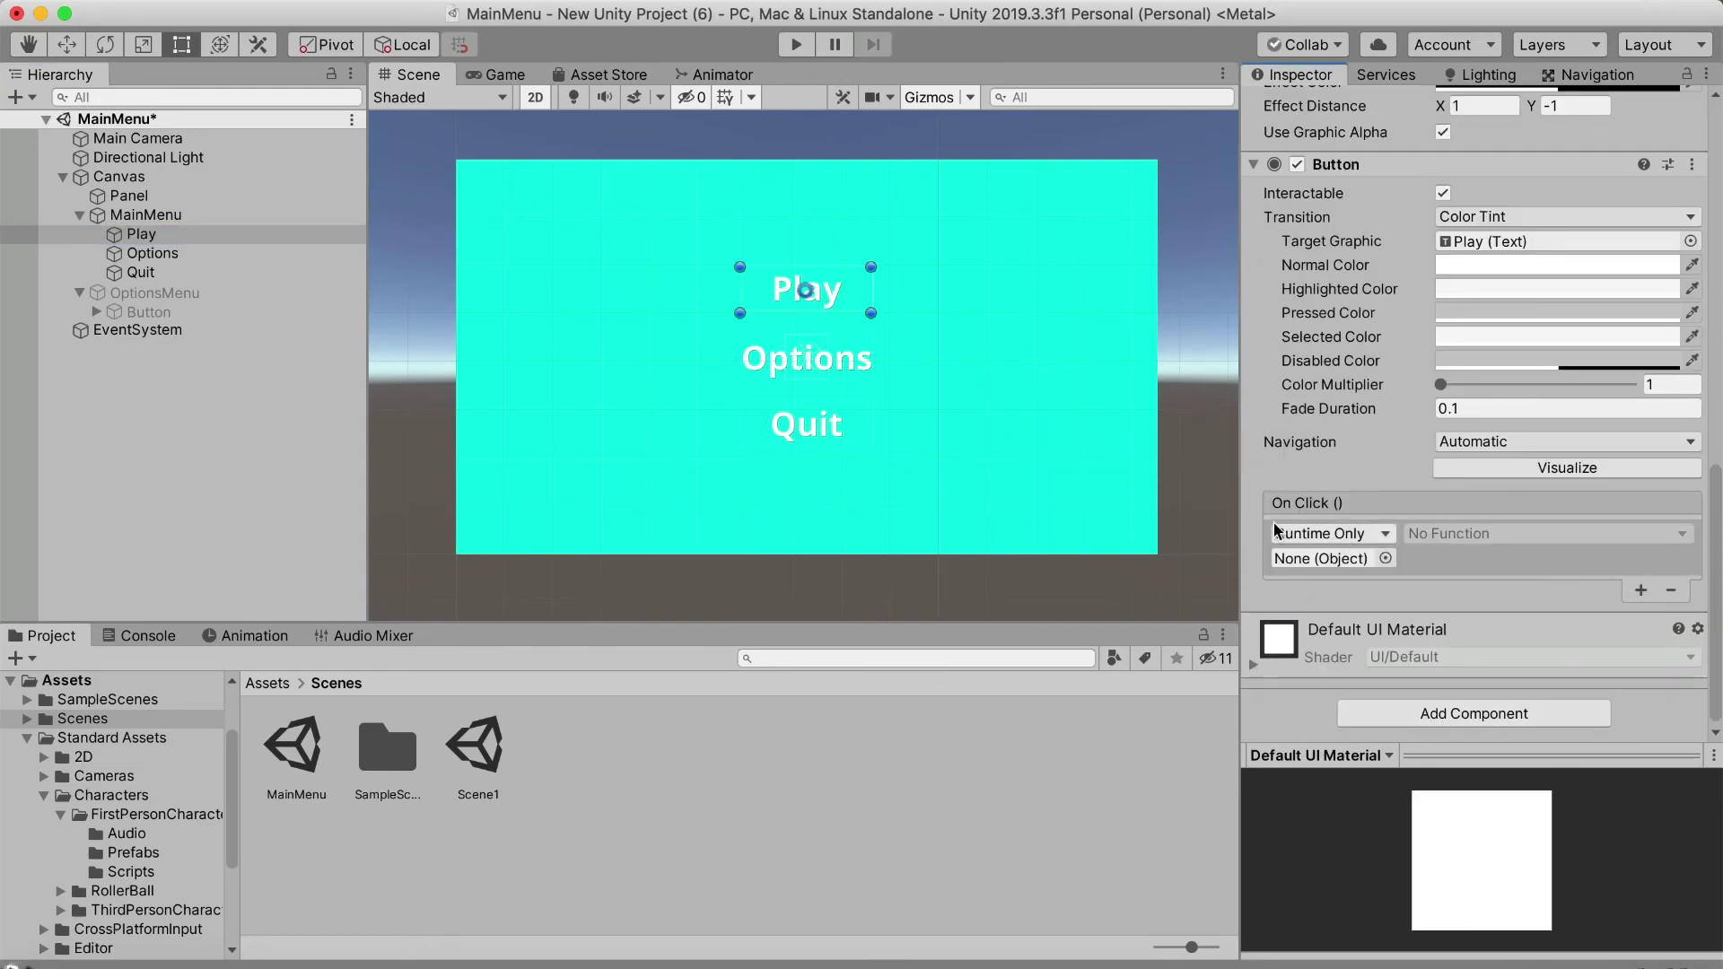
drag(150, 219, 1322, 564)
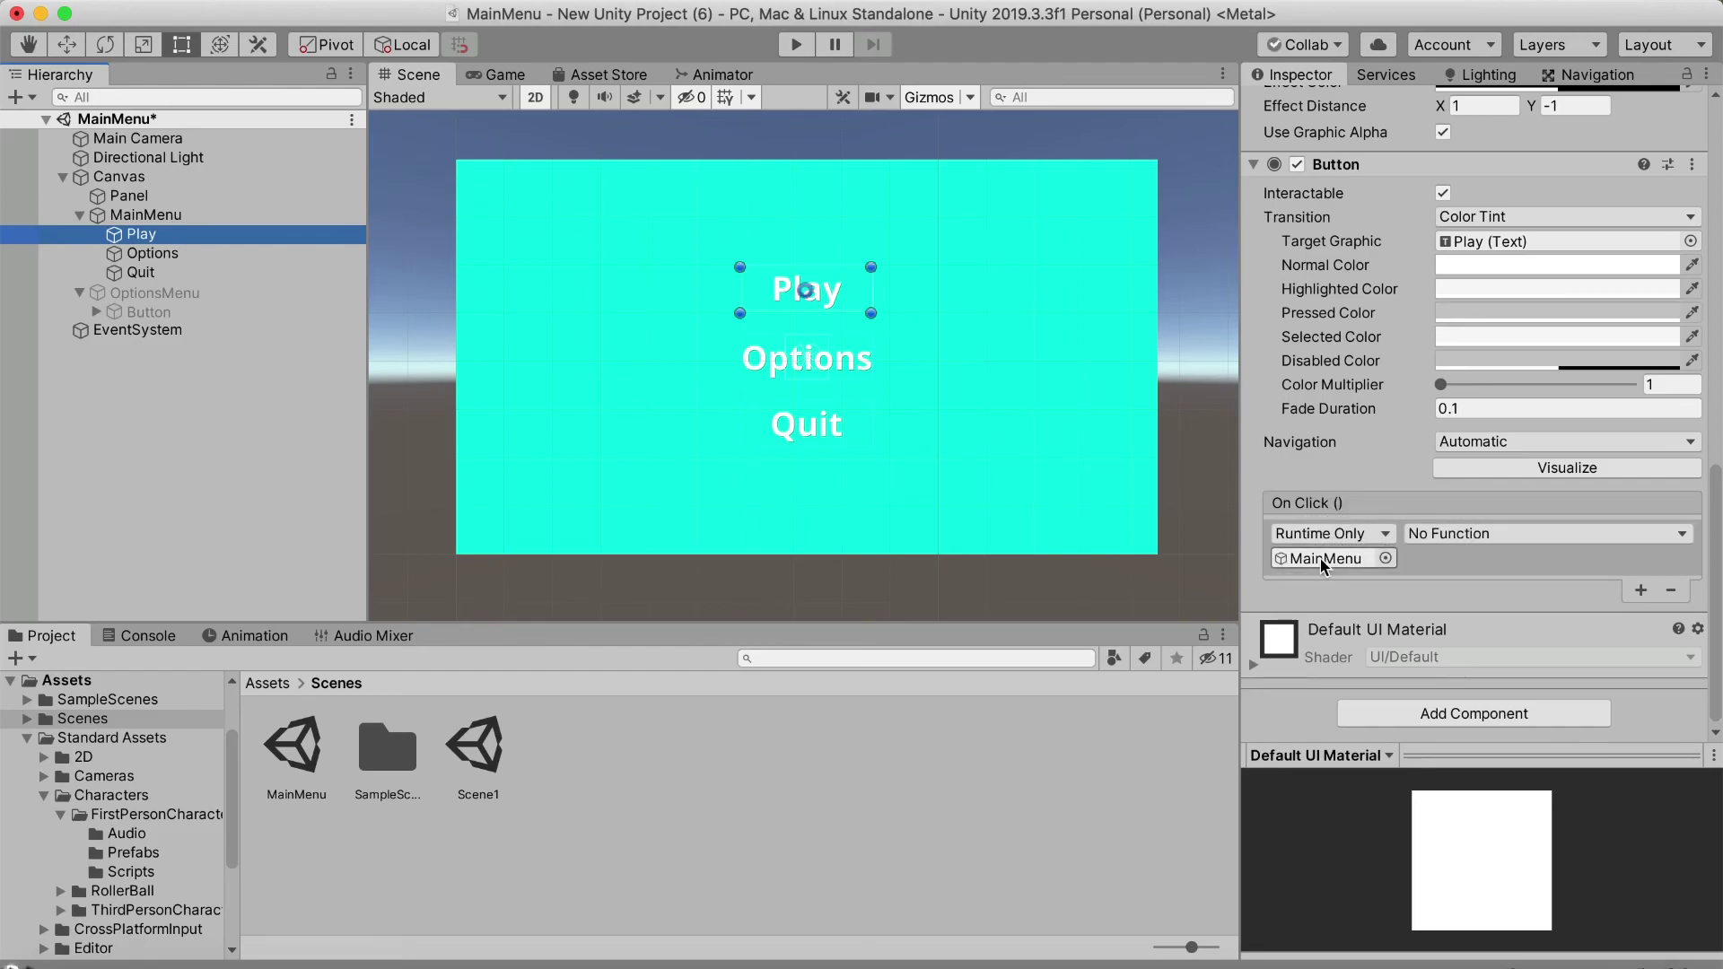
Set the Play button's On Click function to MainMenu.Play and save the scene
click(1444, 534)
mouse_move(1445, 629)
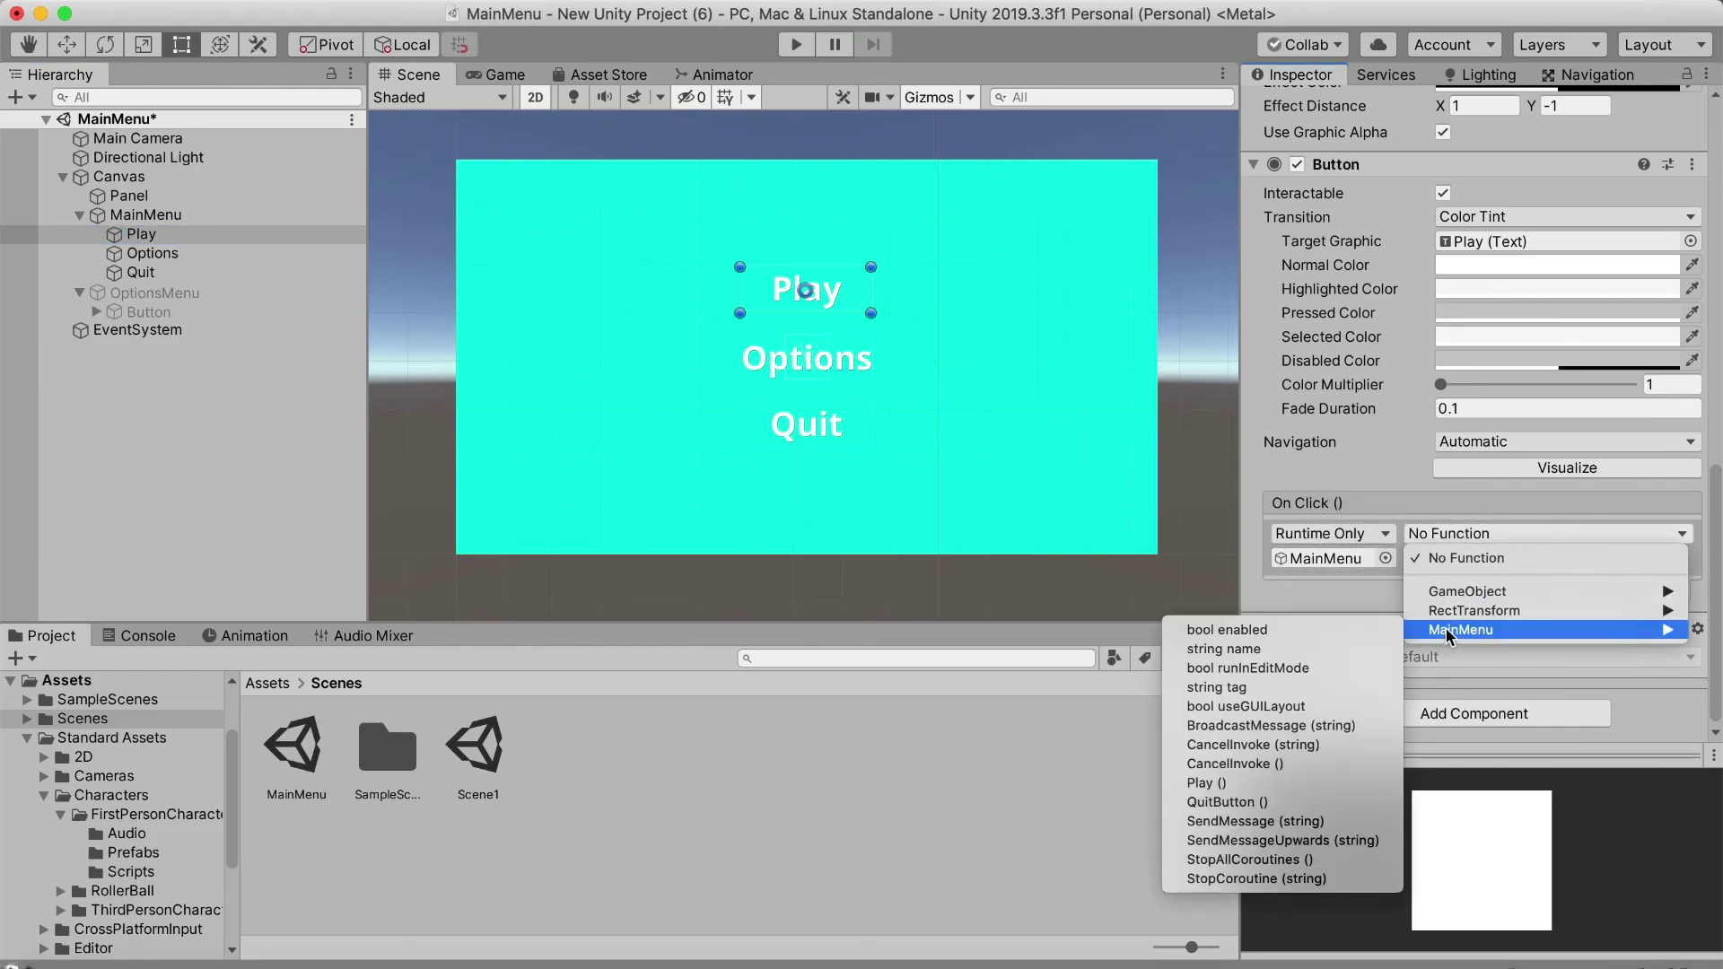
click(1202, 785)
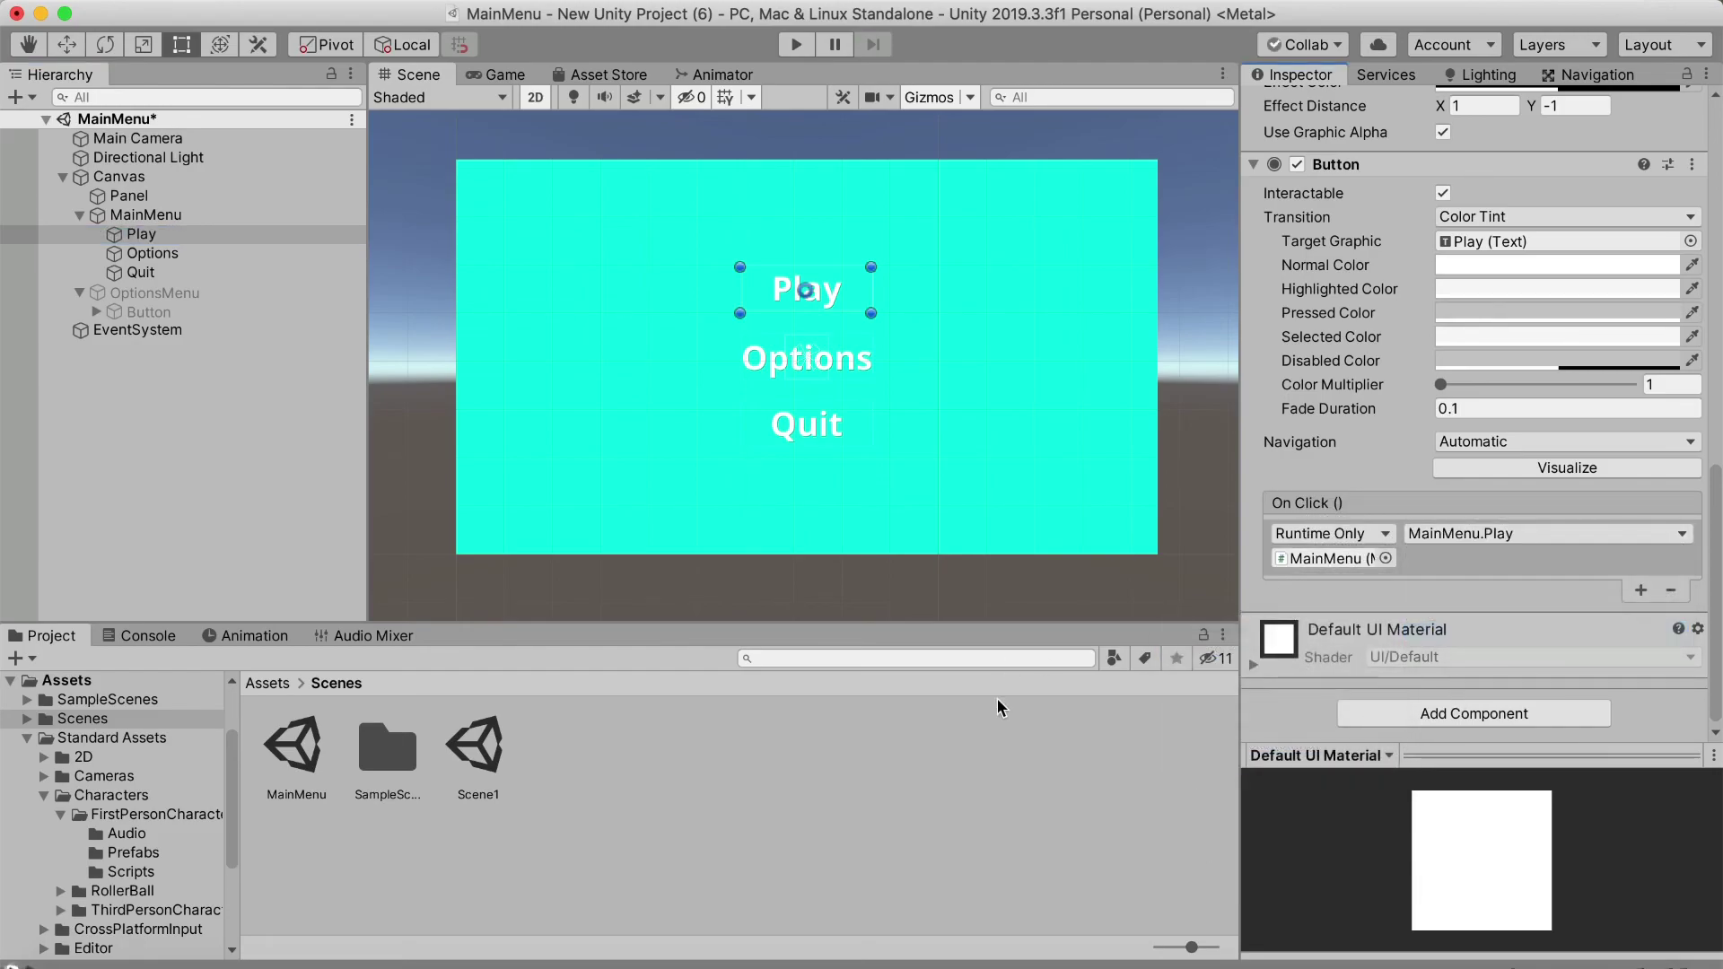
click(805, 806)
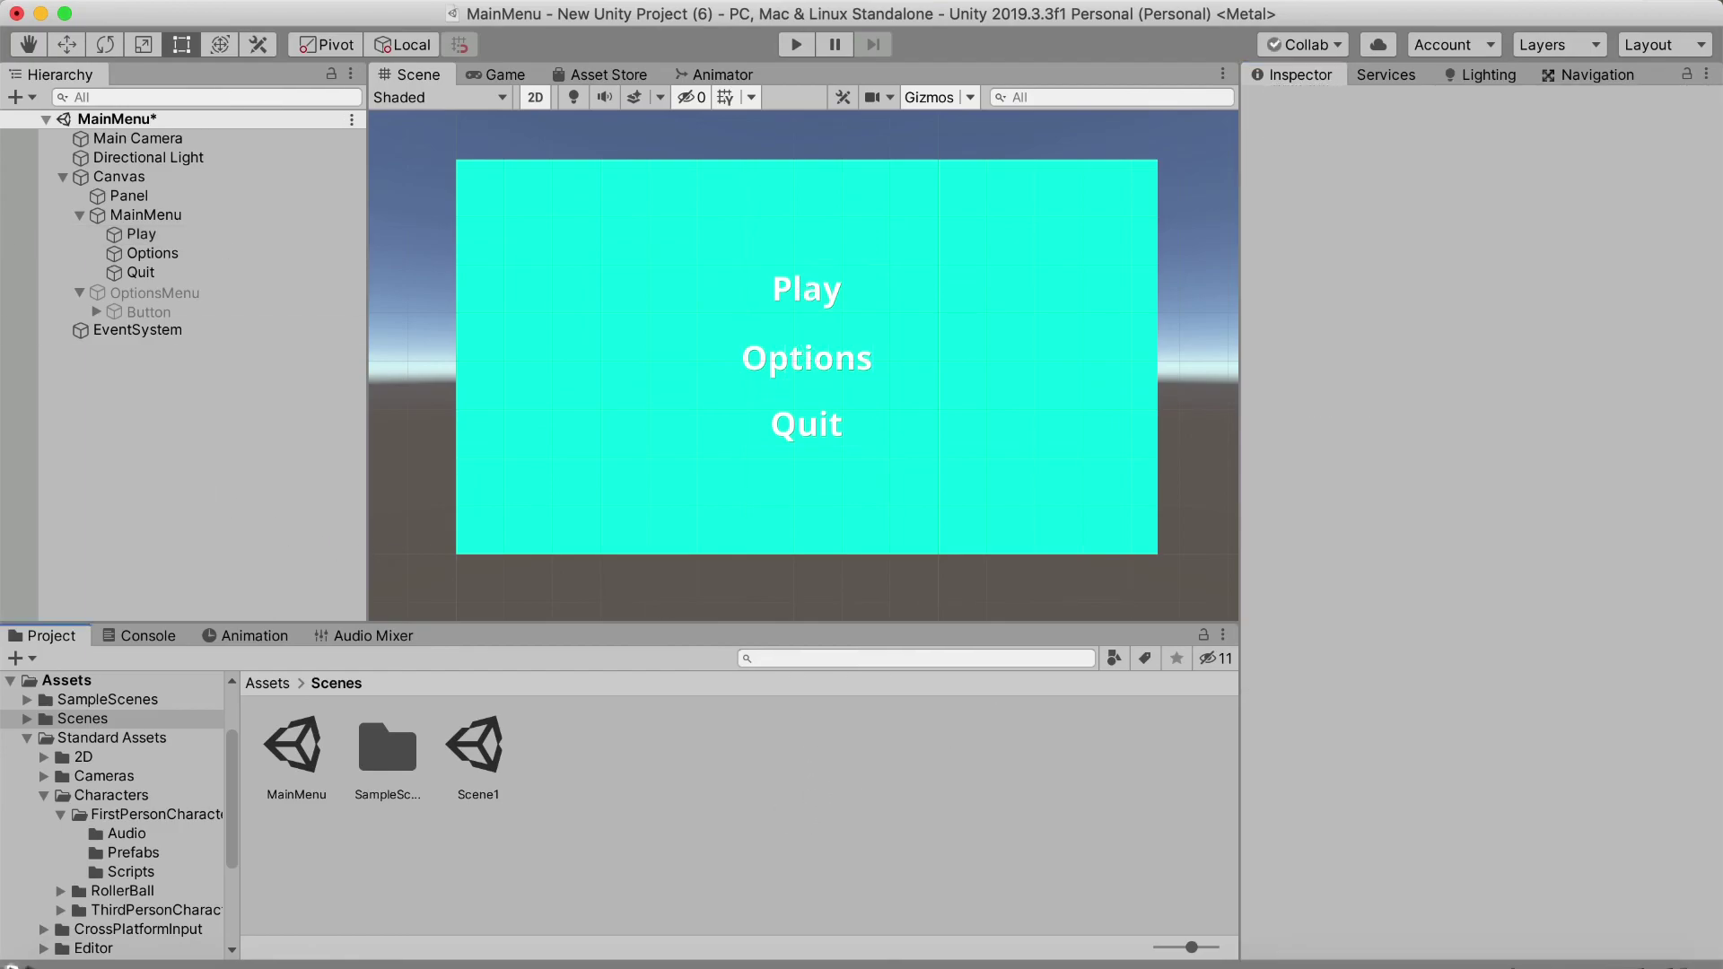
click(171, 74)
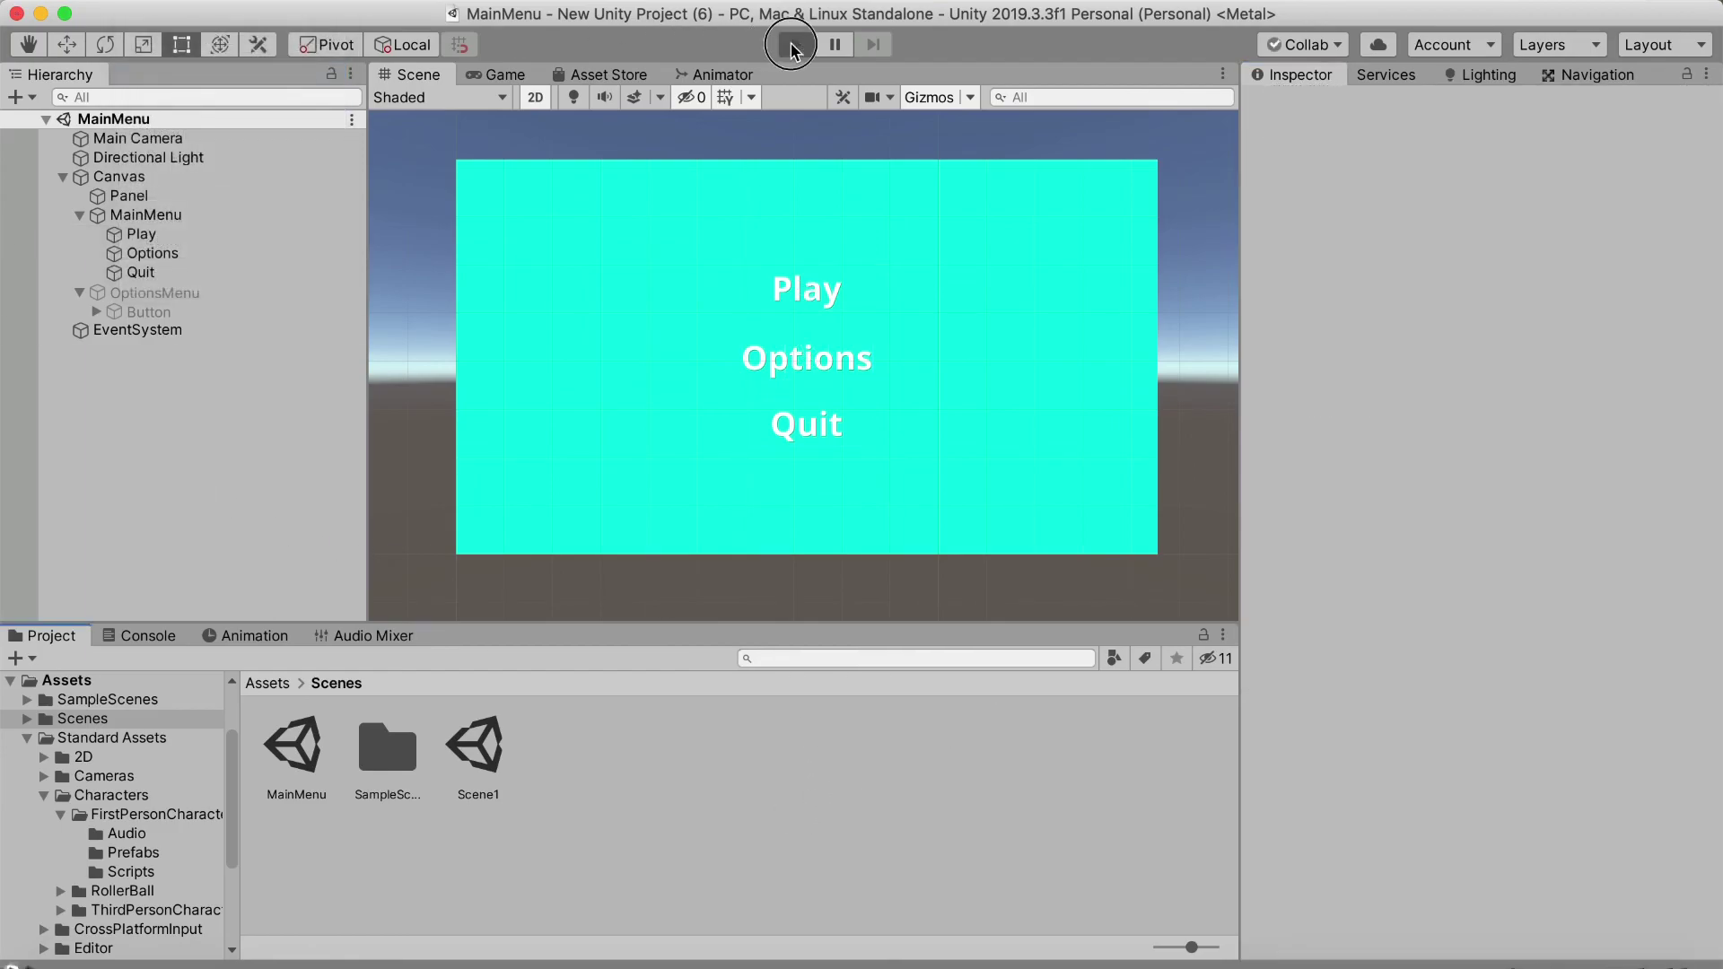
Run the game, test the menu's Play button, and stop play mode
click(794, 45)
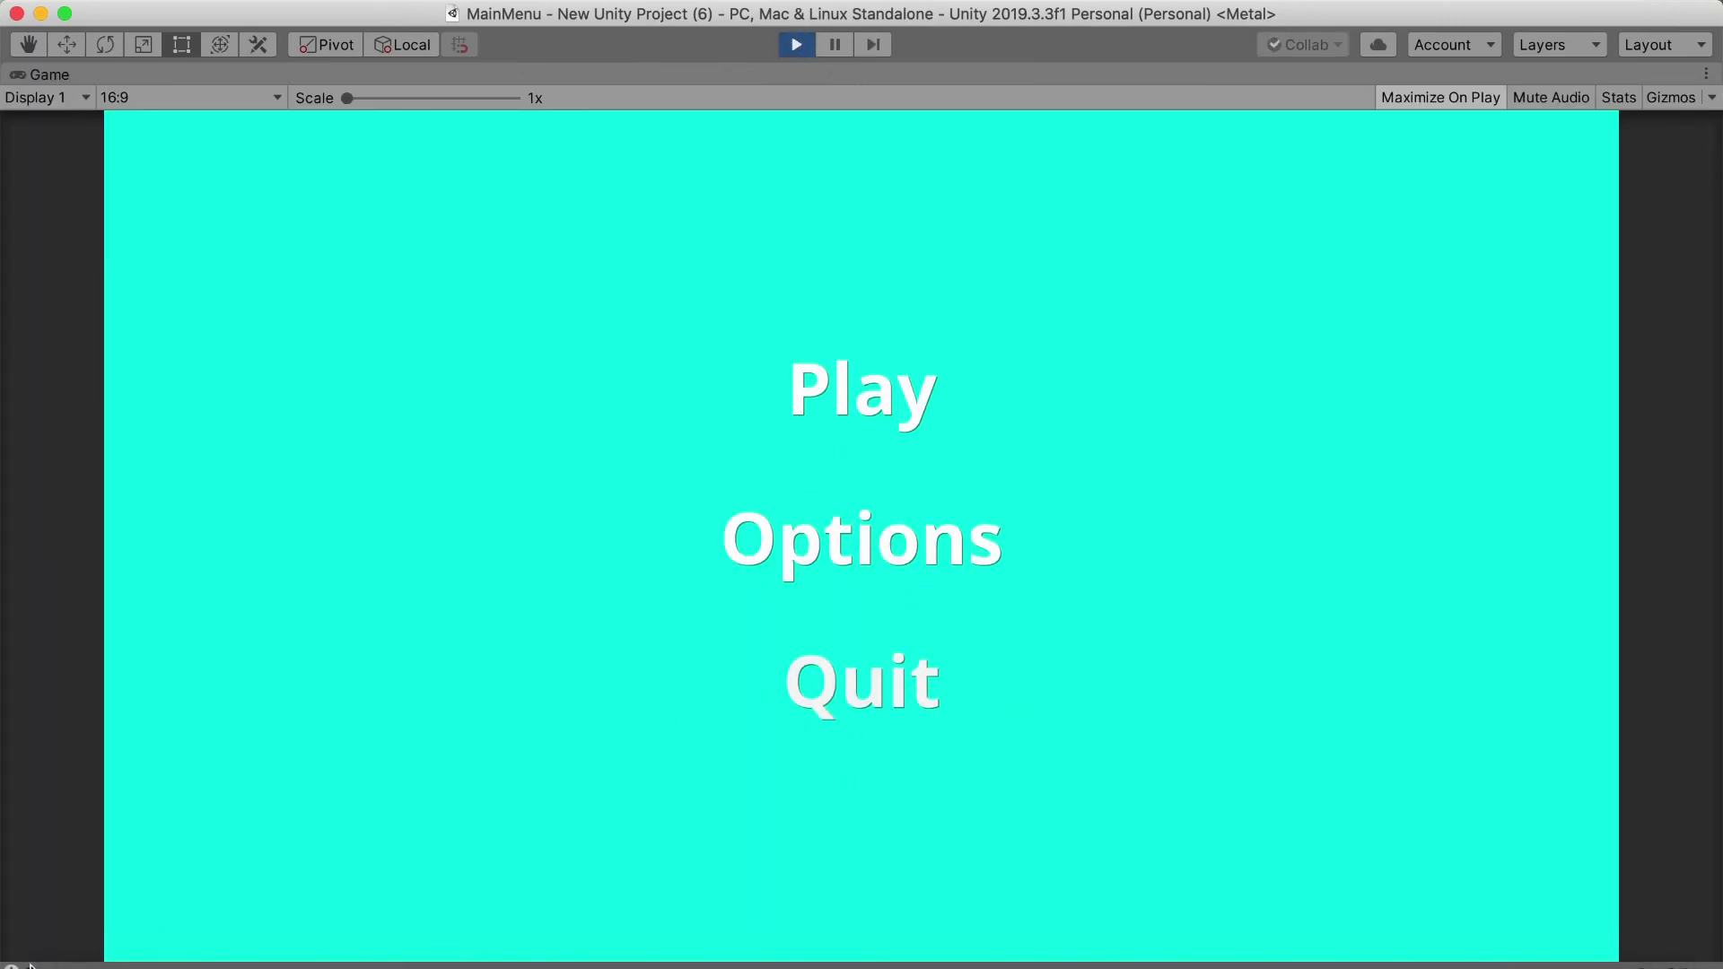
click(805, 600)
click(914, 880)
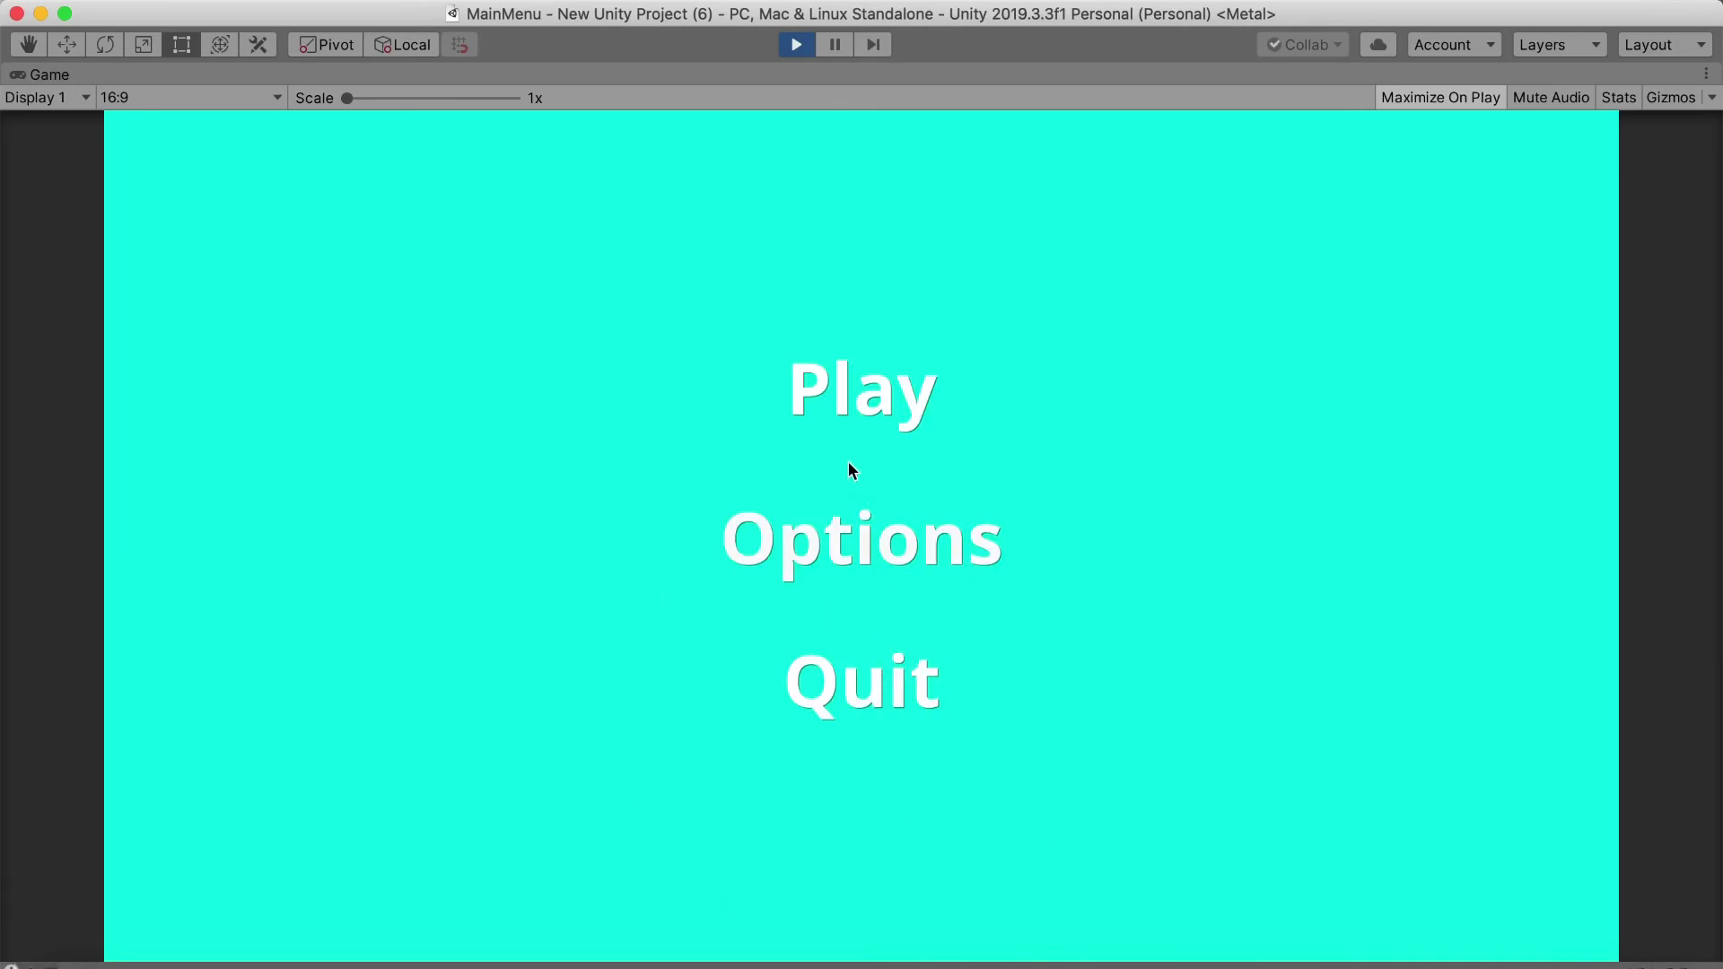
click(849, 413)
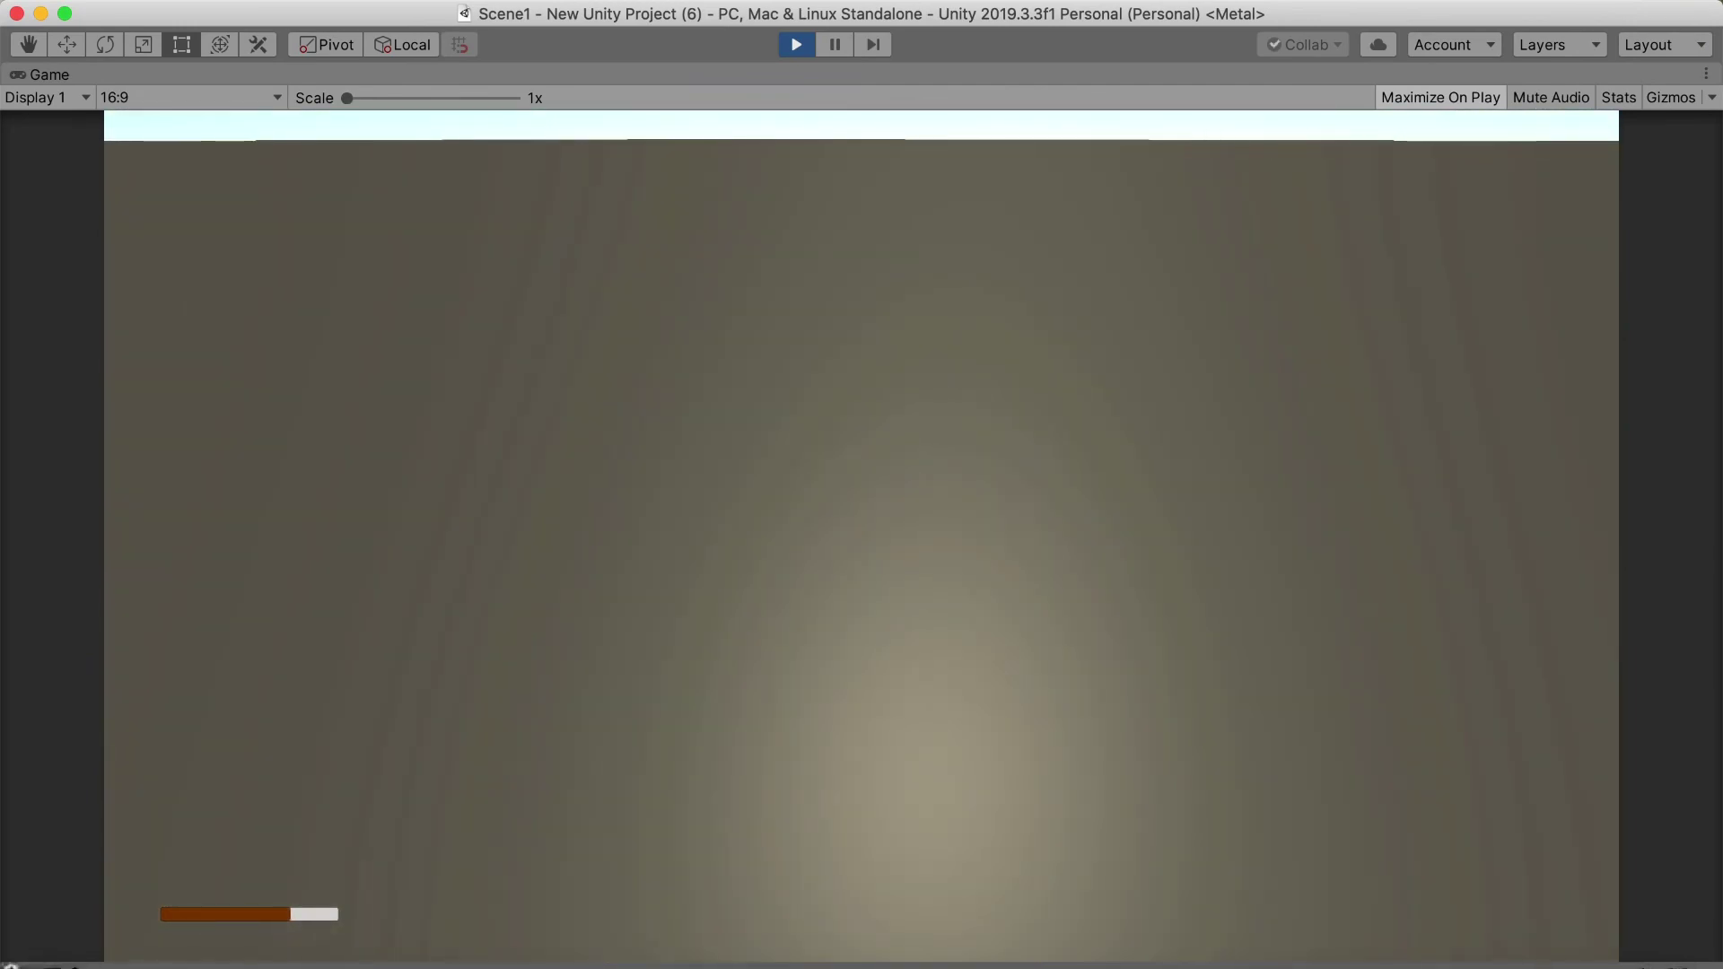
key(Escape)
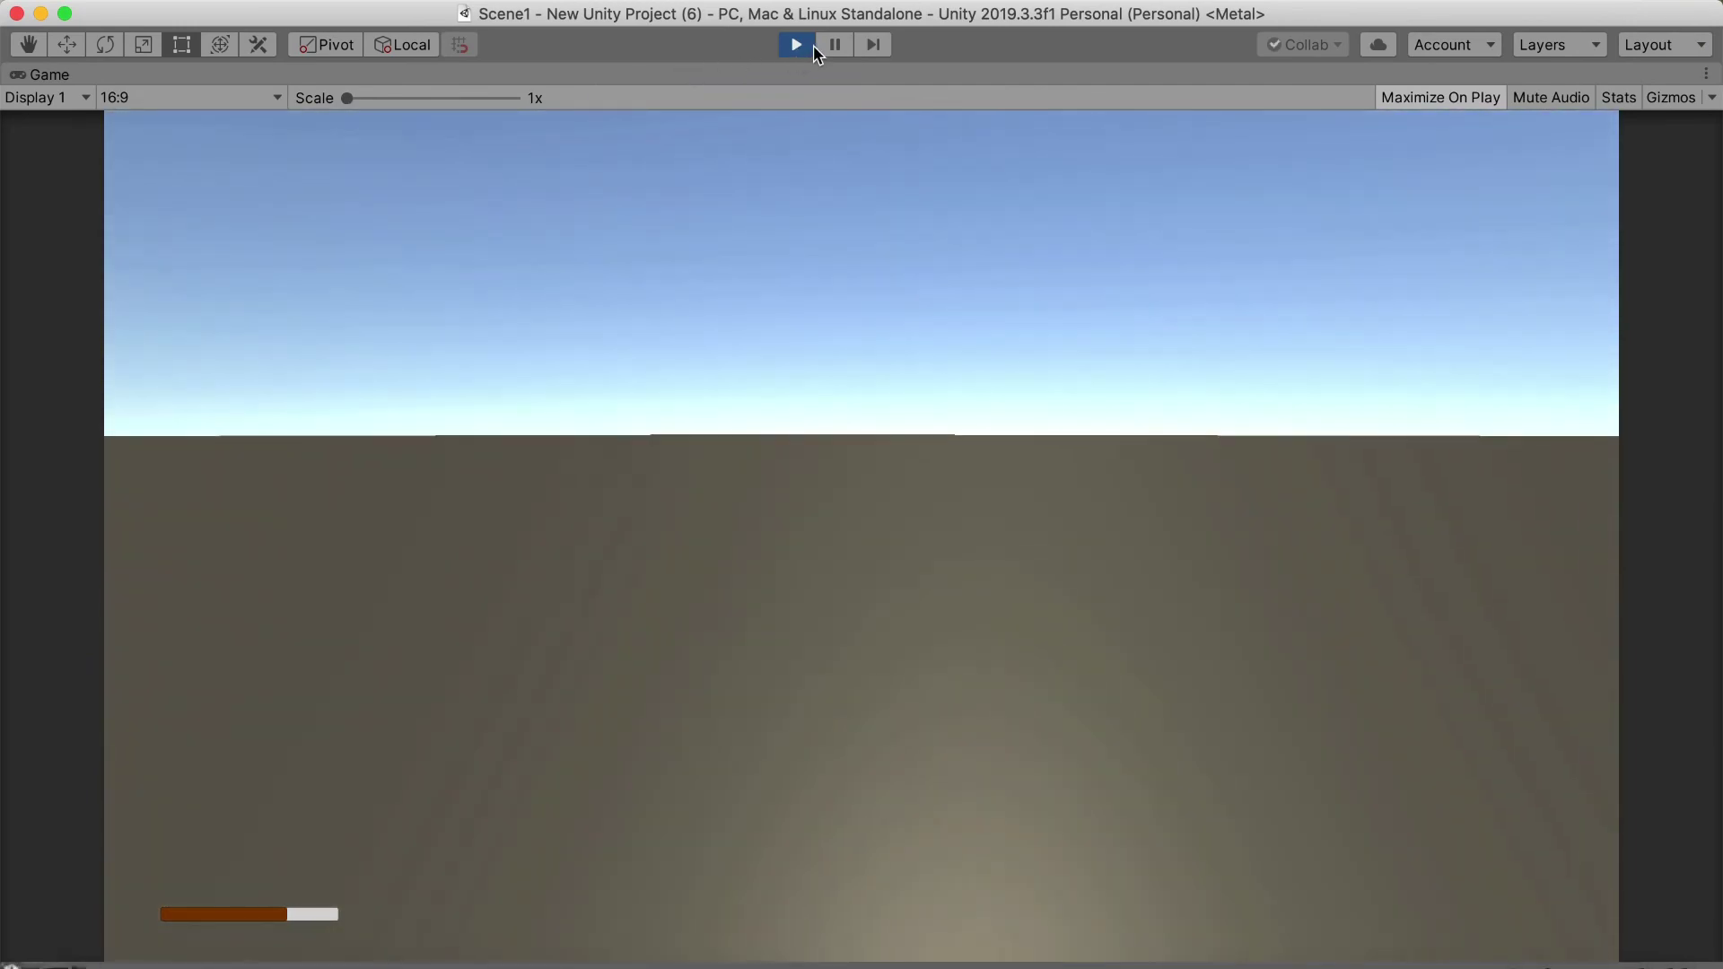
click(805, 46)
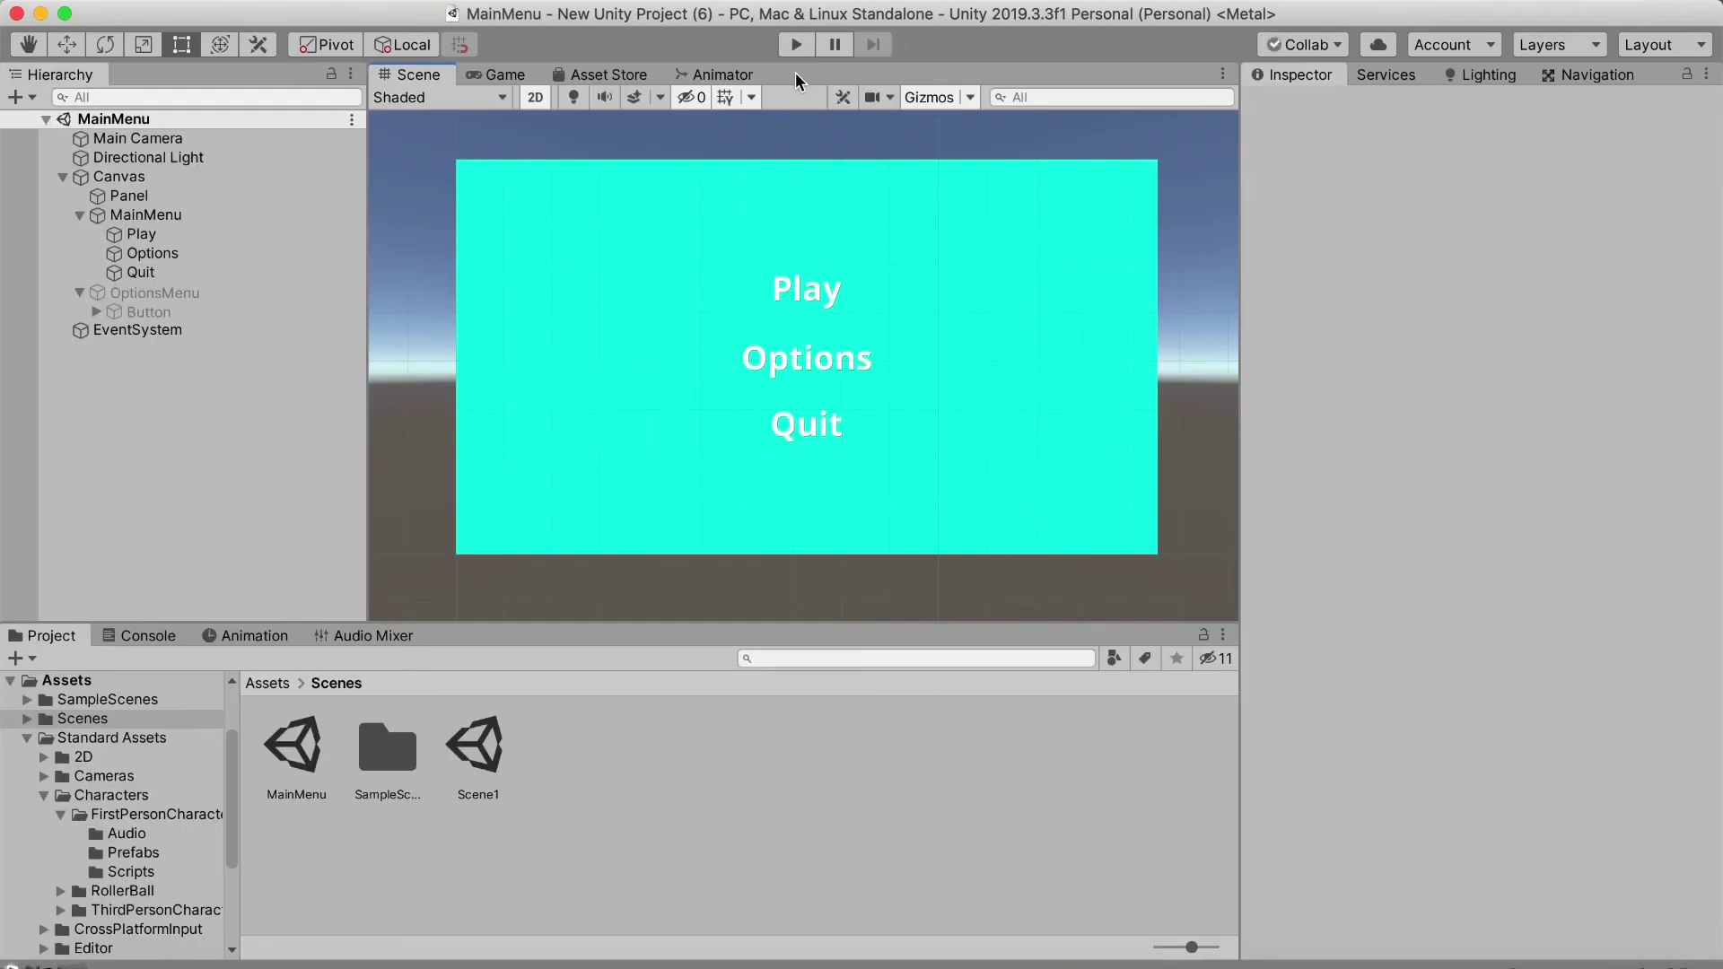